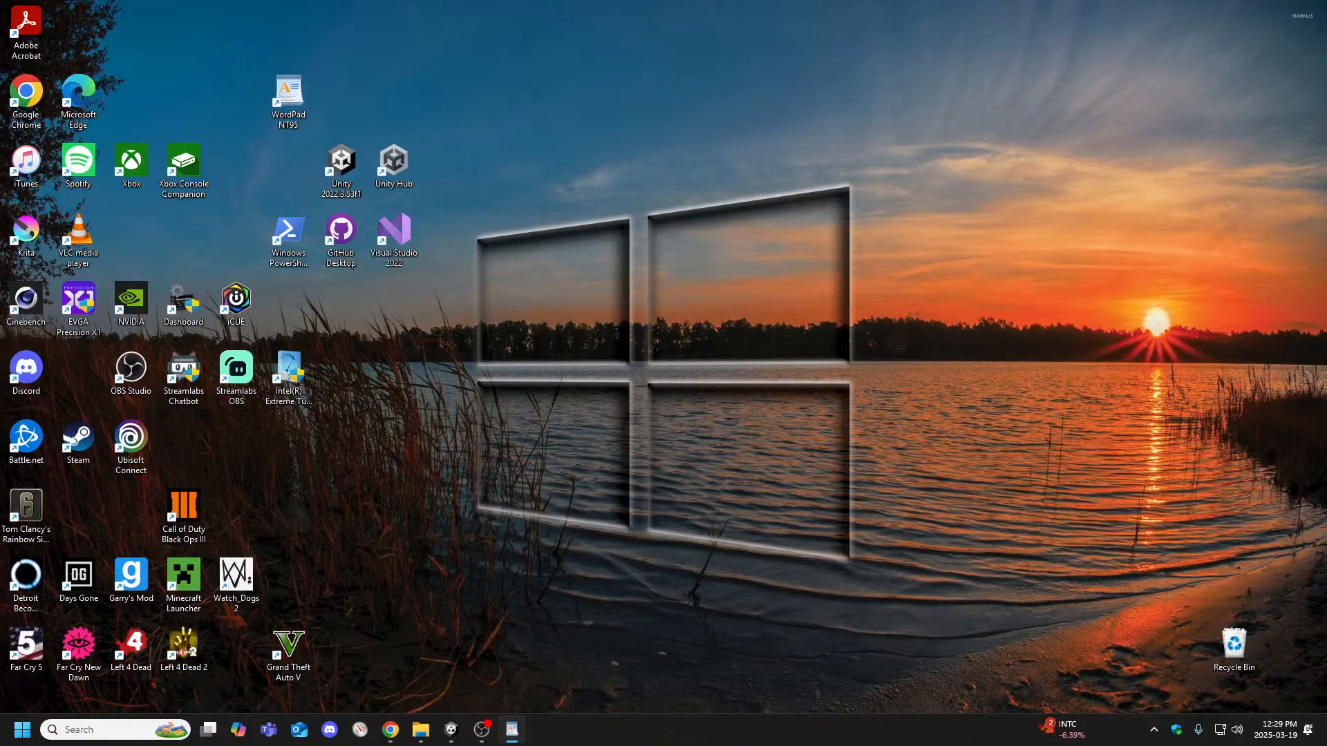
pyautogui.hotkey('alt', 'Tab')
pyautogui.hotkey('alt', 'Tab')
pyautogui.hotkey('alt', 'Tab')
pyautogui.hotkey('alt', 'Tab')
pyautogui.hotkey('alt', 'Tab')
pyautogui.hotkey('alt', 'Tab')
pyautogui.hotkey('alt', 'Tab')
pyautogui.hotkey('alt', 'Tab')
pyautogui.hotkey('alt', 'Tab')
pyautogui.hotkey('alt', 'Tab')
pyautogui.hotkey('alt', 'Tab')
pyautogui.hotkey('alt', 'Tab')
pyautogui.hotkey('alt', 'Tab')
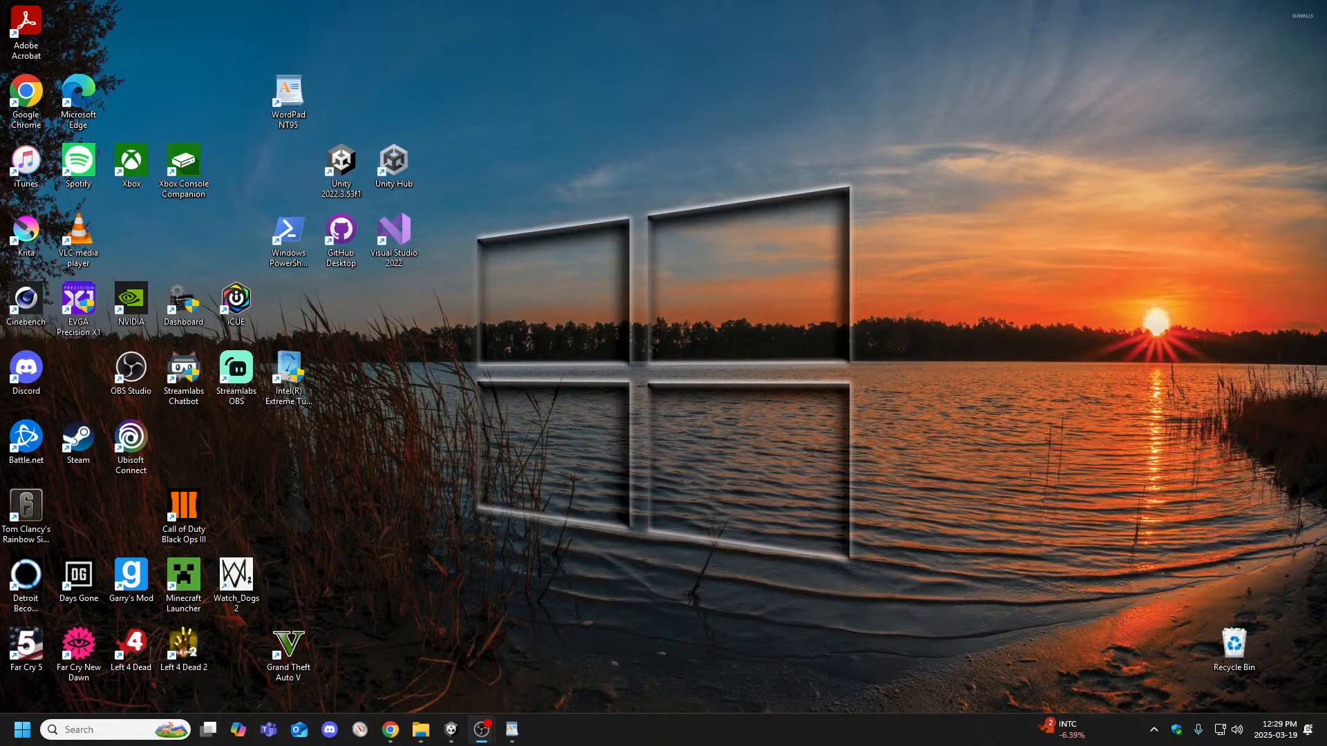
pyautogui.hotkey('alt', 'Tab')
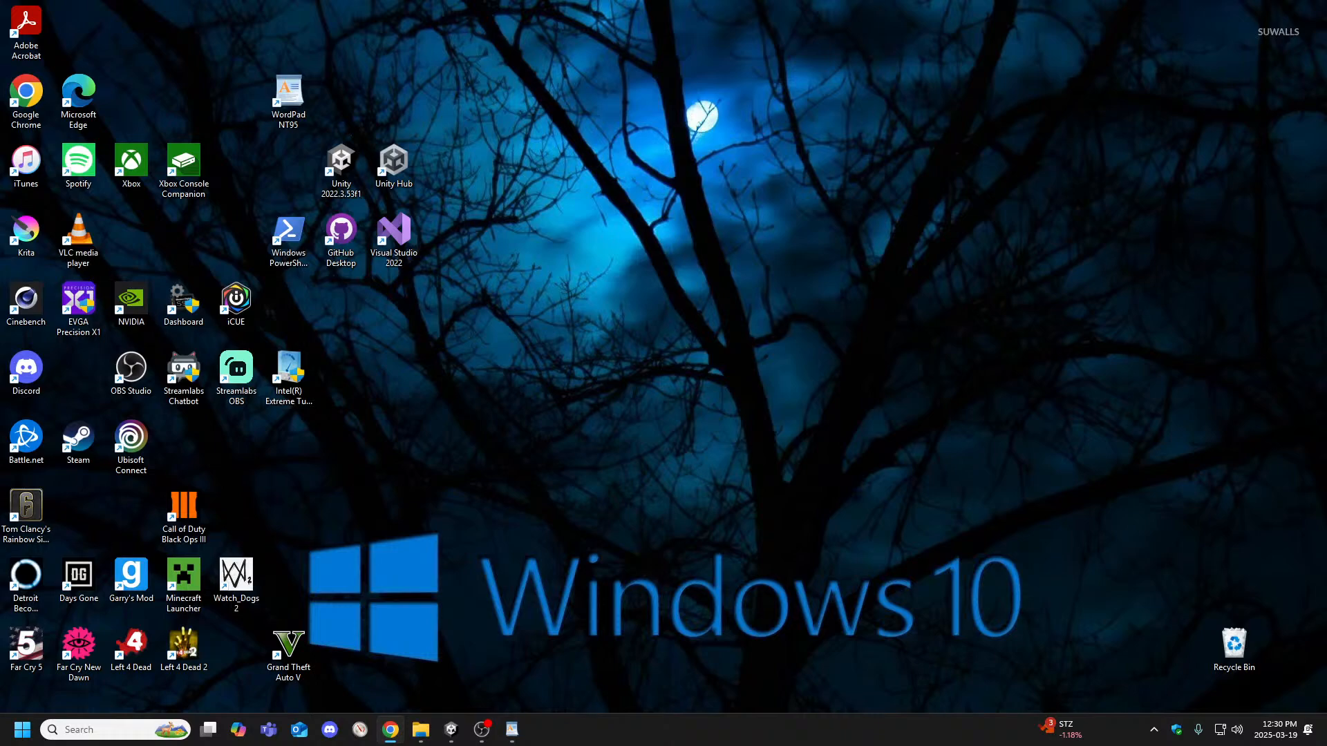
pyautogui.hotkey('alt', 'Tab')
pyautogui.hotkey('alt', 'Tab')
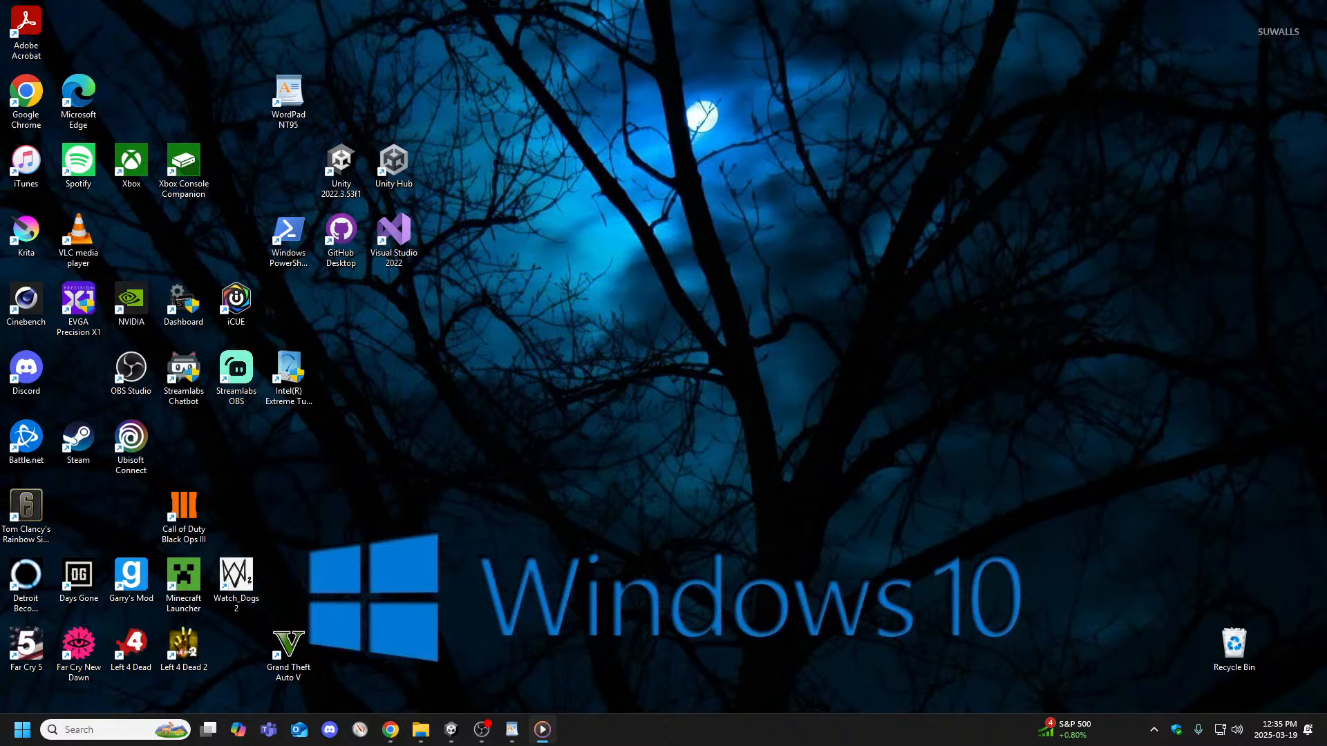
pyautogui.hotkey('alt', 'Tab')
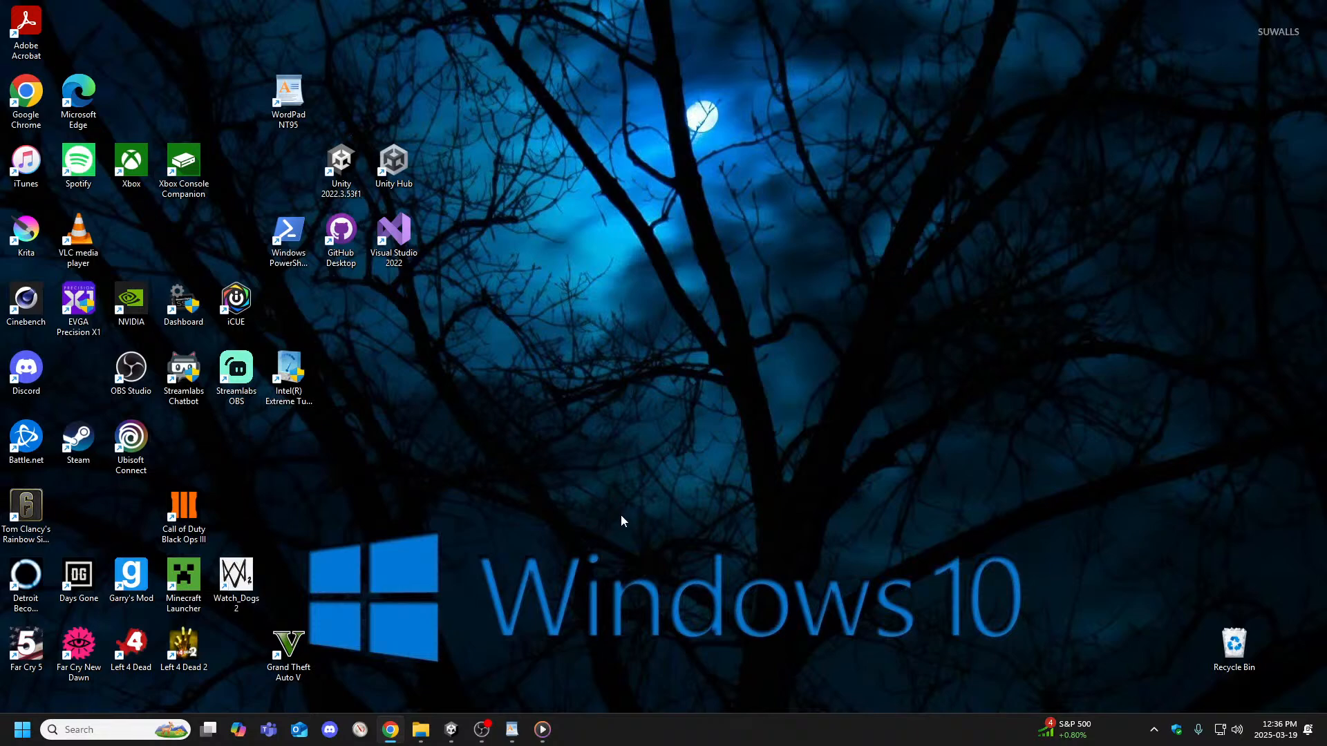
pyautogui.moveTo(542, 730)
pyautogui.click(542, 730)
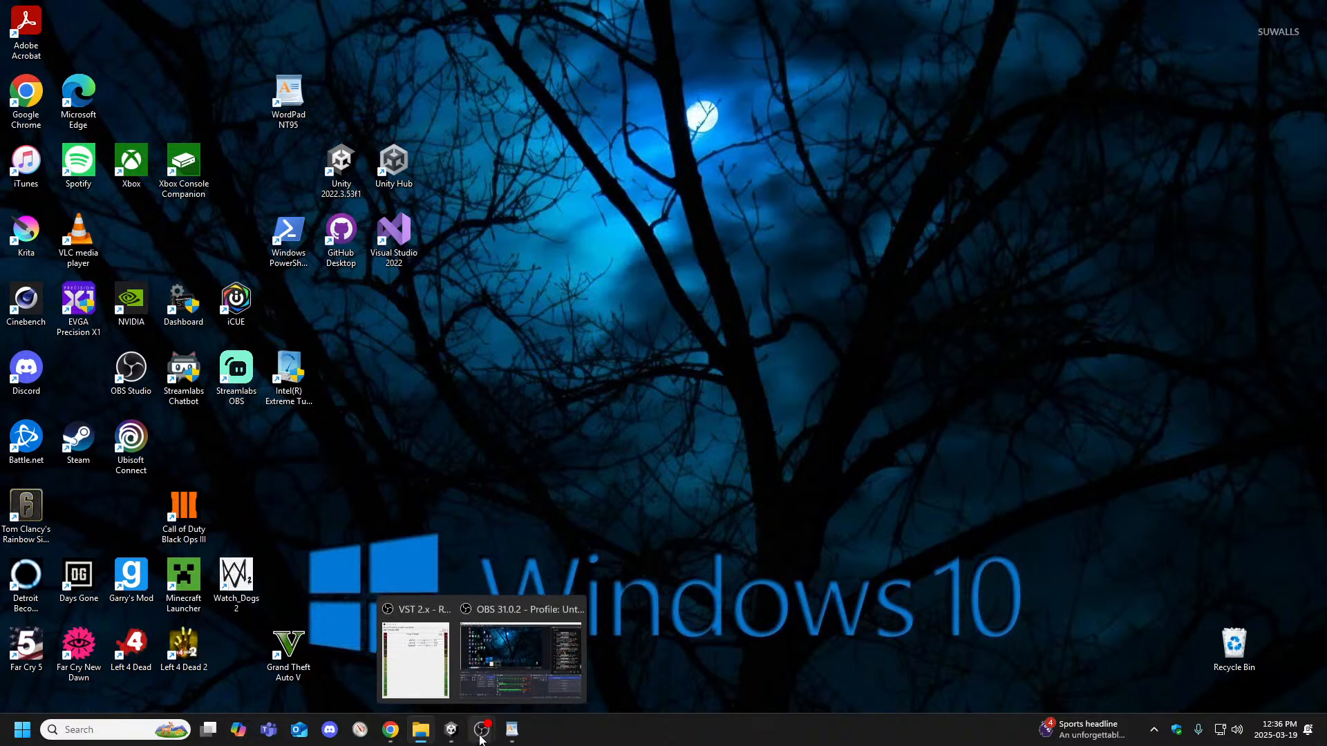
# Reorder the running apps on the taskbar and switch to the SmashWhammyLand project in Unity.
pyautogui.moveTo(512, 741); pyautogui.dragTo(486, 739)
pyautogui.moveTo(448, 739)
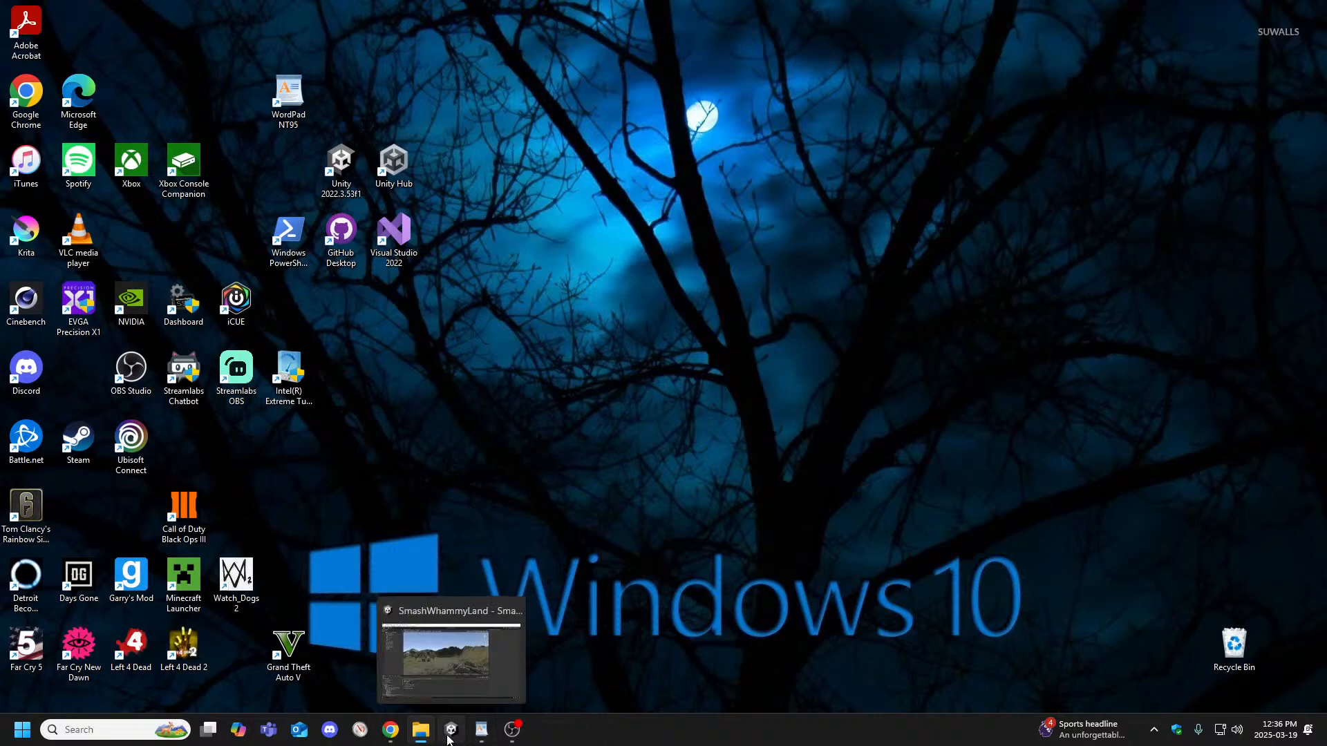
pyautogui.moveTo(448, 740); pyautogui.dragTo(477, 739)
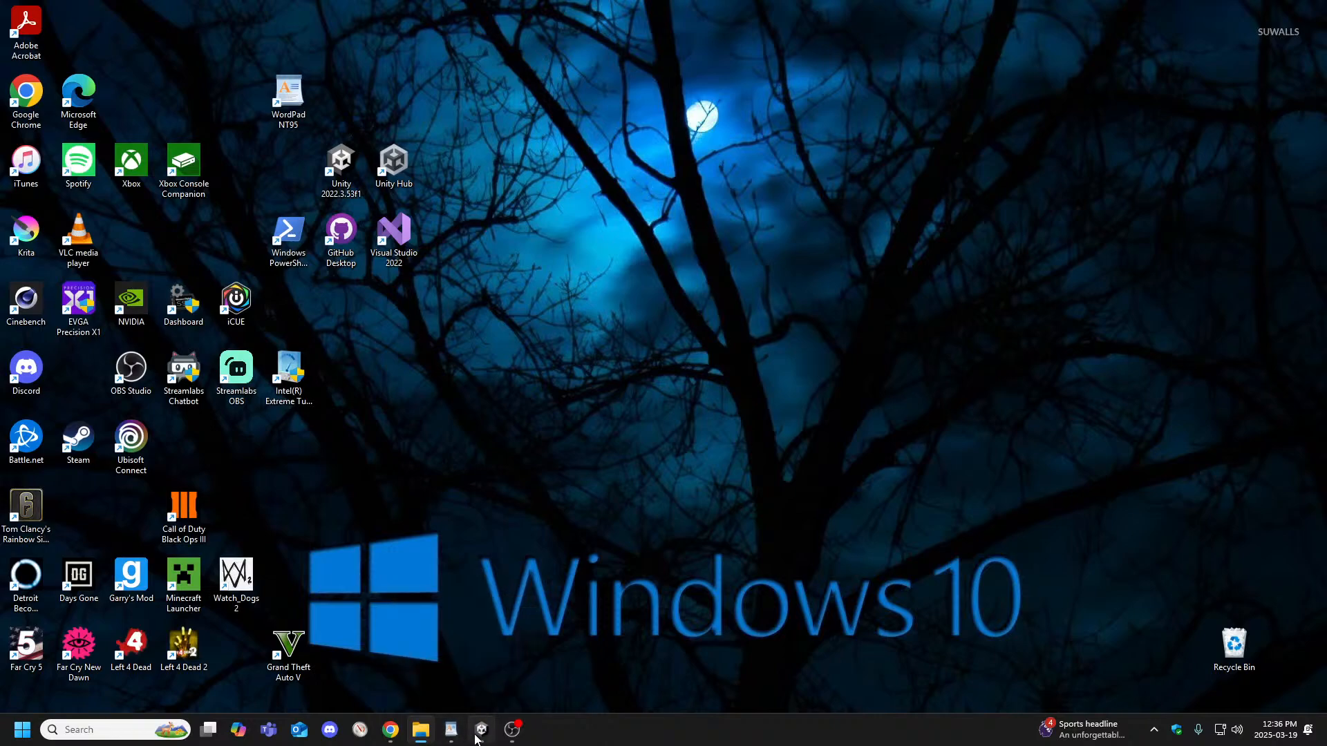
pyautogui.click(477, 739)
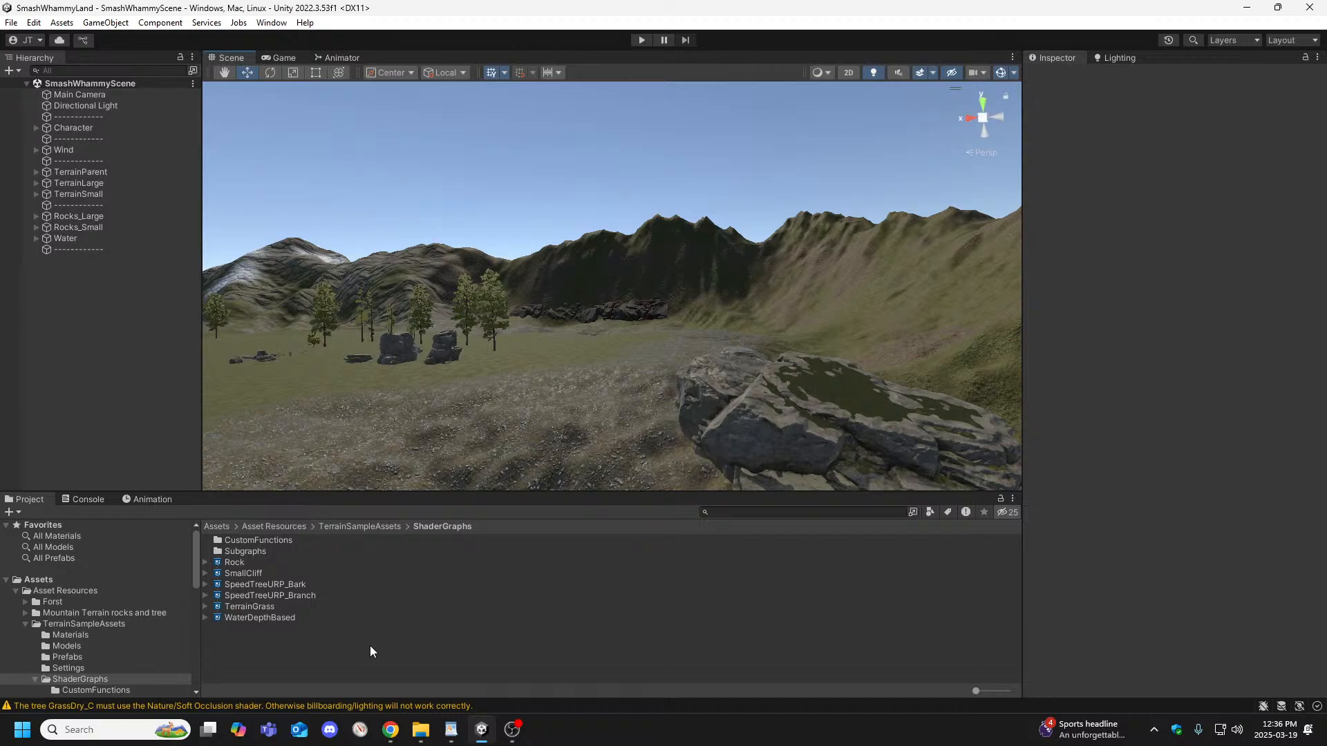
# Review the Nature/Soft Occlusion shader warnings in the Console, clear them, and return to the project assets.
pyautogui.click(83, 502)
pyautogui.scroll(1, 81, 550)
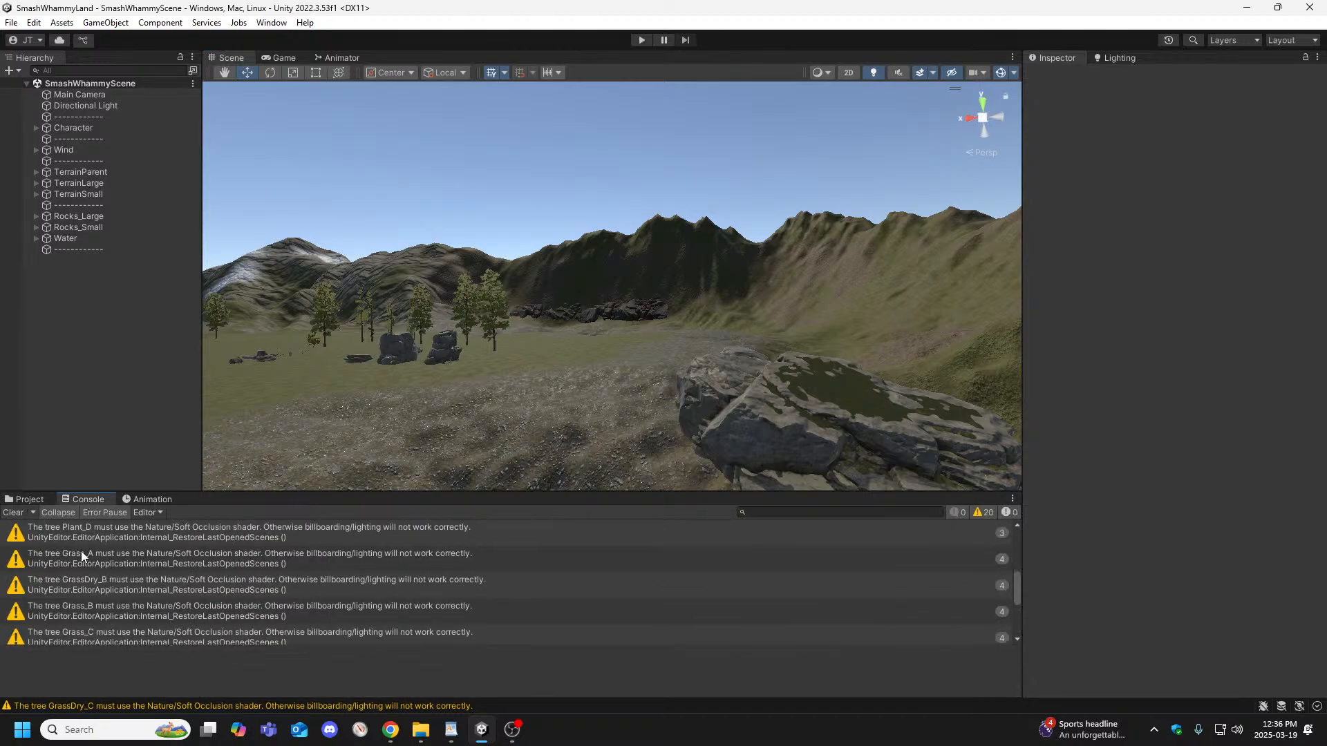
pyautogui.click(13, 512)
pyautogui.click(38, 503)
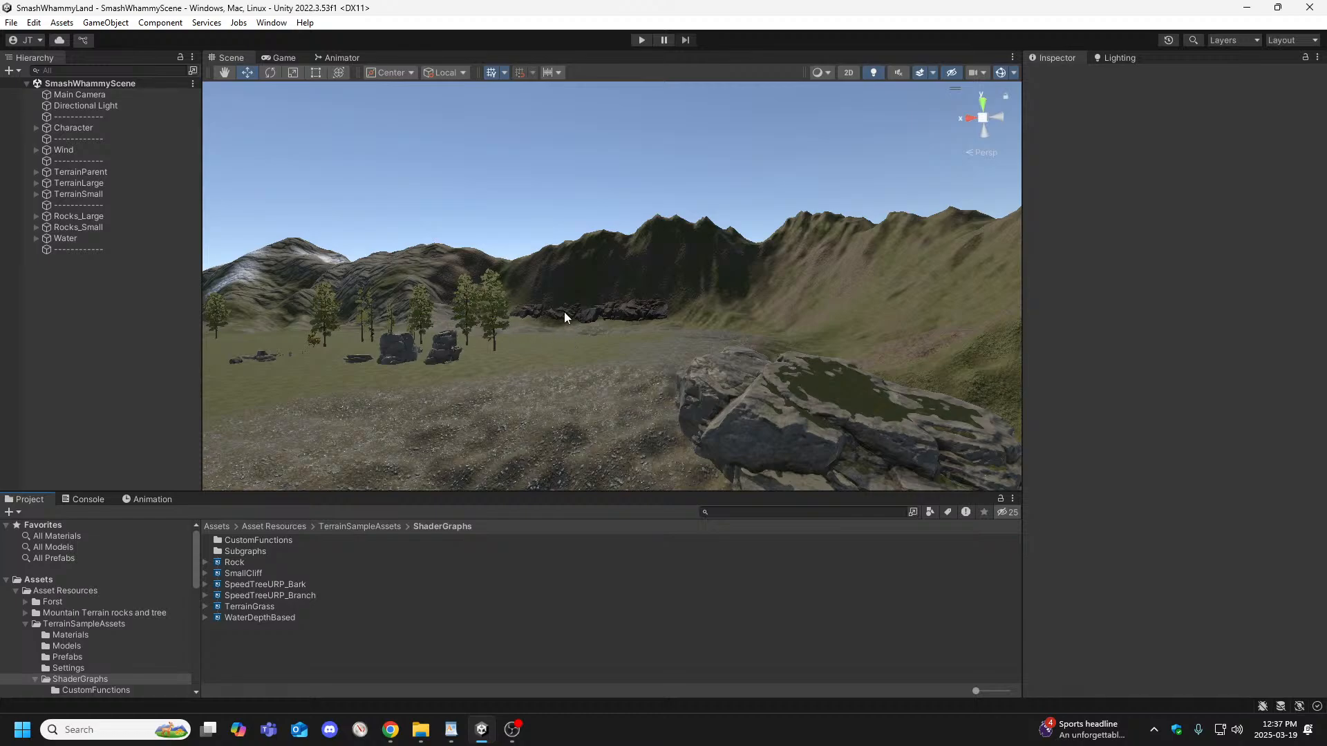
# Open the TerrainSampleAssets folder and survey the terrain from above in the Scene view.
pyautogui.moveTo(655, 322); pyautogui.dragTo(589, 347, button='right')
pyautogui.press('w')
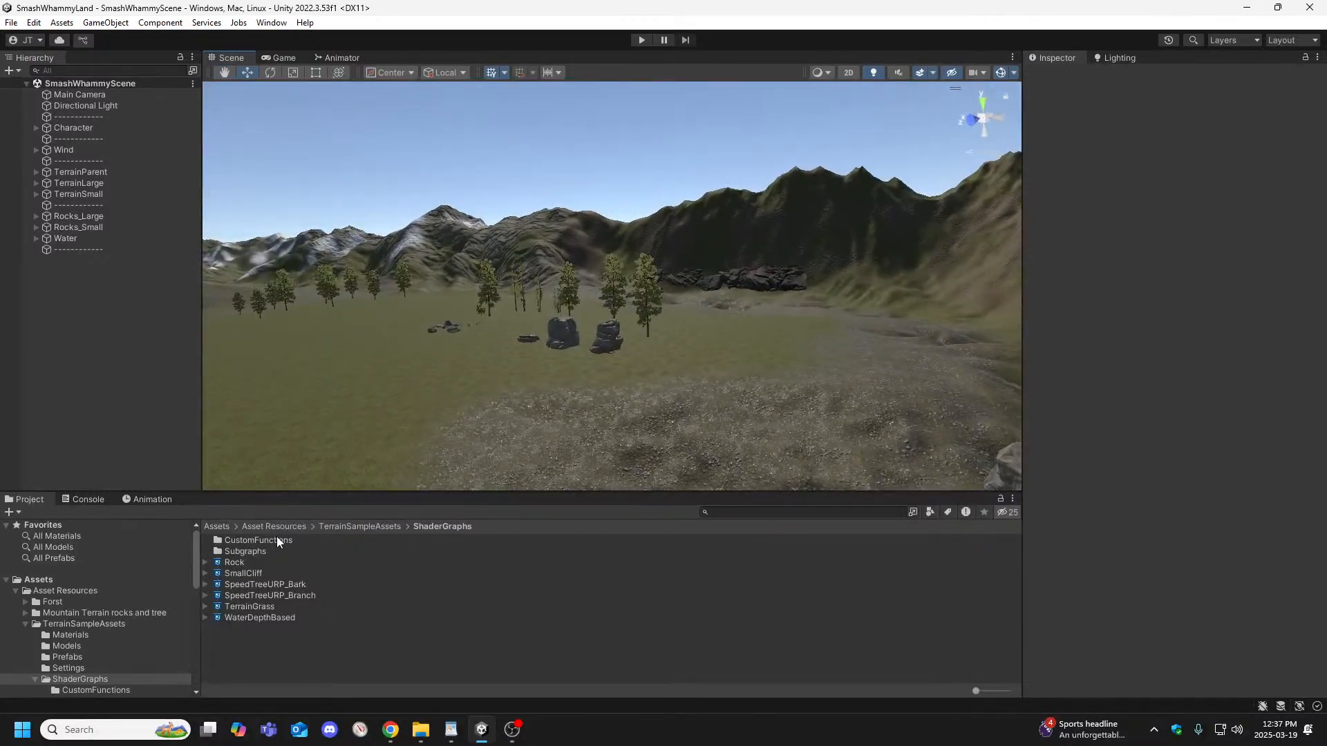
pyautogui.click(87, 627)
pyautogui.scroll(-2, 120, 619)
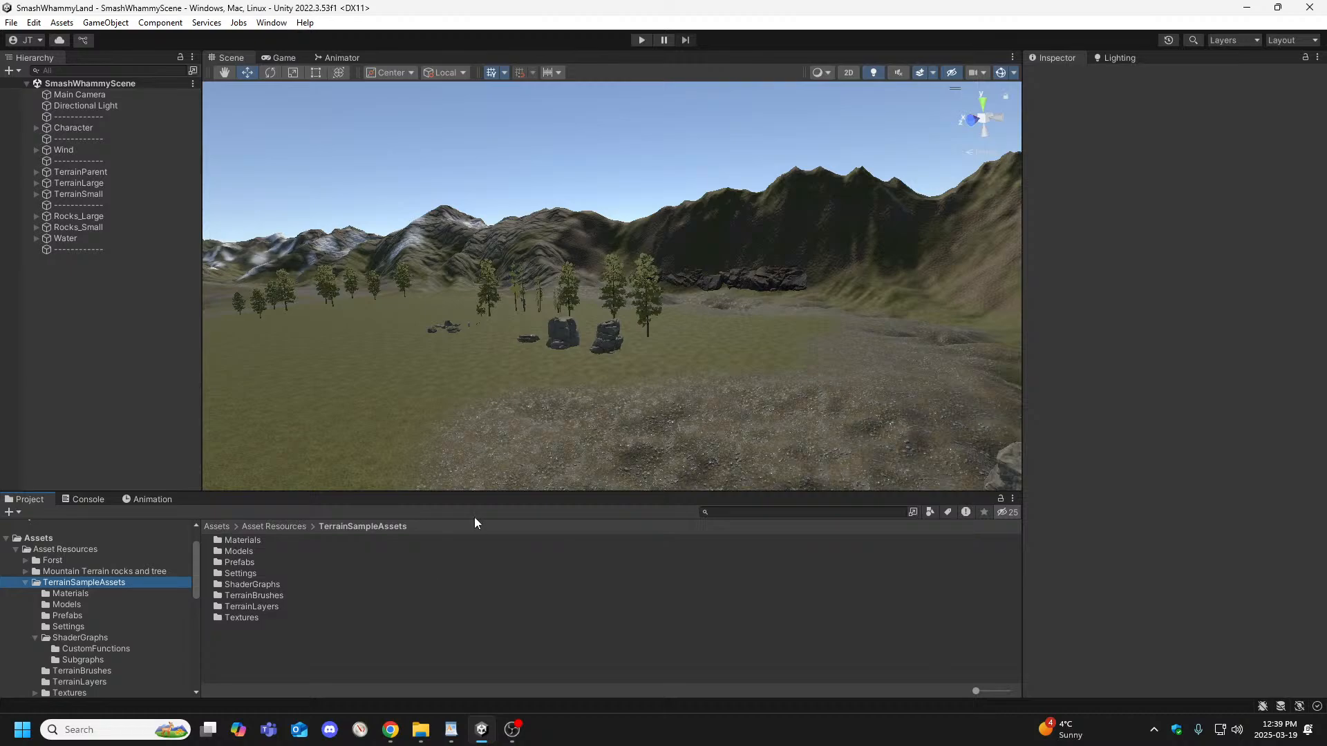
pyautogui.moveTo(751, 386); pyautogui.dragTo(573, 458, button='right')
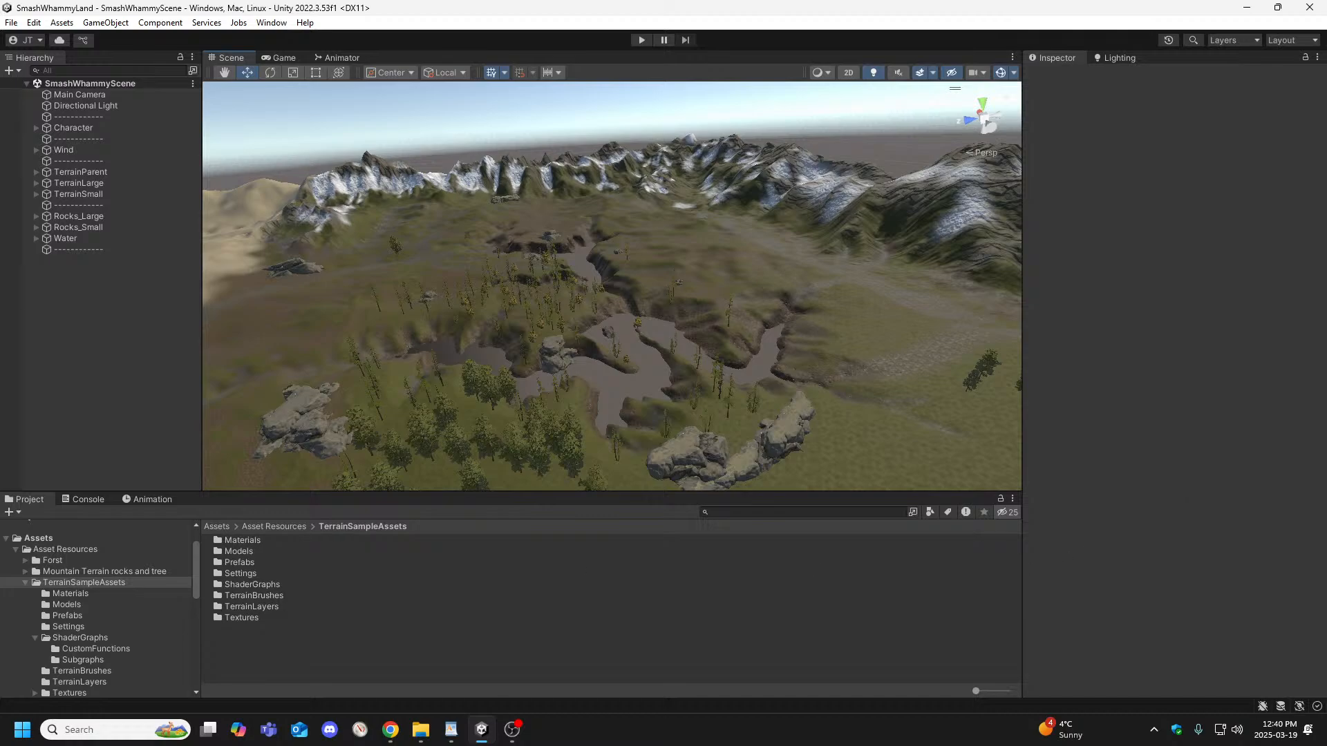
# Switch to Chrome, bring the Unity forum thread onto this screen, and read the Nature/Soft Occlusion solution steps.
pyautogui.hotkey('alt', 'Tab')
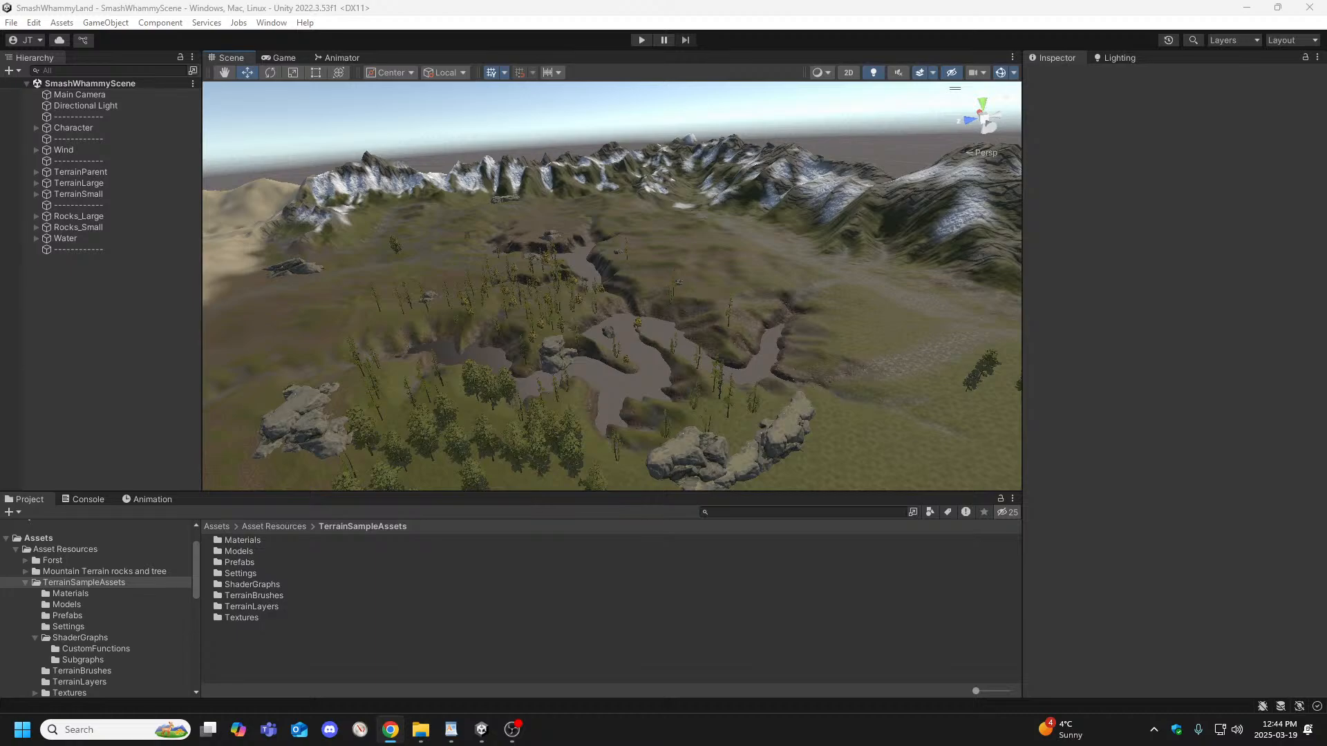
pyautogui.moveTo(0, 104); pyautogui.dragTo(955, 3)
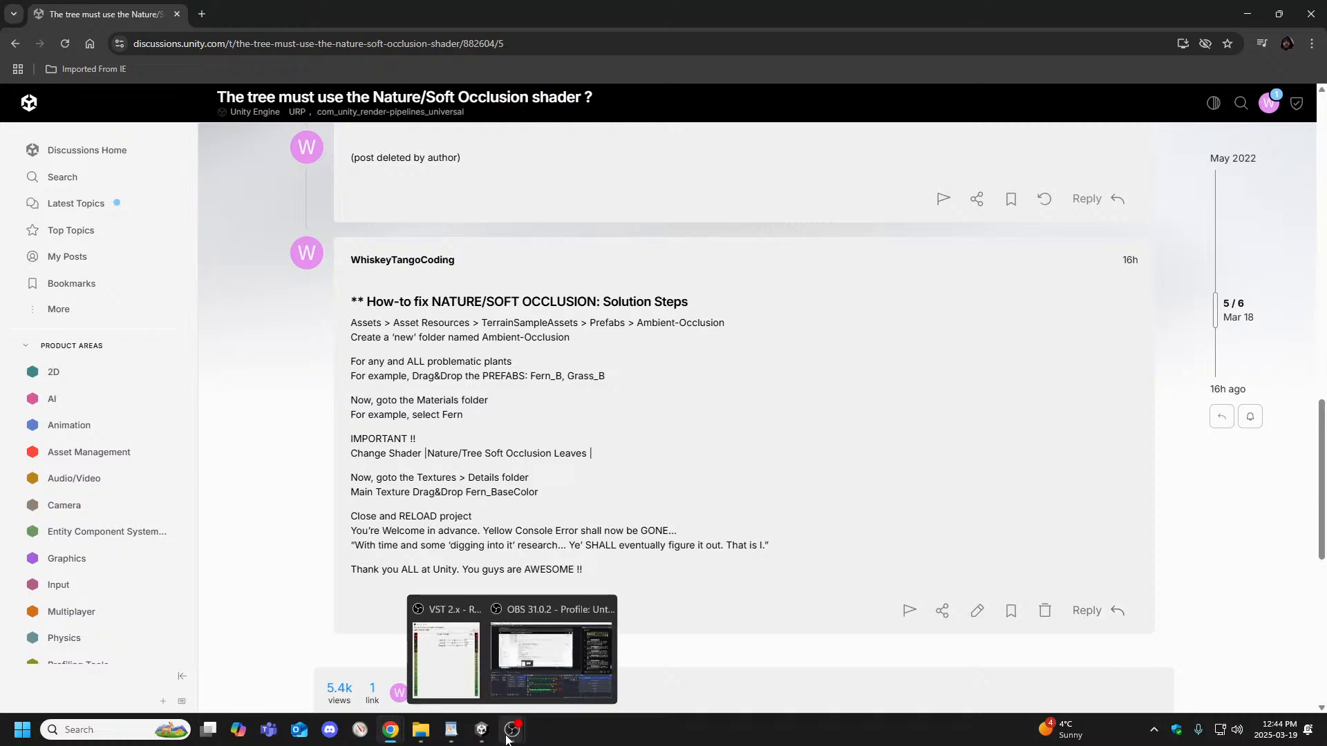
# Switch back to Unity, open the TerrainSampleAssets Prefabs folder, and inspect the material and shader of the Fern_A prefab.
pyautogui.click(483, 734)
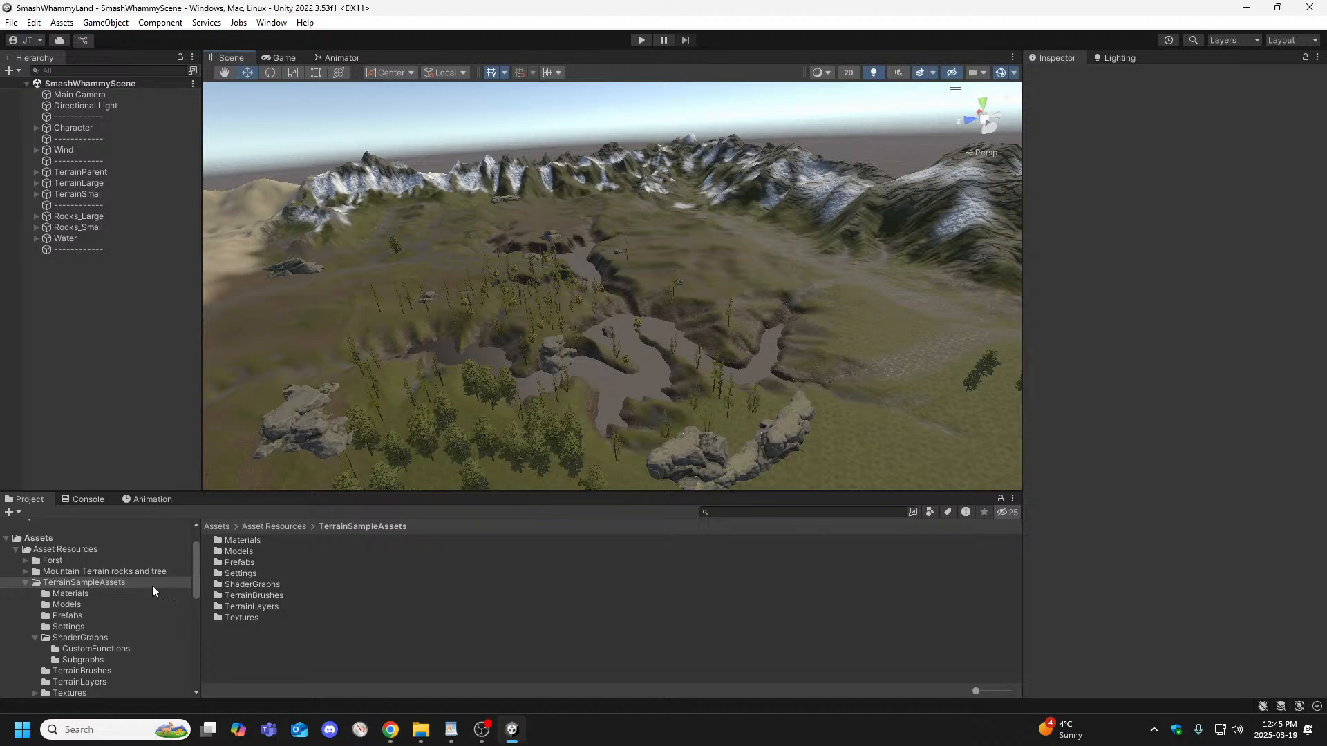
pyautogui.click(71, 616)
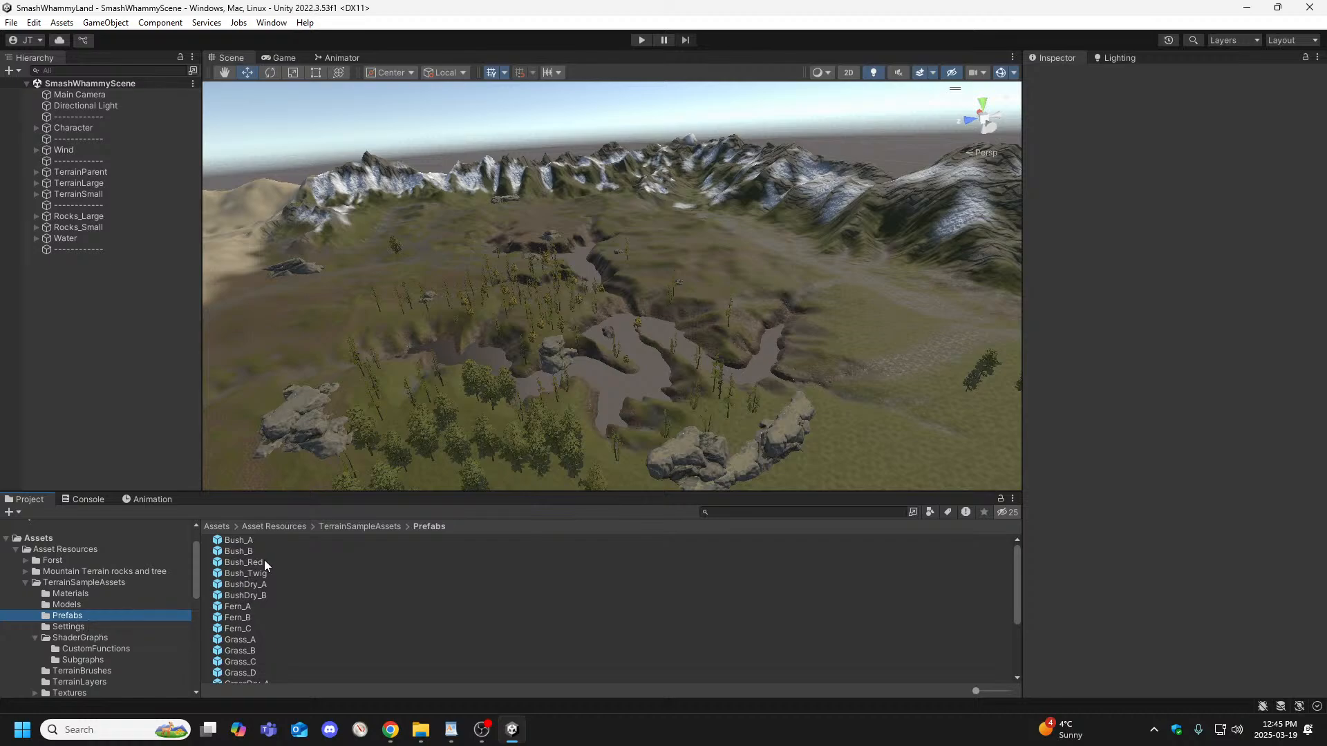
pyautogui.click(242, 609)
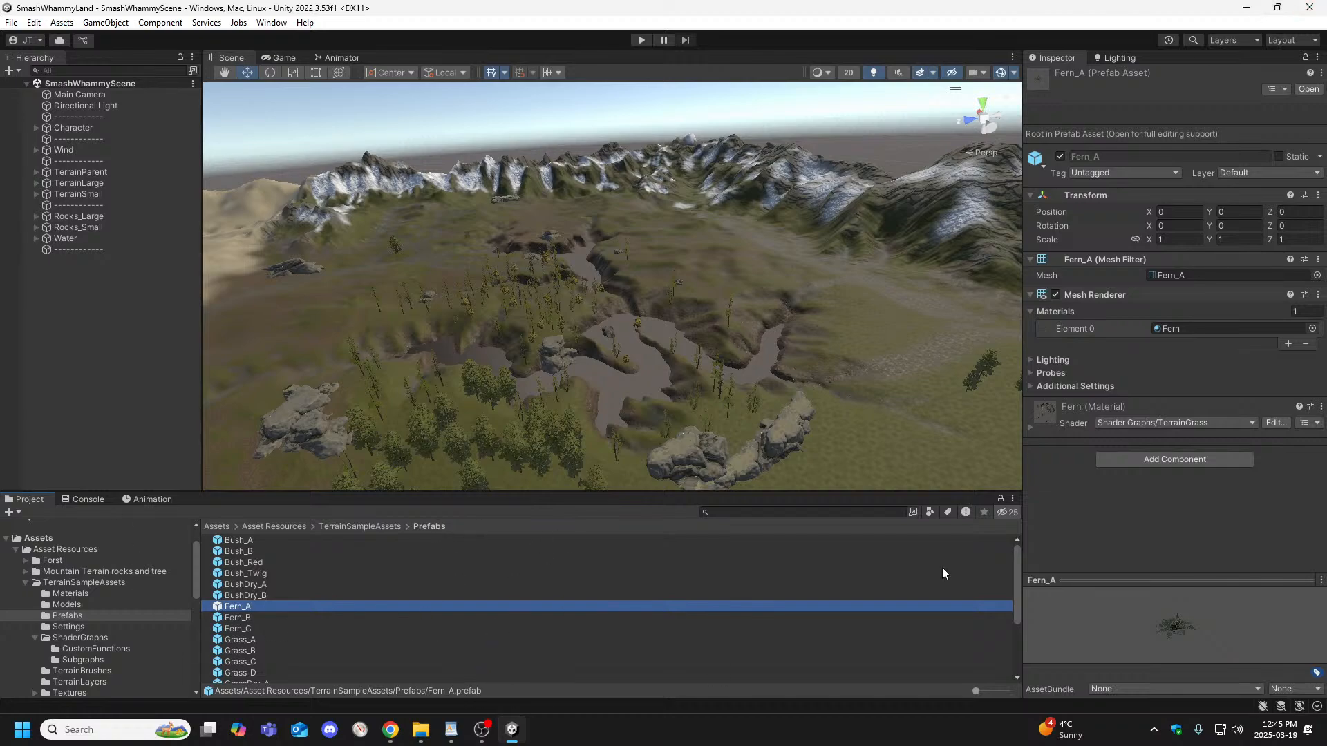
# Switch to the forum thread in Chrome and copy the folder name Ambient-Occlusion from the solution steps.
pyautogui.click(512, 736)
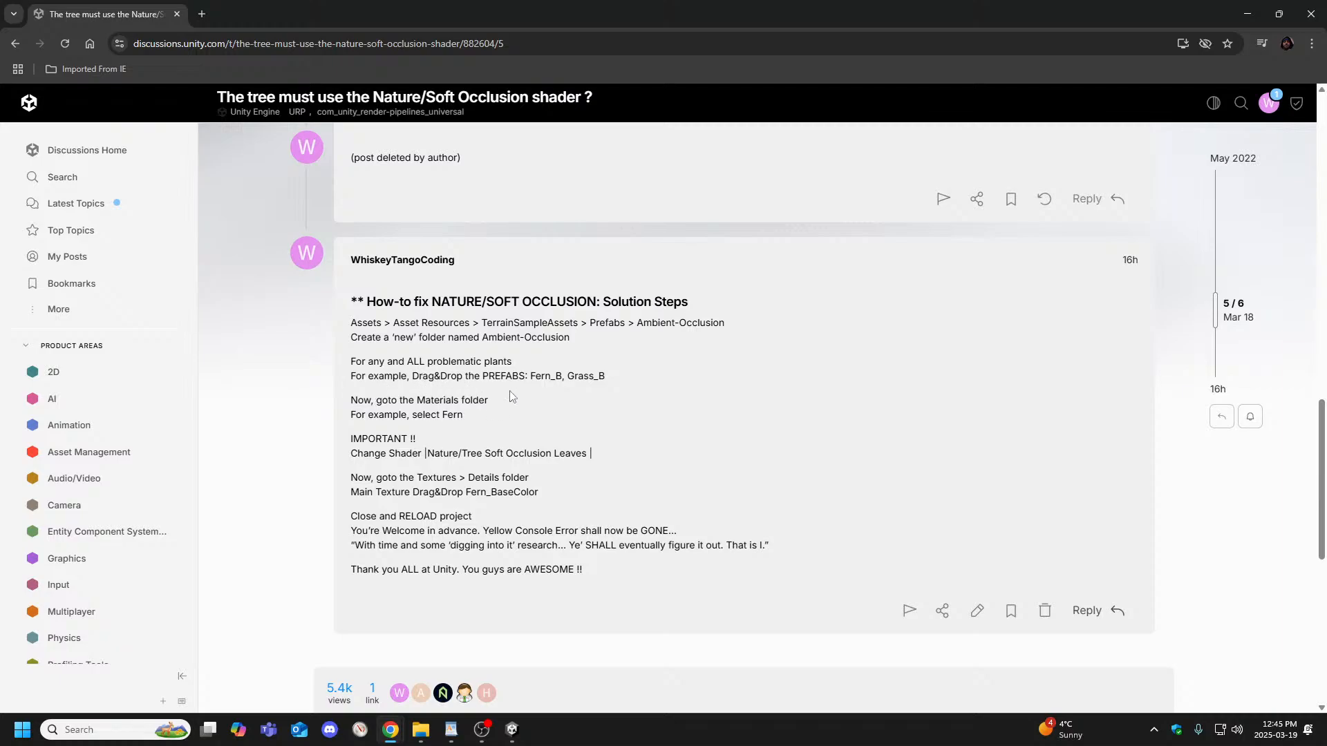
pyautogui.click(511, 731)
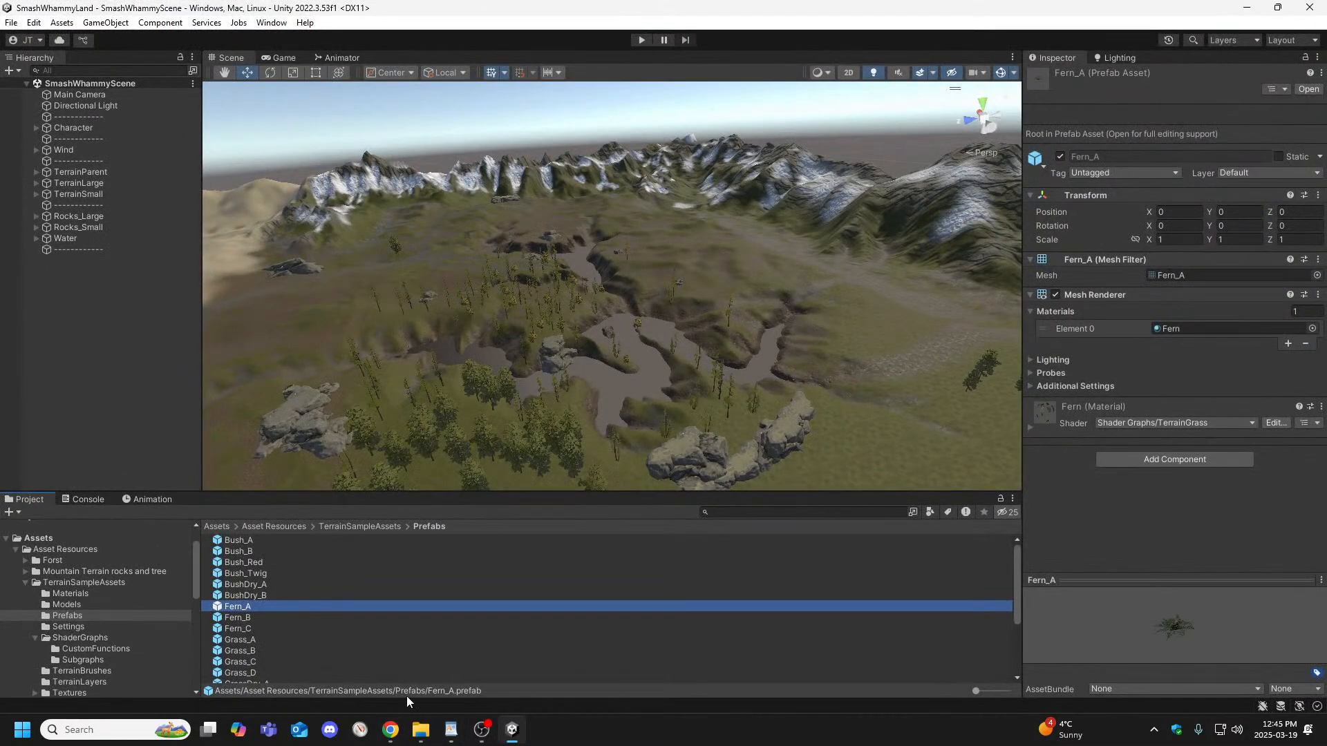
pyautogui.moveTo(485, 735)
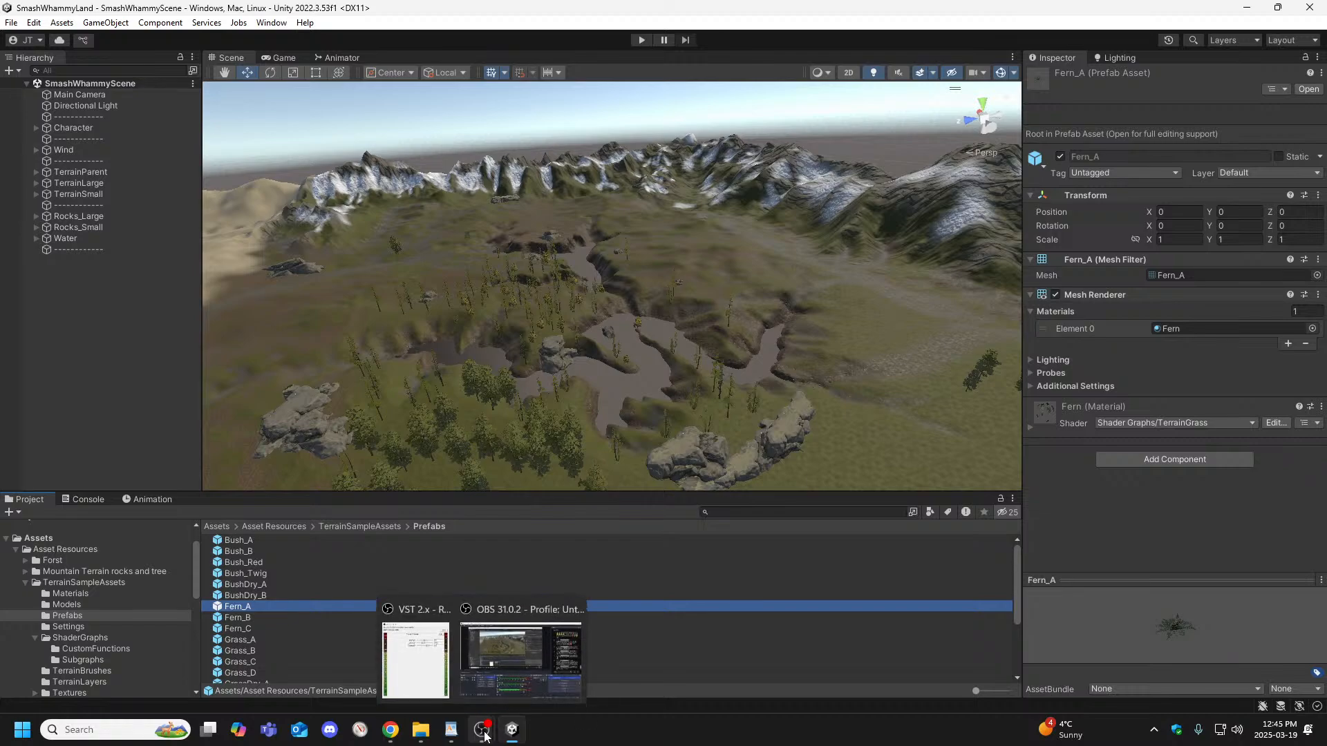
pyautogui.click(512, 731)
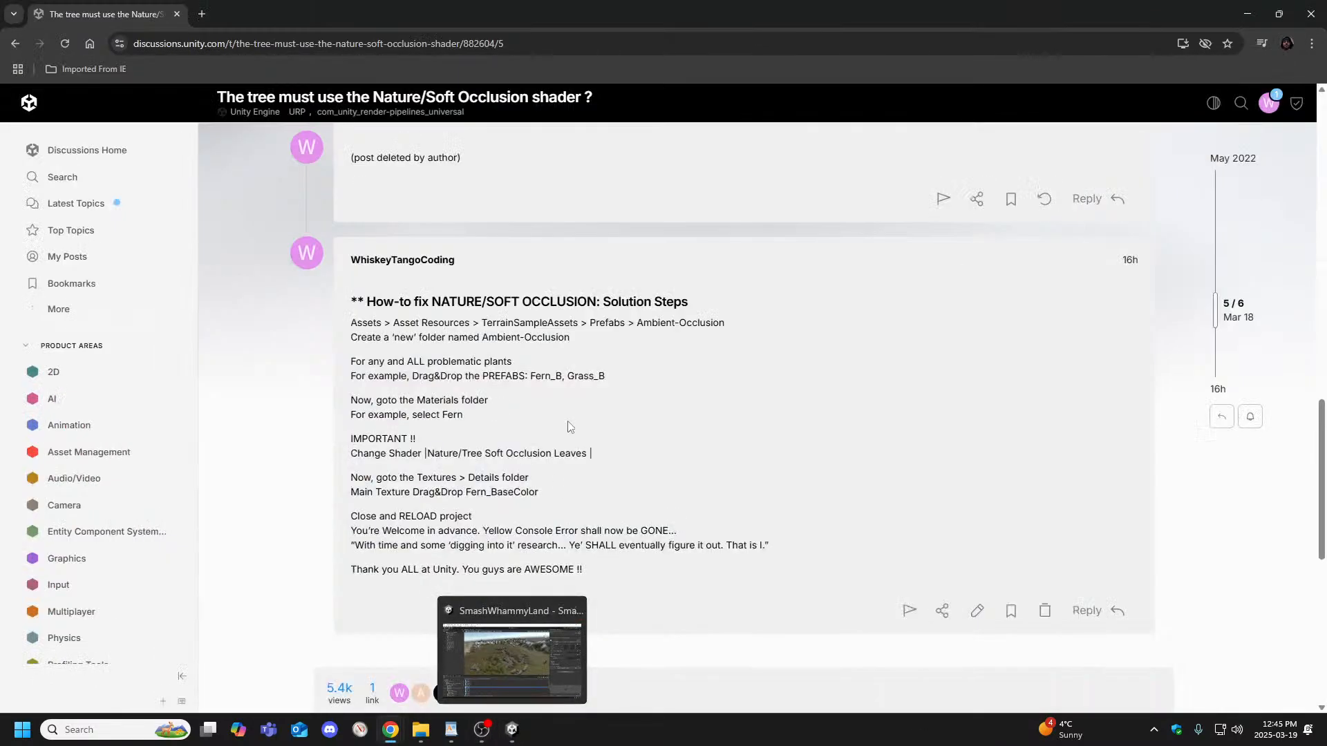
pyautogui.moveTo(572, 344); pyautogui.dragTo(482, 338)
pyautogui.hotkey('ctrl', 'c')
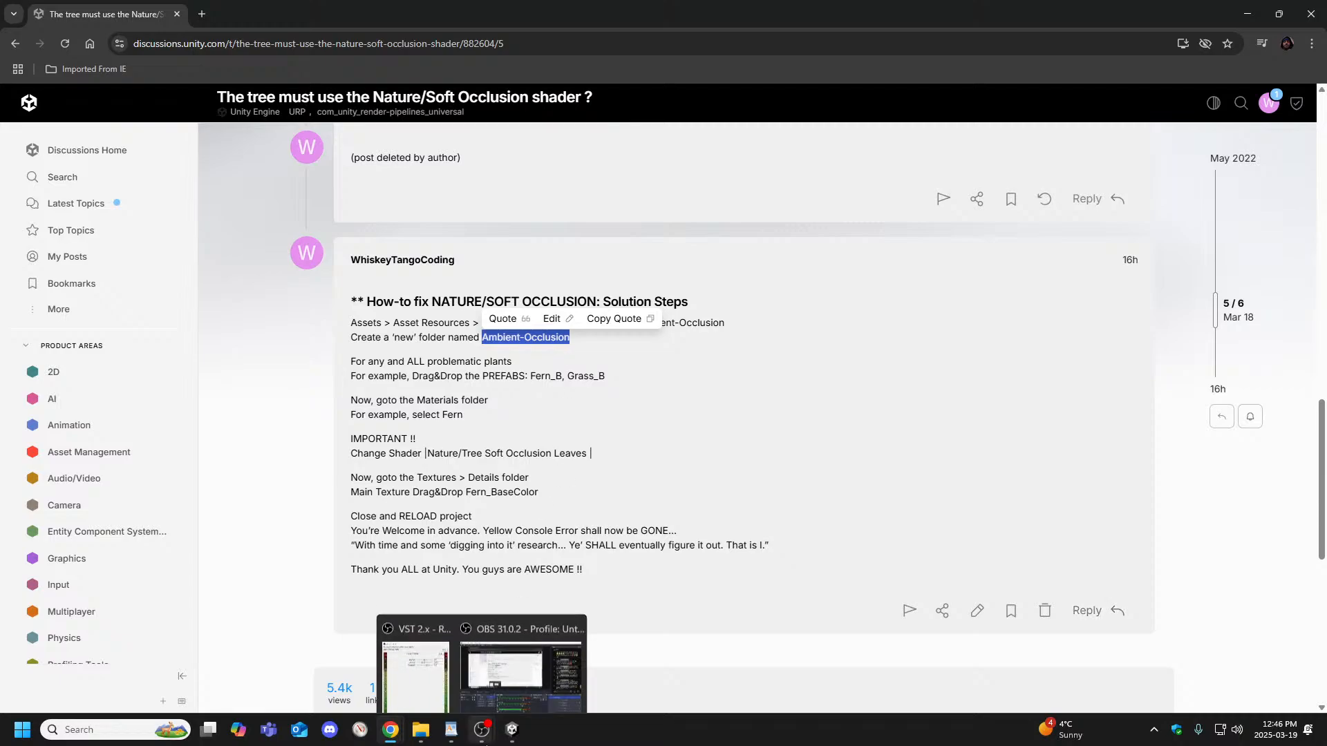
pyautogui.click(497, 646)
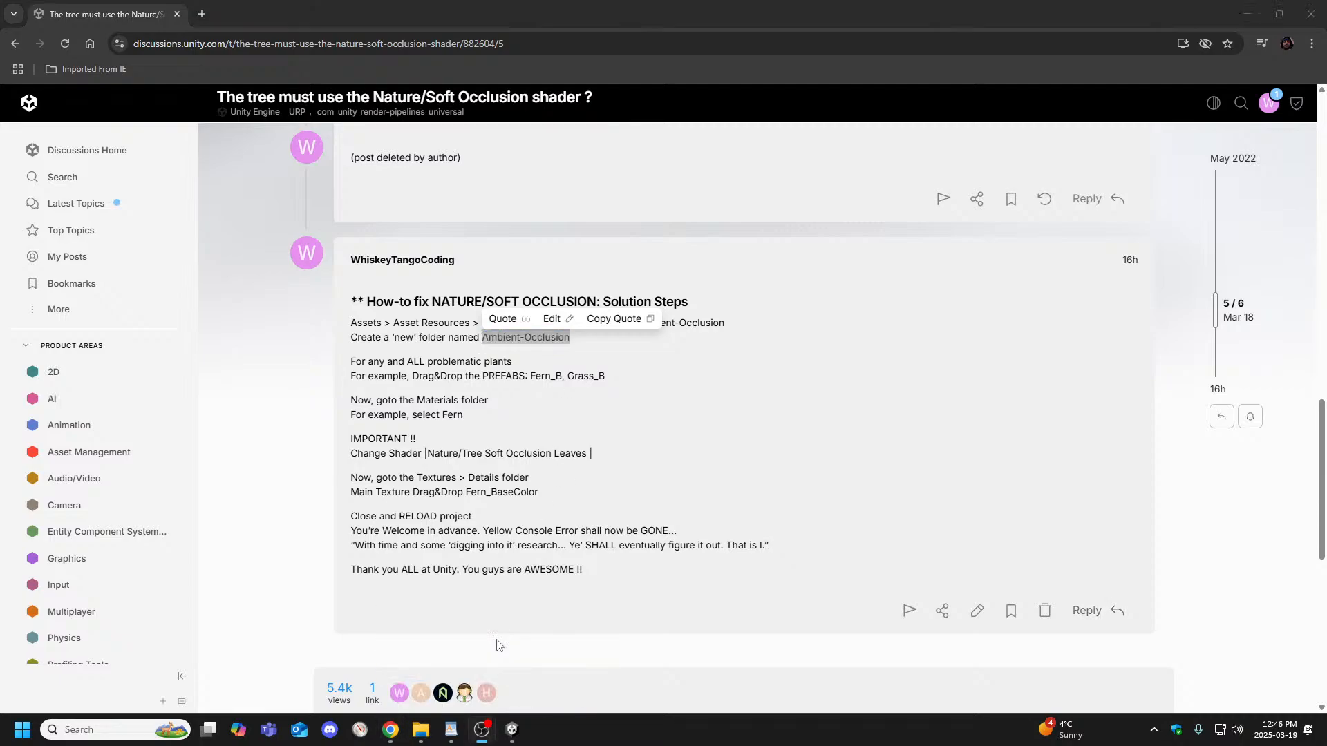
# In Unity, create a folder named Ambient-Occlusion inside the TerrainSampleAssets Prefabs folder.
pyautogui.click(511, 729)
pyautogui.click(76, 582)
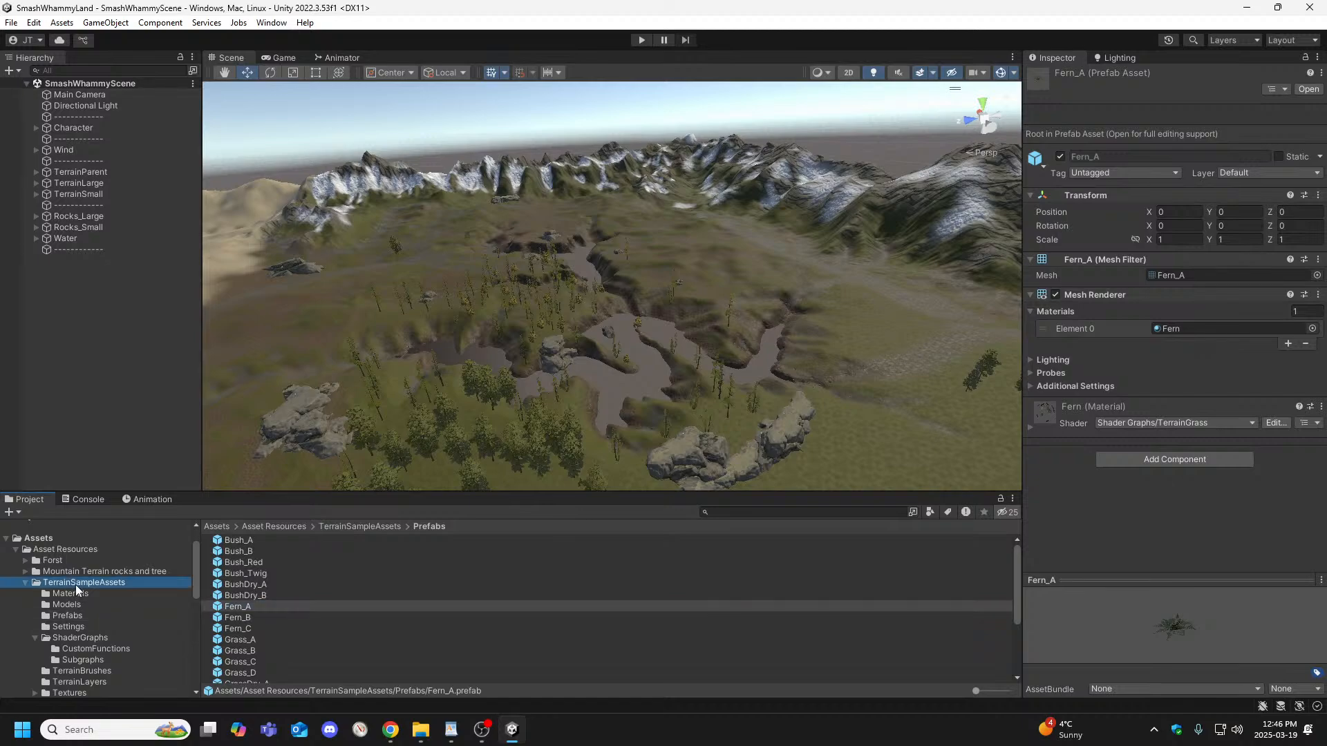
pyautogui.click(67, 615)
pyautogui.rightClick(350, 584)
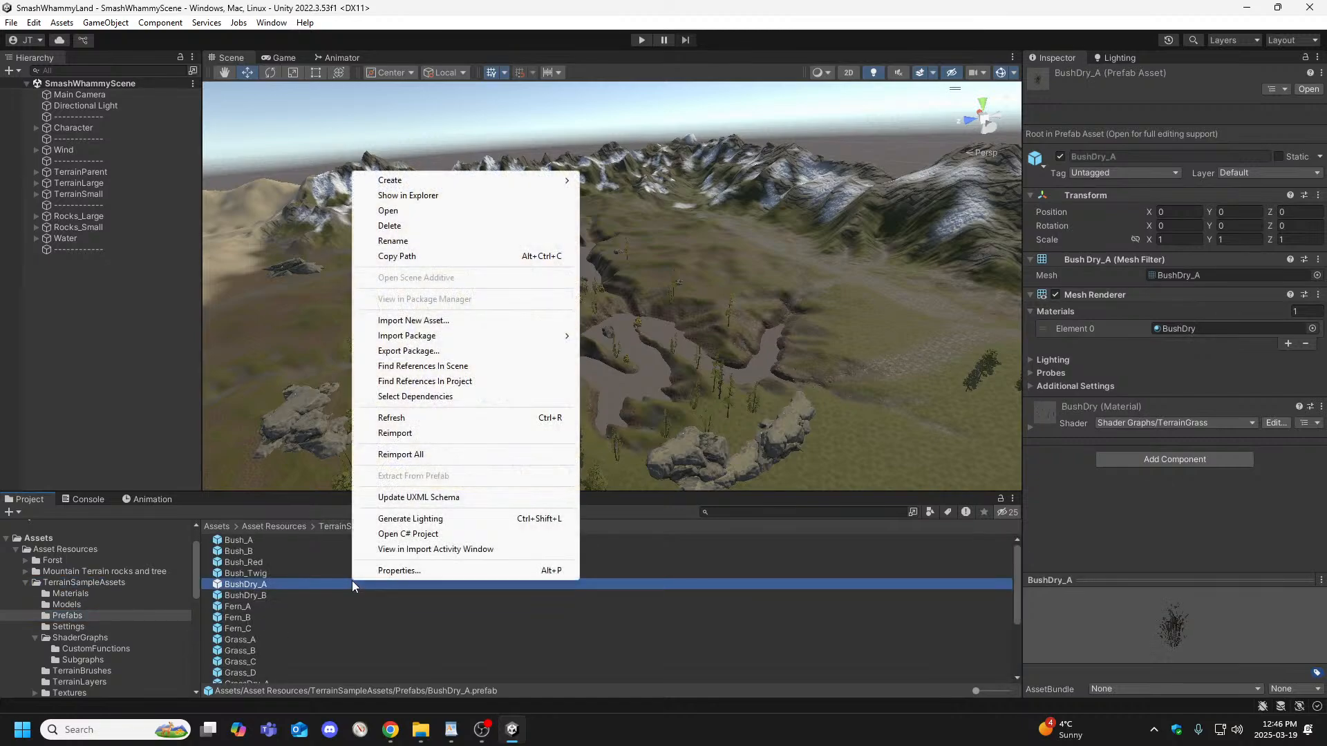
pyautogui.moveTo(459, 183)
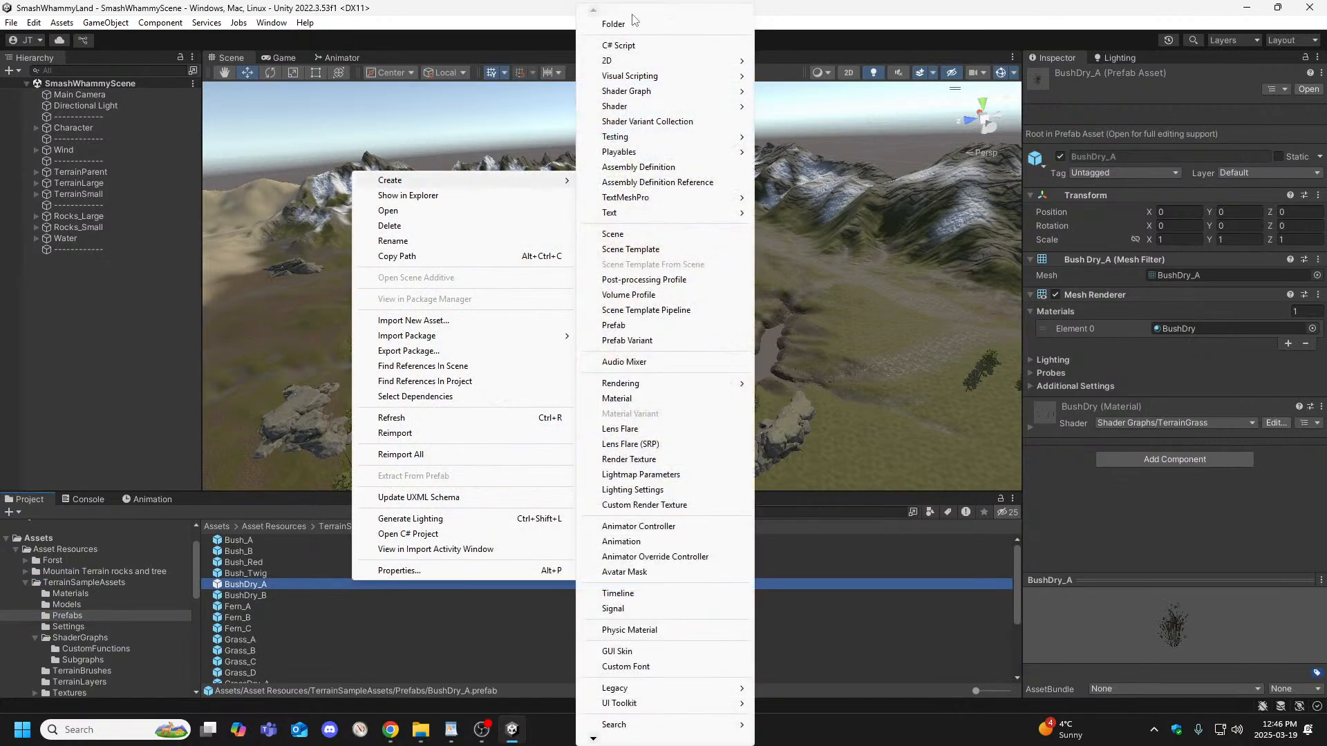
pyautogui.click(613, 23)
pyautogui.hotkey('ctrl', 'v')
pyautogui.press('Return')
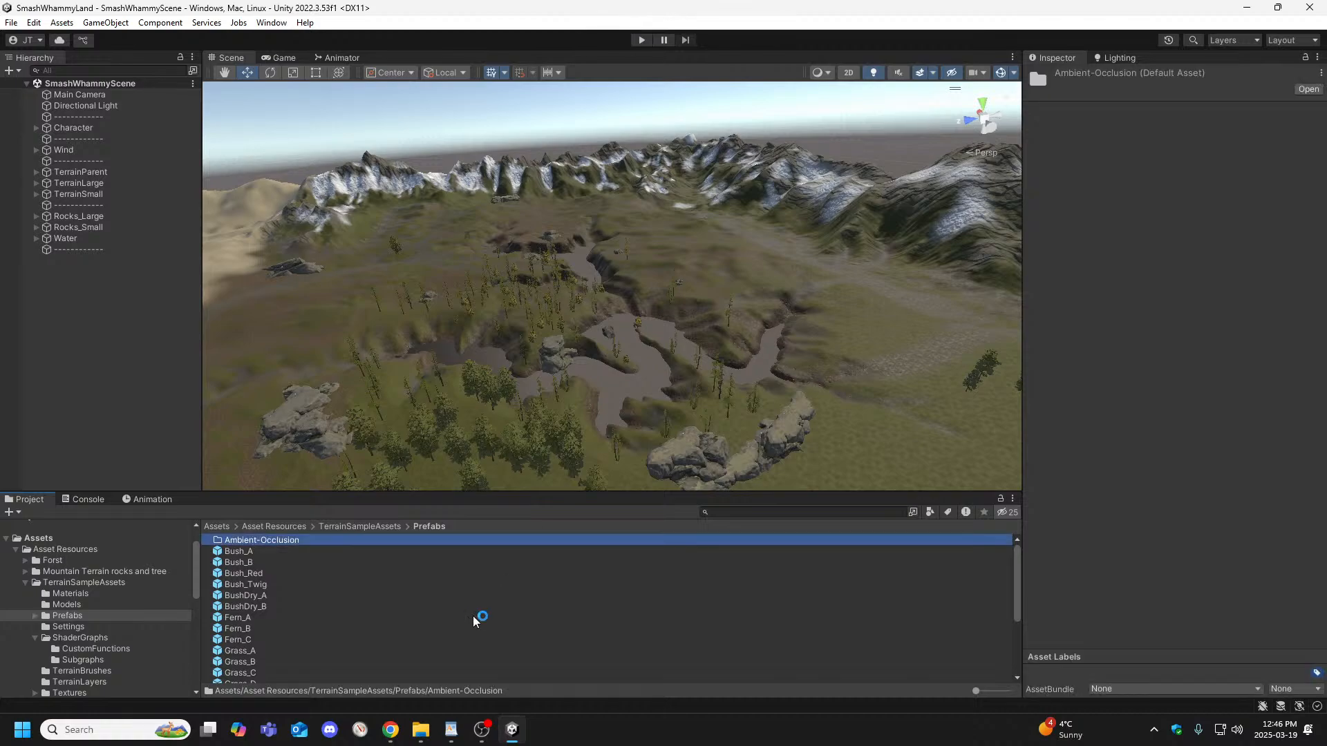
# Return to the forum thread in Chrome and read the instructions that follow creating the folder.
pyautogui.hotkey('alt', 'Tab')
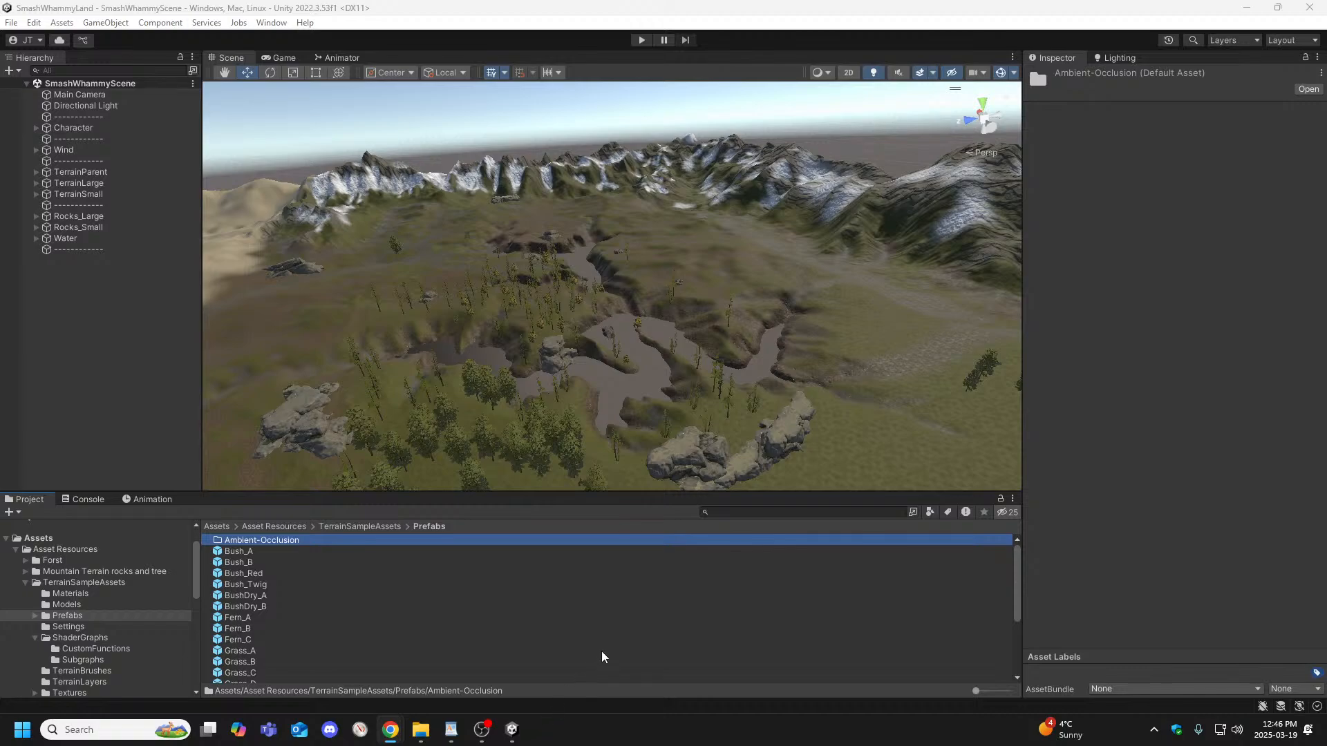
pyautogui.moveTo(487, 742)
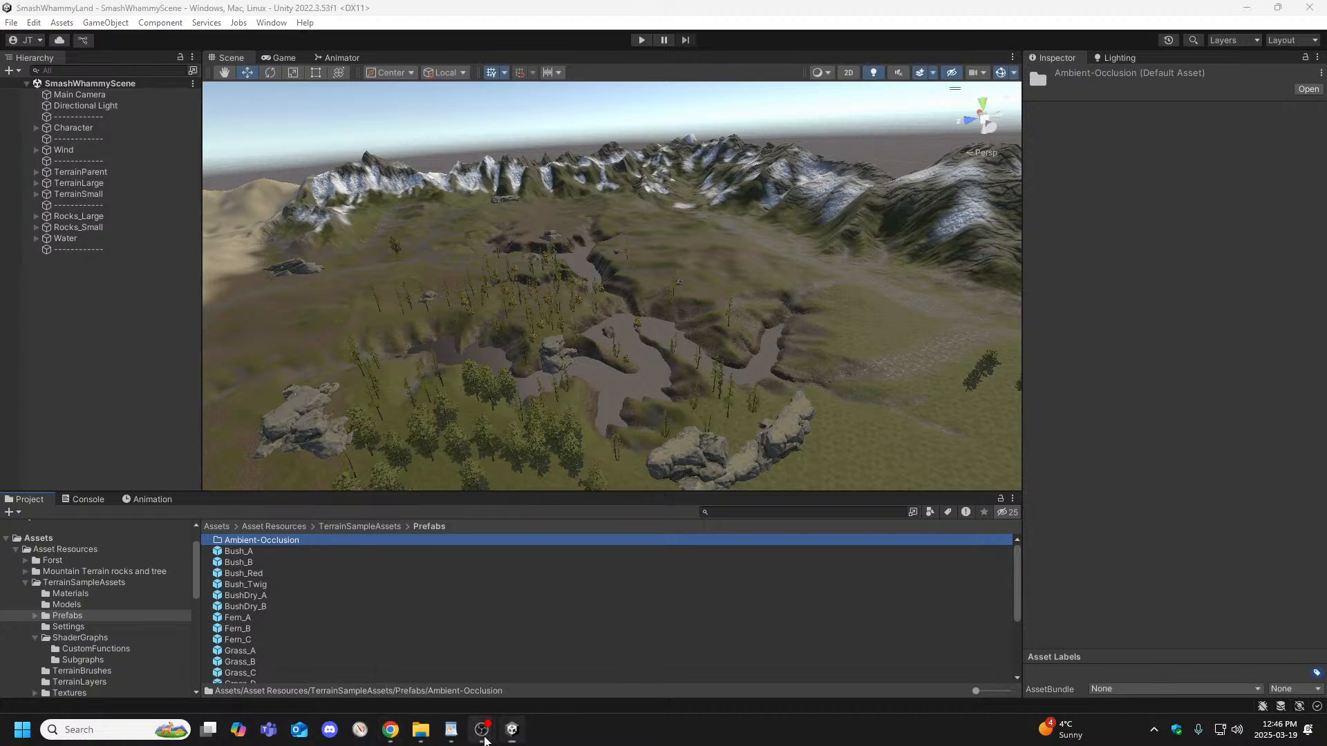
pyautogui.click(516, 646)
pyautogui.moveTo(395, 738)
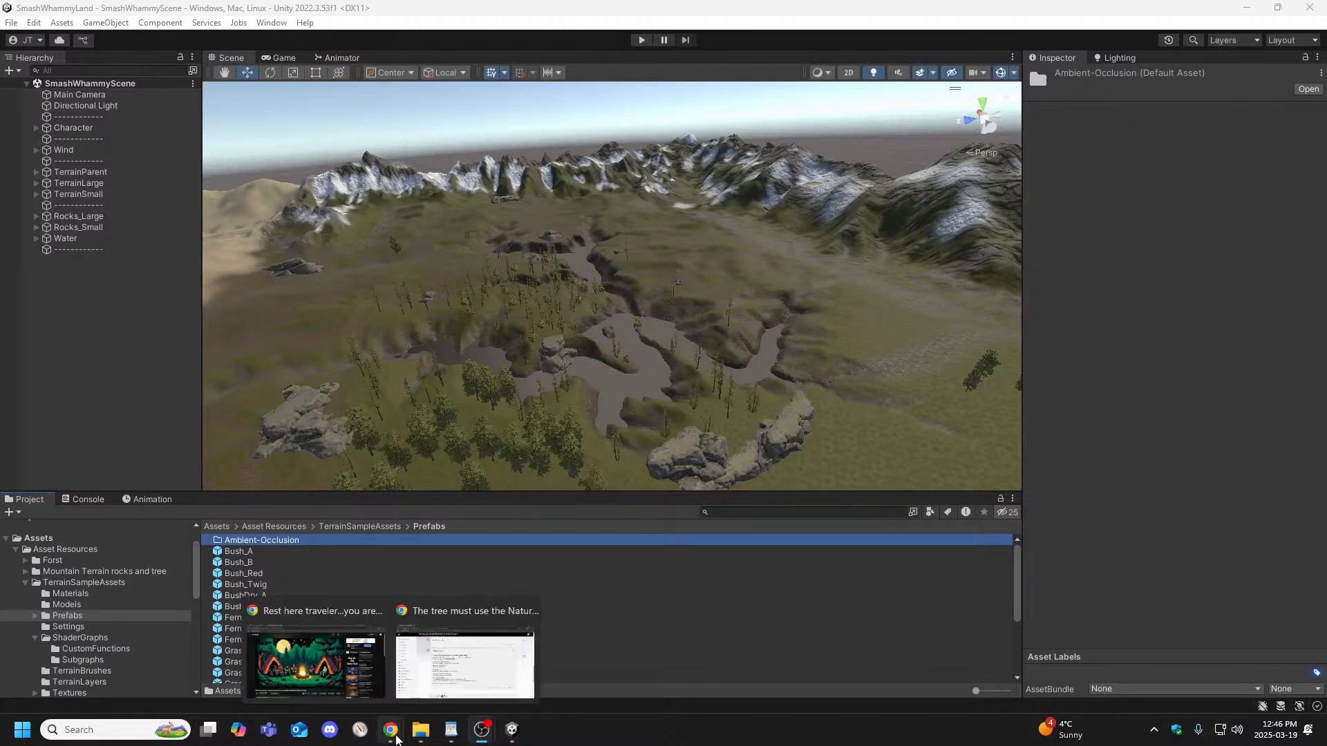
pyautogui.click(464, 660)
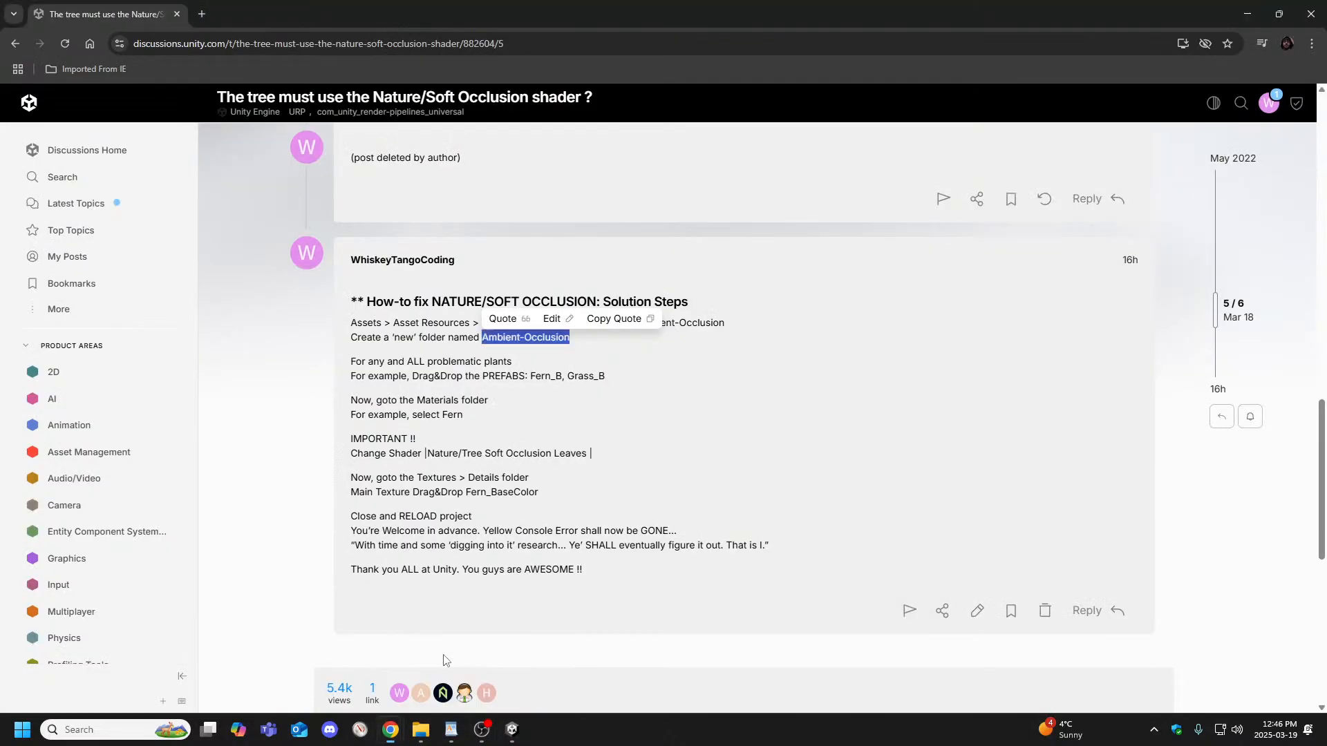
pyautogui.click(694, 459)
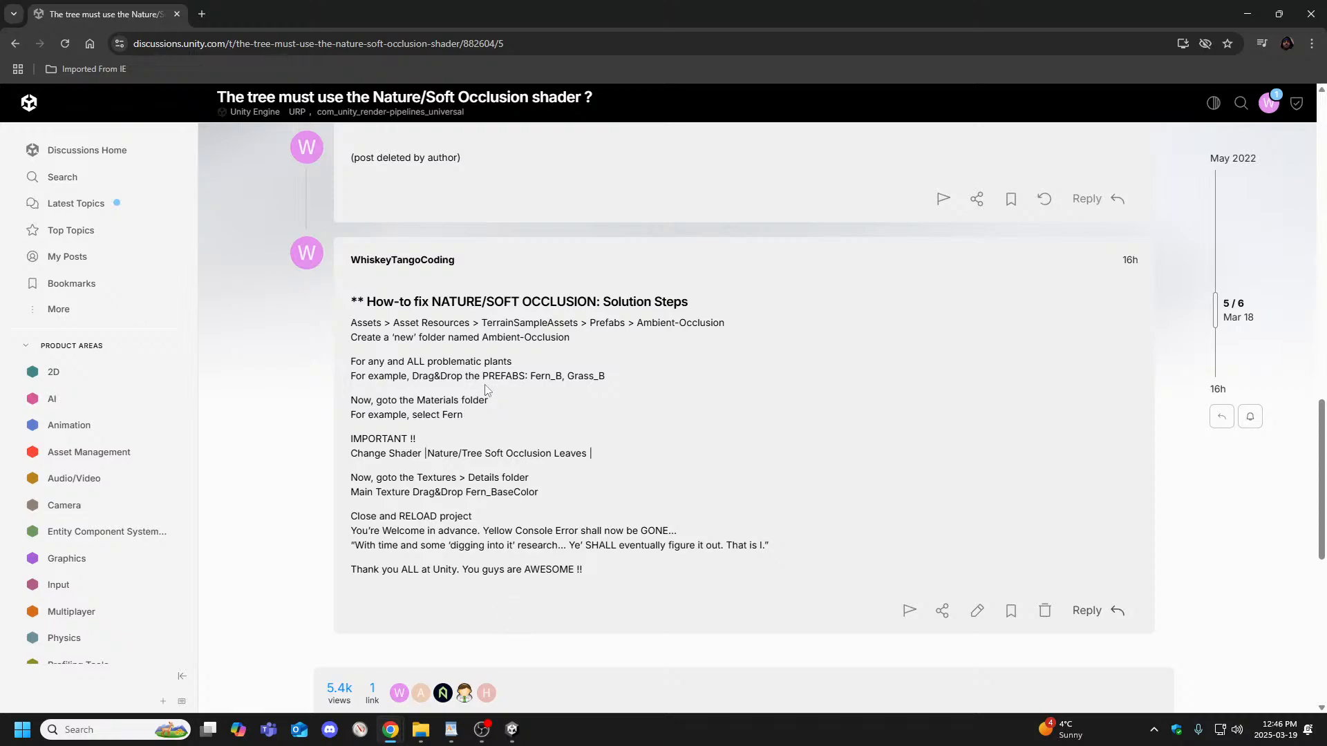
pyautogui.click(512, 729)
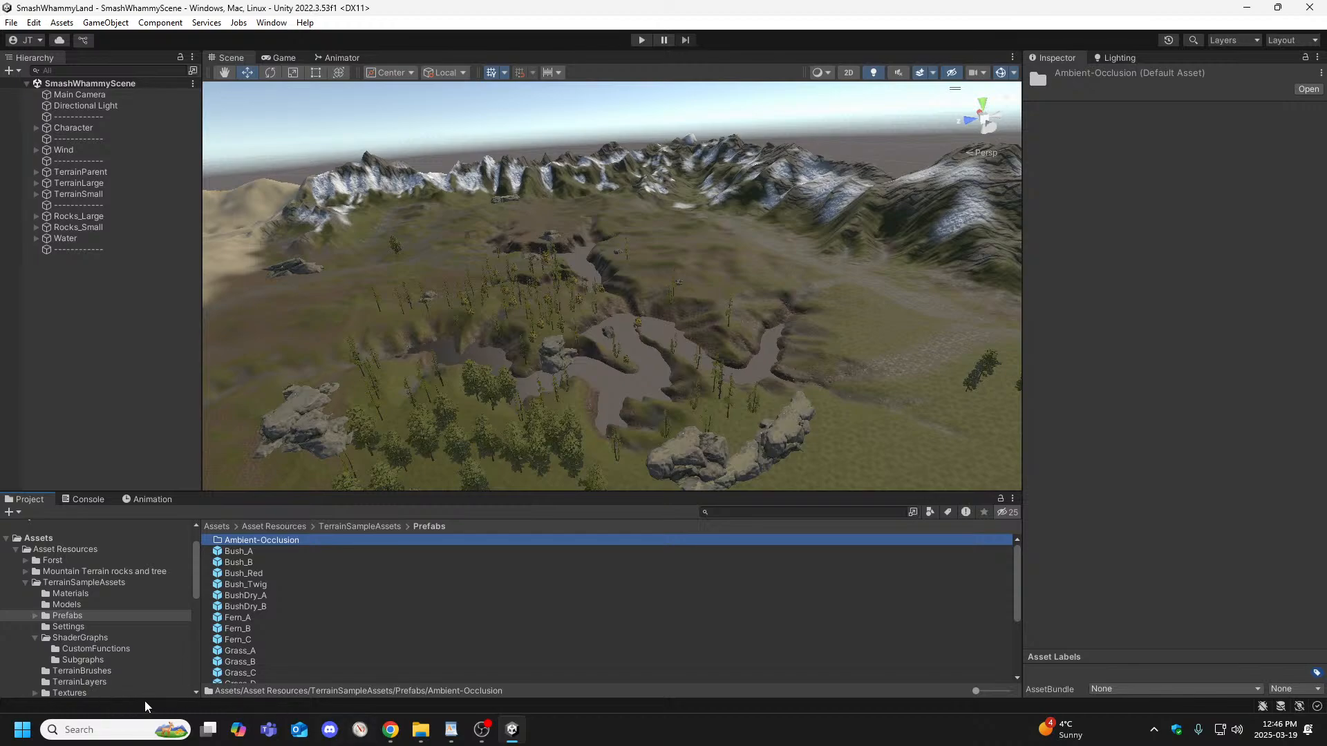
pyautogui.moveTo(482, 730)
pyautogui.click(485, 667)
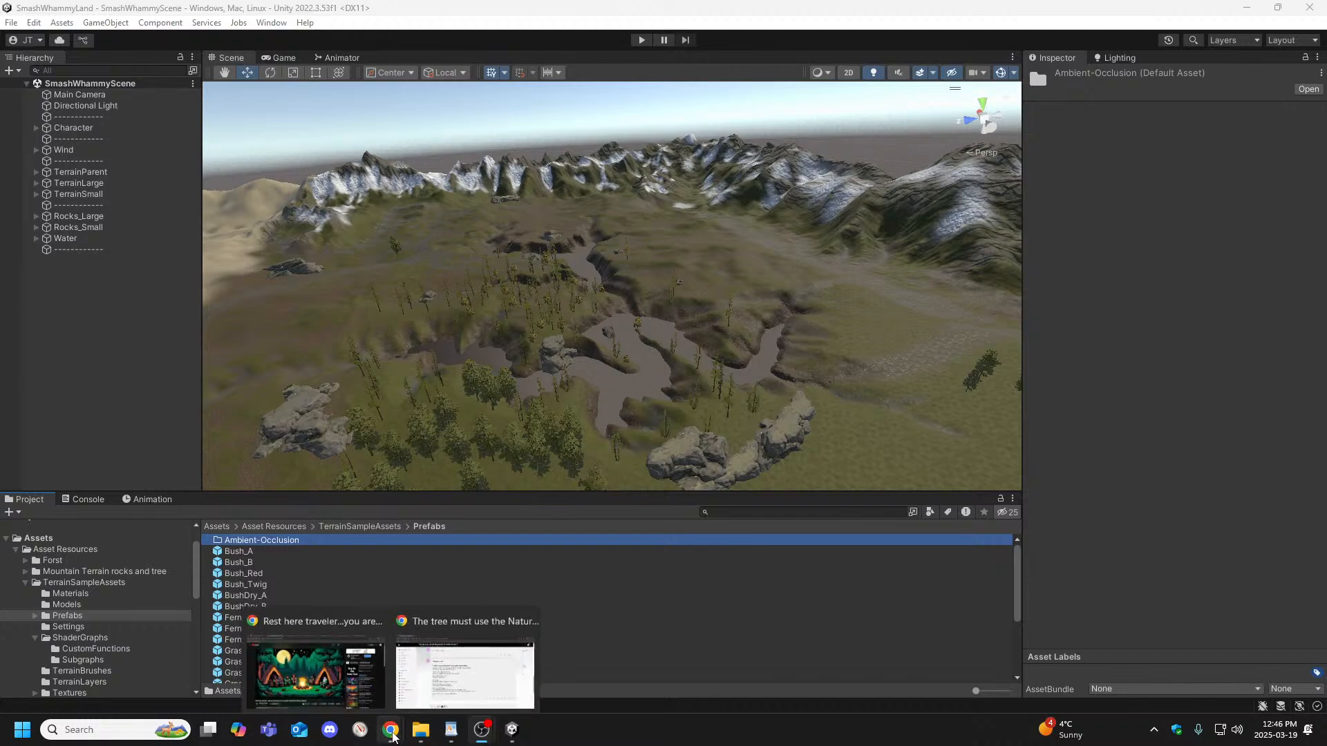
# Recheck the forum steps in Chrome, return to Unity, and inspect the Fern material in the TerrainSampleAssets Materials folder.
pyautogui.click(470, 667)
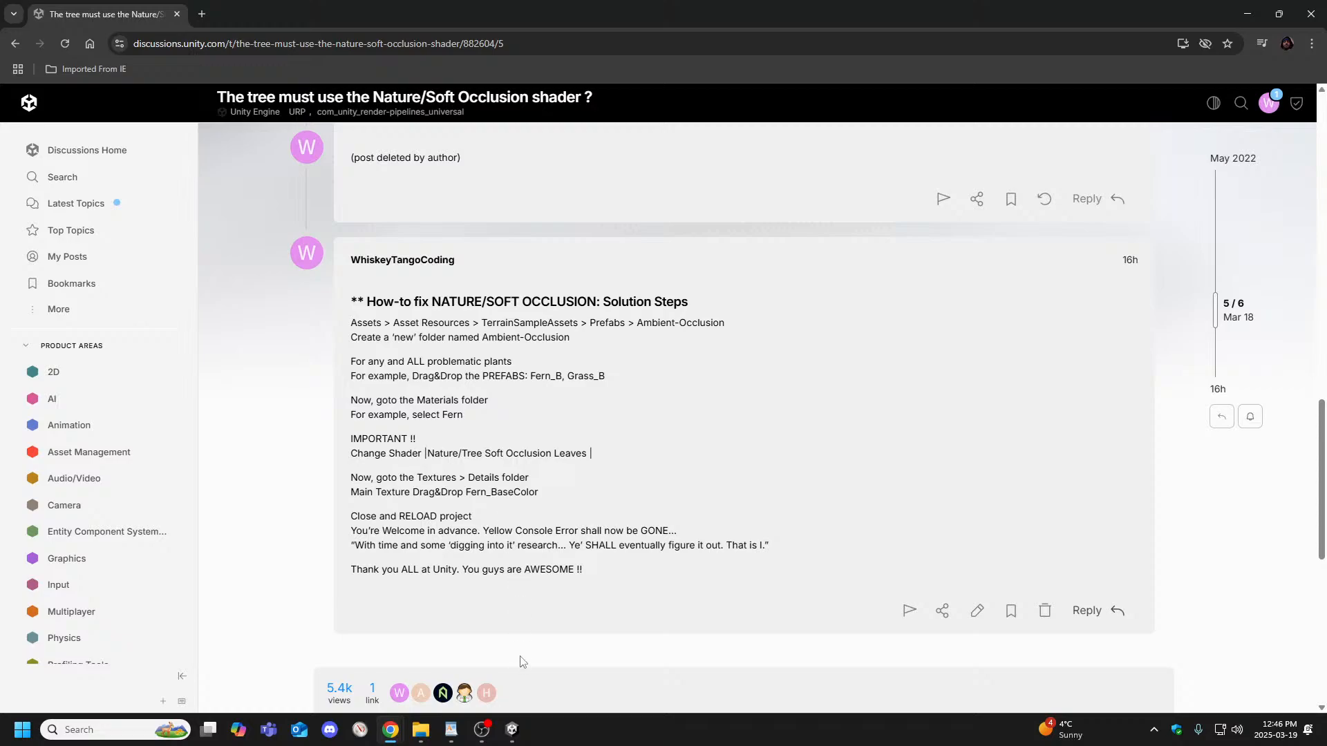
pyautogui.click(511, 729)
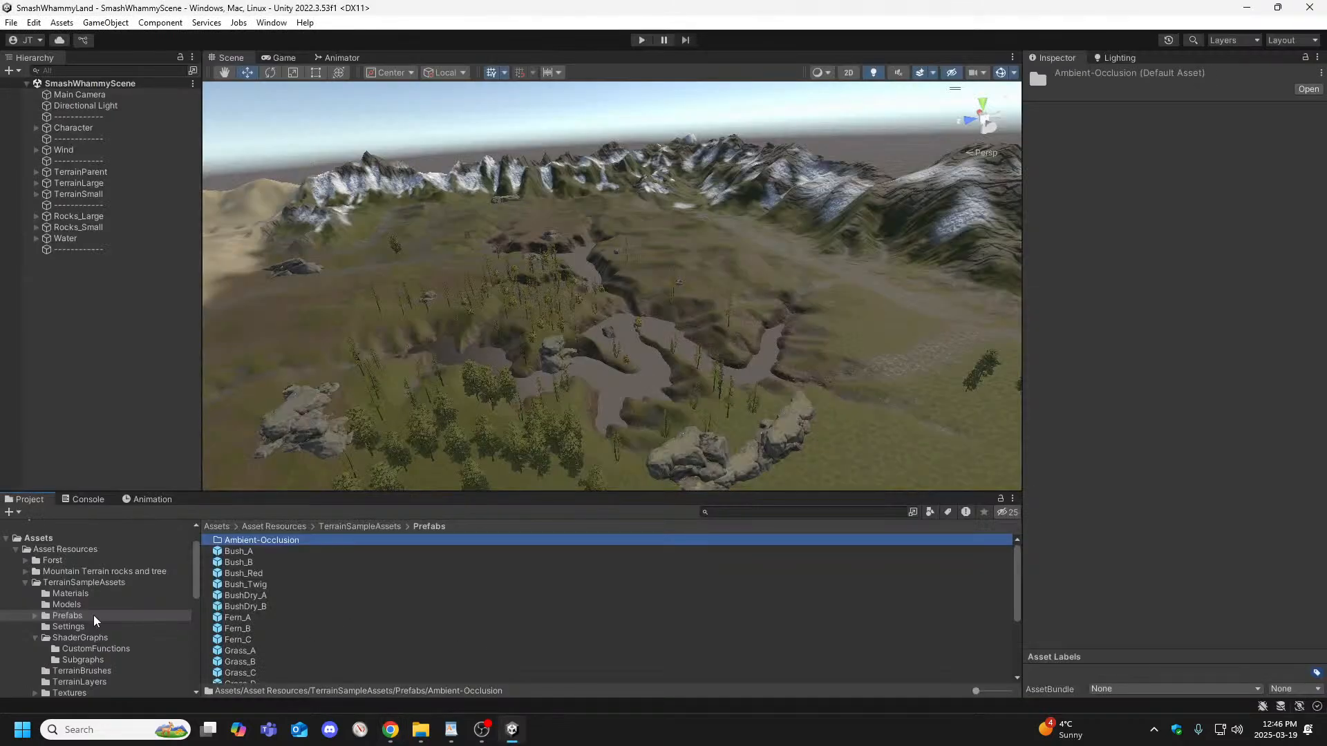
pyautogui.click(70, 594)
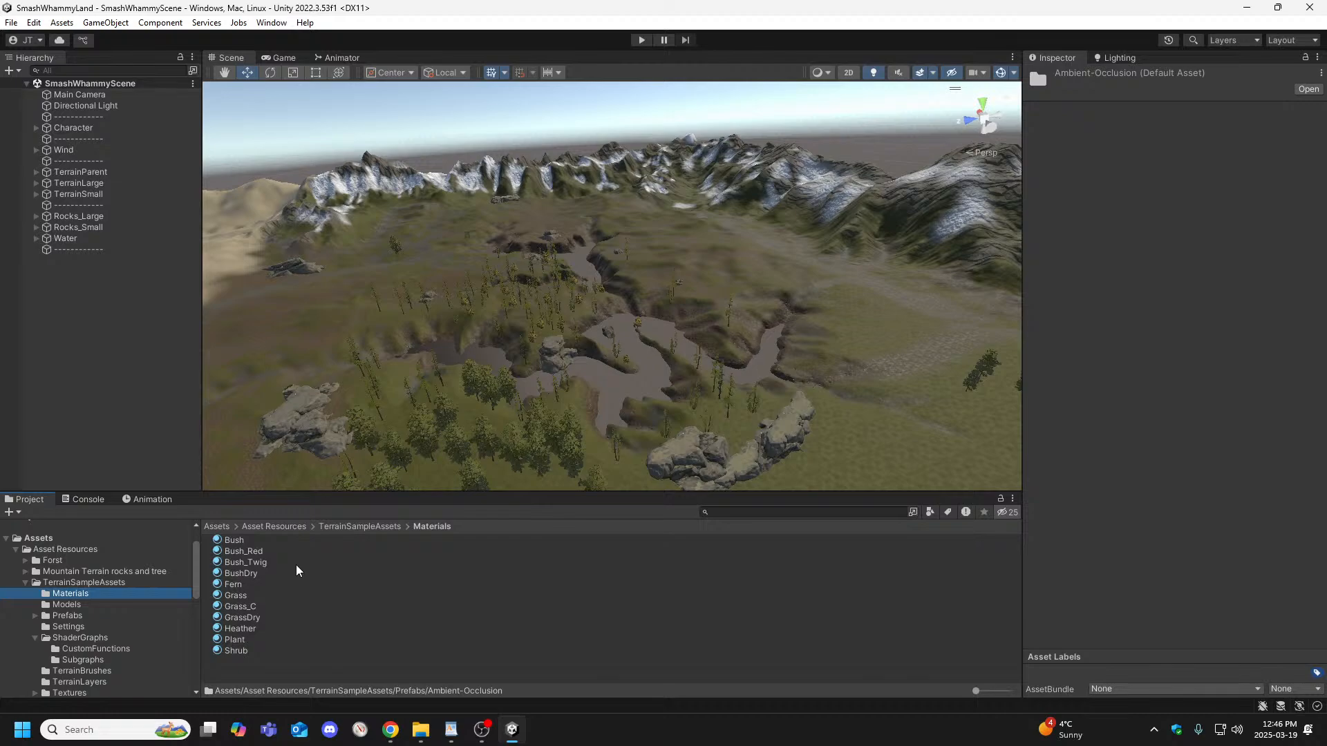
pyautogui.click(241, 586)
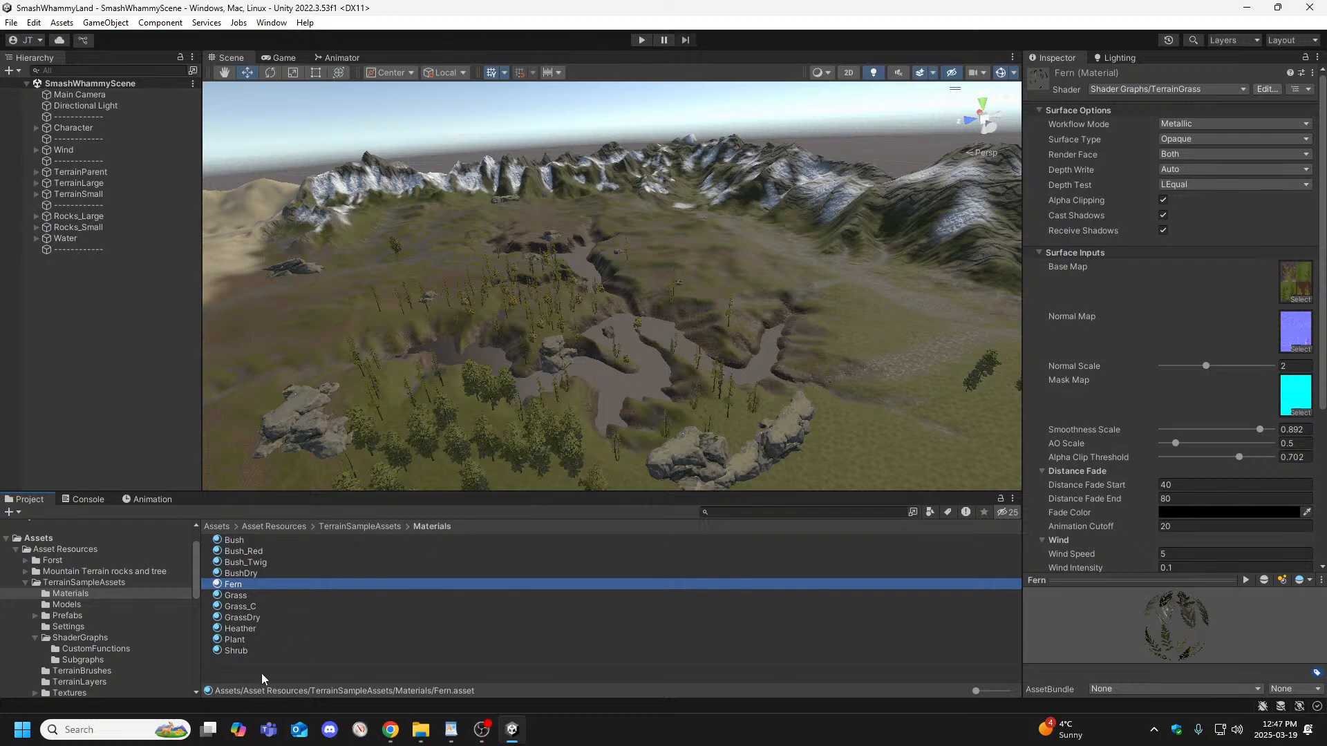
# Open the TerrainGrass shader graph from the TerrainSampleAssets ShaderGraphs folder.
pyautogui.click(76, 638)
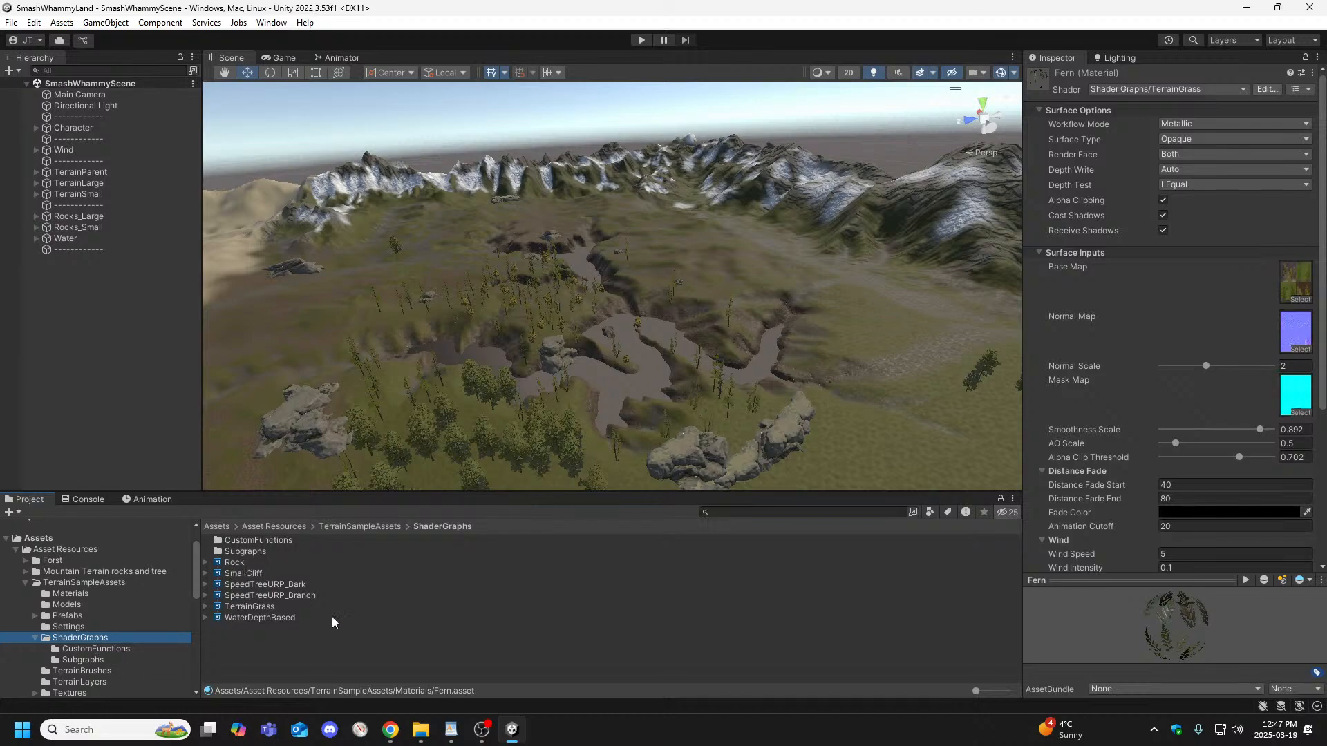
pyautogui.click(251, 608)
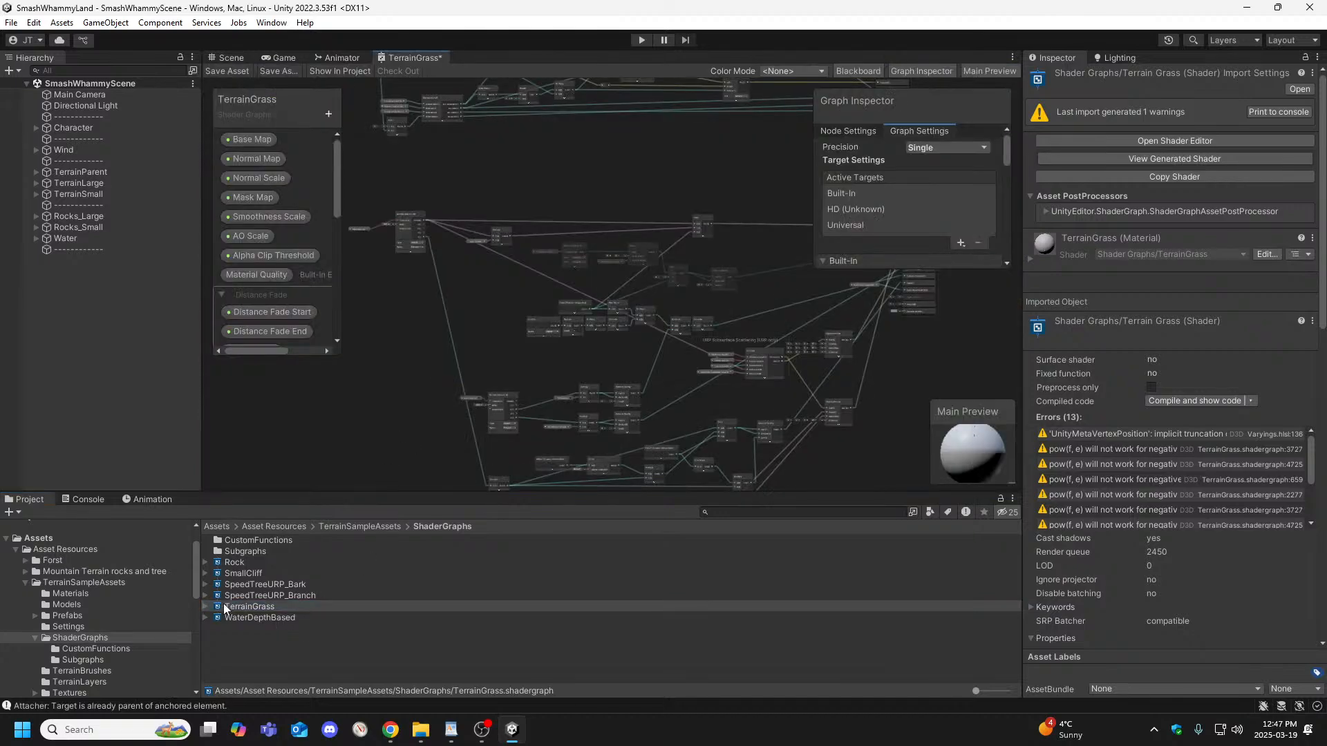
pyautogui.doubleClick(216, 608)
pyautogui.scroll(-1, 622, 235)
pyautogui.moveTo(606, 219); pyautogui.dragTo(573, 335, button='middle')
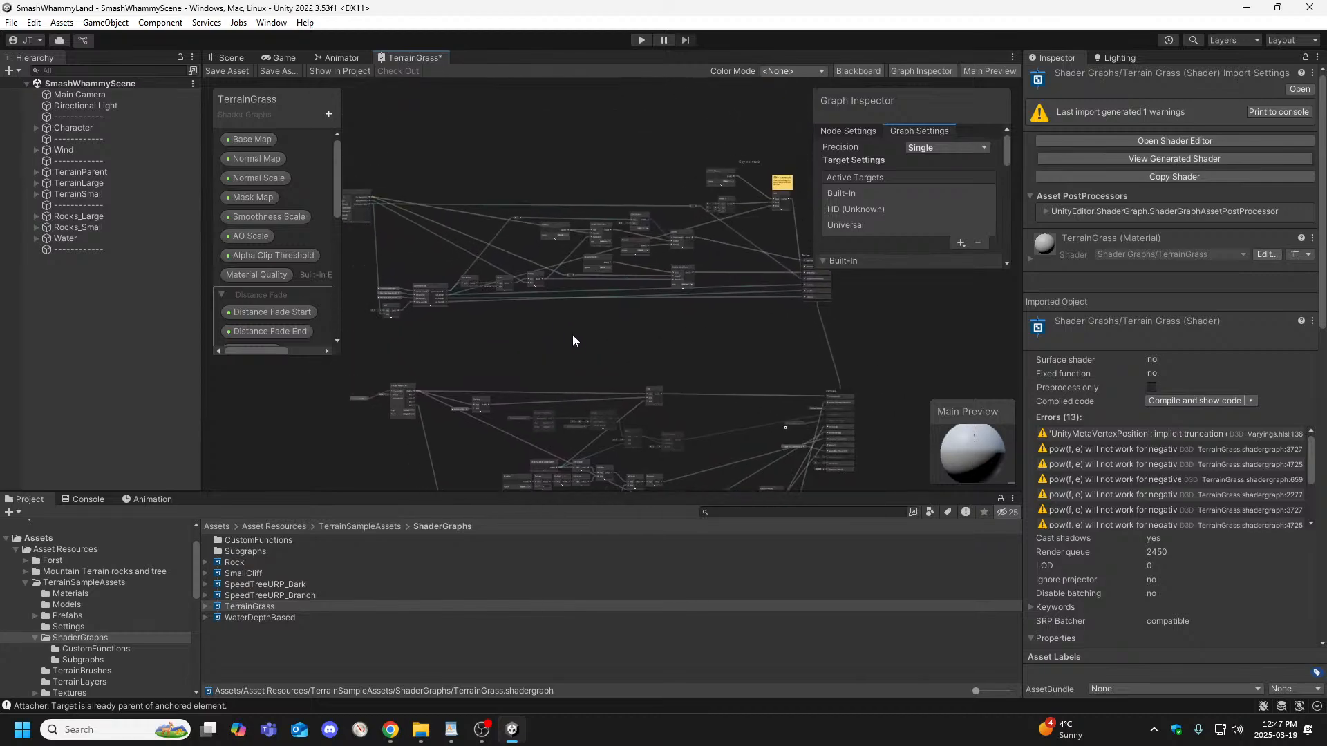
# Examine the Grass Wind group and its wind inputs in the TerrainGrass shader graph.
pyautogui.scroll(5, 488, 244)
pyautogui.moveTo(411, 271); pyautogui.dragTo(625, 361, button='middle')
pyautogui.scroll(1, 602, 311)
pyautogui.scroll(3, 409, 302)
pyautogui.scroll(2, 409, 299)
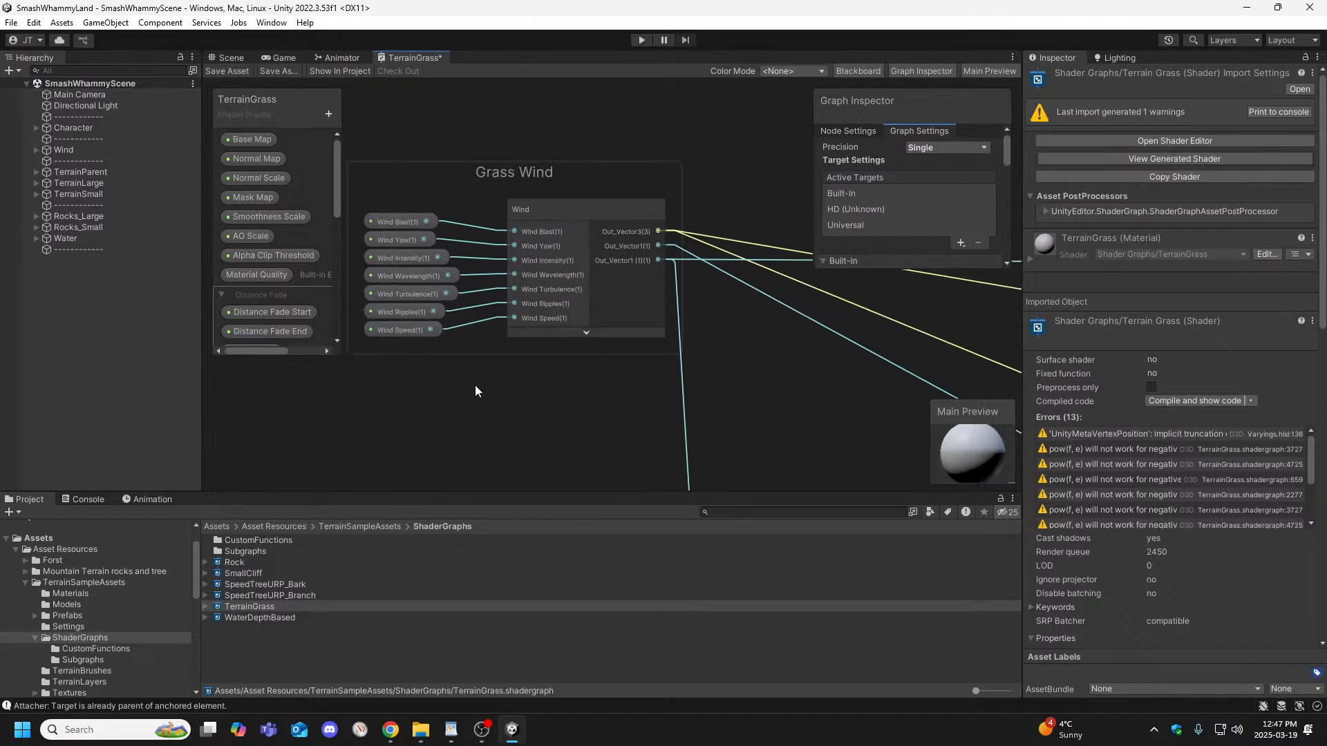
pyautogui.scroll(2, 475, 386)
pyautogui.scroll(-1, 510, 381)
pyautogui.moveTo(554, 387); pyautogui.dragTo(365, 303, button='middle')
pyautogui.scroll(-2, 365, 303)
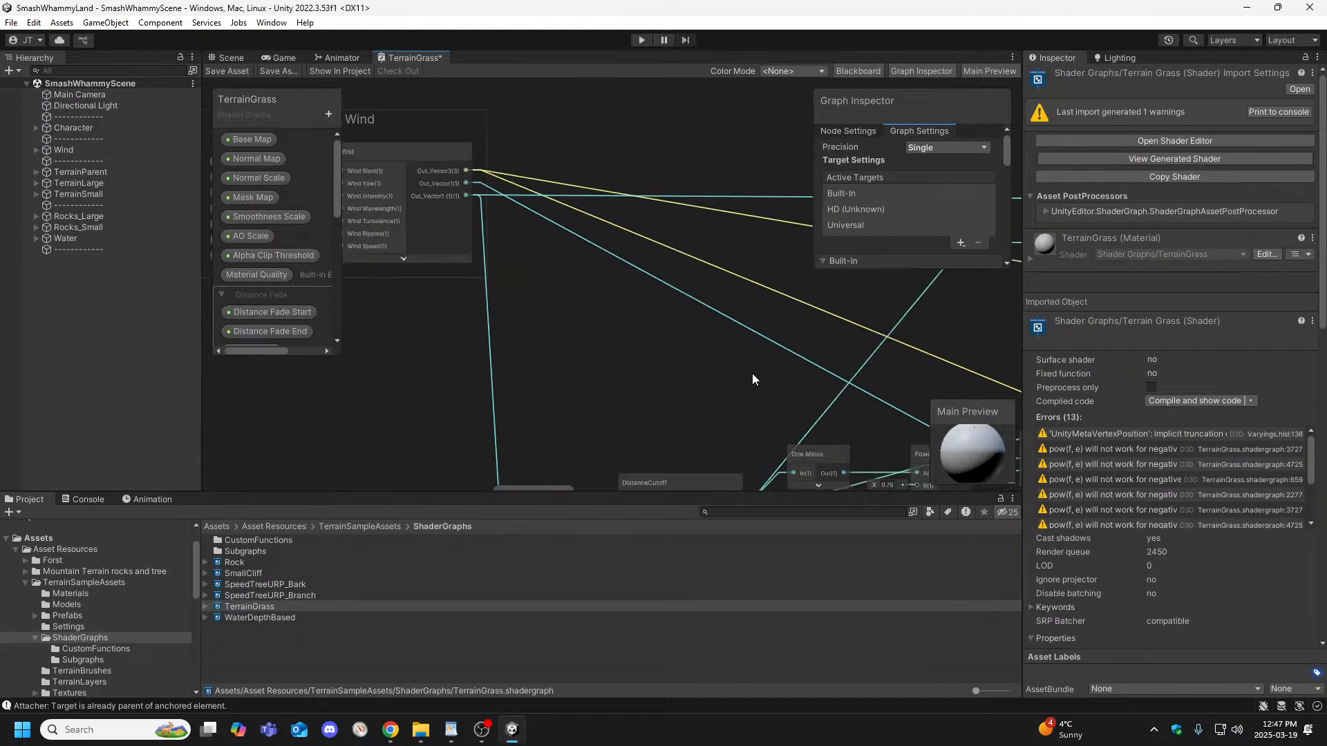
# Follow the connections from the Grass Wind group through the remaining nodes of the TerrainGrass graph.
pyautogui.moveTo(751, 374); pyautogui.dragTo(531, 272, button='middle')
pyautogui.scroll(-2, 531, 272)
pyautogui.scroll(-2, 709, 416)
pyautogui.moveTo(819, 448); pyautogui.dragTo(664, 410, button='middle')
pyautogui.scroll(-2, 697, 408)
pyautogui.moveTo(863, 401); pyautogui.dragTo(637, 386, button='middle')
pyautogui.moveTo(754, 393); pyautogui.dragTo(676, 371, button='middle')
pyautogui.scroll(4, 607, 369)
pyautogui.scroll(-6, 542, 368)
pyautogui.moveTo(523, 388); pyautogui.dragTo(595, 228, button='middle')
pyautogui.scroll(1, 562, 337)
pyautogui.scroll(-2, 536, 342)
pyautogui.moveTo(529, 349); pyautogui.dragTo(453, 248, button='middle')
pyautogui.scroll(-1, 456, 336)
pyautogui.scroll(1, 462, 325)
pyautogui.scroll(-1, 462, 238)
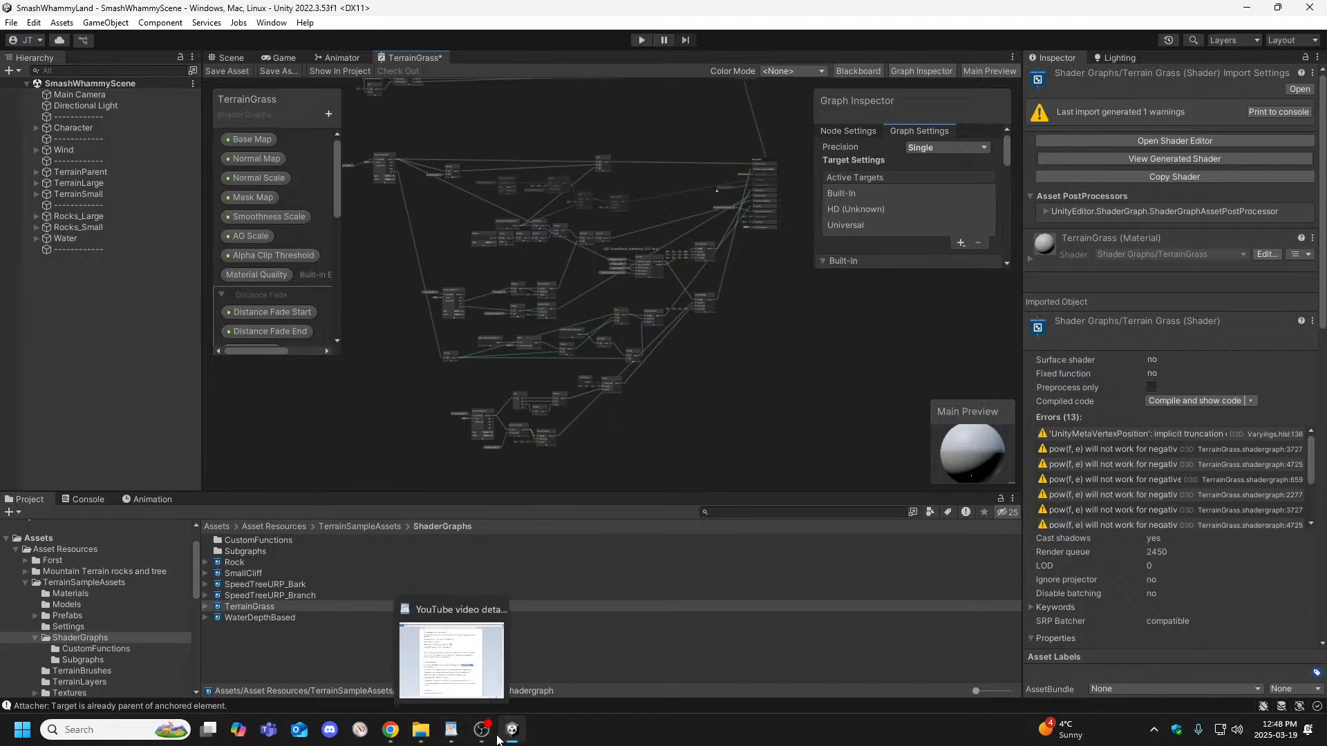
# Switch to the forum thread in Chrome and reread the earlier replies and the Nature/Soft Occlusion solution steps.
pyautogui.moveTo(492, 739)
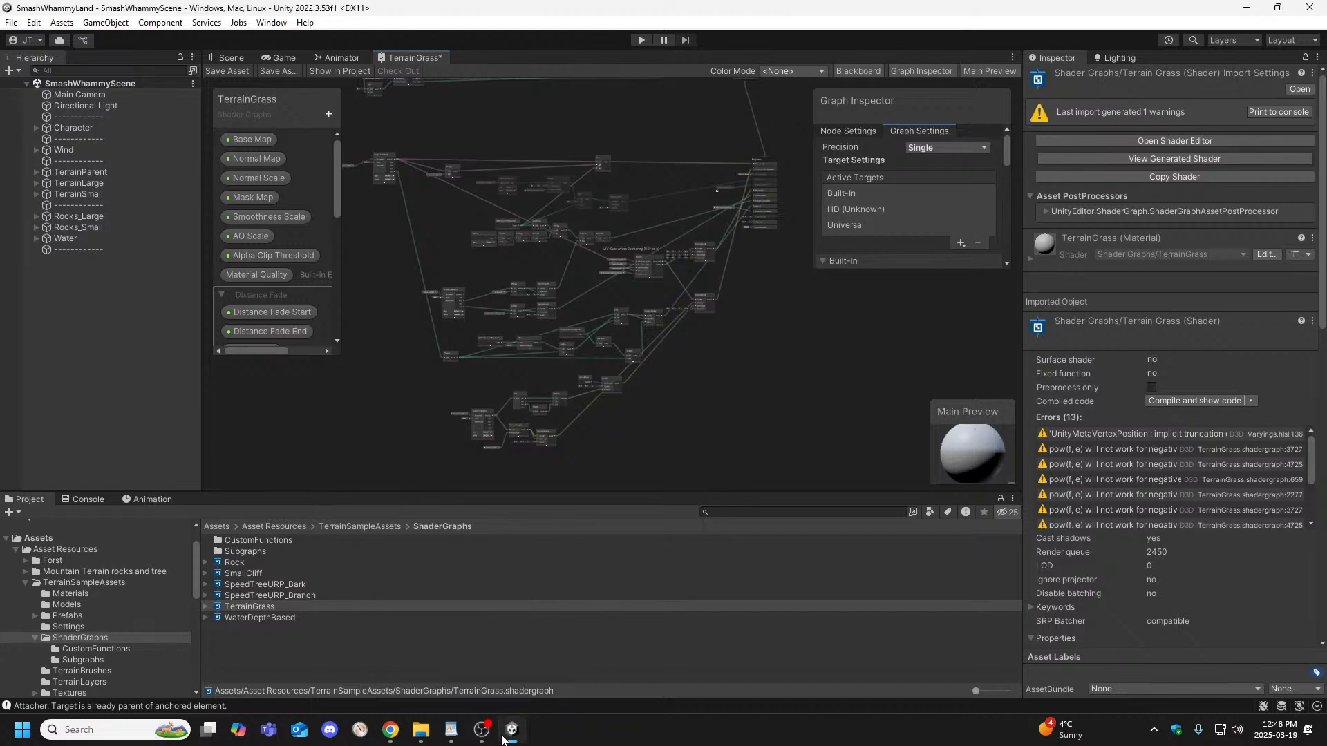
pyautogui.moveTo(391, 730)
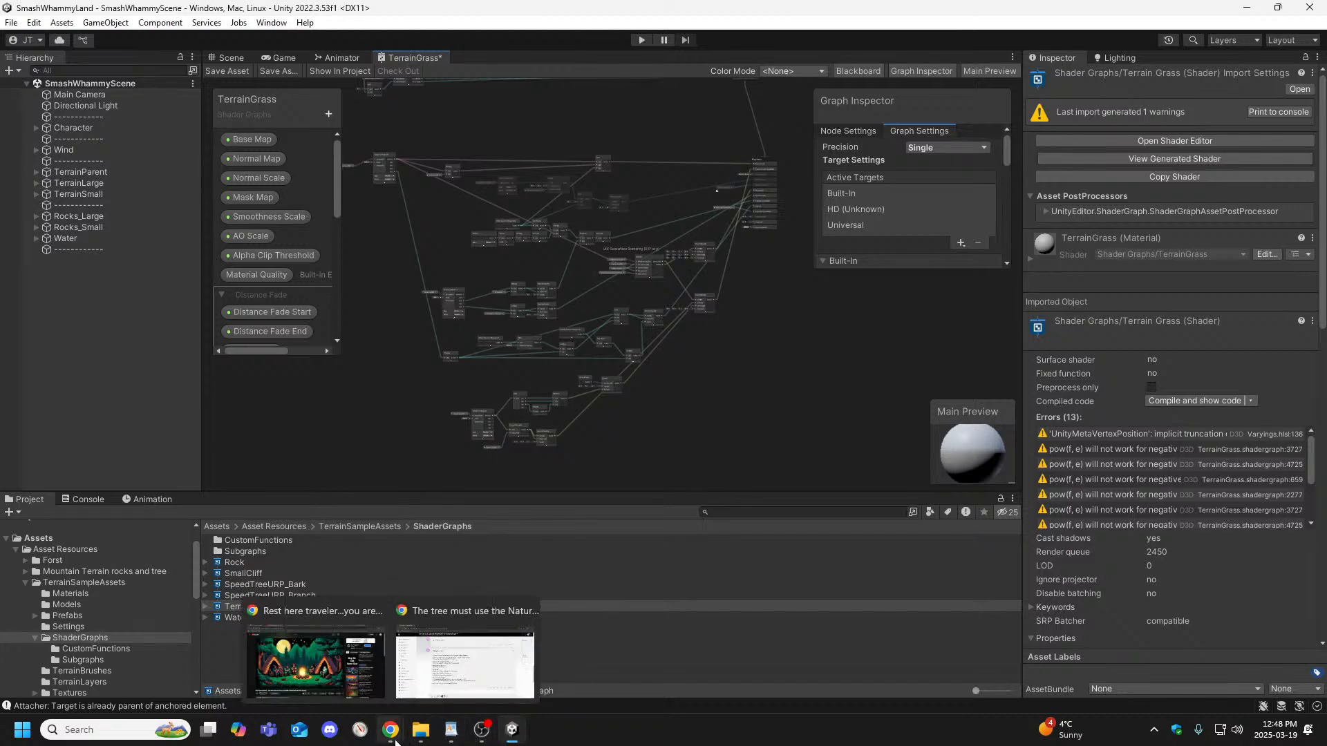
pyautogui.click(453, 666)
pyautogui.scroll(6, 474, 464)
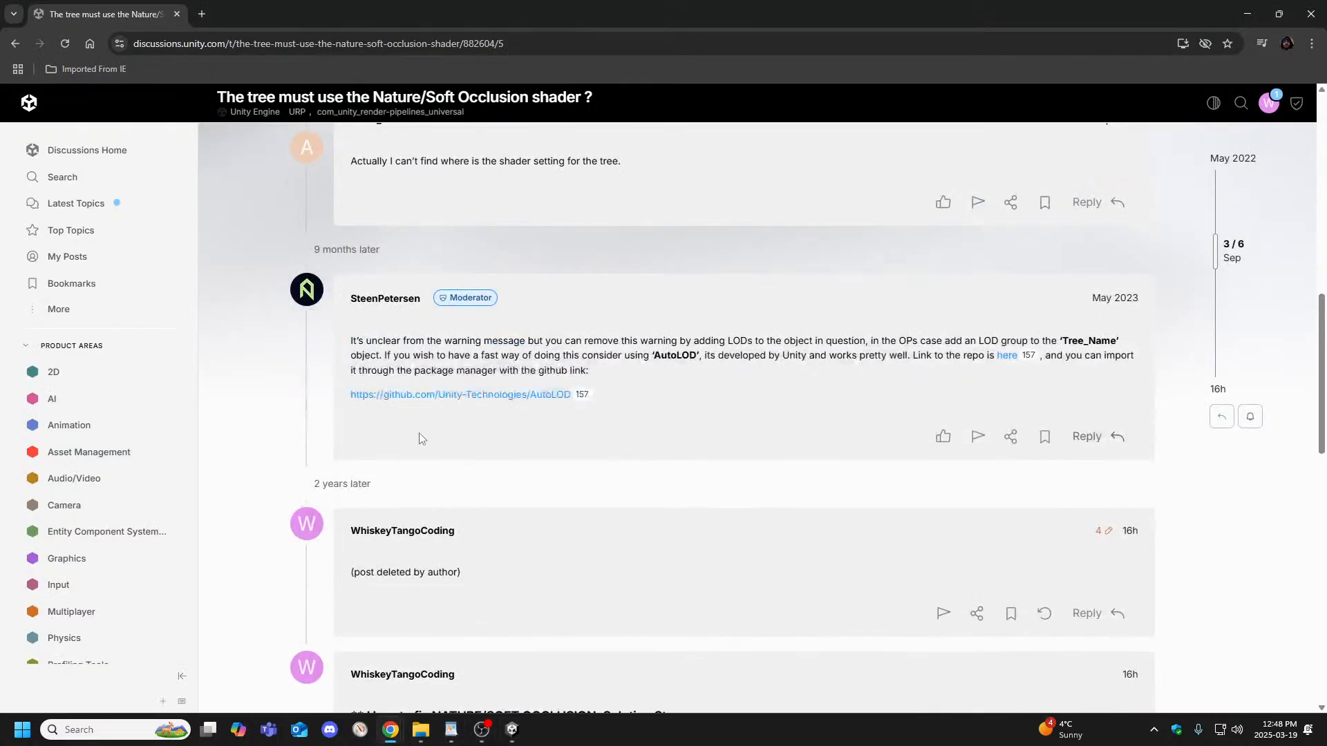
pyautogui.scroll(-5, 527, 422)
pyautogui.scroll(-2, 527, 431)
pyautogui.scroll(1, 492, 449)
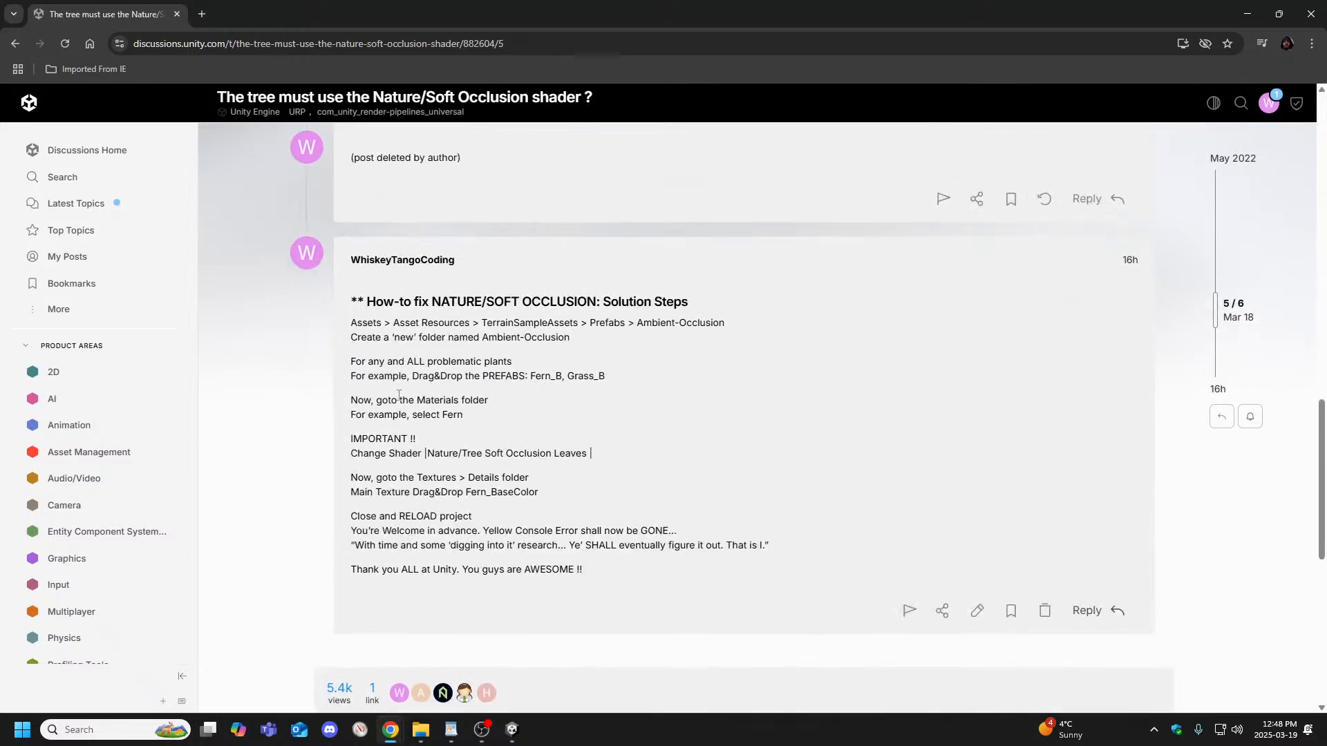
# Return to Unity and survey the overall node layout of the TerrainGrass shader graph.
pyautogui.click(512, 730)
pyautogui.moveTo(462, 261); pyautogui.dragTo(466, 306, button='middle')
pyautogui.scroll(1, 465, 306)
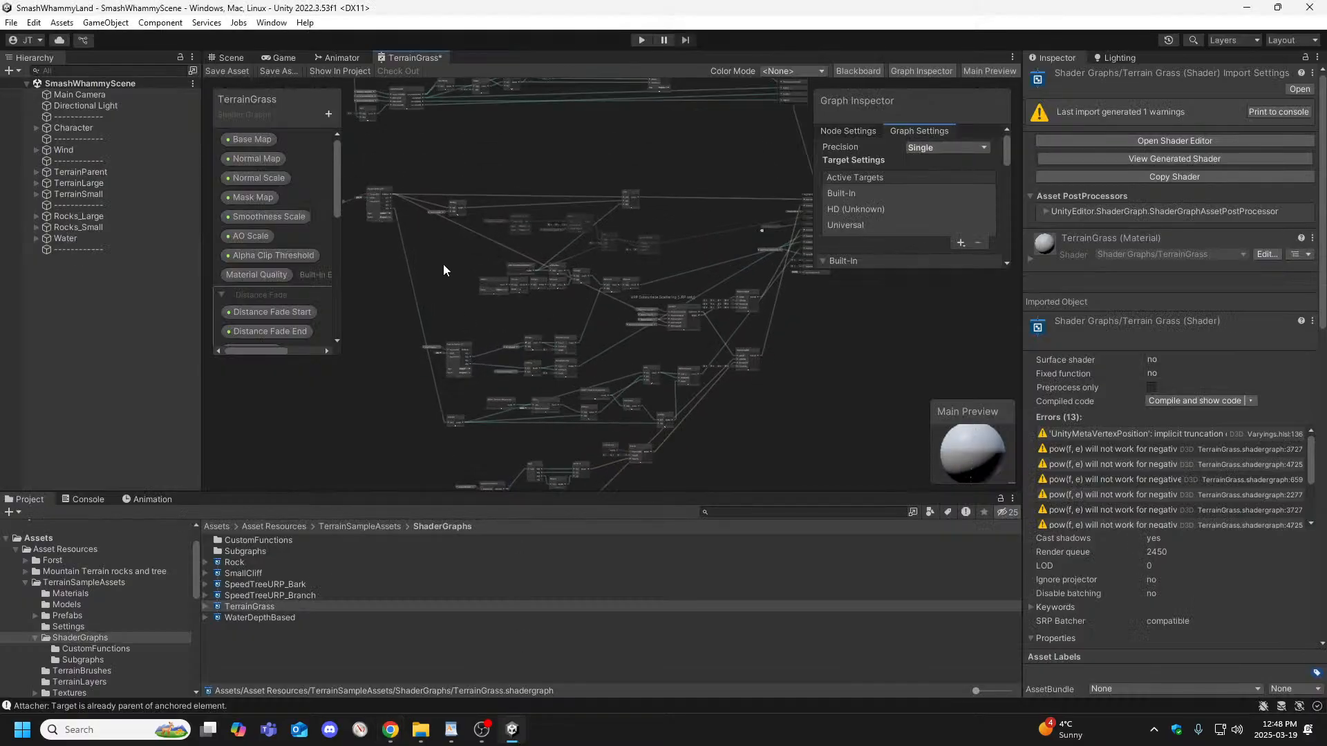
pyautogui.moveTo(668, 397); pyautogui.dragTo(632, 301, button='middle')
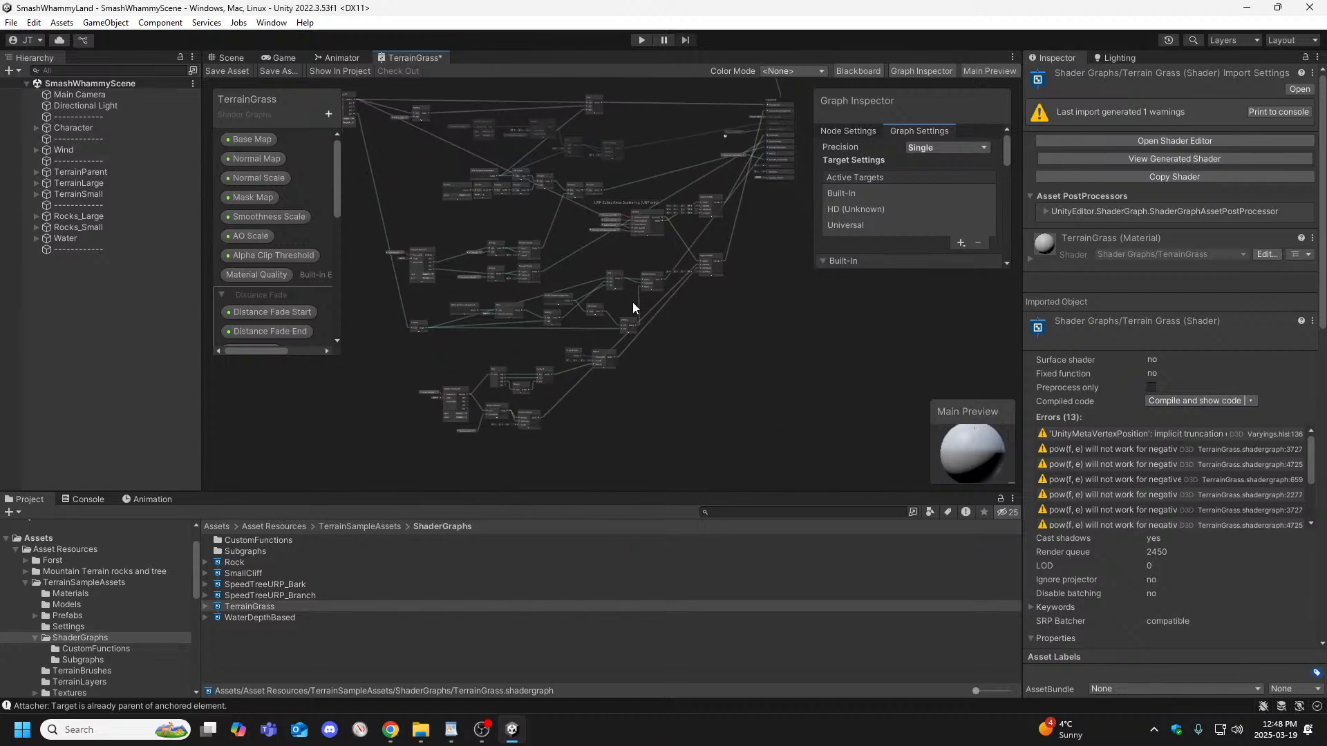
pyautogui.scroll(2, 746, 299)
pyautogui.moveTo(749, 293); pyautogui.dragTo(850, 387, button='middle')
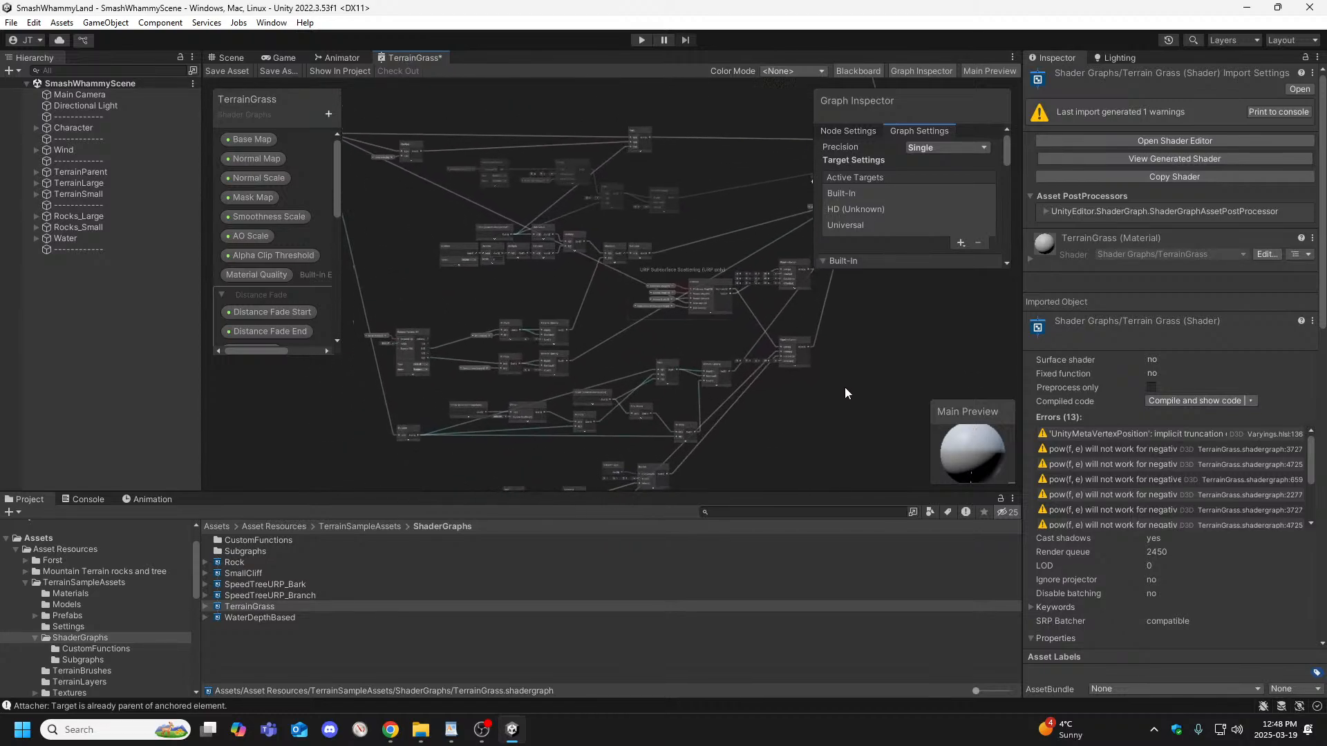
pyautogui.moveTo(400, 250); pyautogui.dragTo(437, 326, button='middle')
pyautogui.scroll(-3, 434, 317)
pyautogui.moveTo(442, 192); pyautogui.dragTo(506, 387, button='middle')
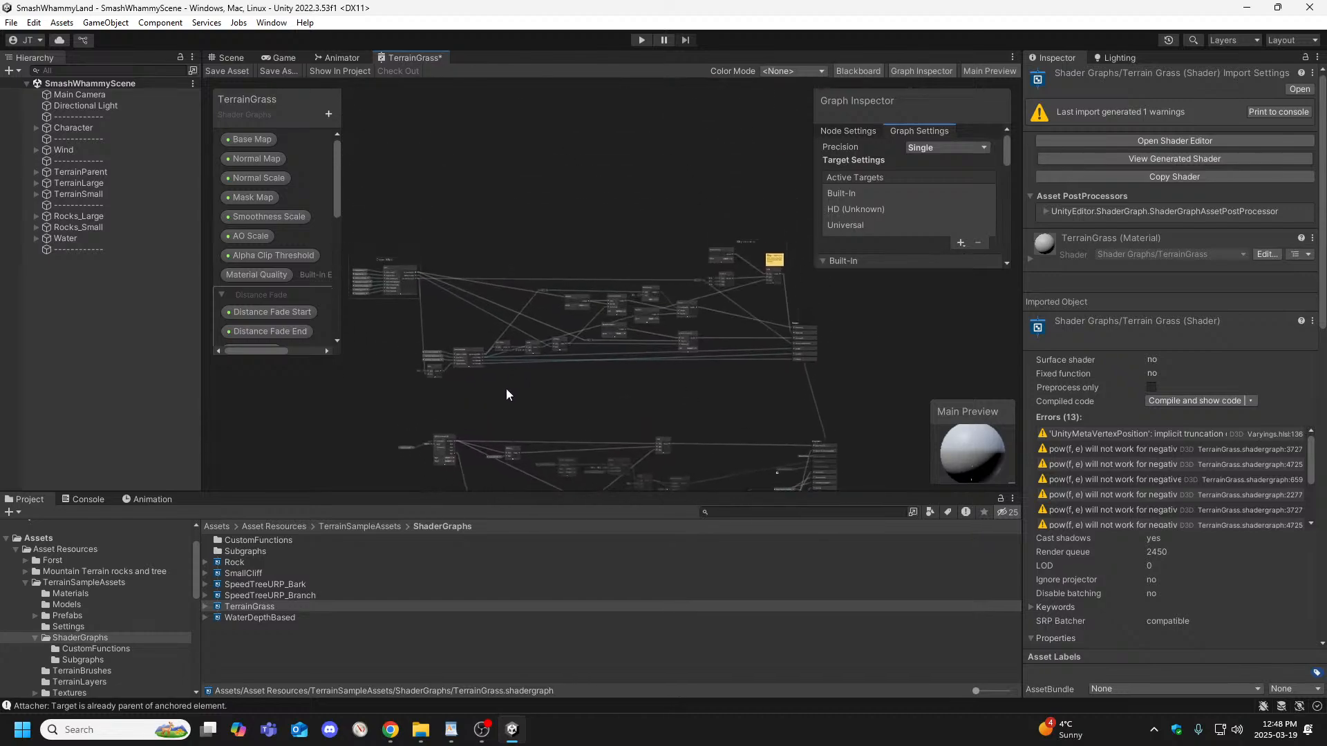
pyautogui.moveTo(487, 215); pyautogui.dragTo(522, 263, button='middle')
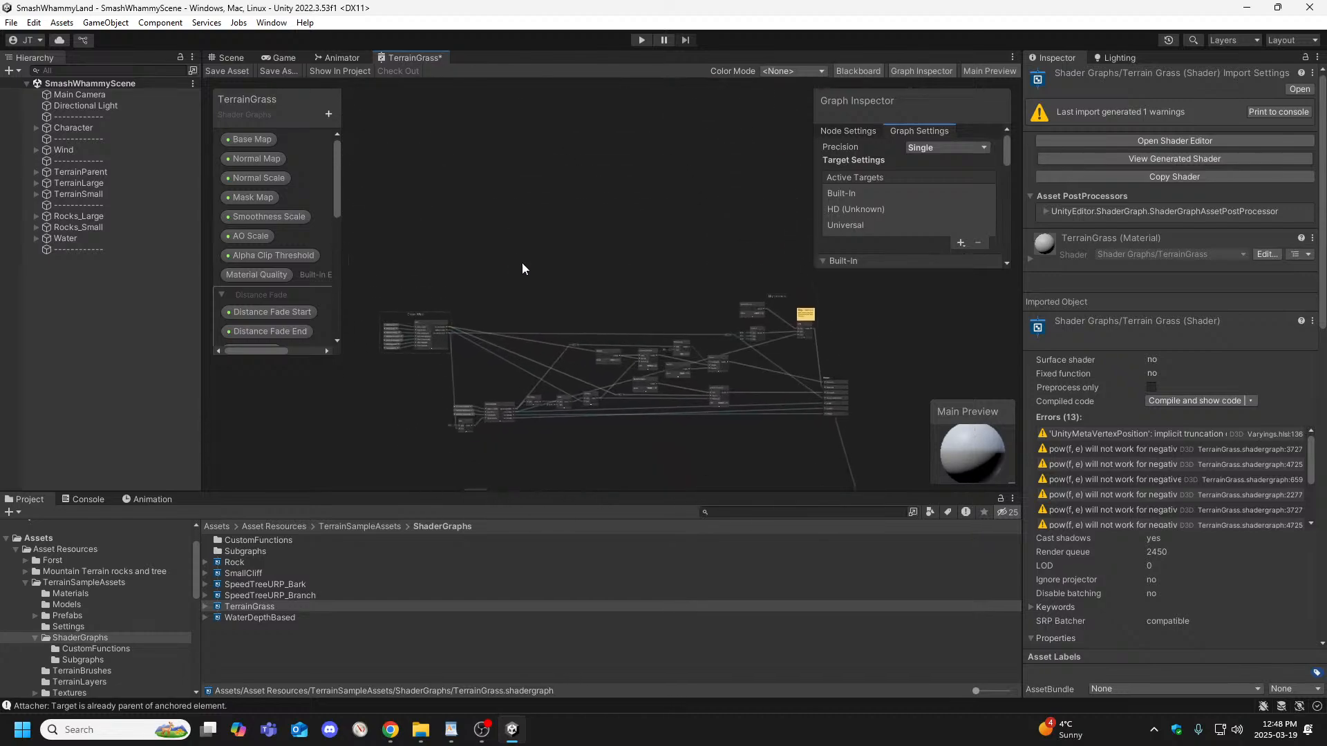
pyautogui.scroll(2, 521, 263)
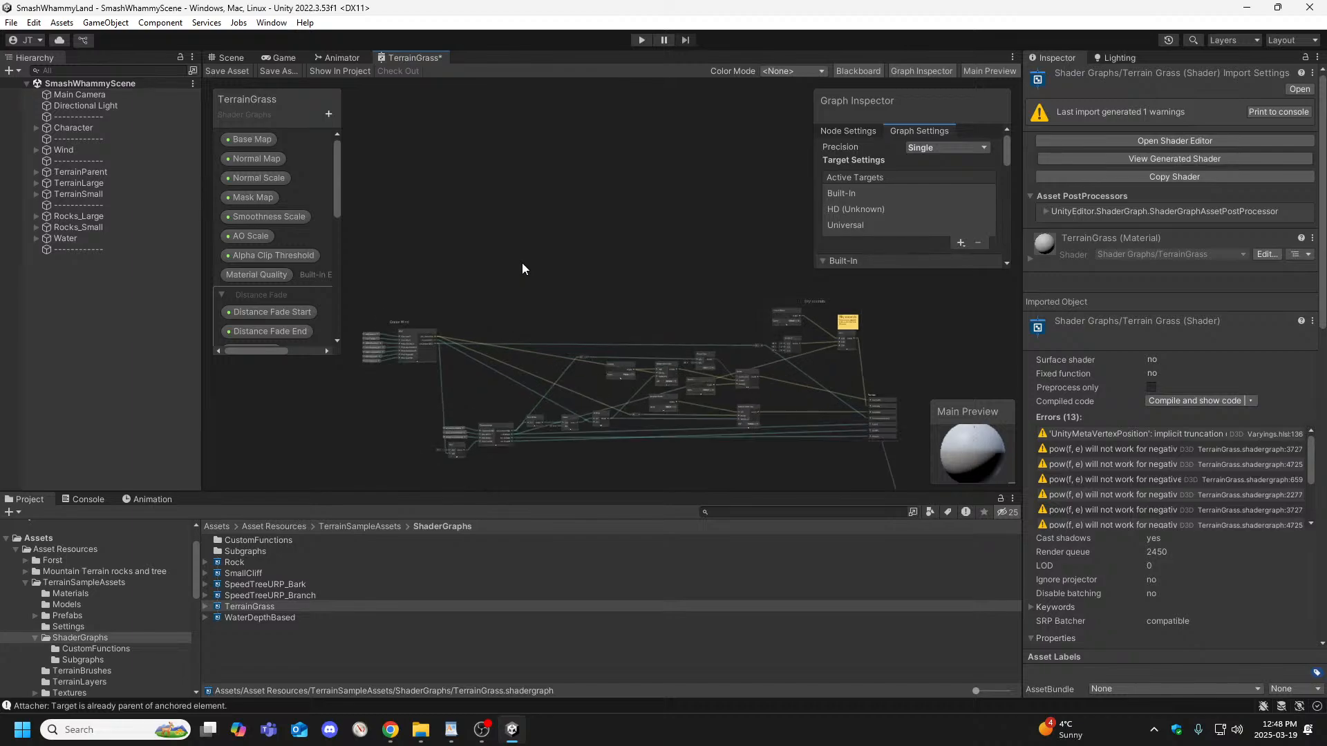
pyautogui.moveTo(540, 271); pyautogui.dragTo(522, 272, button='middle')
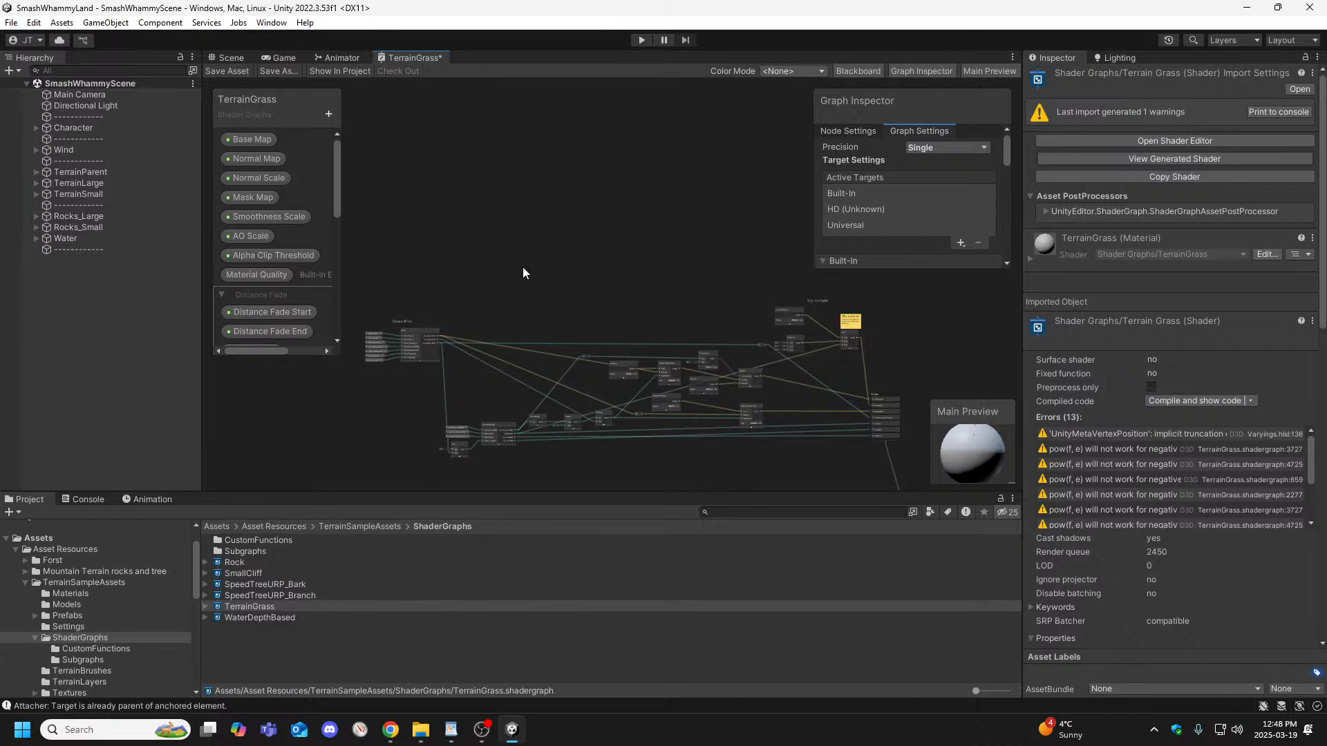
pyautogui.scroll(-3, 522, 278)
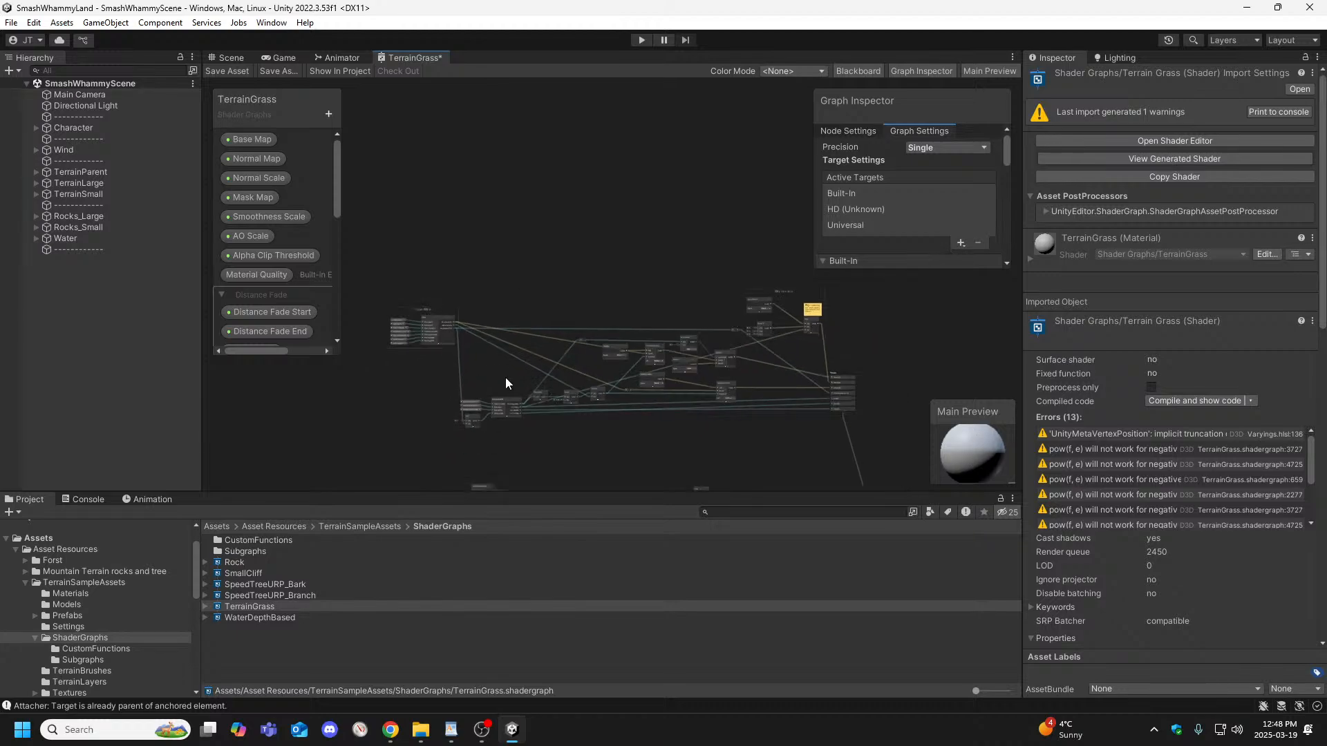
# Examine the DistanceCutoff node, its connections and the subsurface scattering area in the TerrainGrass graph.
pyautogui.scroll(5, 550, 349)
pyautogui.moveTo(528, 305); pyautogui.dragTo(473, 389, button='middle')
pyautogui.moveTo(649, 413); pyautogui.dragTo(733, 321, button='middle')
pyautogui.scroll(5, 409, 177)
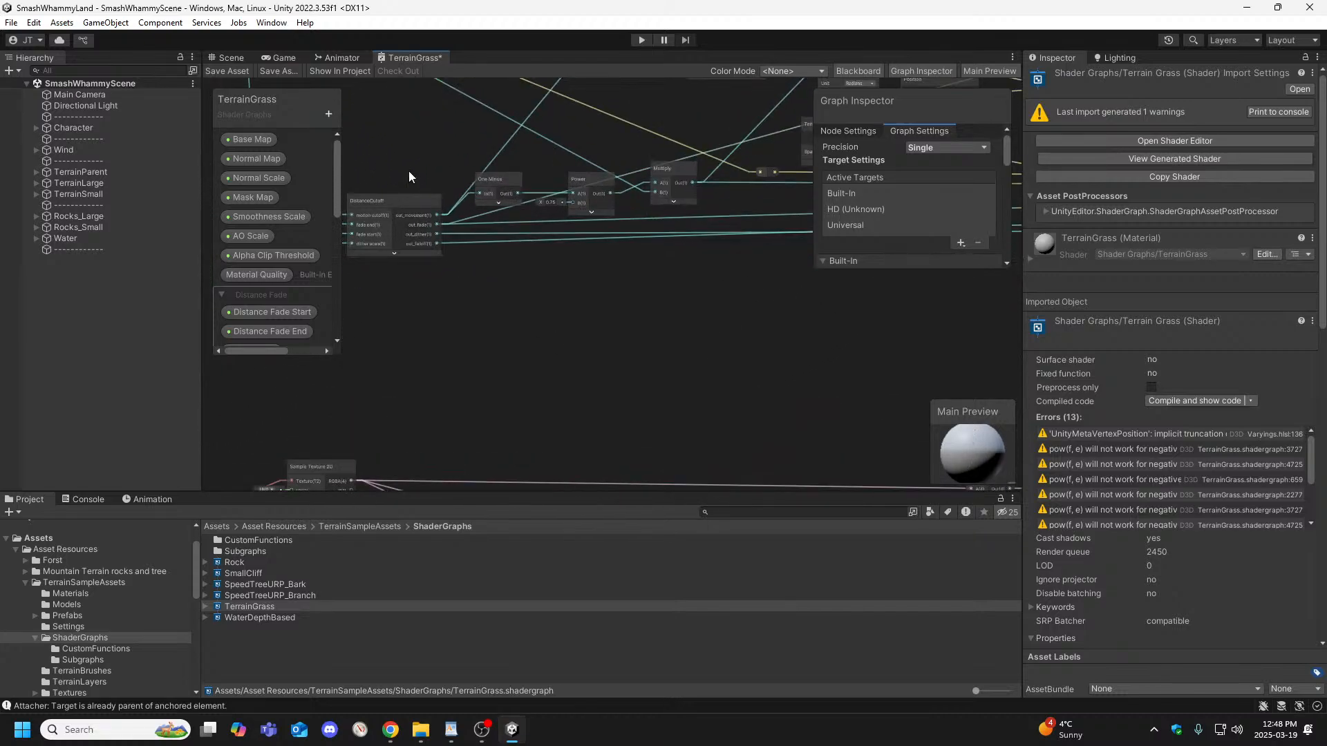
pyautogui.scroll(-2, 418, 154)
pyautogui.scroll(-3, 485, 338)
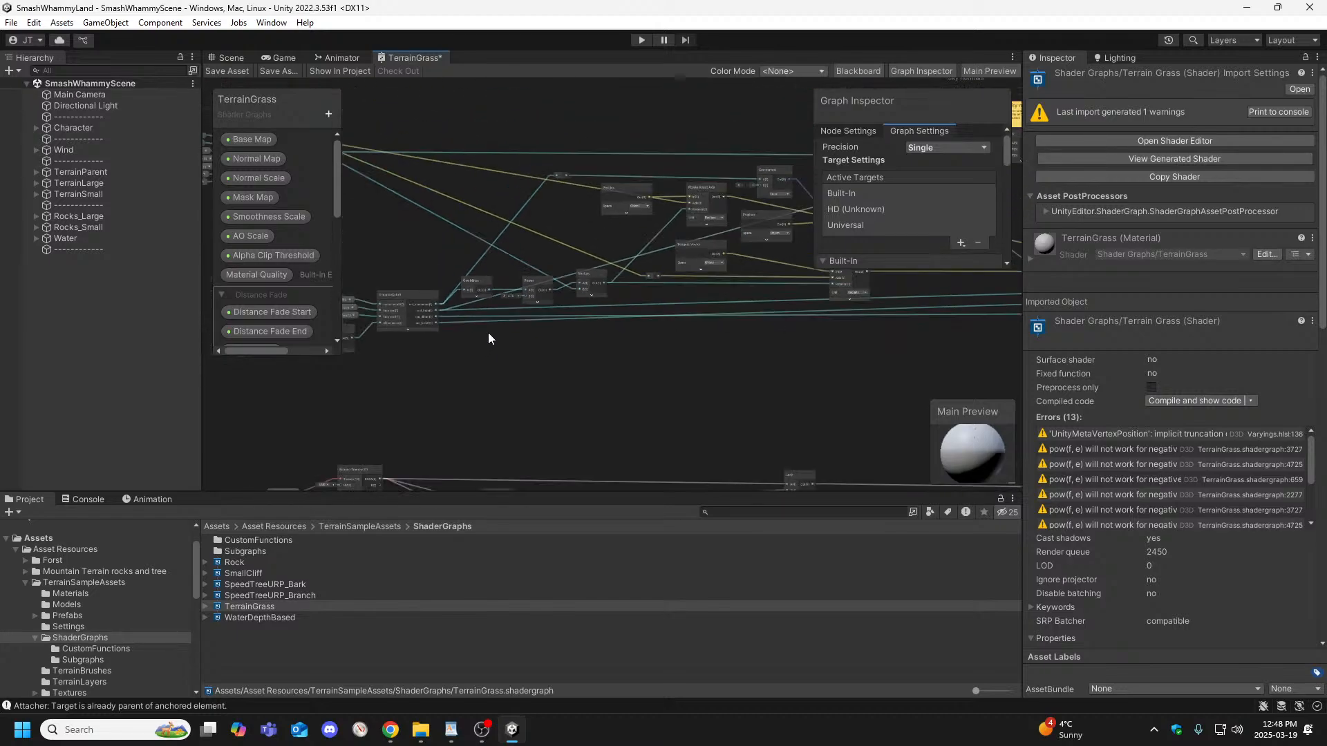
pyautogui.moveTo(722, 304); pyautogui.dragTo(614, 143, button='middle')
pyautogui.scroll(-2, 680, 238)
pyautogui.moveTo(617, 318); pyautogui.dragTo(630, 296, button='middle')
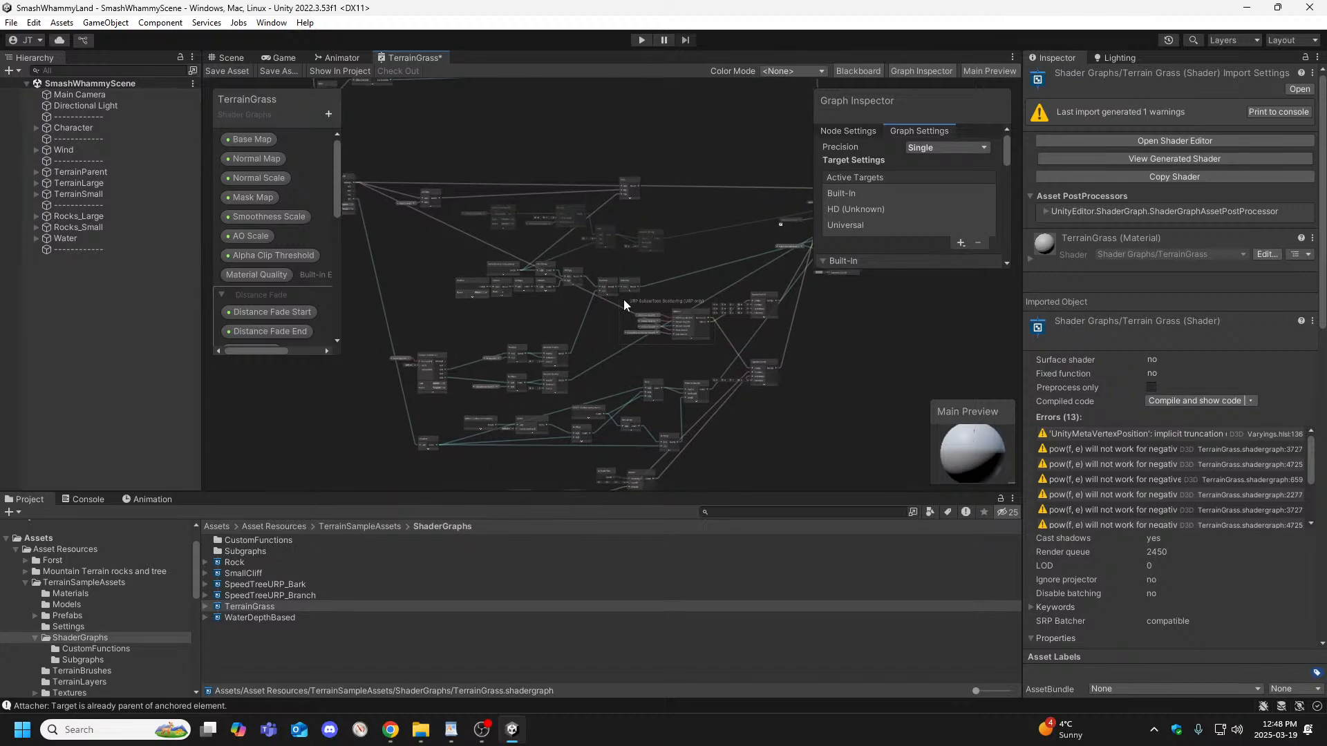
# Close the TerrainGrass shader graph and return to the scene view.
pyautogui.rightClick(422, 61)
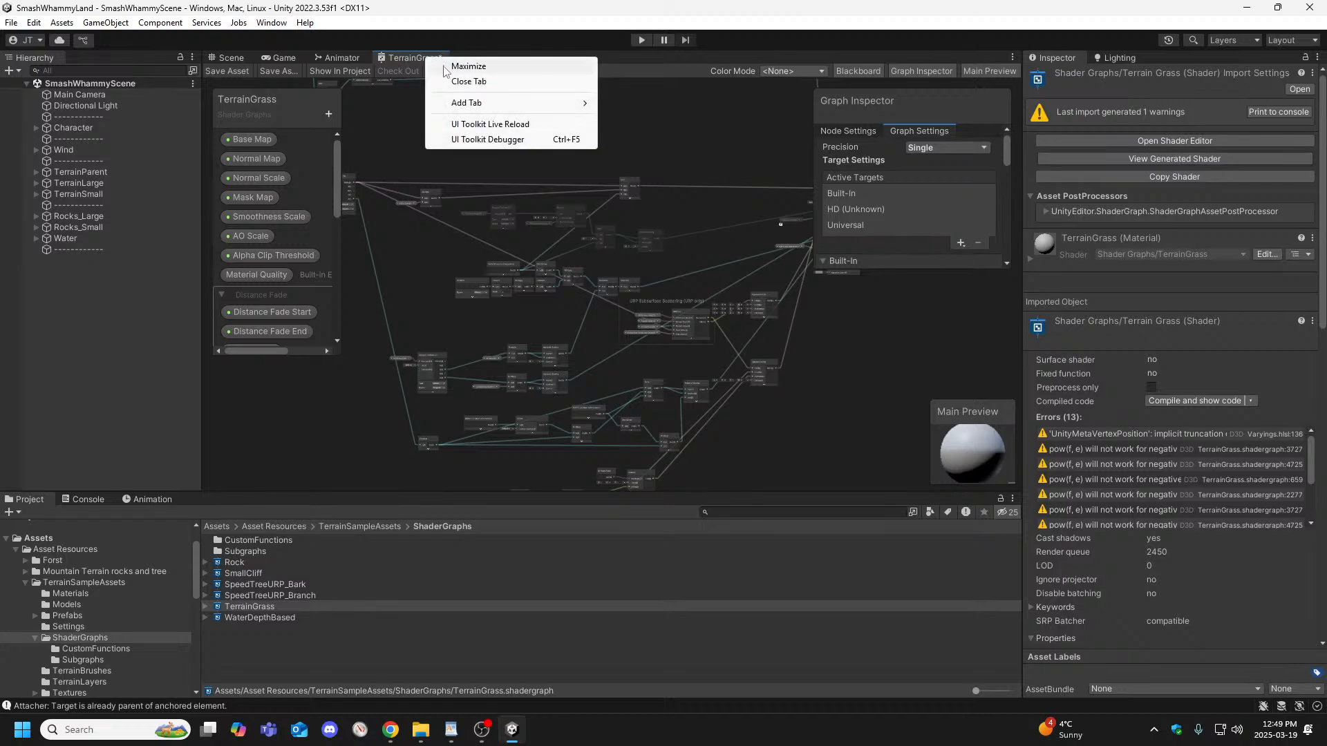
pyautogui.click(458, 82)
pyautogui.click(738, 395)
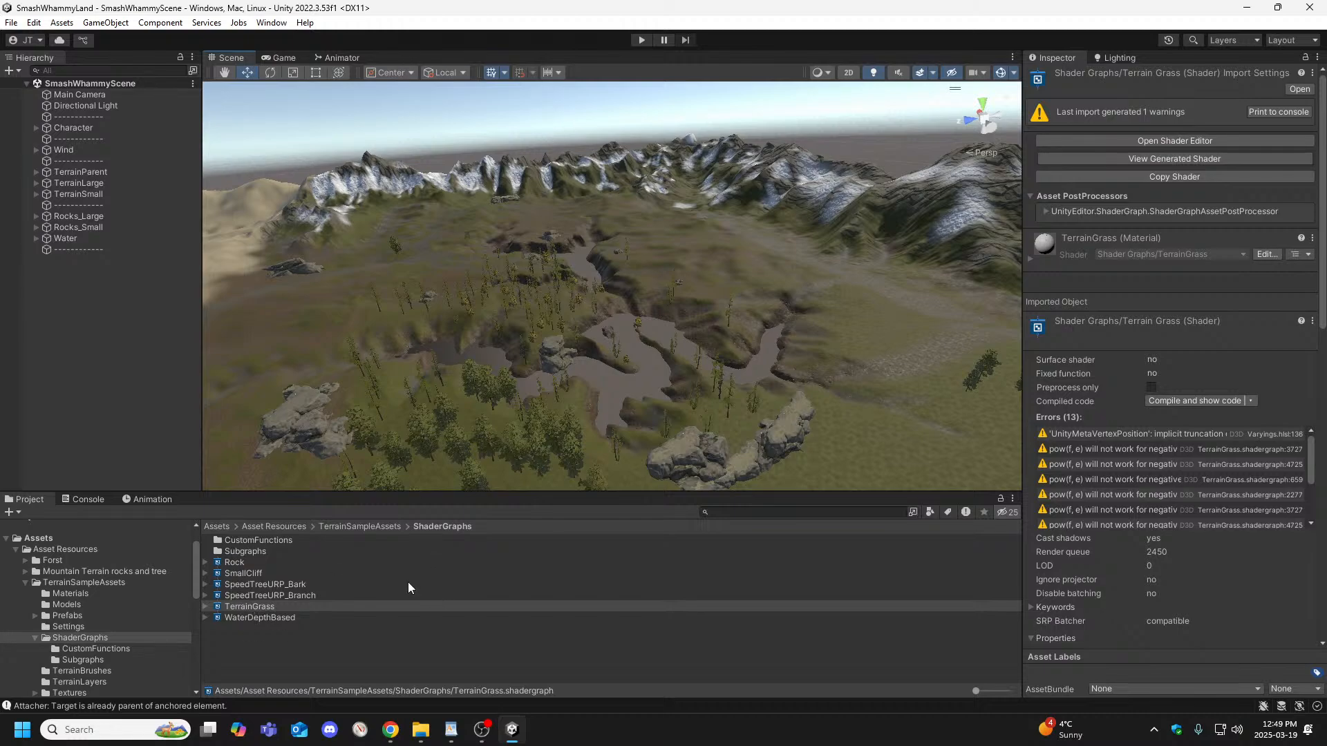
pyautogui.rightClick(387, 632)
pyautogui.moveTo(440, 233)
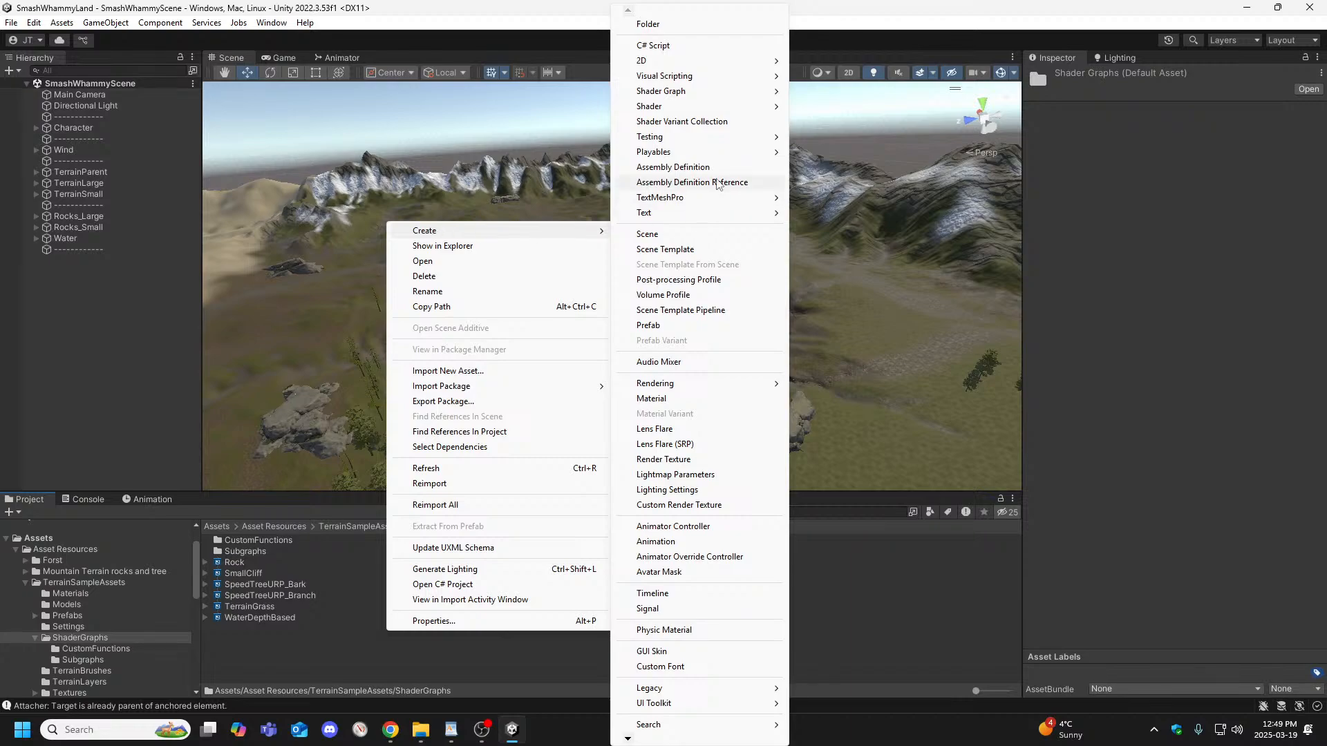
pyautogui.moveTo(678, 96)
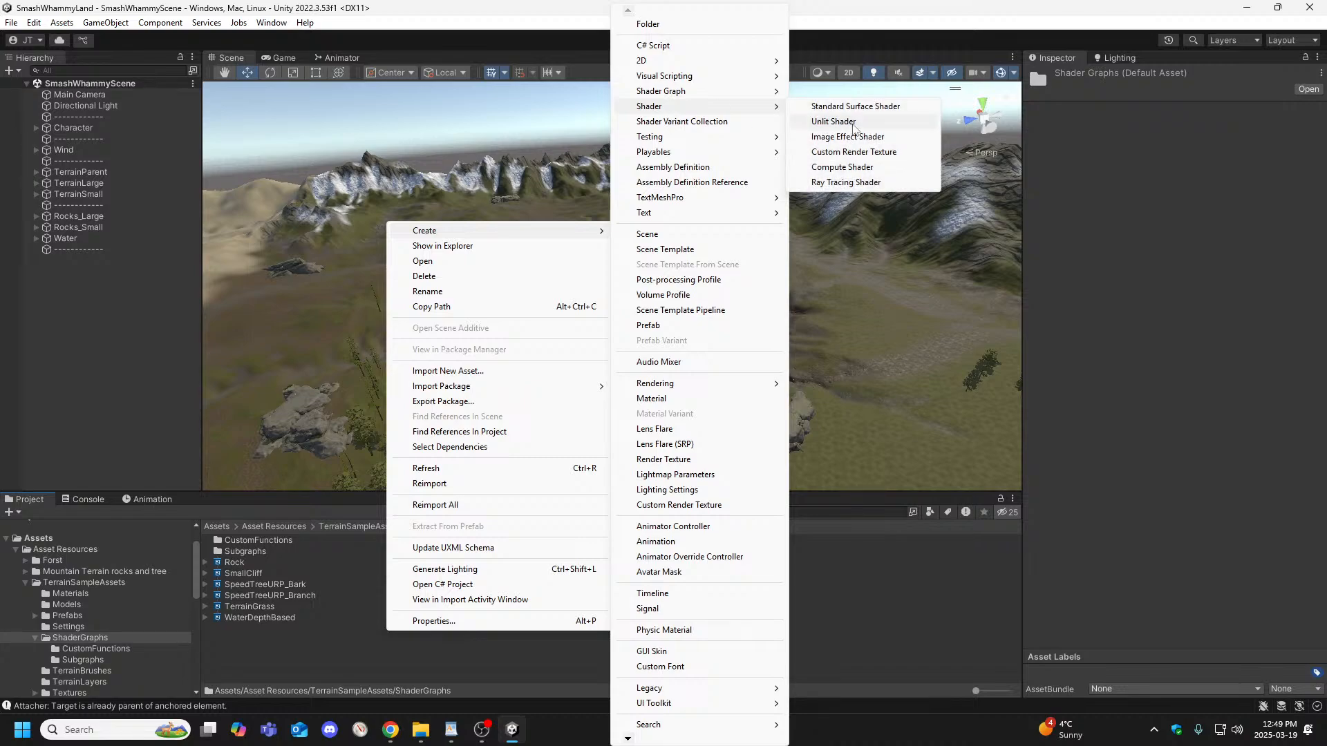
pyautogui.click(475, 14)
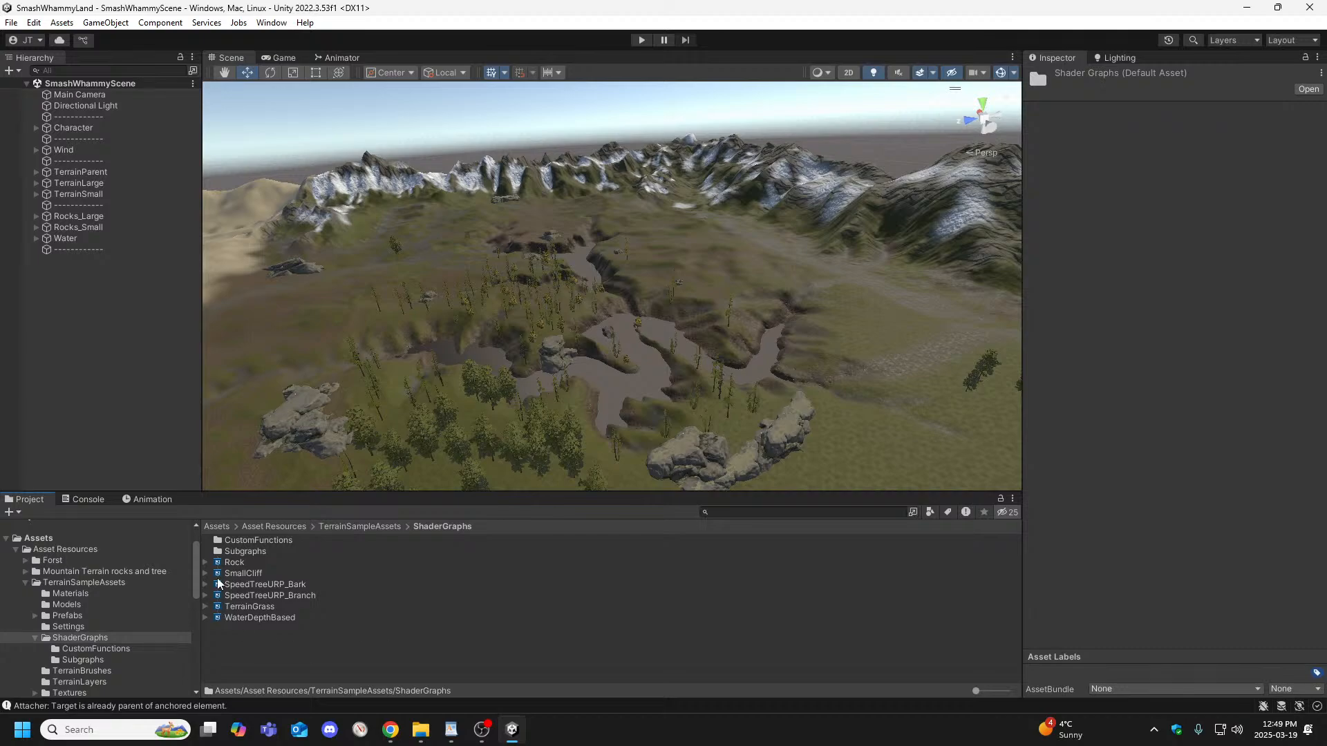
# Inspect the PseudoSubsurface.hlsl code from the CustomFunctions folder in Visual Studio, close the file, and return to Unity.
pyautogui.doubleClick(218, 540)
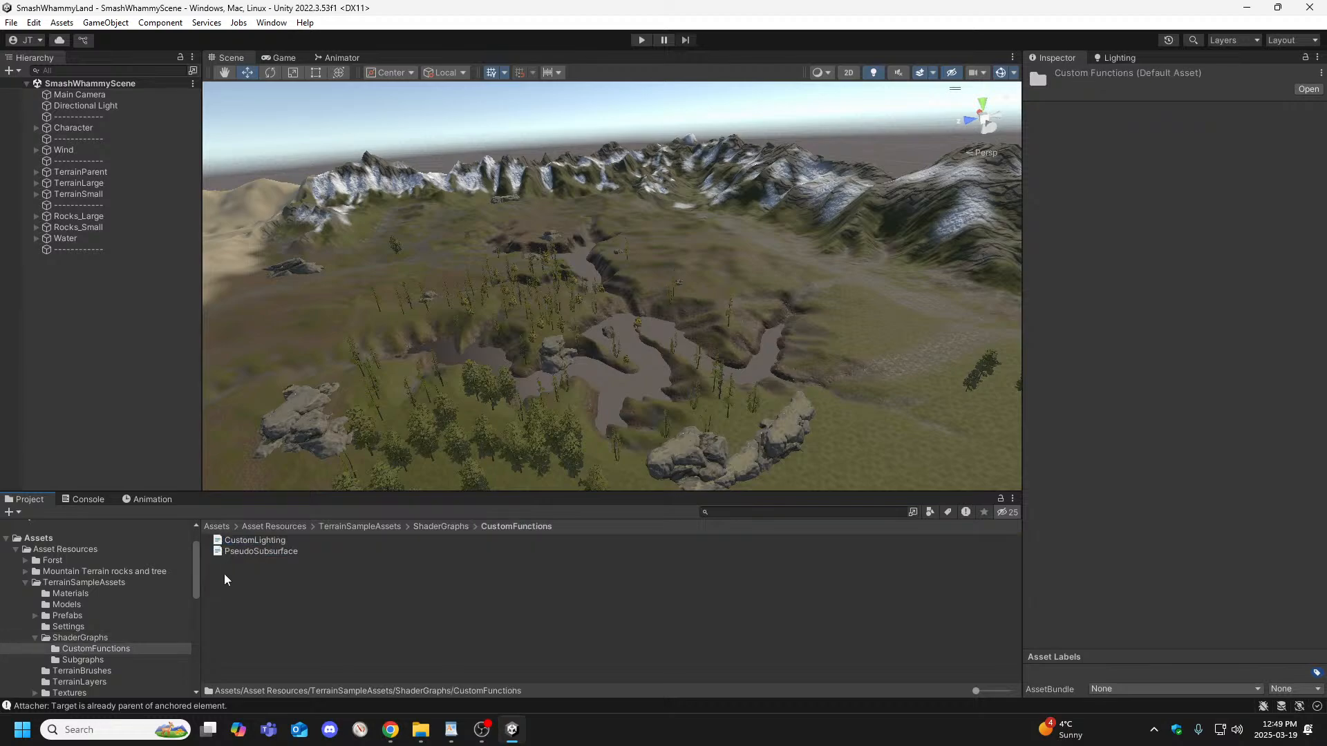
pyautogui.doubleClick(219, 552)
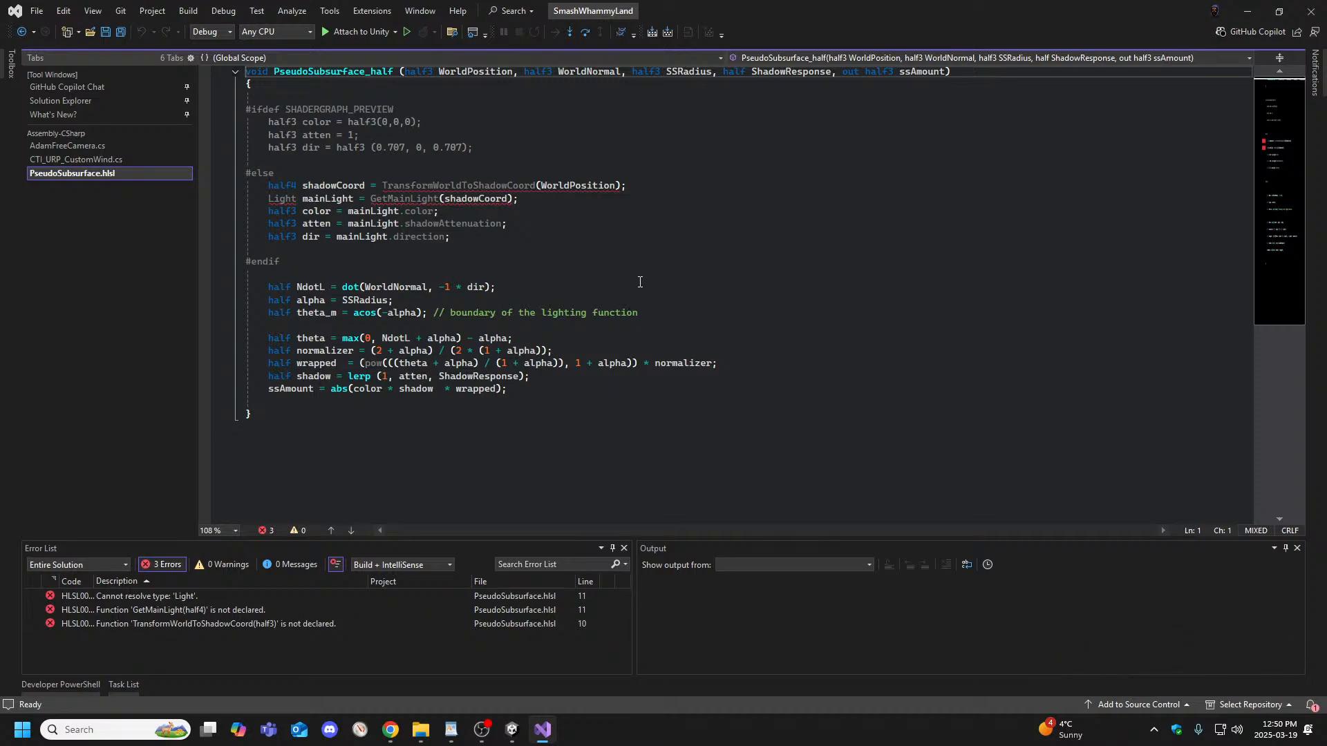
pyautogui.rightClick(100, 175)
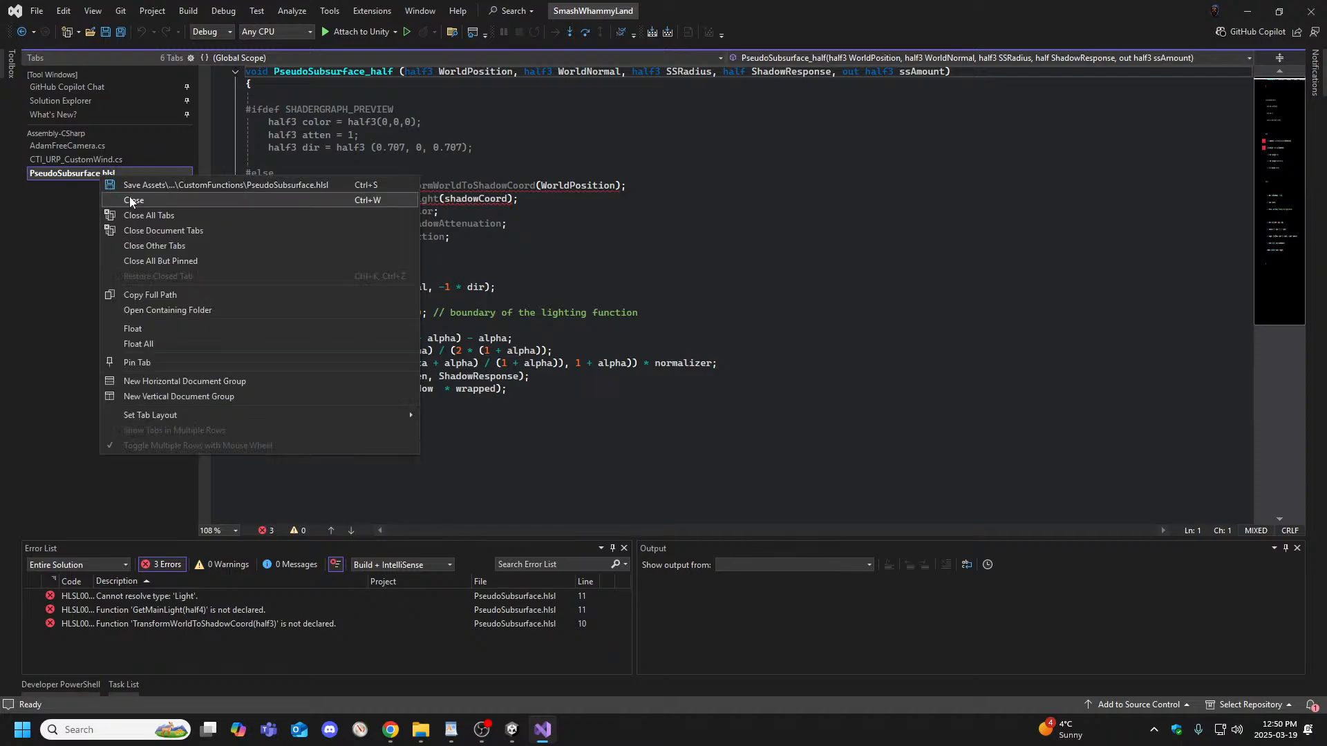
pyautogui.click(129, 197)
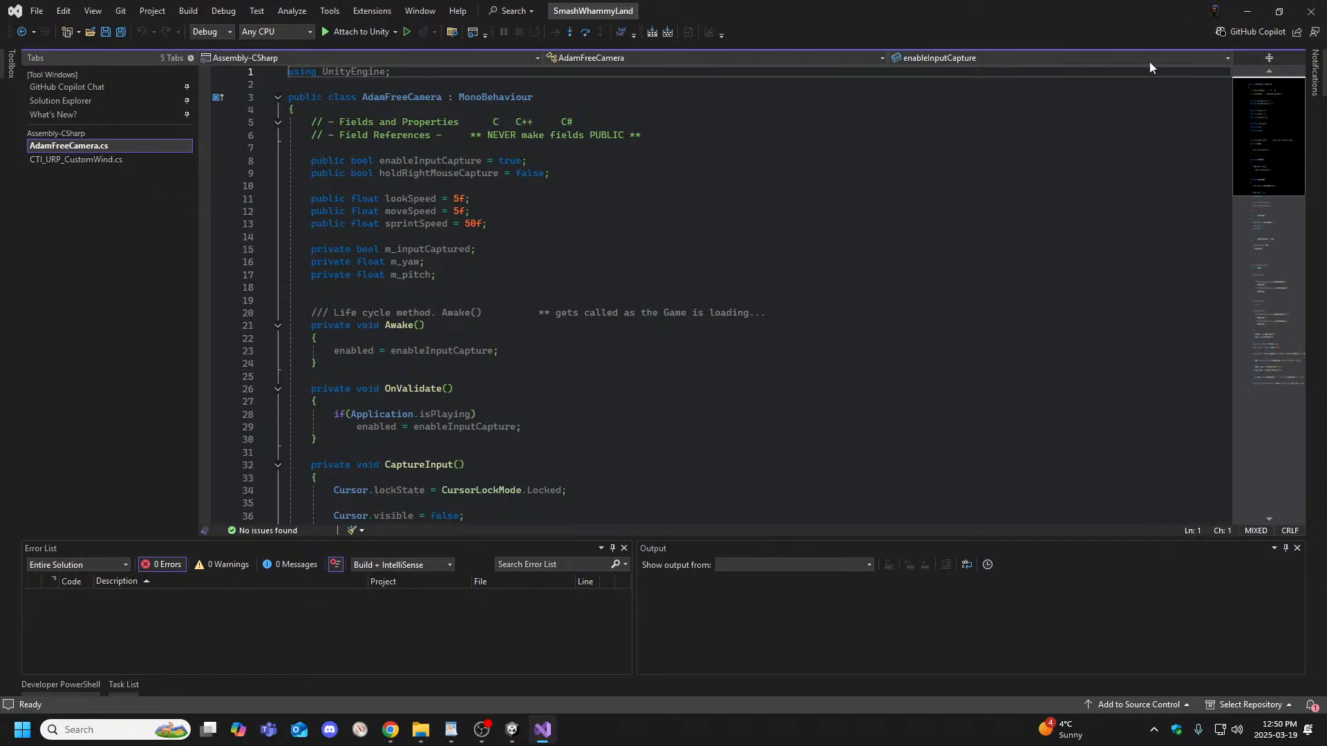
pyautogui.click(1247, 11)
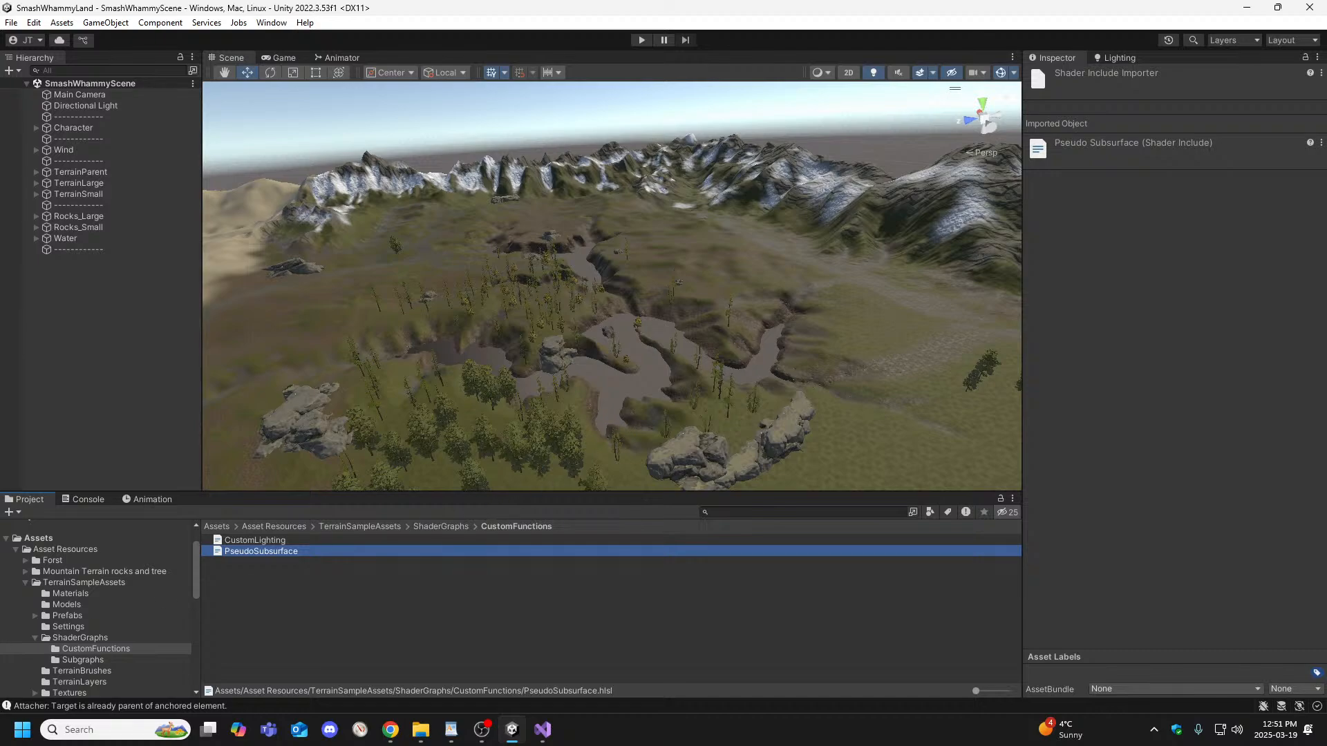
# Check the forum's Nature/Soft Occlusion solution steps in the browser, return to Unity and close Visual Studio.
pyautogui.click(63, 549)
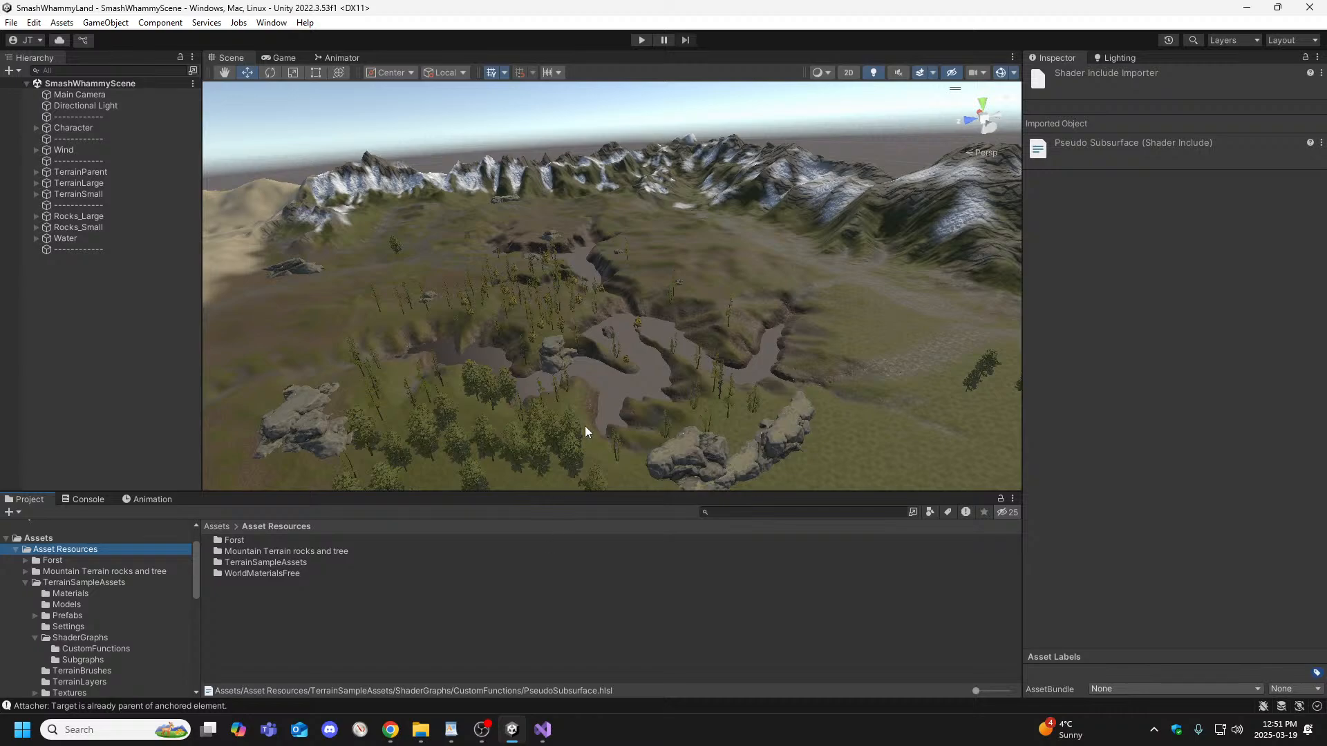
pyautogui.moveTo(390, 730)
pyautogui.click(426, 664)
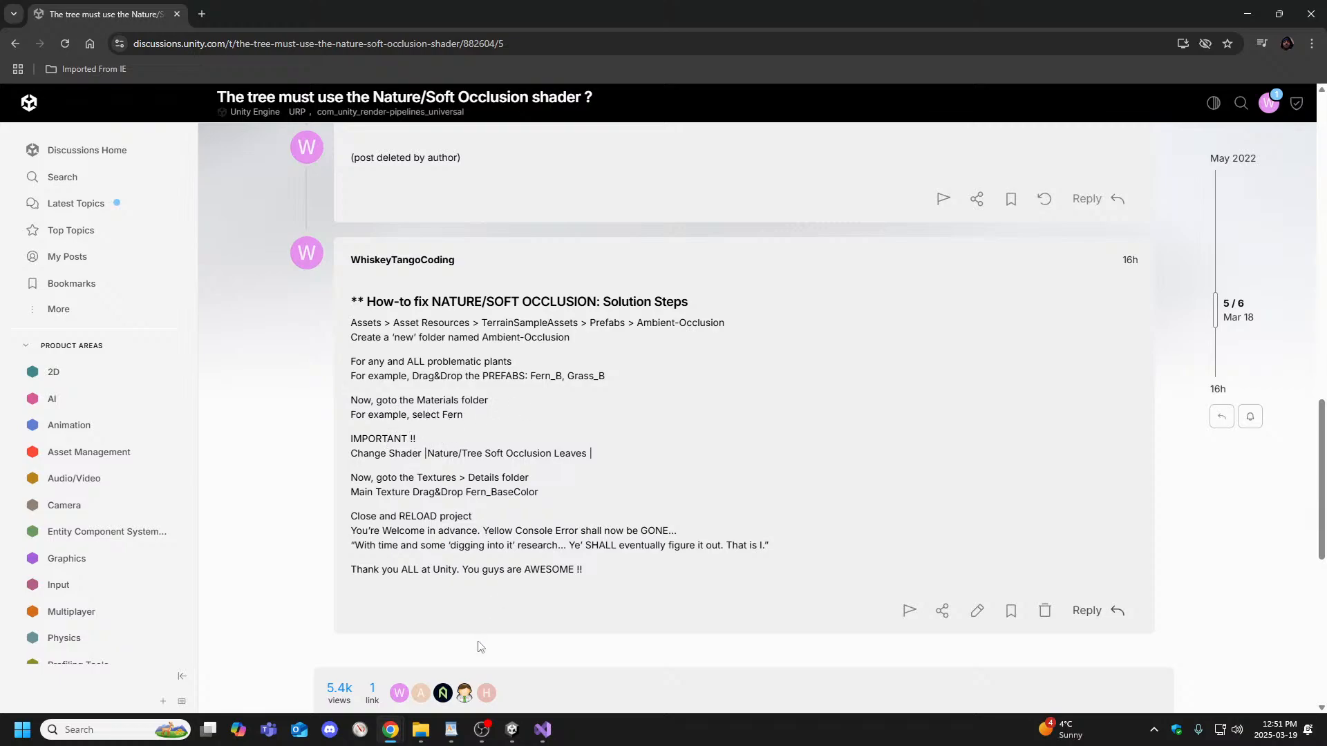
pyautogui.click(512, 730)
pyautogui.click(542, 729)
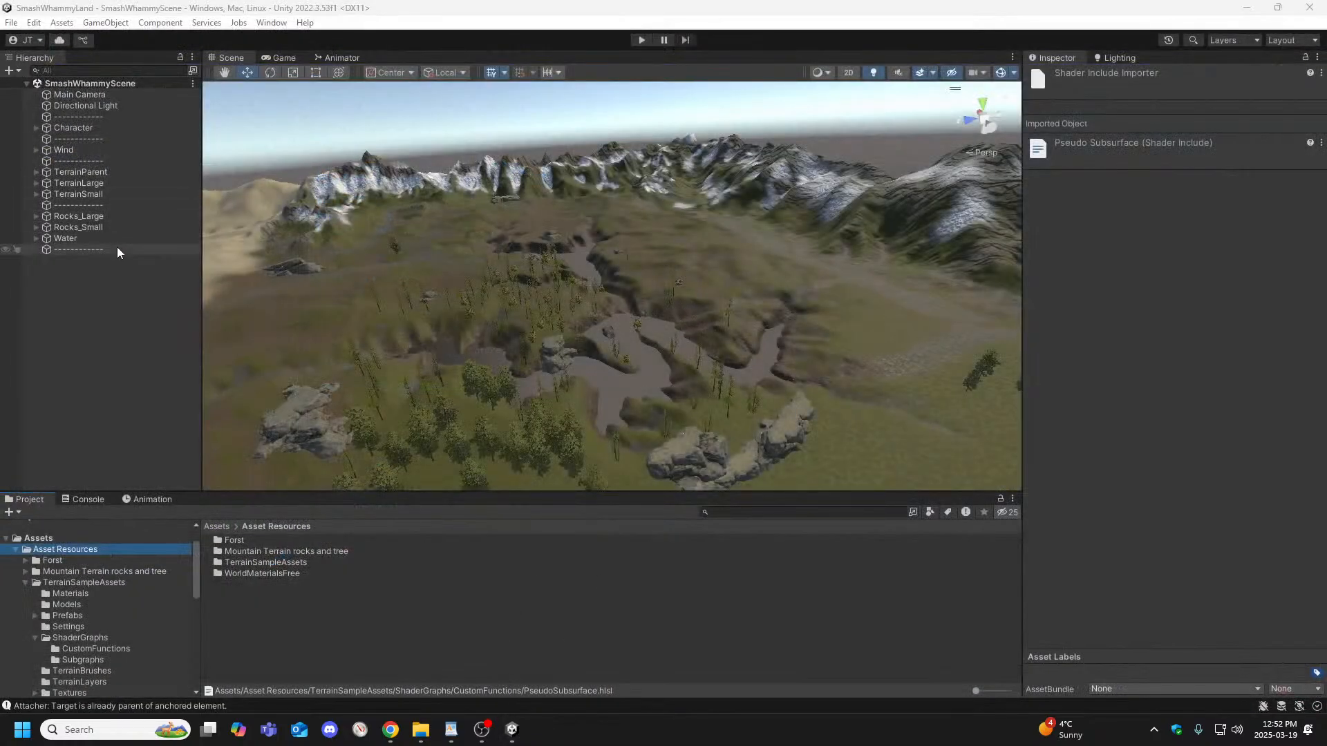
# Select the Fern material in the TerrainSampleAssets Materials folder and clear the Console.
pyautogui.click(70, 594)
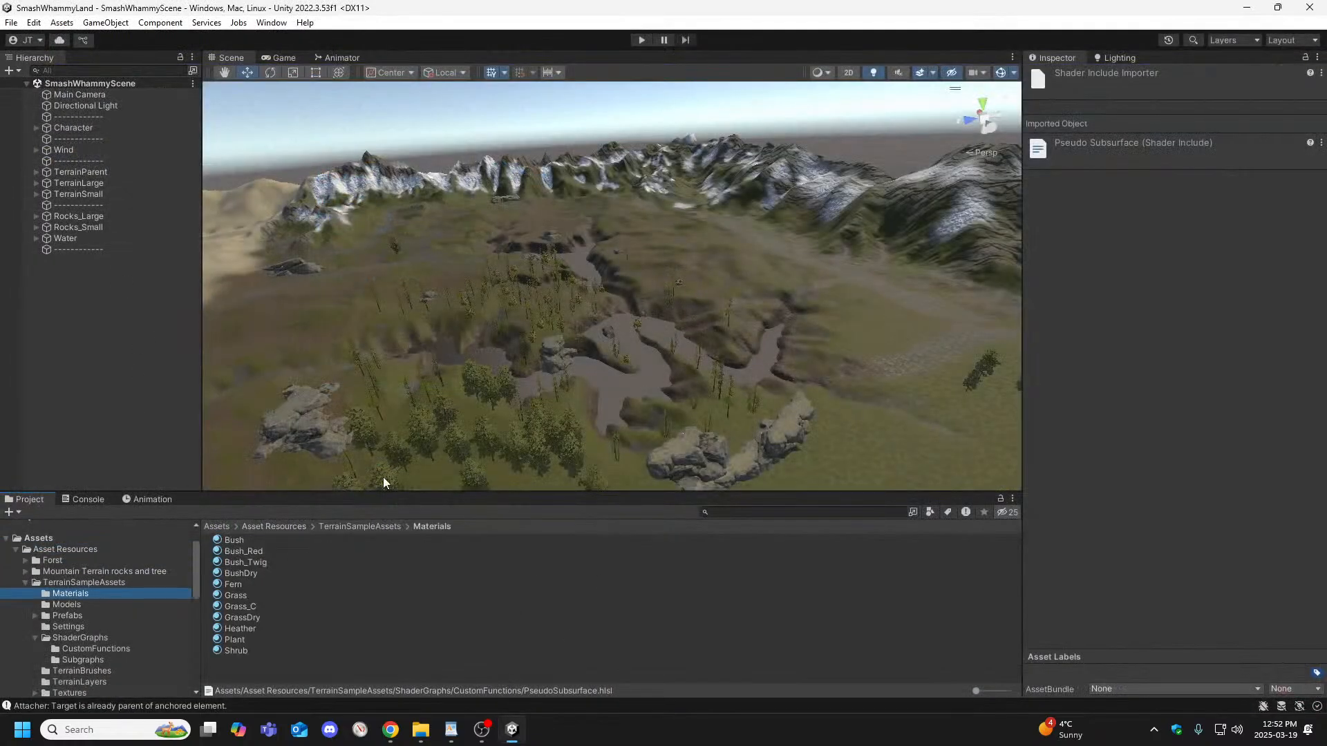
pyautogui.click(234, 584)
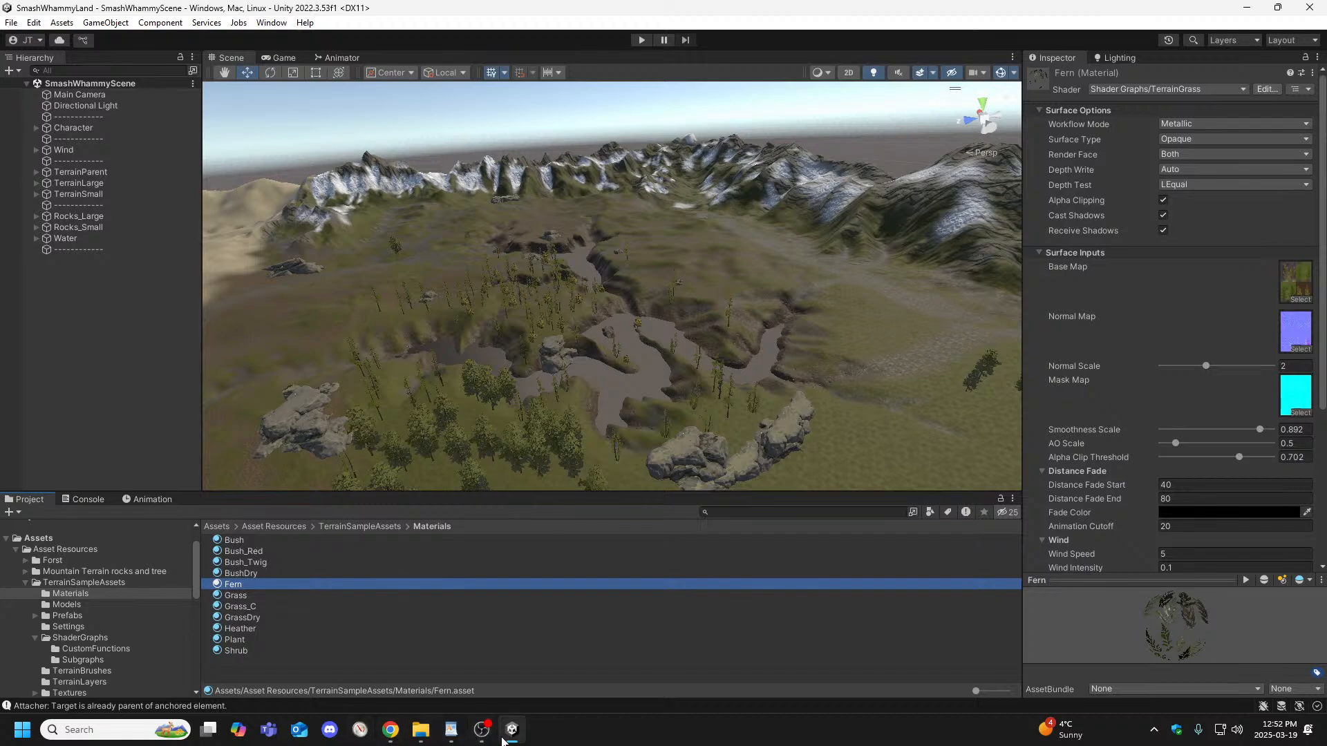
pyautogui.click(208, 706)
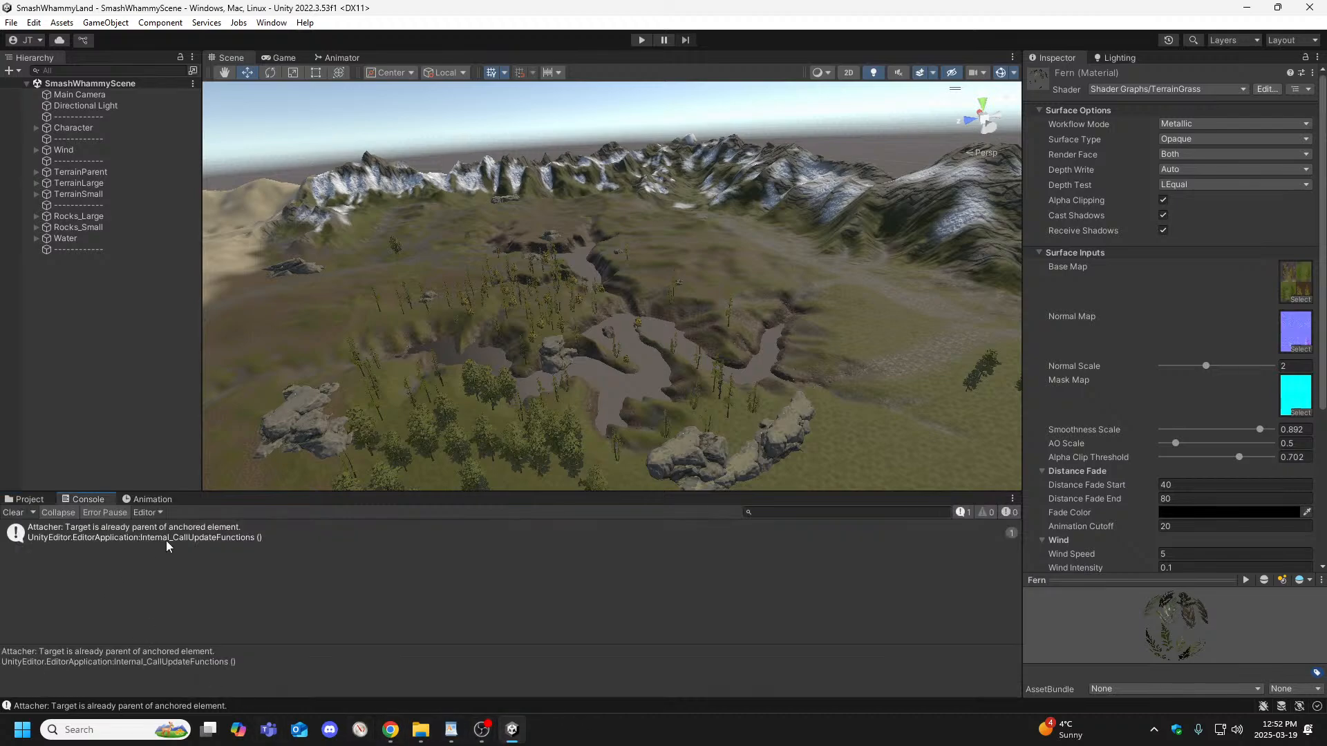
pyautogui.click(14, 512)
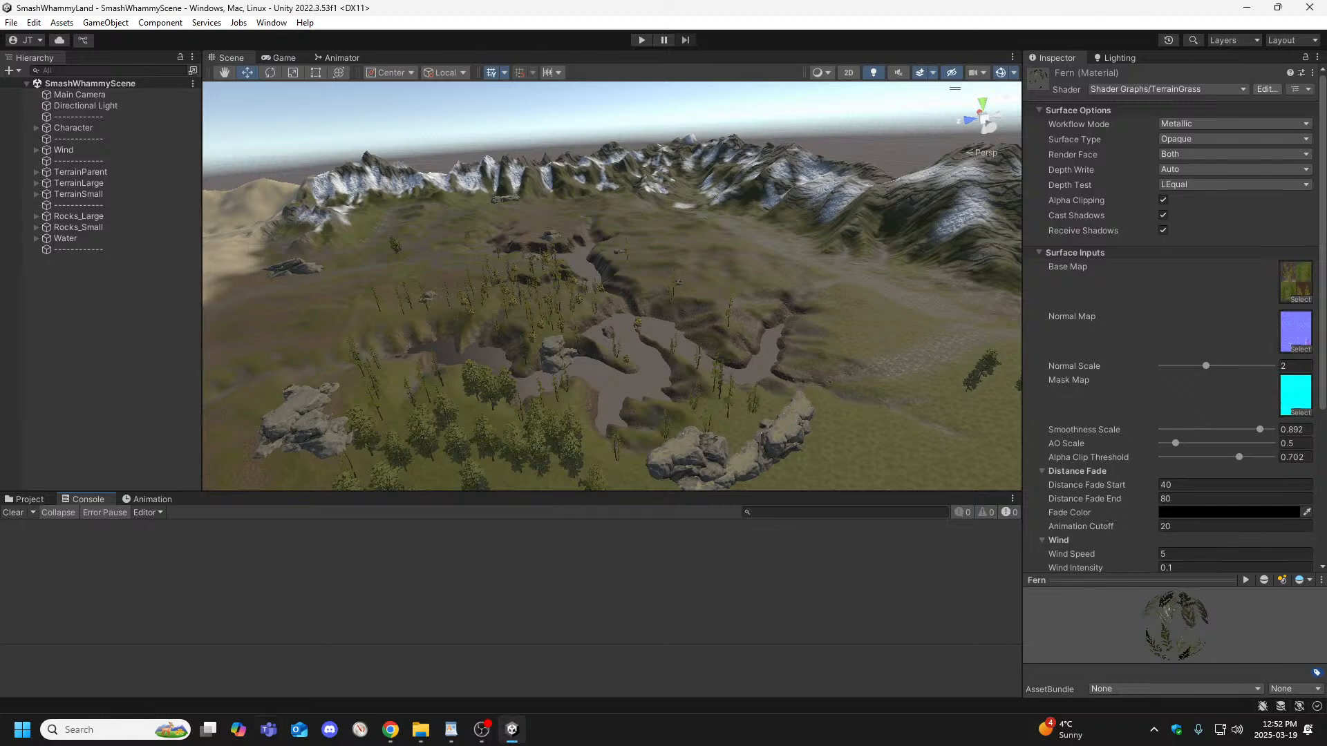
# Reread the forum's instructions on changing the Fern material's shader, and return to Unity.
pyautogui.click(514, 737)
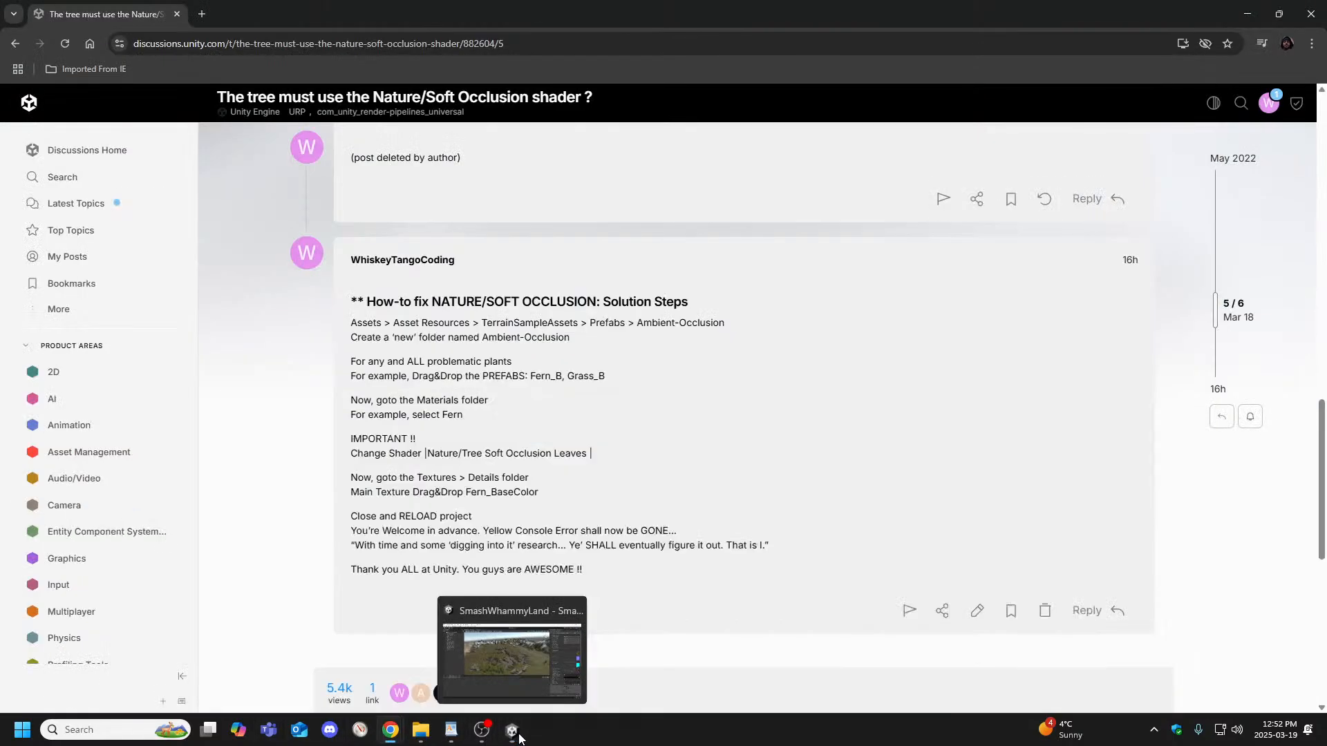
pyautogui.click(516, 739)
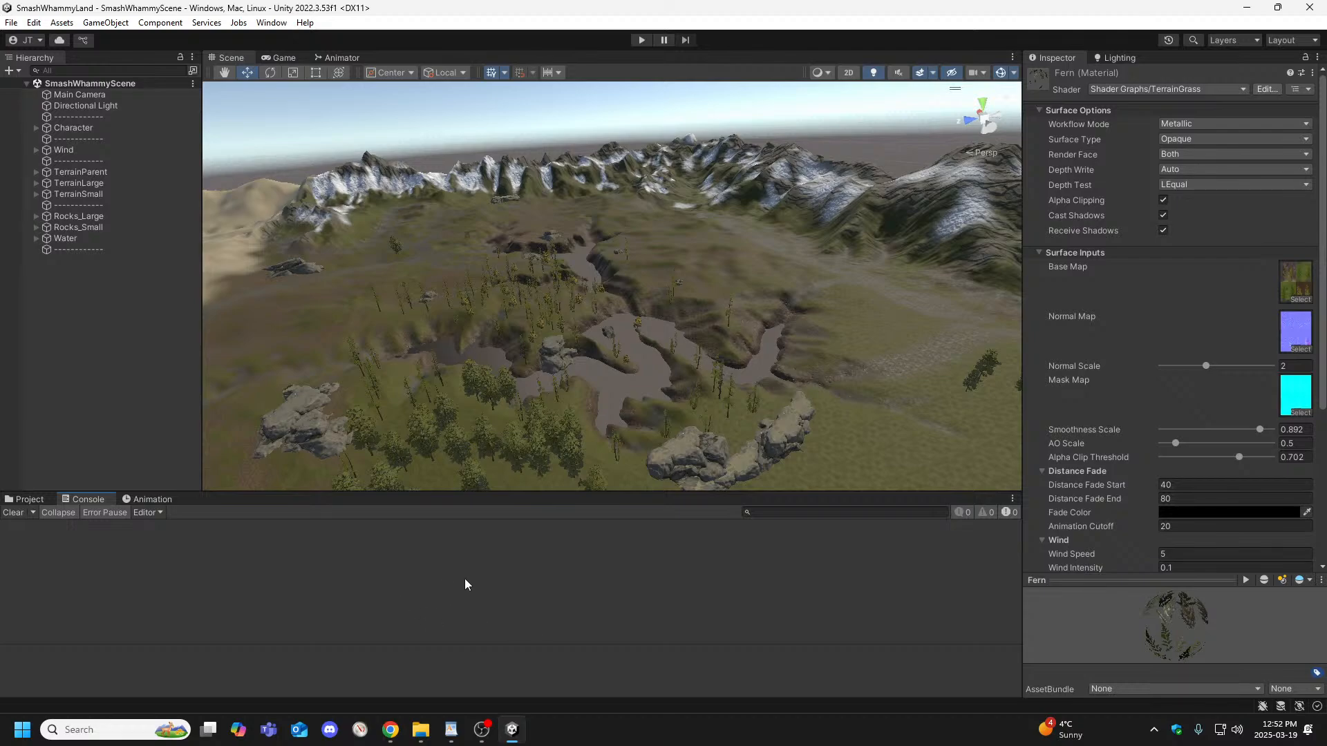
pyautogui.moveTo(483, 738)
pyautogui.moveTo(390, 732)
pyautogui.click(453, 691)
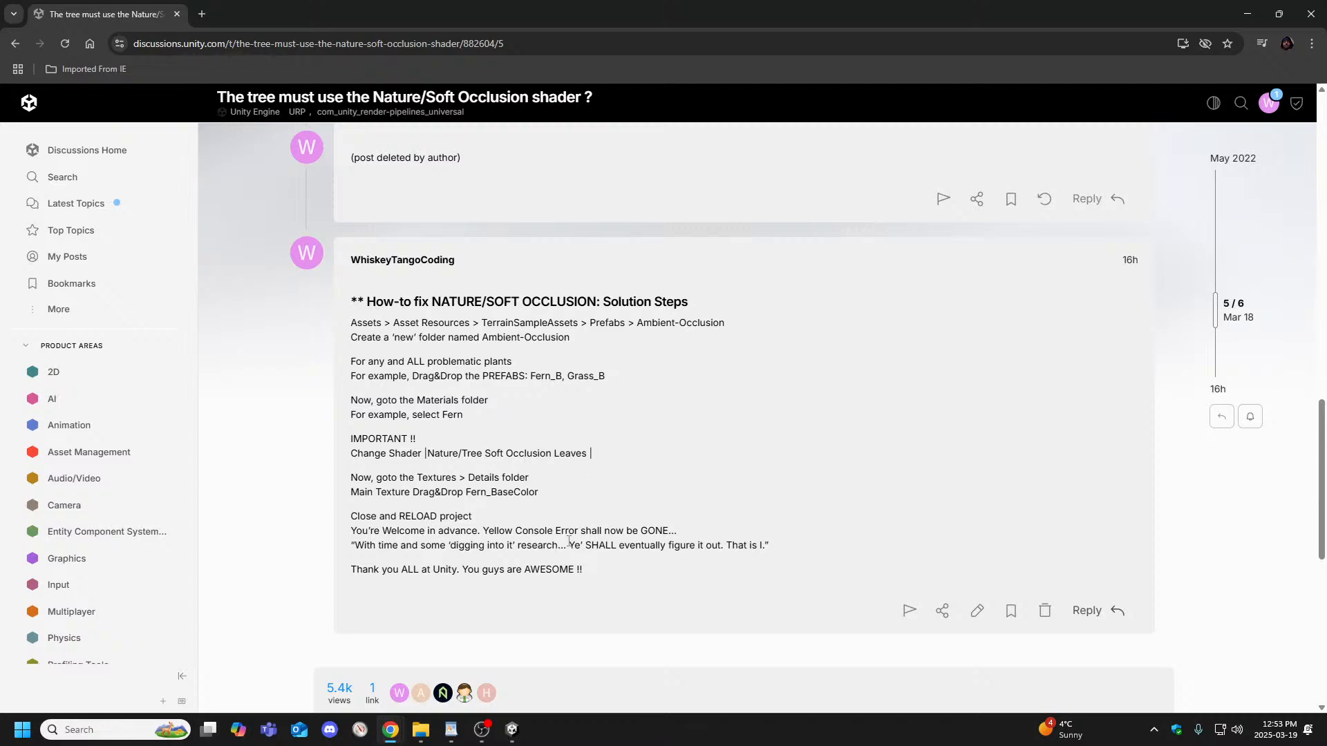
pyautogui.click(512, 733)
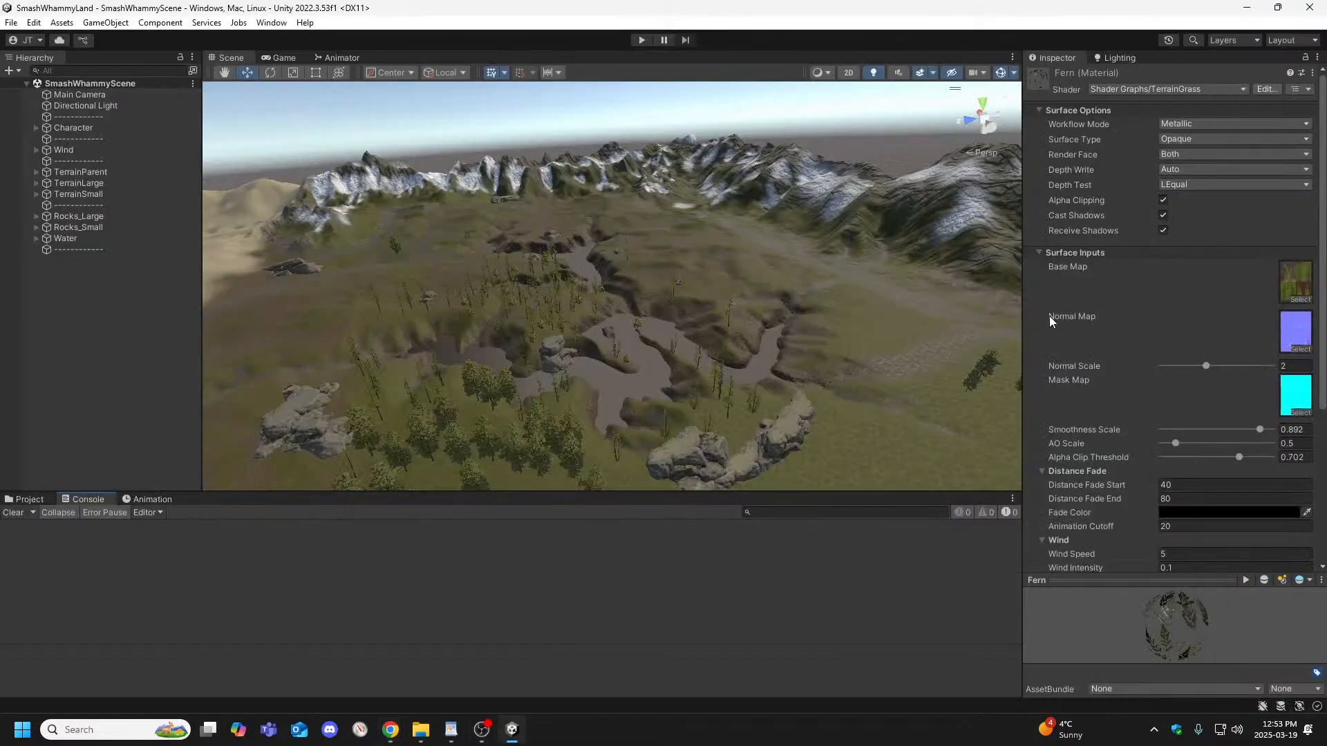
pyautogui.click(1242, 90)
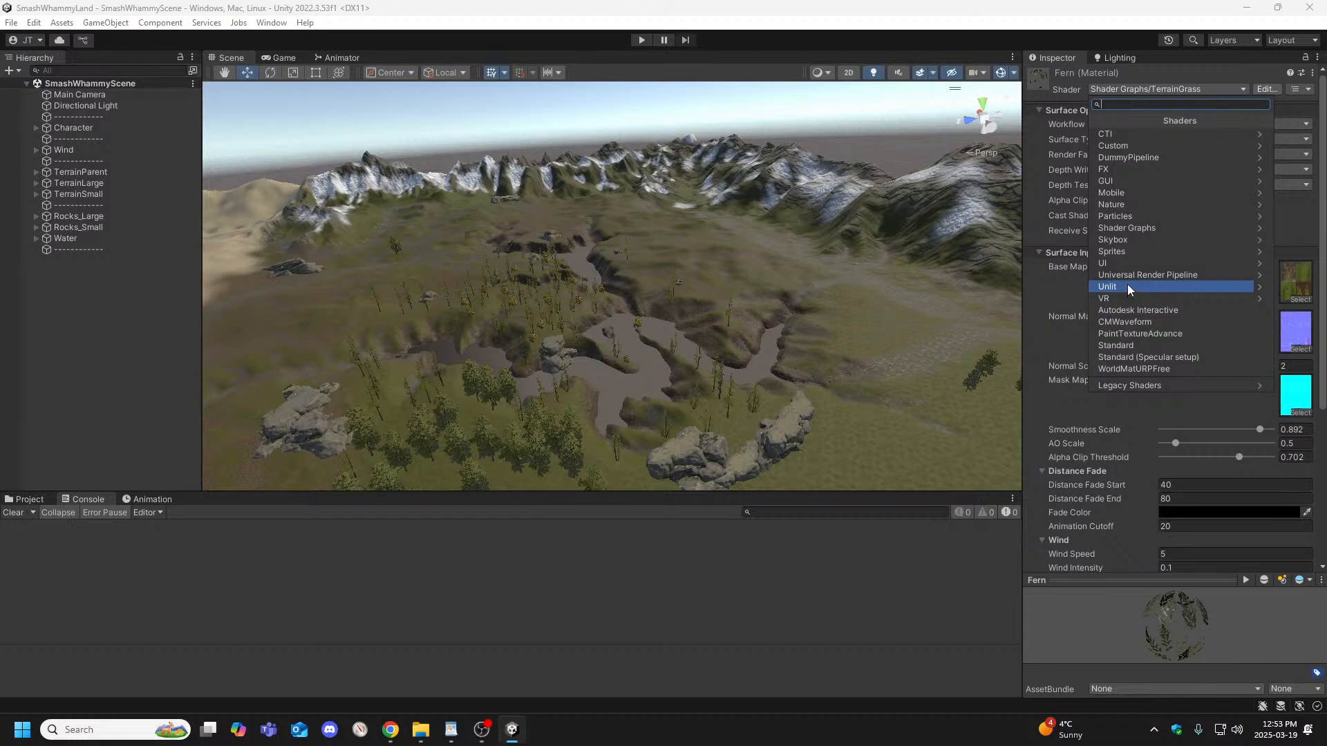
pyautogui.click(1144, 201)
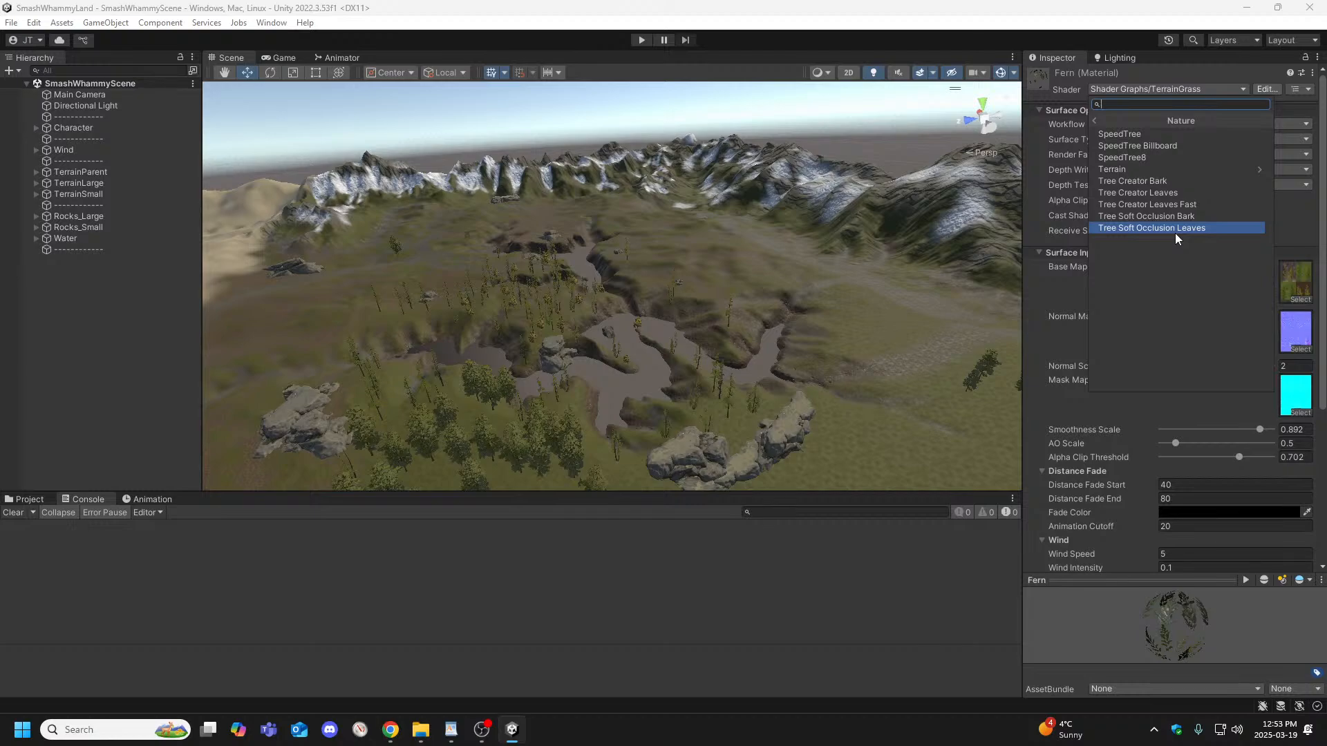
pyautogui.click(1052, 12)
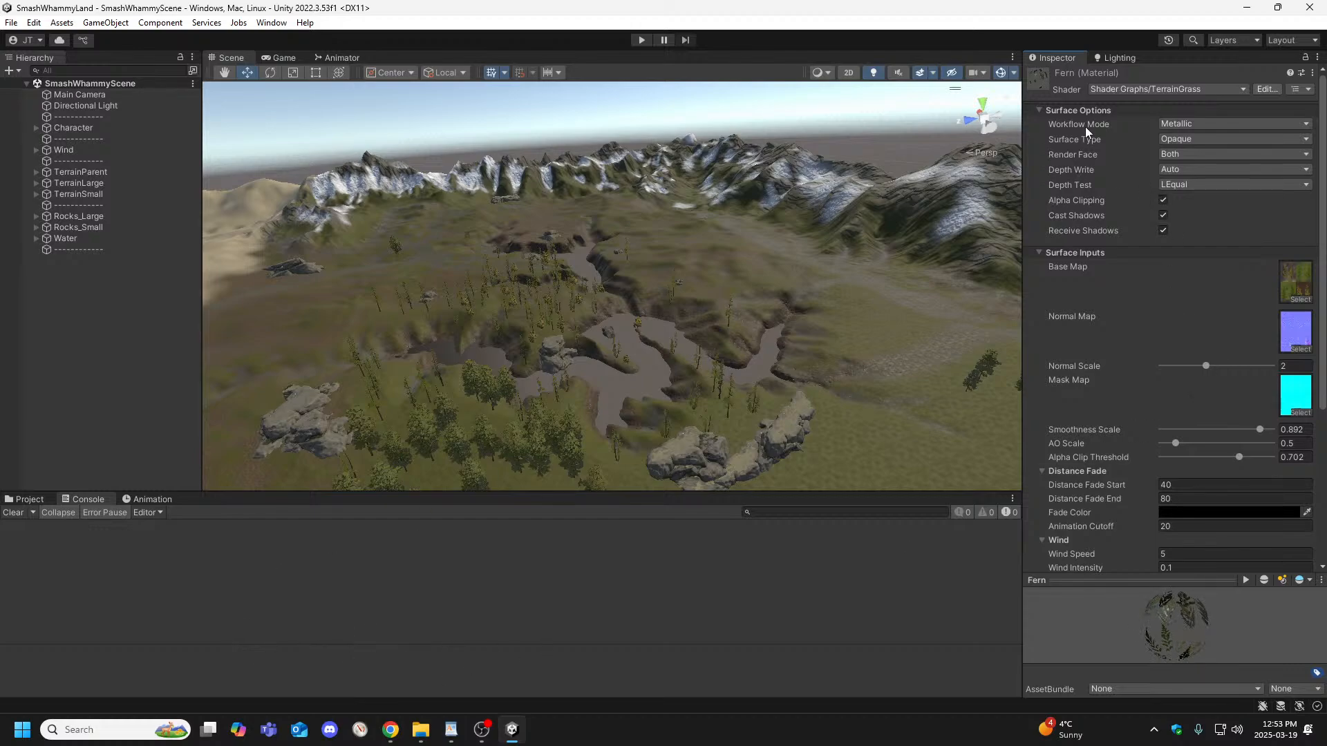
# Change the Fern material's shader to Nature/Tree Soft Occlusion Leaves.
pyautogui.click(1136, 89)
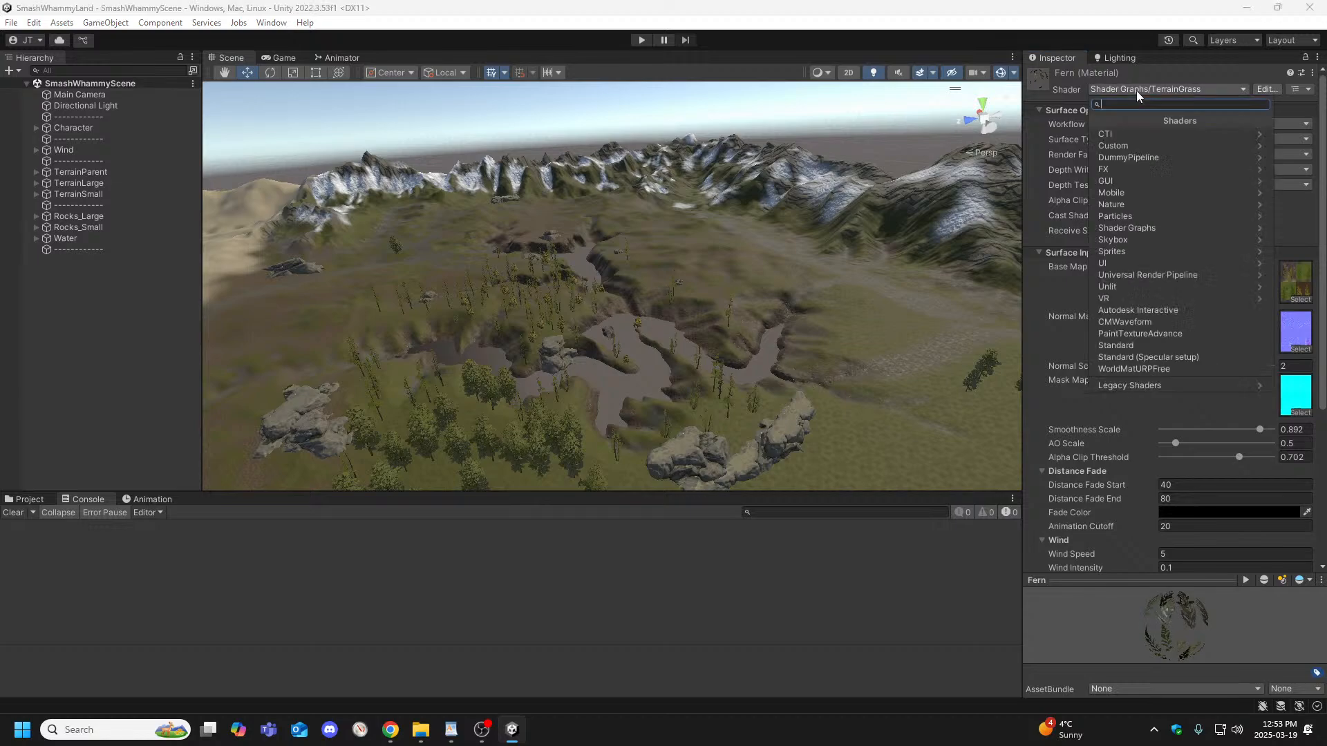
pyautogui.click(1150, 206)
pyautogui.click(1155, 221)
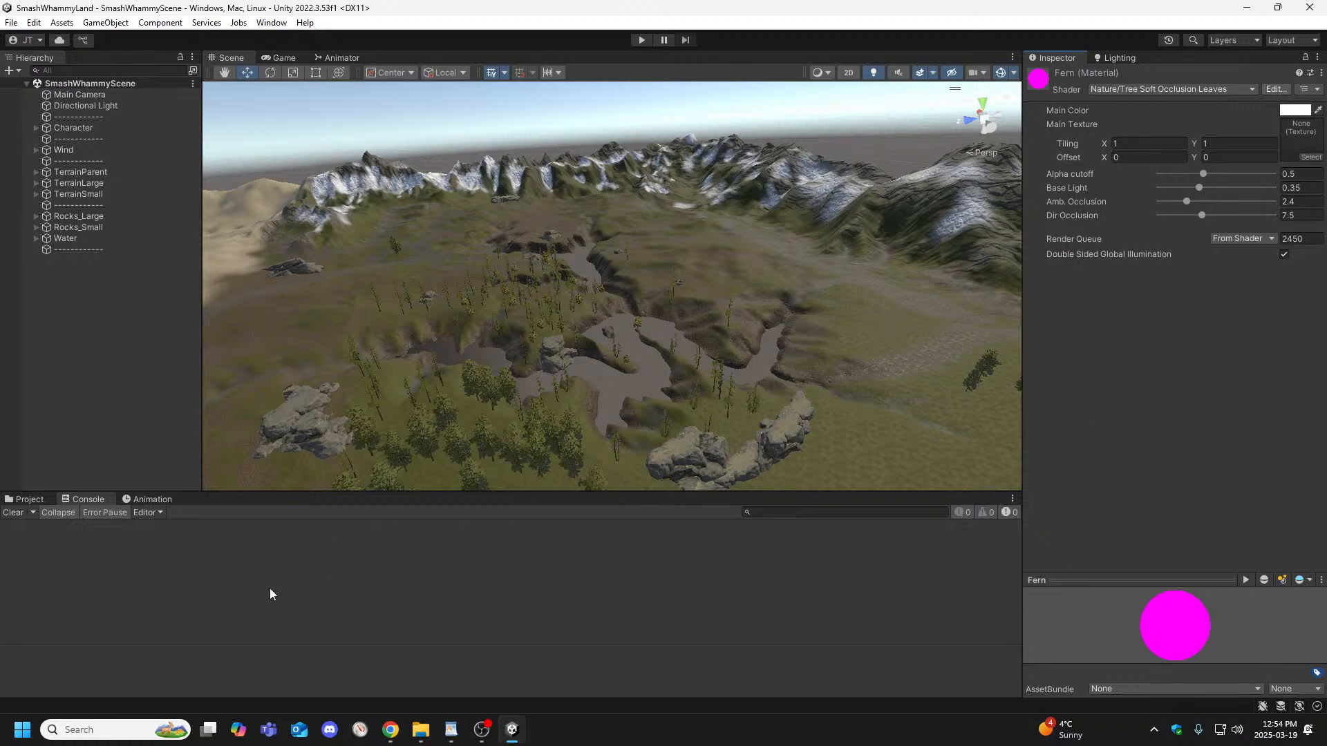
# Review the Graphics category of the Project Settings, including the always included shaders, and close the settings.
pyautogui.click(29, 499)
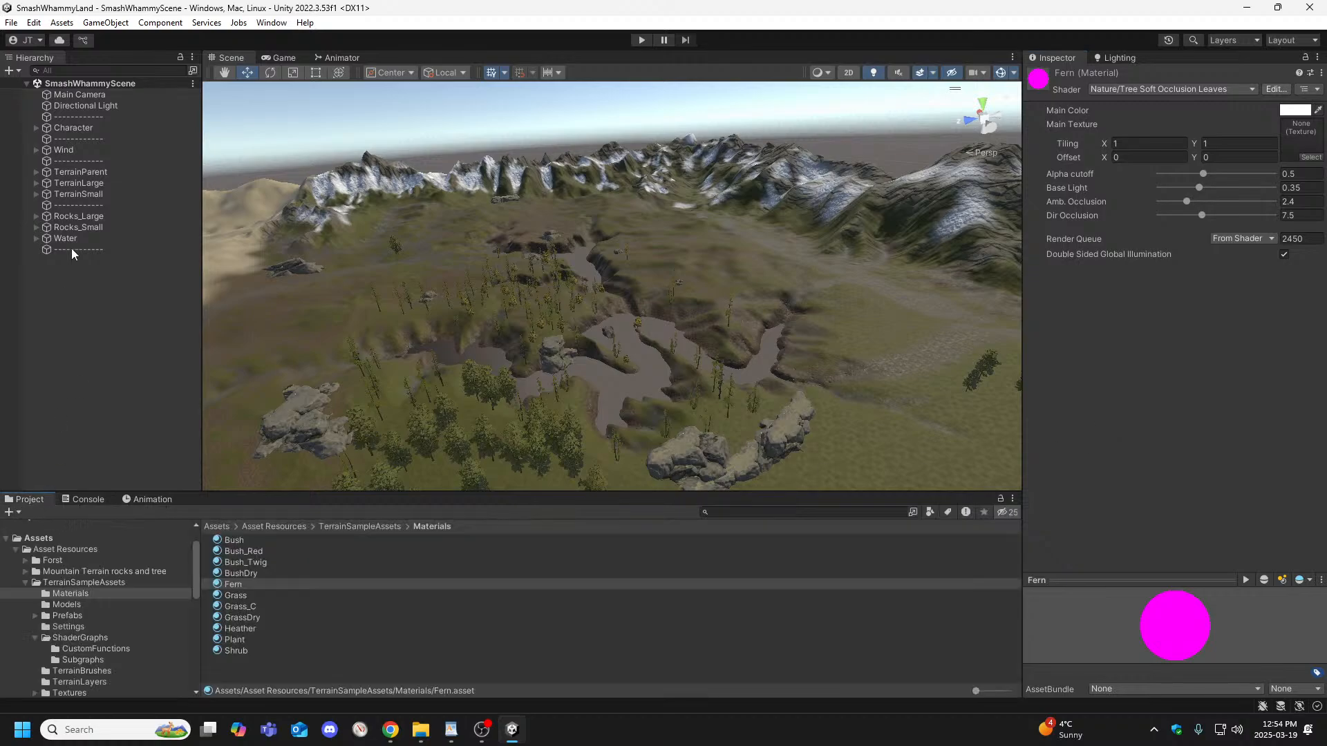
pyautogui.click(12, 23)
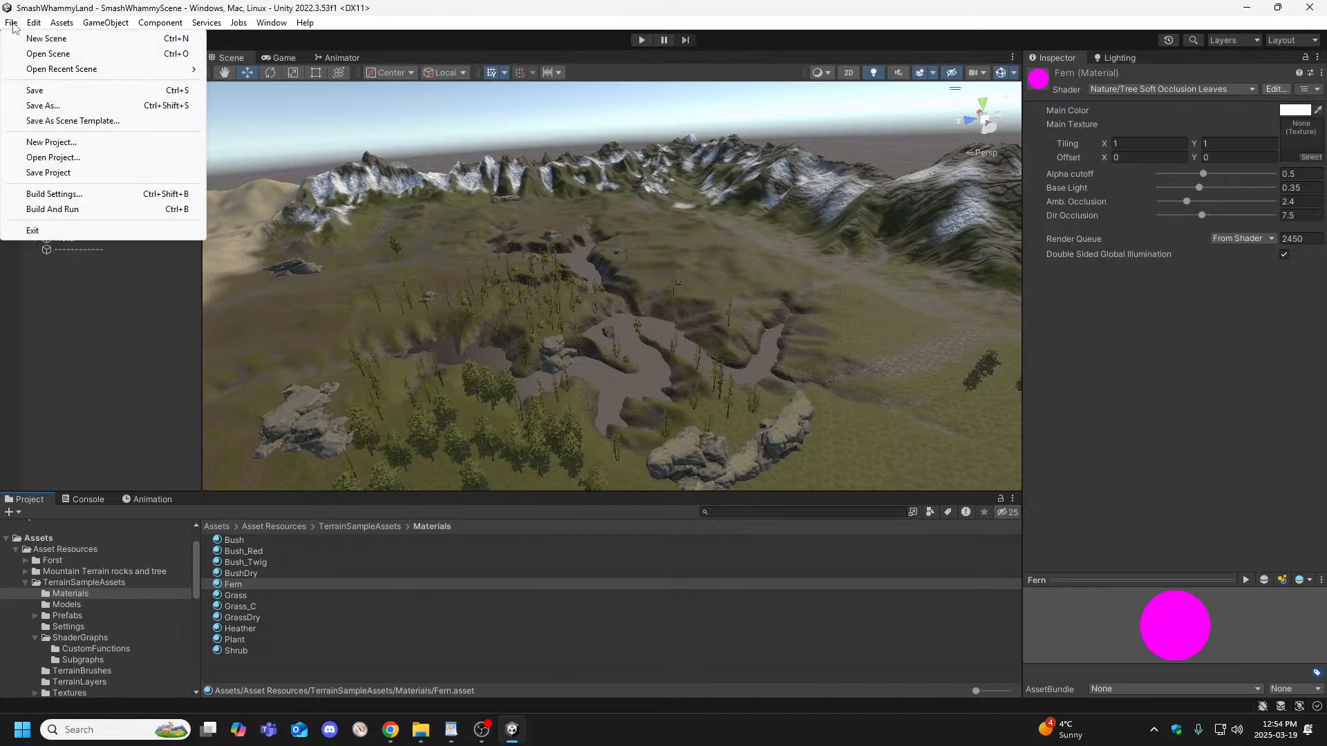
pyautogui.moveTo(34, 23)
pyautogui.click(79, 490)
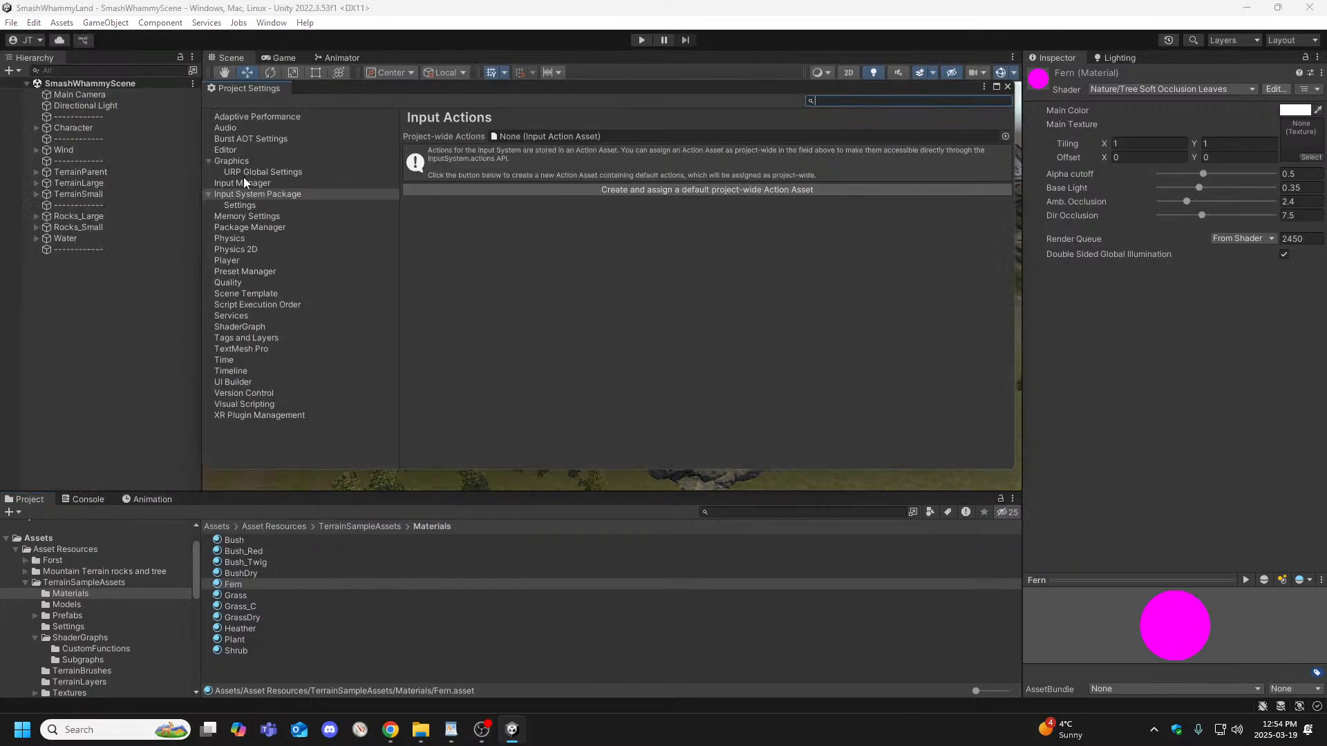
pyautogui.click(242, 163)
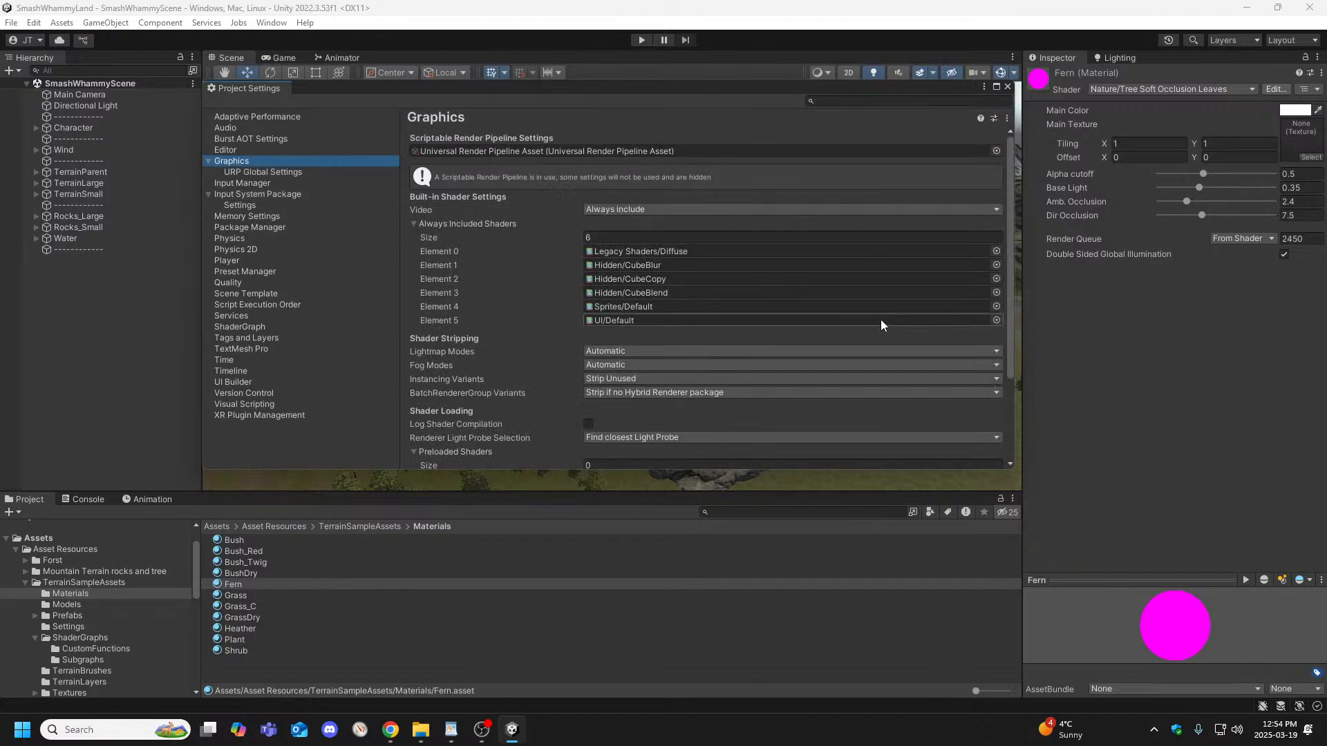
pyautogui.click(1007, 87)
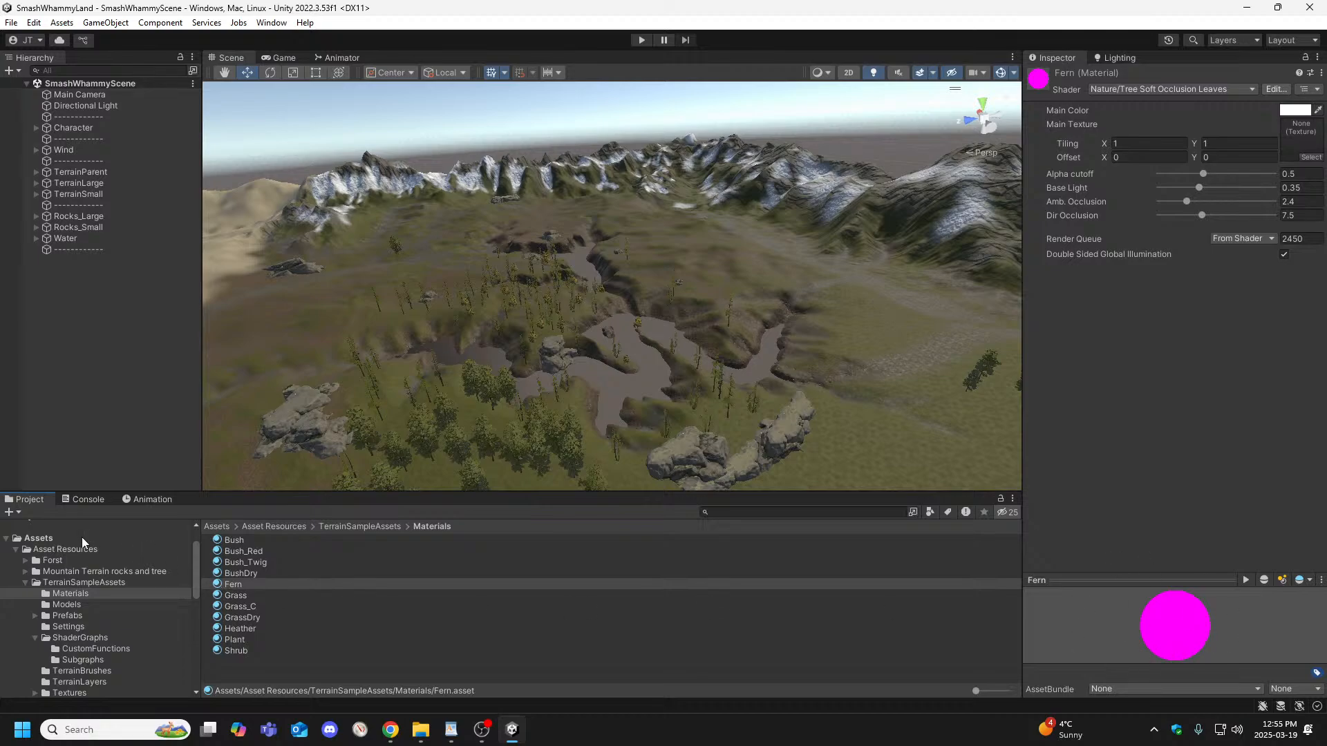
# List all project materials and inspect the shaders of the magenta Conifer_Billboard and Conifer_Cap materials.
pyautogui.scroll(2, 68, 552)
pyautogui.click(63, 537)
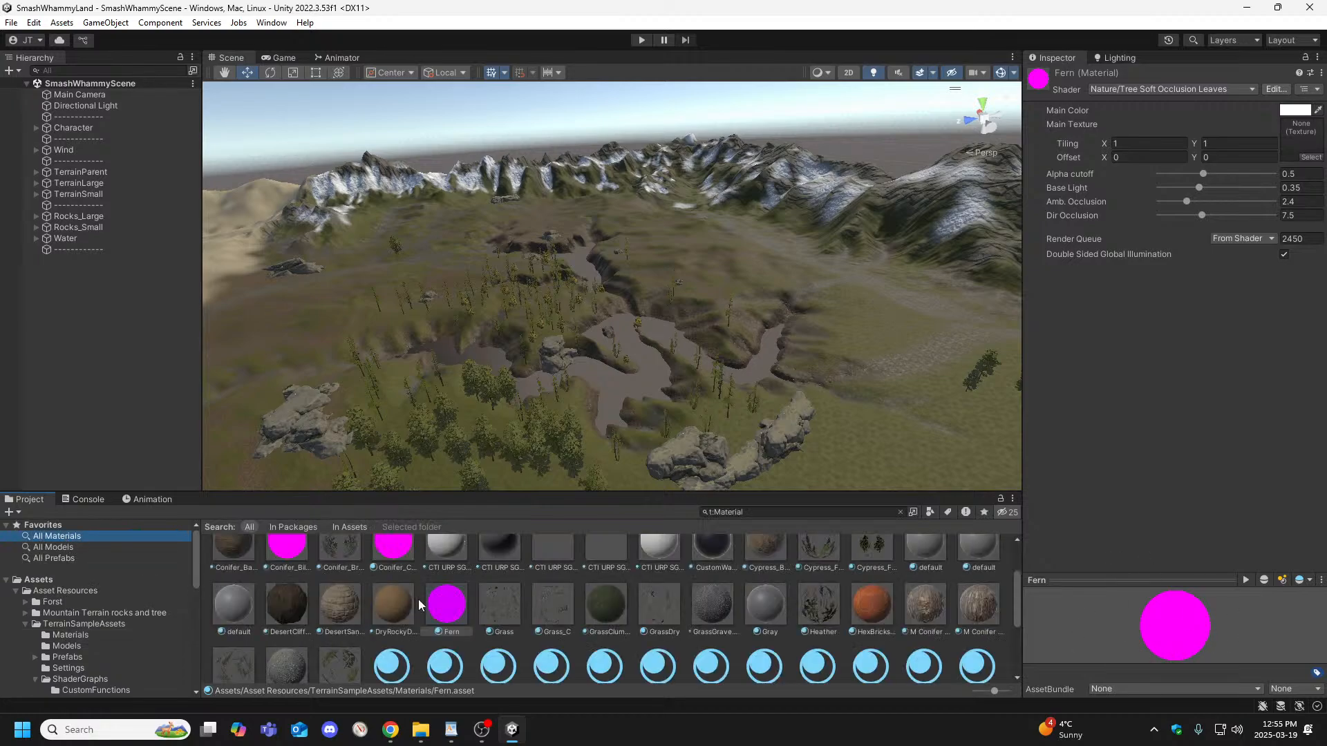
pyautogui.click(287, 580)
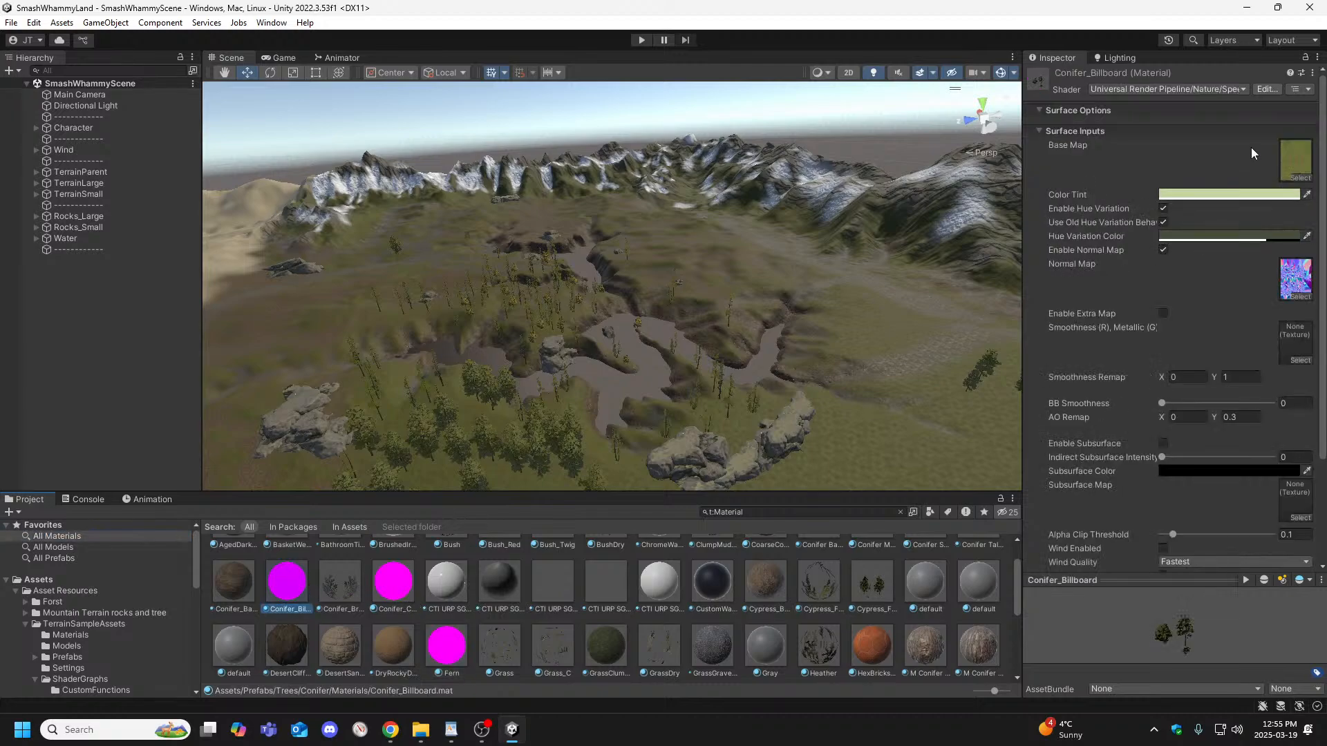
pyautogui.click(398, 591)
pyautogui.scroll(-1, 582, 606)
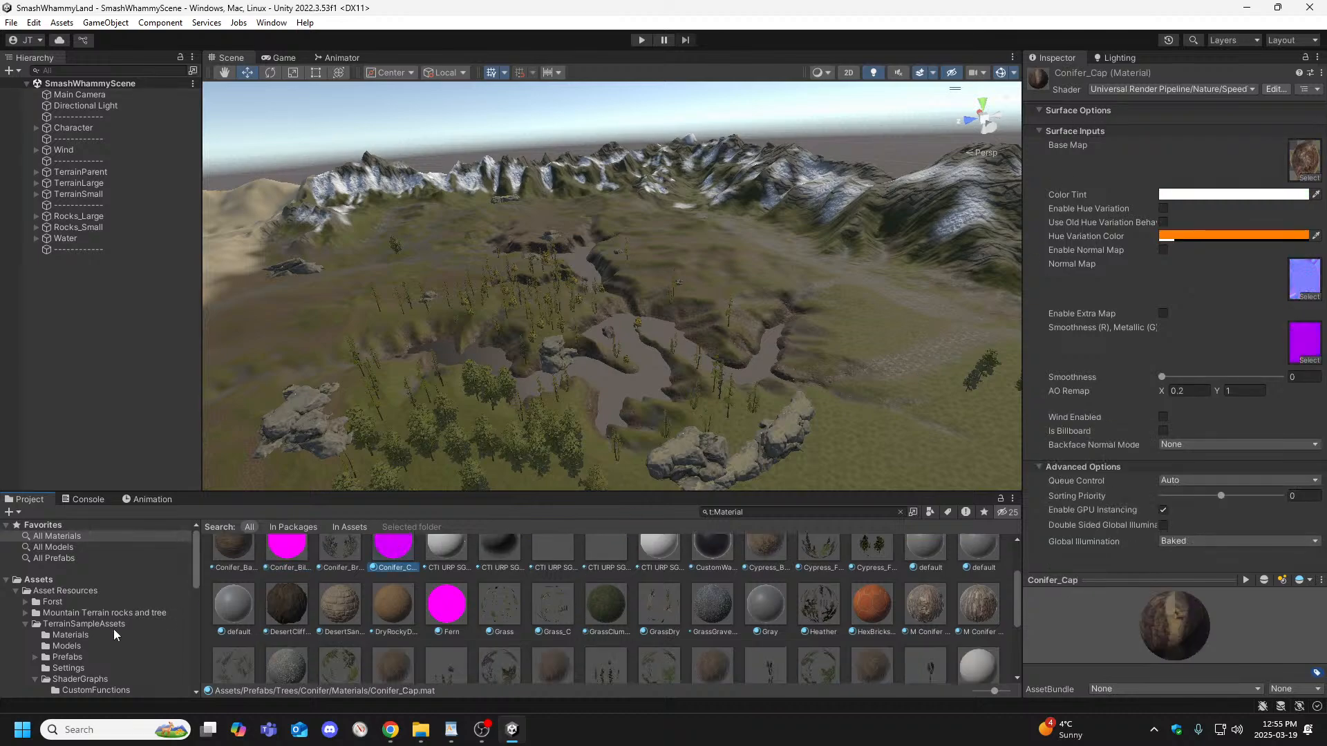
# Compare the Fern material's shader choices with the graphs in the TerrainSampleAssets ShaderGraphs folder.
pyautogui.click(86, 636)
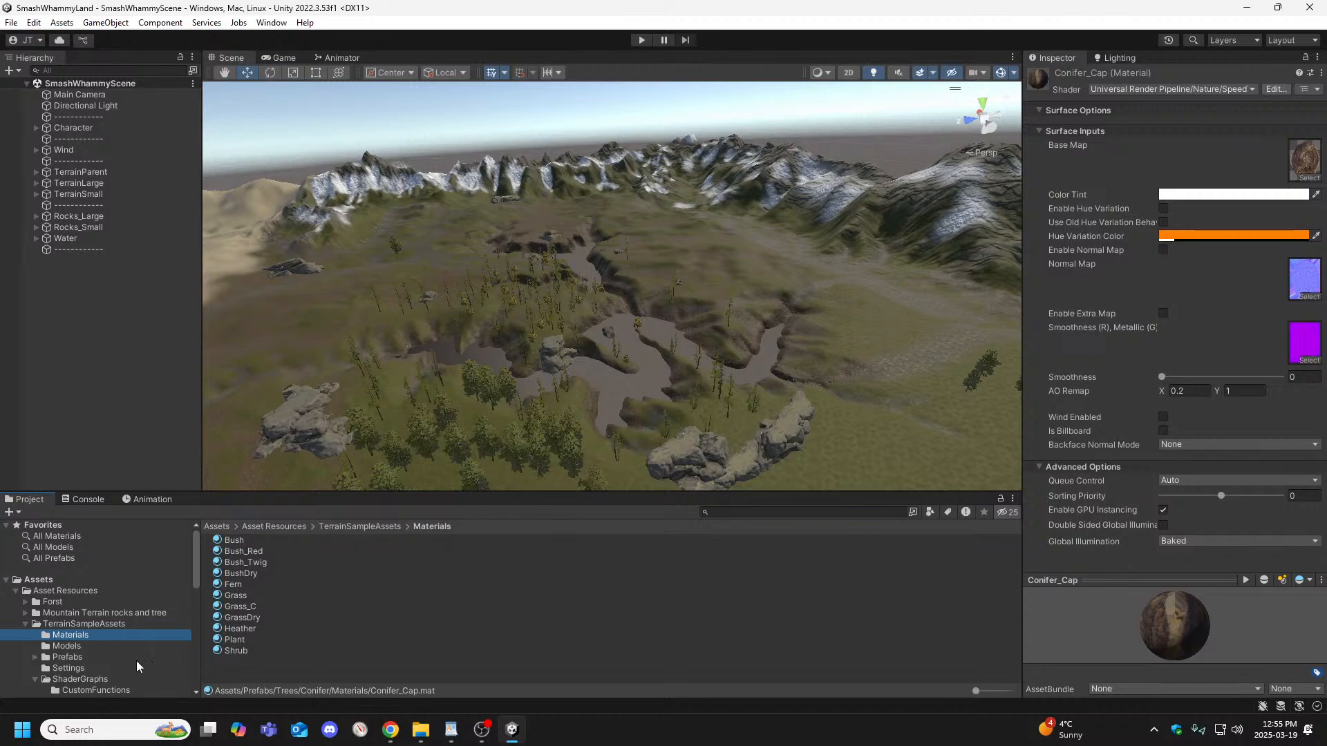
pyautogui.click(238, 583)
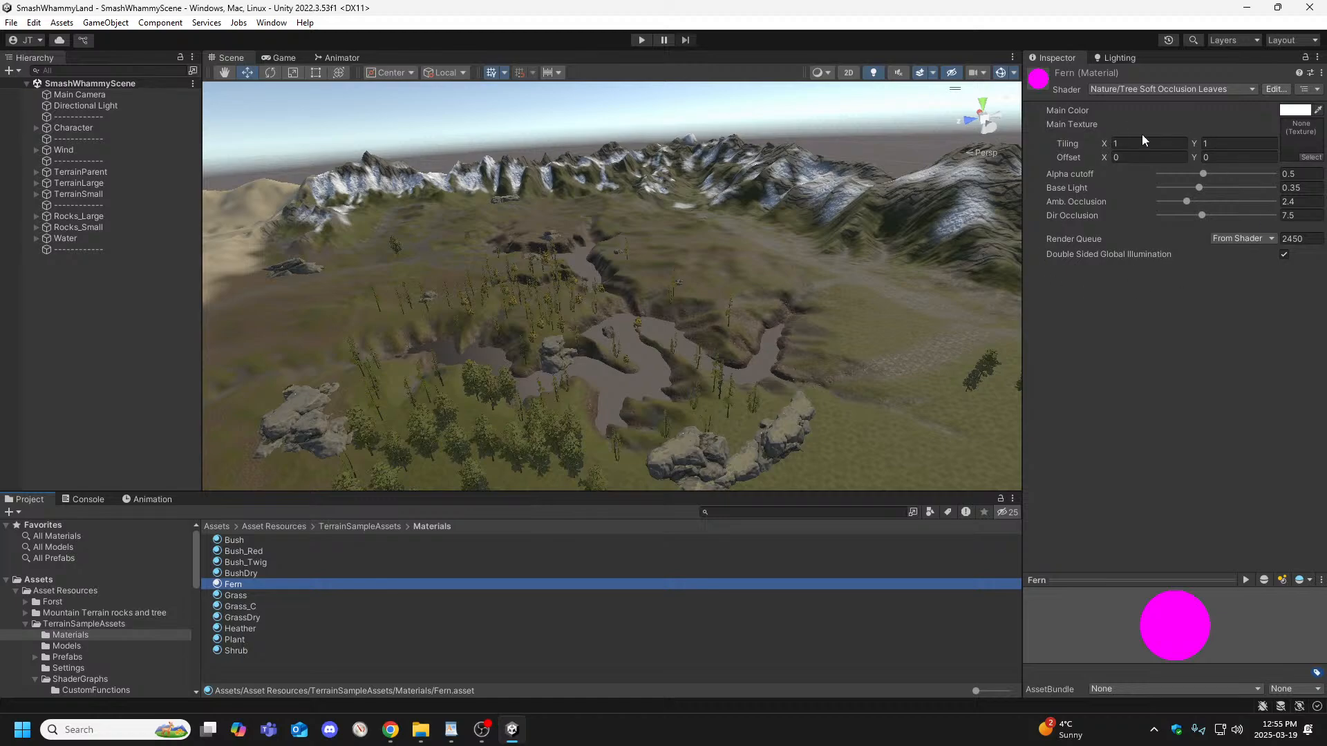
pyautogui.scroll(-6, 97, 633)
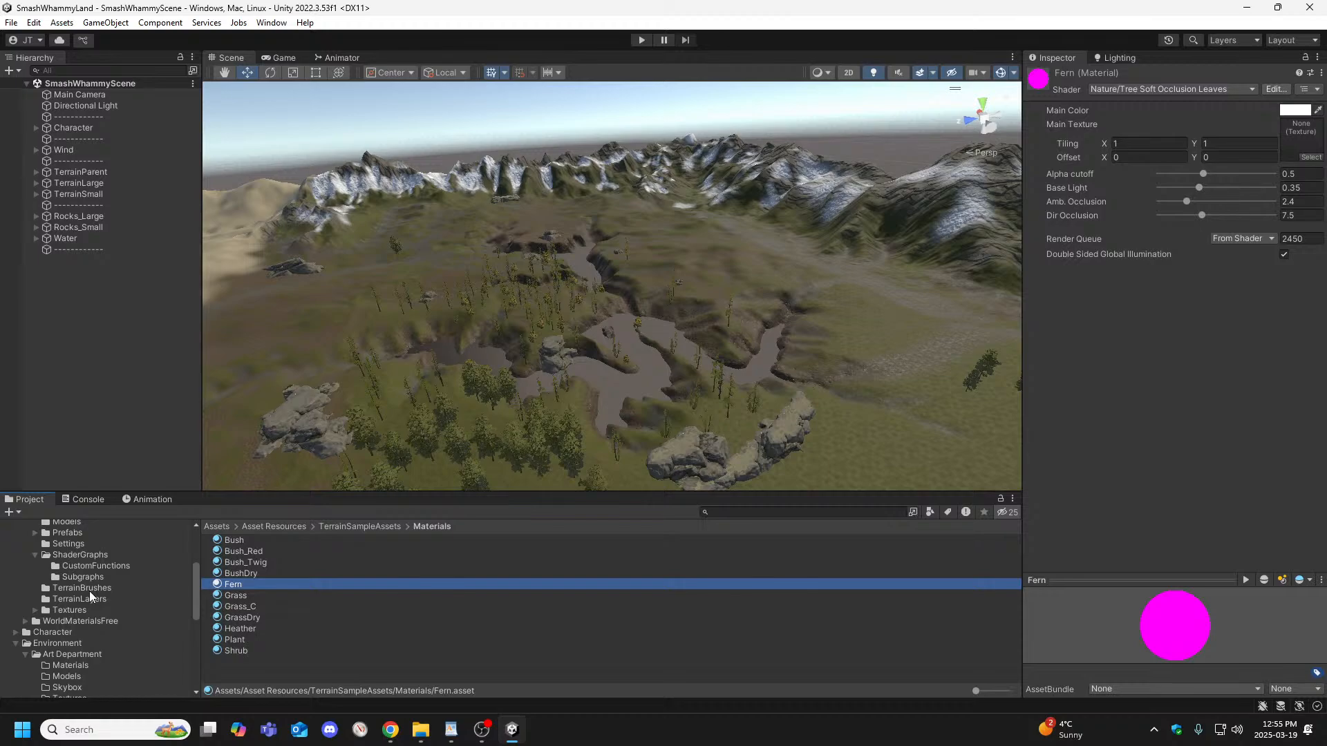
pyautogui.scroll(2, 89, 594)
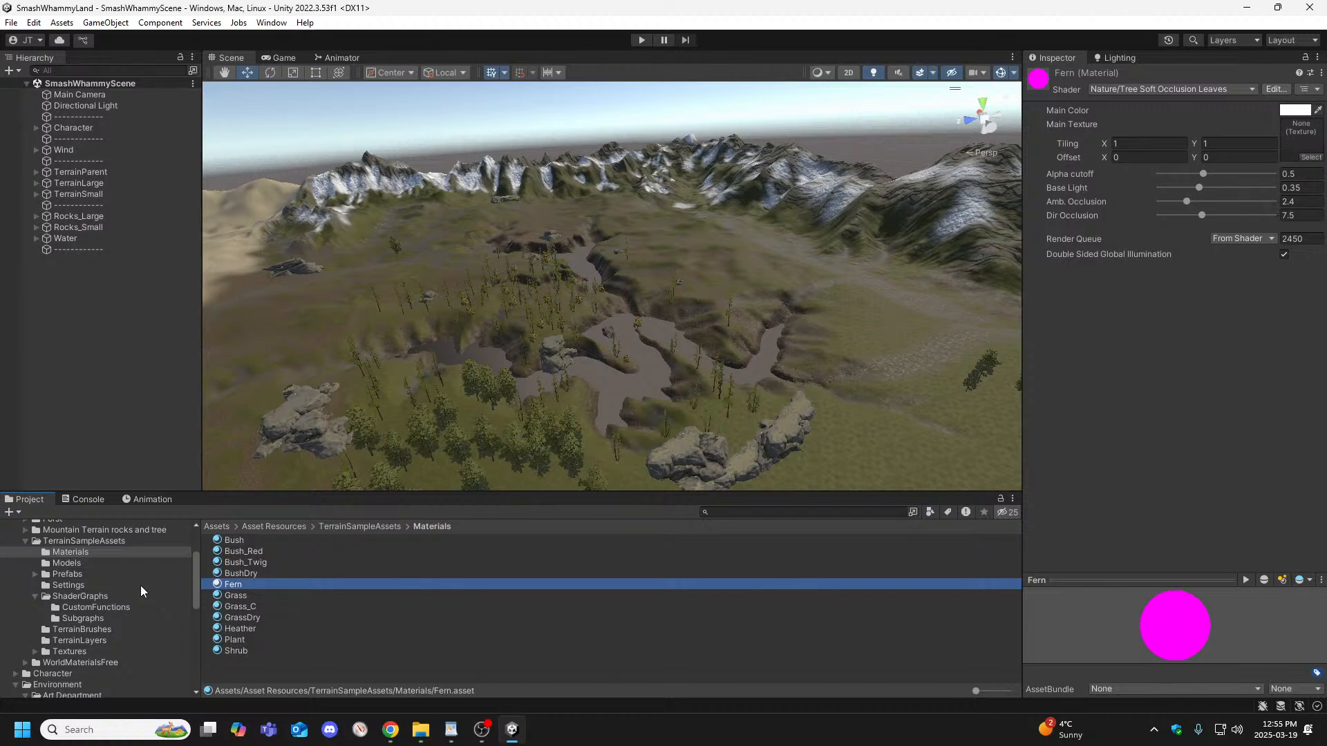
pyautogui.click(99, 598)
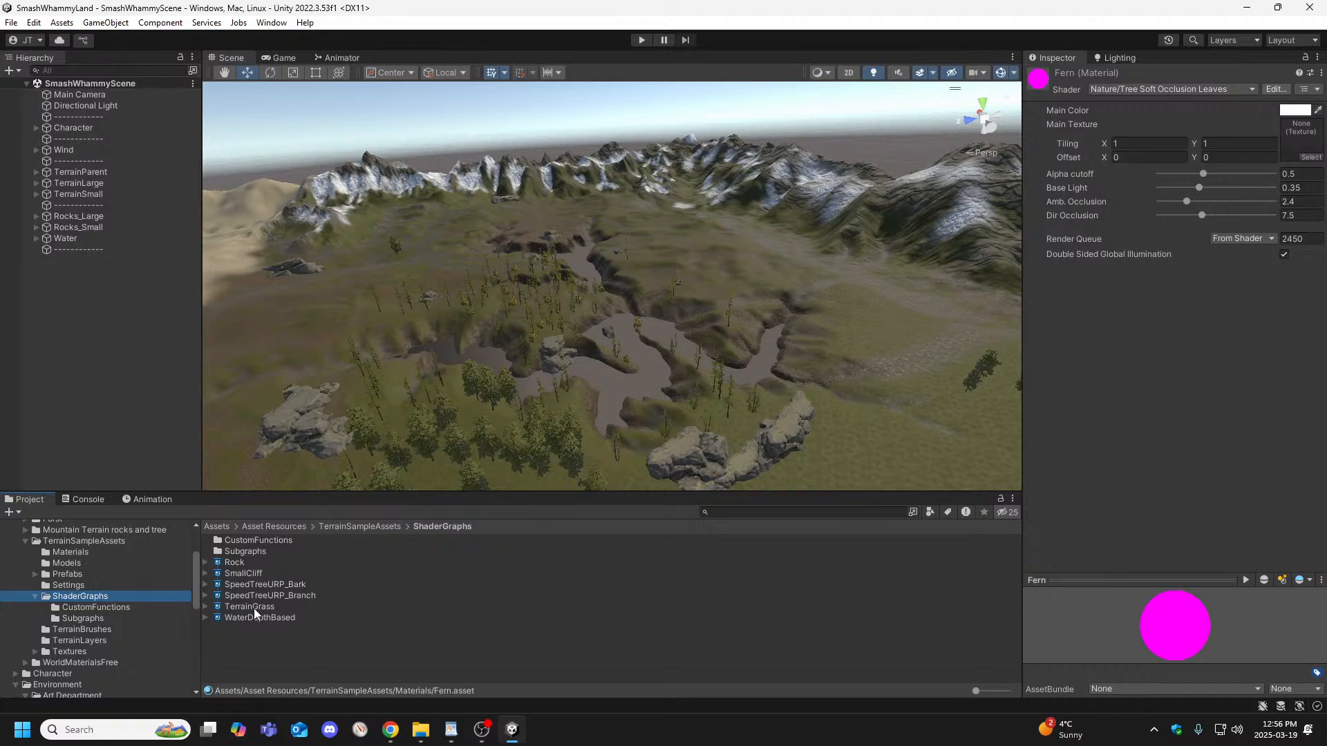
pyautogui.click(1243, 90)
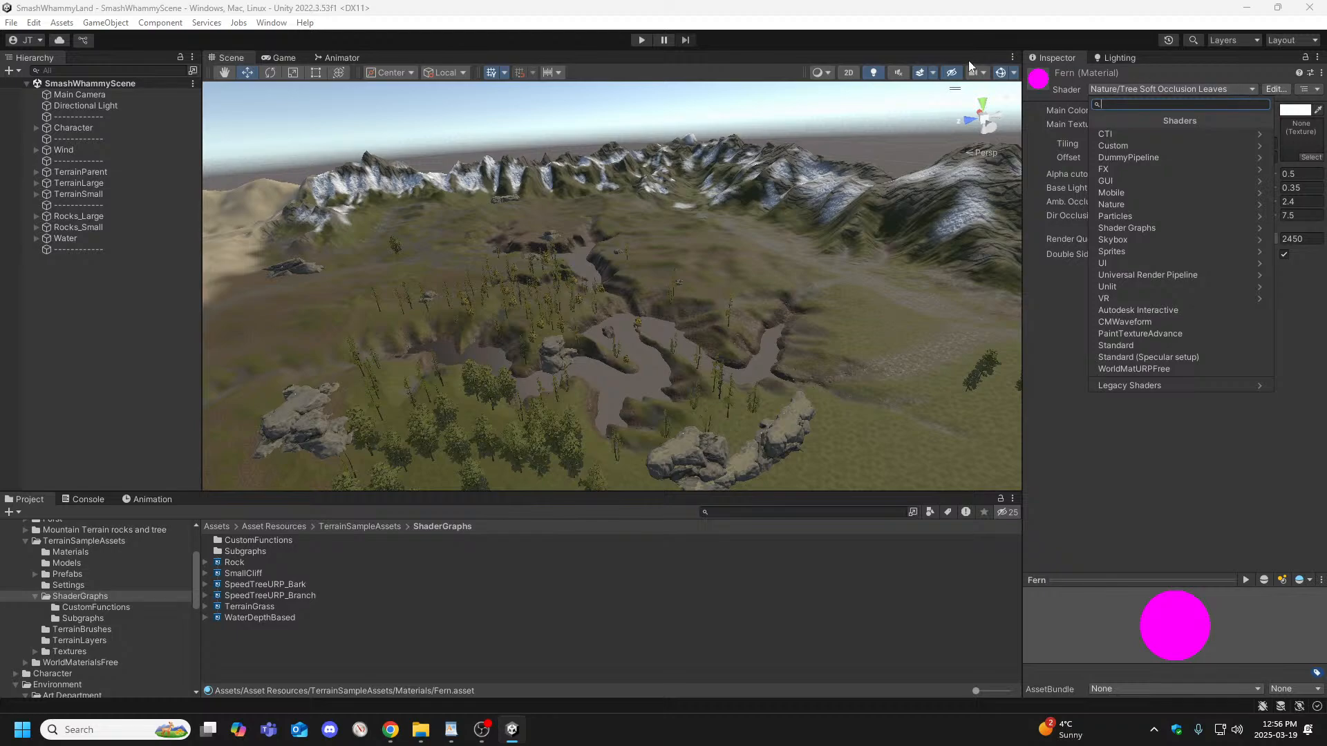
pyautogui.click(939, 14)
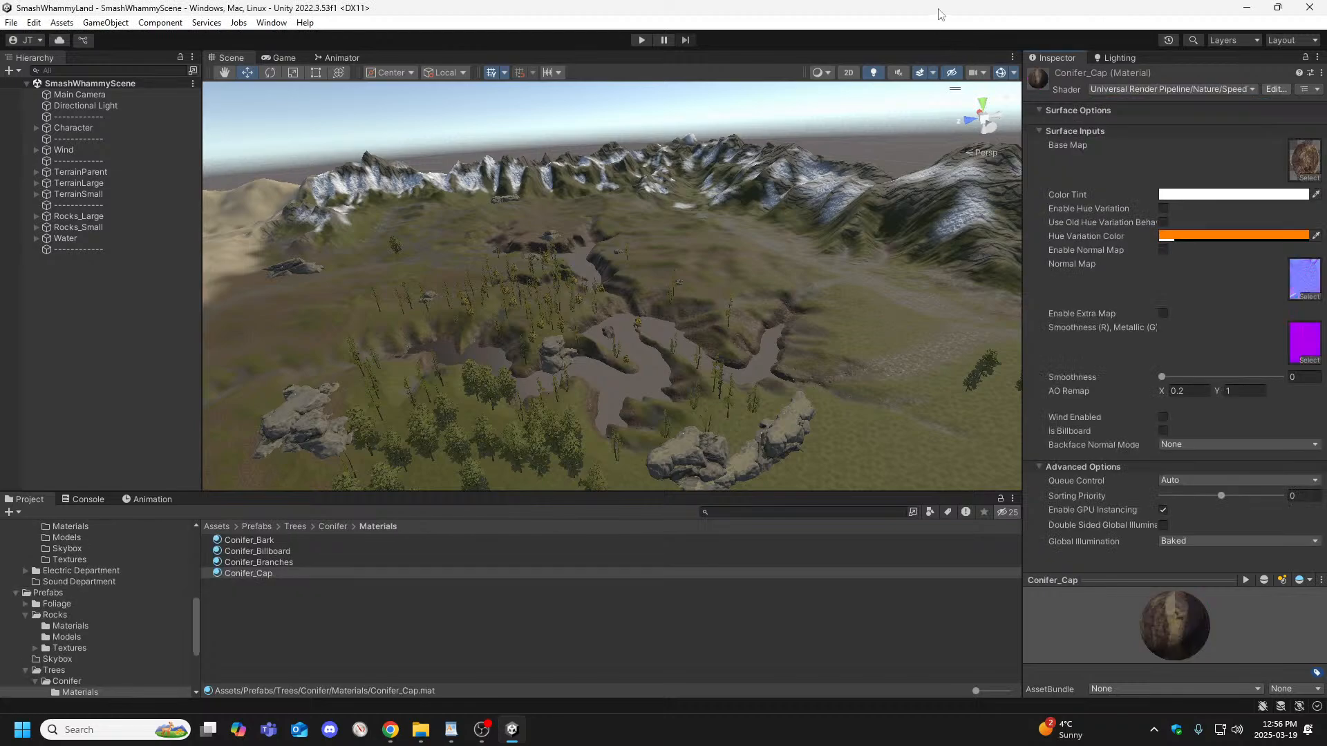
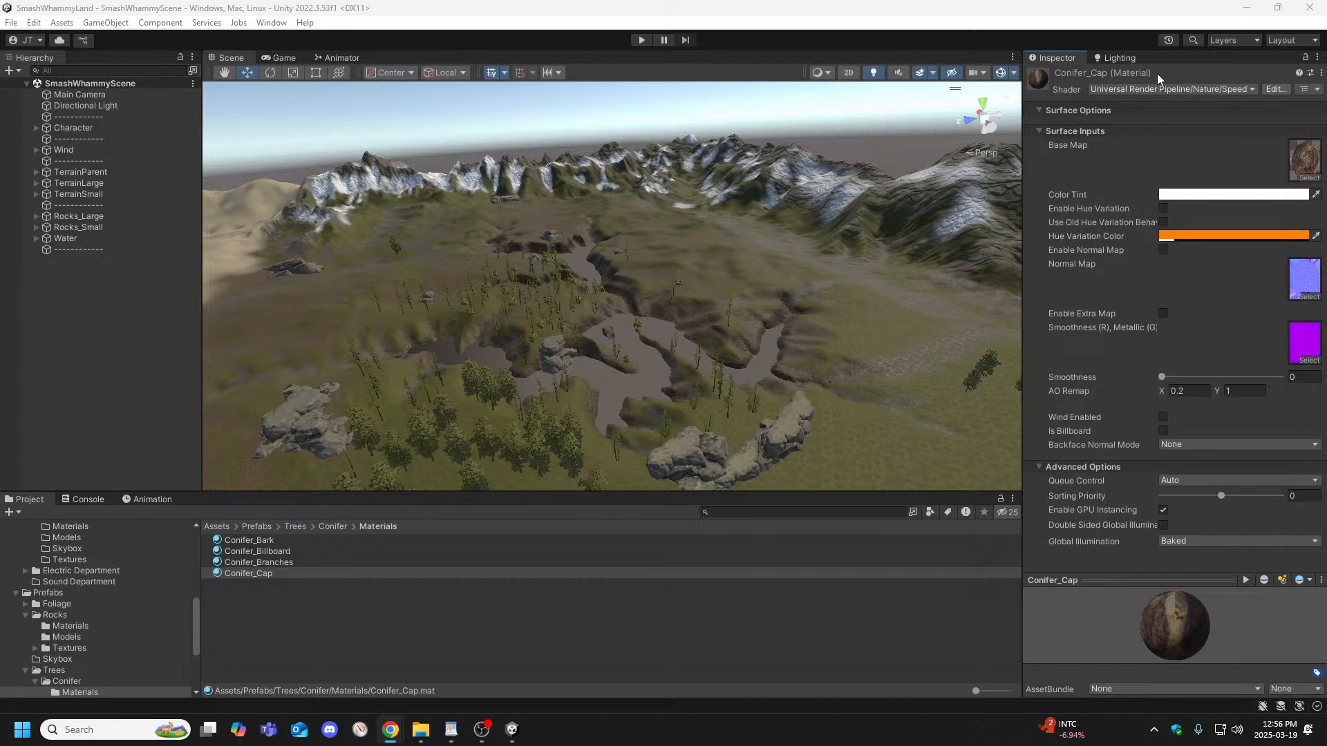
# Widen the Inspector to read the Conifer_Cap material's full shader name, and restore the Custom Default layout.
pyautogui.click(1248, 90)
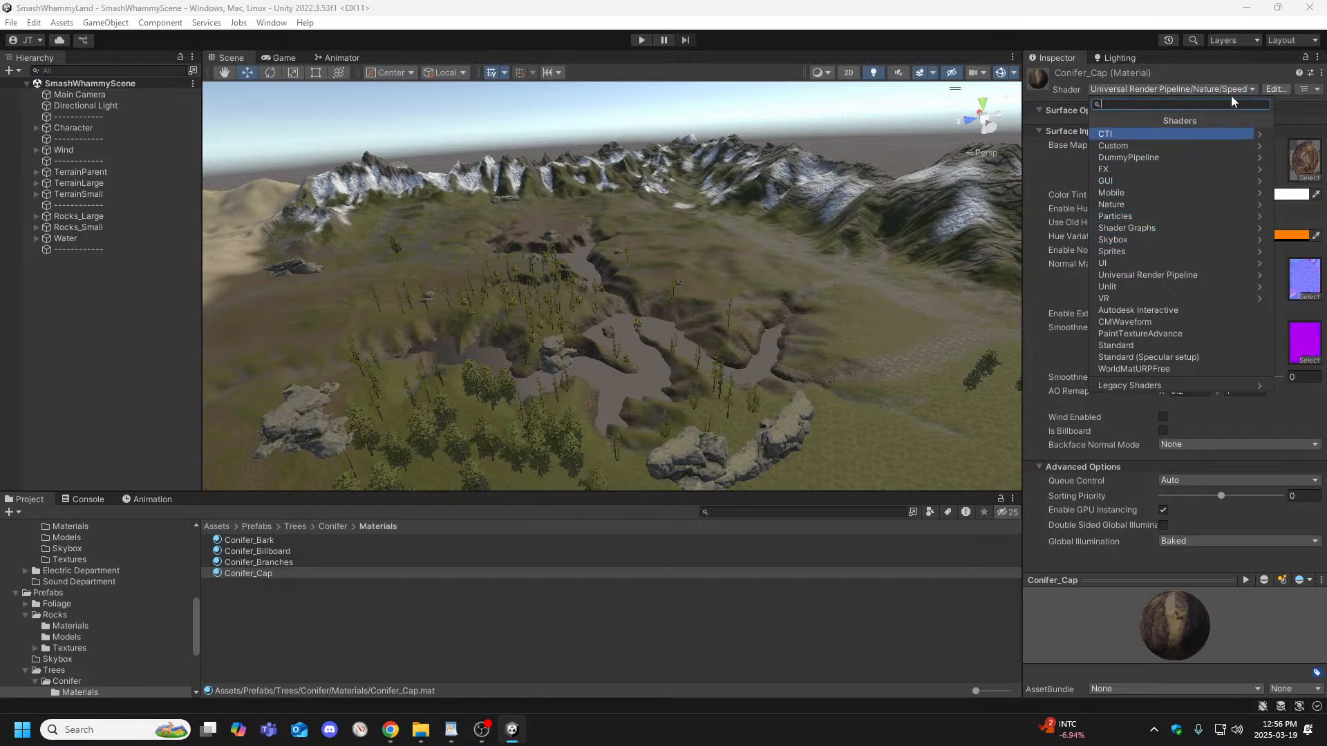
pyautogui.moveTo(1020, 216); pyautogui.dragTo(910, 216)
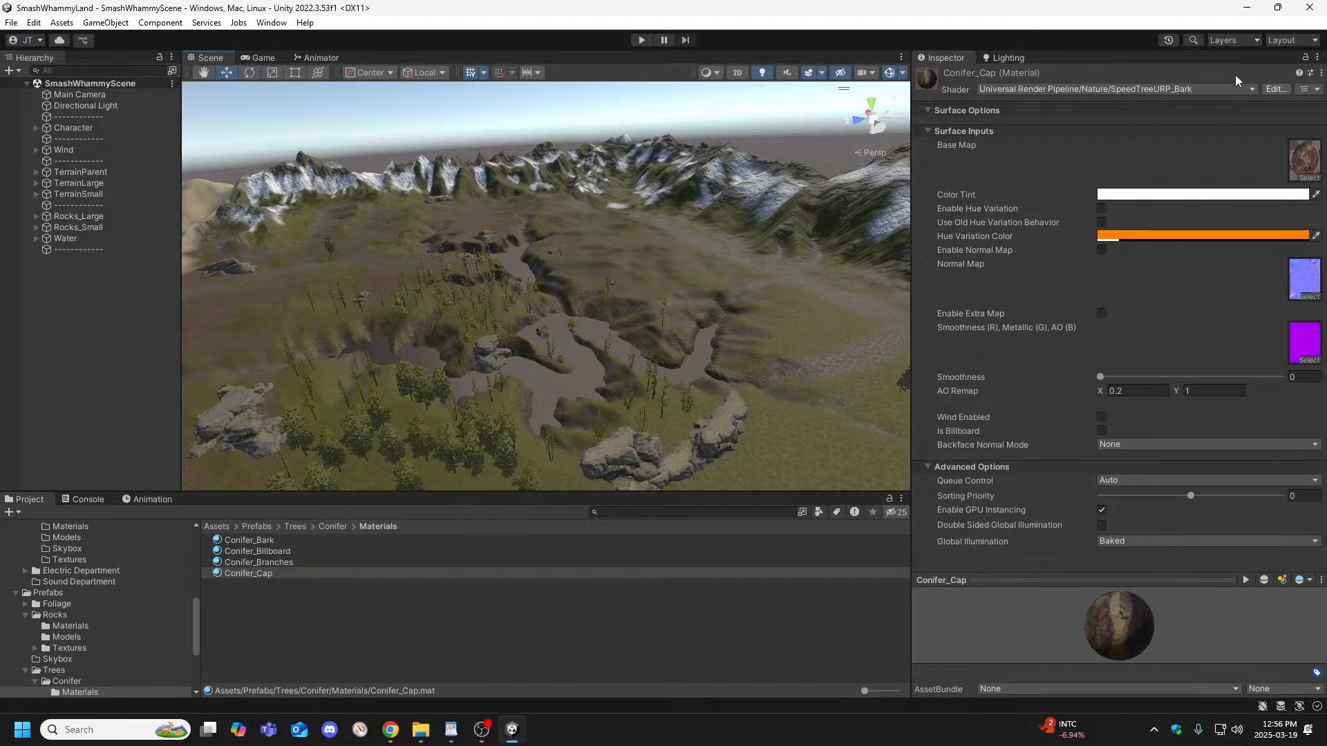
pyautogui.click(1291, 40)
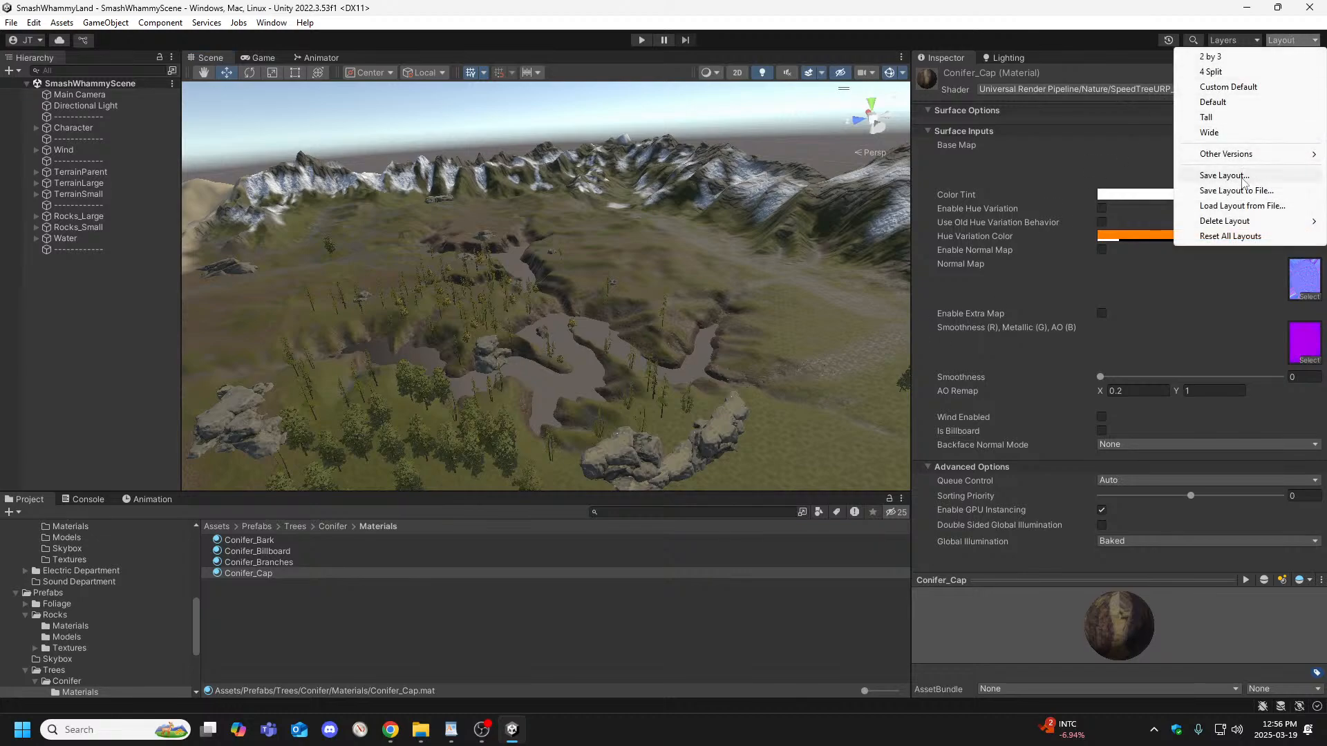
pyautogui.click(1228, 86)
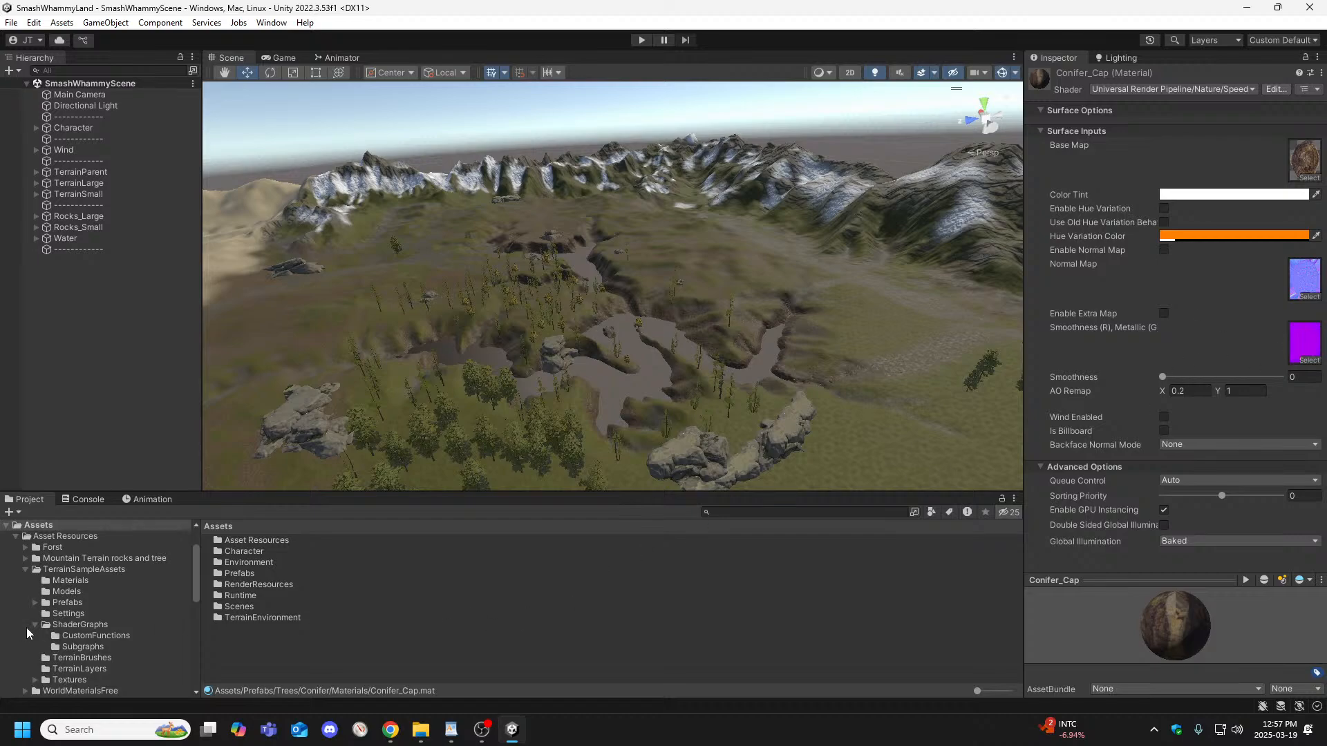
# Set the shader of the Fern material in the TerrainSampleAssets Materials folder to Nature/Tree Soft Occlusion Leaves.
pyautogui.click(80, 581)
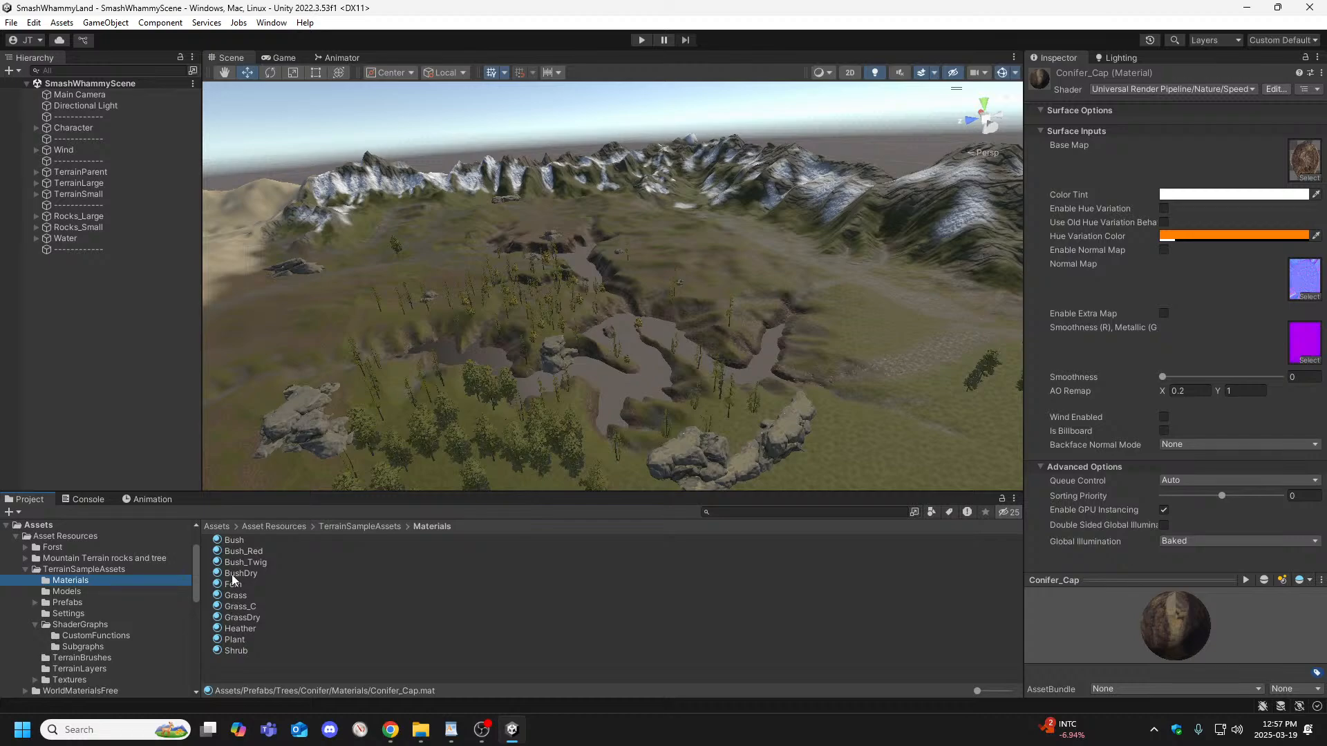
pyautogui.click(230, 585)
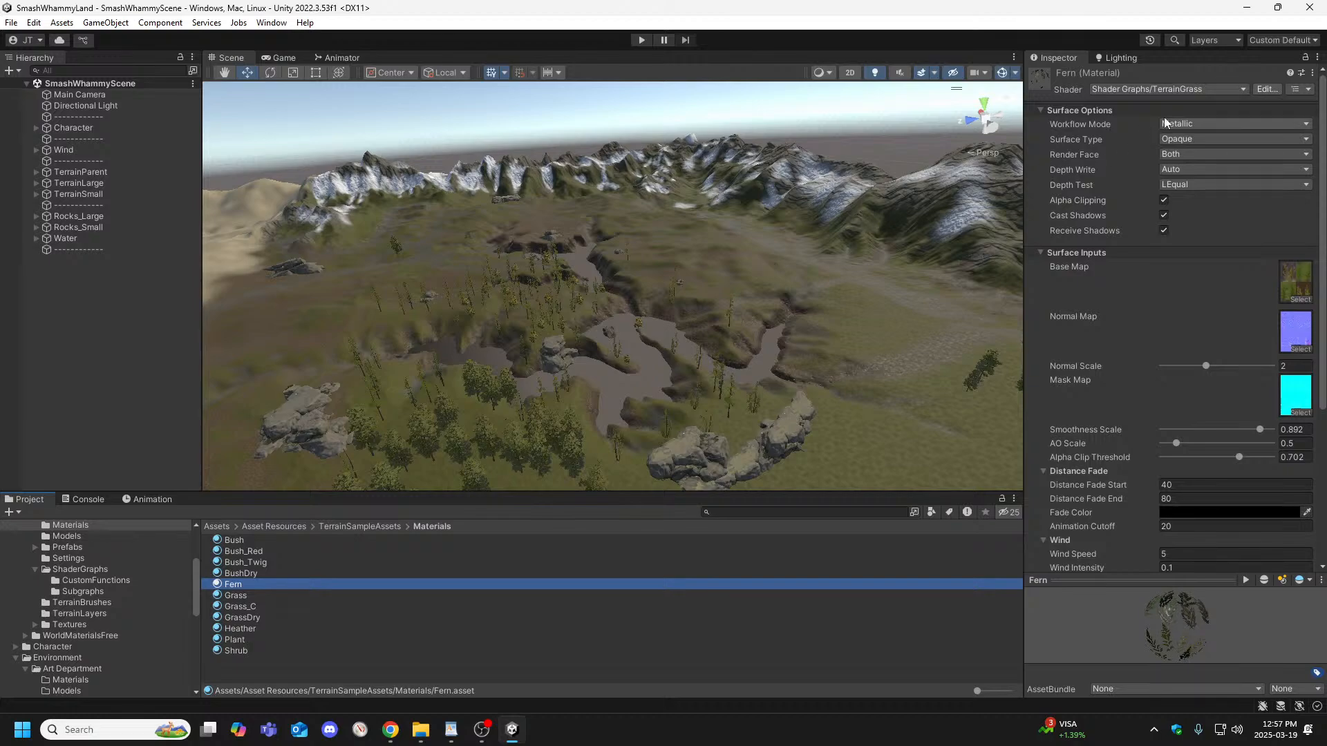
pyautogui.click(1202, 90)
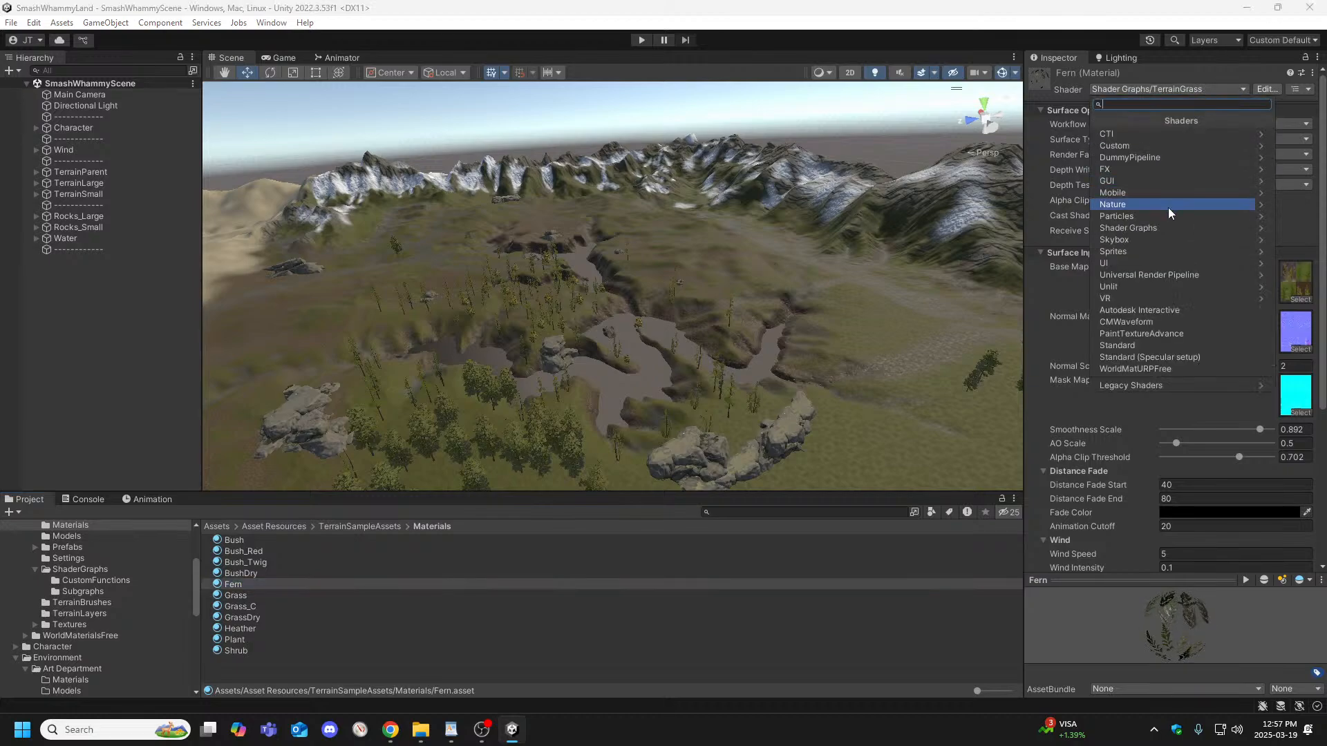
pyautogui.click(1161, 226)
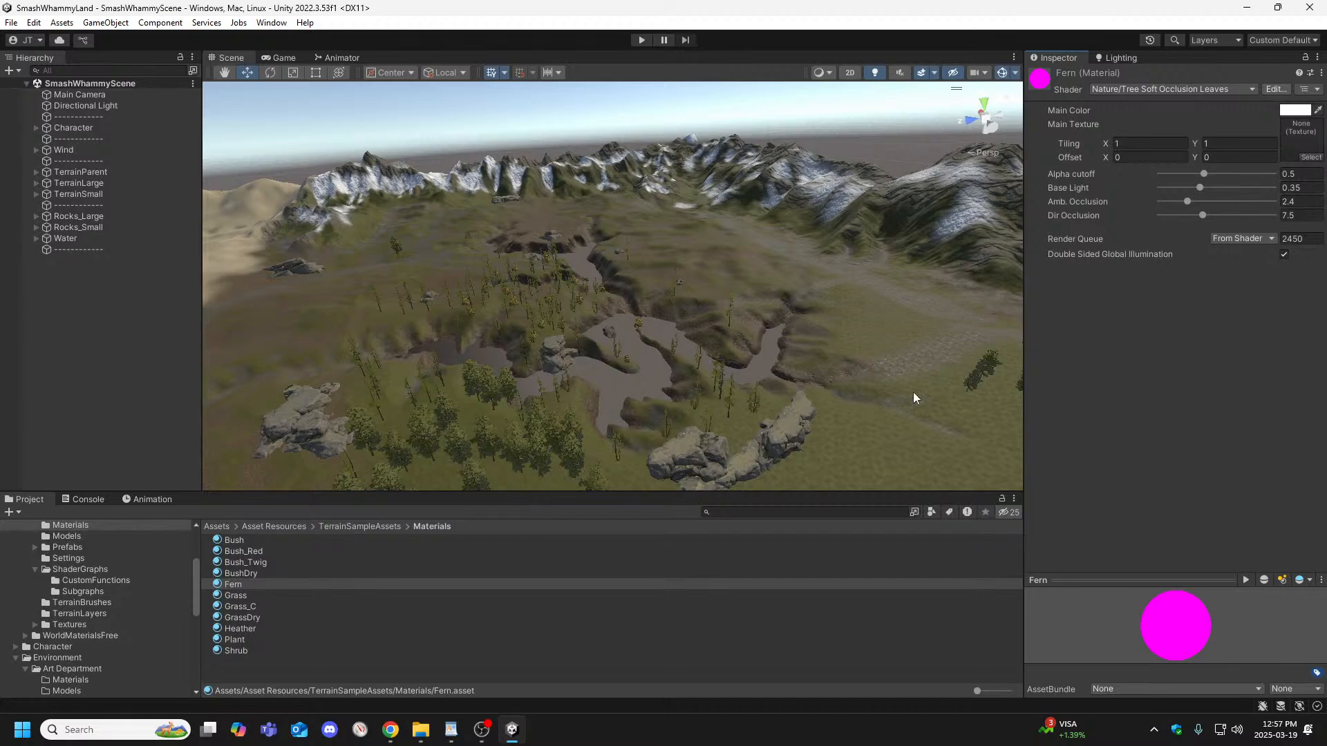
# Look through the Details, Terrain and Heightmaps texture folders of TerrainSampleAssets, ending in Details.
pyautogui.click(81, 621)
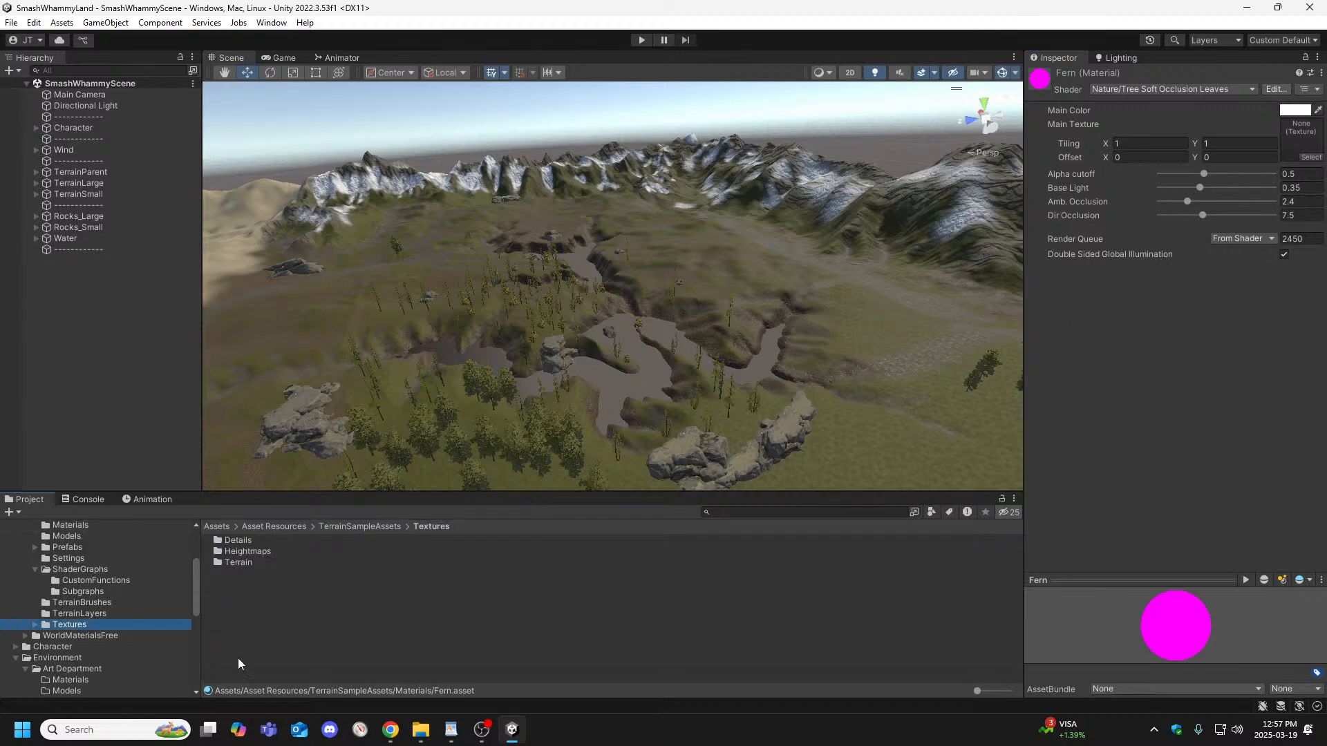
pyautogui.click(35, 625)
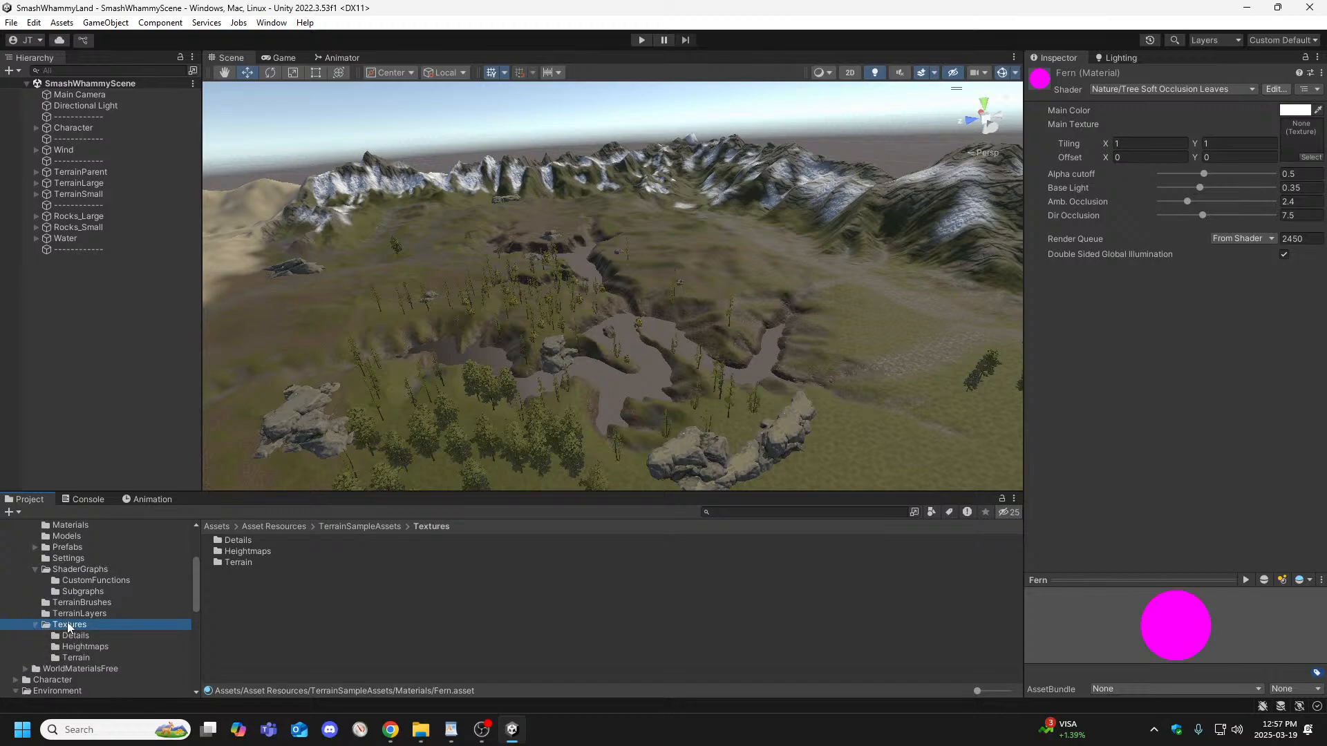
pyautogui.click(78, 636)
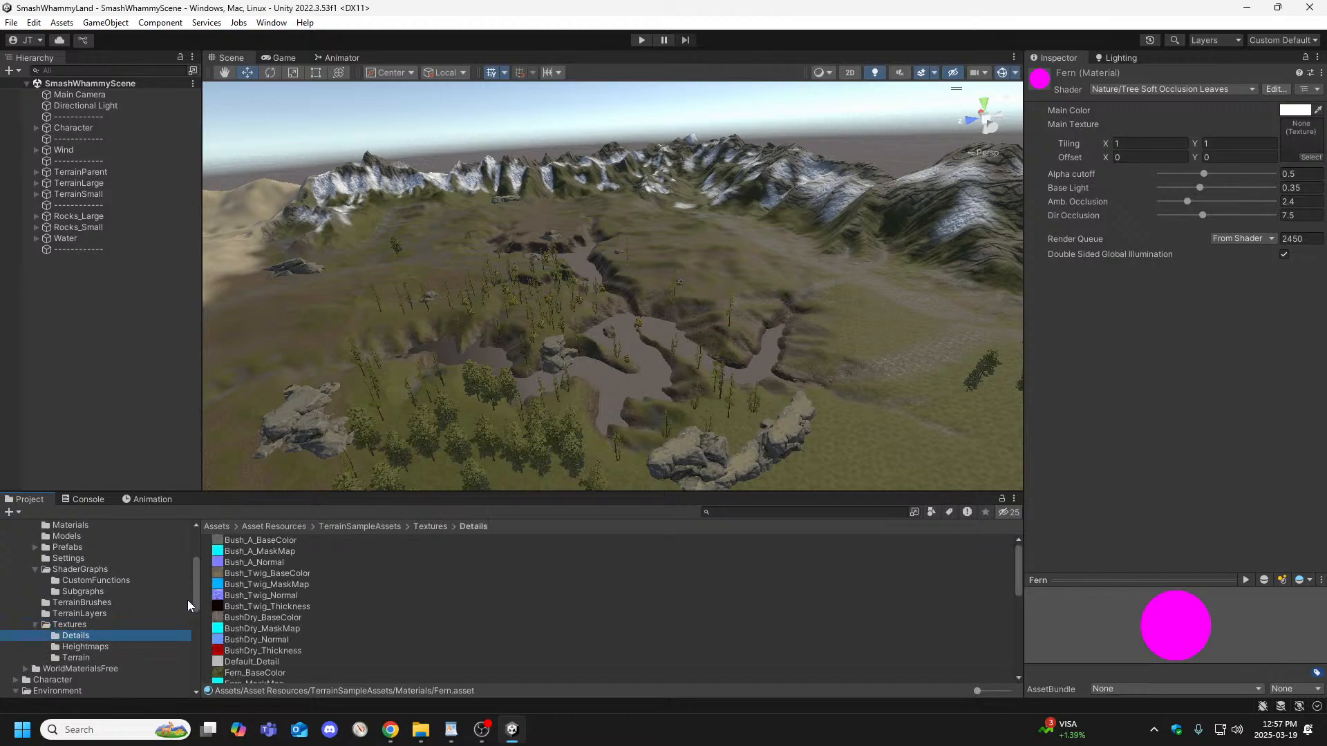
pyautogui.moveTo(195, 594); pyautogui.dragTo(193, 607)
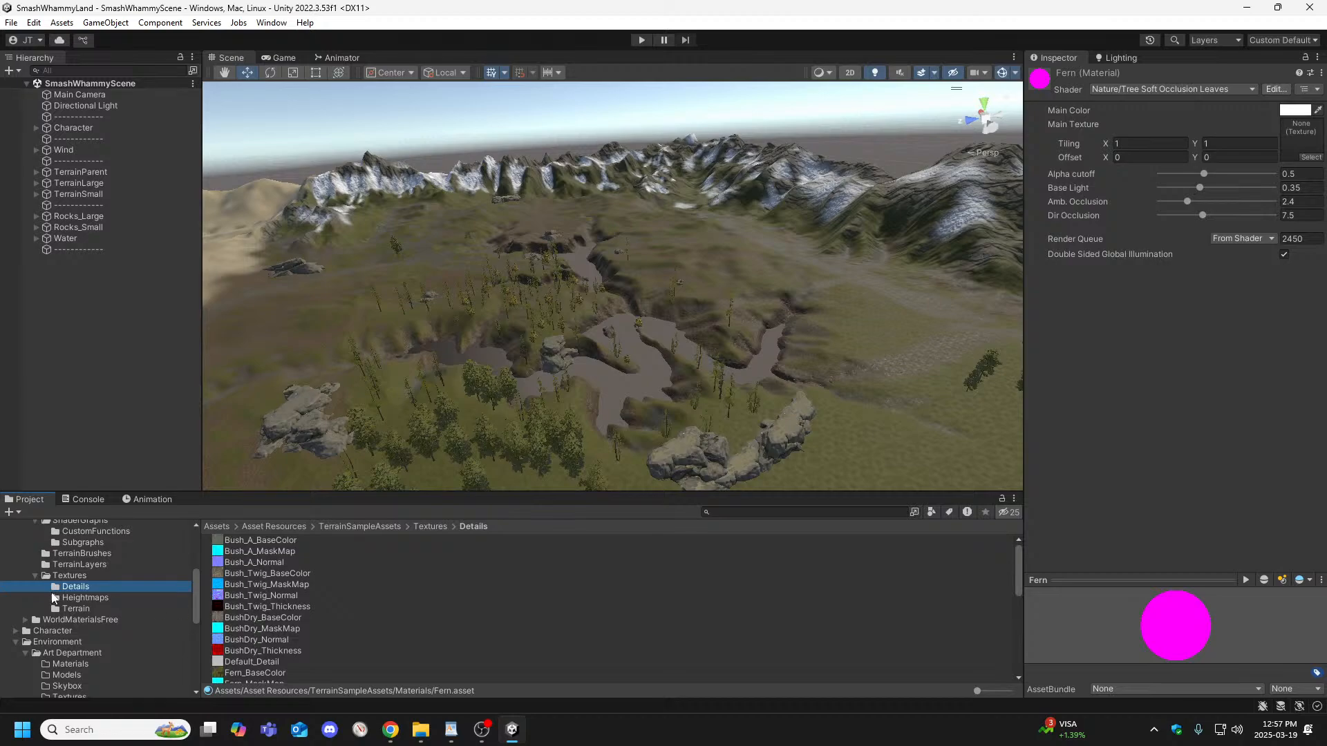
pyautogui.click(89, 609)
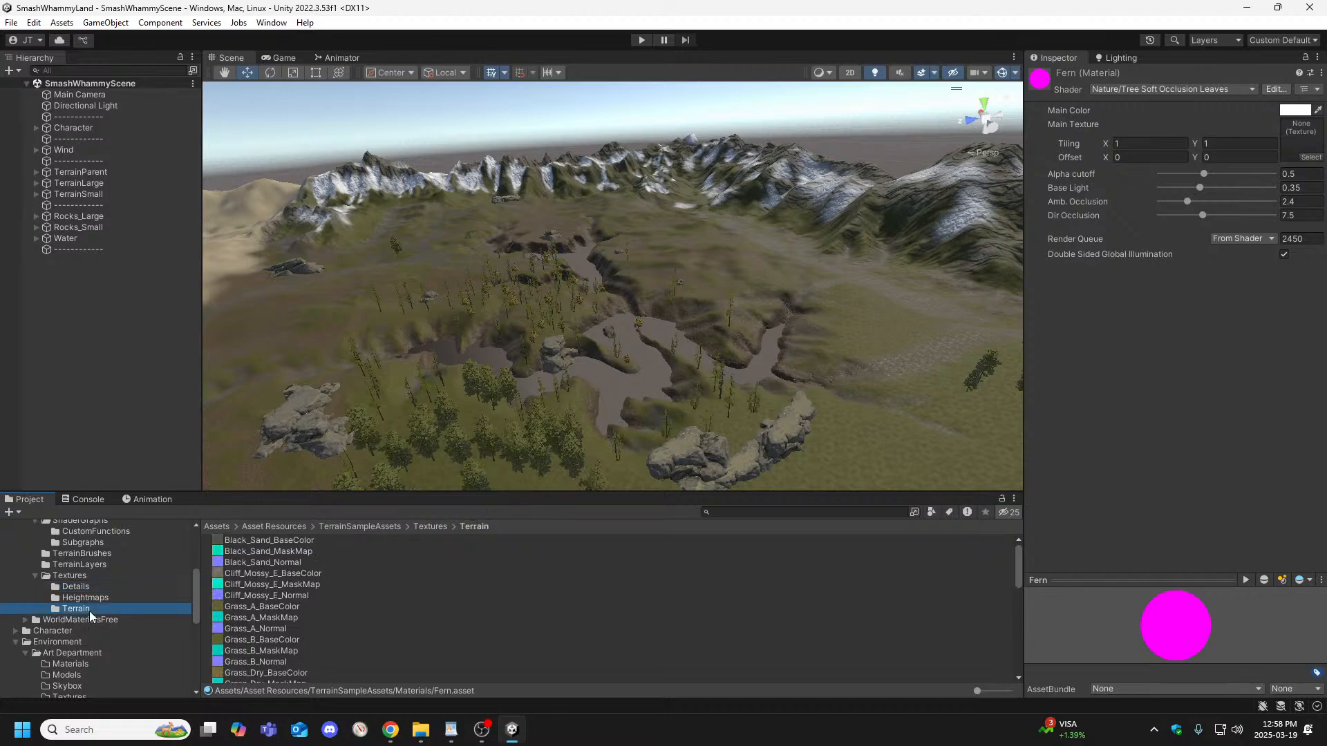
pyautogui.click(101, 598)
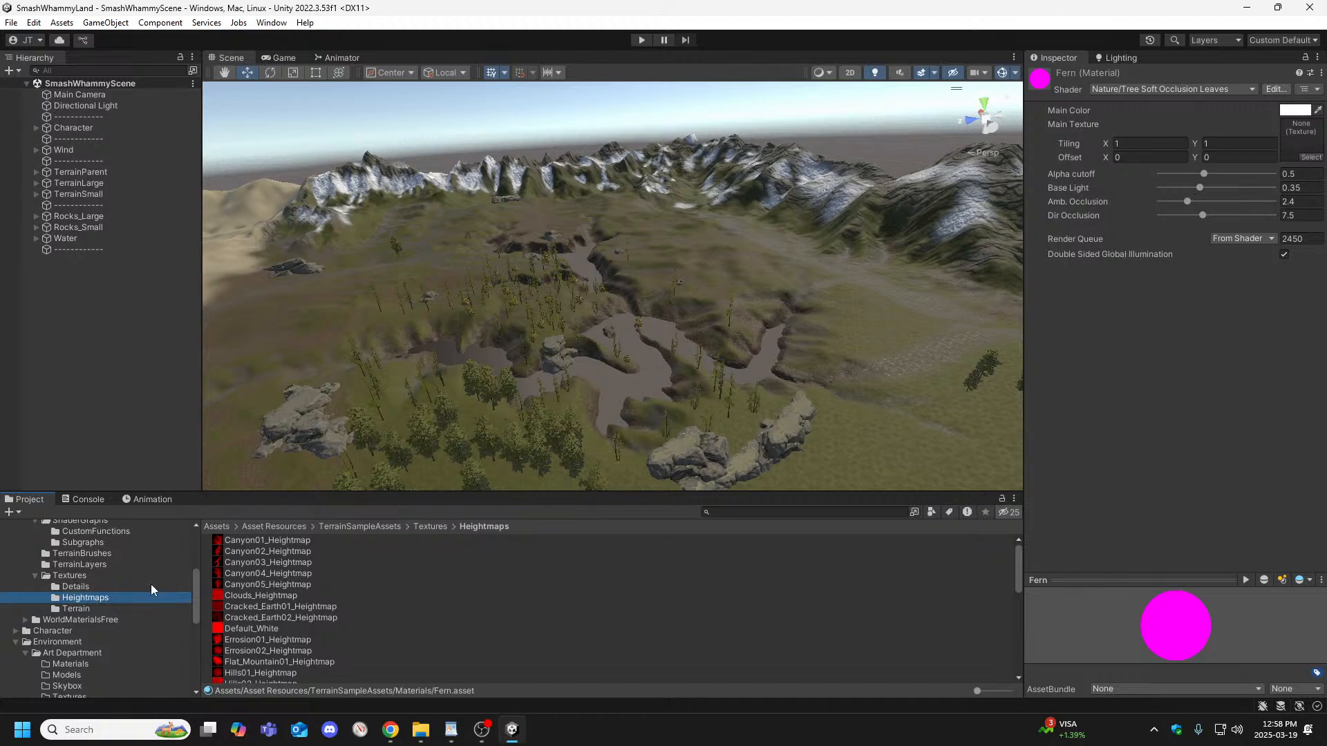
pyautogui.press('Up')
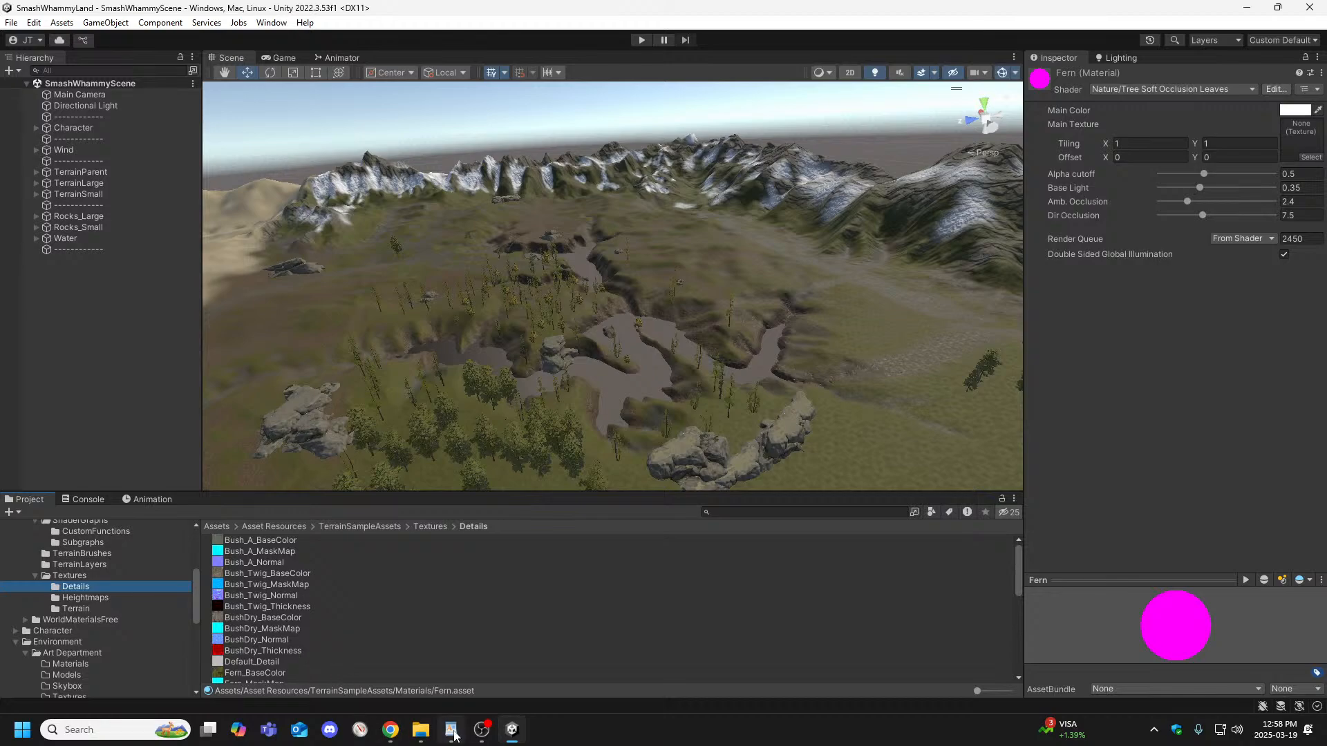
# Switch to the browser to review the forum post's solution steps, and return to the Unity project.
pyautogui.moveTo(390, 730)
pyautogui.click(452, 663)
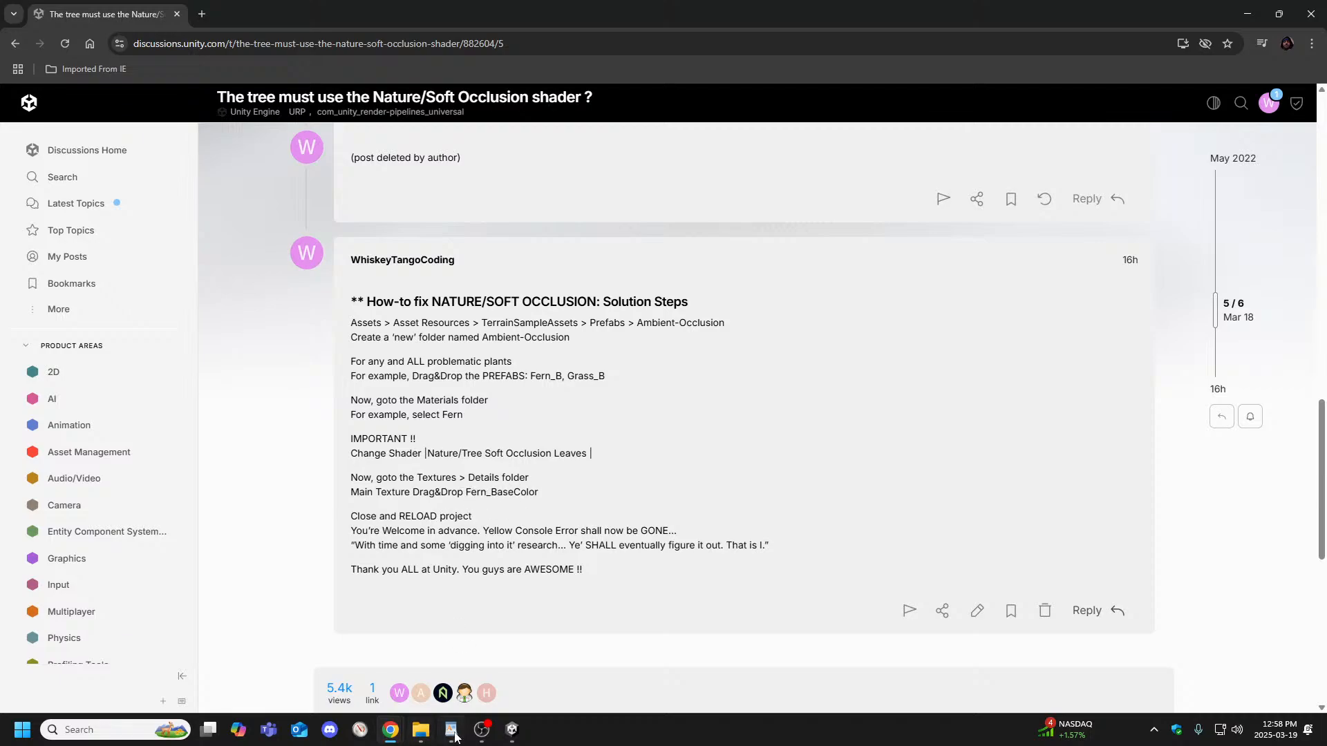
pyautogui.moveTo(460, 740)
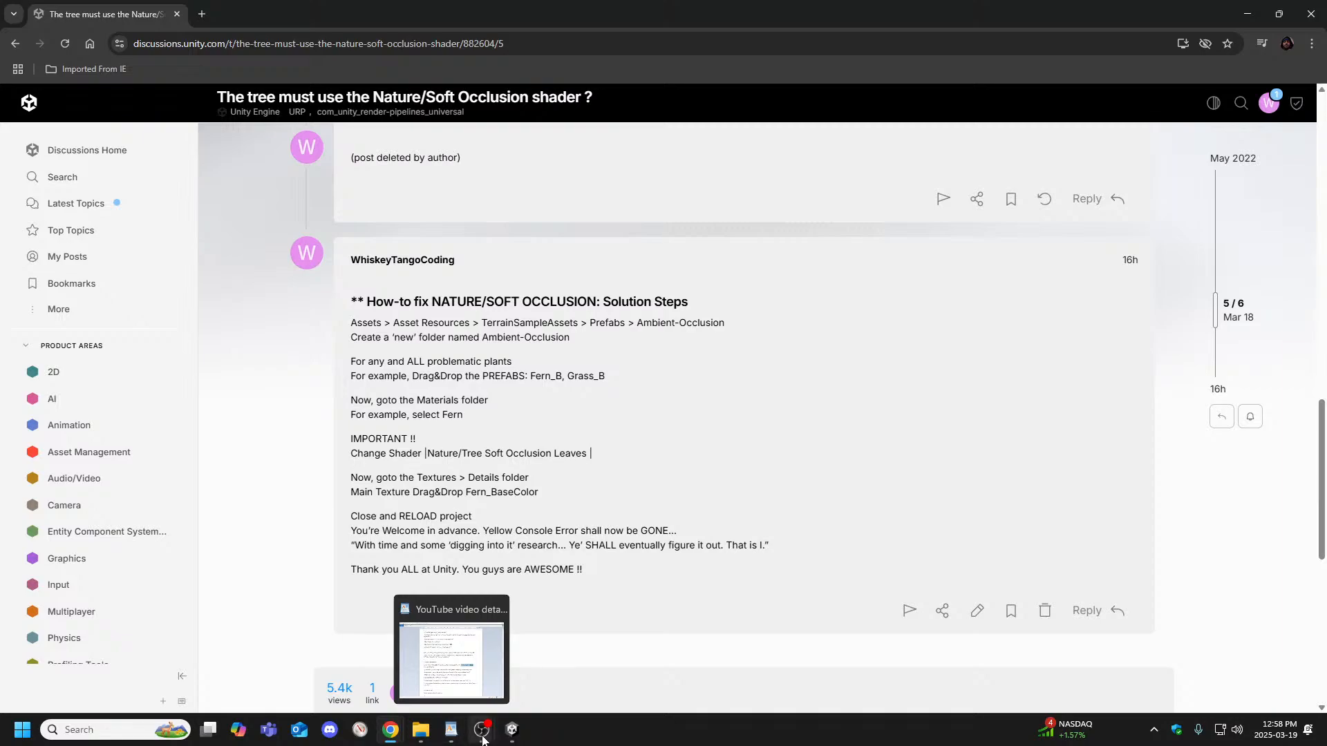
pyautogui.click(496, 682)
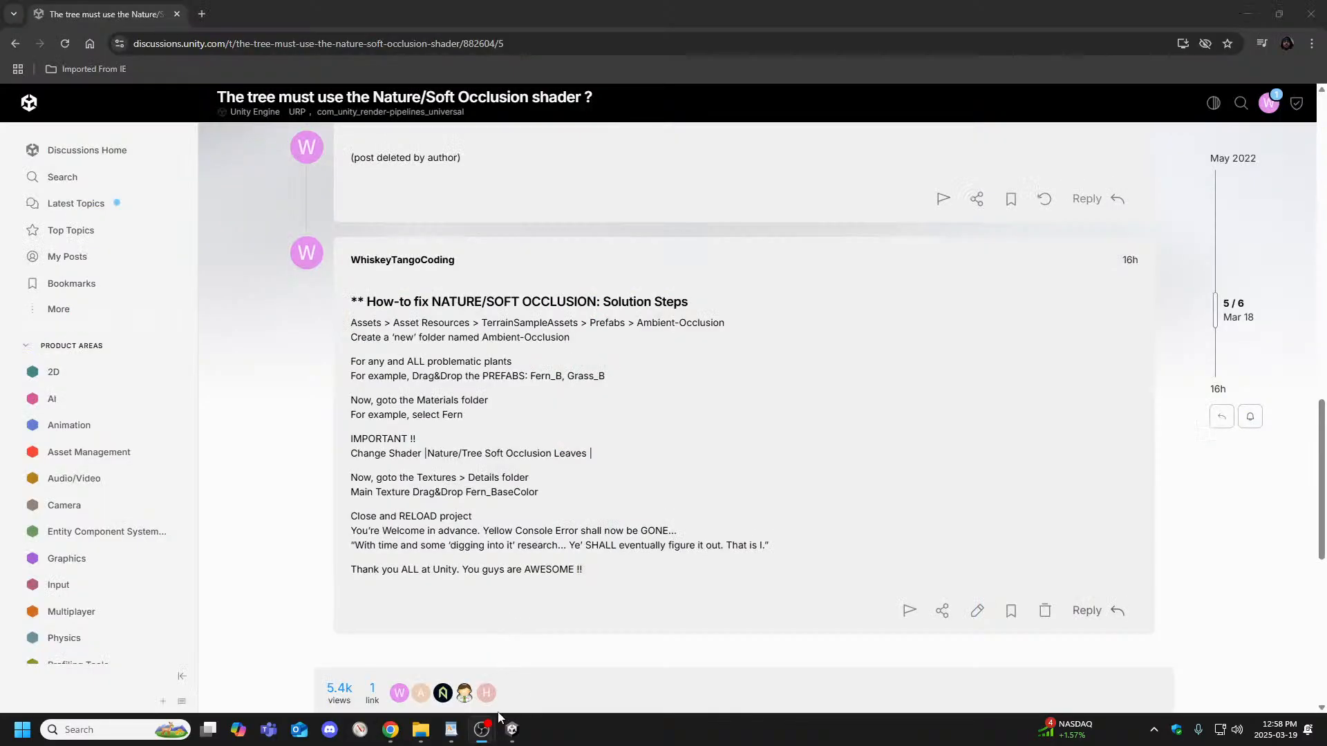
pyautogui.click(516, 734)
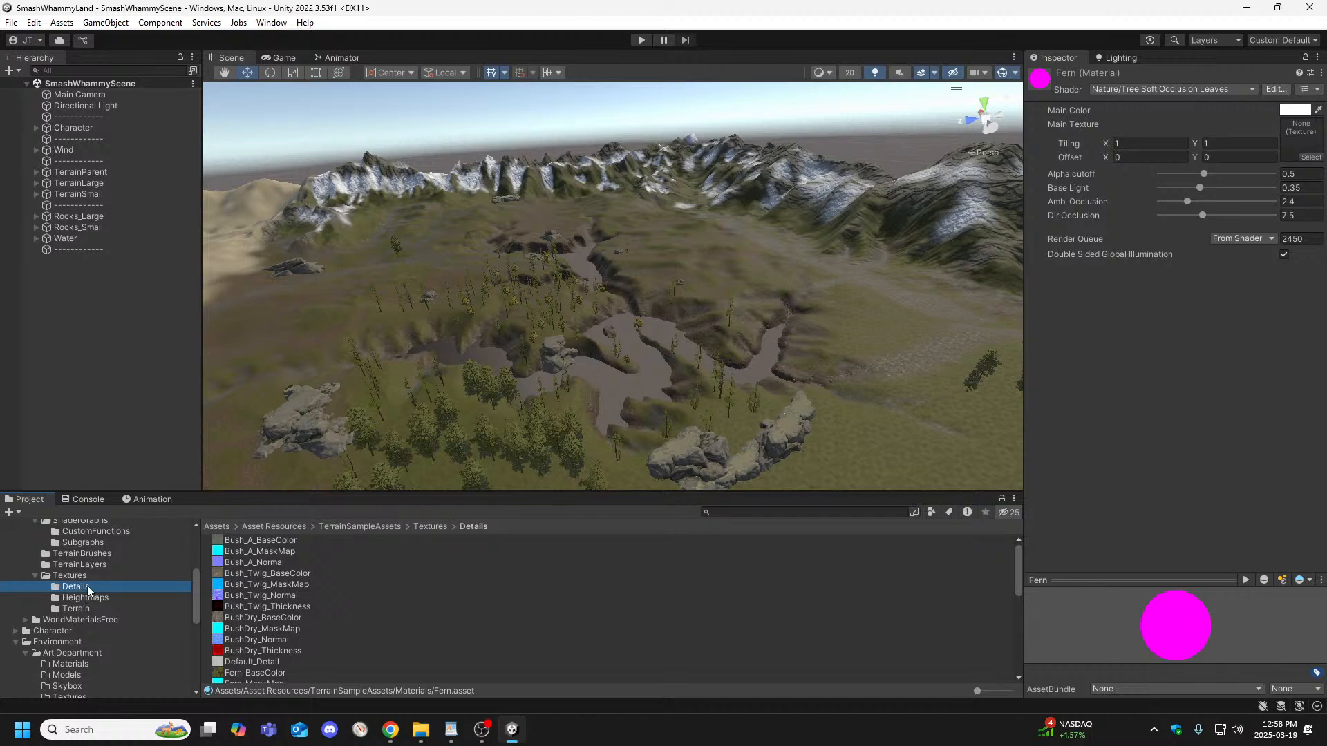
# Inspect the Fern_BaseColor texture in the Details folder, and reselect the Fern material in the Materials folder.
pyautogui.scroll(-2, 254, 629)
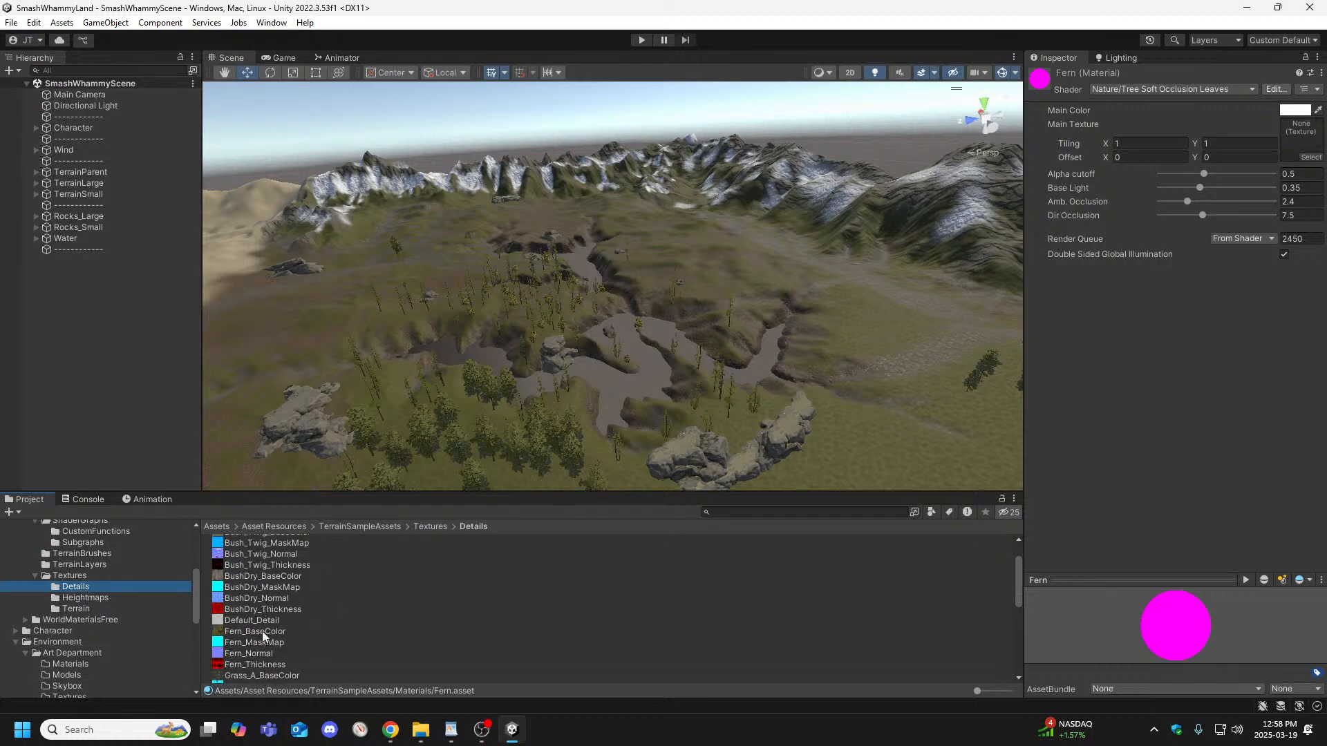
pyautogui.click(260, 632)
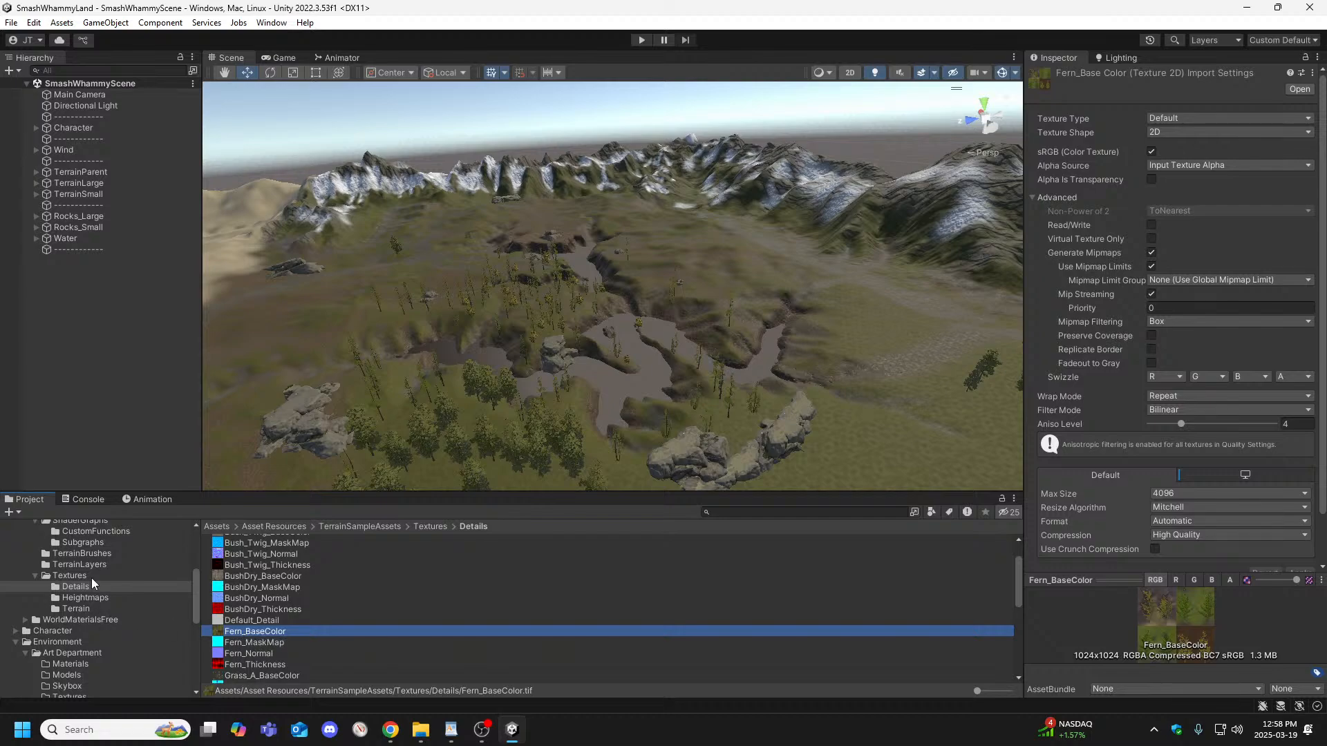
pyautogui.scroll(2, 91, 580)
pyautogui.scroll(2, 93, 582)
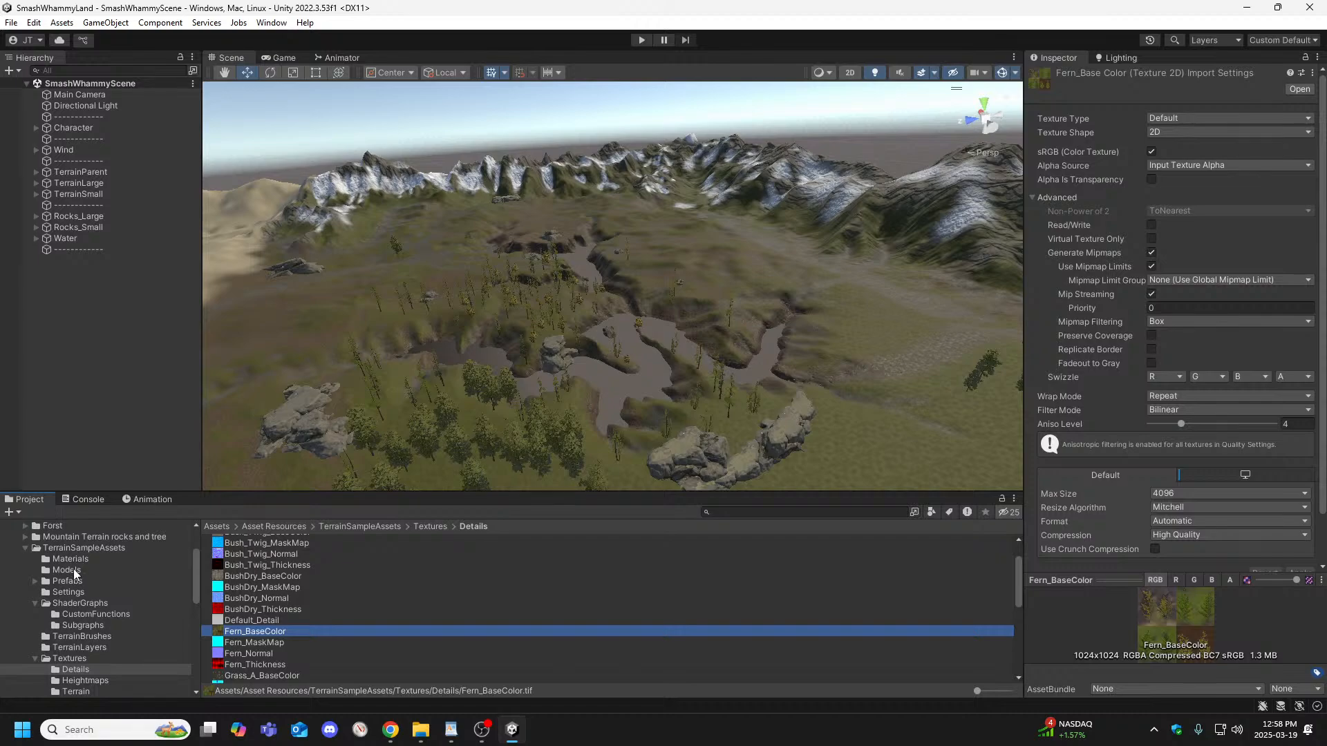
pyautogui.click(75, 557)
pyautogui.click(241, 585)
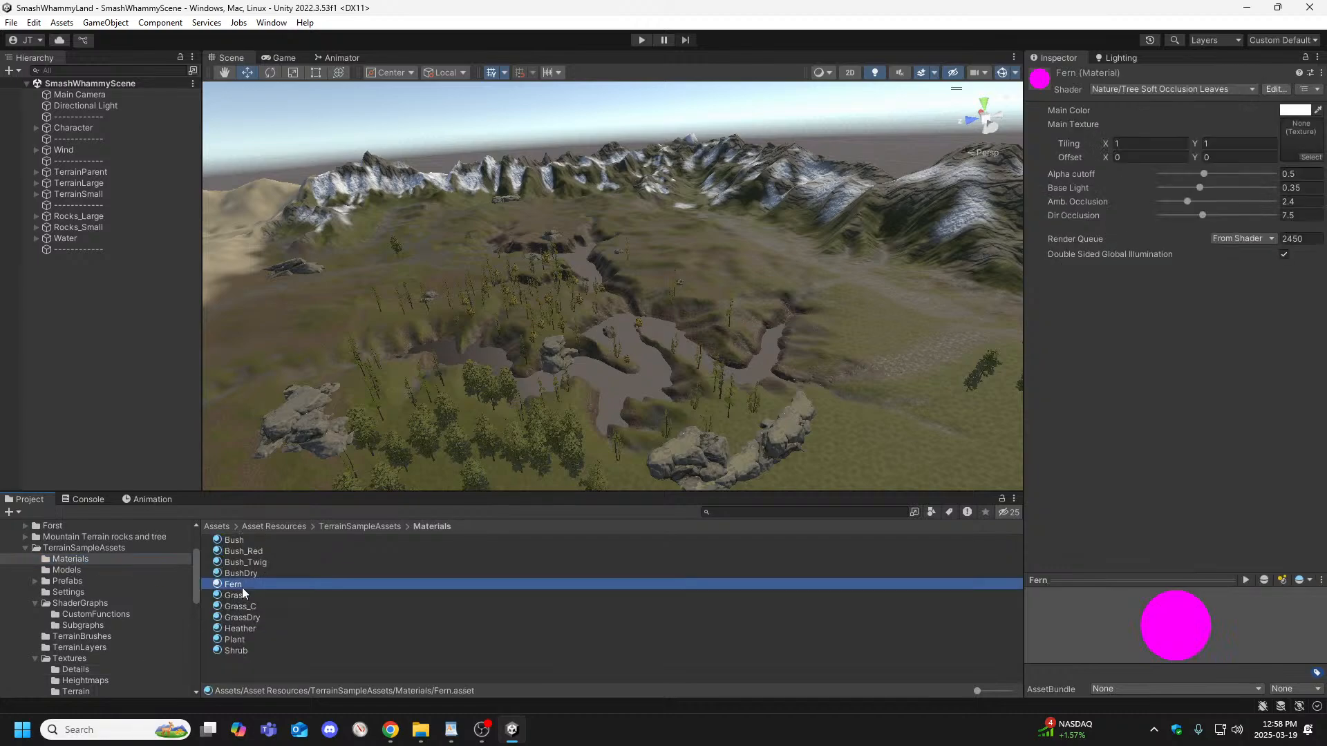
# Find Fern_BaseColor in the Details textures while keeping the Fern material's properties in the Inspector.
pyautogui.scroll(-4, 54, 662)
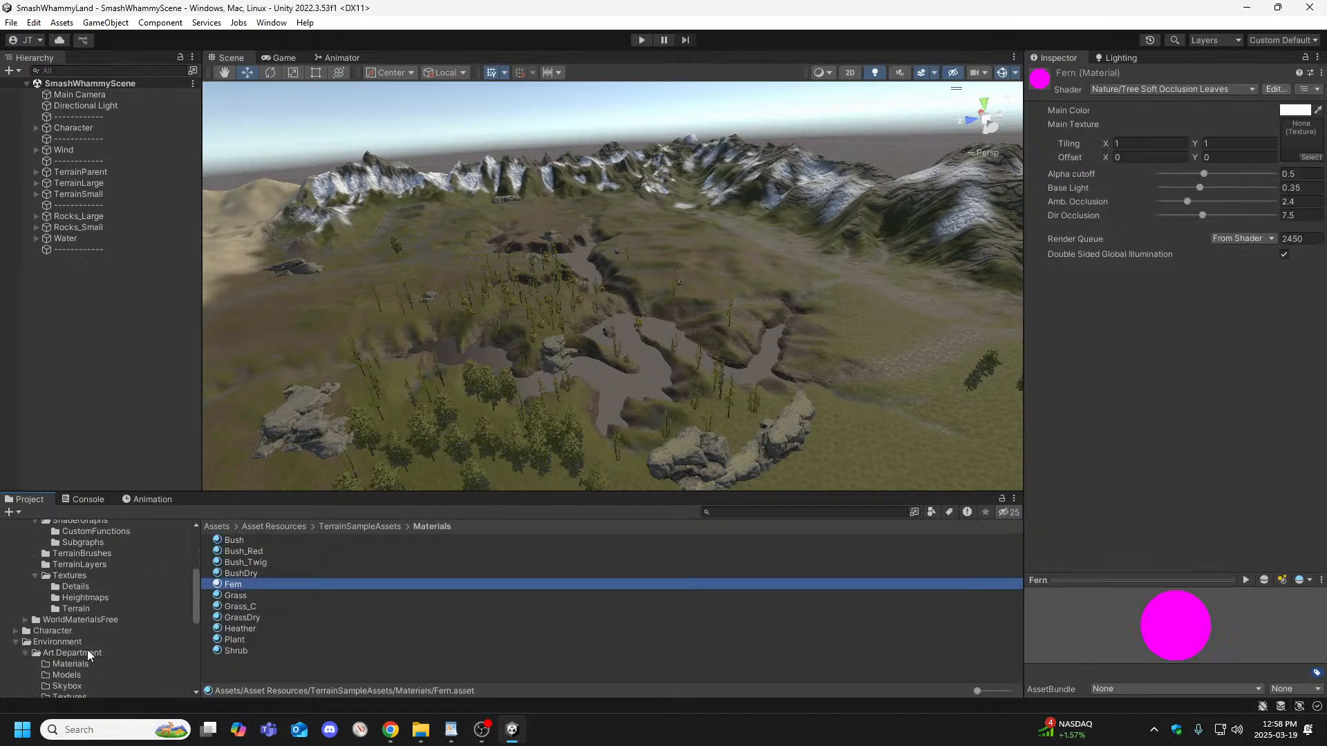
pyautogui.click(76, 587)
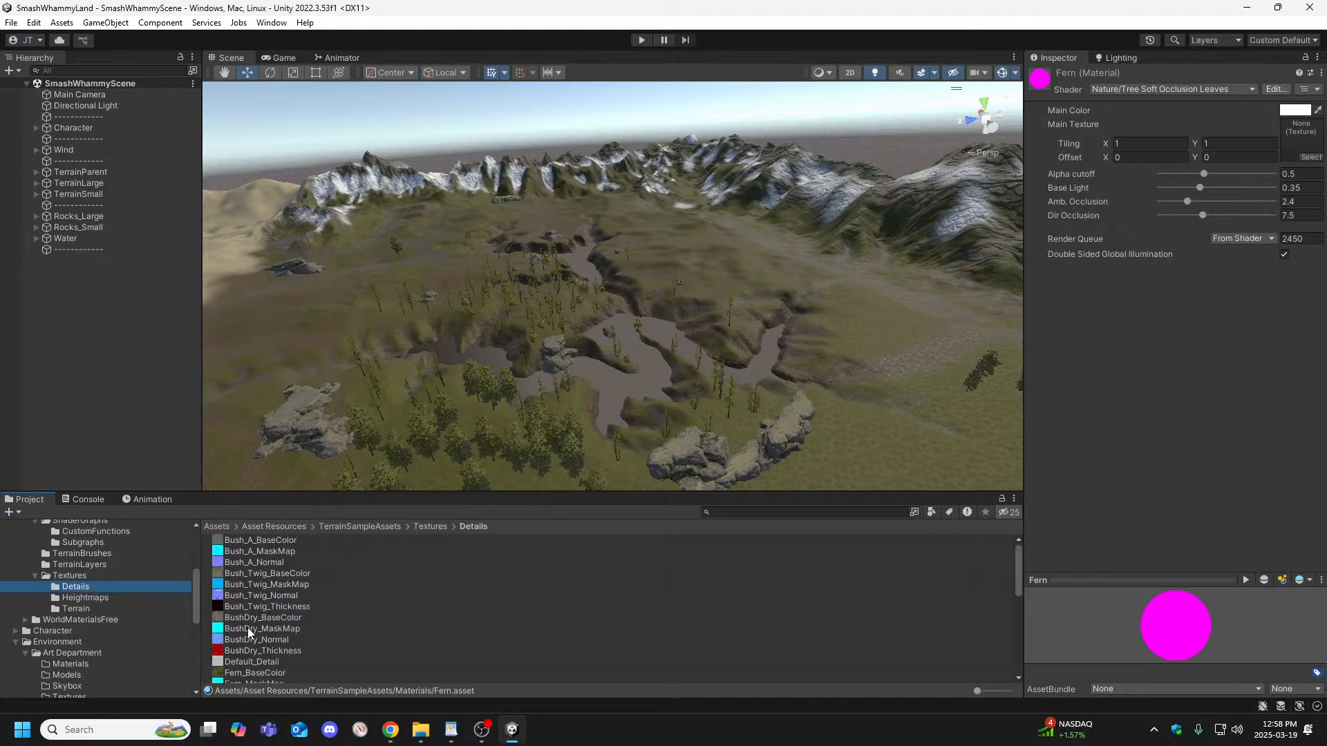
pyautogui.scroll(-3, 254, 644)
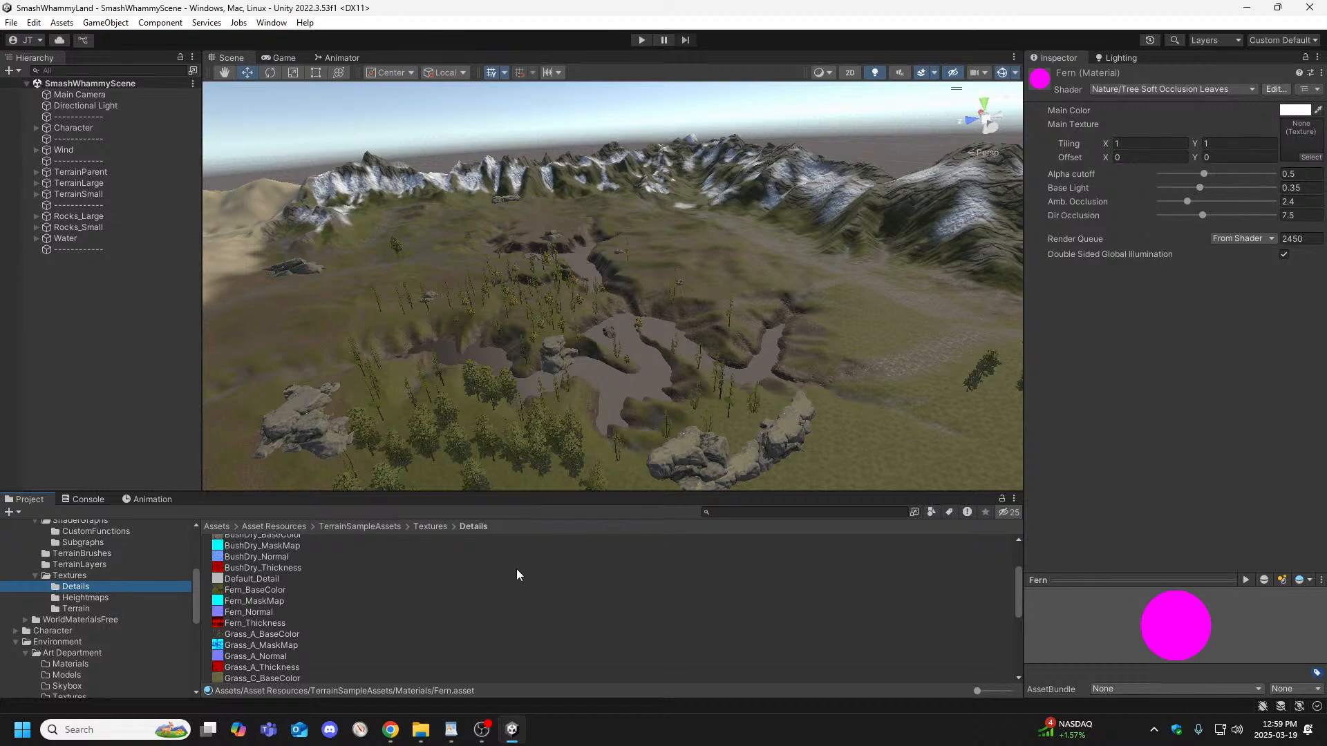
pyautogui.moveTo(390, 730)
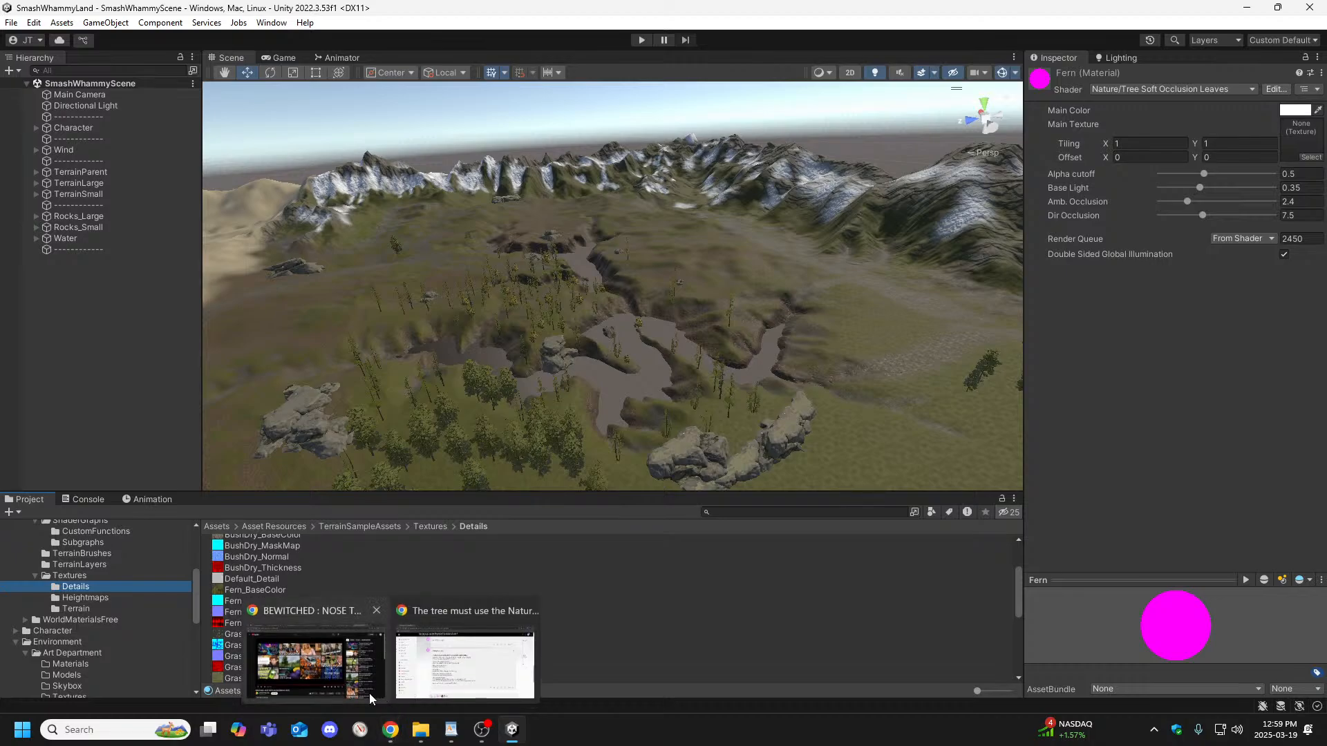
pyautogui.moveTo(434, 678)
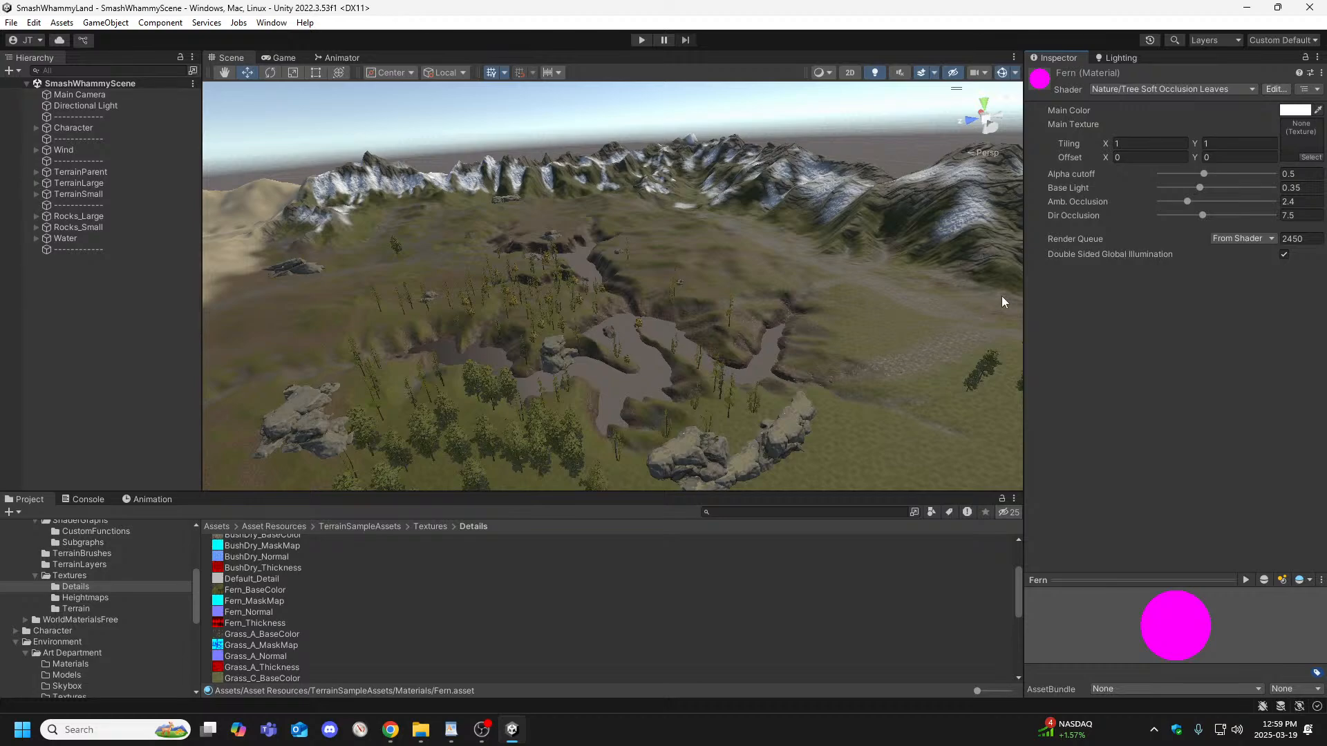
# Undo the Fern material's shader change.
pyautogui.hotkey('ctrl', 'z')
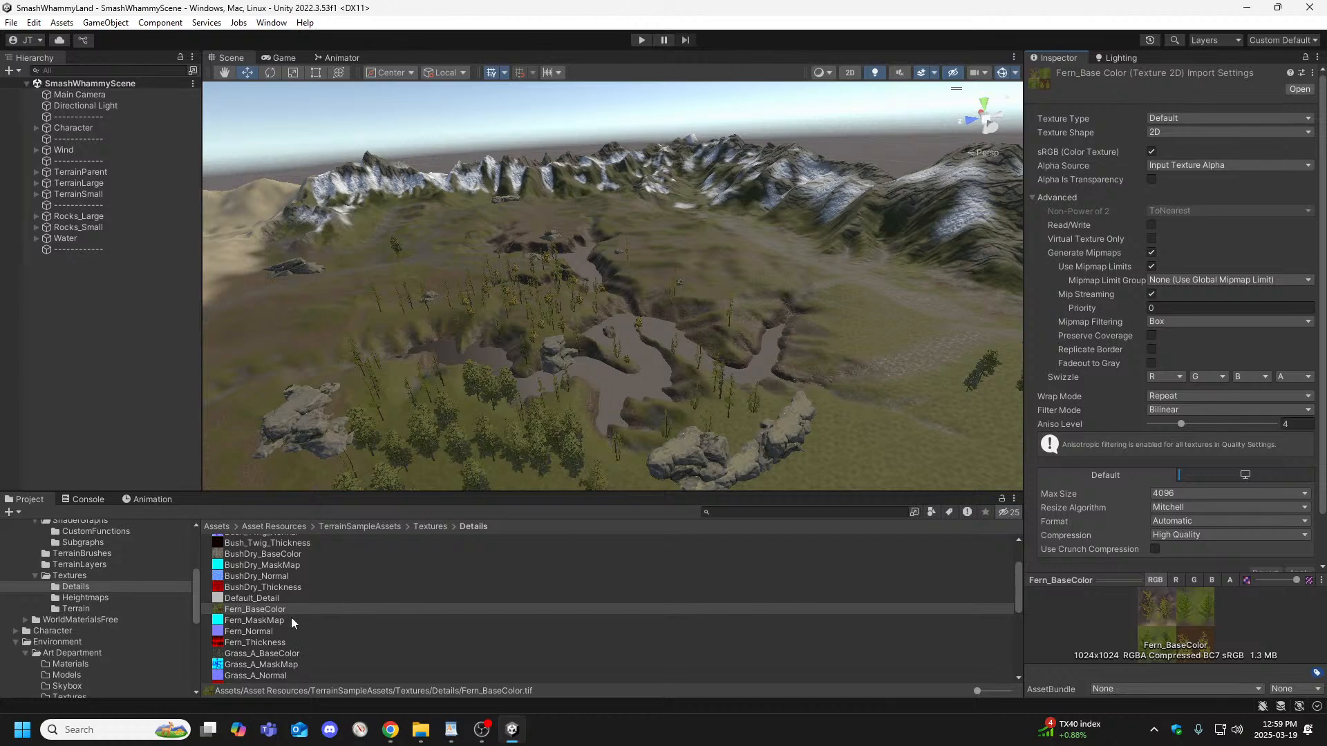
pyautogui.hotkey('ctrl', 'z')
pyautogui.hotkey('ctrl', 'z')
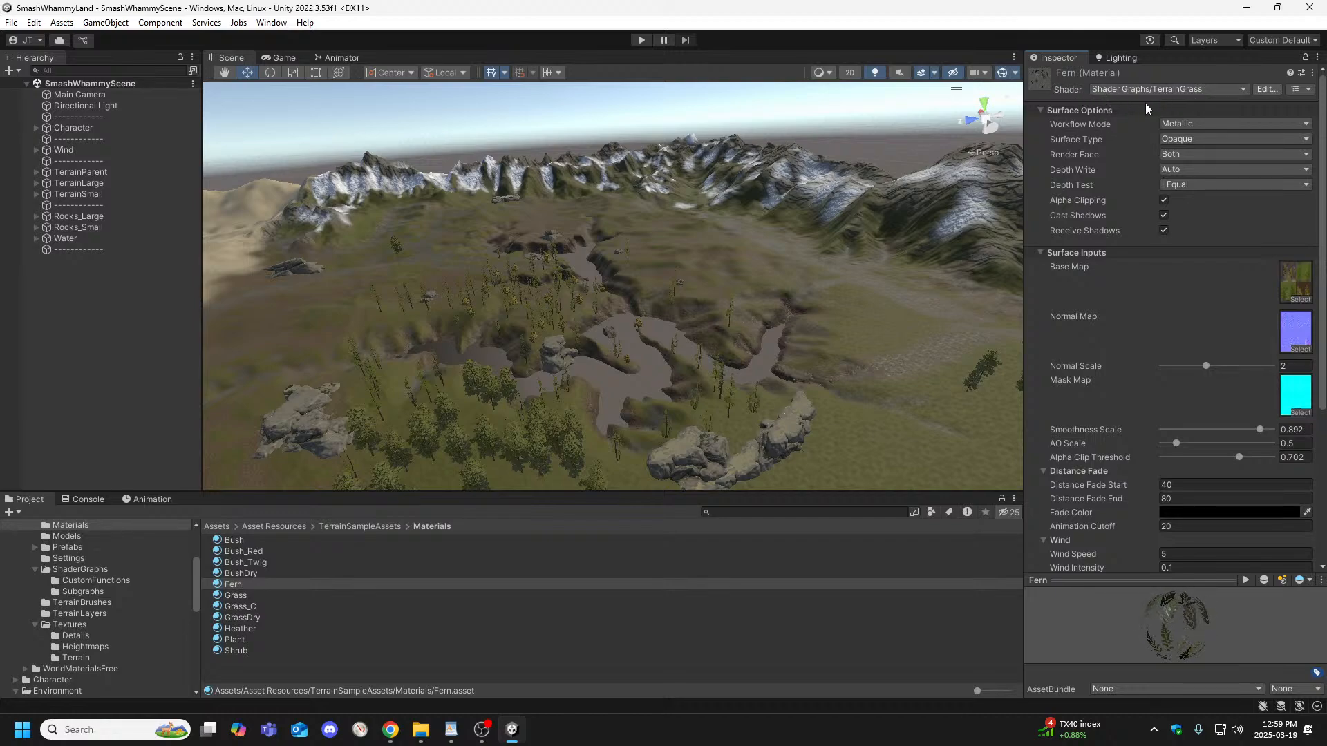
# Review the Fern material's shader choices and its surface, distance fade, wind and thickness settings.
pyautogui.click(1187, 91)
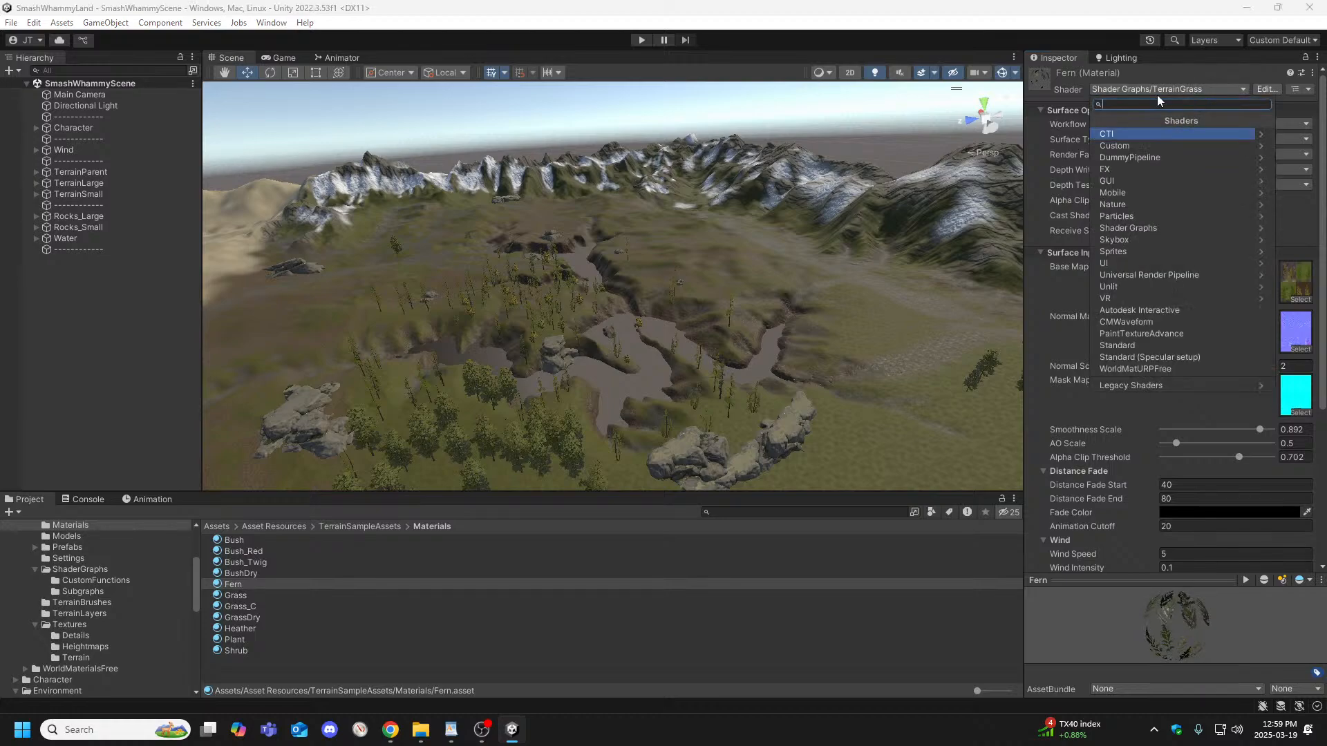
pyautogui.click(1286, 305)
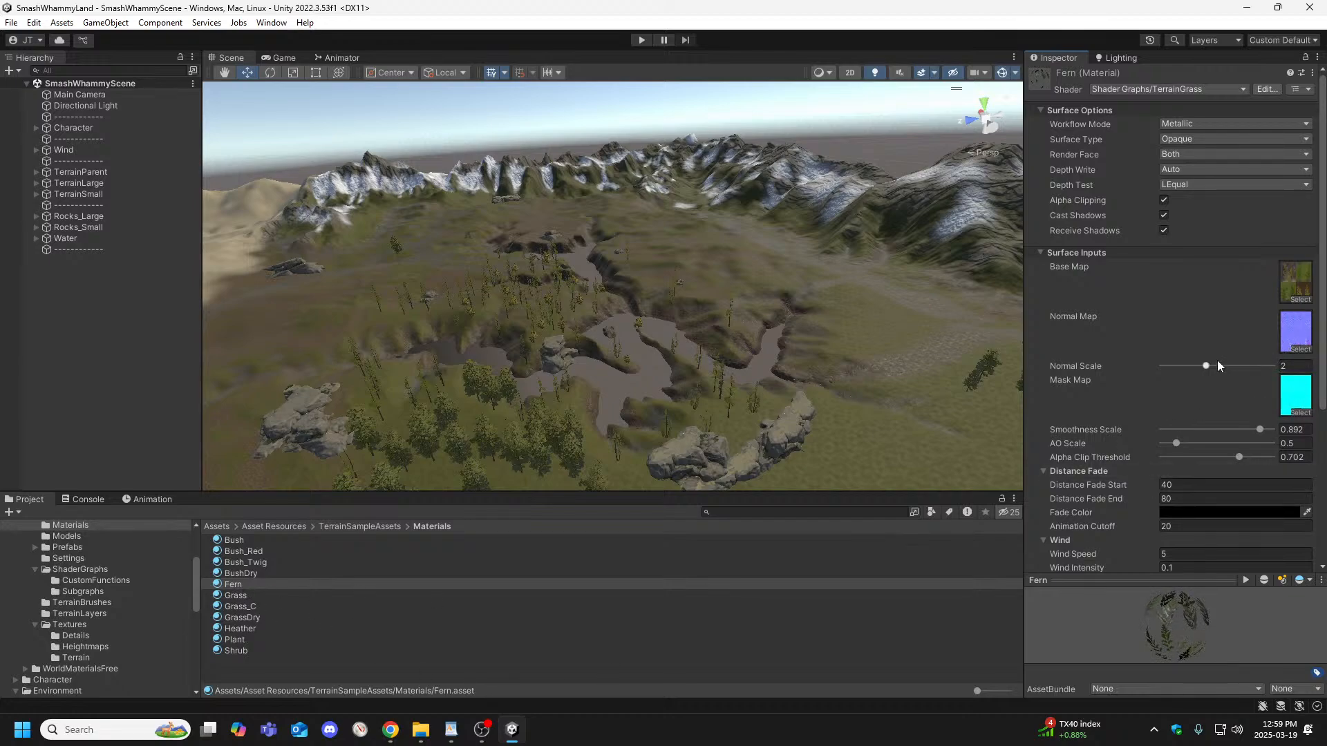
pyautogui.scroll(-3, 1188, 387)
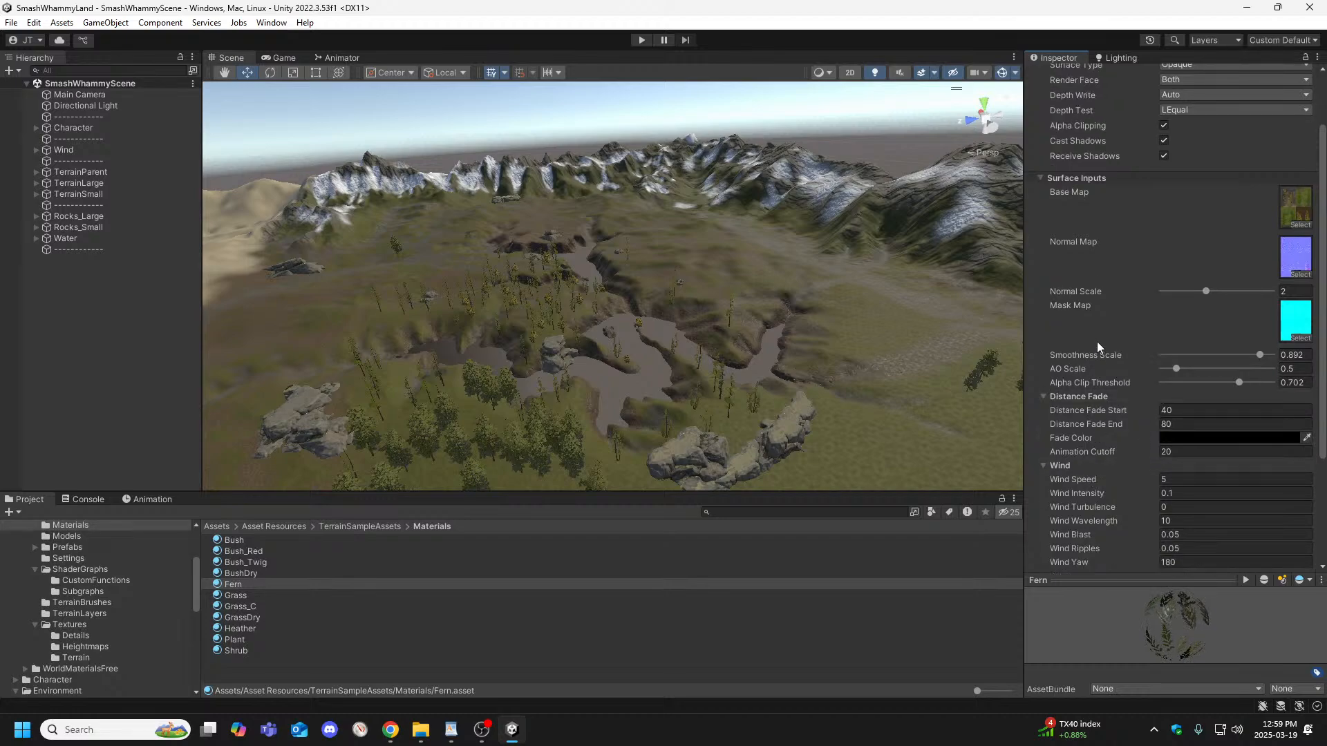
pyautogui.scroll(-6, 1145, 346)
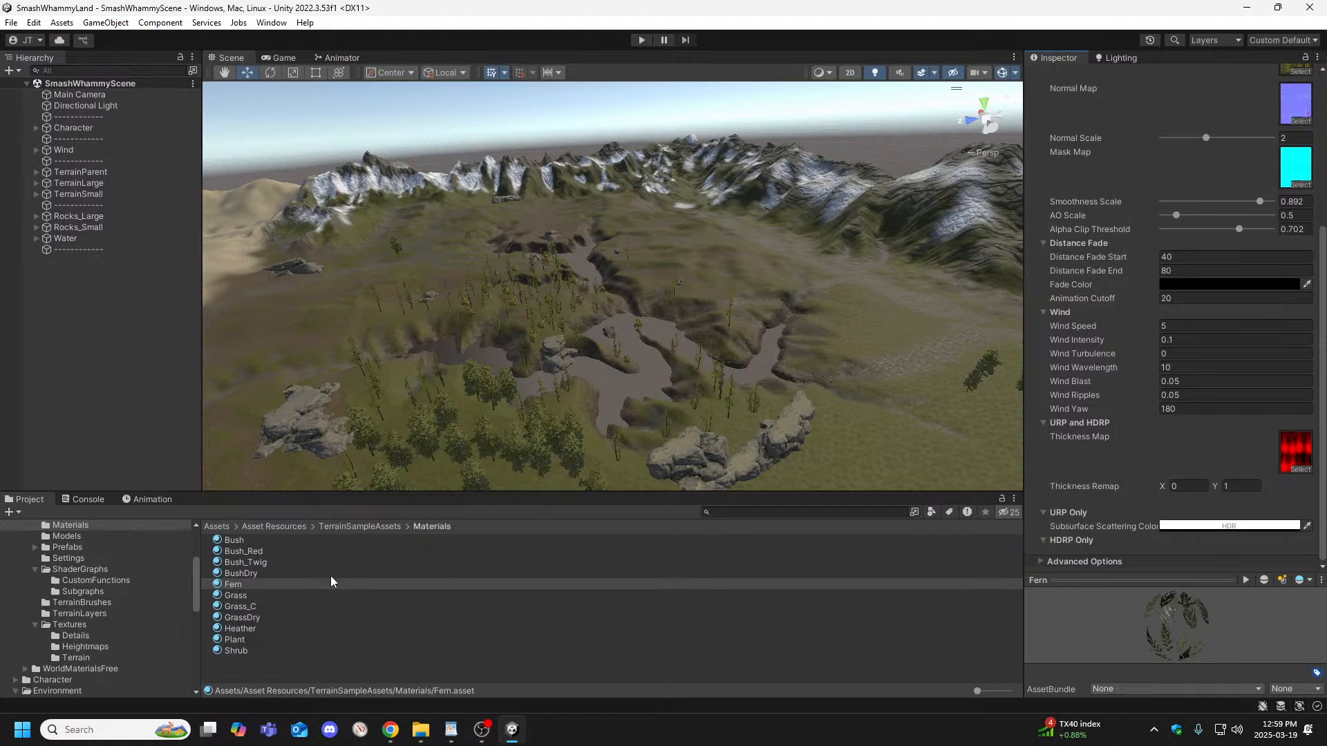
# Browse the textures in the Details folder while keeping the Fern material's properties in the Inspector.
pyautogui.click(79, 636)
pyautogui.scroll(-3, 301, 612)
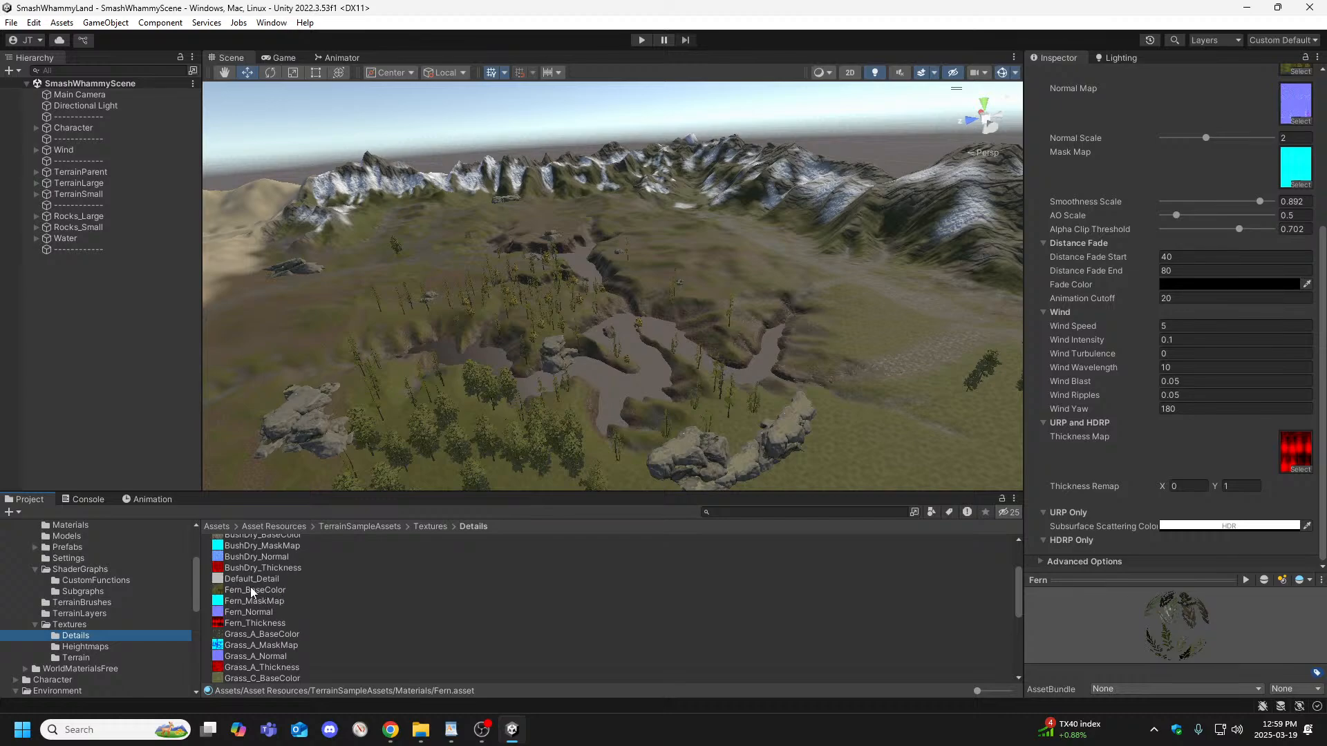
pyautogui.scroll(3, 270, 618)
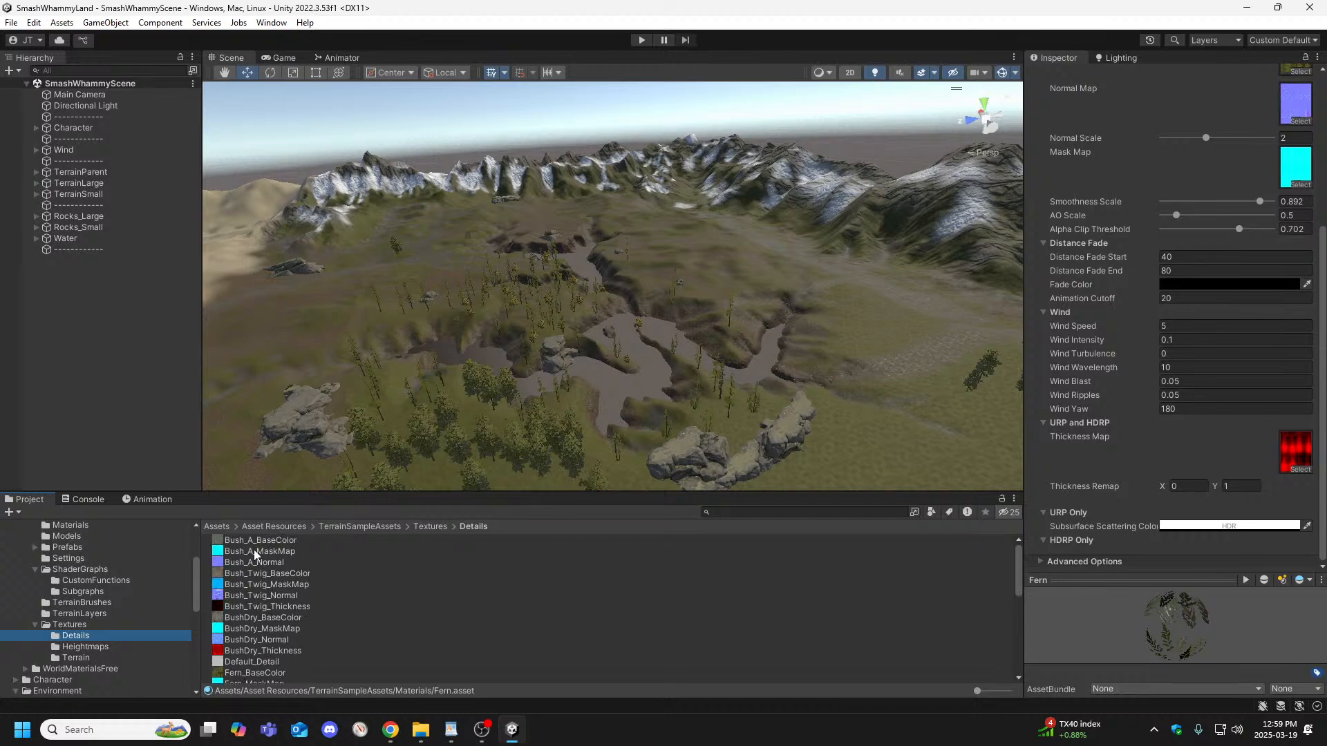
pyautogui.scroll(-1, 256, 565)
pyautogui.scroll(1, 258, 566)
pyautogui.scroll(-1, 276, 601)
pyautogui.scroll(-2, 251, 611)
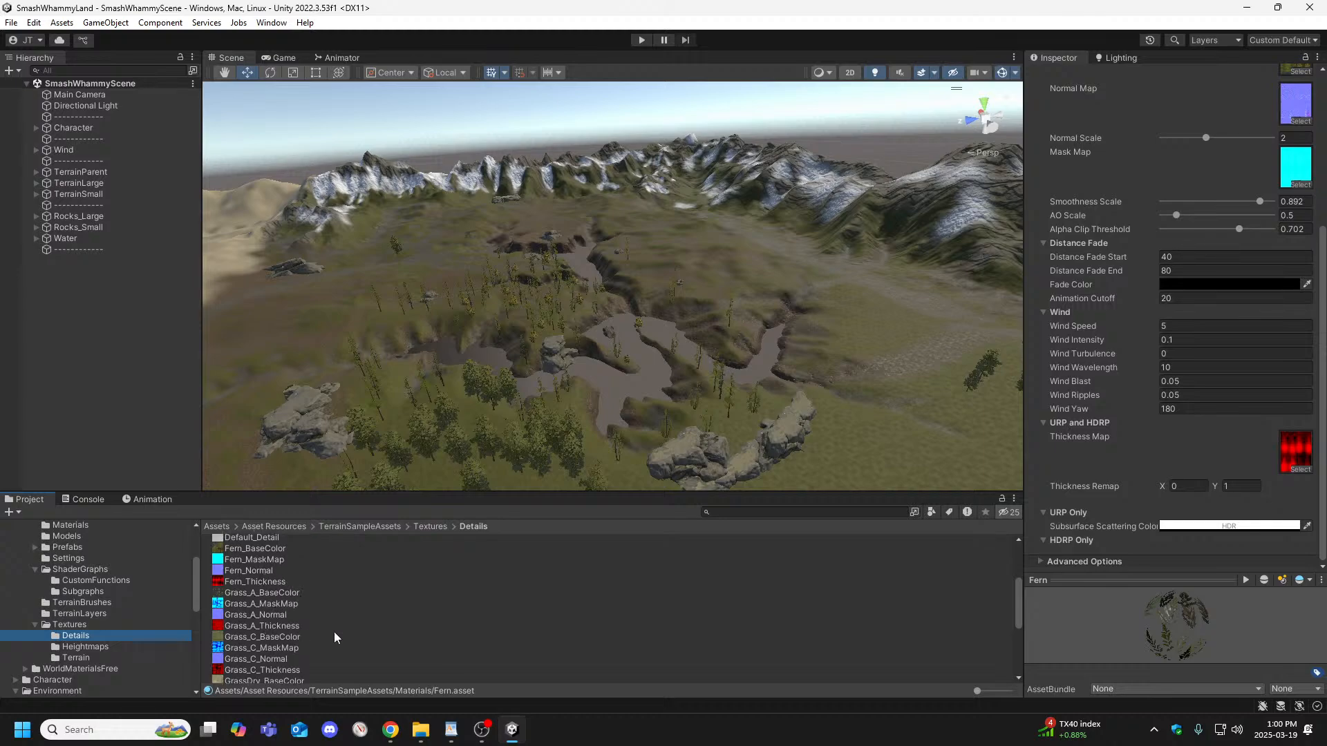
pyautogui.scroll(-1, 321, 632)
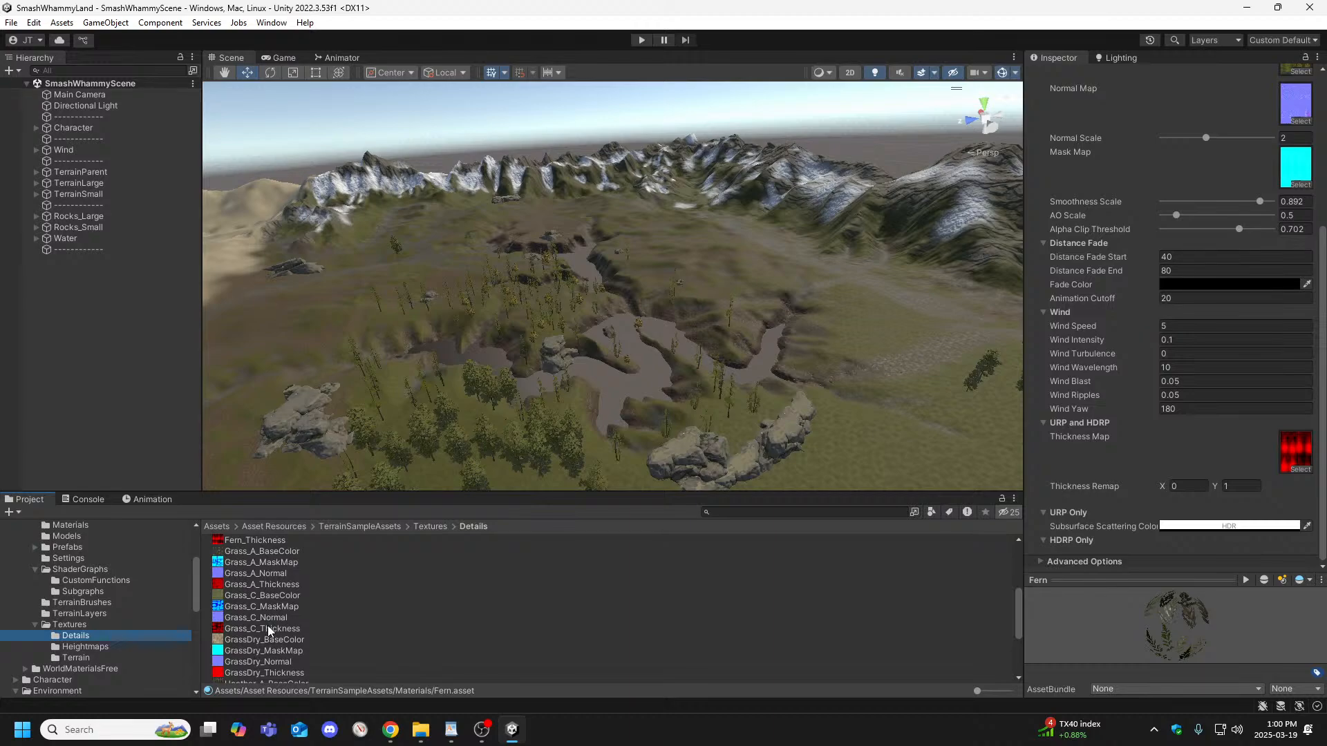
pyautogui.scroll(5, 1244, 227)
pyautogui.scroll(-3, 1274, 329)
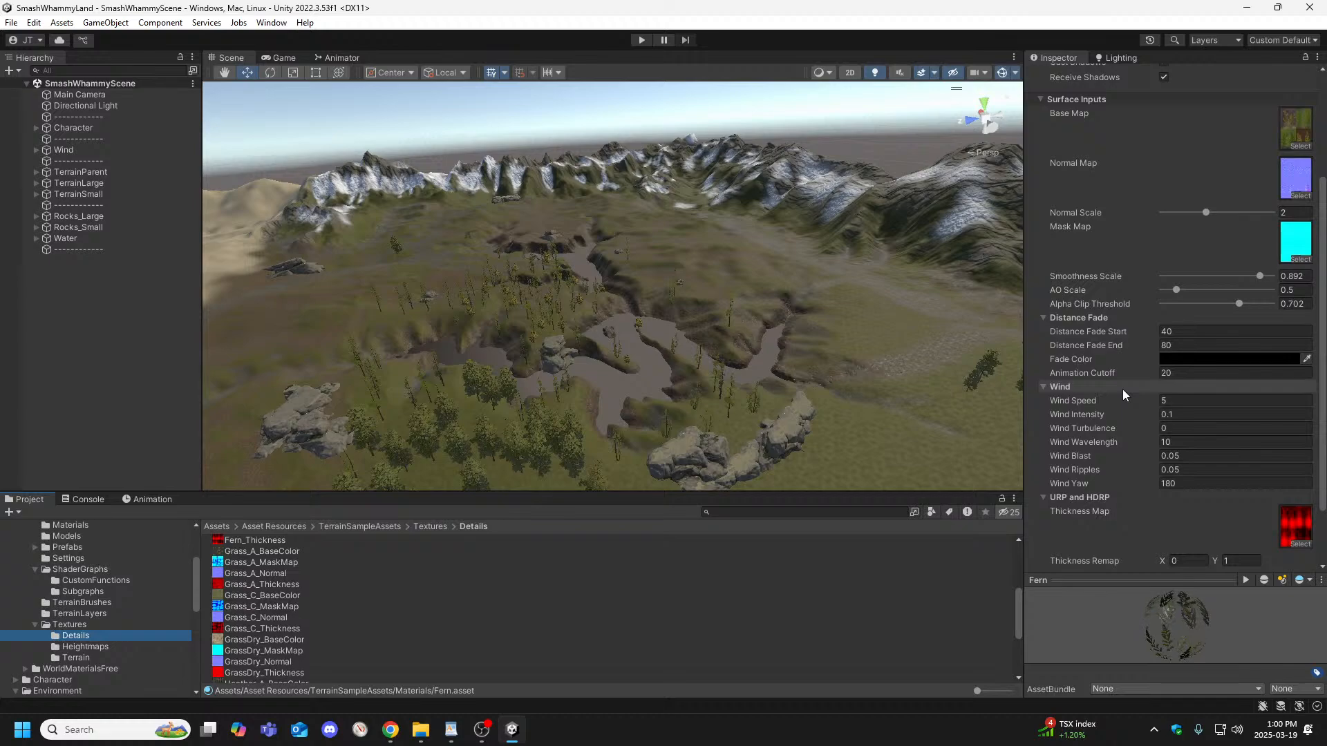
# Try the Nature/Tree Soft Occlusion Leaves shader on the Fern material, and undo the shader change.
pyautogui.scroll(3, 1133, 346)
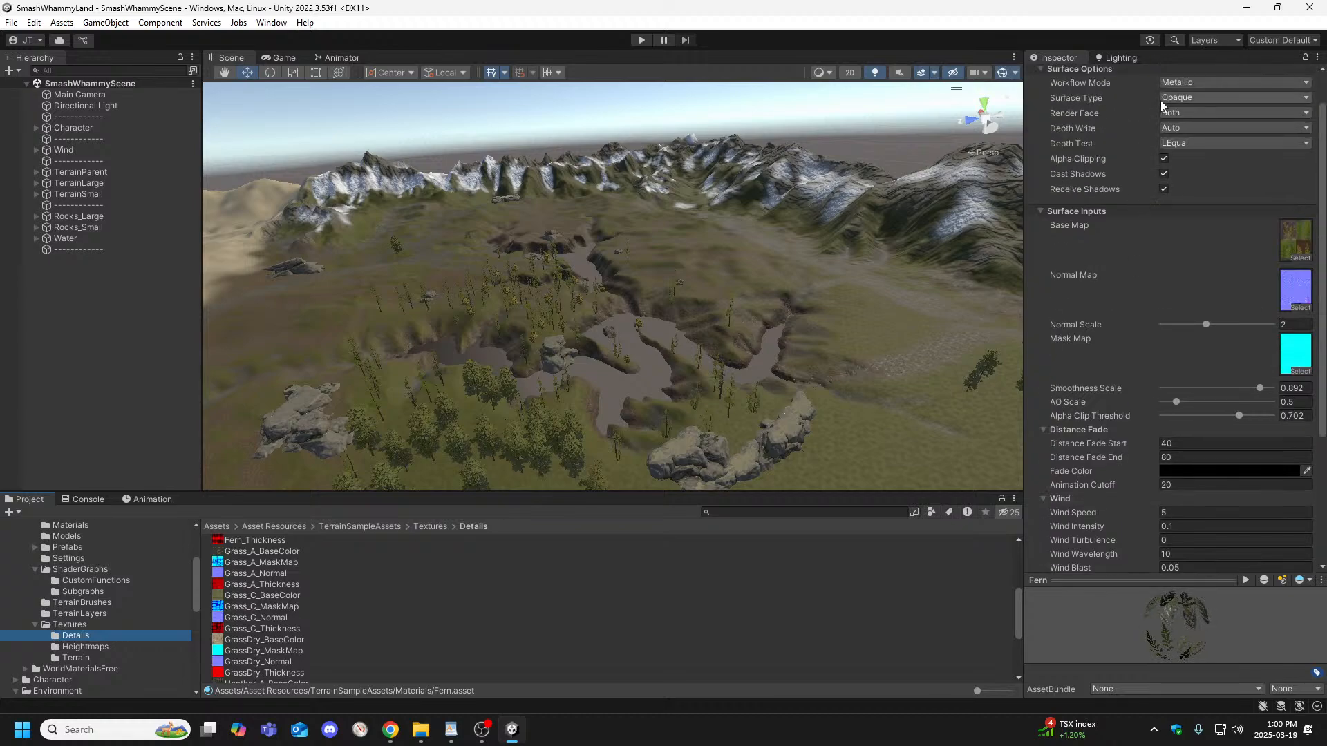
pyautogui.scroll(2, 1148, 106)
pyautogui.click(1159, 90)
pyautogui.click(1121, 204)
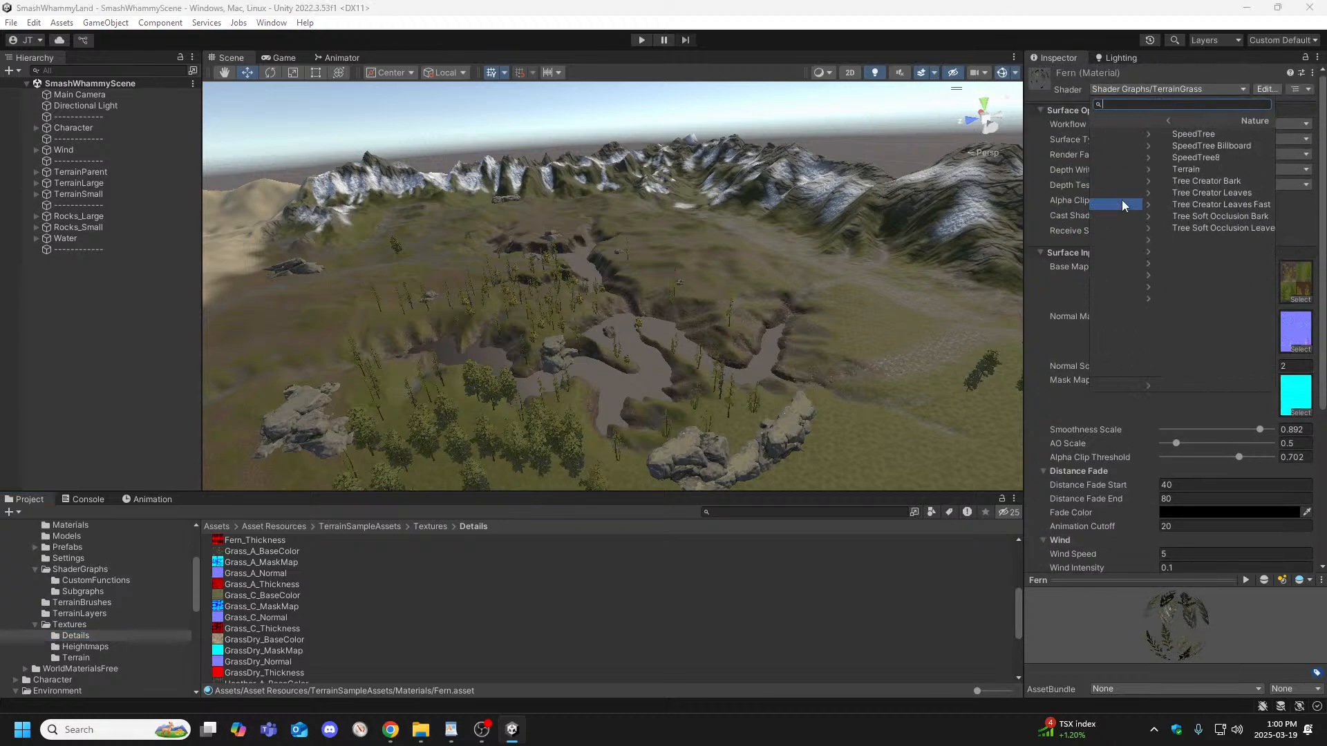
pyautogui.click(1173, 228)
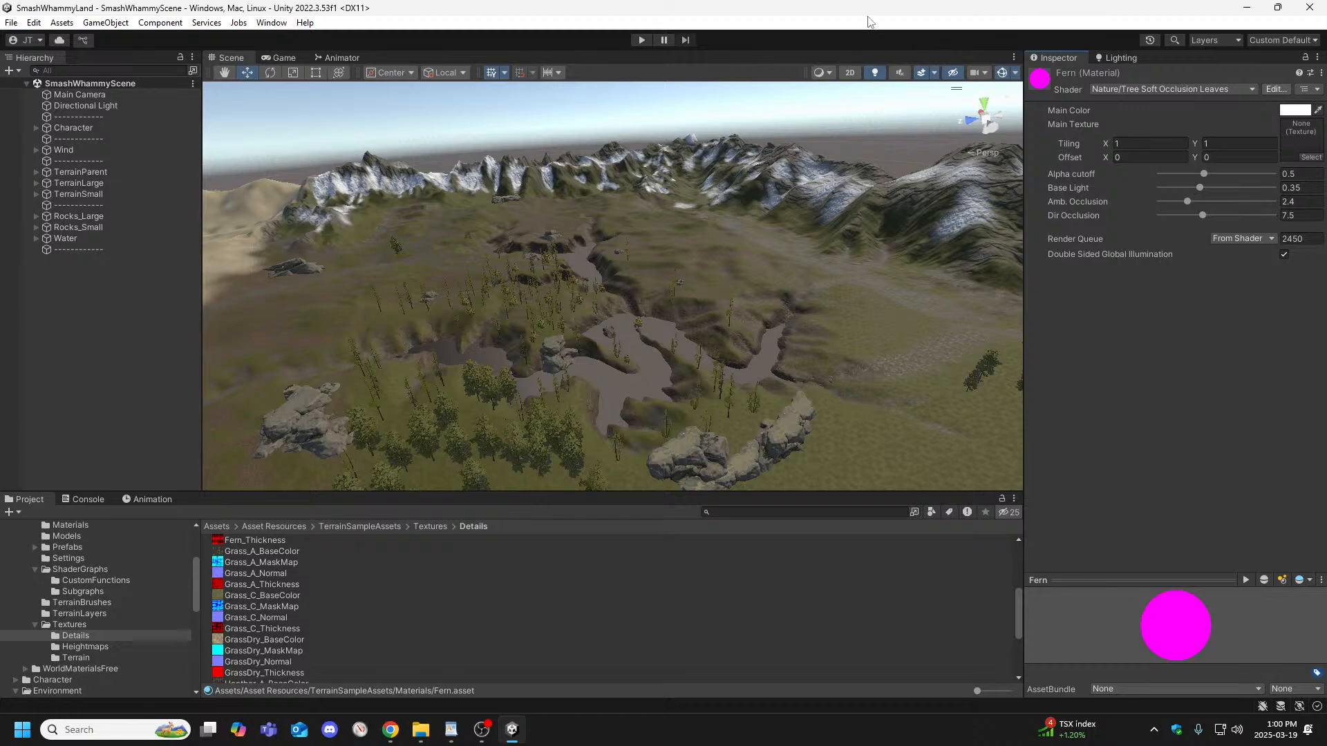
pyautogui.hotkey('ctrl', 'z')
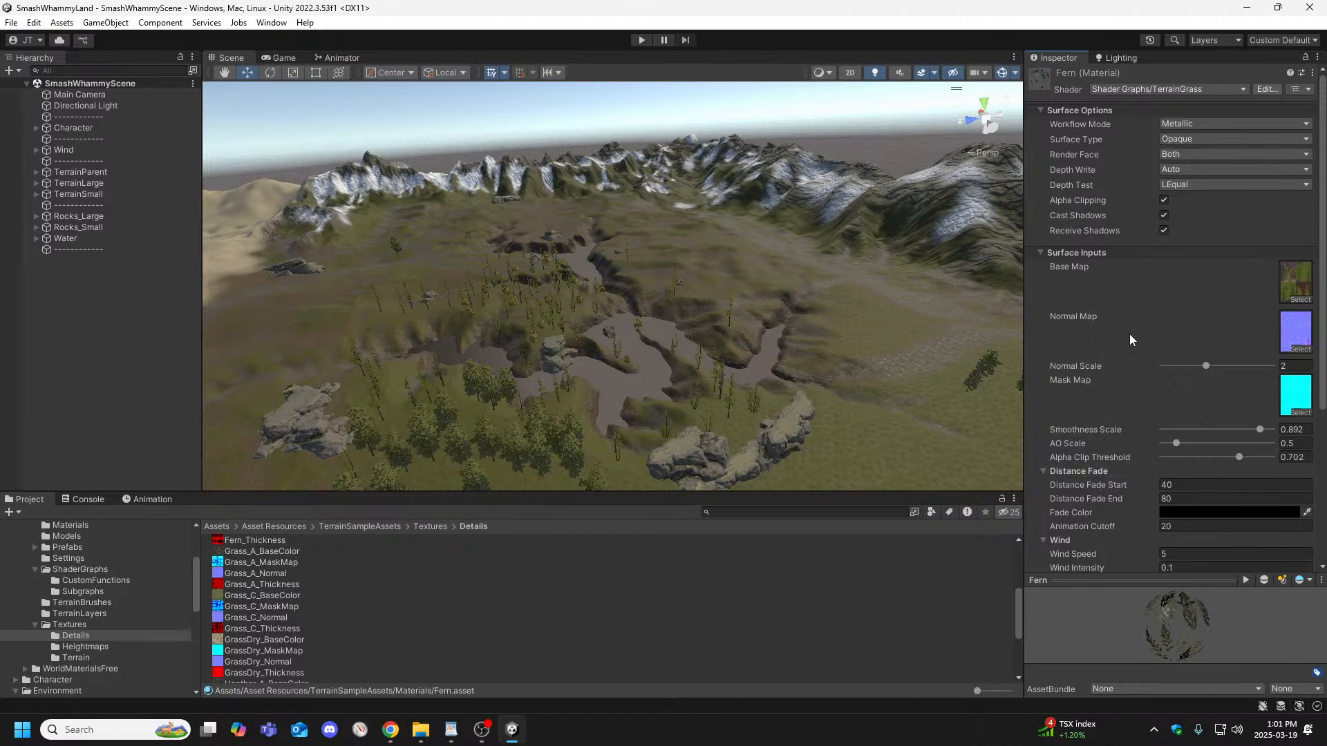
# Examine the Fern material's surface, distance fade, wind and thickness settings under its TerrainGrass shader.
pyautogui.scroll(-5, 1129, 335)
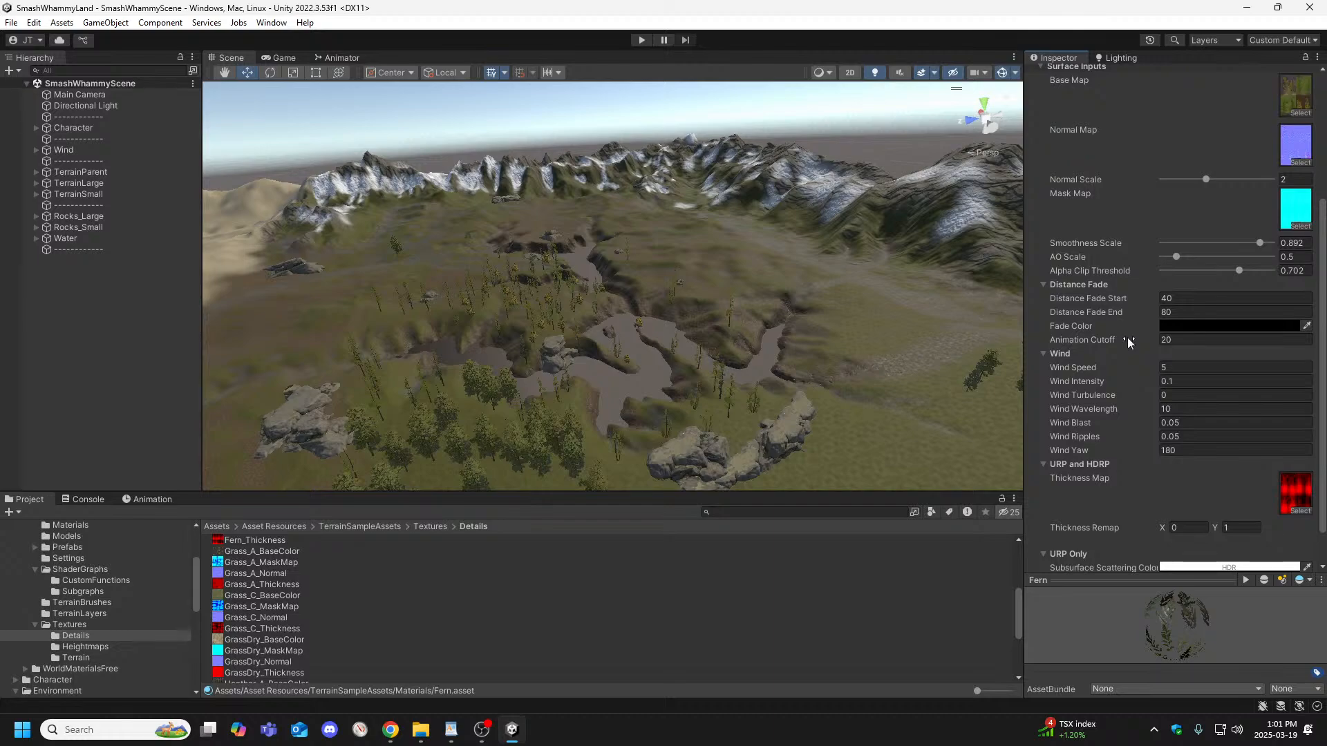
pyautogui.scroll(-1, 1143, 366)
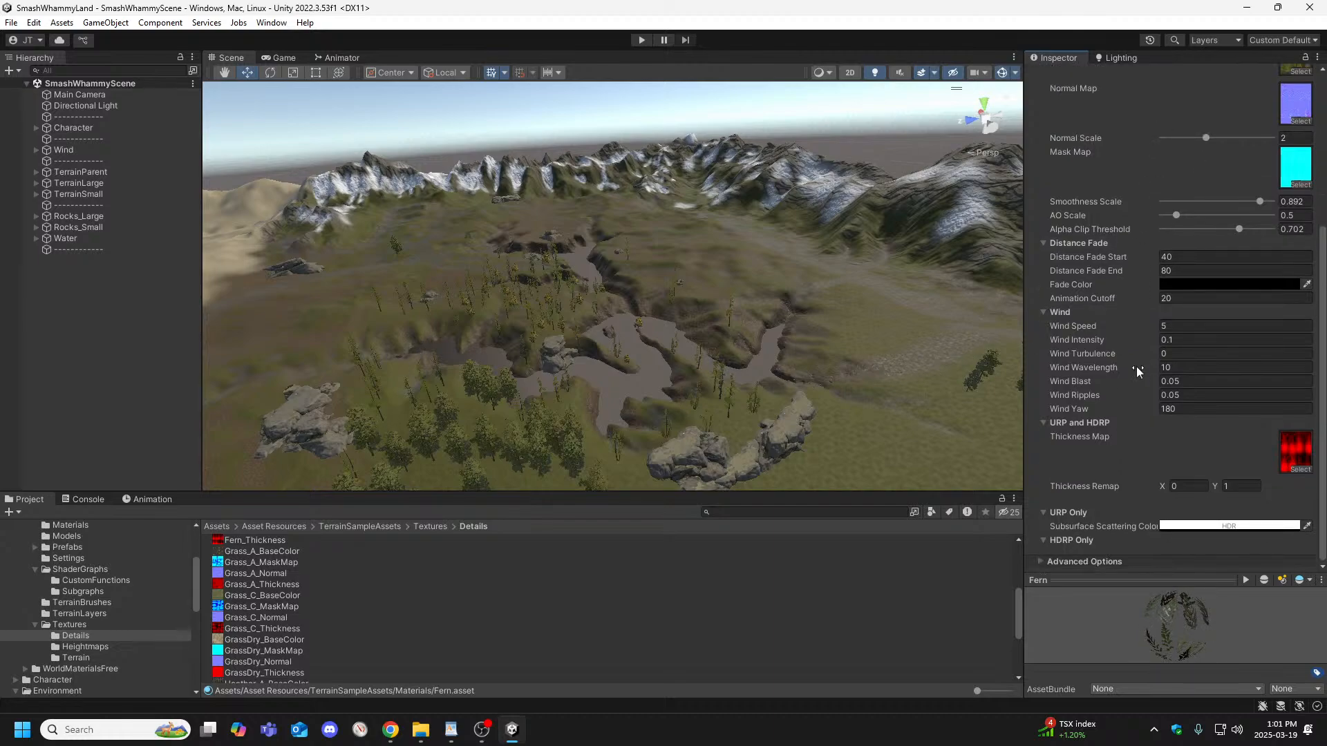
pyautogui.scroll(6, 1161, 159)
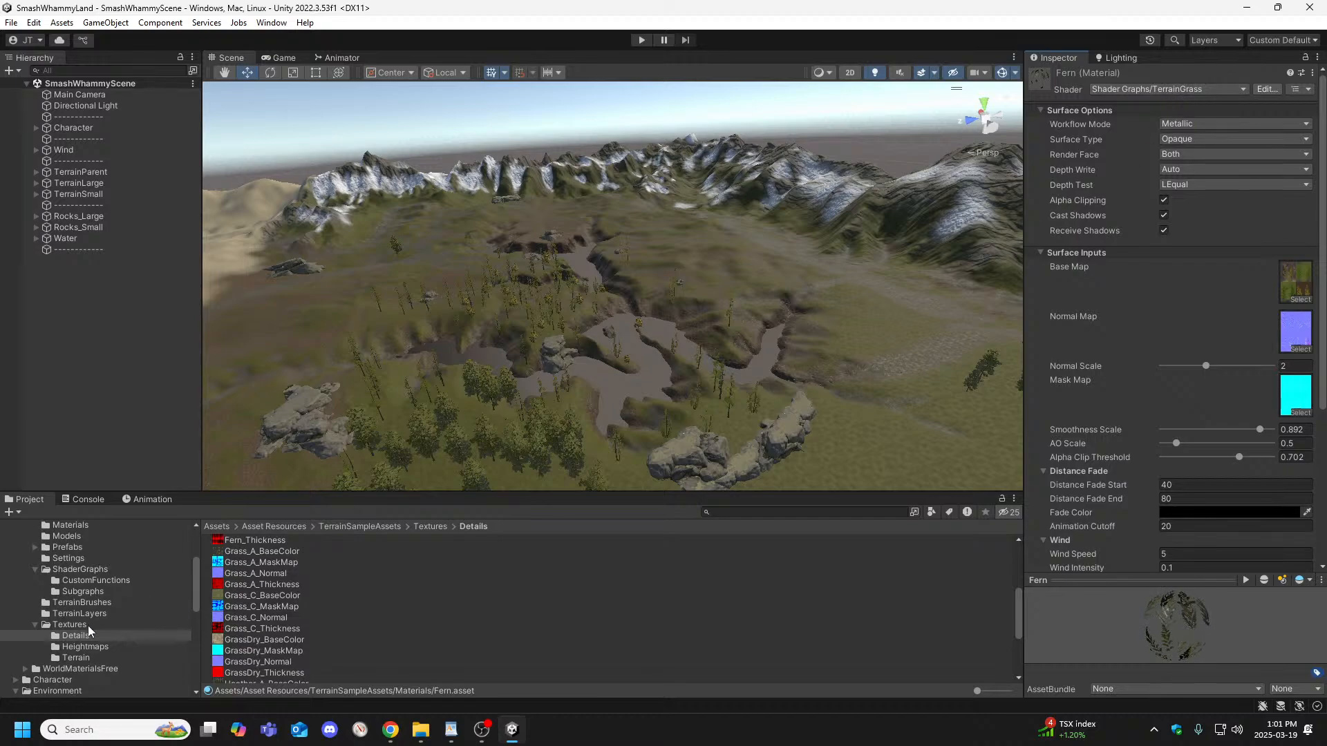
# Inspect the TerrainGrass shader graph's import settings, and browse the CustomFunctions, Subgraphs and TerrainBrushes folders before returning to ShaderGraphs.
pyautogui.click(89, 573)
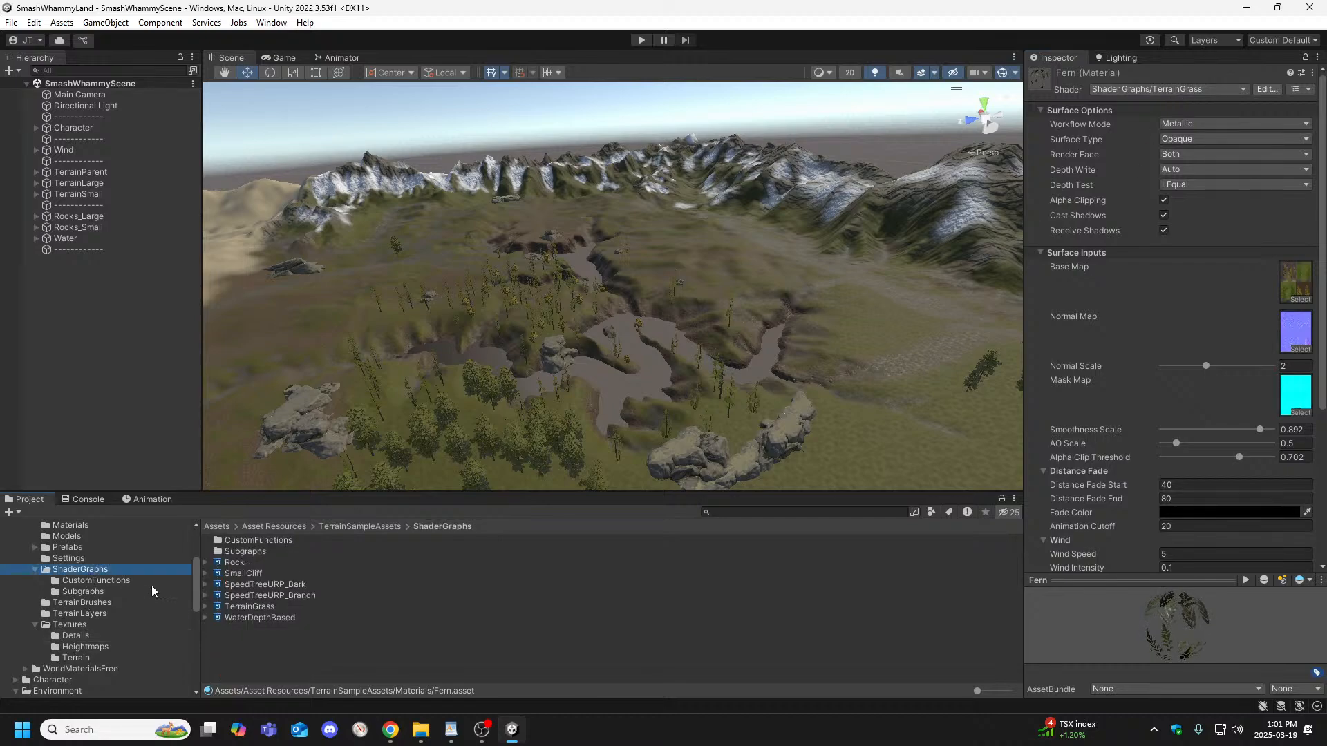
pyautogui.click(250, 606)
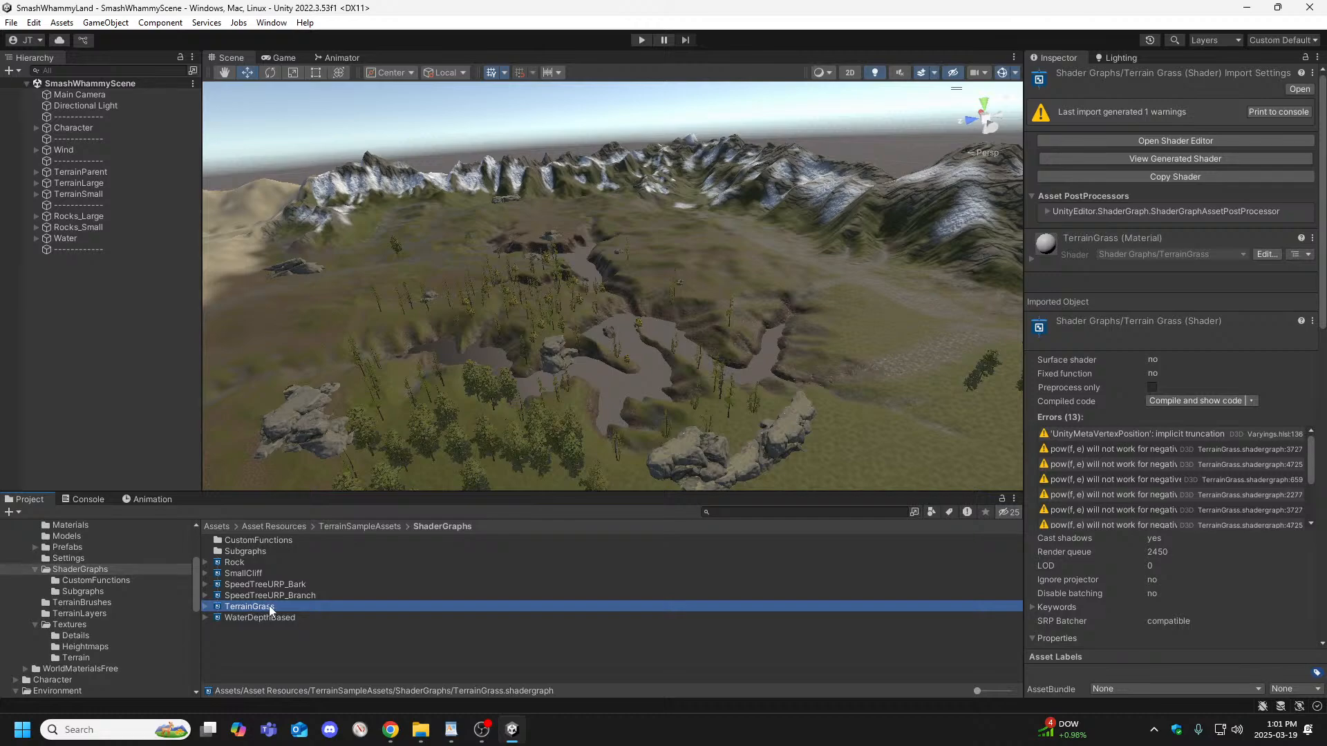
pyautogui.click(86, 580)
pyautogui.click(82, 592)
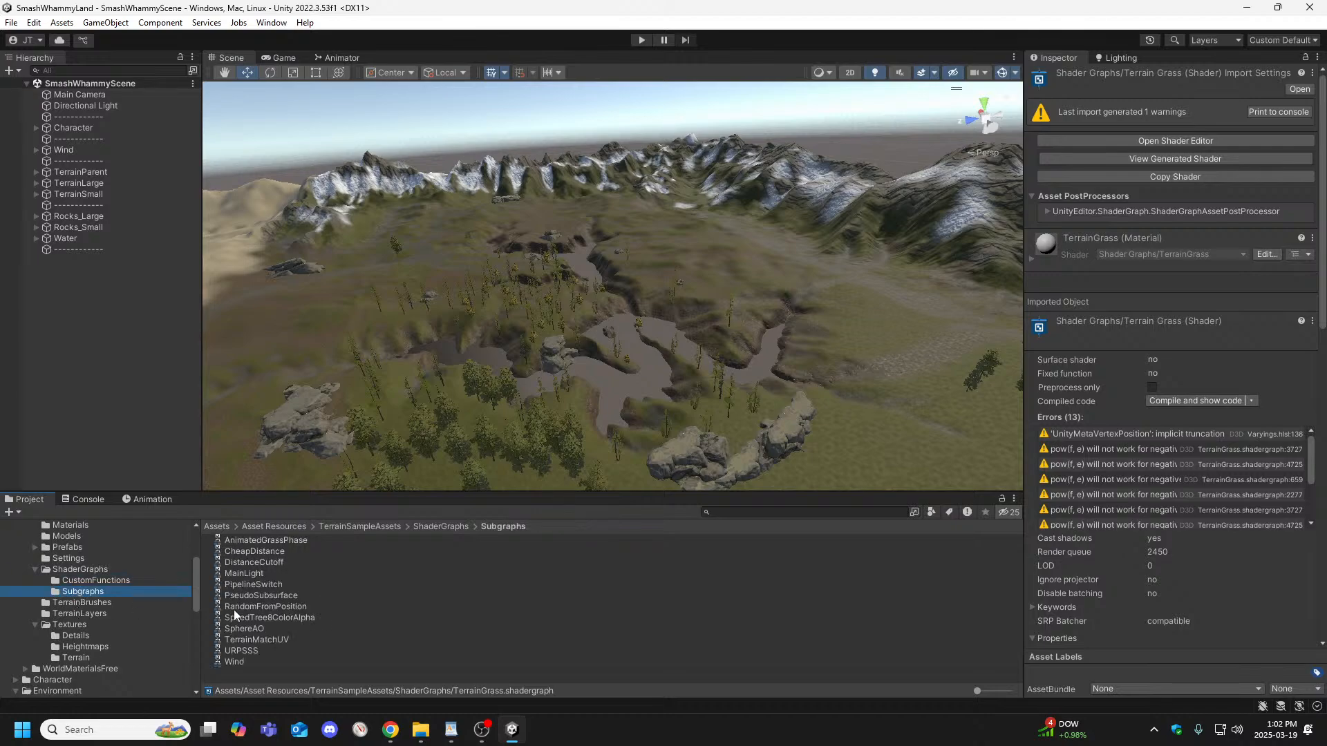
pyautogui.click(89, 581)
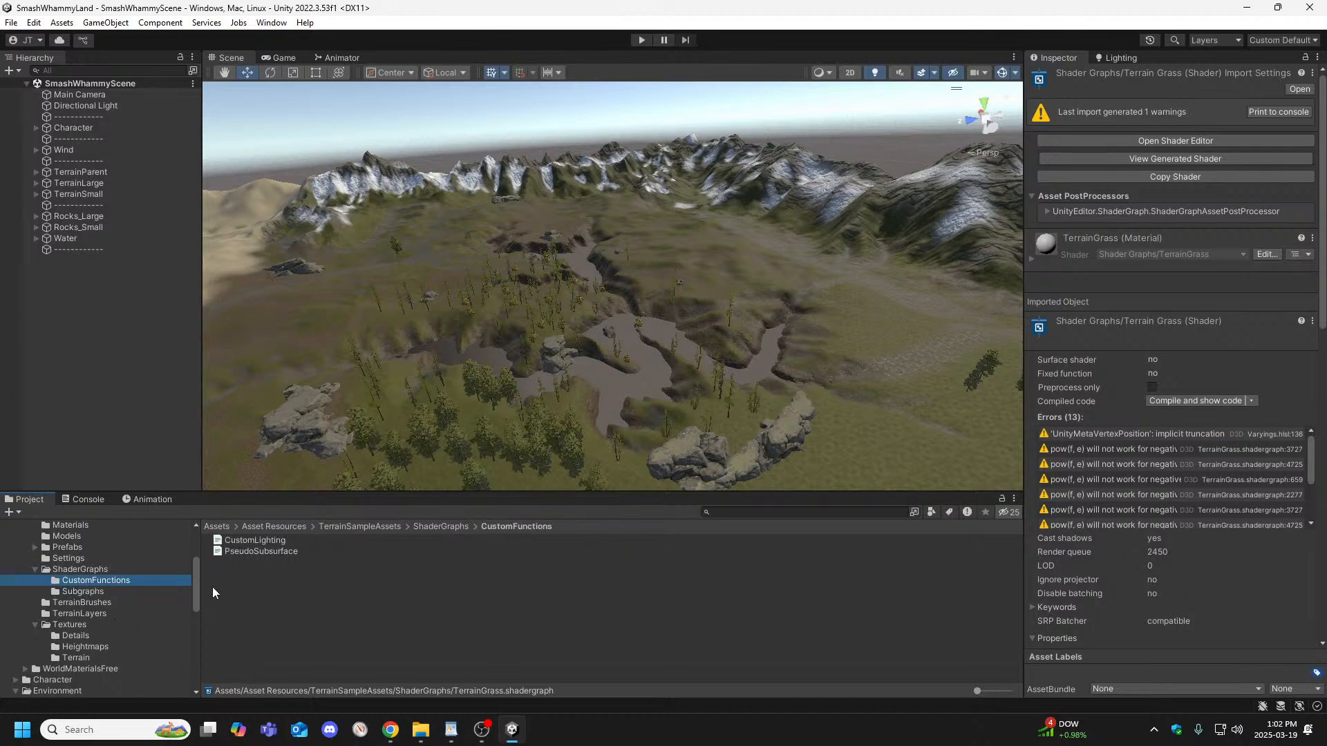
pyautogui.click(88, 595)
pyautogui.click(90, 601)
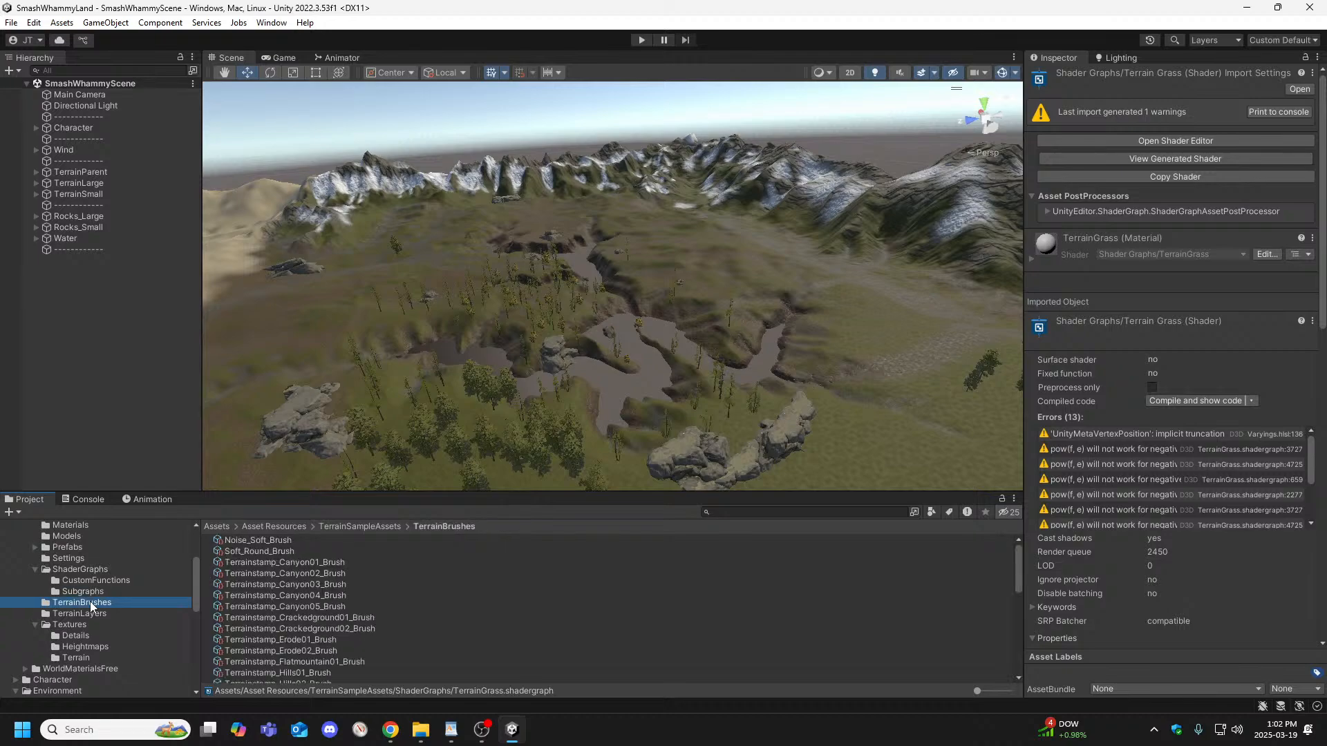
pyautogui.click(85, 570)
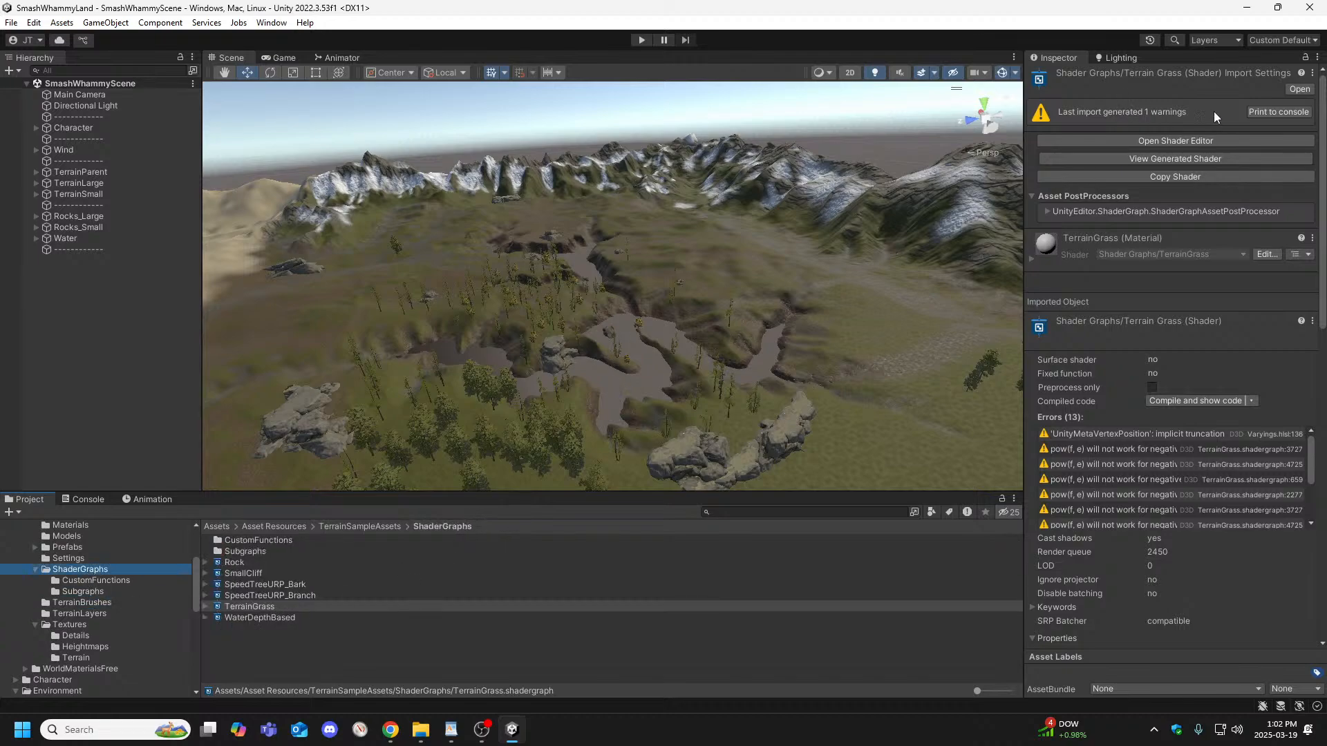
# Inspect the Rock shader graph, and look over the rocks, trees and river terrain in the scene.
pyautogui.moveTo(802, 309); pyautogui.dragTo(595, 312, button='right')
pyautogui.press('w')
pyautogui.press('s')
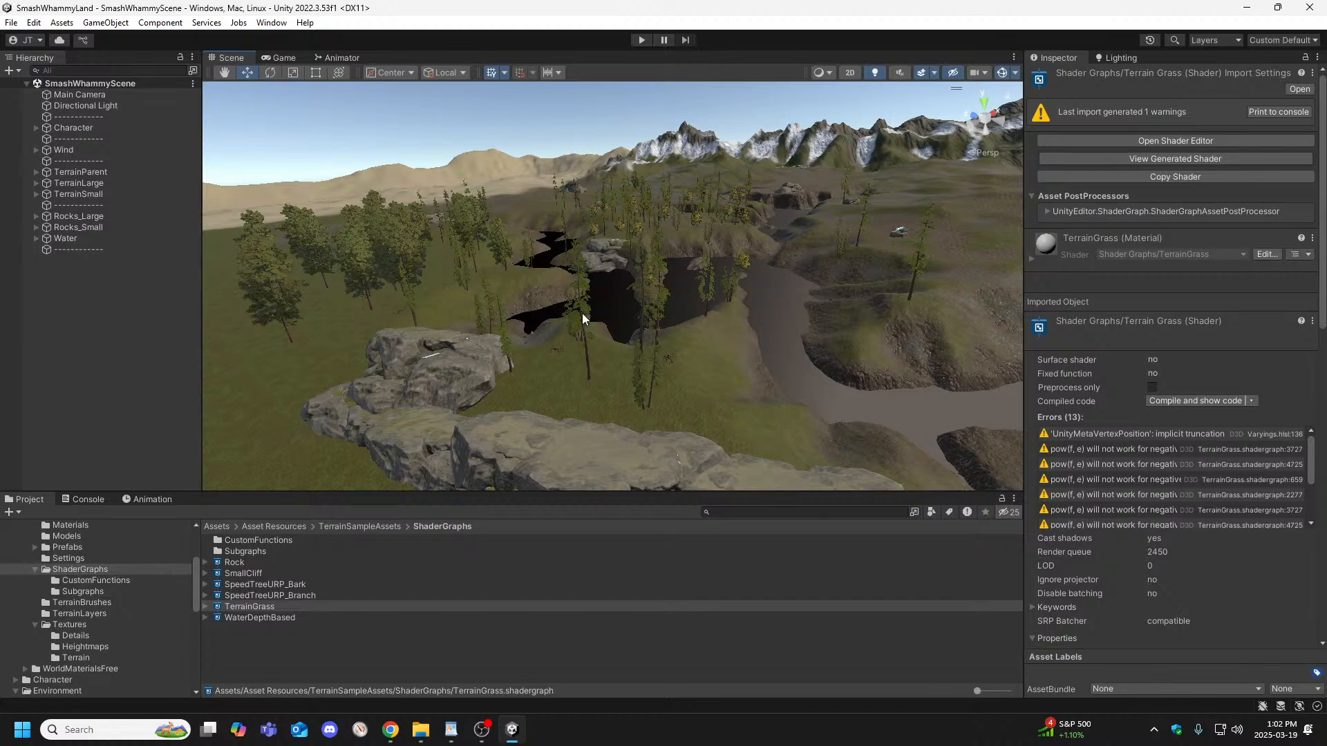
pyautogui.click(247, 565)
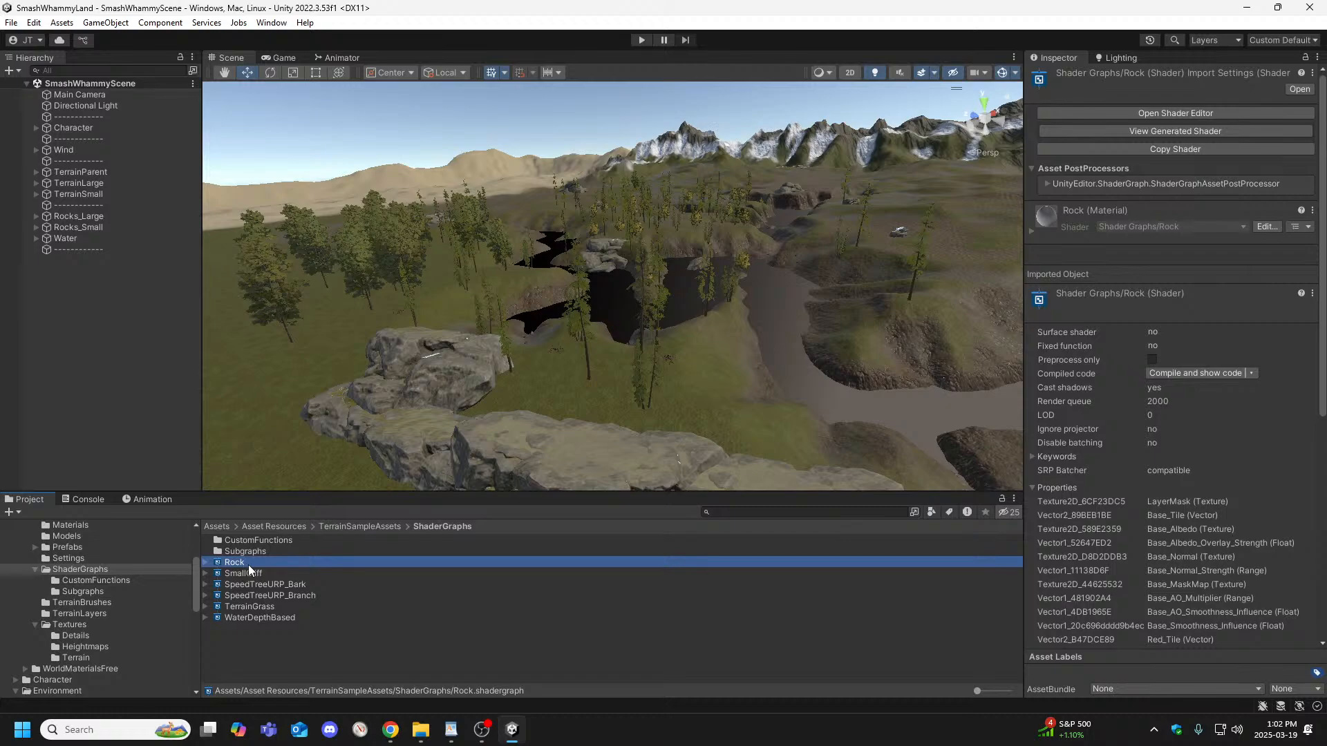
pyautogui.moveTo(735, 380); pyautogui.dragTo(963, 367, button='right')
pyautogui.press('w')
# Reselect the Fern material in the Materials folder and review its settings down to the thickness map.
pyautogui.click(85, 637)
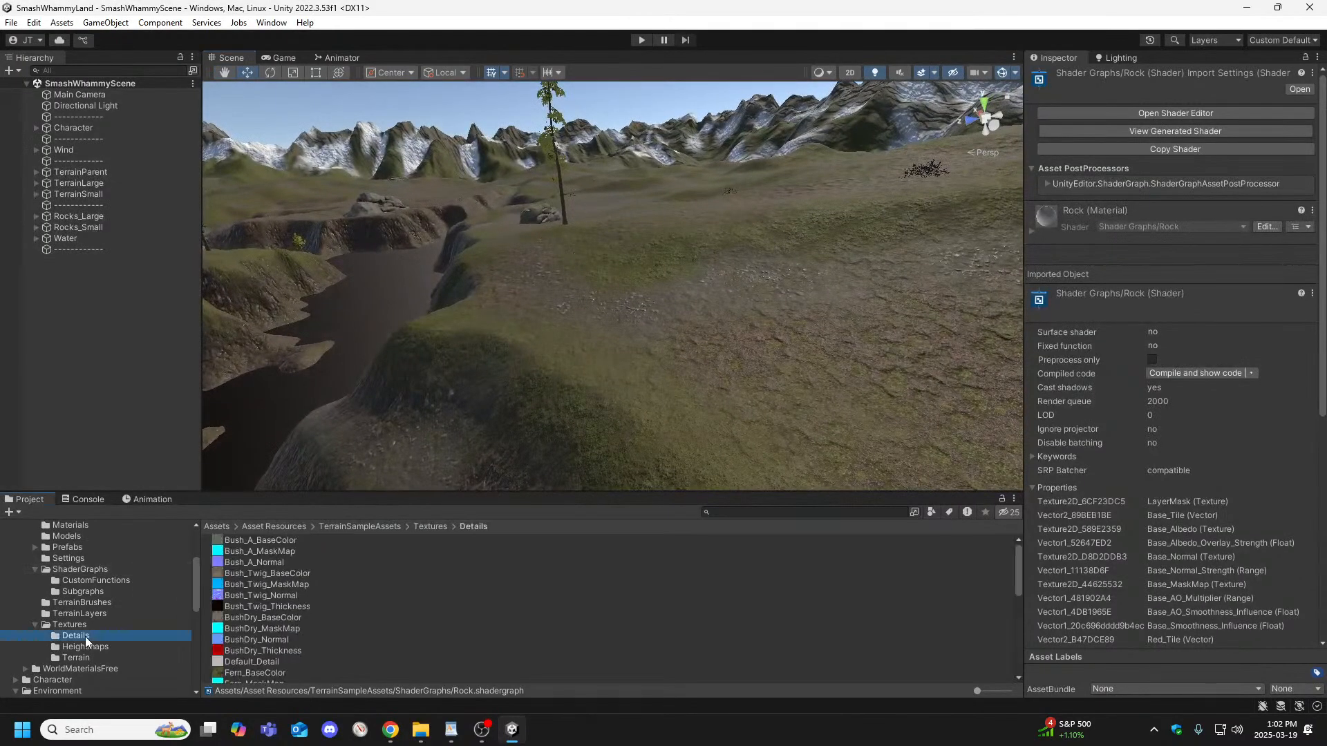
pyautogui.click(76, 525)
pyautogui.click(239, 583)
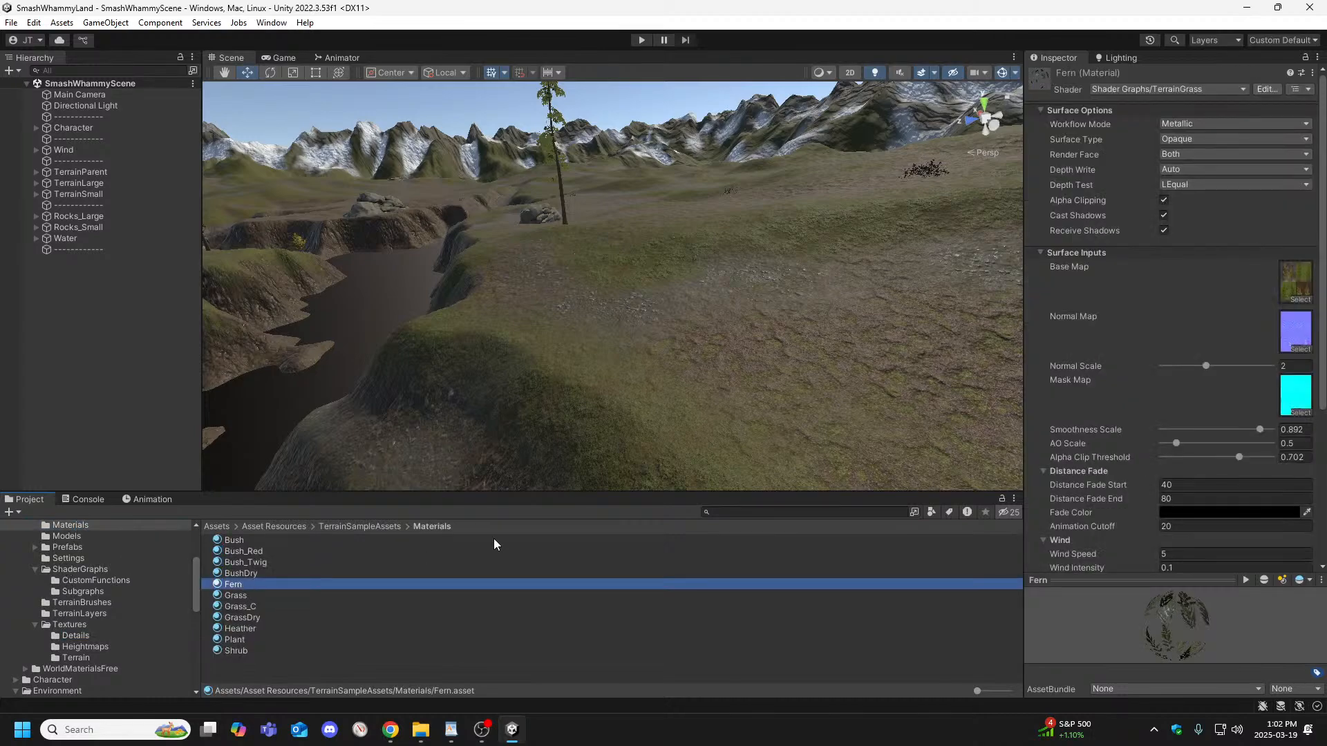
pyautogui.scroll(-6, 1110, 294)
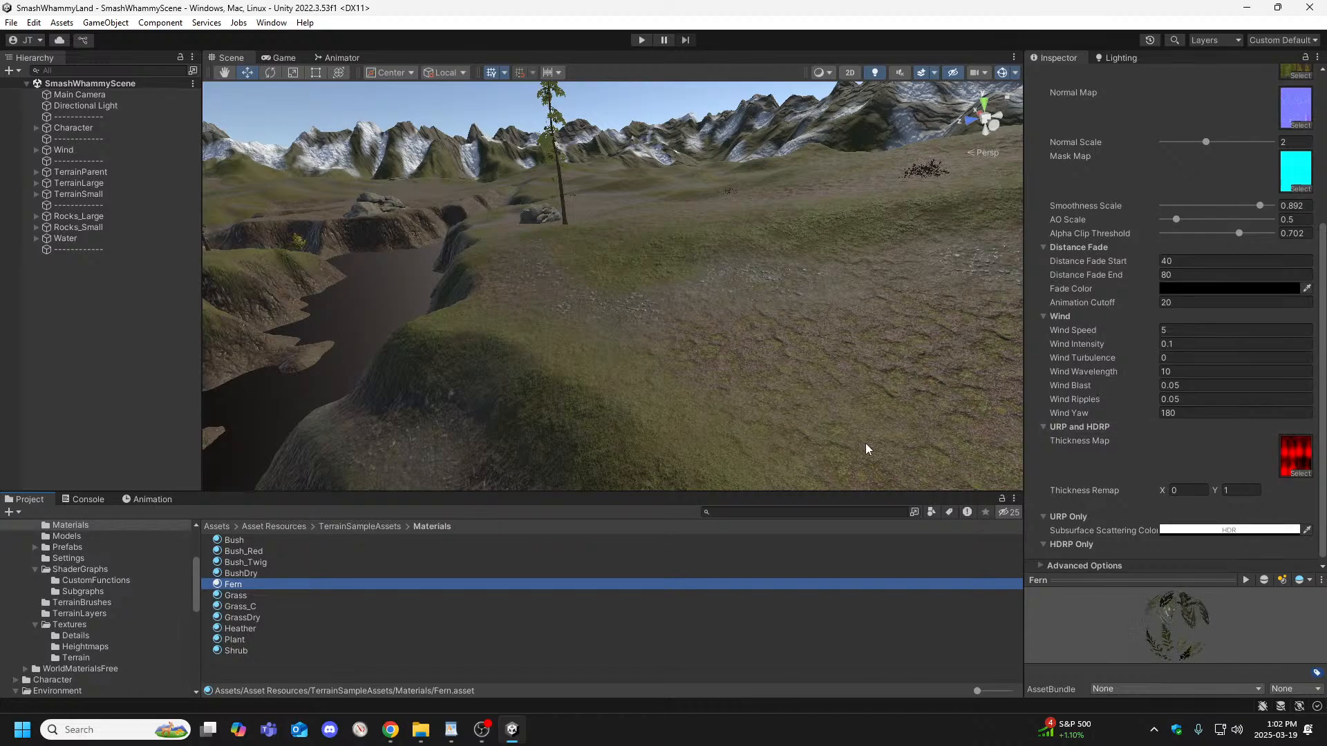
pyautogui.rightClick(682, 336)
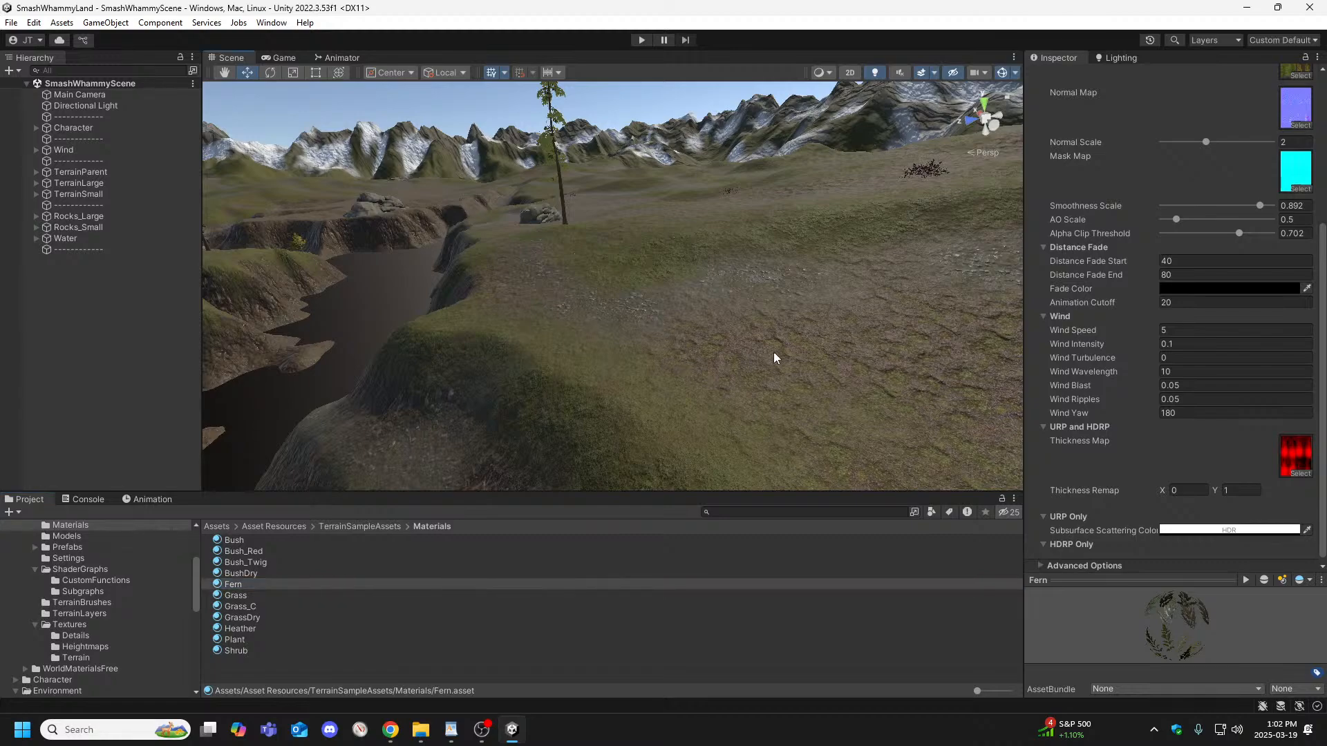
# Select the Terrain_(0.00, 0.00, -488.00) tile and examine its terrain settings, from basic options to texture resolutions.
pyautogui.click(632, 350)
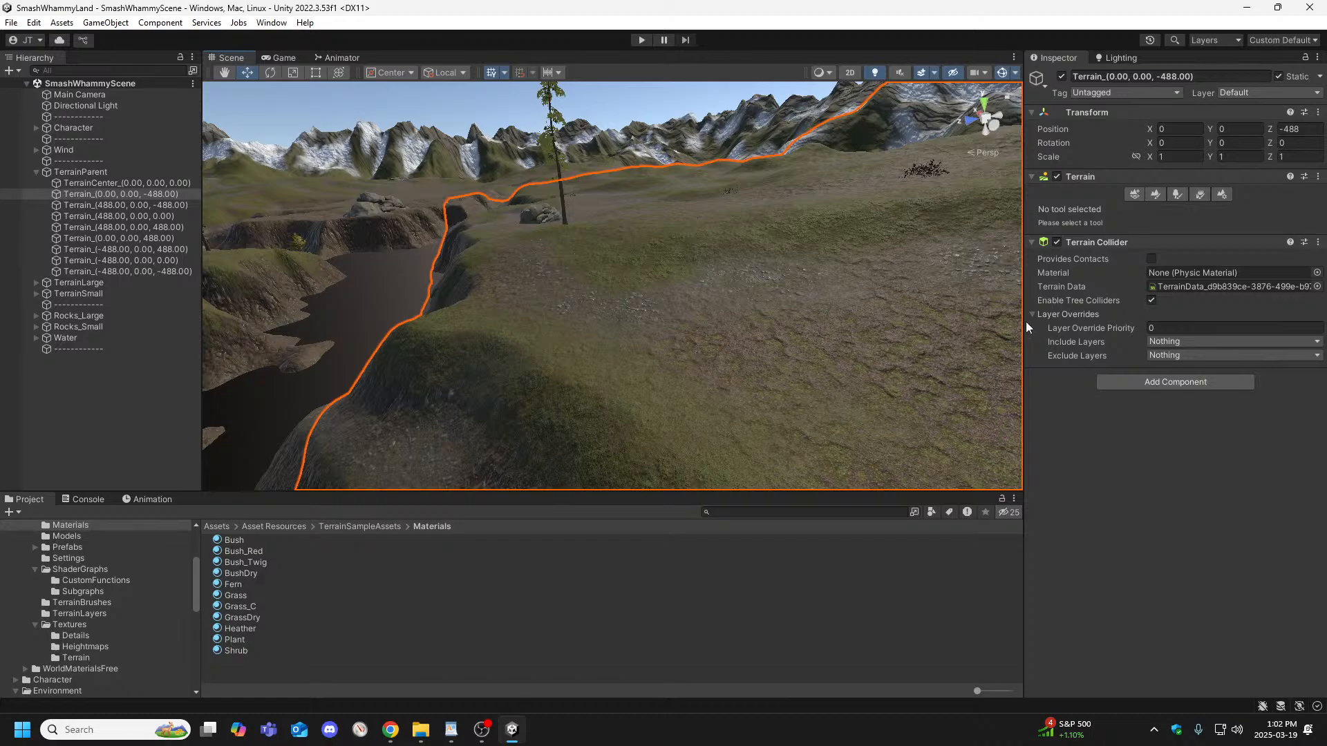
pyautogui.click(1221, 194)
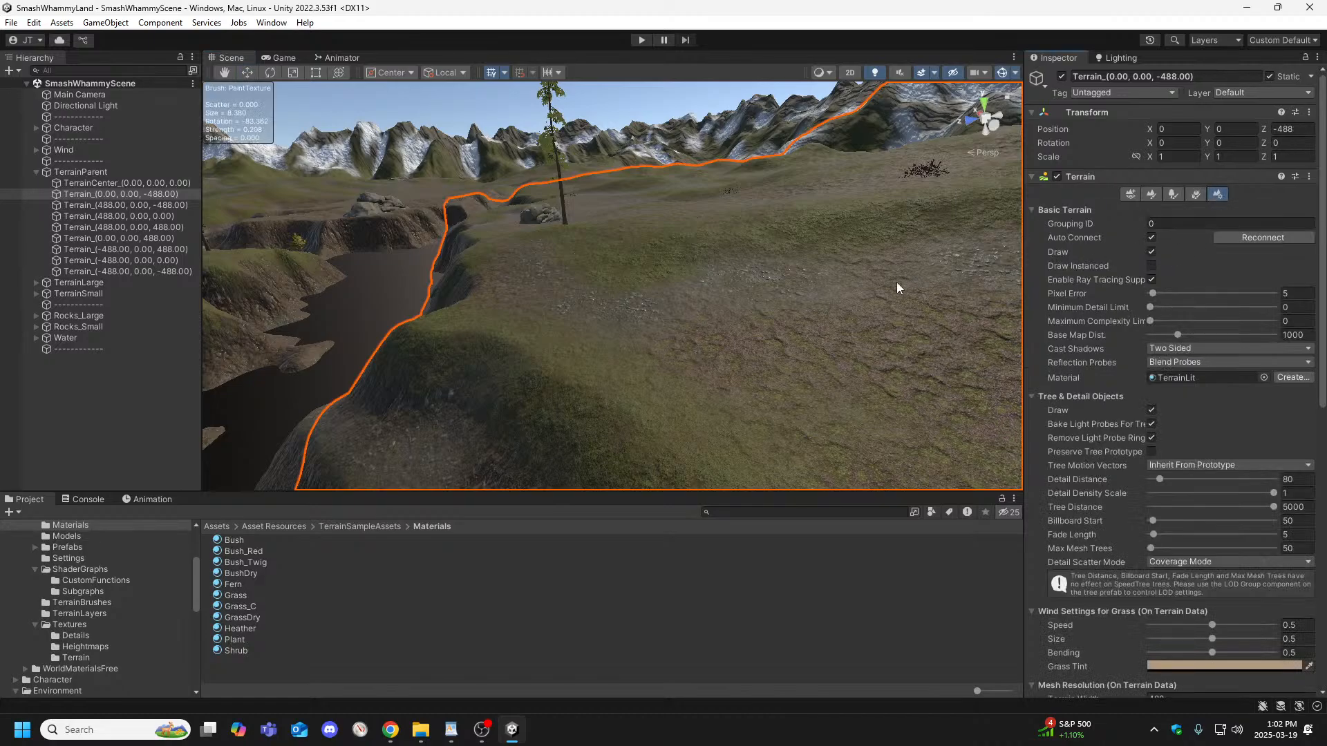
pyautogui.moveTo(758, 313); pyautogui.dragTo(966, 325, button='right')
pyautogui.press('s')
pyautogui.moveTo(626, 321); pyautogui.dragTo(711, 332, button='right')
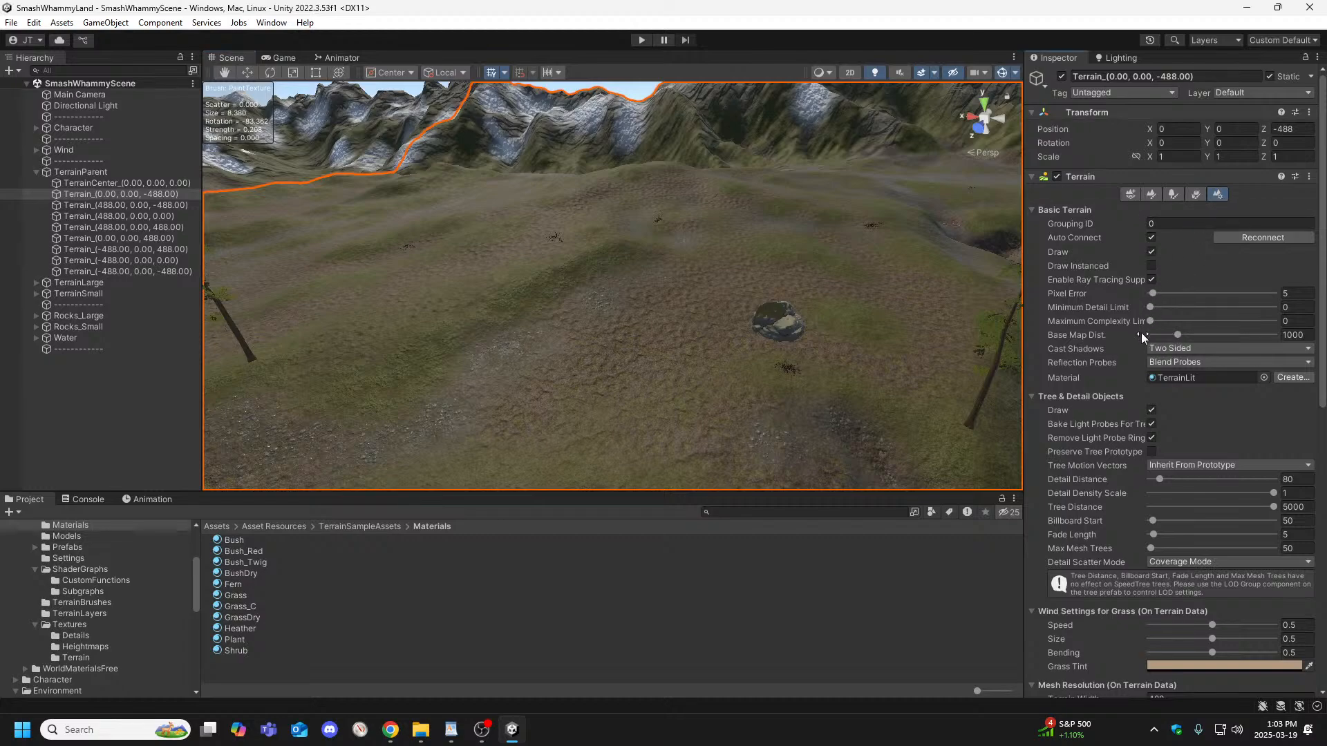
pyautogui.scroll(-6, 1136, 381)
pyautogui.scroll(-1, 1145, 442)
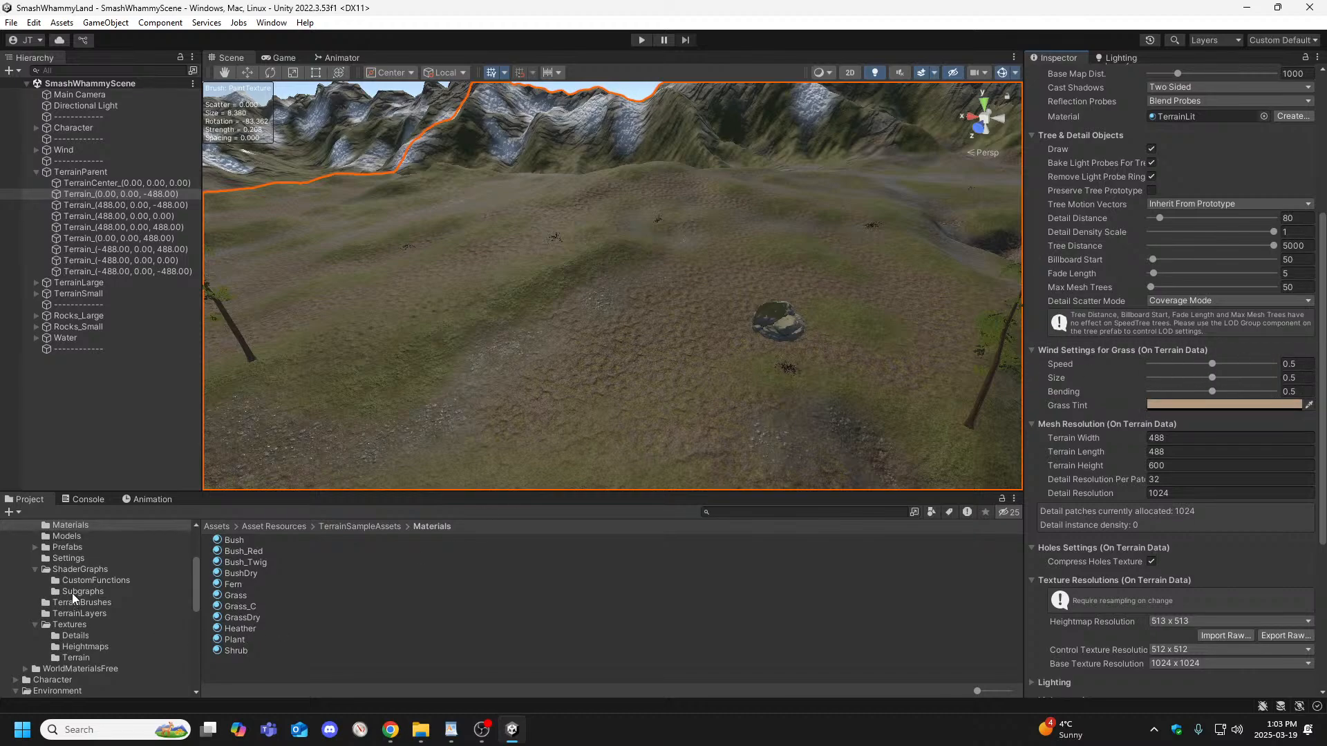
# View the textures in the Terrain folder, and check the project's Build Settings before closing them.
pyautogui.click(74, 659)
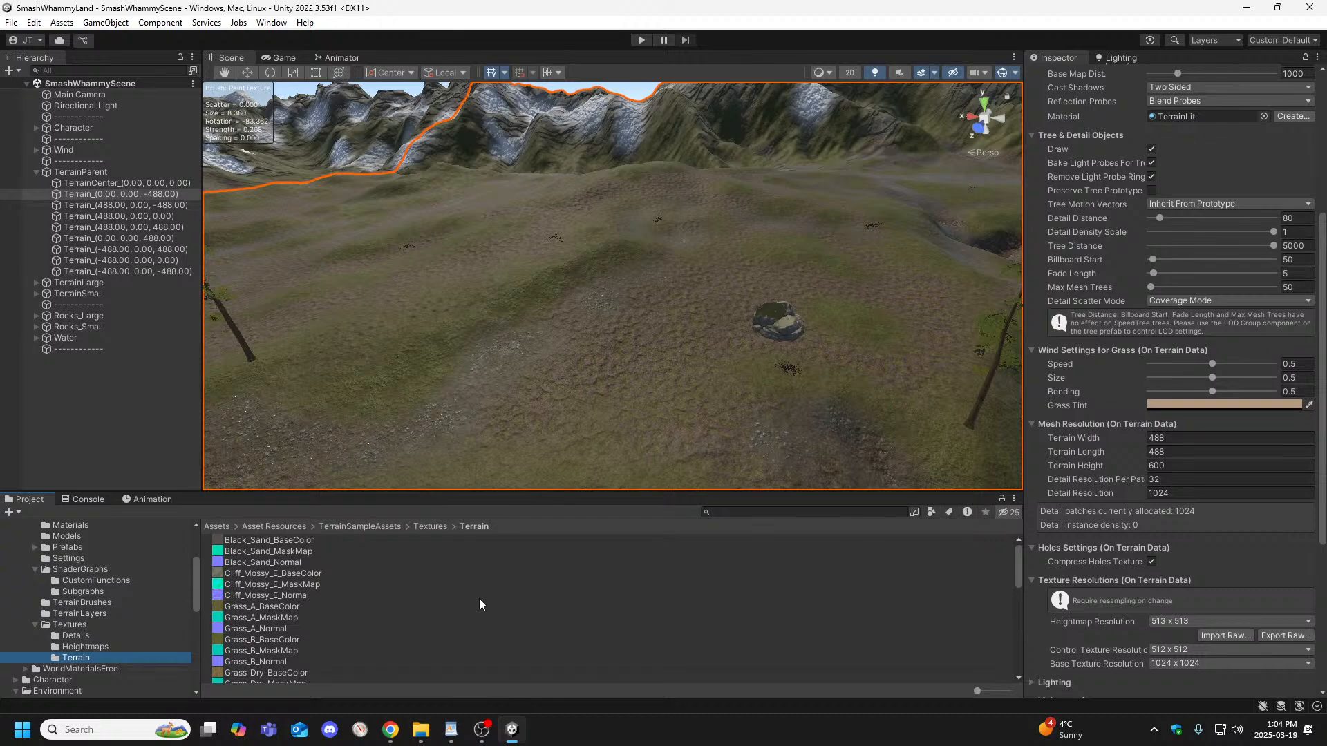
pyautogui.click(38, 23)
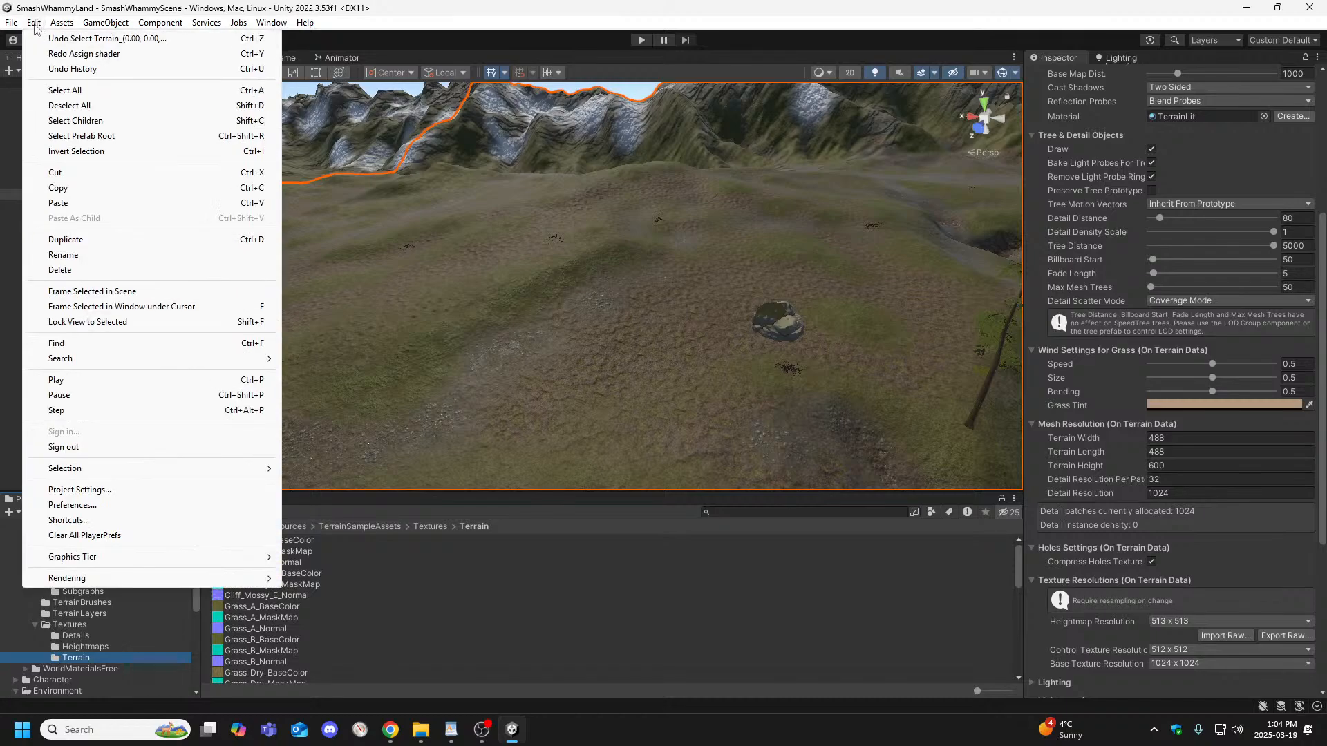
pyautogui.moveTo(18, 28)
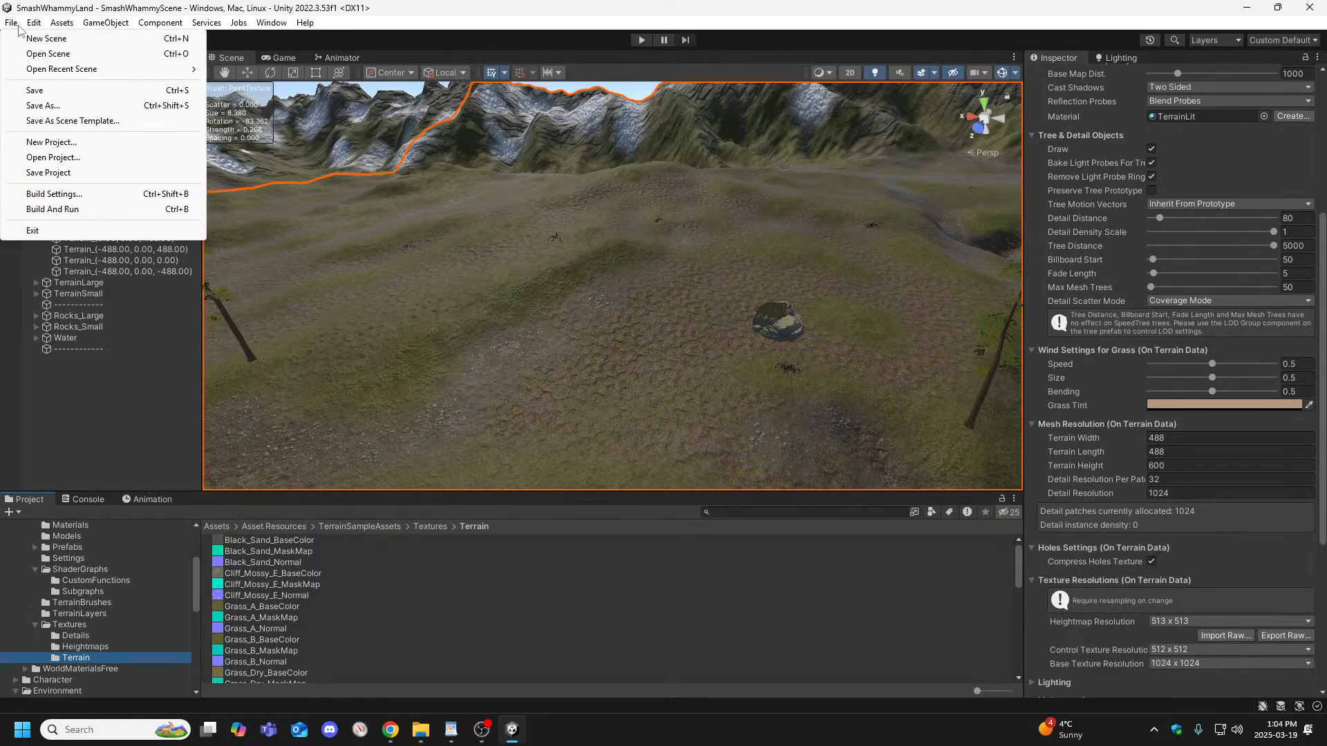
pyautogui.click(62, 195)
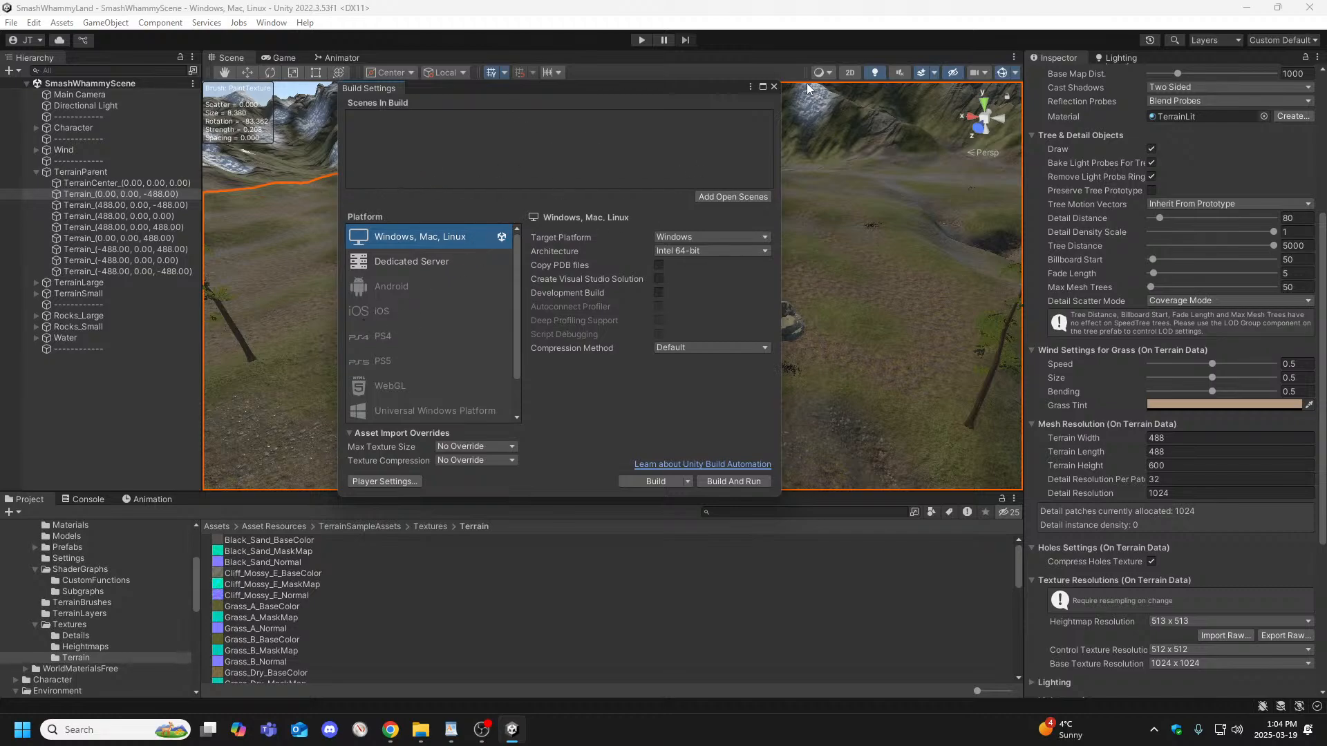
pyautogui.click(774, 87)
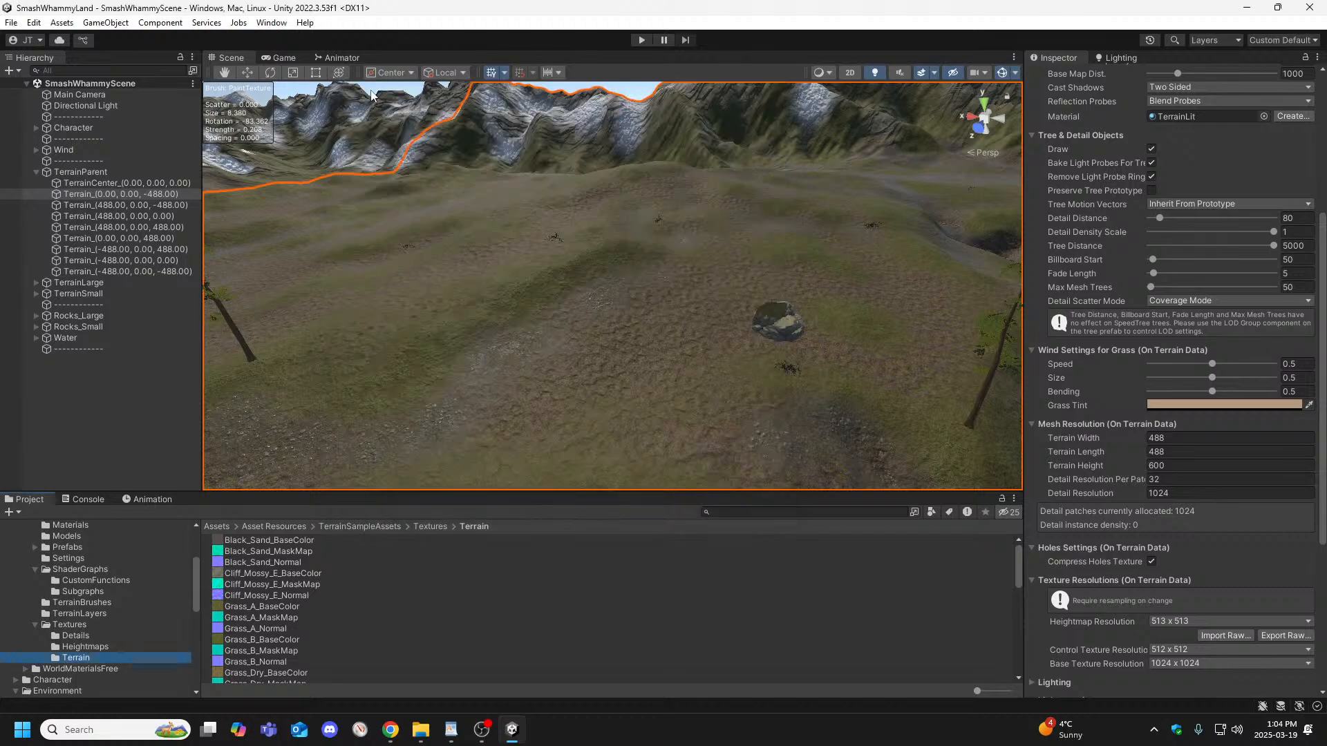
# Check the editor's External Tools preferences, and review the Graphics and Script Execution Order project settings before closing them.
pyautogui.click(33, 23)
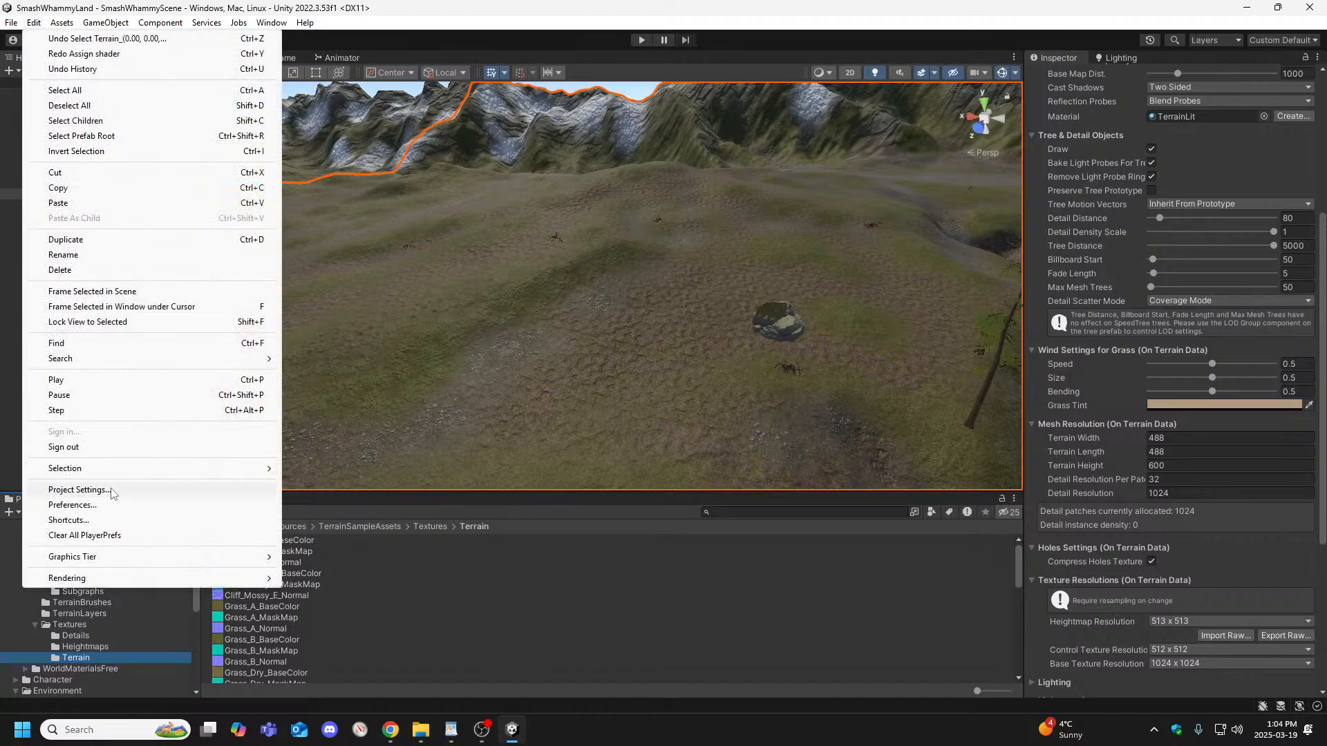
pyautogui.click(73, 505)
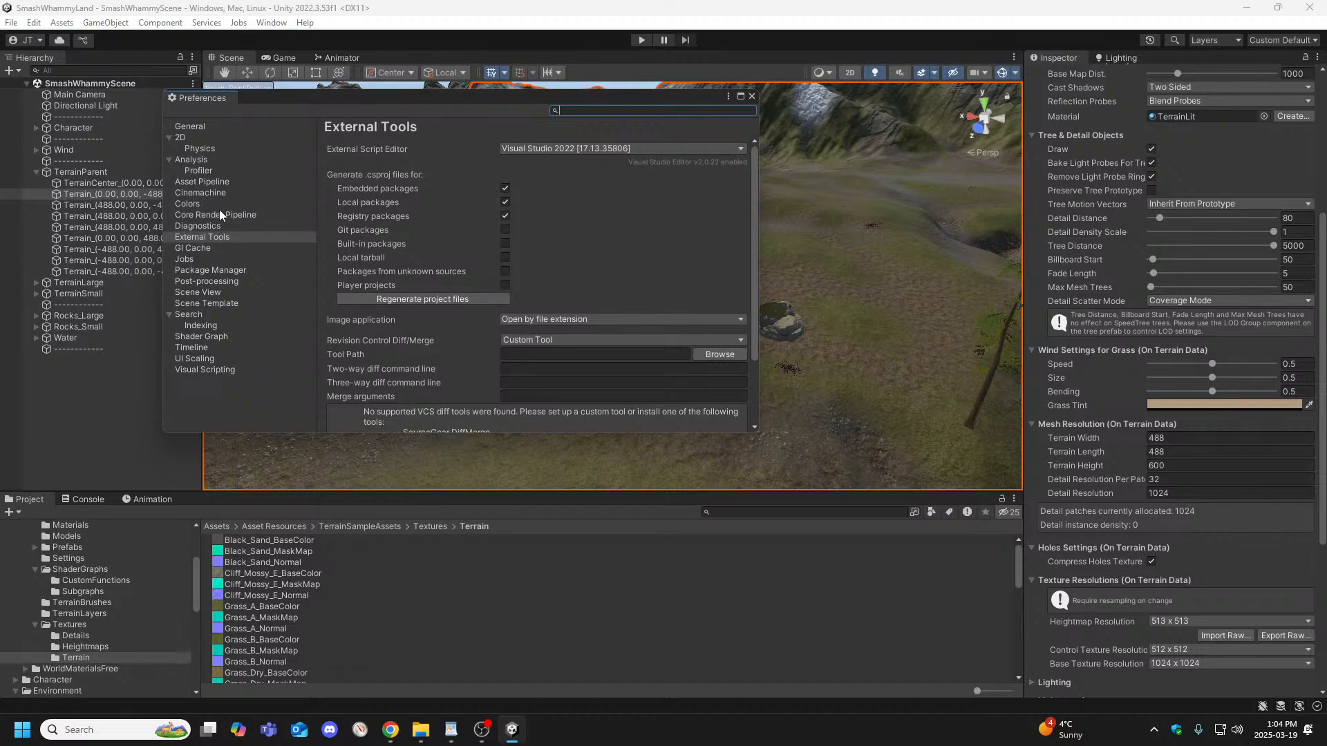
pyautogui.click(753, 97)
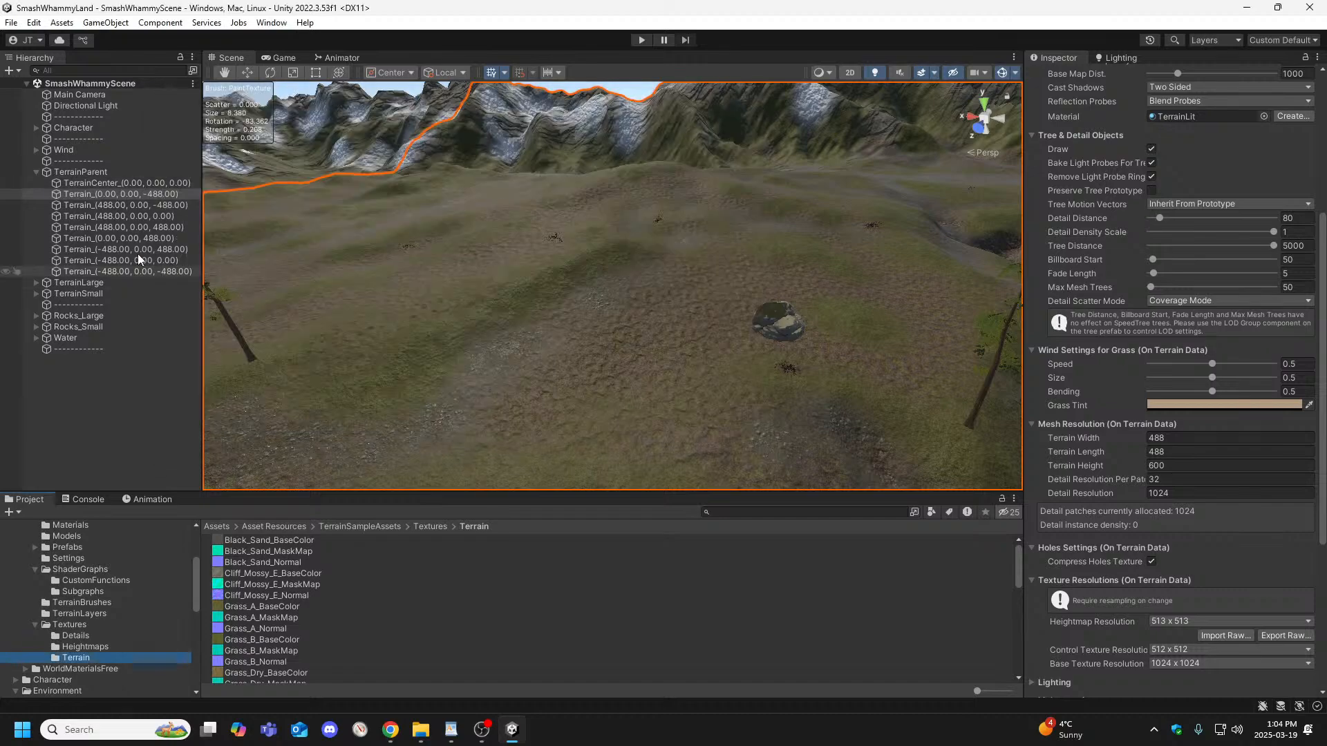
pyautogui.click(33, 23)
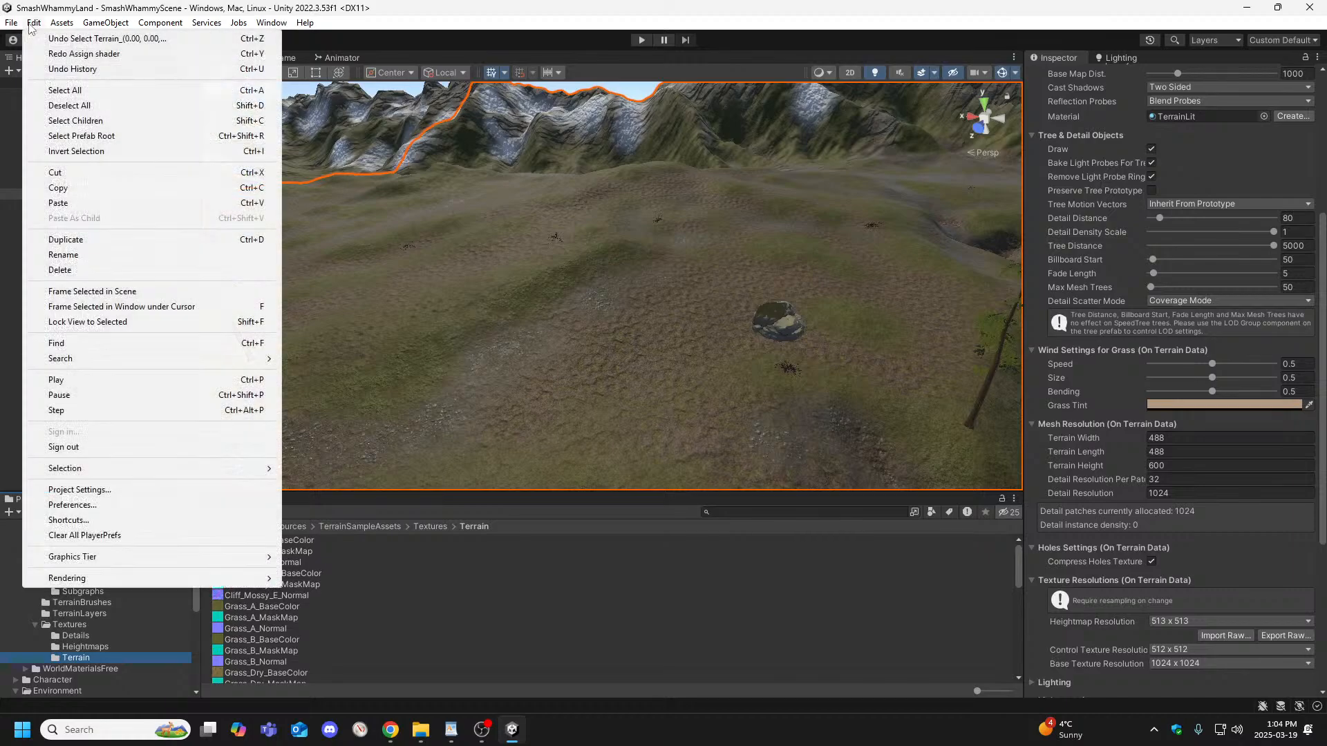
pyautogui.click(76, 490)
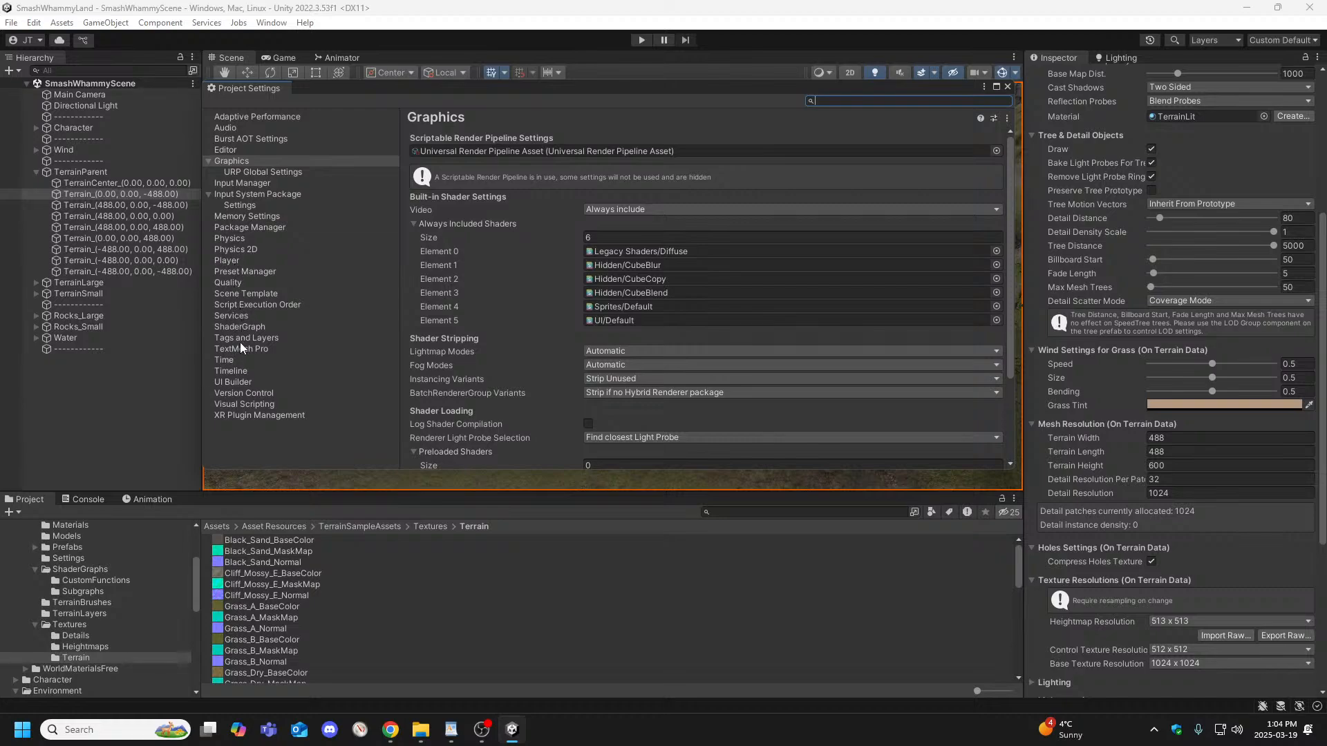
pyautogui.click(245, 304)
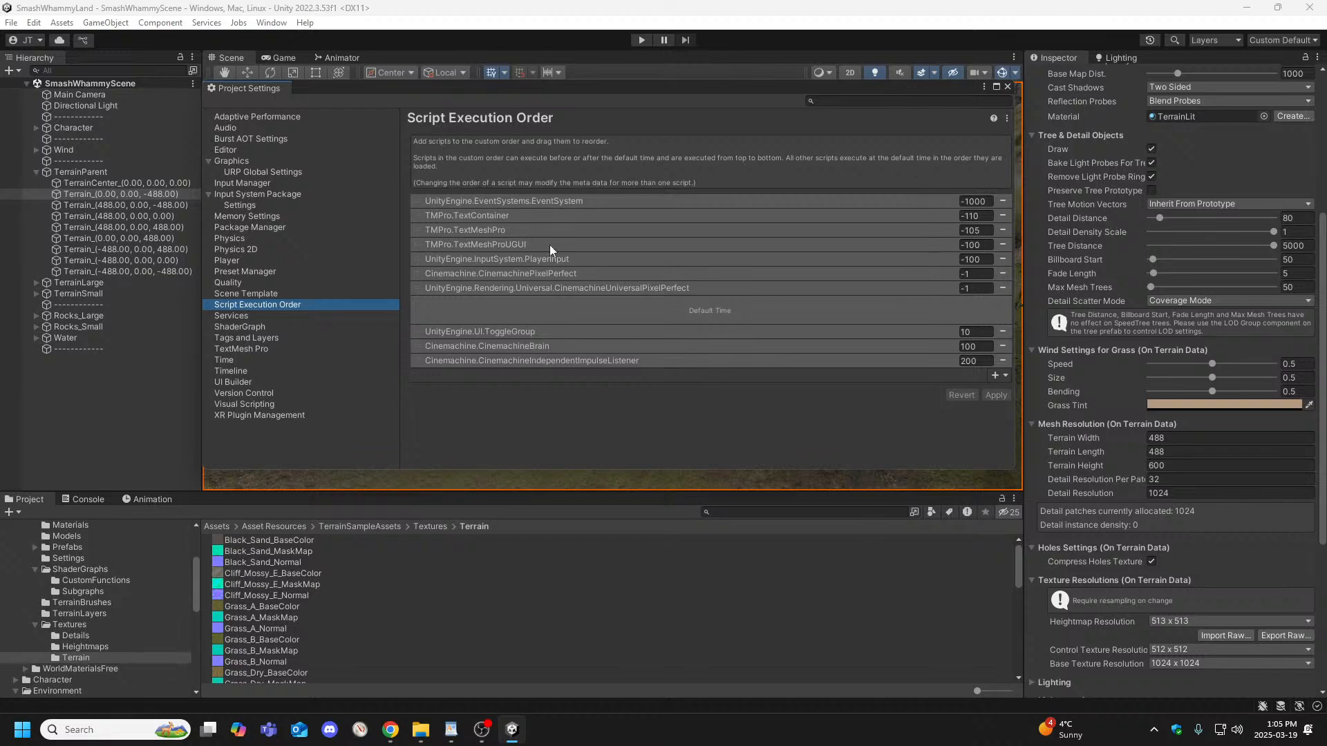
pyautogui.click(1007, 87)
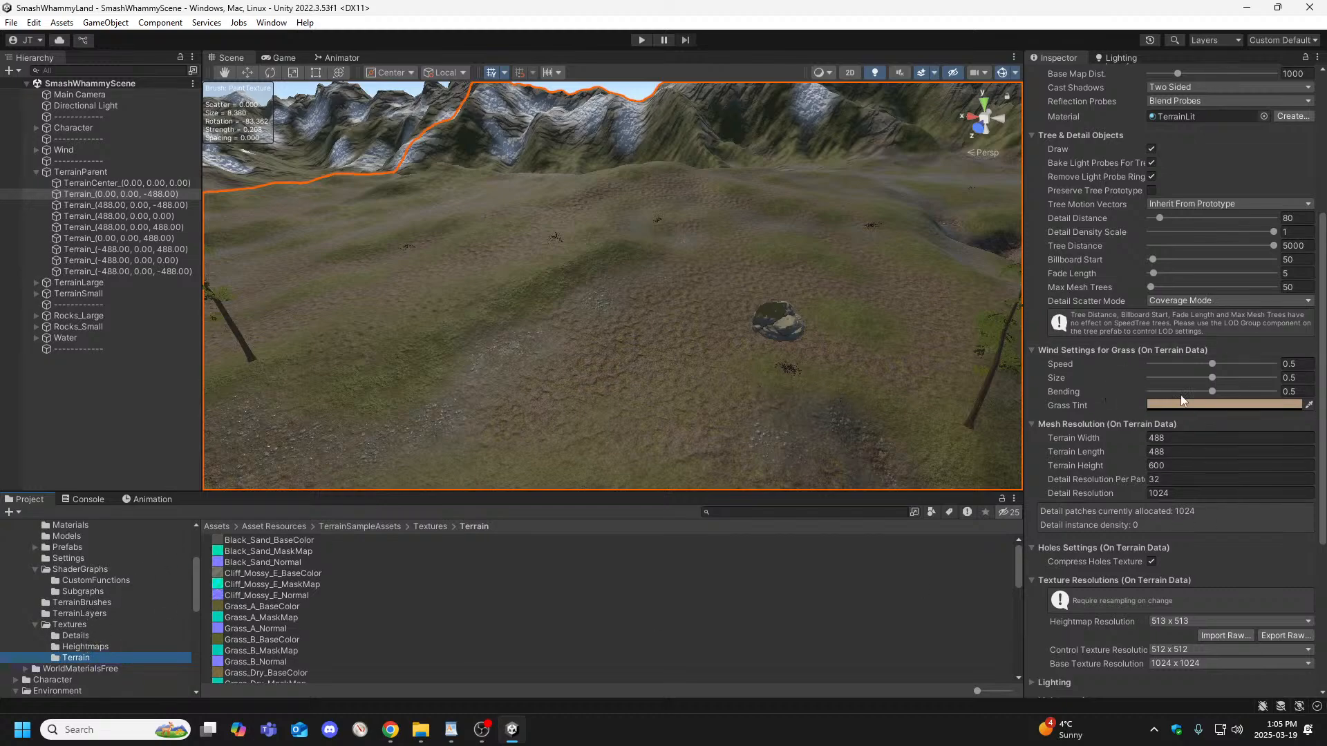
# View the Subgraphs and ShaderGraphs folders, and examine the TerrainGrass shader graph and its embedded material's properties.
pyautogui.click(79, 592)
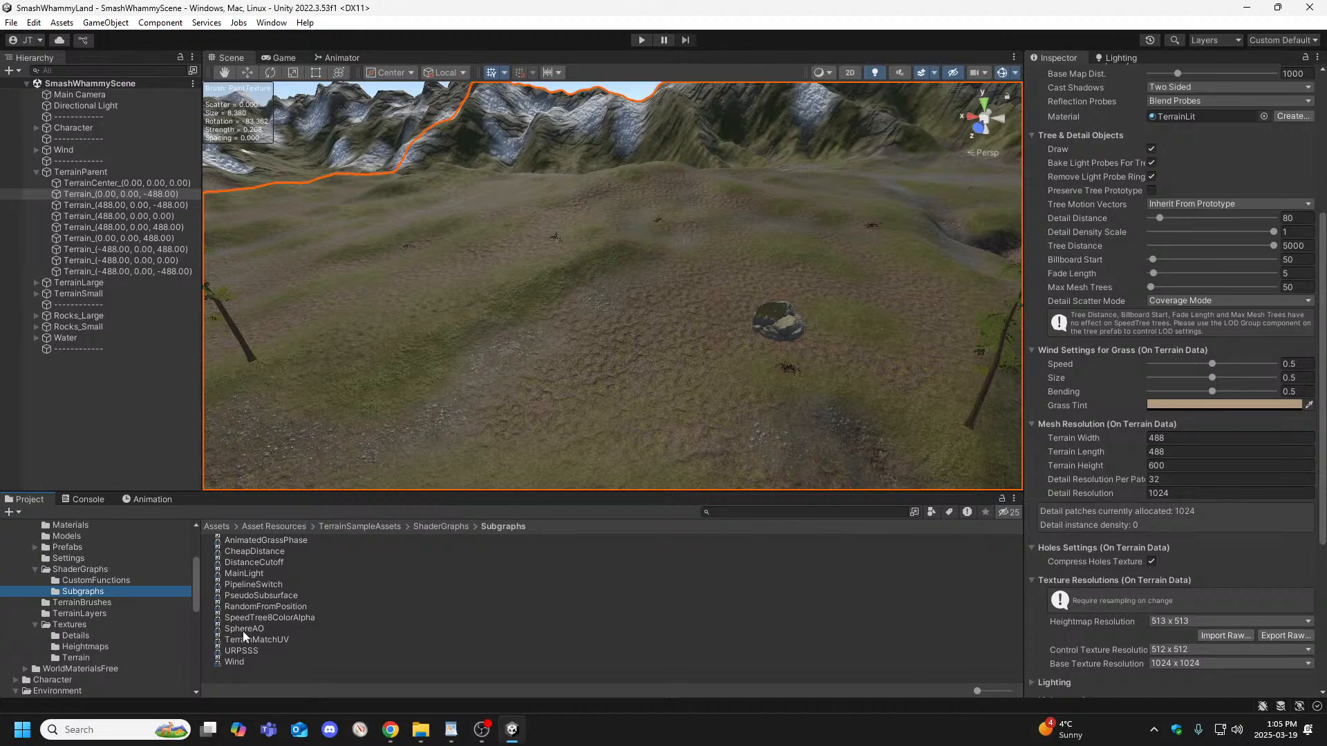
pyautogui.click(55, 570)
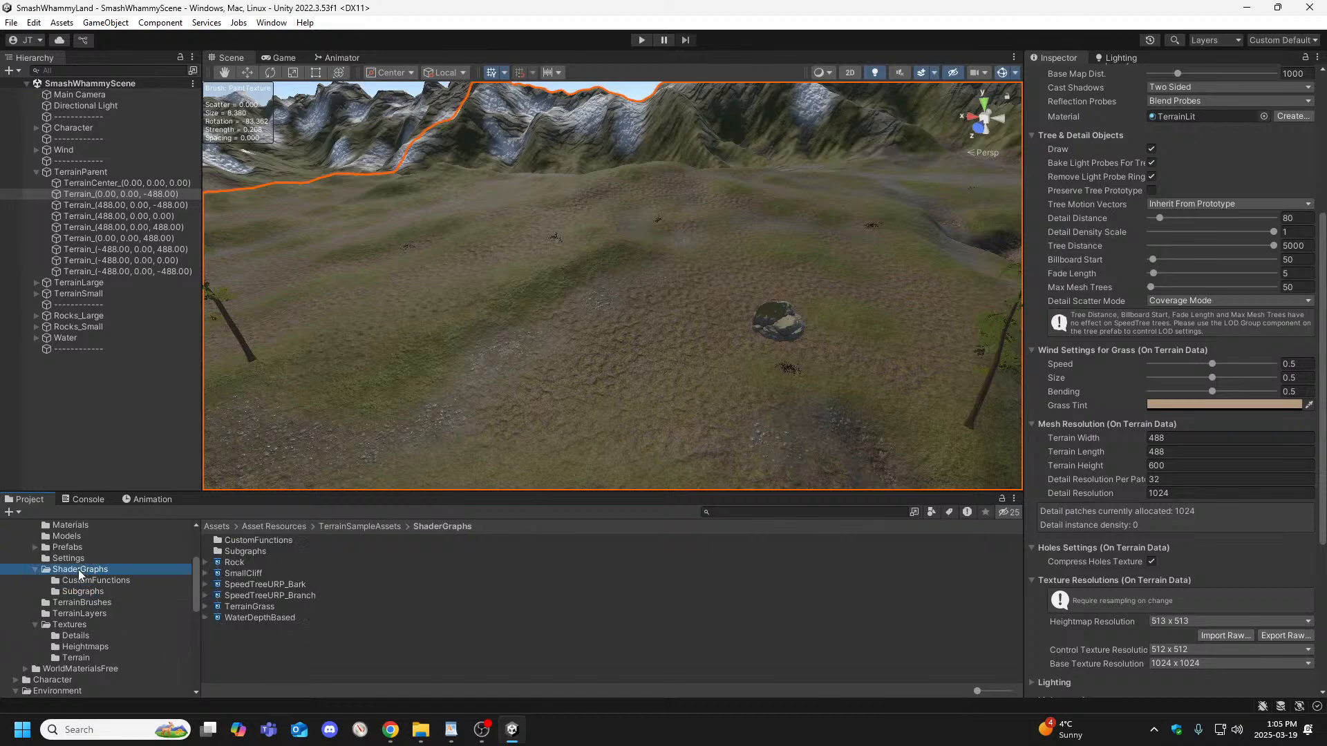
pyautogui.click(250, 607)
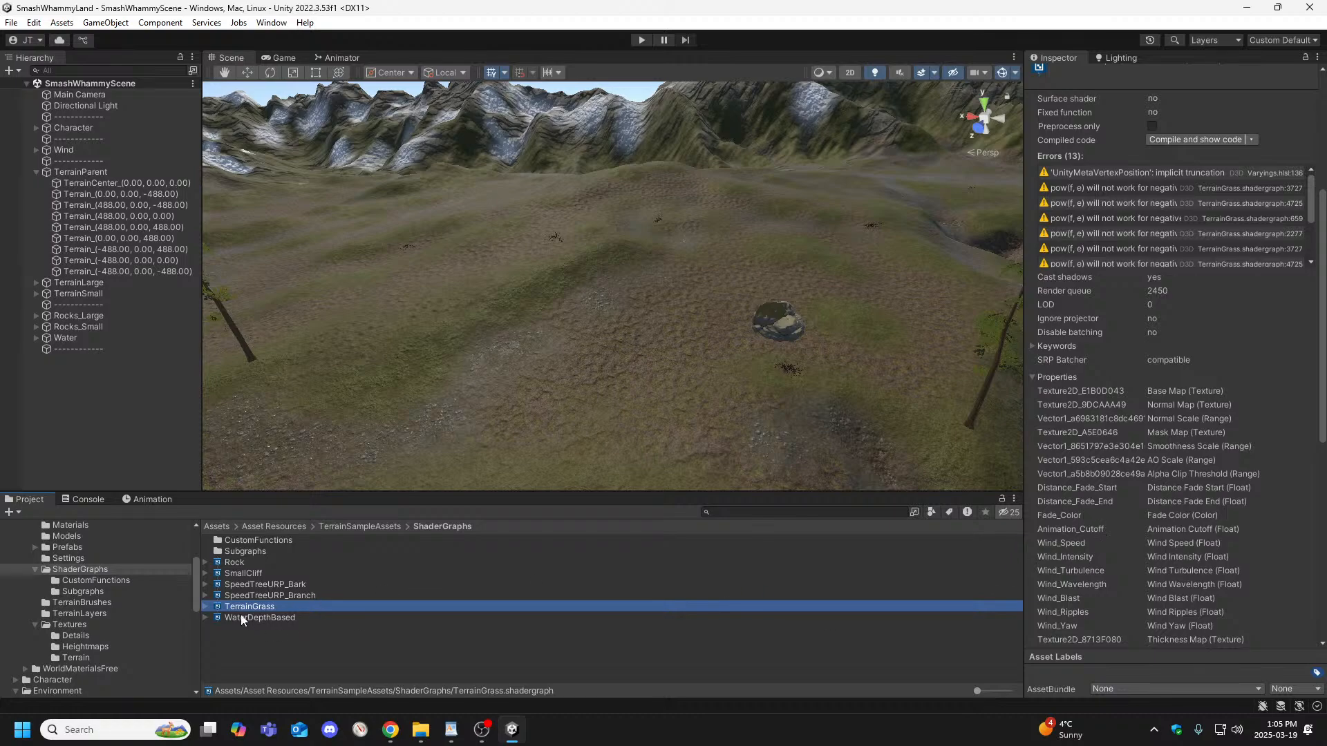
pyautogui.click(203, 607)
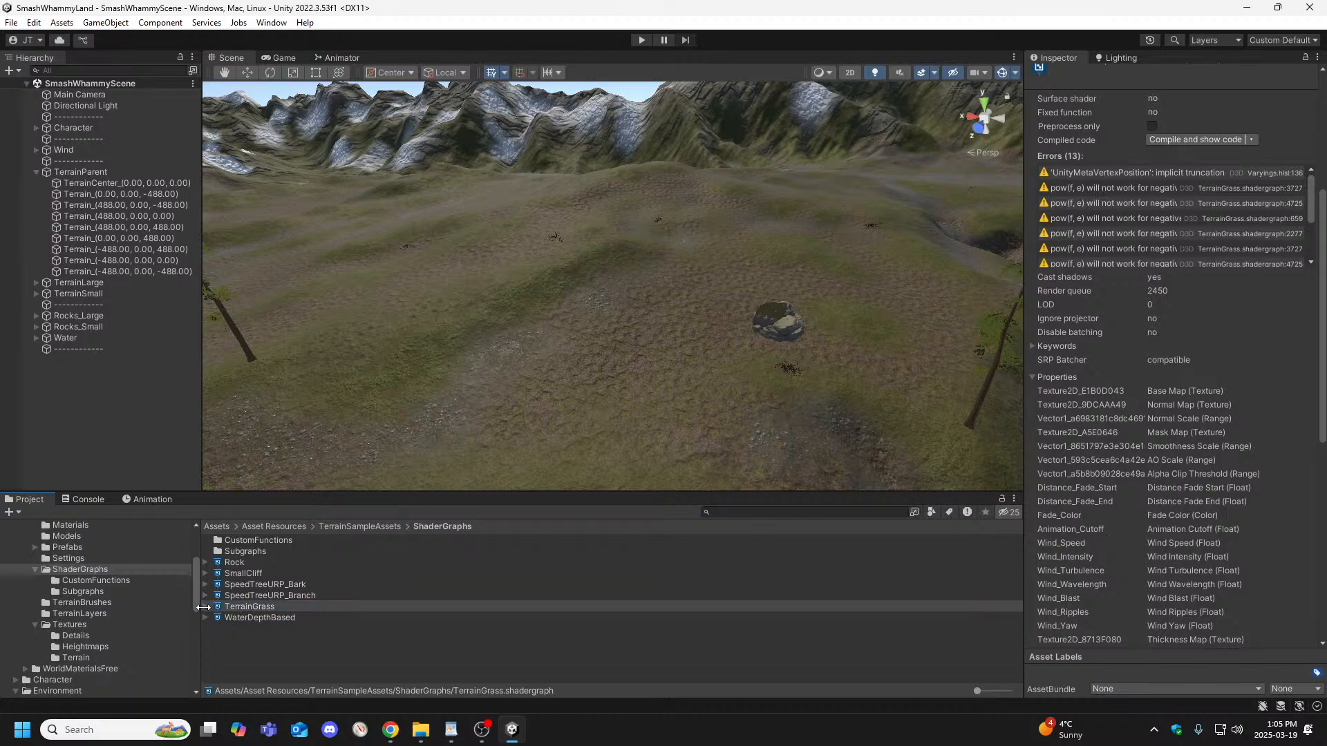
pyautogui.click(205, 607)
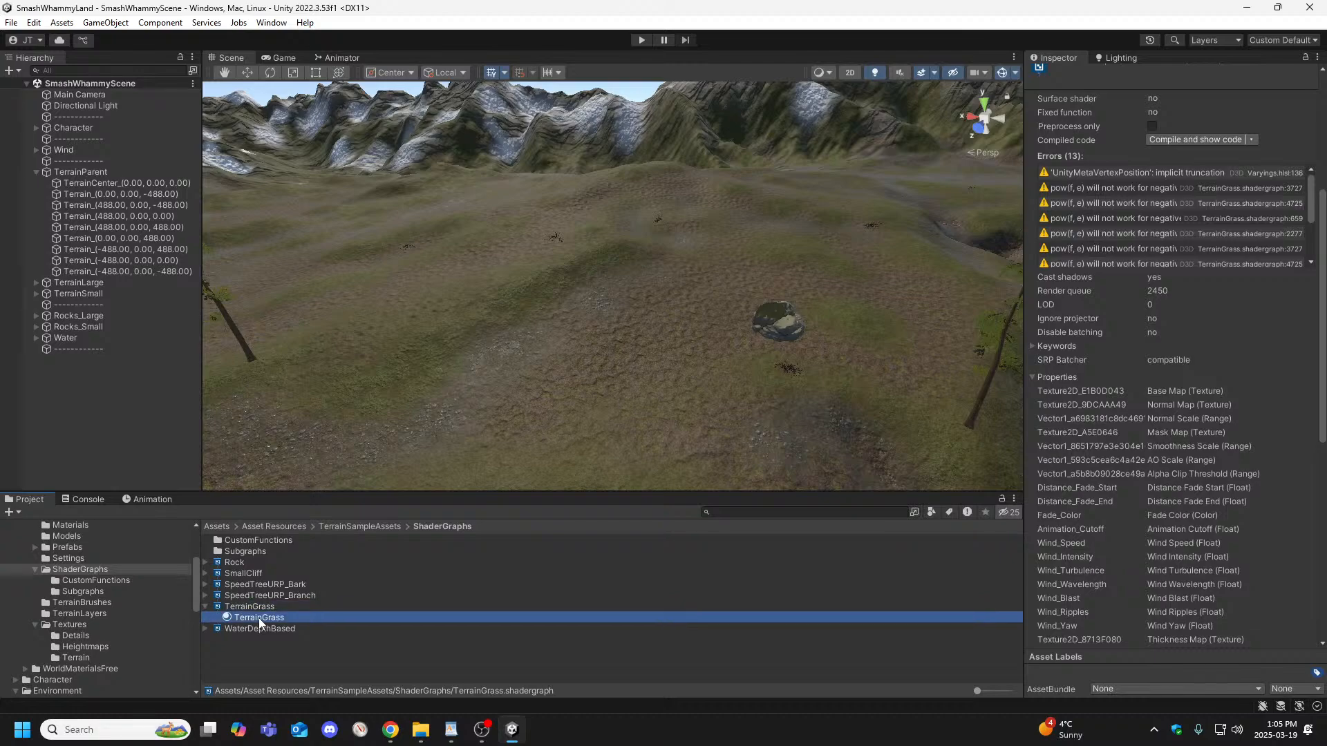
pyautogui.click(259, 618)
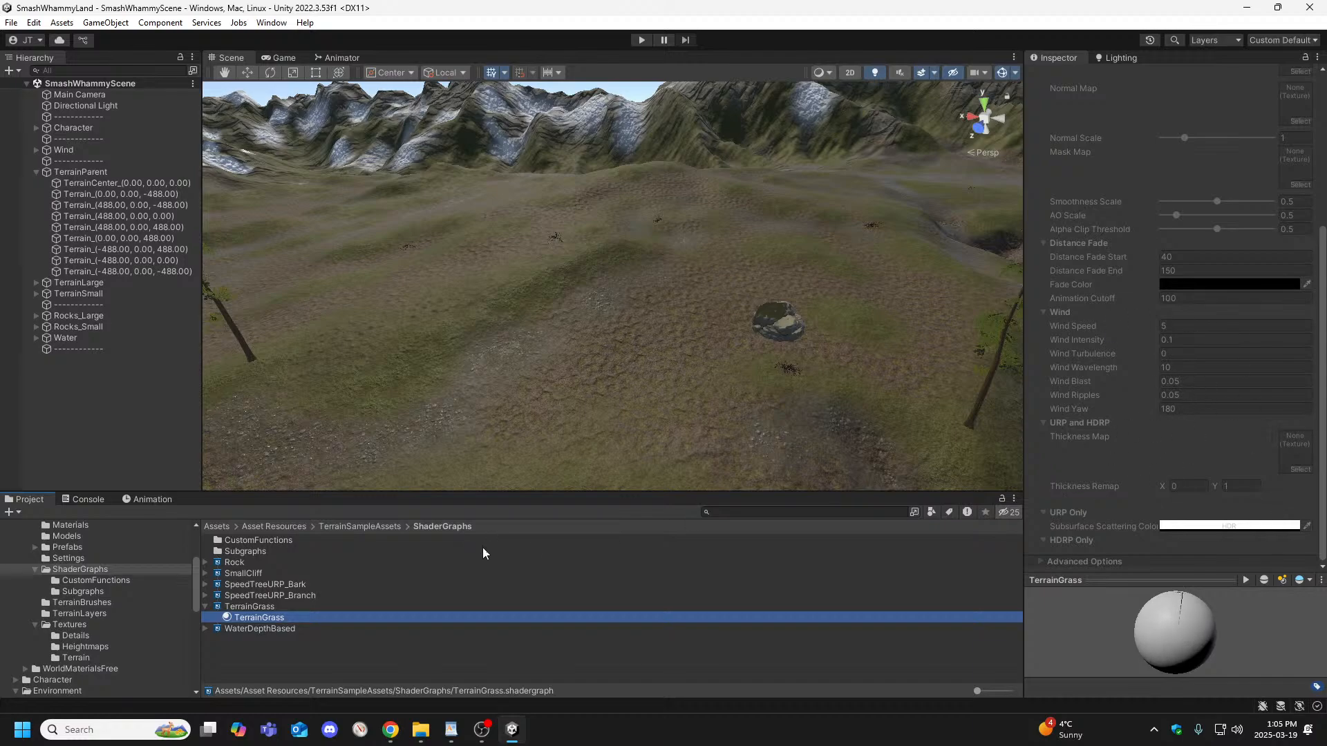
pyautogui.click(205, 606)
# Examine the ferns on the grassy slope in the scene from close up and from farther back.
pyautogui.moveTo(533, 351); pyautogui.dragTo(932, 307, button='right')
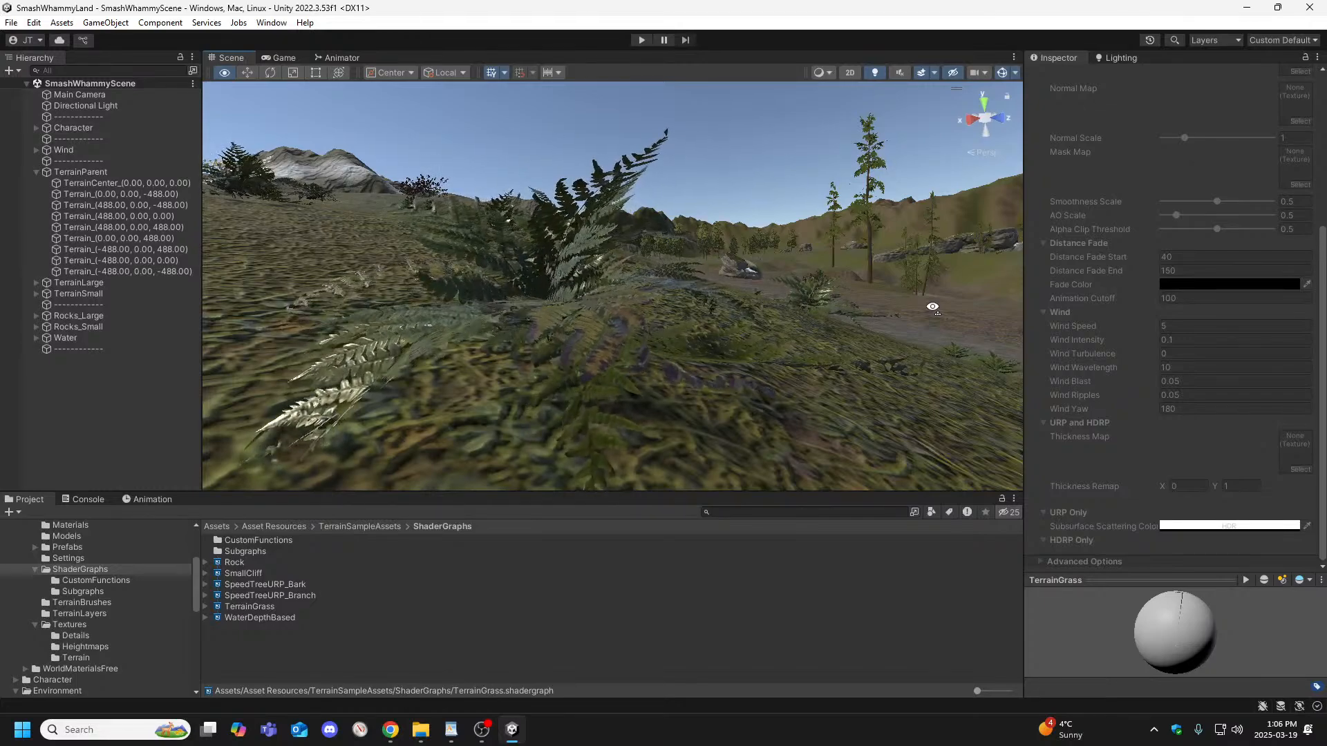
pyautogui.moveTo(932, 306); pyautogui.dragTo(904, 315, button='right')
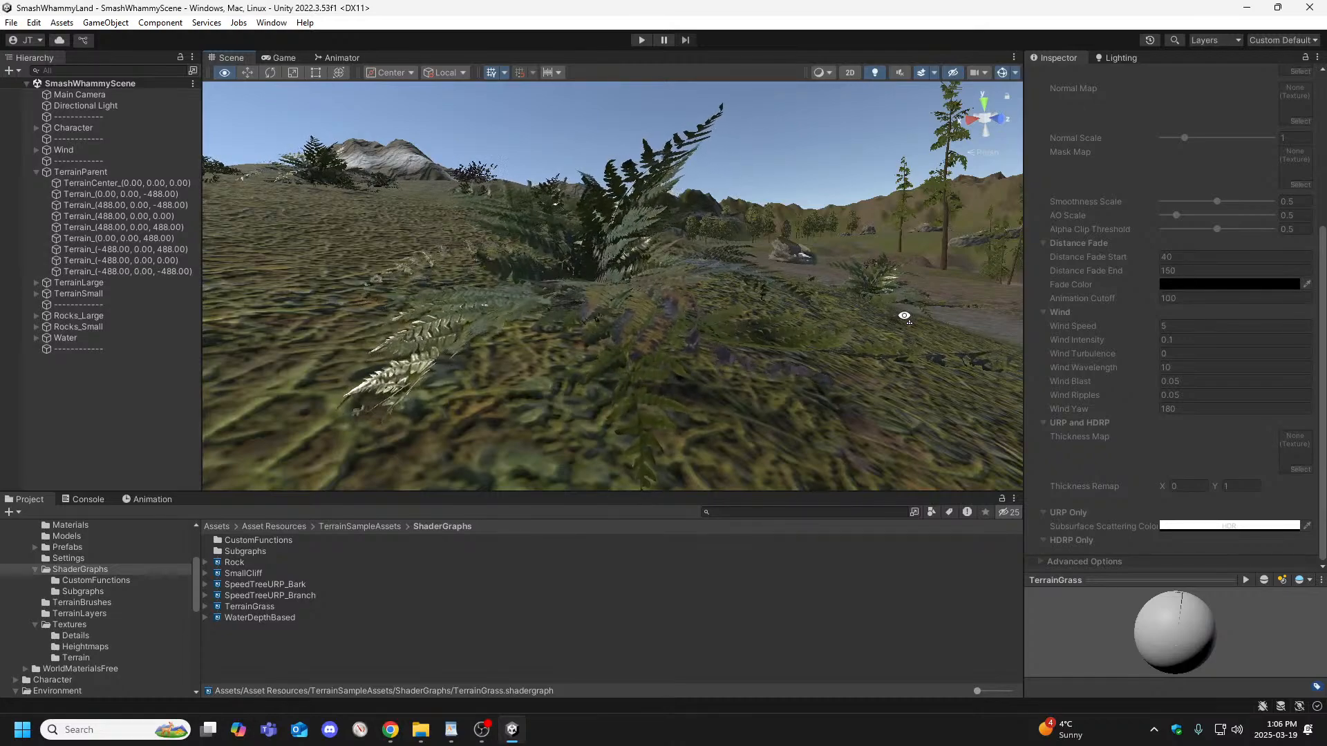
pyautogui.moveTo(903, 315); pyautogui.dragTo(906, 310, button='right')
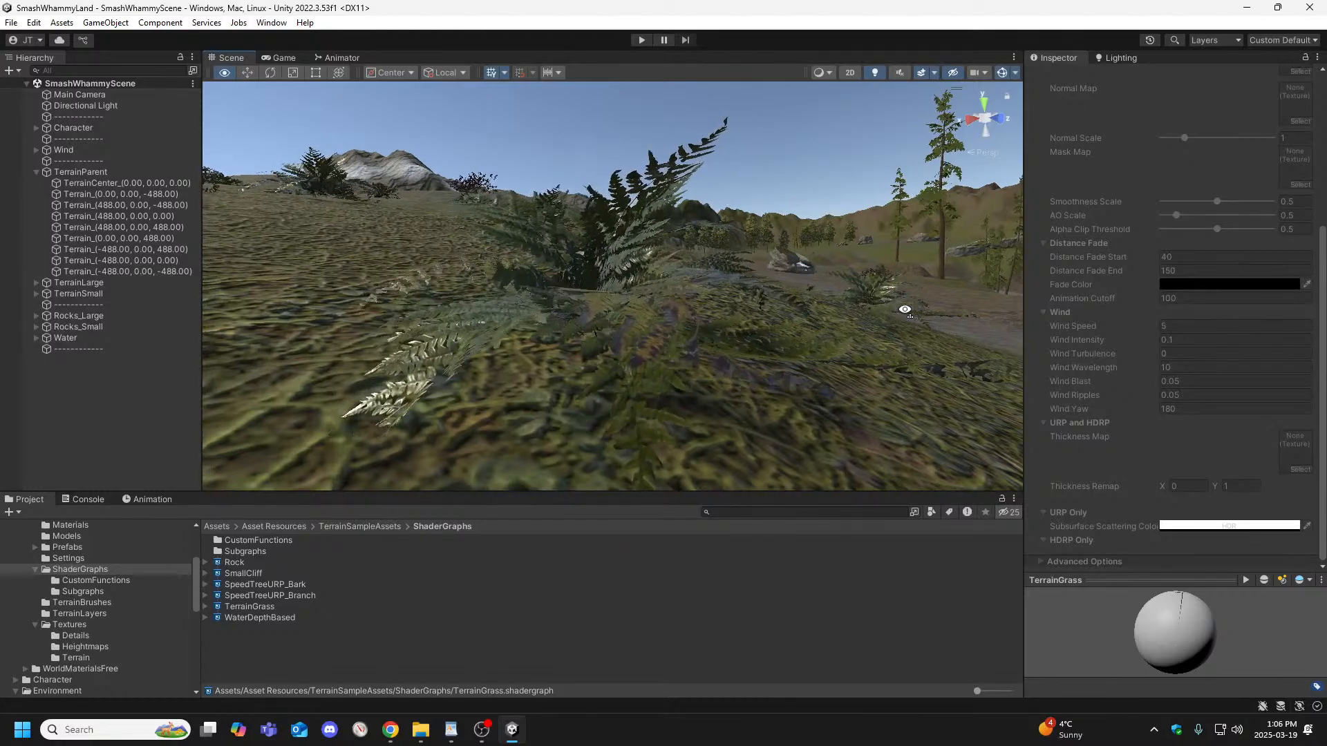
pyautogui.press('w')
pyautogui.moveTo(907, 310); pyautogui.dragTo(1038, 328, button='right')
pyautogui.moveTo(938, 324); pyautogui.dragTo(880, 343, button='right')
pyautogui.press('w')
pyautogui.press('s')
pyautogui.press('w')
pyautogui.press('s')
pyautogui.press('w')
pyautogui.press('s')
pyautogui.press('d')
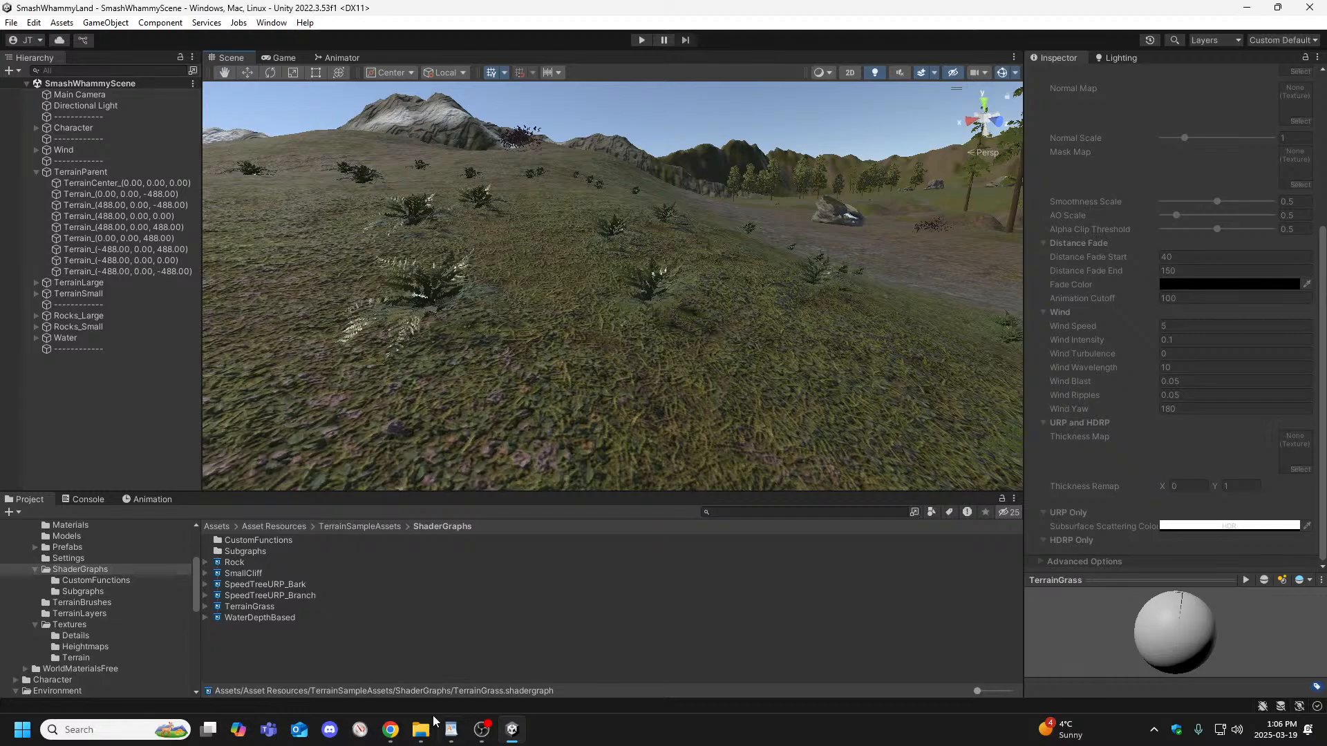
# Review the Nature/Soft Occlusion forum post in Chrome, and check the Details textures and the Fern_A prefab in Unity.
pyautogui.click(428, 649)
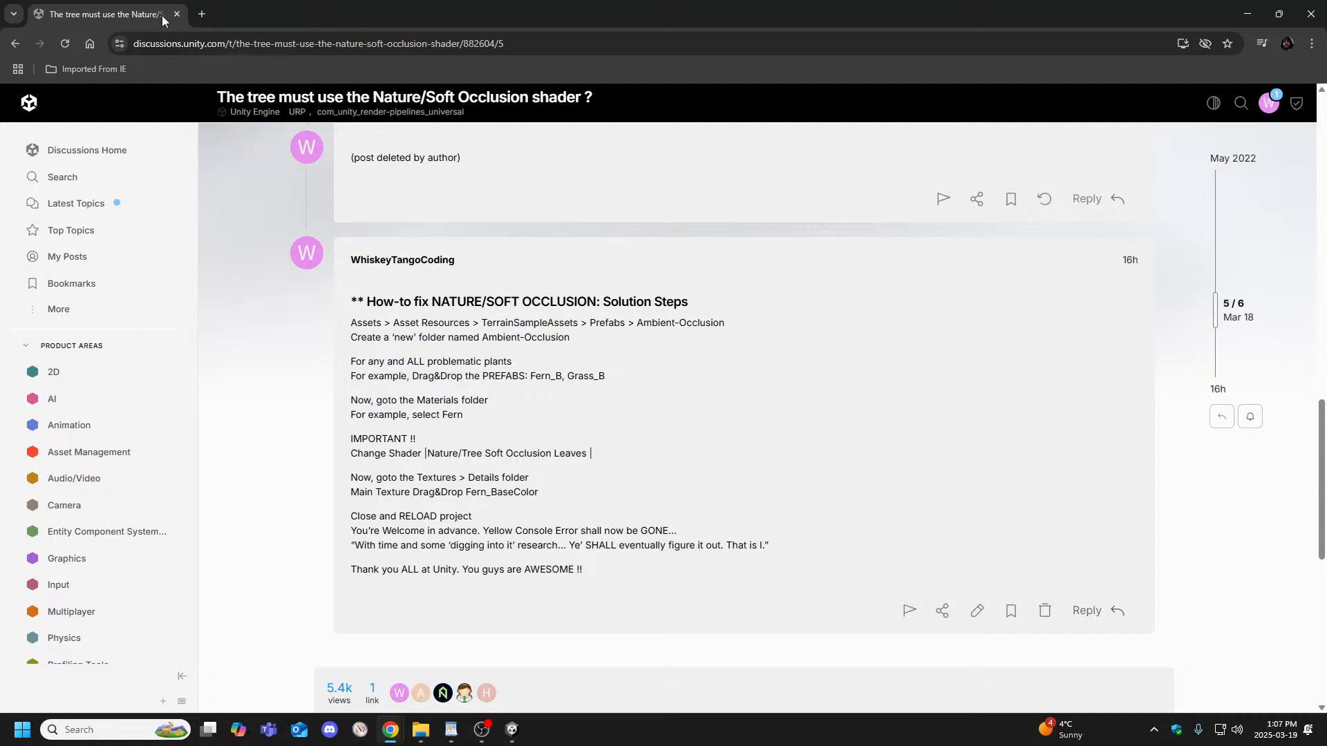
pyautogui.click(1309, 13)
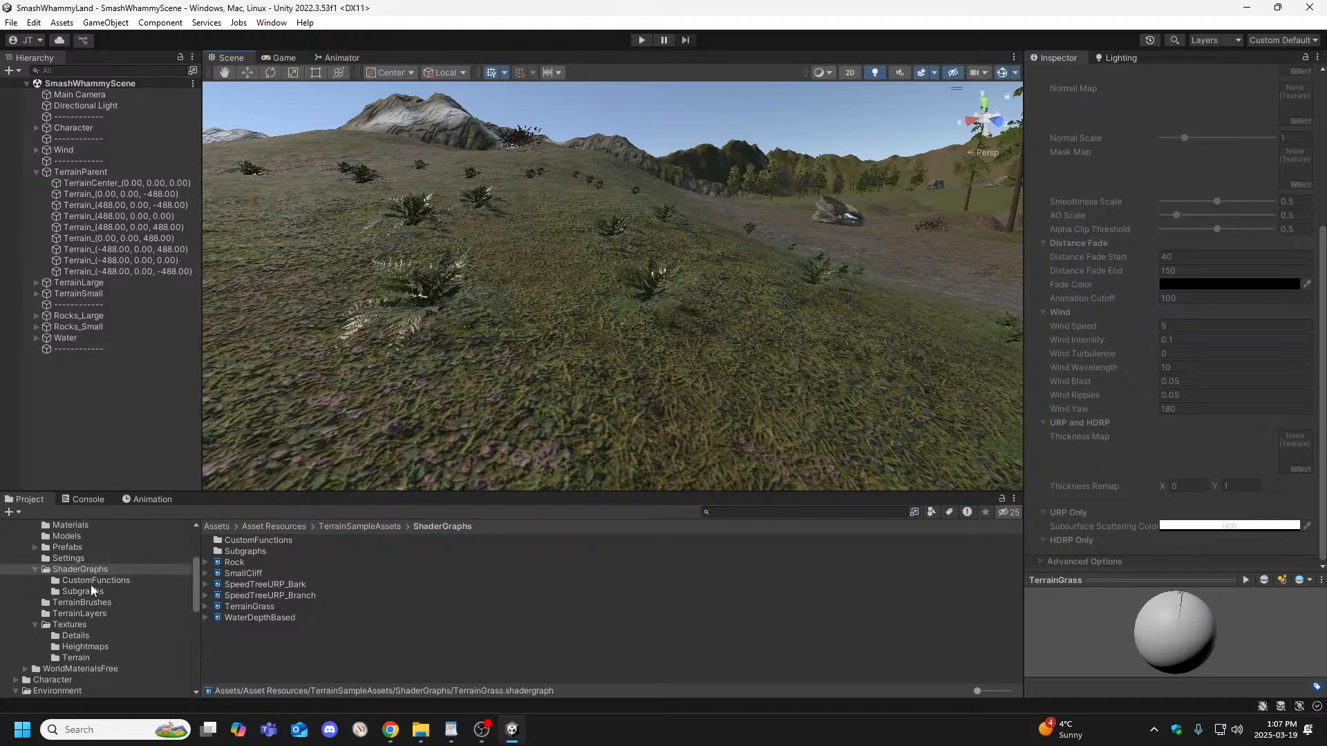
pyautogui.click(81, 635)
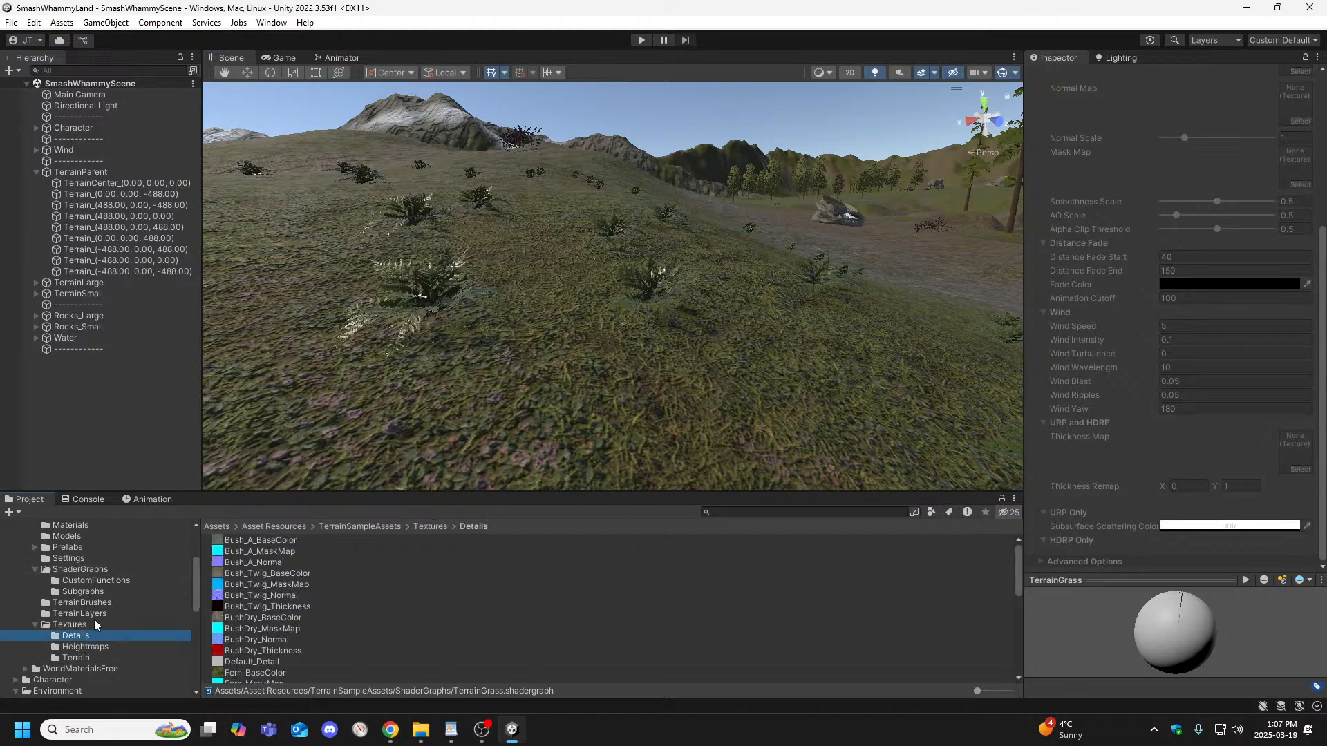
pyautogui.click(67, 548)
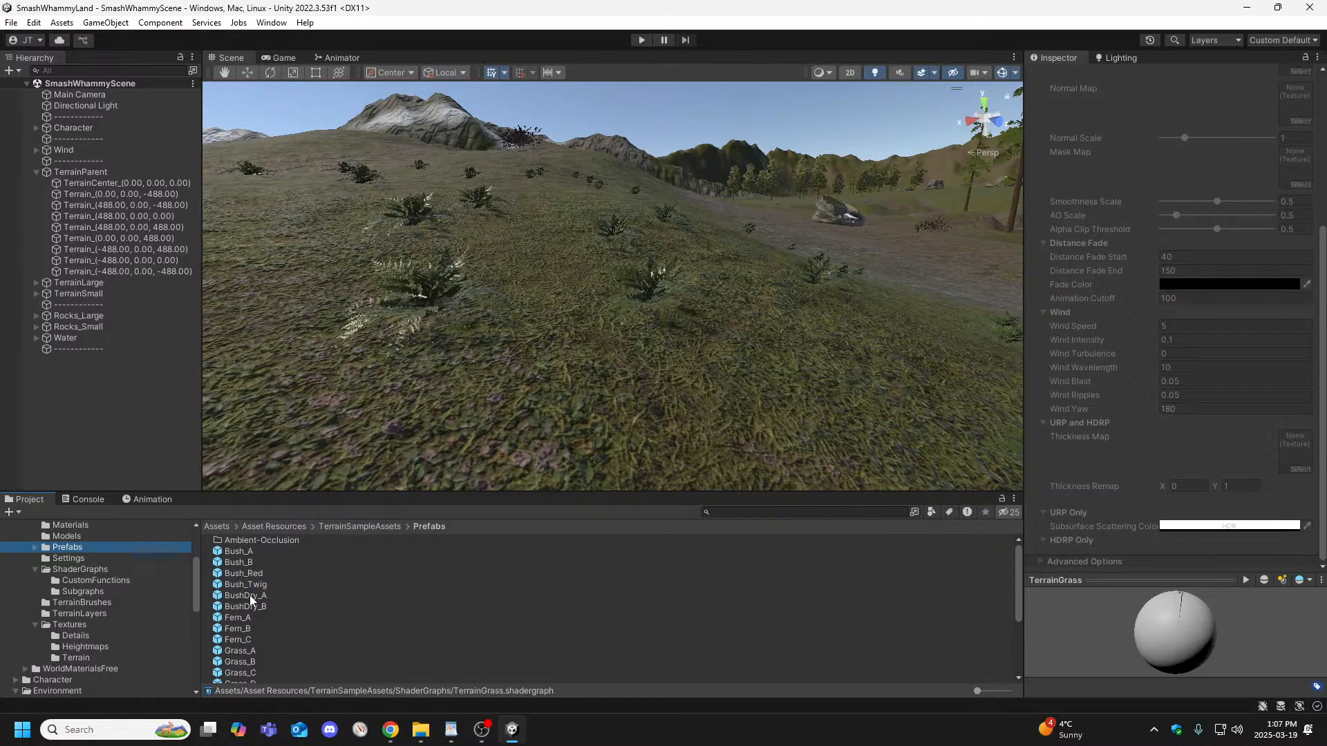
pyautogui.click(251, 617)
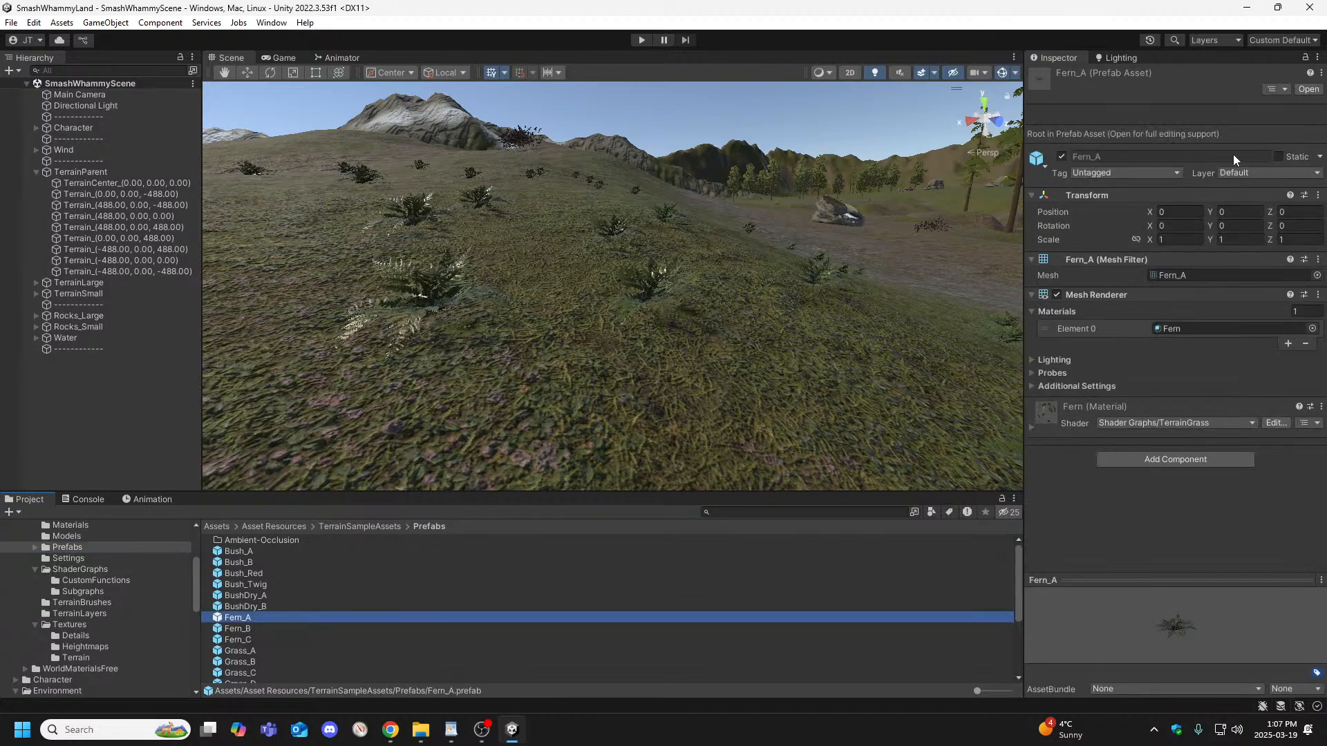
# Select the Fern material in the TerrainSampleAssets Materials folder and review its surface inputs, distance fade and wind settings.
pyautogui.scroll(3, 72, 569)
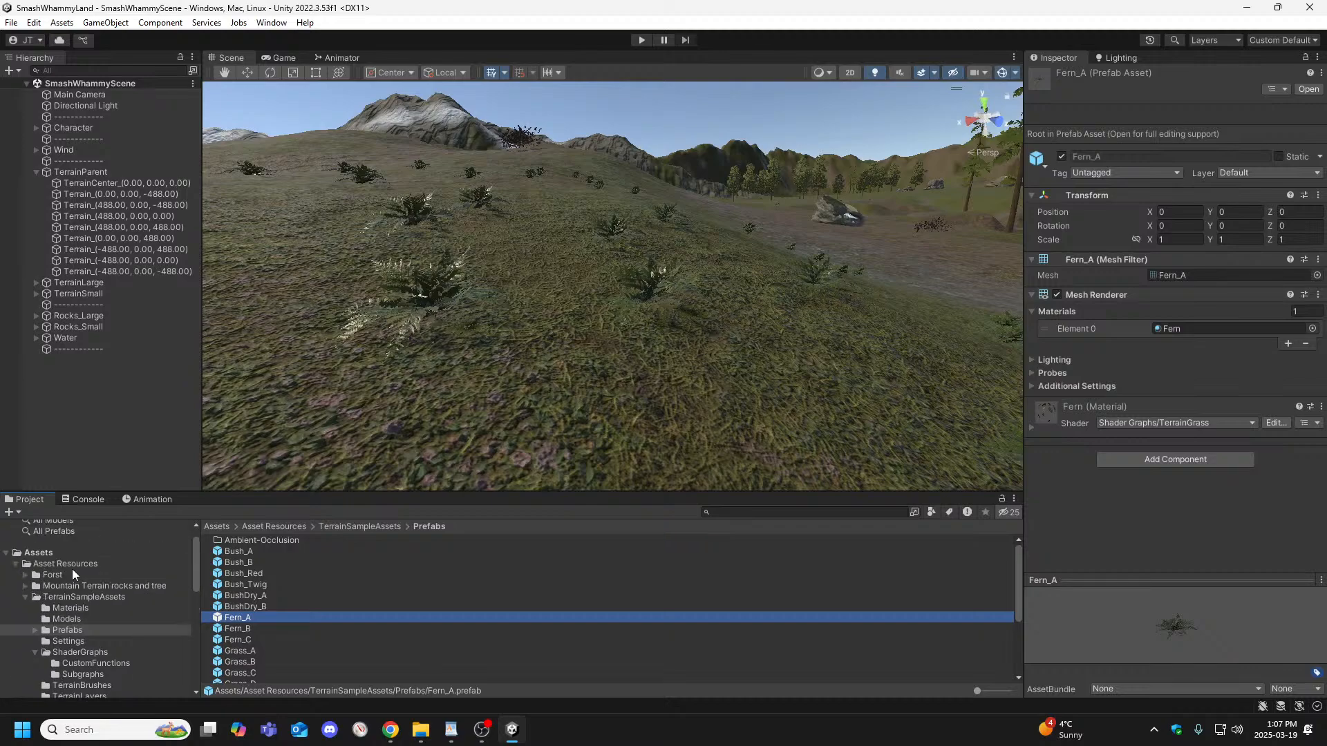
pyautogui.click(76, 607)
pyautogui.click(234, 585)
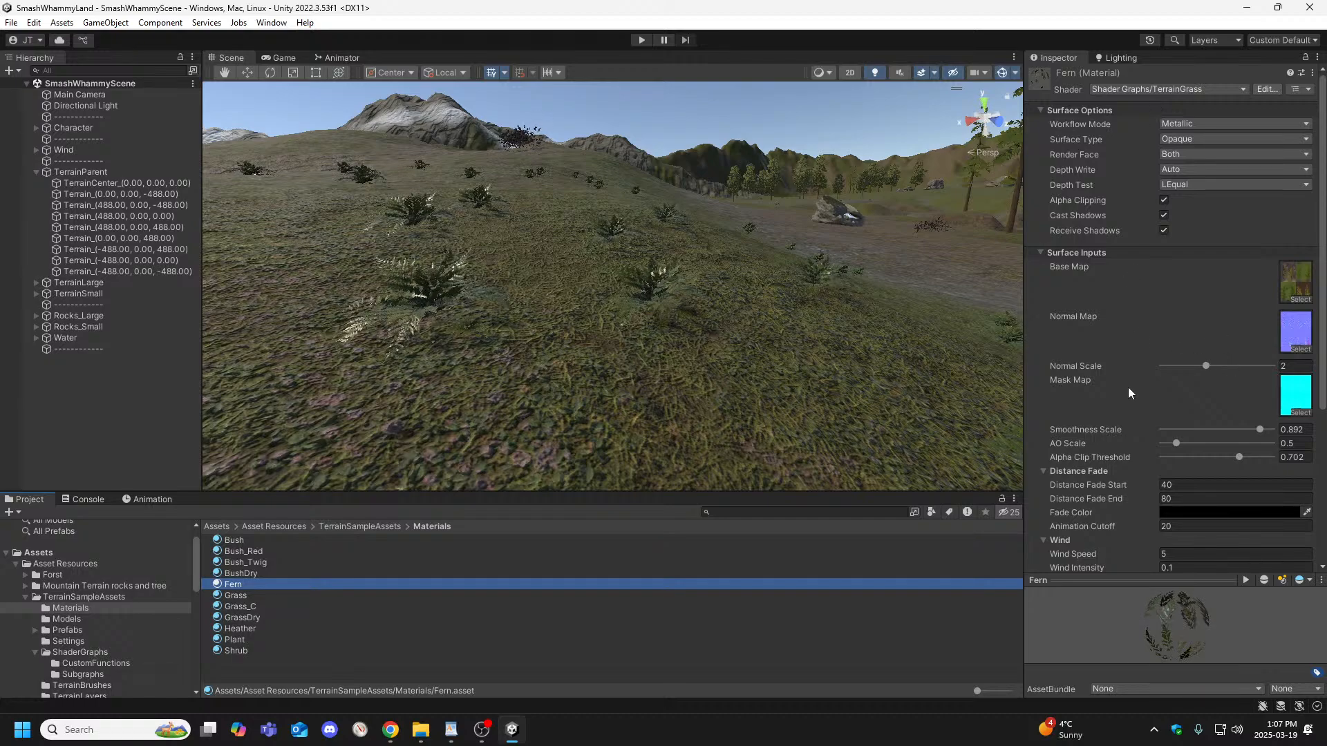
pyautogui.scroll(-2, 1134, 421)
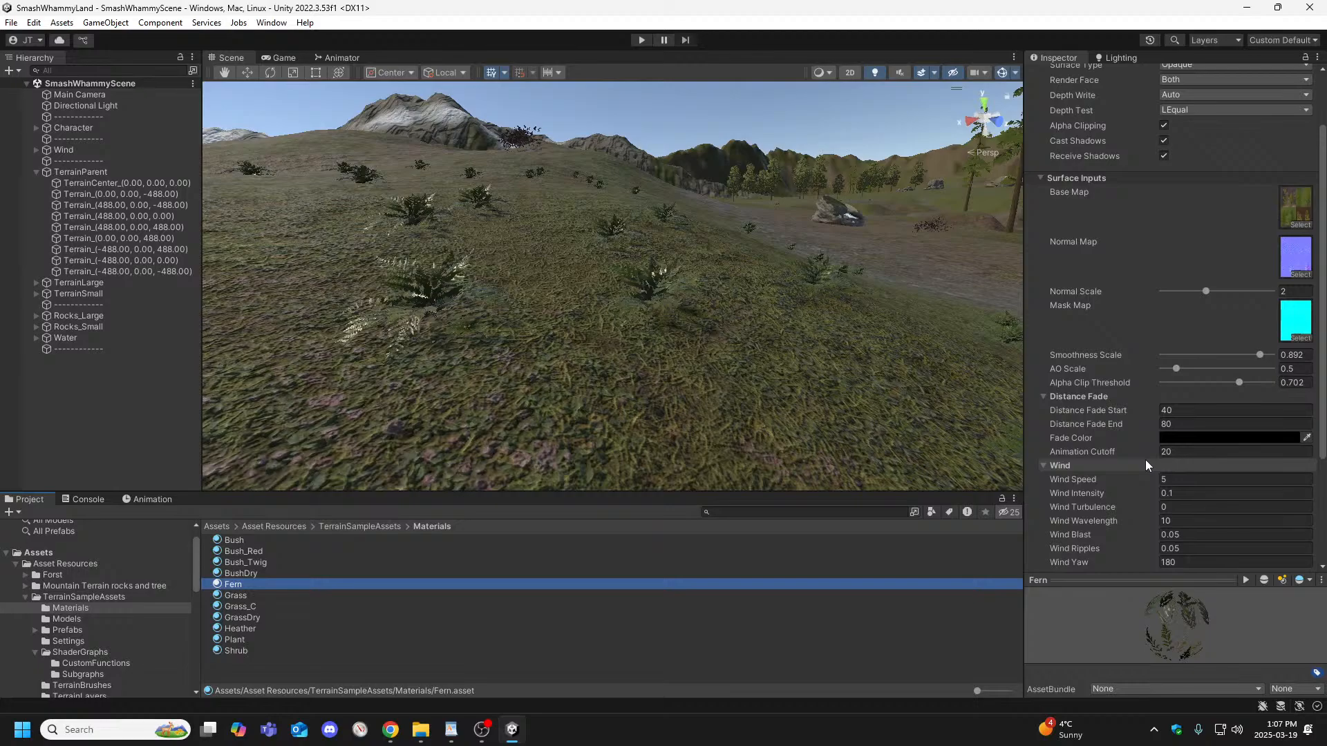
# Look over the plants, rocks and hills across the terrain, ending at the trees on the riverbank.
pyautogui.moveTo(625, 349); pyautogui.dragTo(552, 405, button='right')
pyautogui.press('w')
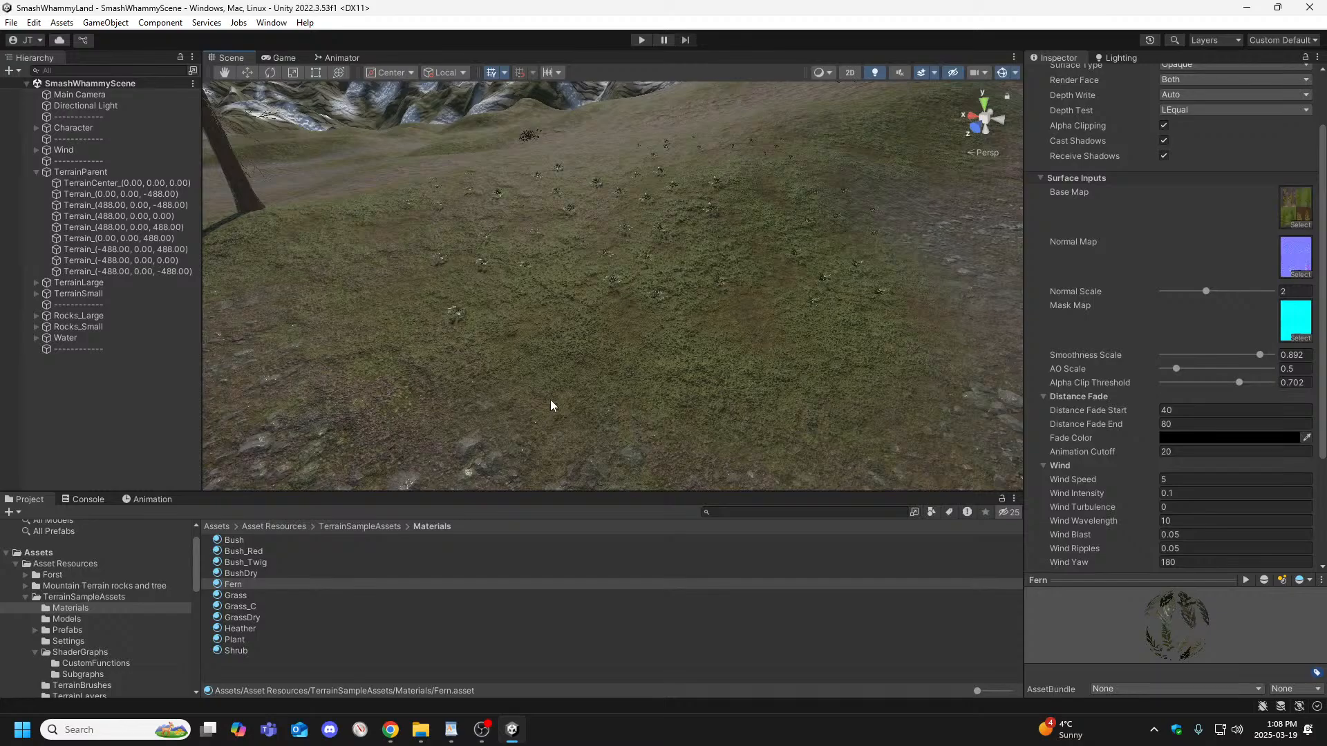
pyautogui.moveTo(550, 399); pyautogui.dragTo(599, 354, button='right')
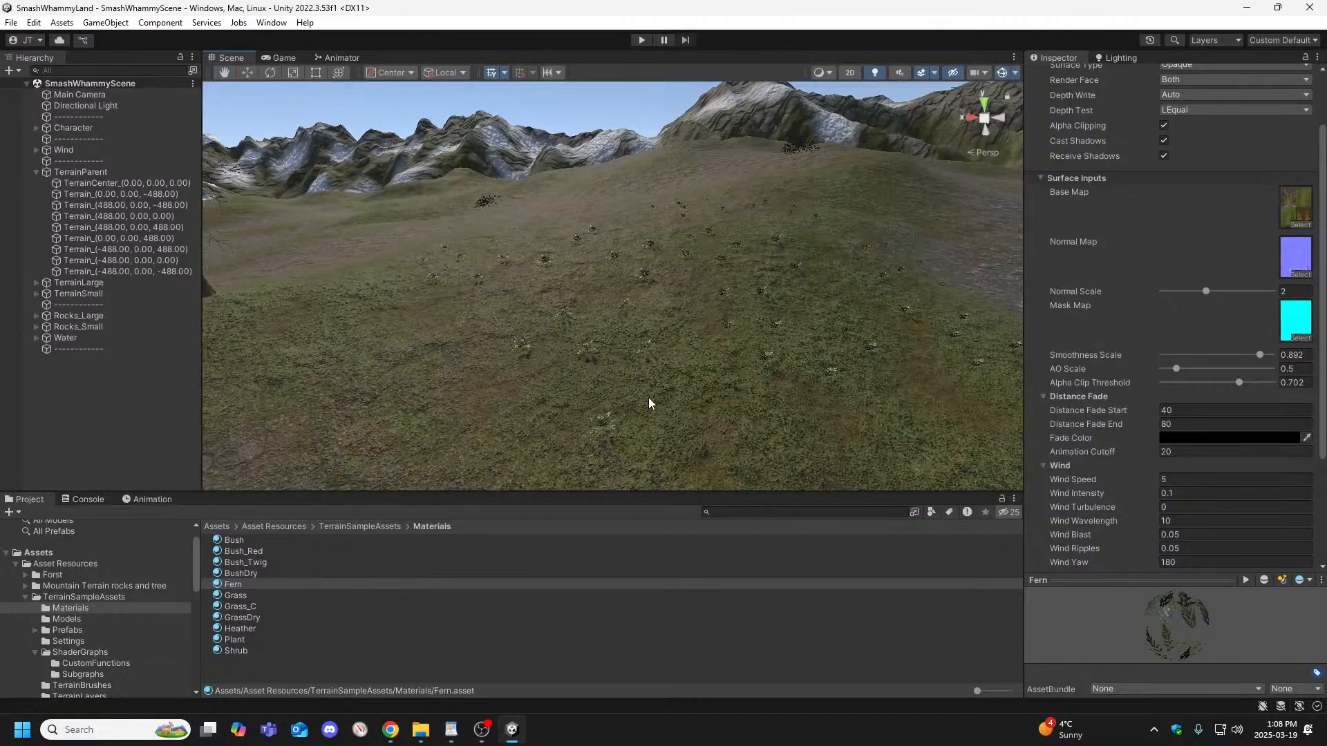
pyautogui.moveTo(565, 370); pyautogui.dragTo(544, 400, button='right')
pyautogui.press('w')
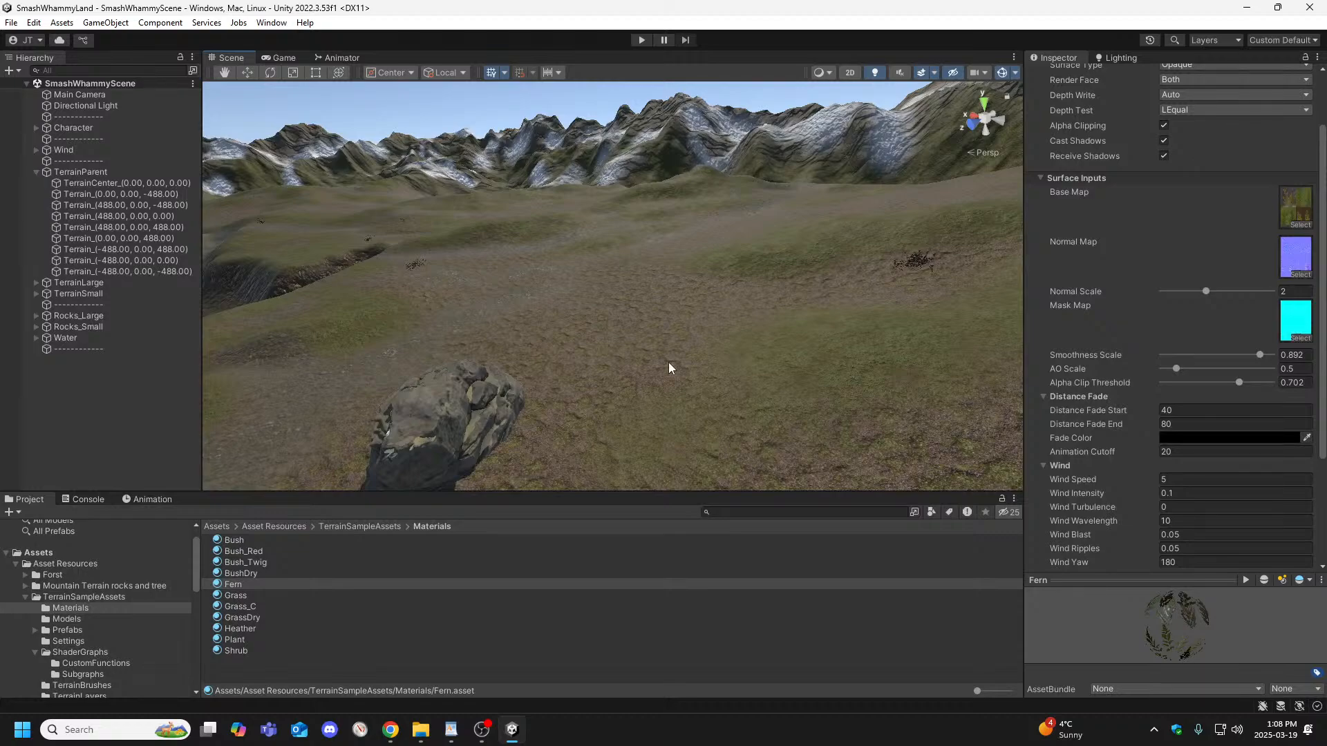
pyautogui.moveTo(764, 388); pyautogui.dragTo(891, 389, button='right')
pyautogui.moveTo(1057, 401); pyautogui.dragTo(1170, 421, button='right')
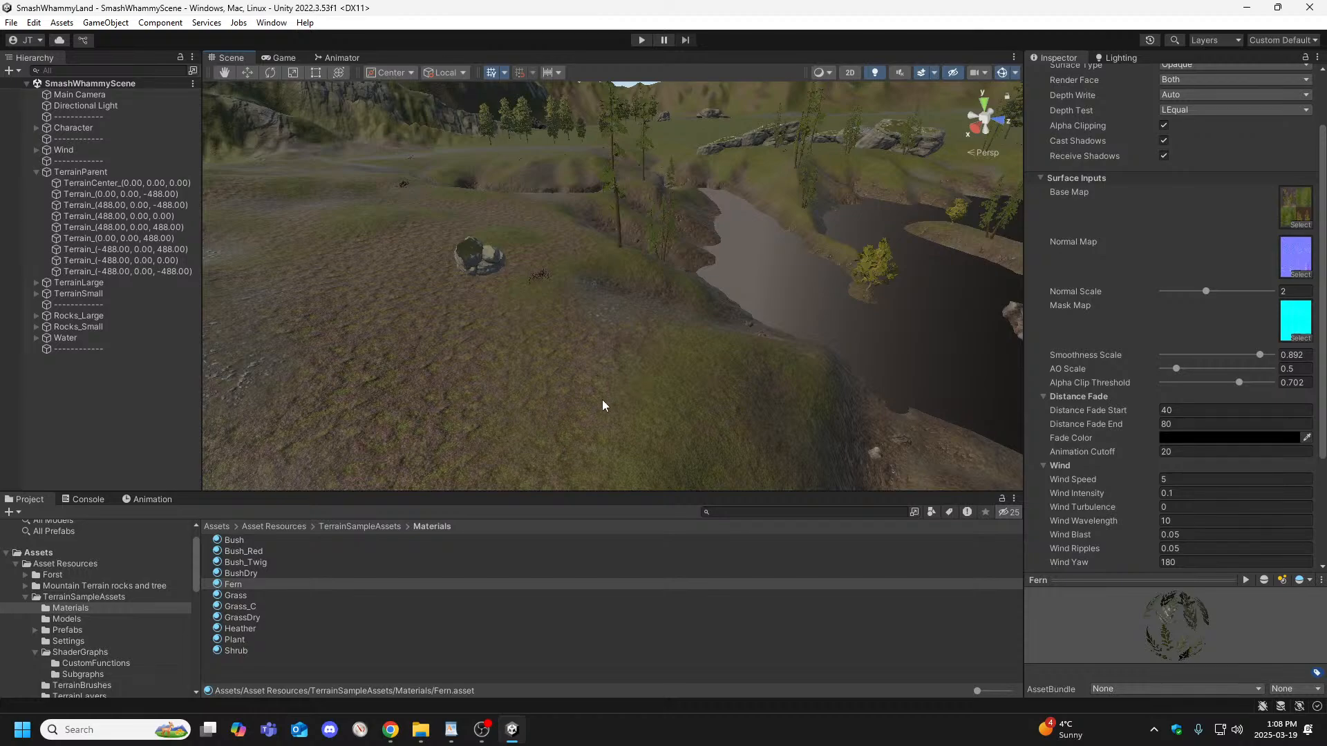
pyautogui.moveTo(636, 358); pyautogui.dragTo(489, 353, button='right')
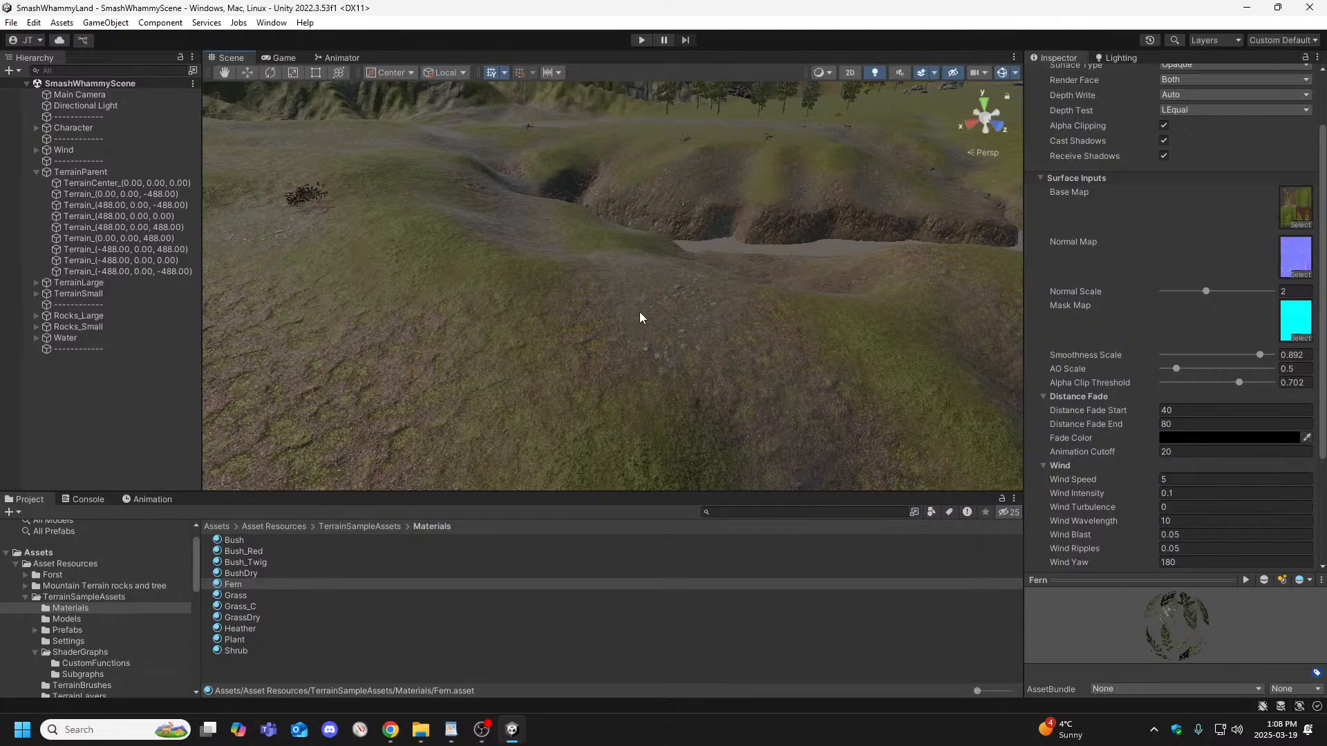
pyautogui.moveTo(639, 318); pyautogui.dragTo(657, 375, button='right')
pyautogui.press('w')
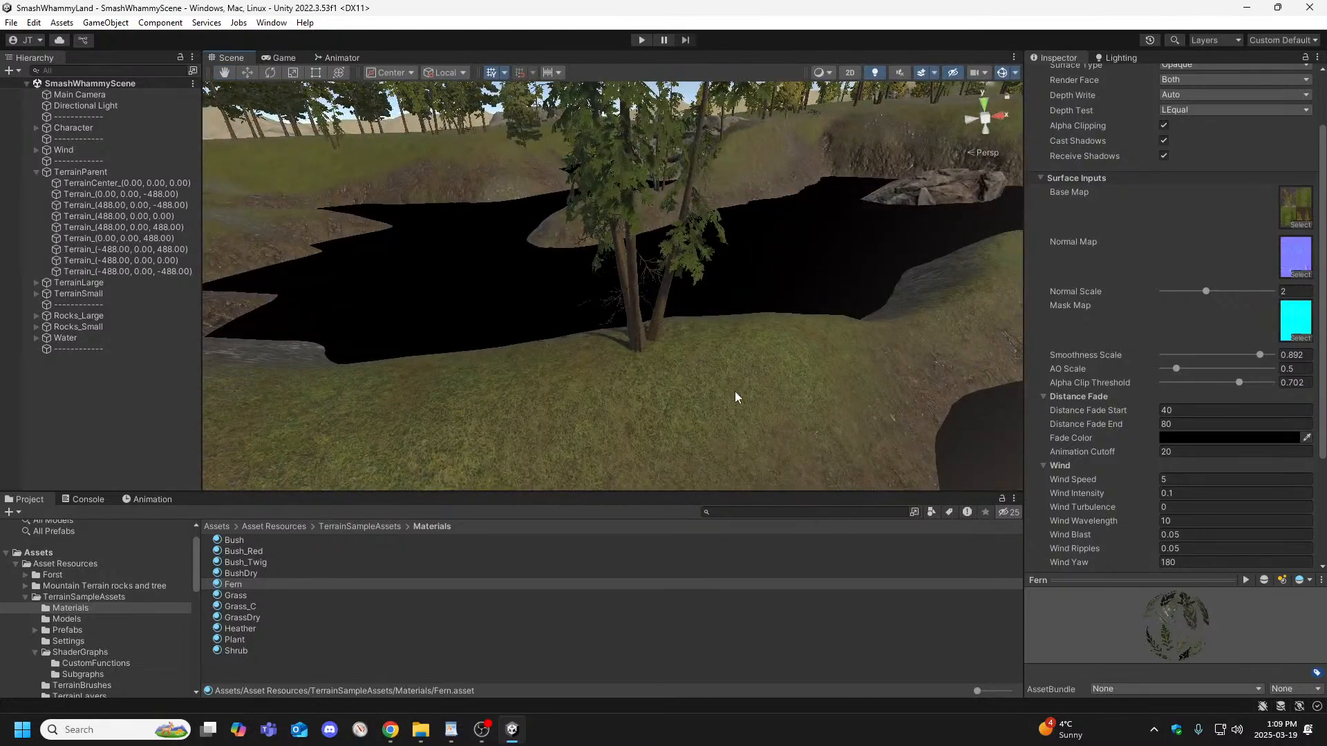
# Remove the Rock_C_02 tree from the Paint Trees list of the Terrain_(0.00, 0.00, -488.00) tile.
pyautogui.click(470, 453)
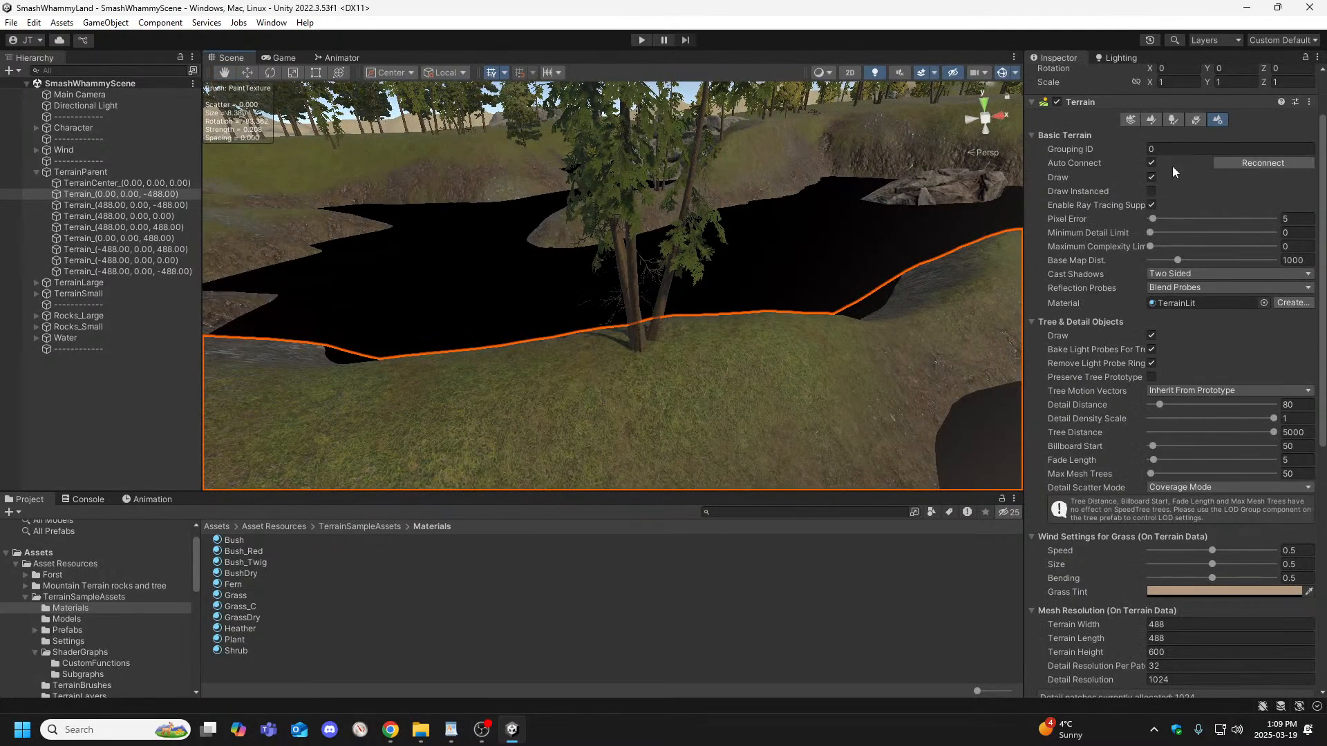
pyautogui.click(1168, 119)
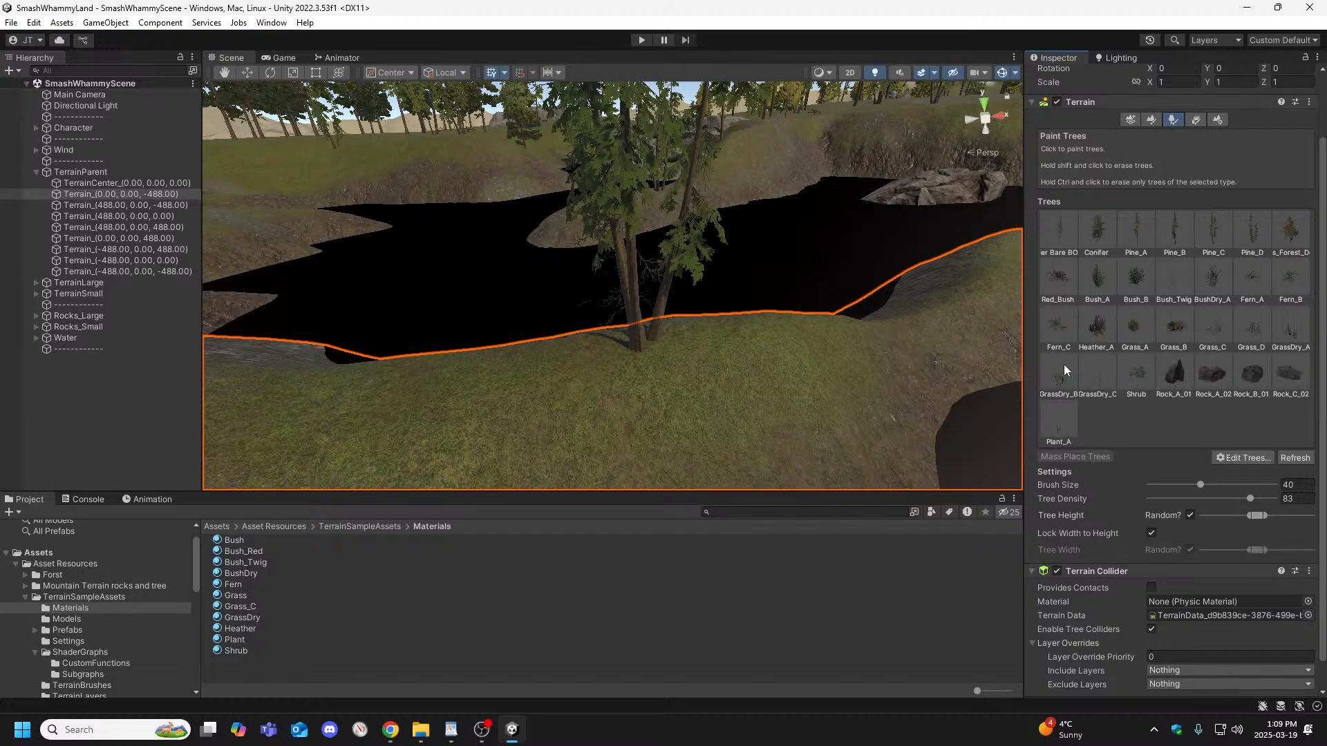
pyautogui.click(1290, 380)
pyautogui.click(1250, 459)
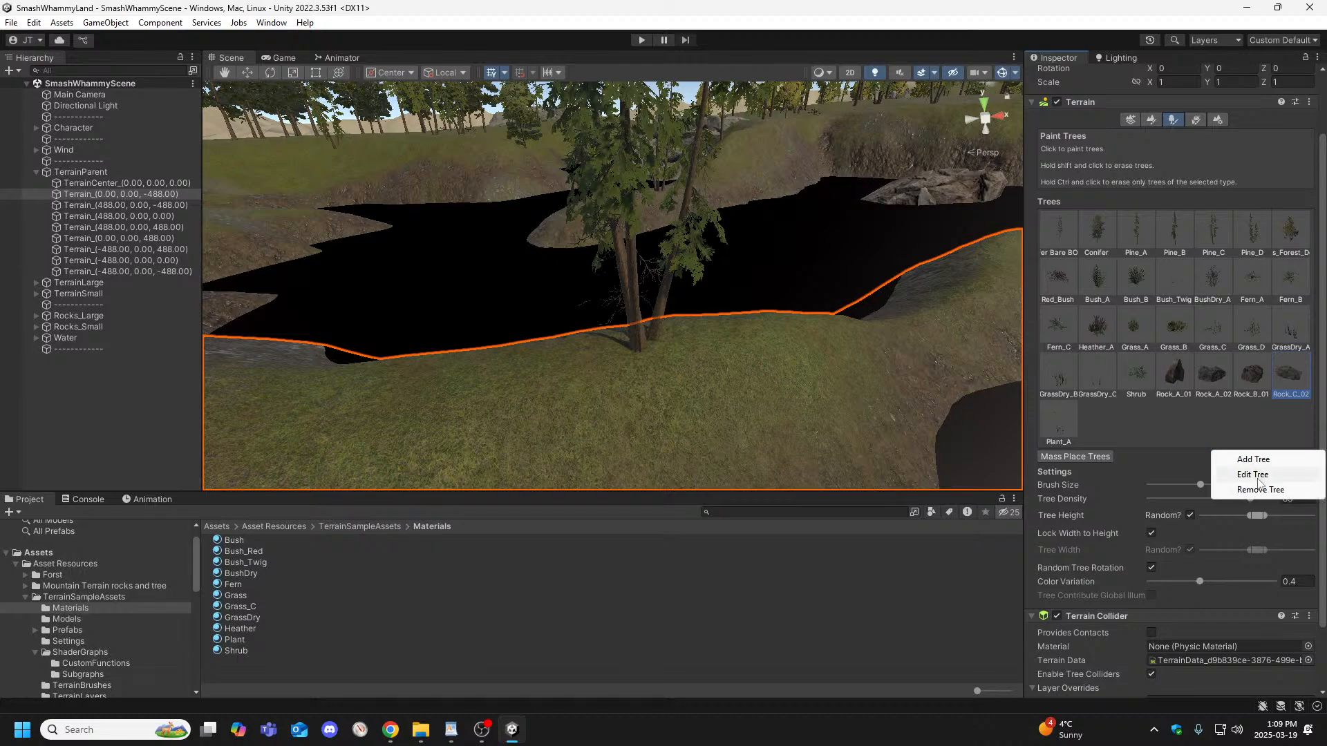
pyautogui.click(1258, 488)
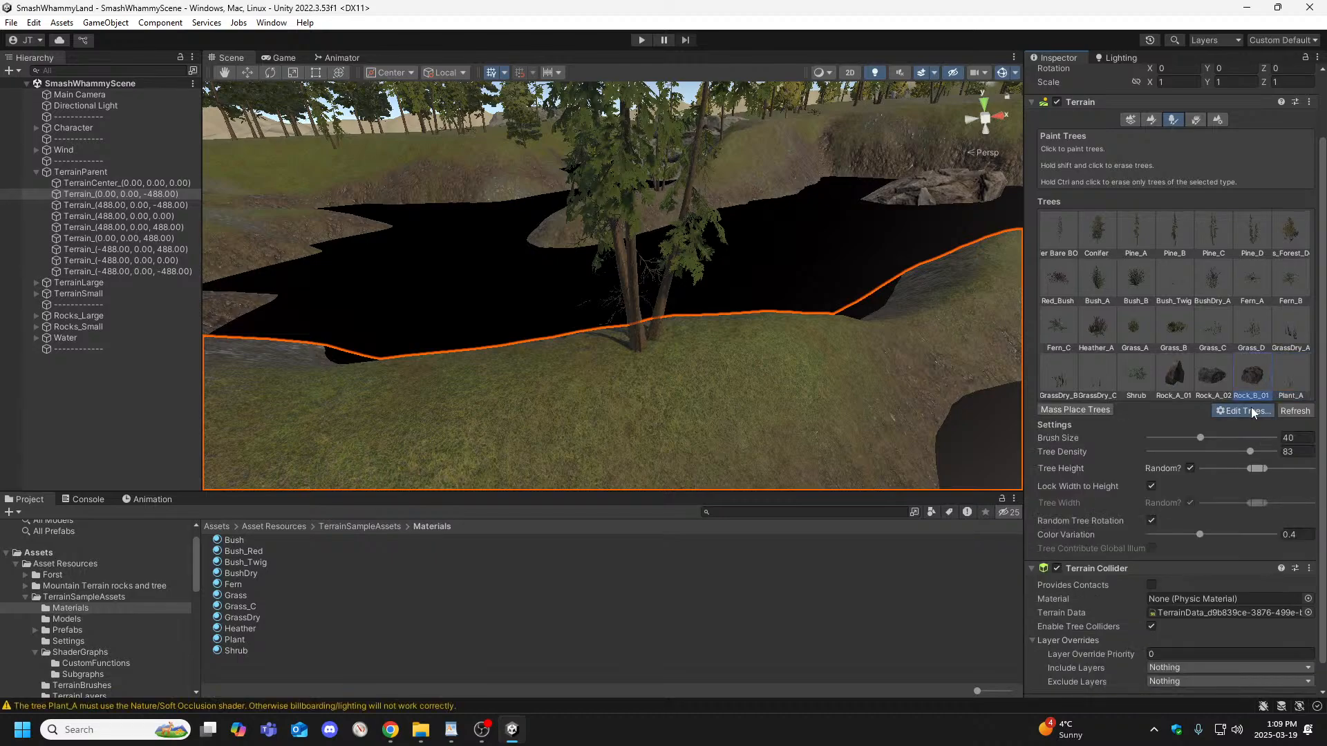
# Remove the Rock_B_01, Rock_A_02 and Rock_A_01 trees from the terrain tile's Paint Trees list.
pyautogui.click(1250, 411)
pyautogui.click(1254, 441)
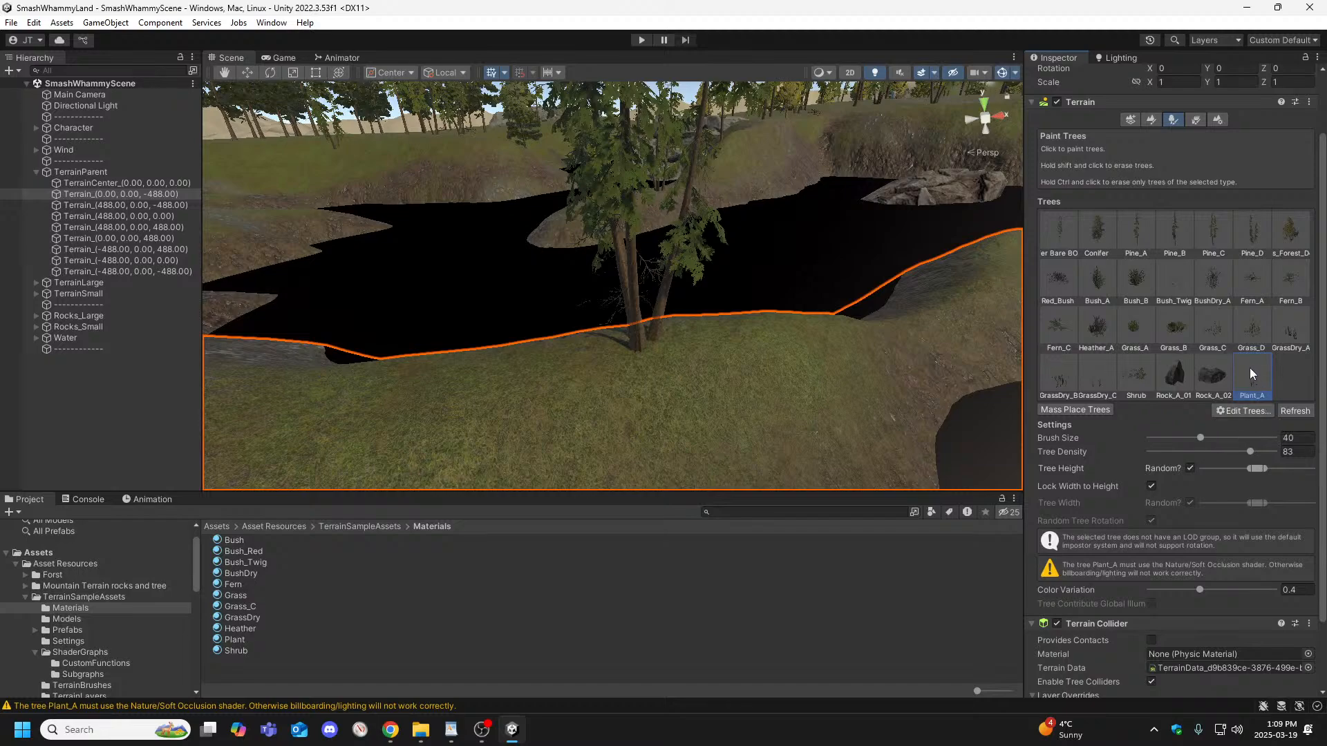
pyautogui.click(1211, 385)
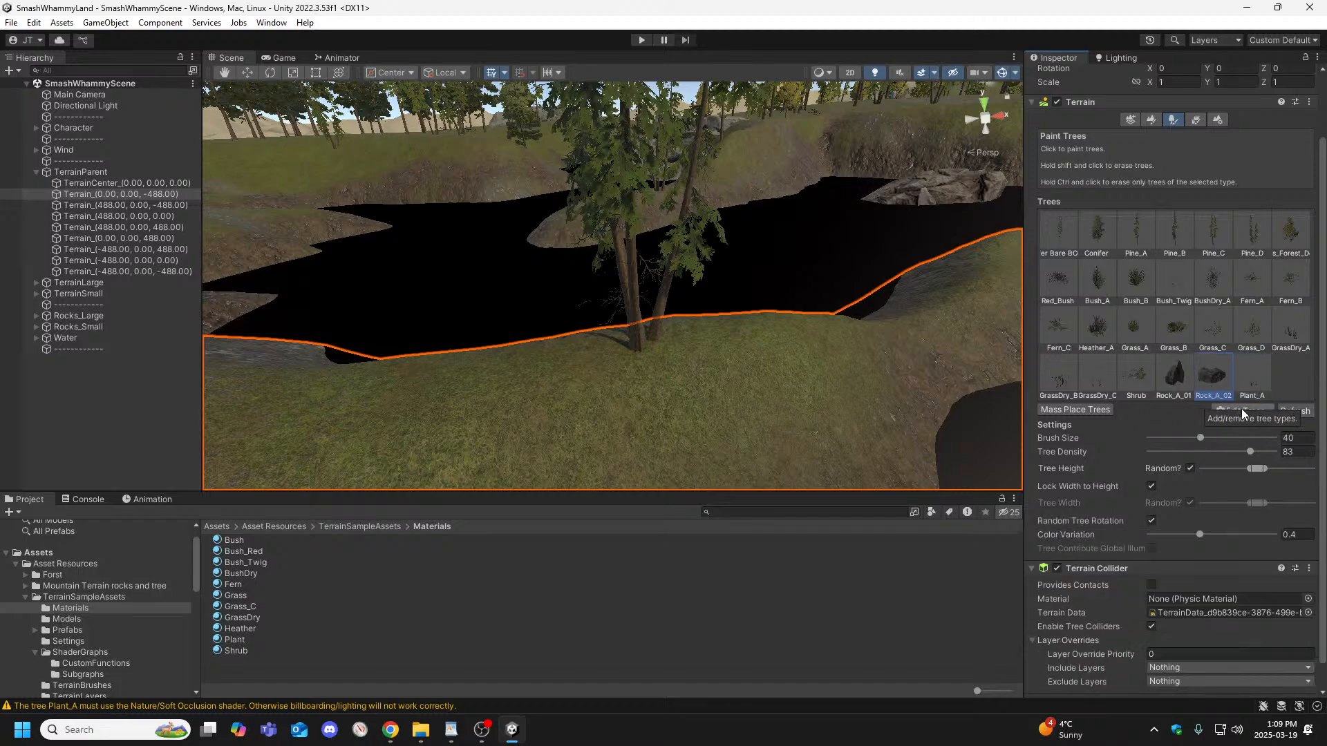
pyautogui.click(1241, 408)
pyautogui.click(1254, 441)
pyautogui.click(1175, 377)
pyautogui.click(1244, 411)
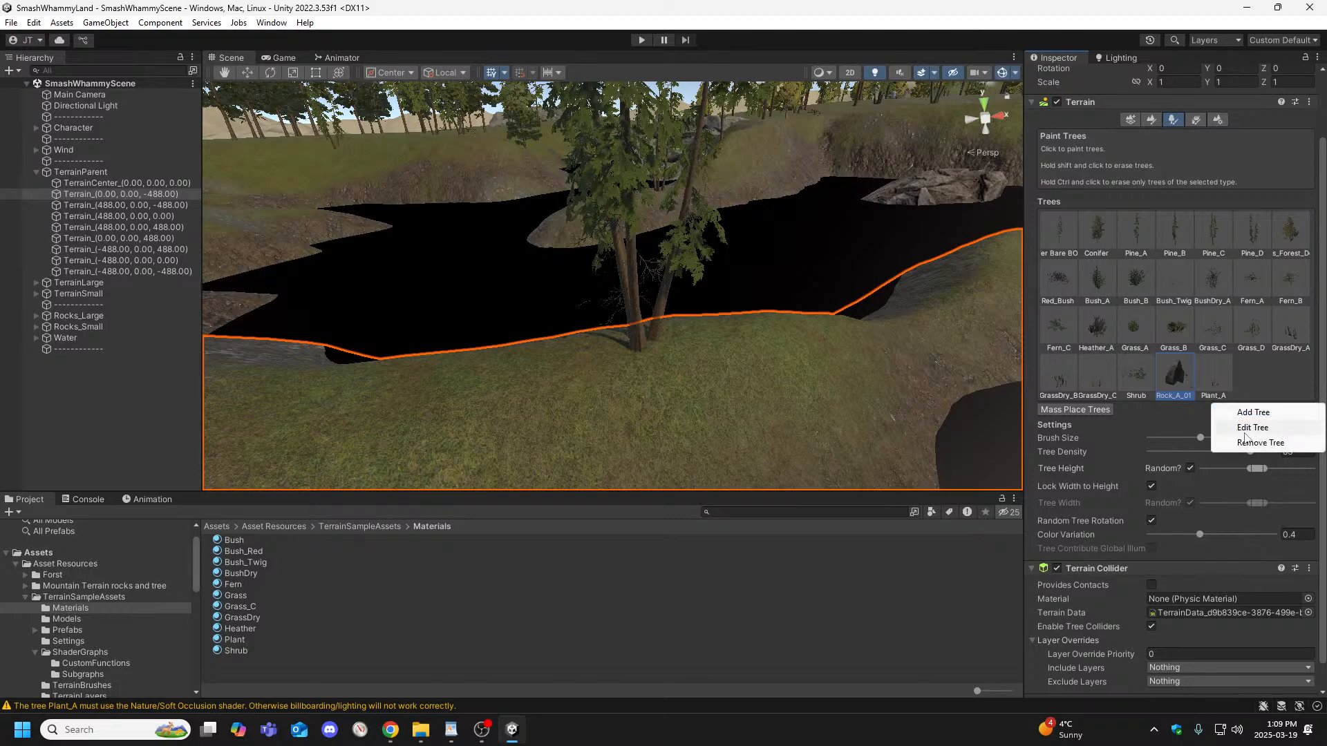
pyautogui.click(1249, 443)
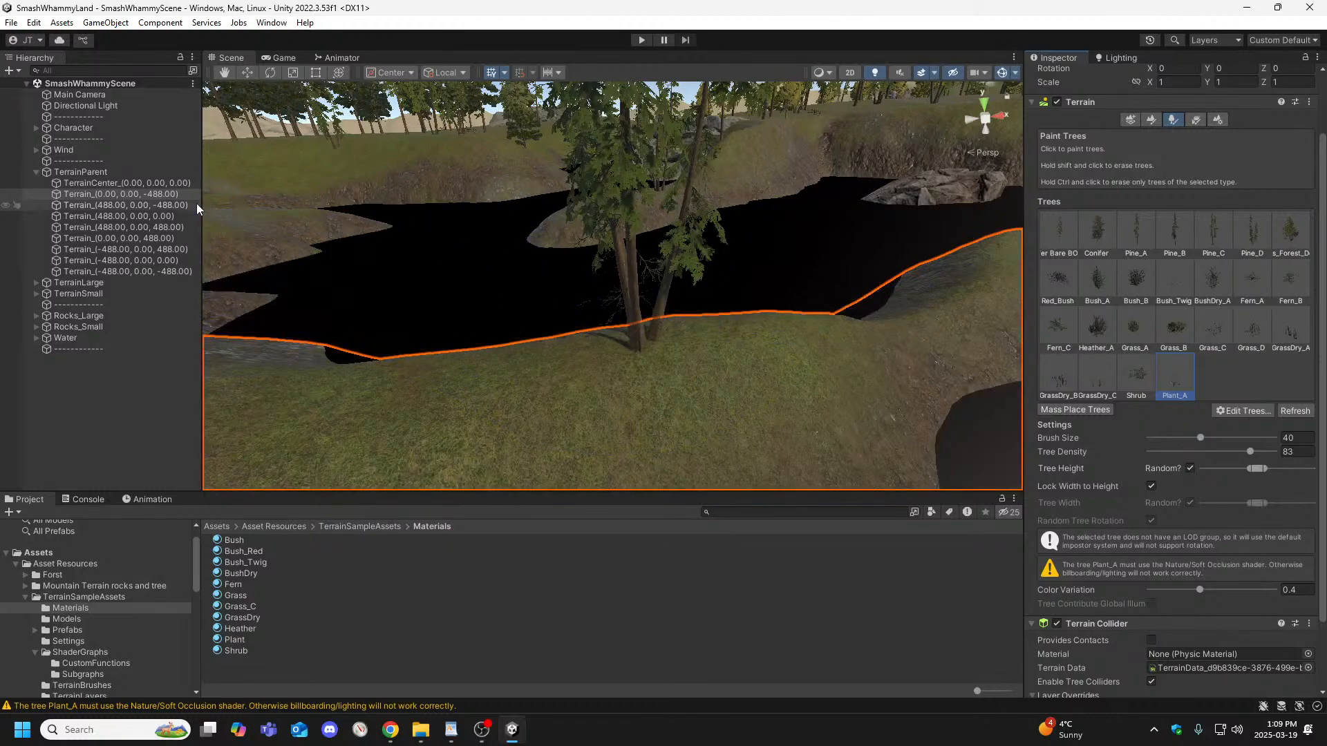
# Check the wind zone settings of CTI Windzone URP under Wind, and open the Forst asset folder.
pyautogui.click(69, 151)
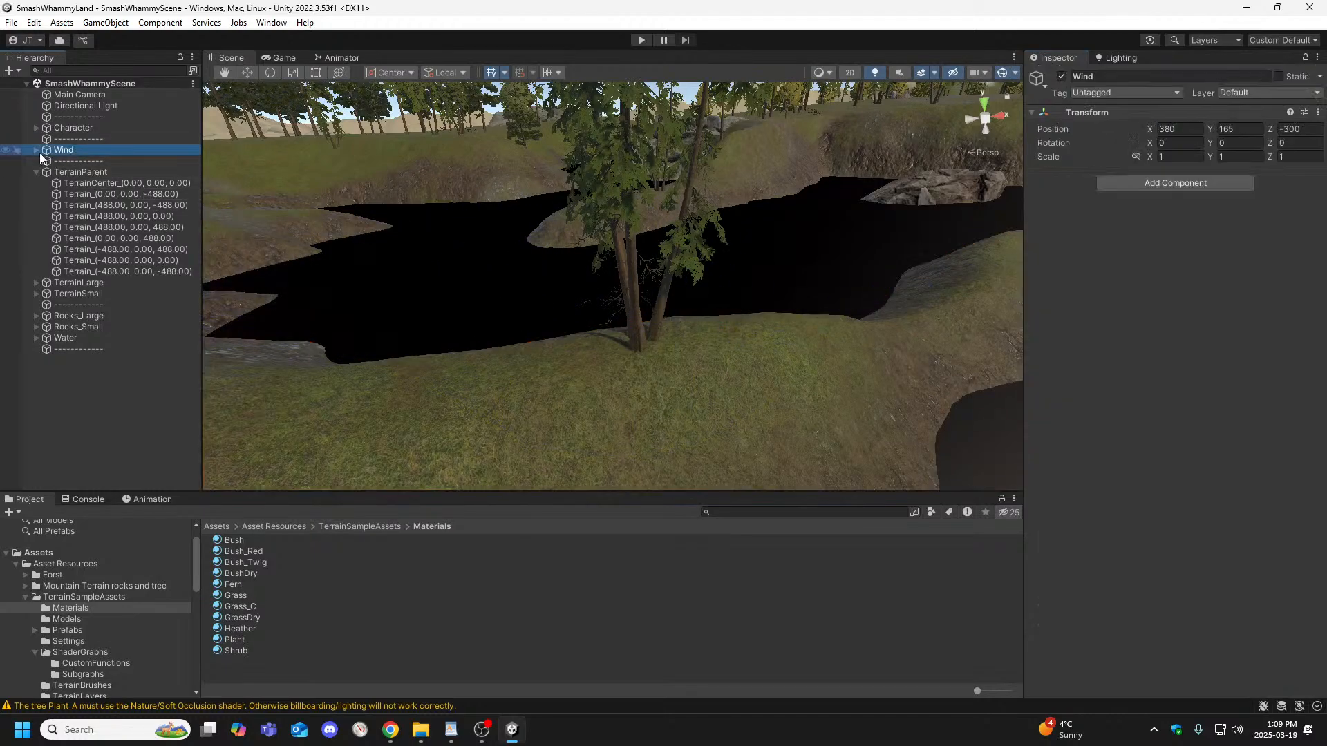
pyautogui.click(37, 150)
pyautogui.click(86, 161)
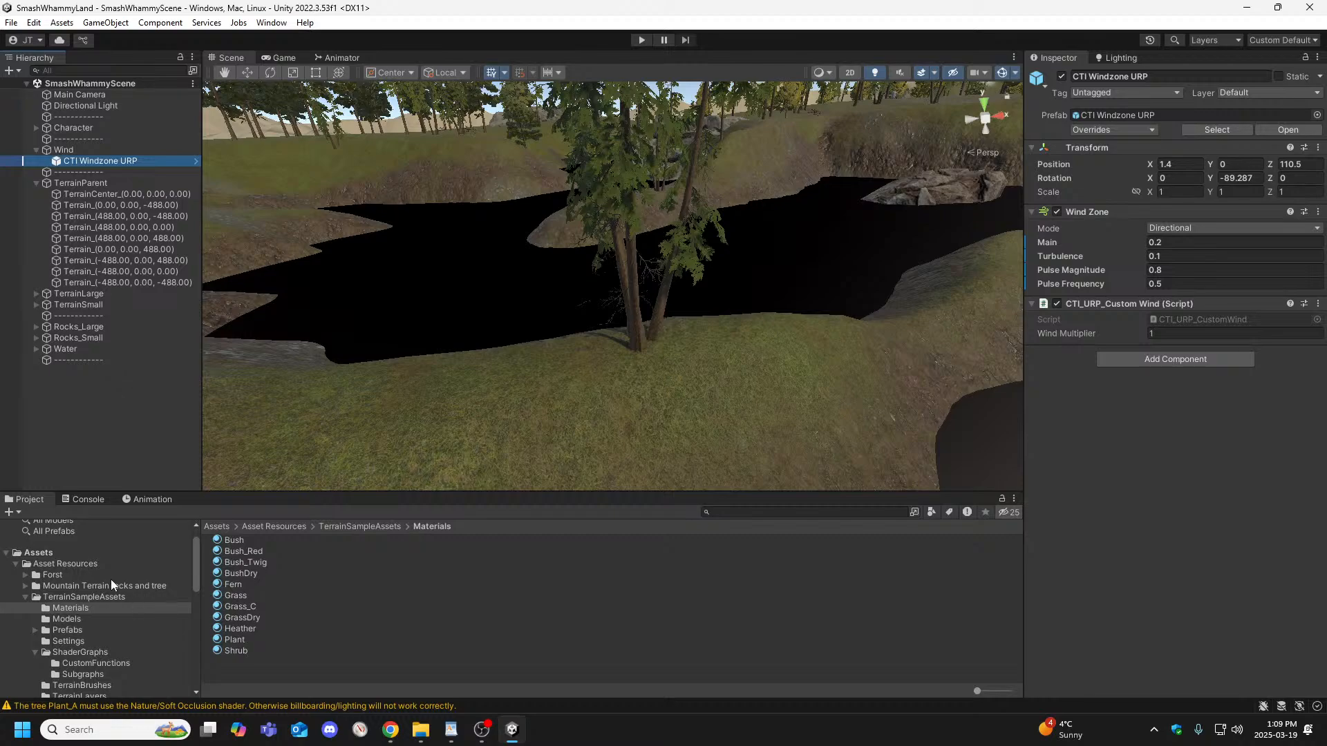
pyautogui.click(26, 575)
pyautogui.click(44, 576)
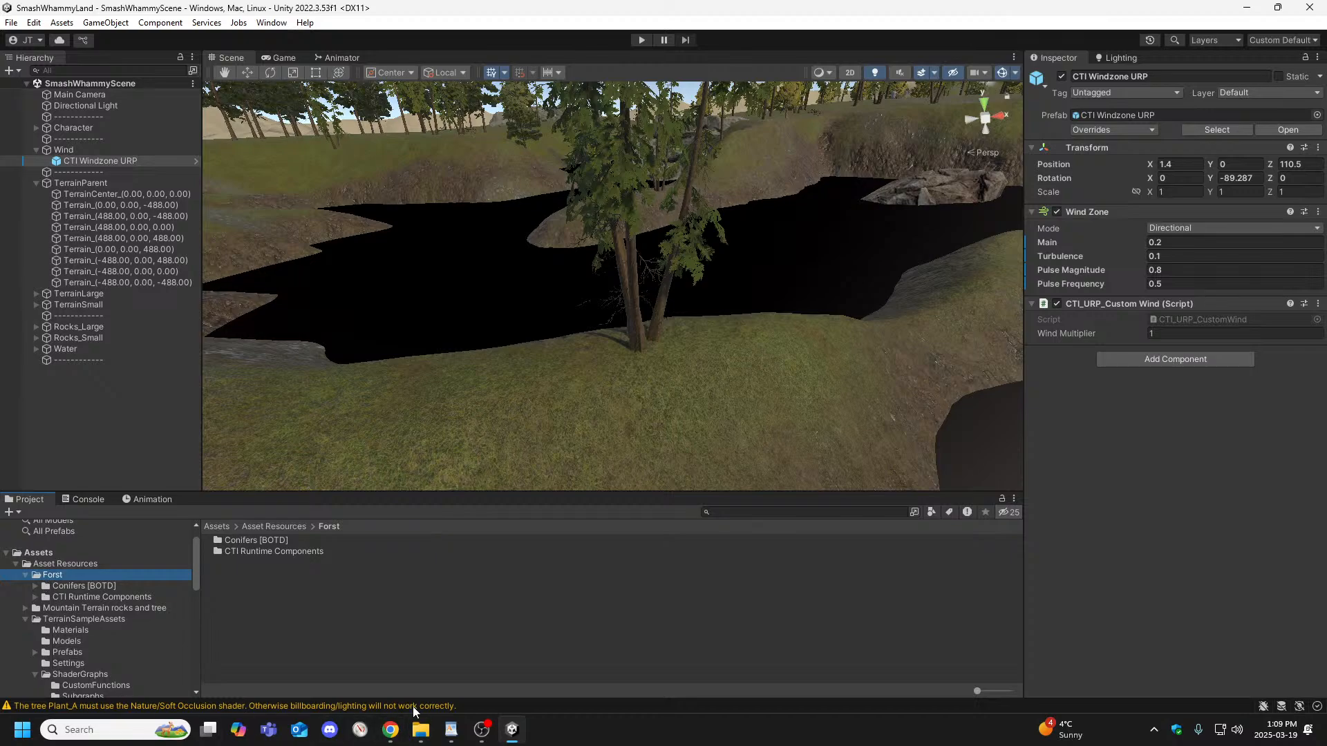
# Review the tree shader warnings in the Console, clear them all, and return to the project assets.
pyautogui.click(93, 500)
pyautogui.scroll(3, 112, 559)
pyautogui.scroll(-3, 143, 562)
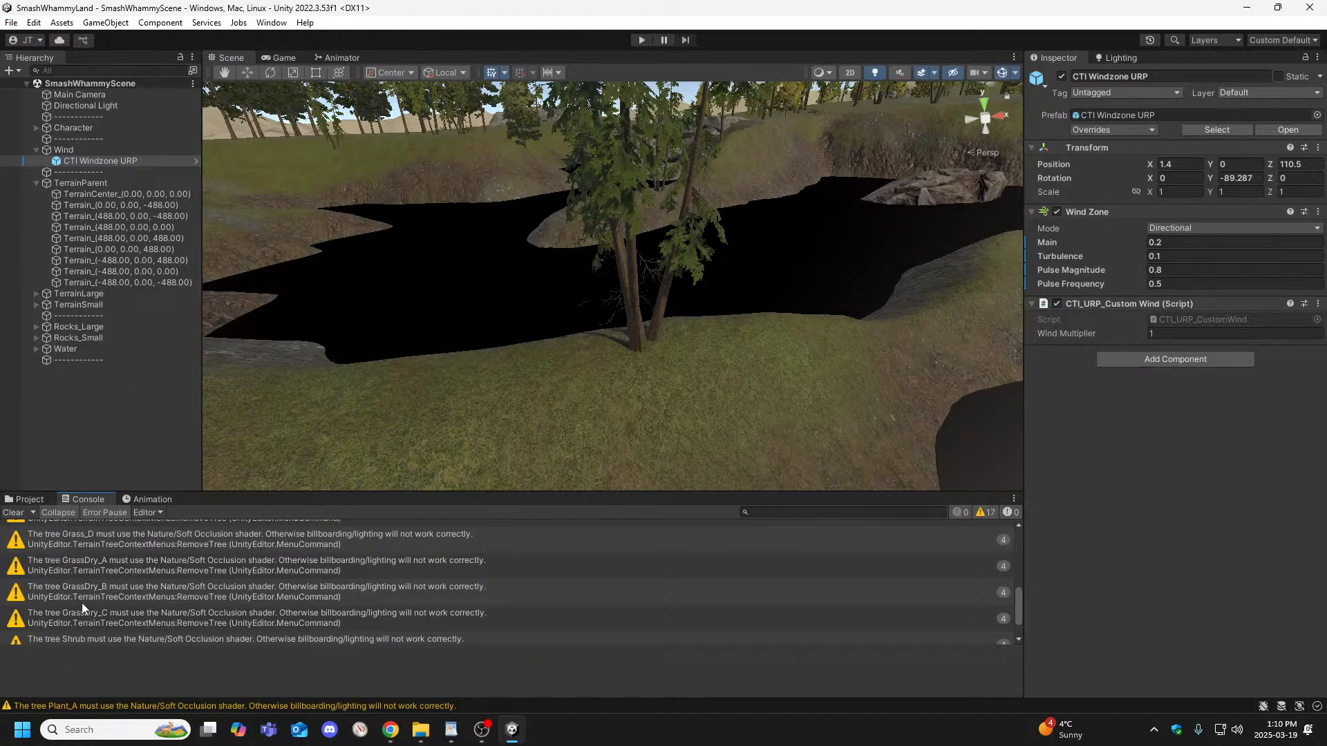
pyautogui.click(14, 513)
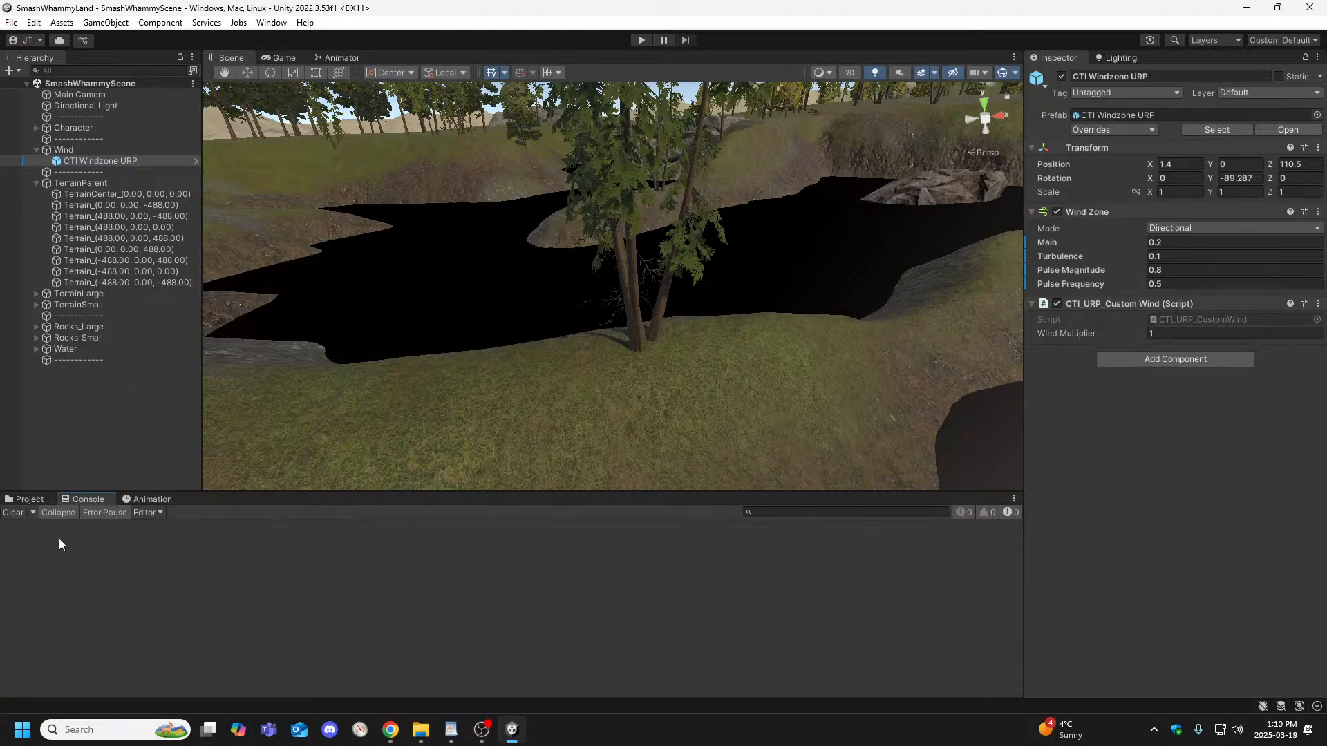
pyautogui.click(34, 502)
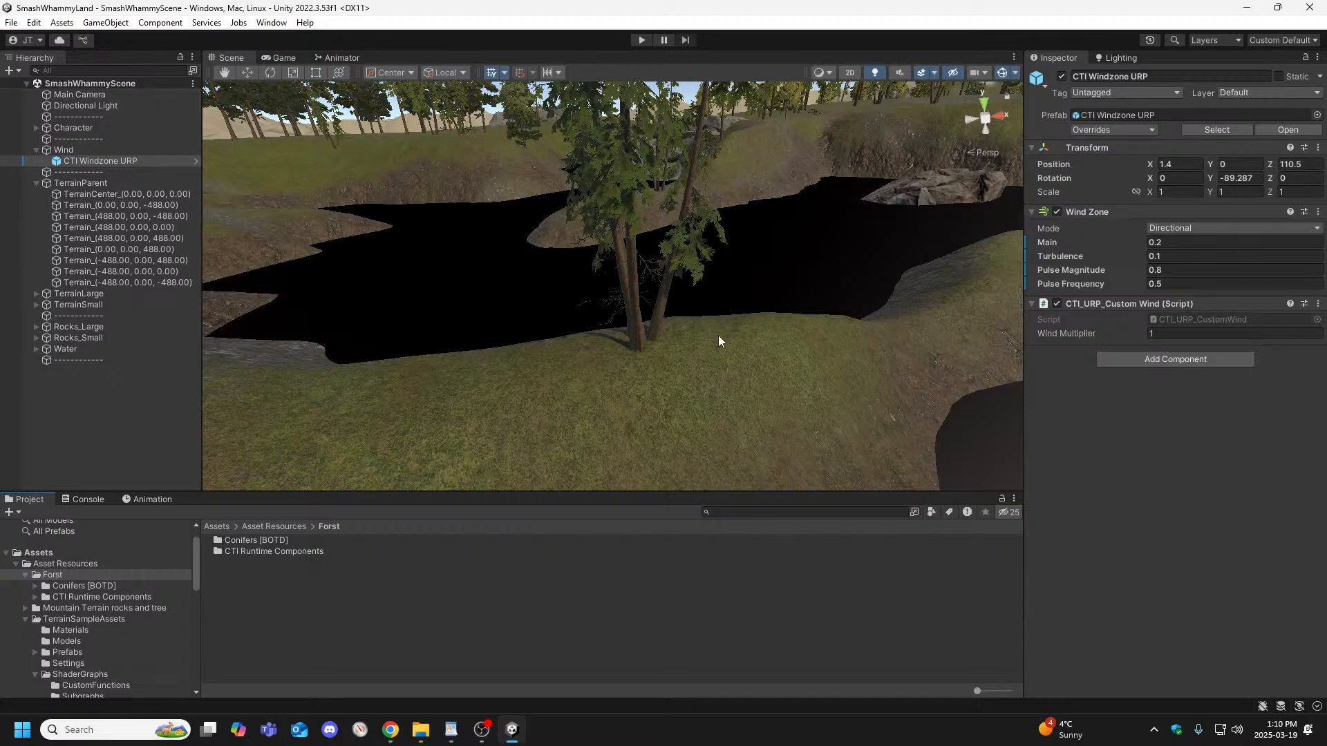
# Run the scene in Play mode and move the character forward and upward to view the trees and rocks.
pyautogui.moveTo(534, 346); pyautogui.dragTo(348, 277, button='right')
pyautogui.click(641, 40)
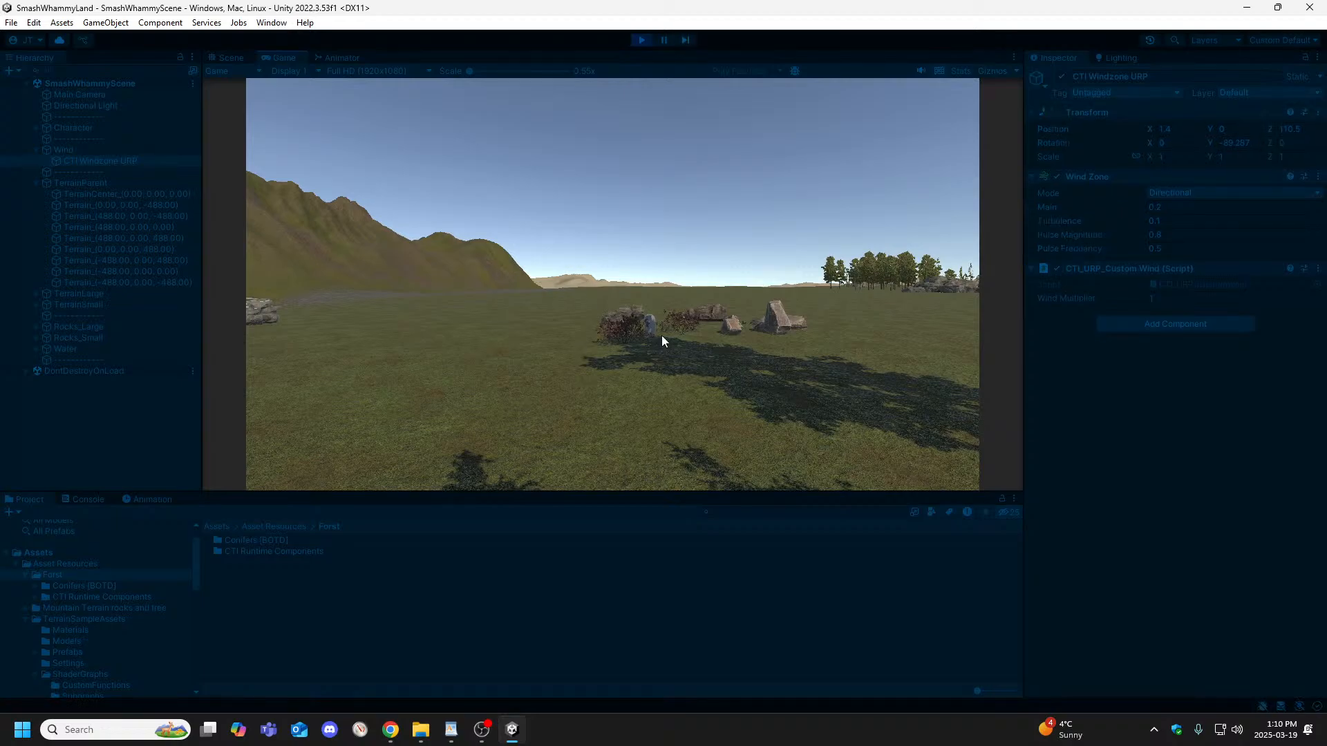
pyautogui.press('w')
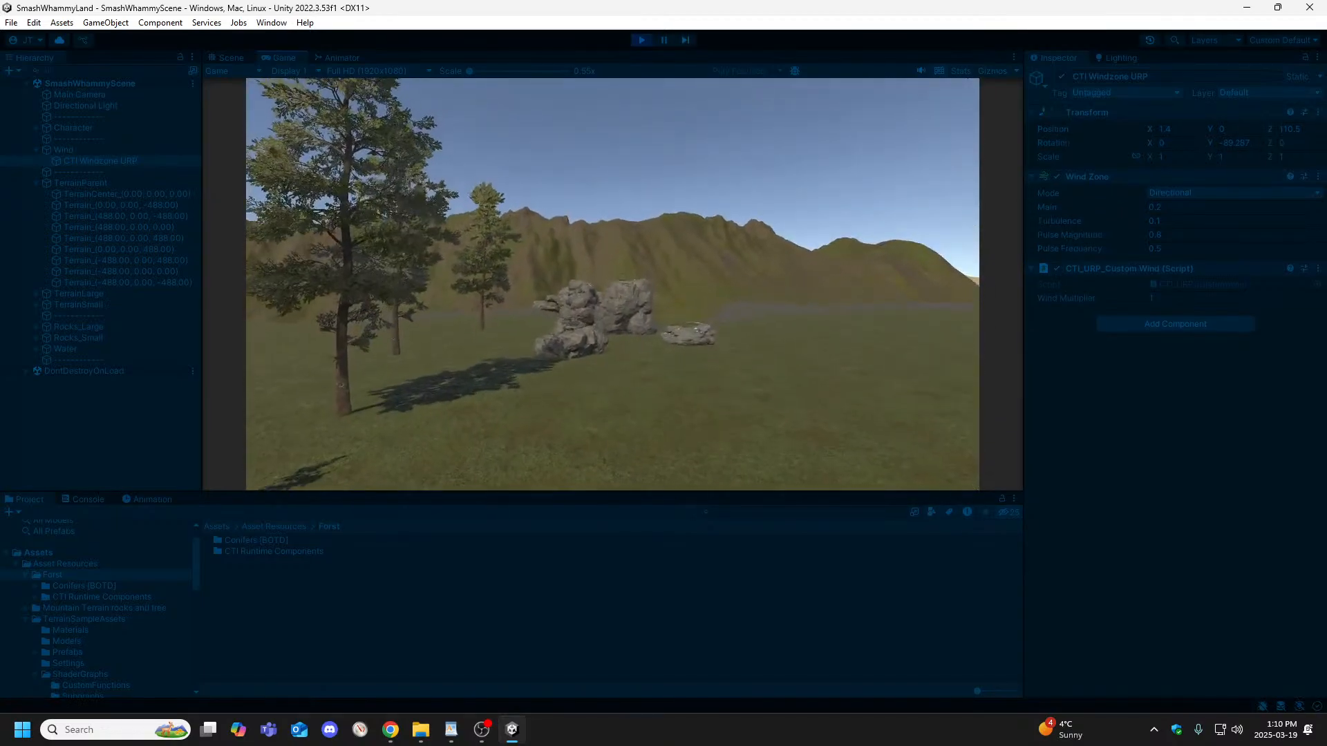
pyautogui.press('space')
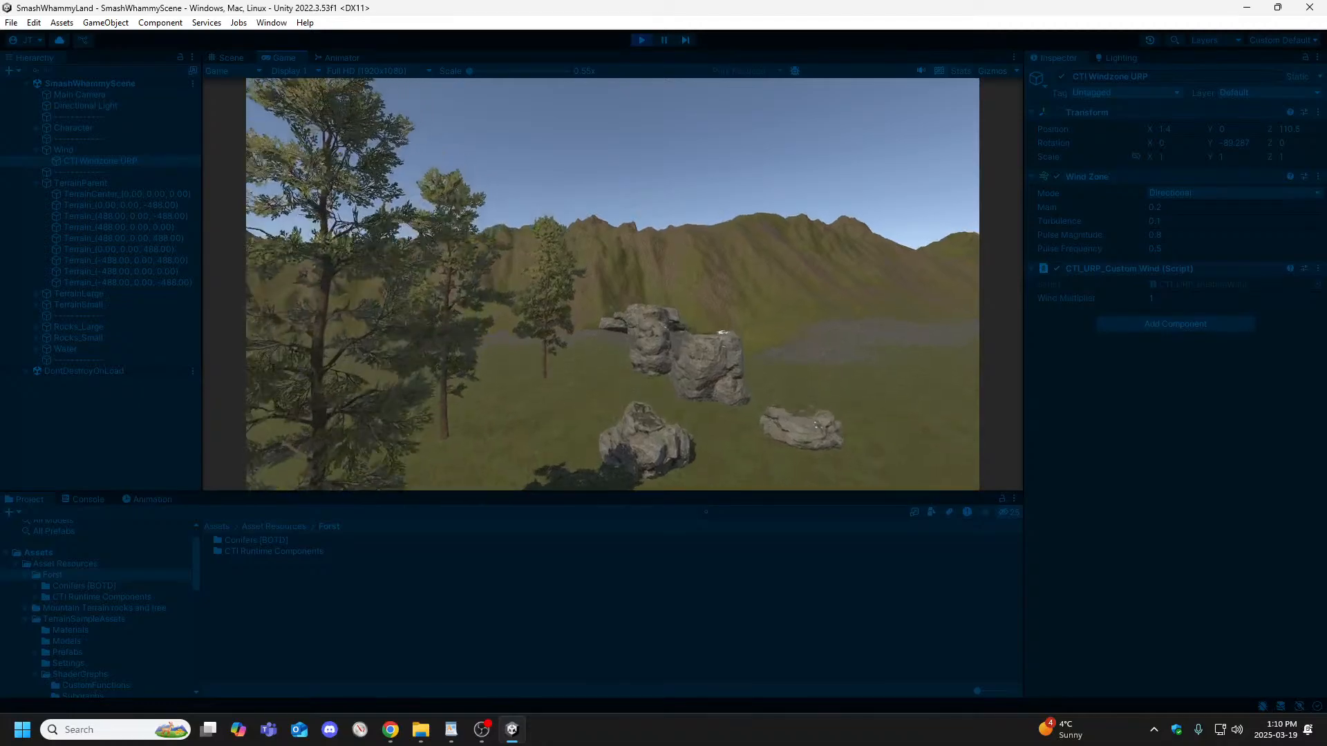
pyautogui.press('w')
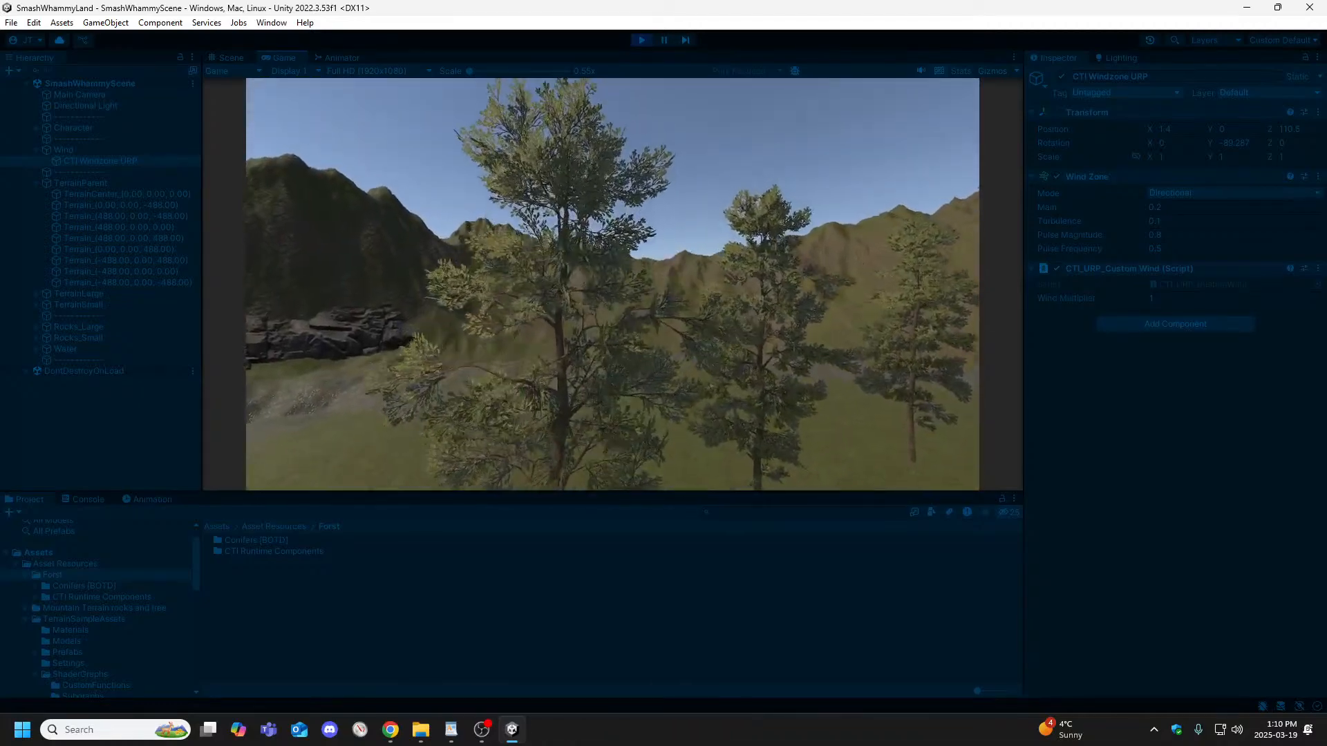
# Play-test the scene, moving among the trees and rocks to examine the foliage and surroundings, and exit play mode.
pyautogui.press('d')
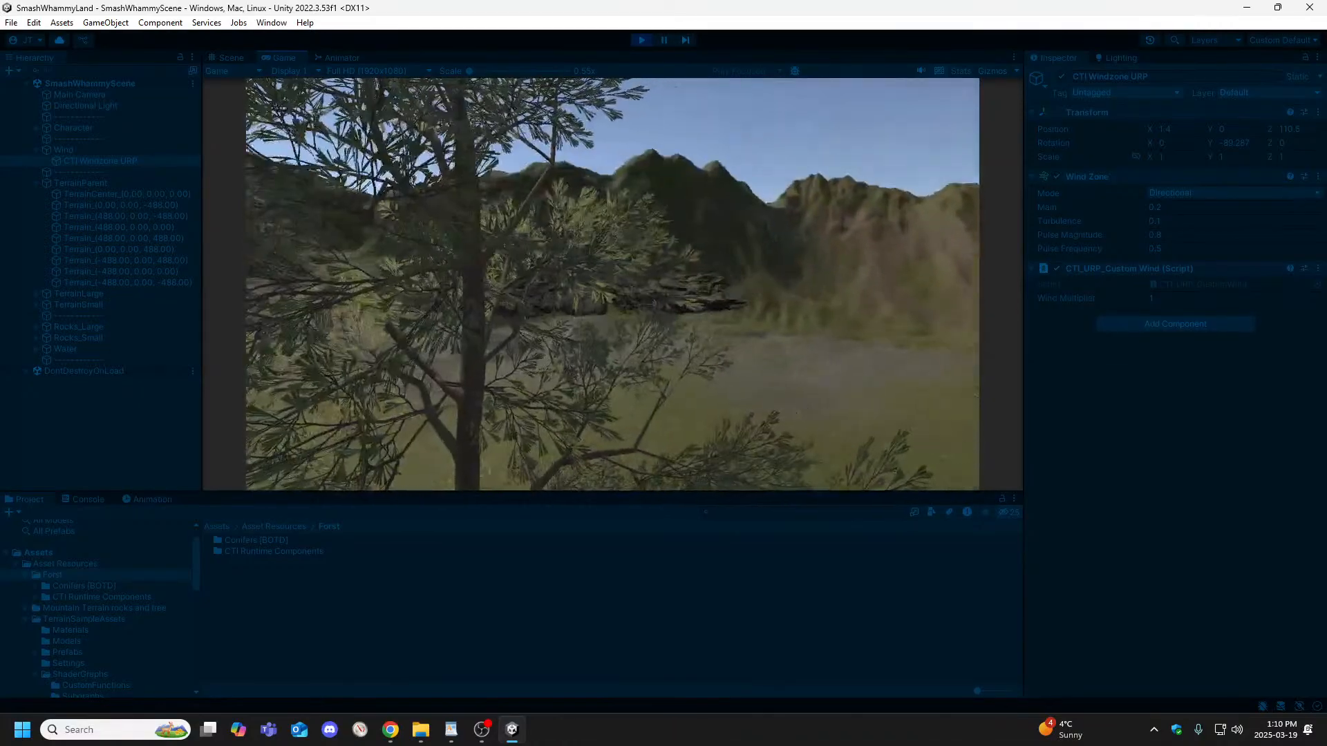
pyautogui.press('d')
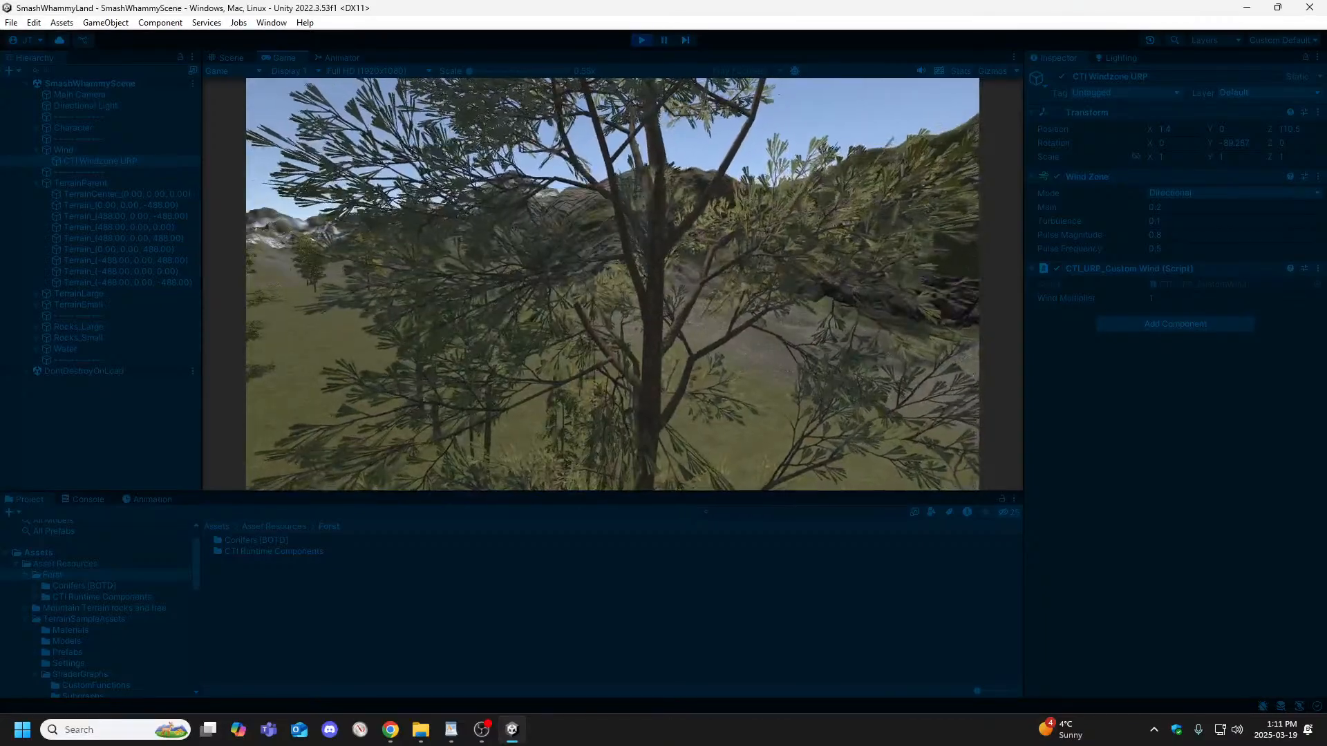
pyautogui.press('s')
pyautogui.press('w')
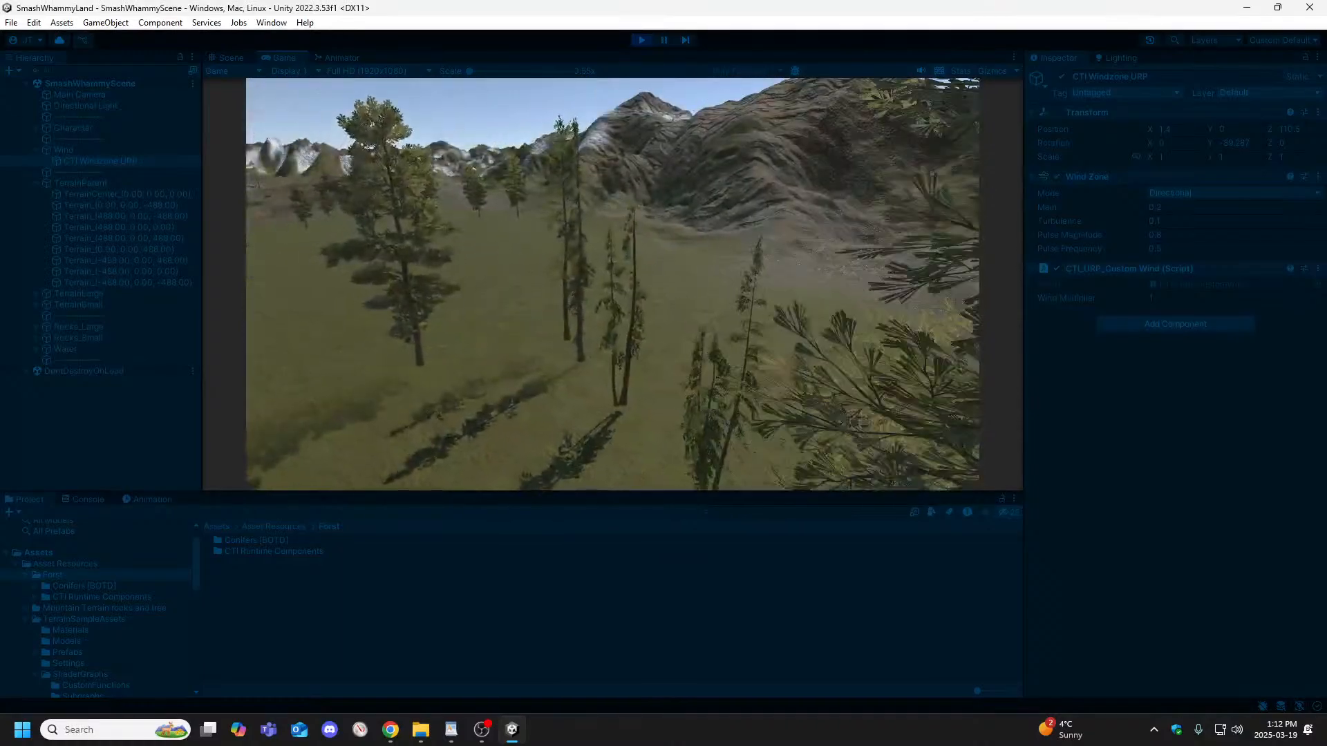
pyautogui.press('w')
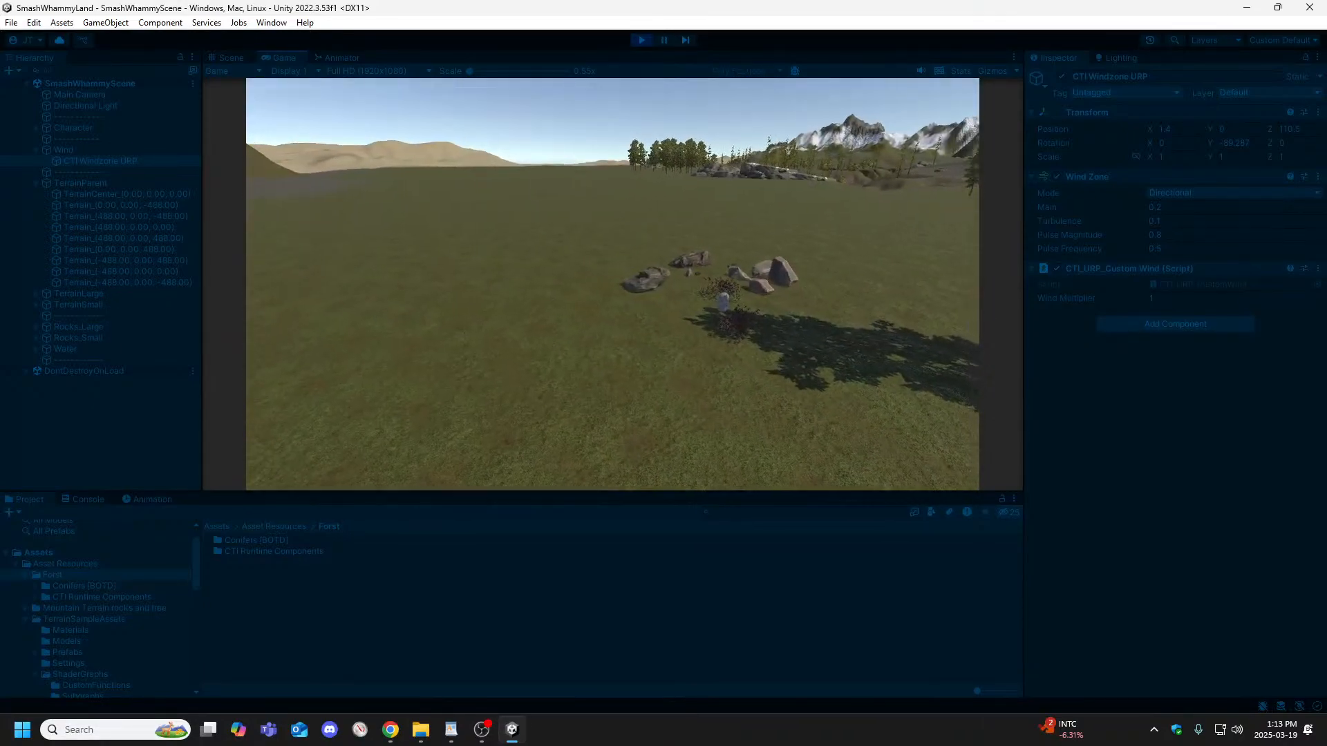
pyautogui.press('w')
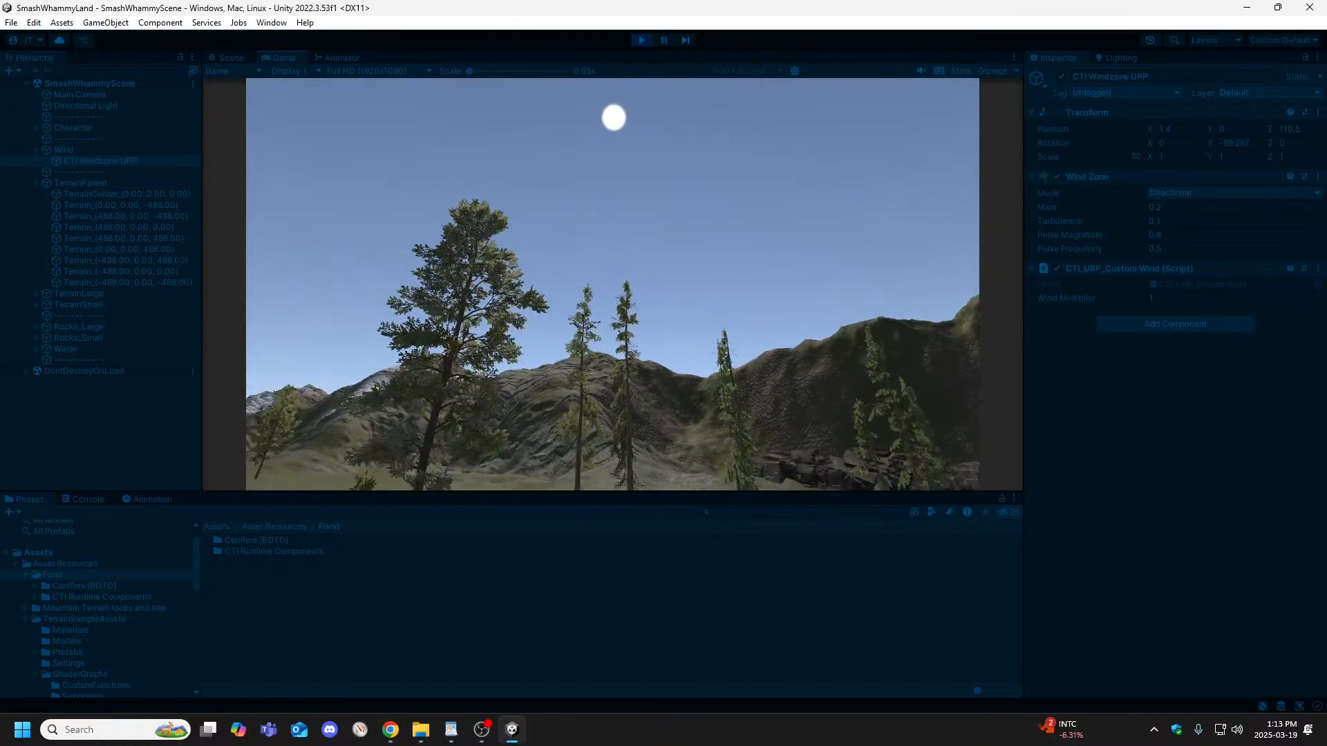
pyautogui.press('Escape')
pyautogui.click(642, 39)
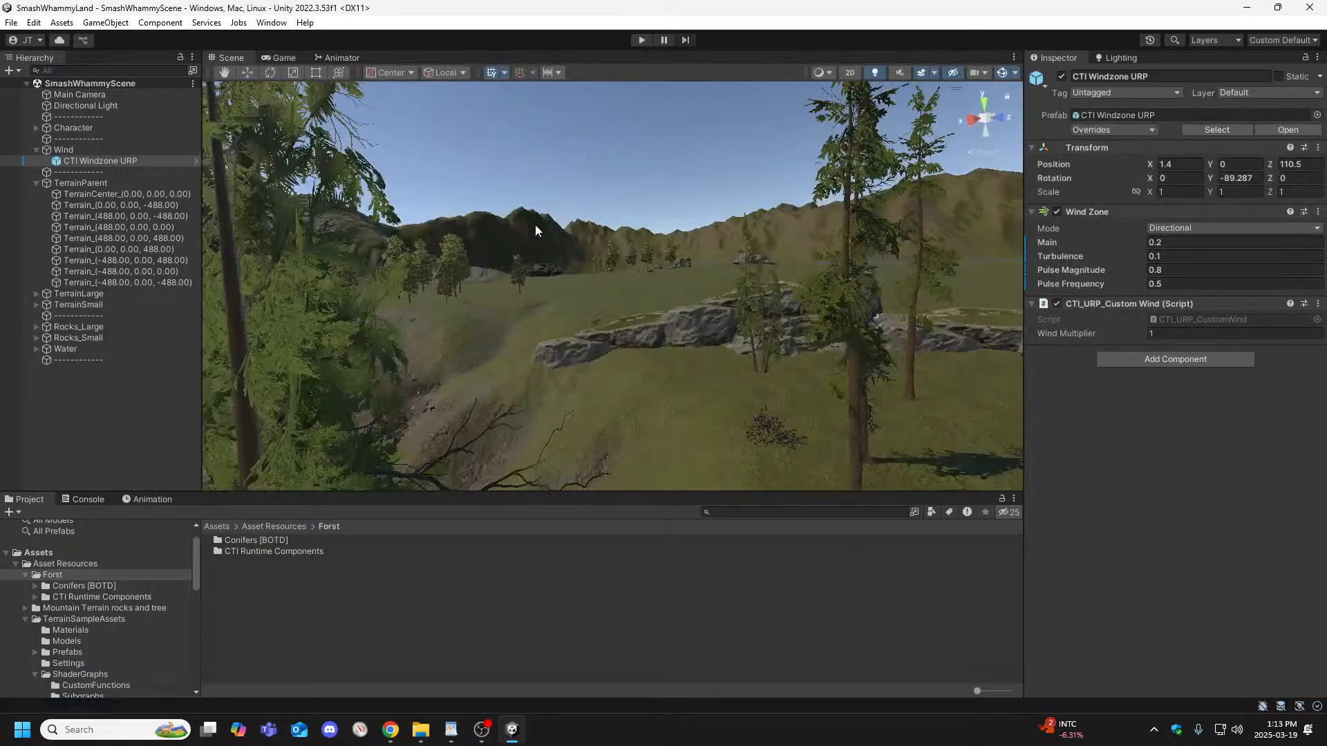
pyautogui.moveTo(681, 288); pyautogui.dragTo(629, 341, button='right')
pyautogui.press('w')
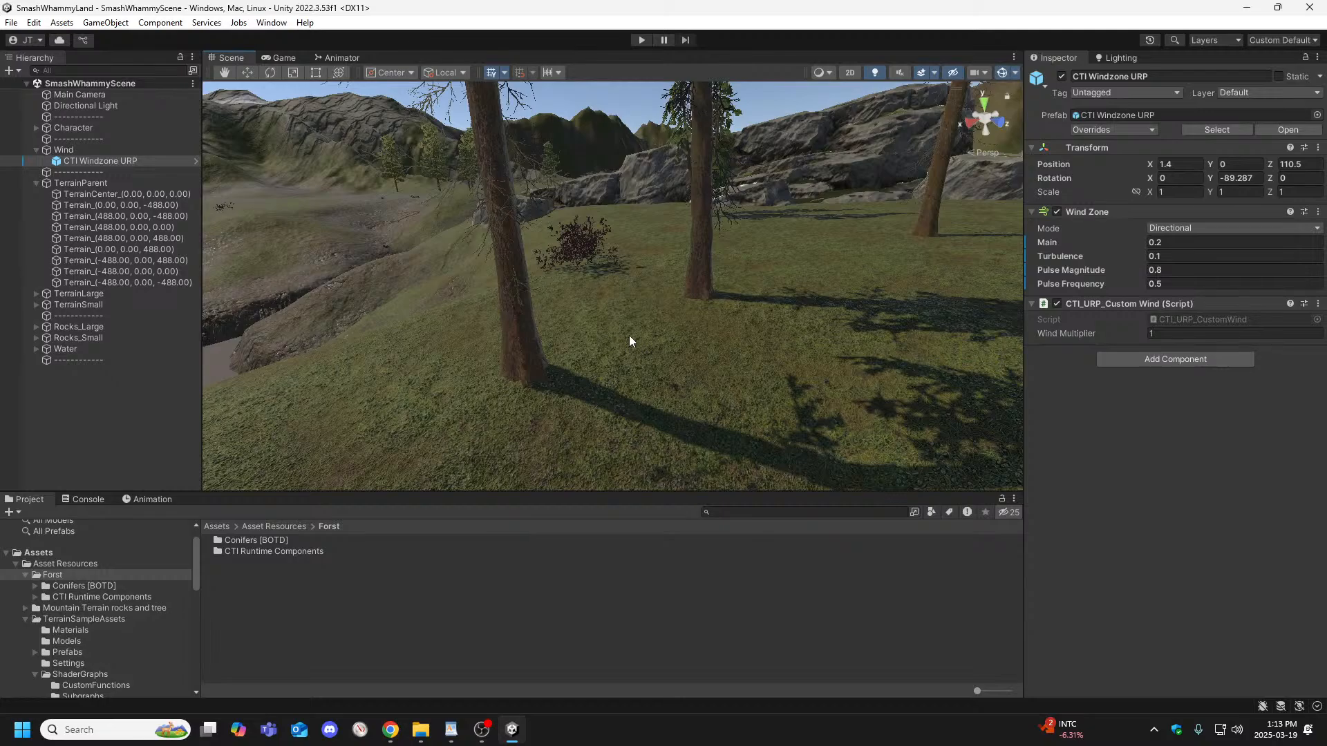
pyautogui.moveTo(629, 340); pyautogui.dragTo(658, 264, button='right')
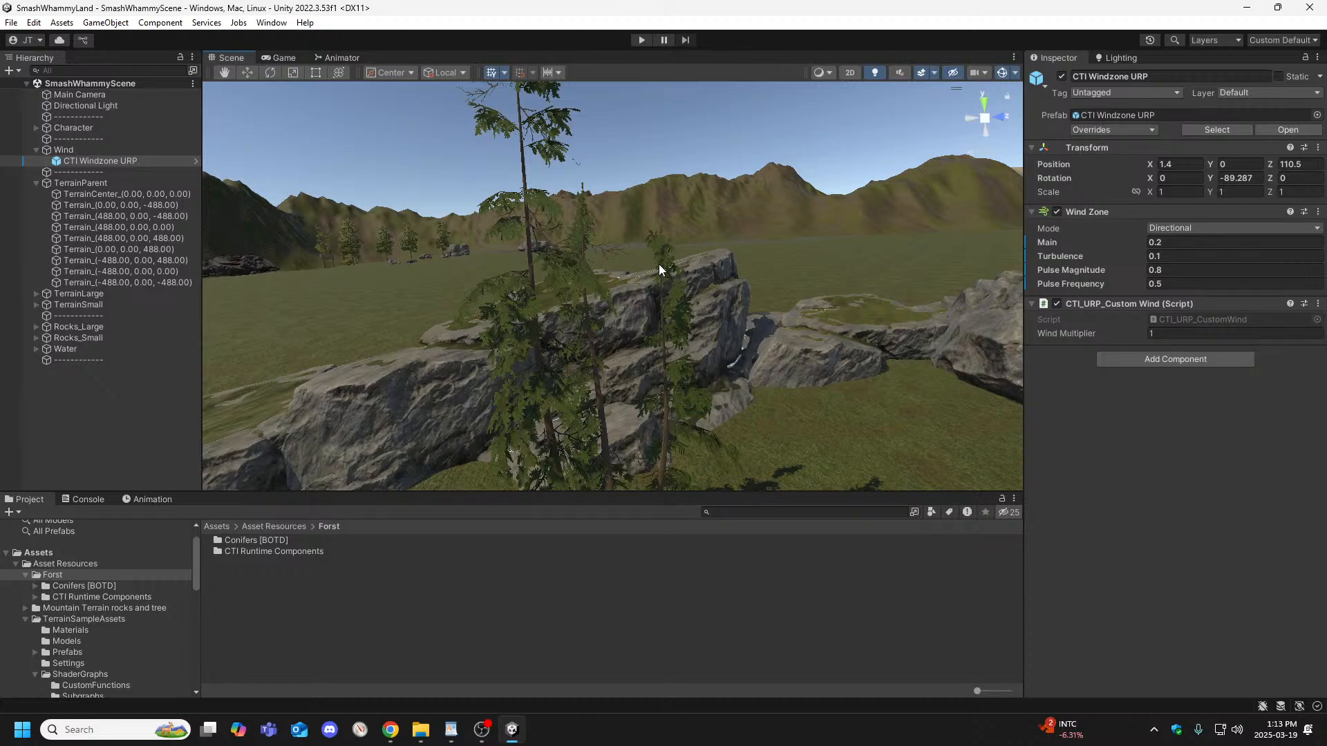
# Browse the project's Prefabs folders, opening the Conifer tree folder and expanding the Pines folder.
pyautogui.scroll(-6, 107, 611)
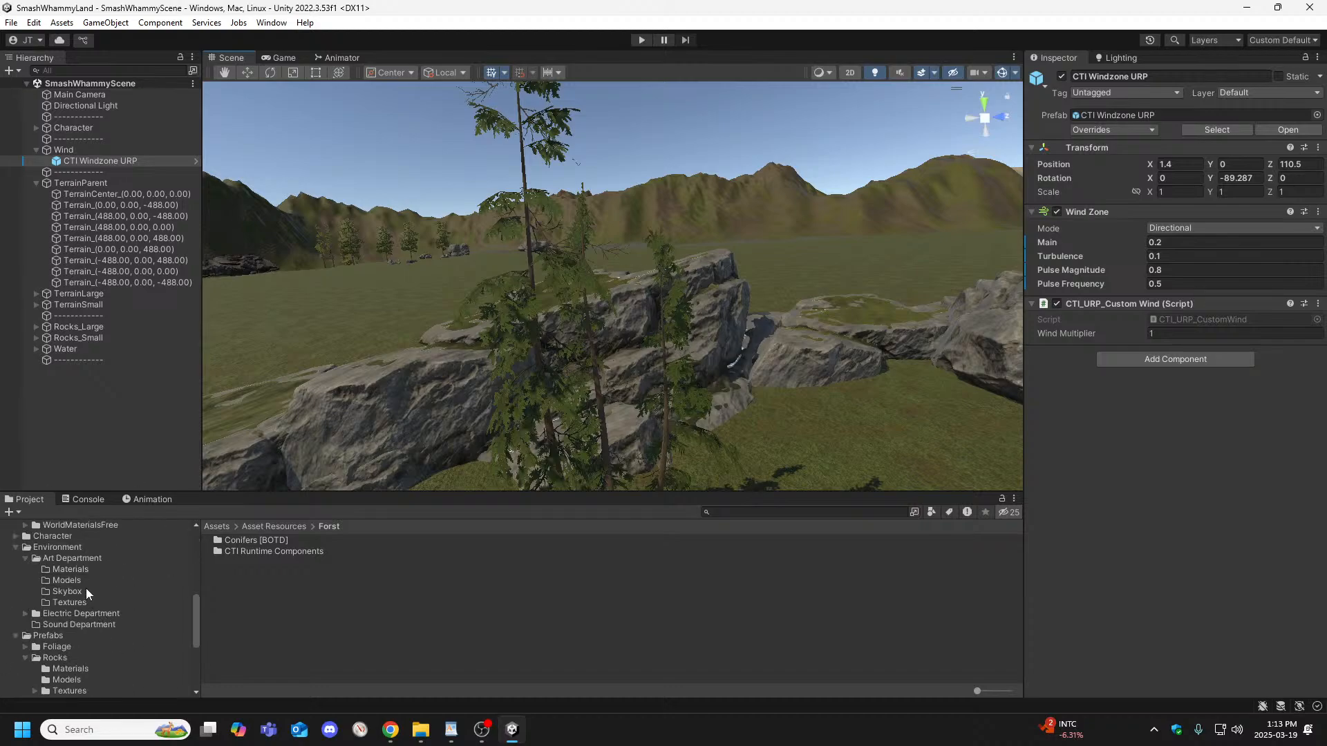
pyautogui.scroll(-2, 87, 593)
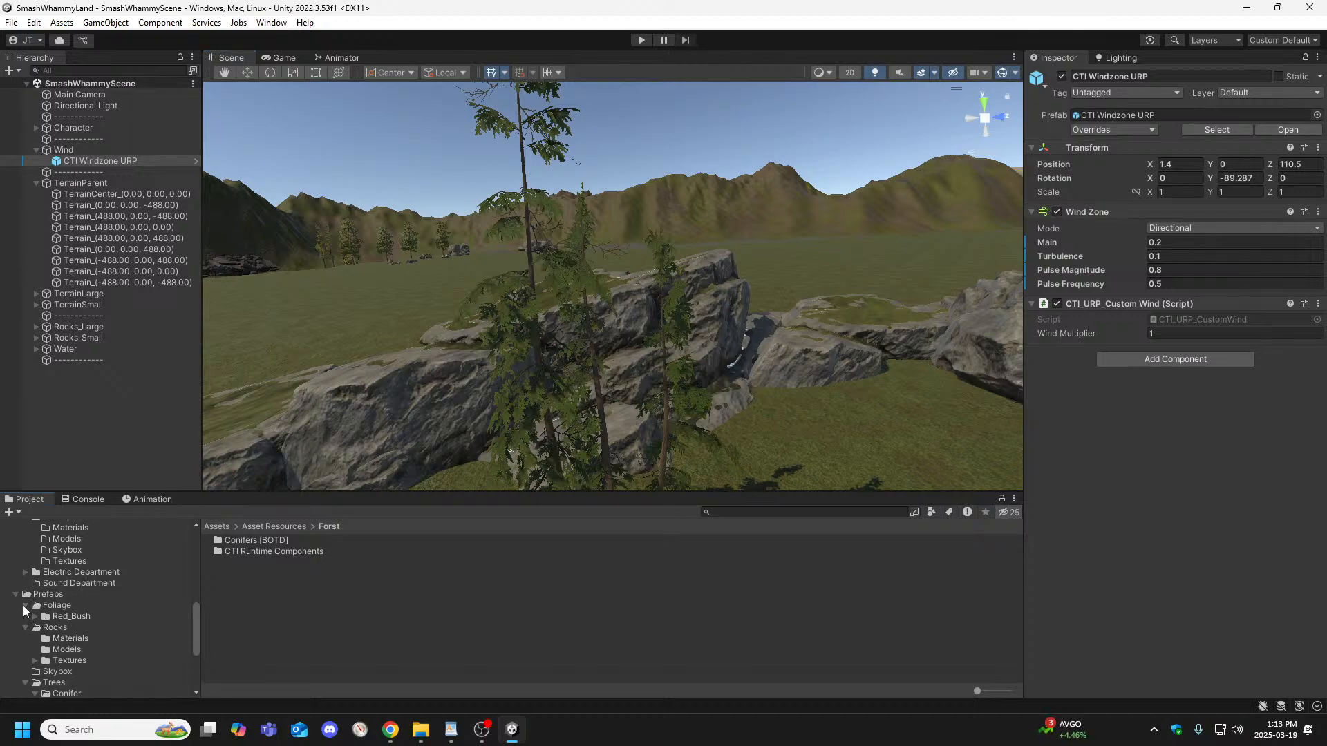
pyautogui.scroll(-4, 78, 599)
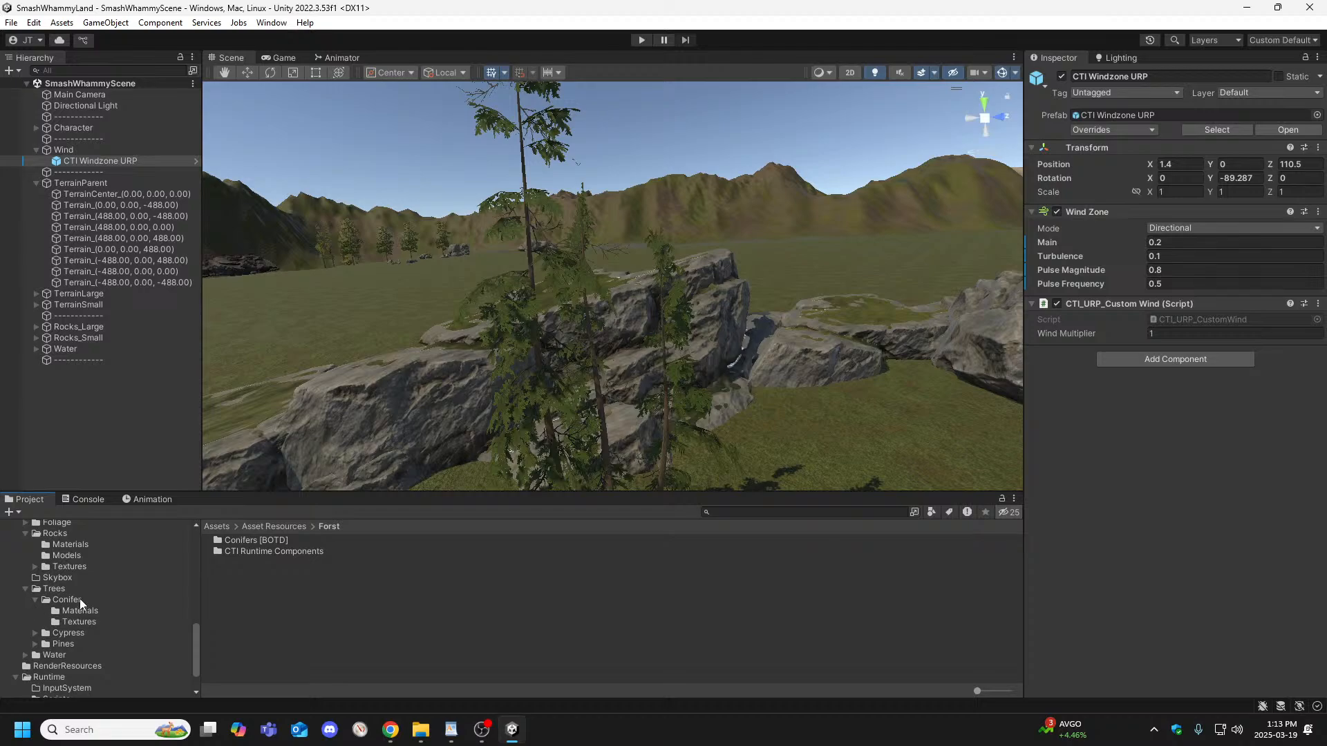
pyautogui.click(68, 599)
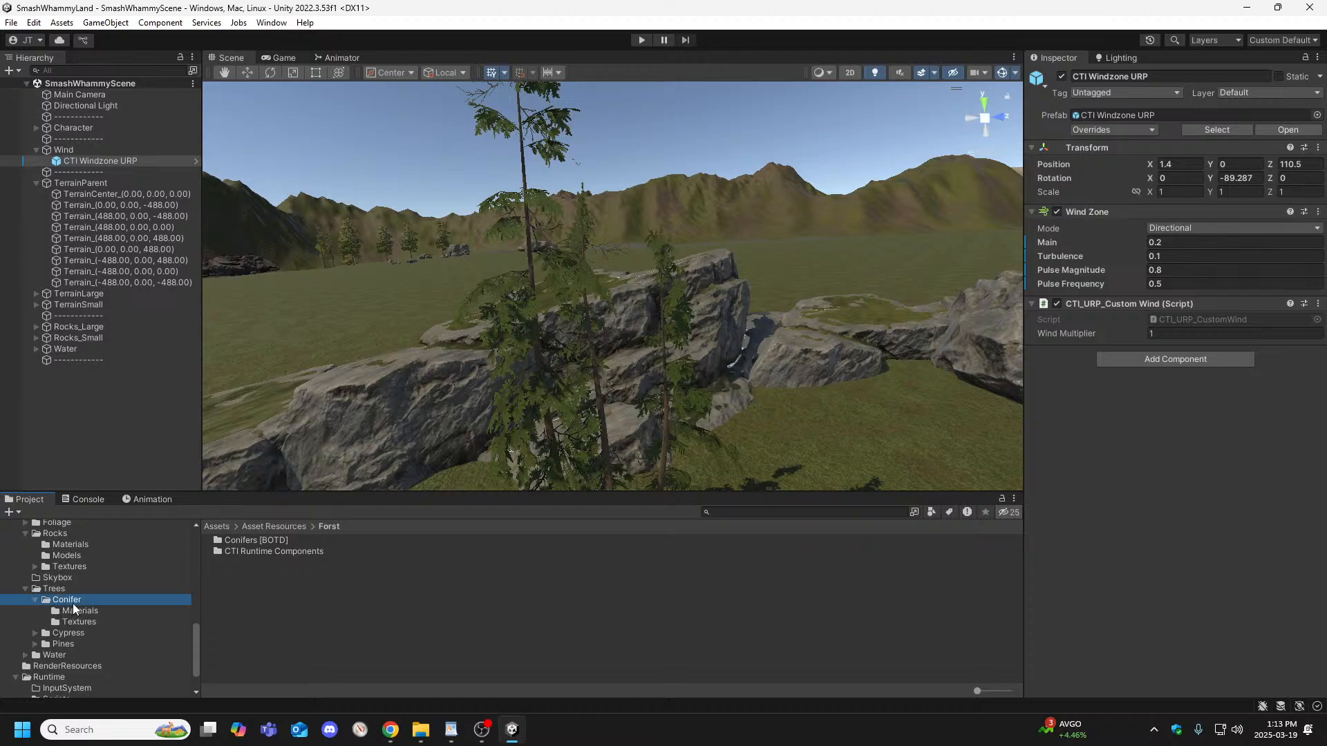
pyautogui.click(38, 645)
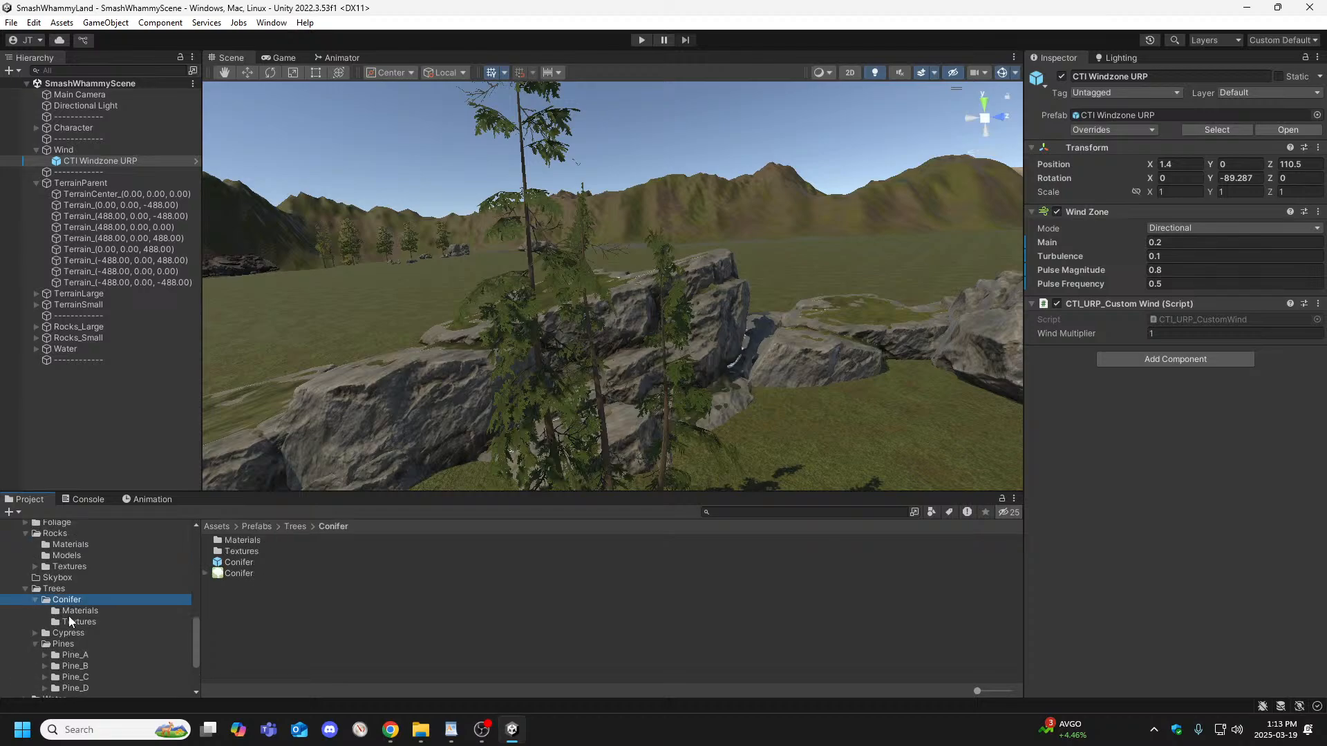
pyautogui.scroll(-4, 69, 611)
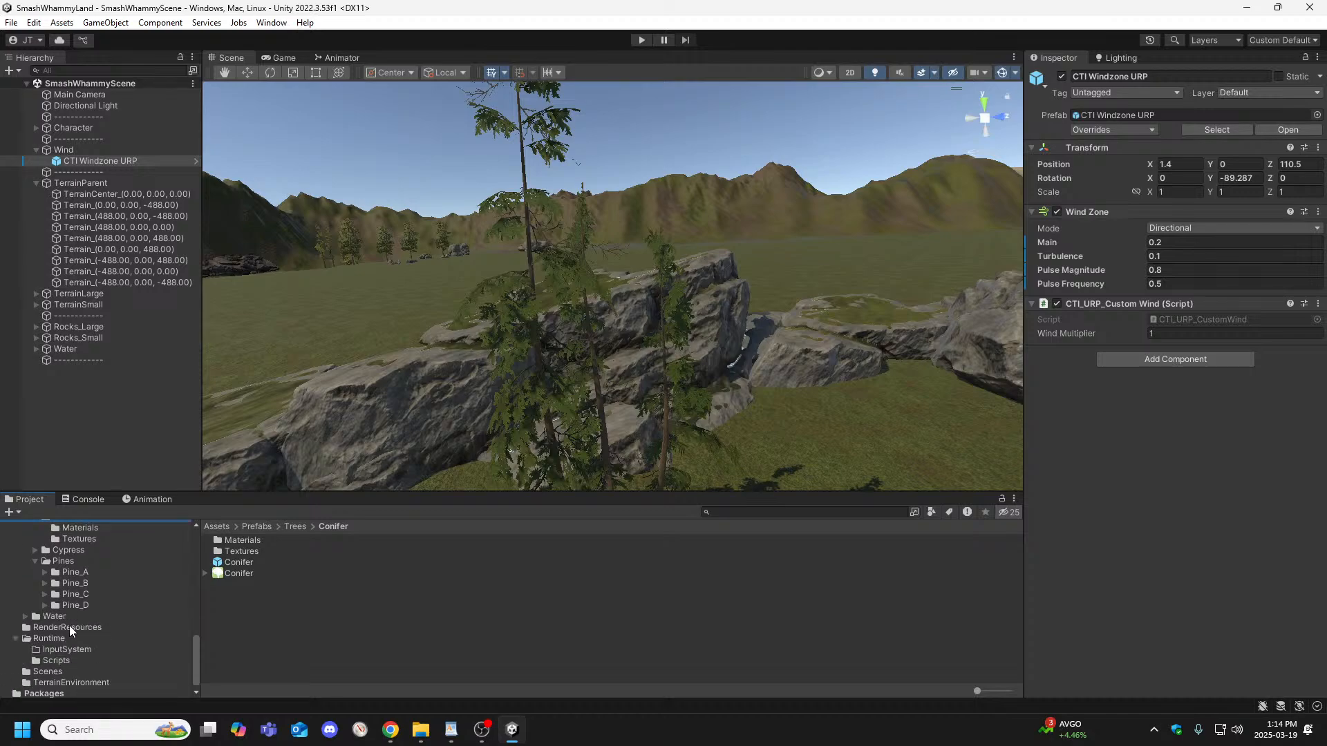
pyautogui.scroll(8, 68, 645)
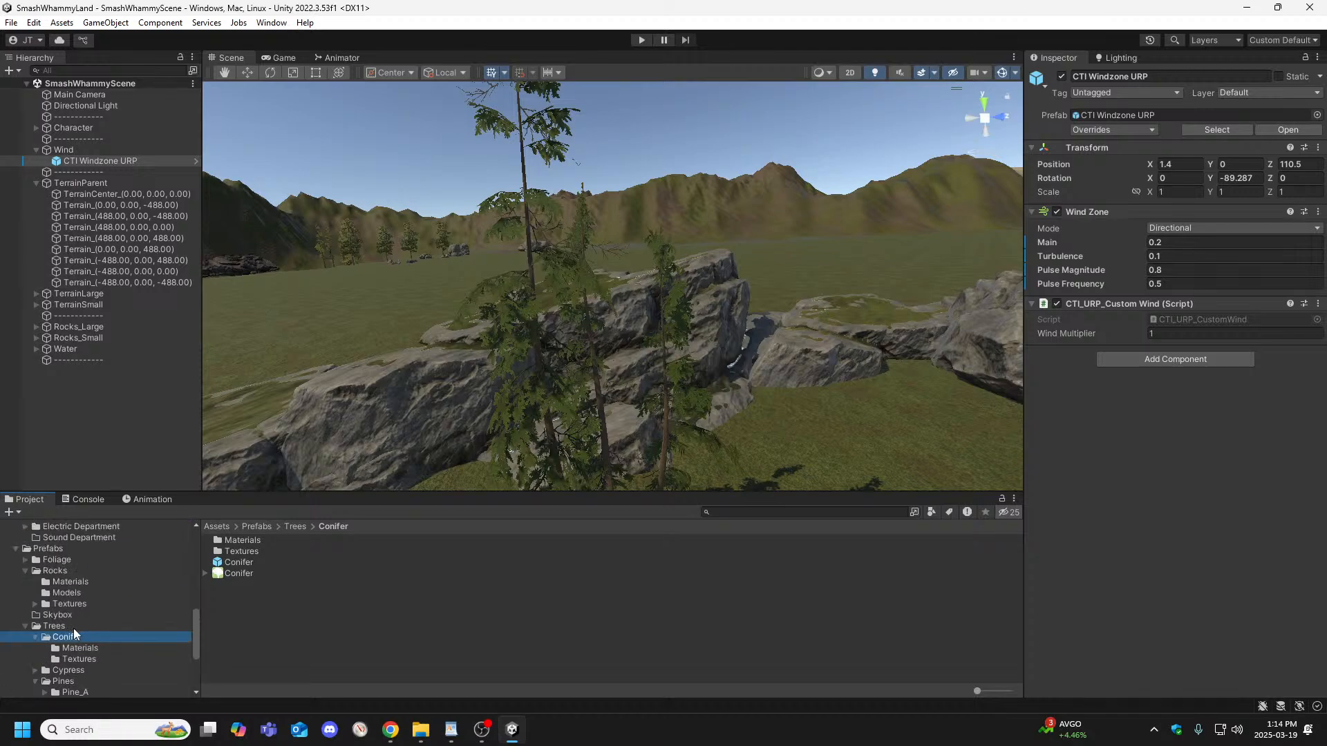
pyautogui.scroll(-2, 69, 603)
# Examine the terrain around the forest, river canyon, bare hills and the transition between stony ground and grass.
pyautogui.moveTo(361, 385); pyautogui.dragTo(335, 356, button='right')
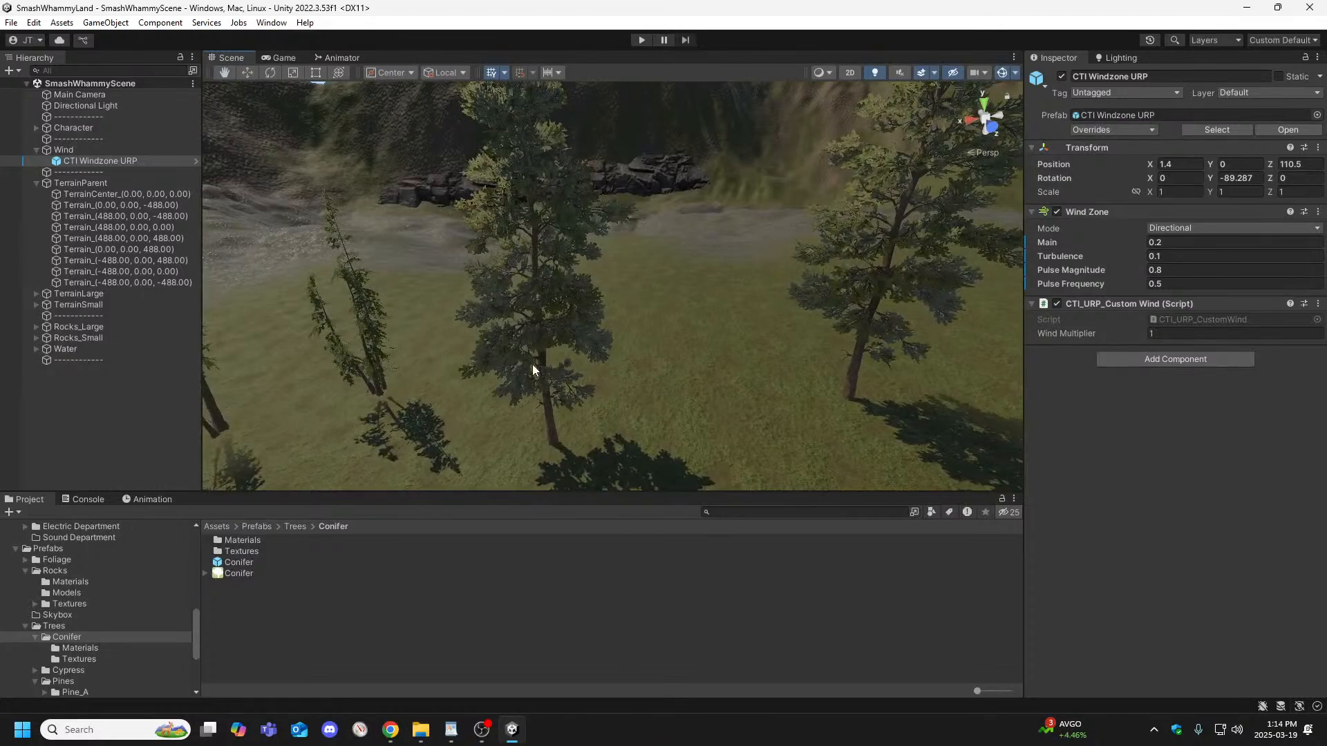
pyautogui.moveTo(508, 347); pyautogui.dragTo(53, 304, button='right')
pyautogui.press('w')
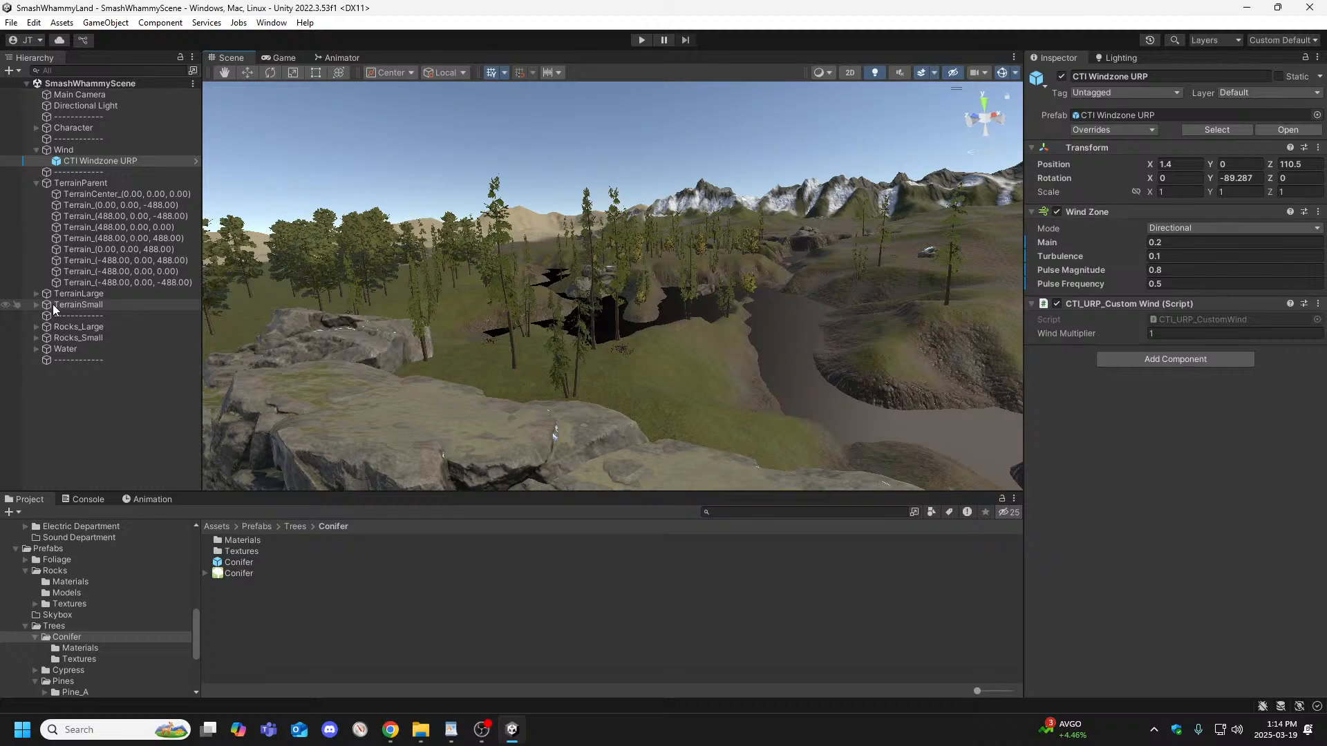
pyautogui.moveTo(735, 362); pyautogui.dragTo(840, 354, button='right')
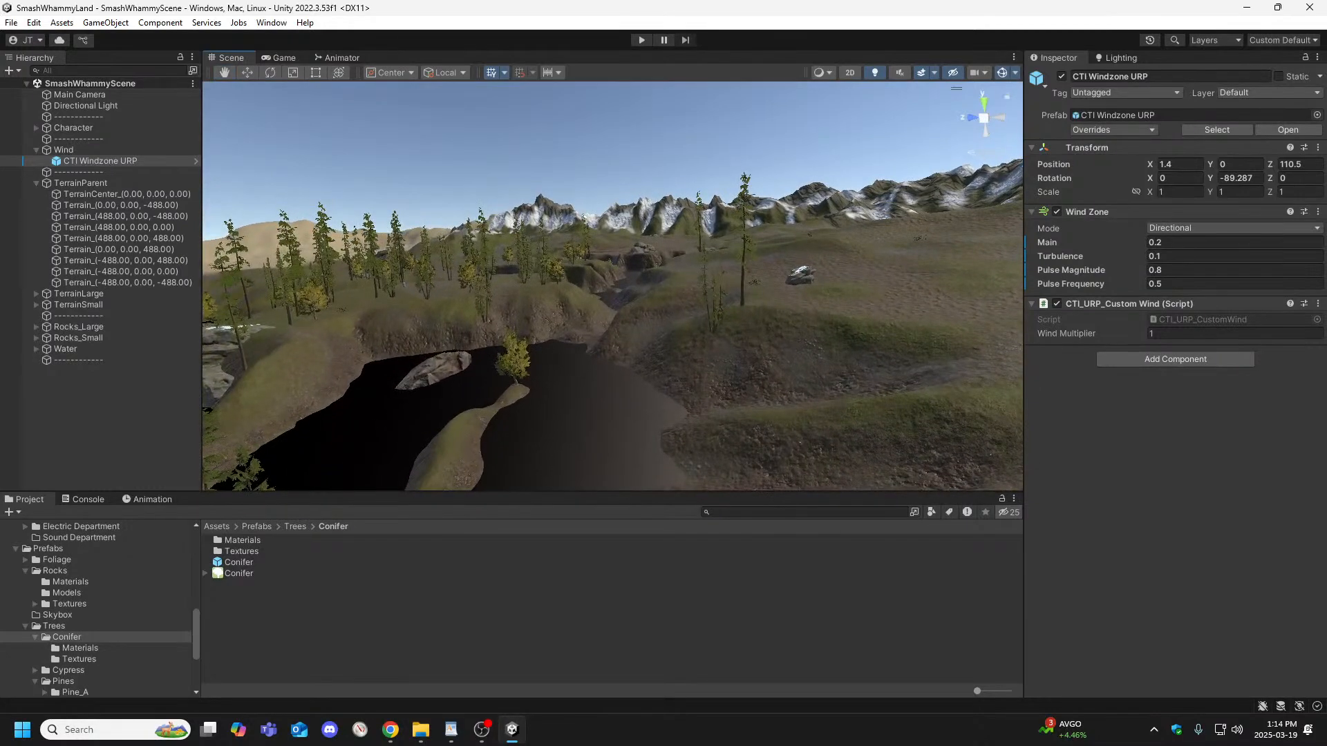
pyautogui.hotkey('alt', 'Tab')
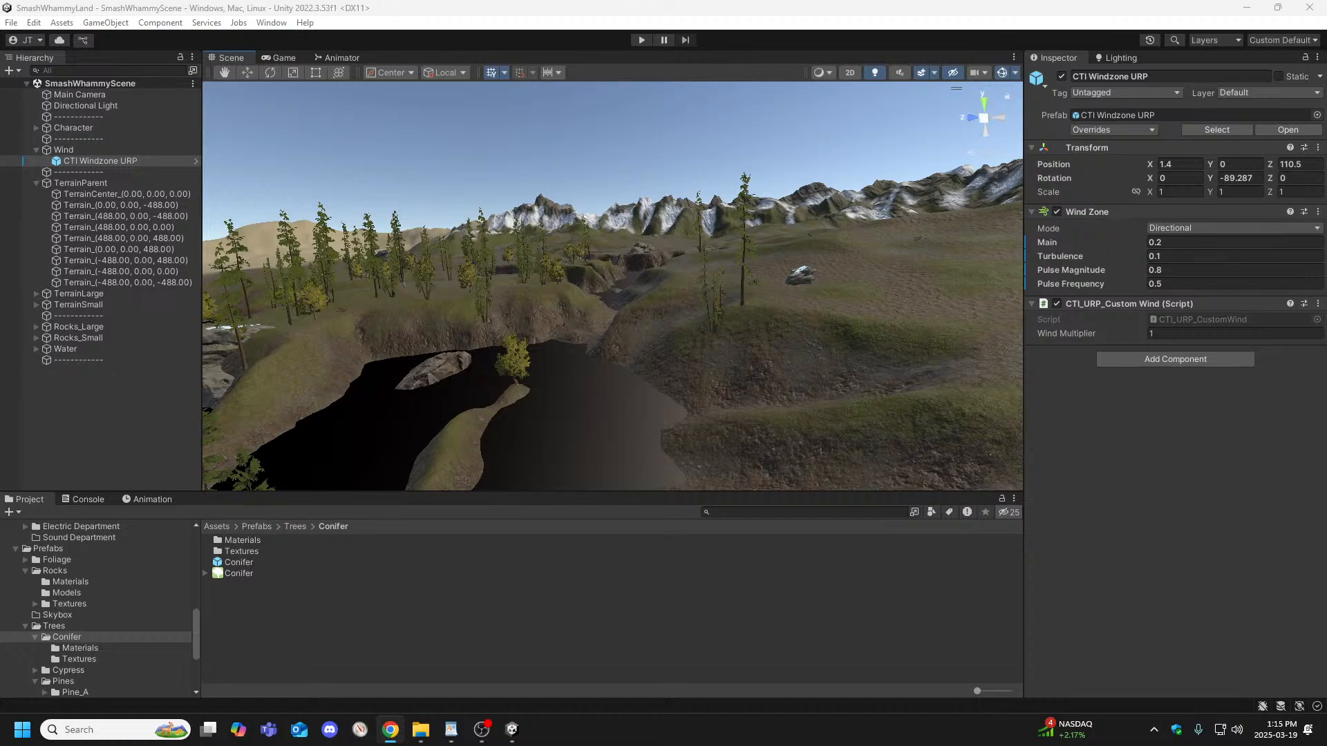
pyautogui.moveTo(759, 369); pyautogui.dragTo(684, 366, button='right')
pyautogui.press('w')
pyautogui.moveTo(575, 365); pyautogui.dragTo(814, 365, button='right')
pyautogui.press('w')
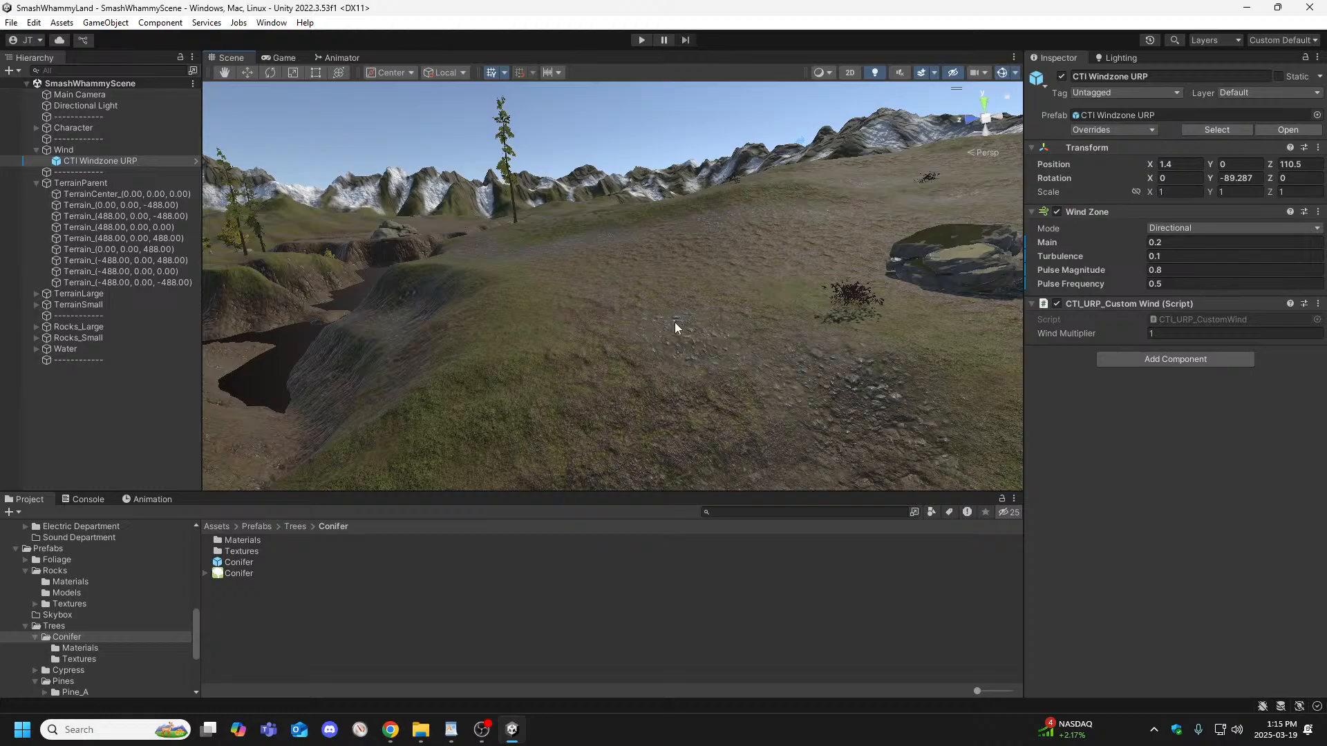
pyautogui.moveTo(674, 322); pyautogui.dragTo(694, 369, button='right')
pyautogui.press('w')
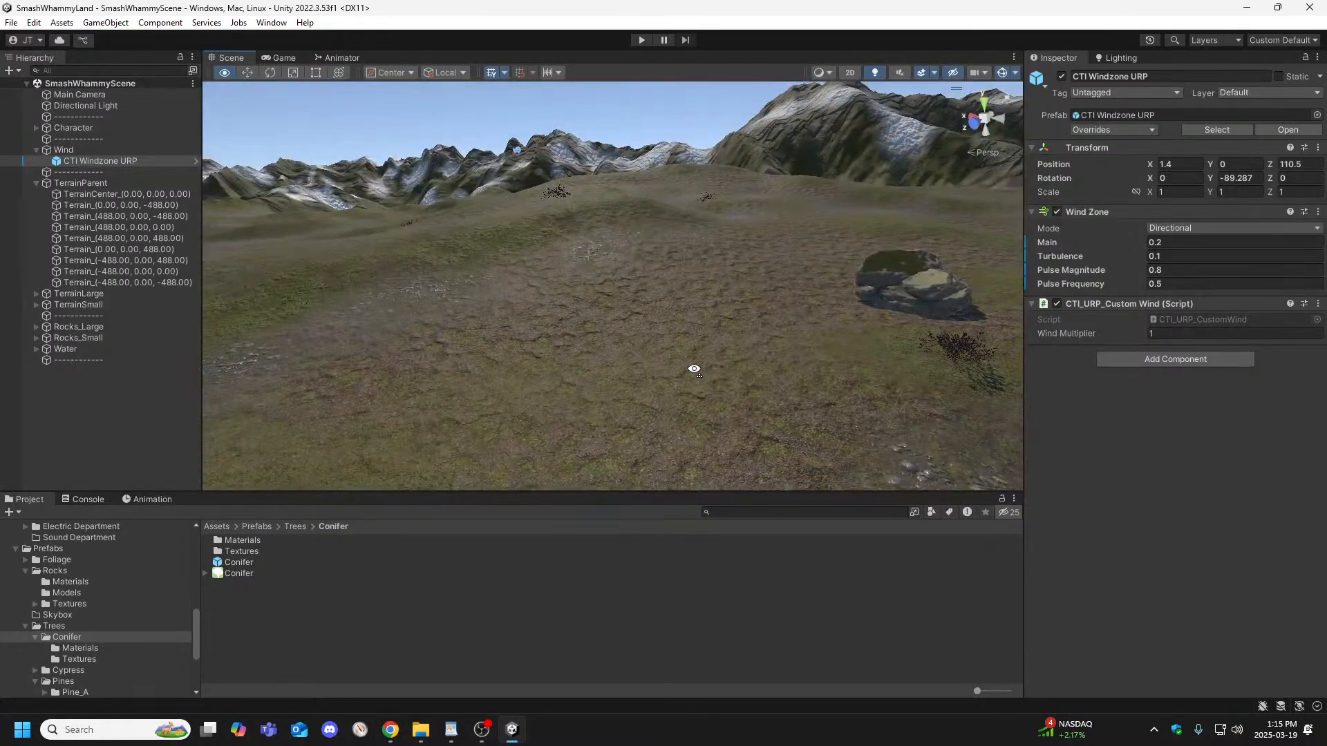
pyautogui.moveTo(694, 369); pyautogui.dragTo(336, 379, button='right')
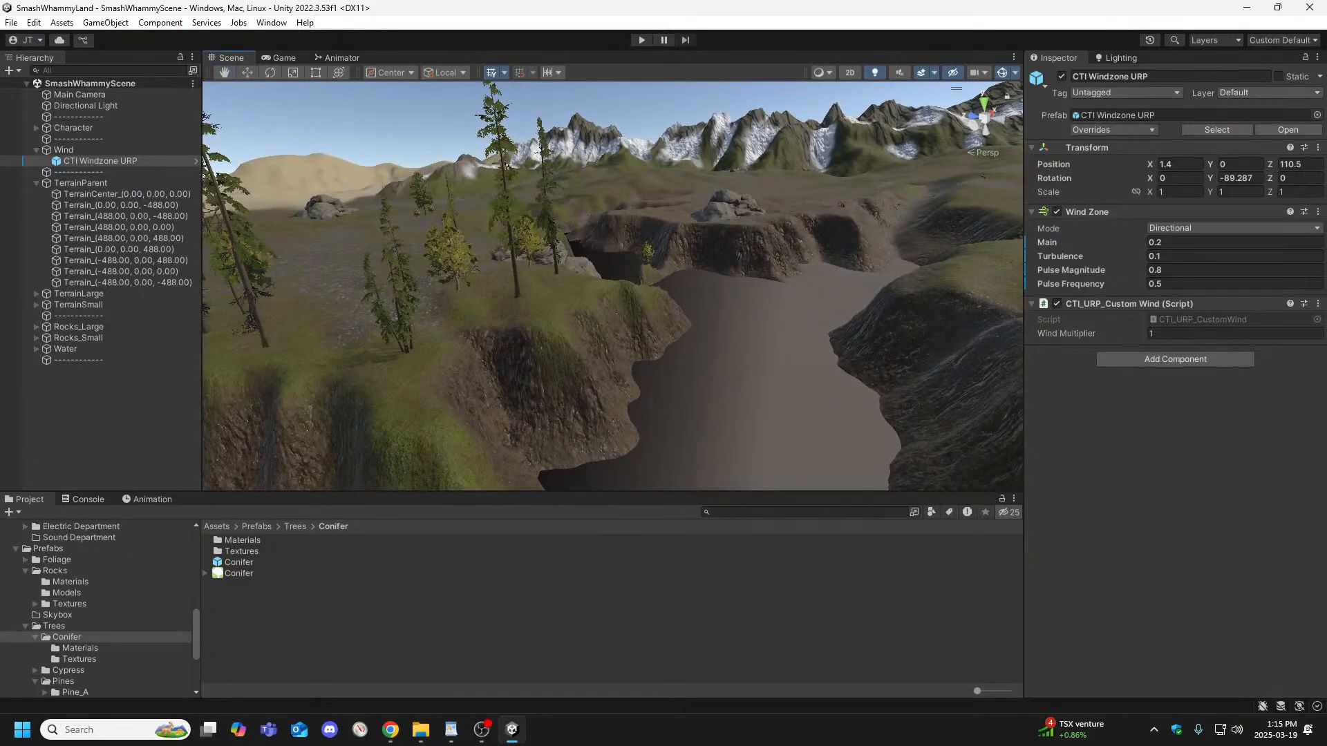
pyautogui.hotkey('alt', 'Tab')
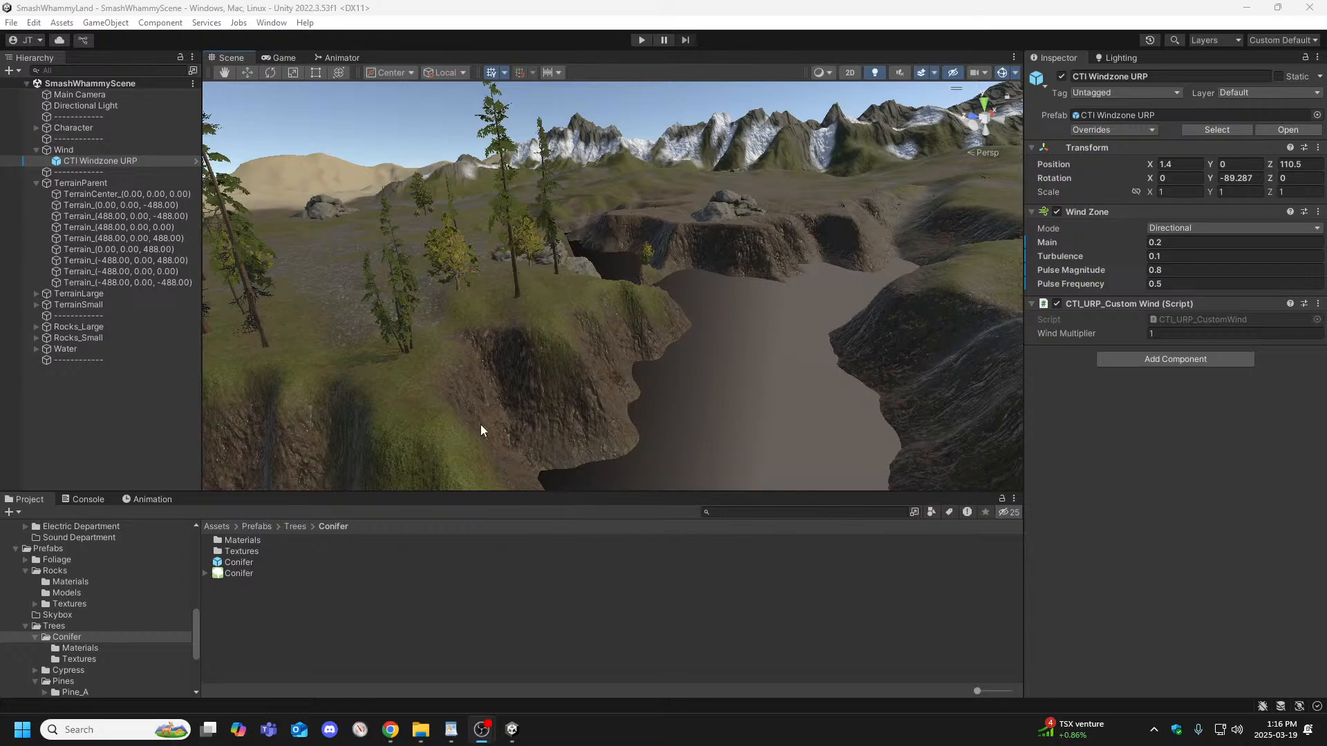
pyautogui.hotkey('alt', 'Tab')
pyautogui.moveTo(648, 288); pyautogui.dragTo(323, 310, button='right')
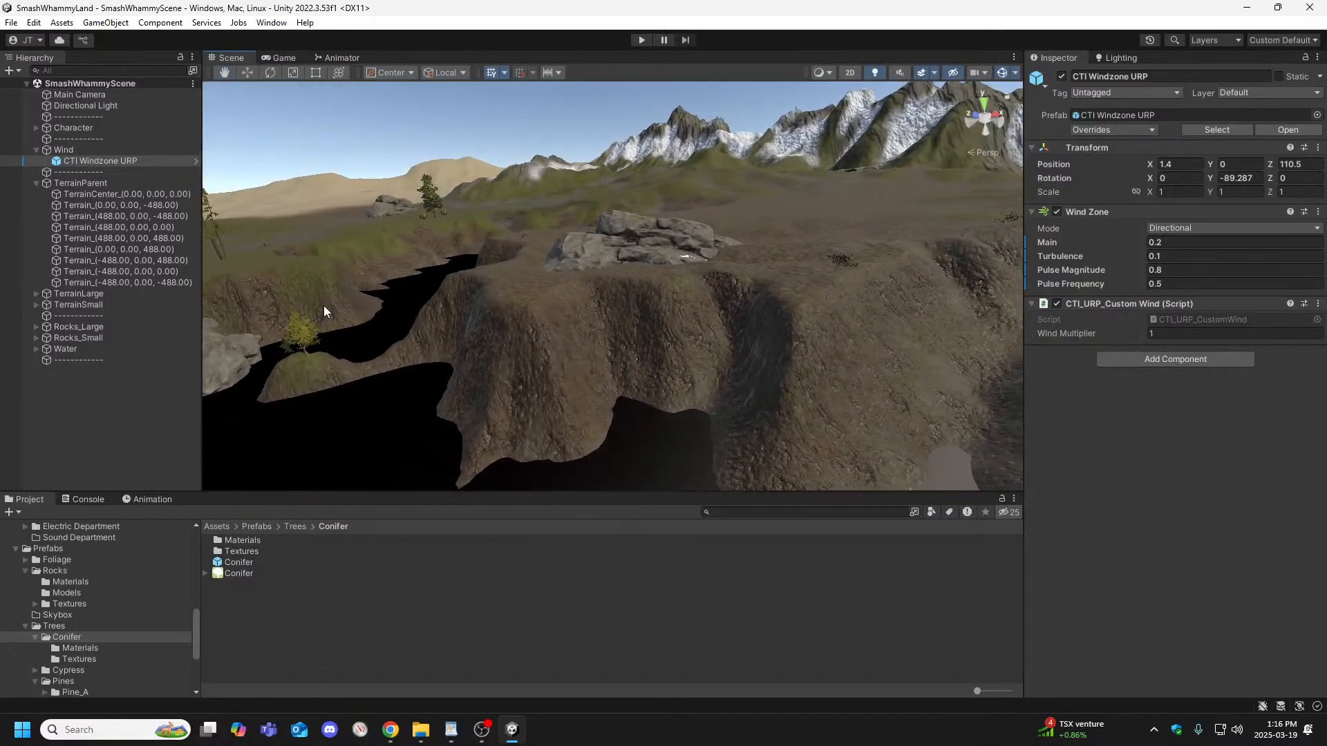
pyautogui.moveTo(537, 327); pyautogui.dragTo(1047, 341, button='right')
pyautogui.press('w')
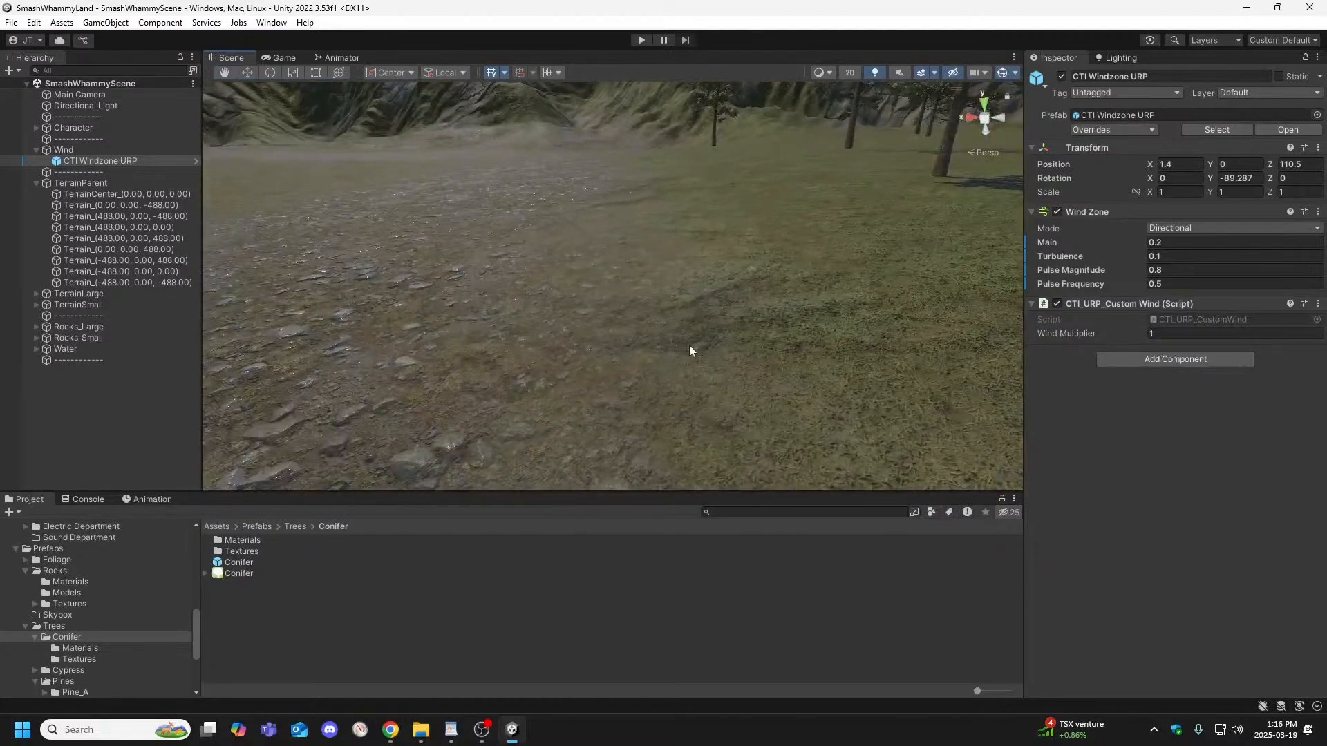
pyautogui.hotkey('alt', 'Tab')
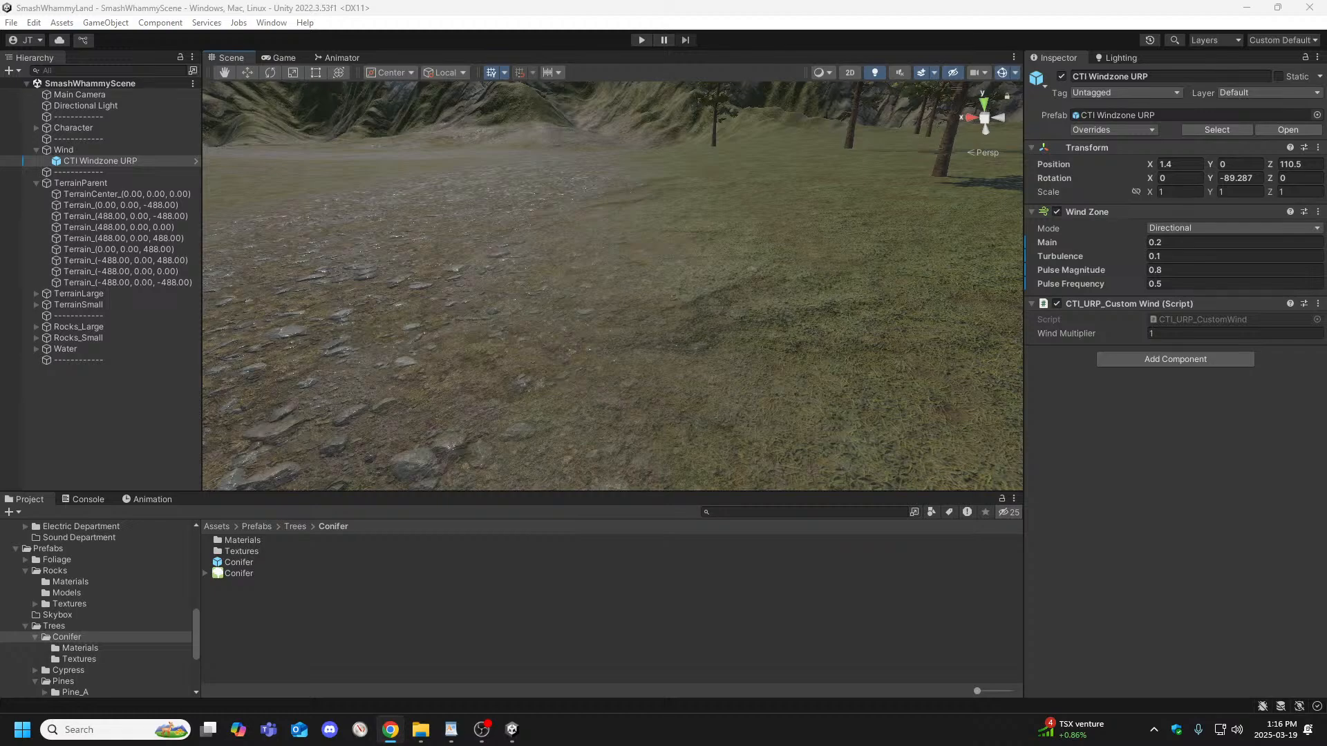
# Select the terrain tile where rocky ground meets grass, activate Paint Texture, and set the brush strength to about 0.13.
pyautogui.moveTo(622, 358); pyautogui.dragTo(636, 384, button='right')
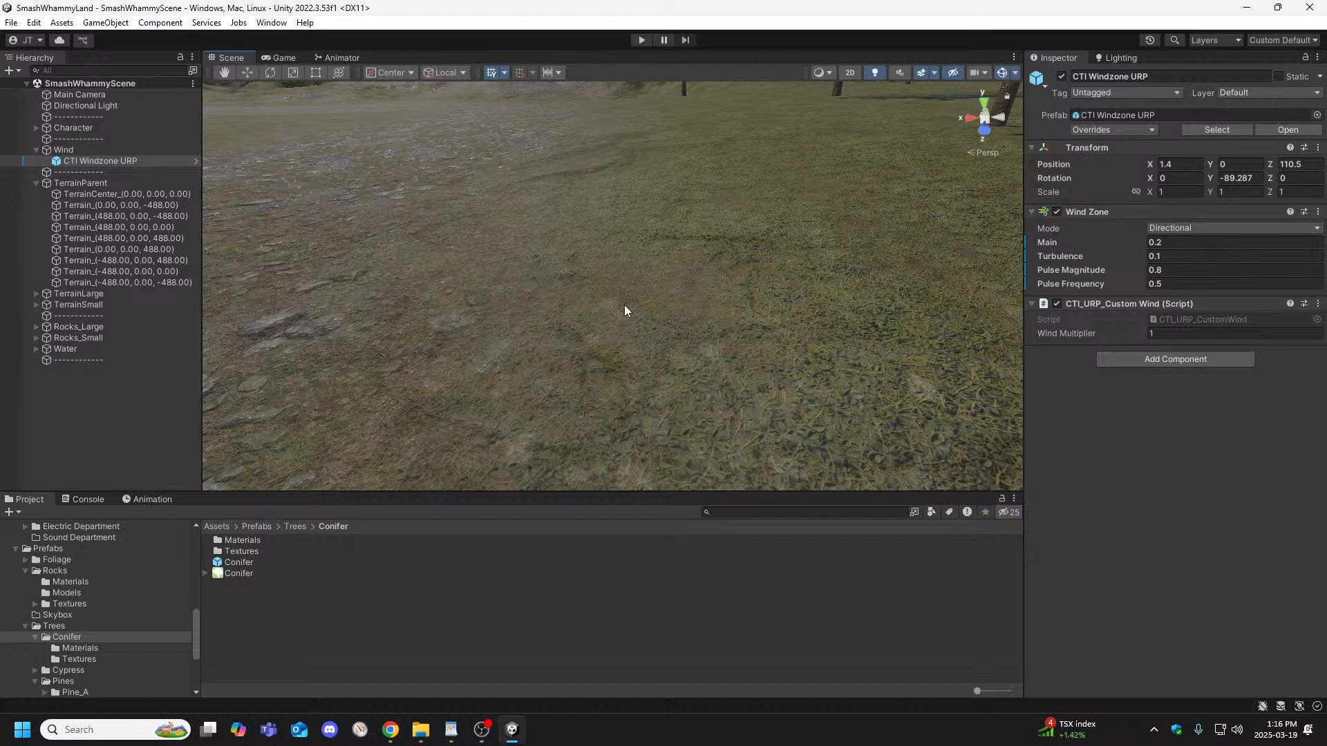
pyautogui.click(829, 306)
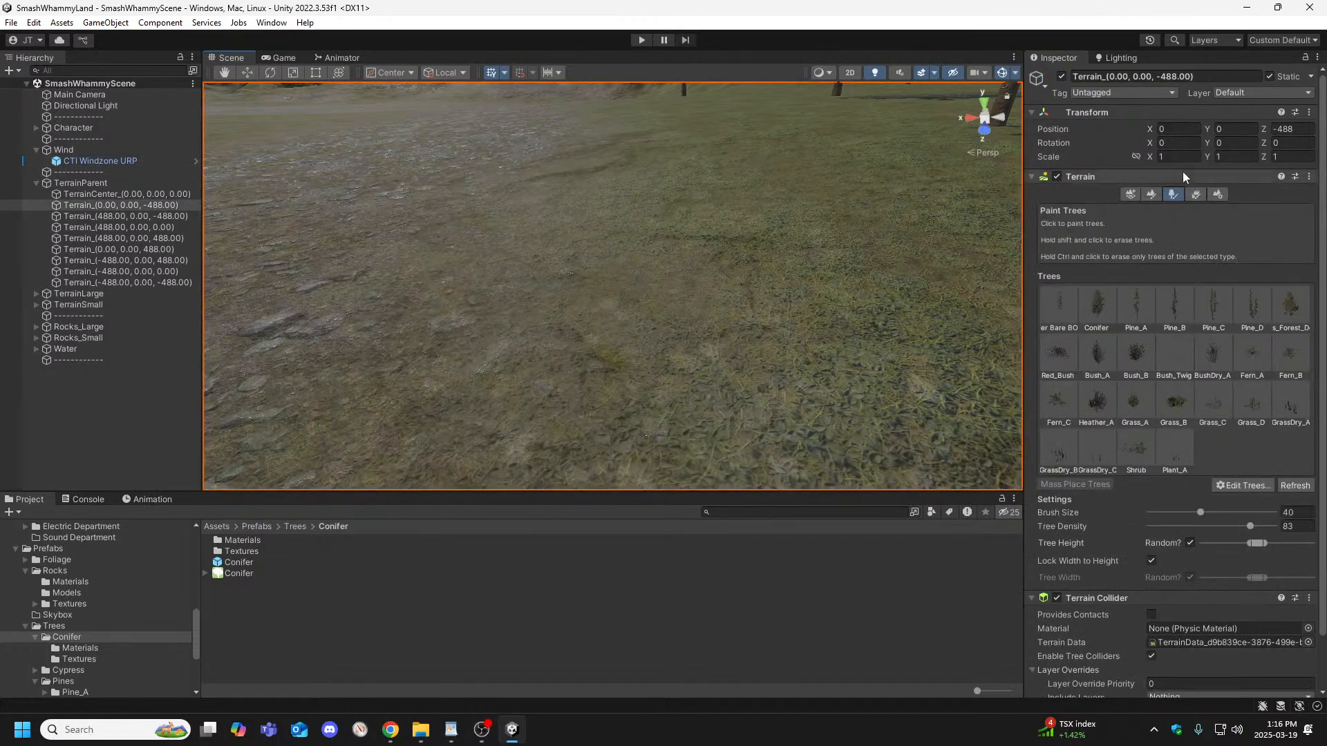
pyautogui.click(1154, 193)
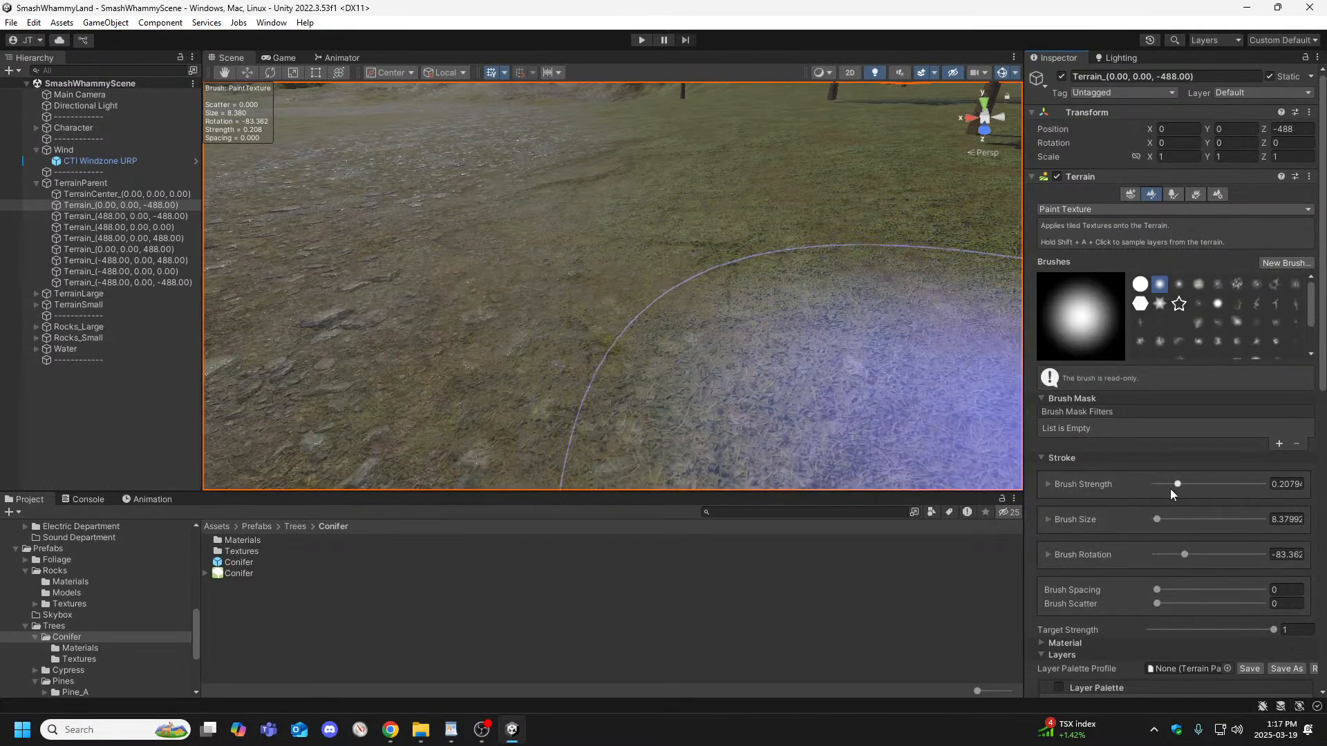
pyautogui.moveTo(1178, 486); pyautogui.dragTo(1168, 486)
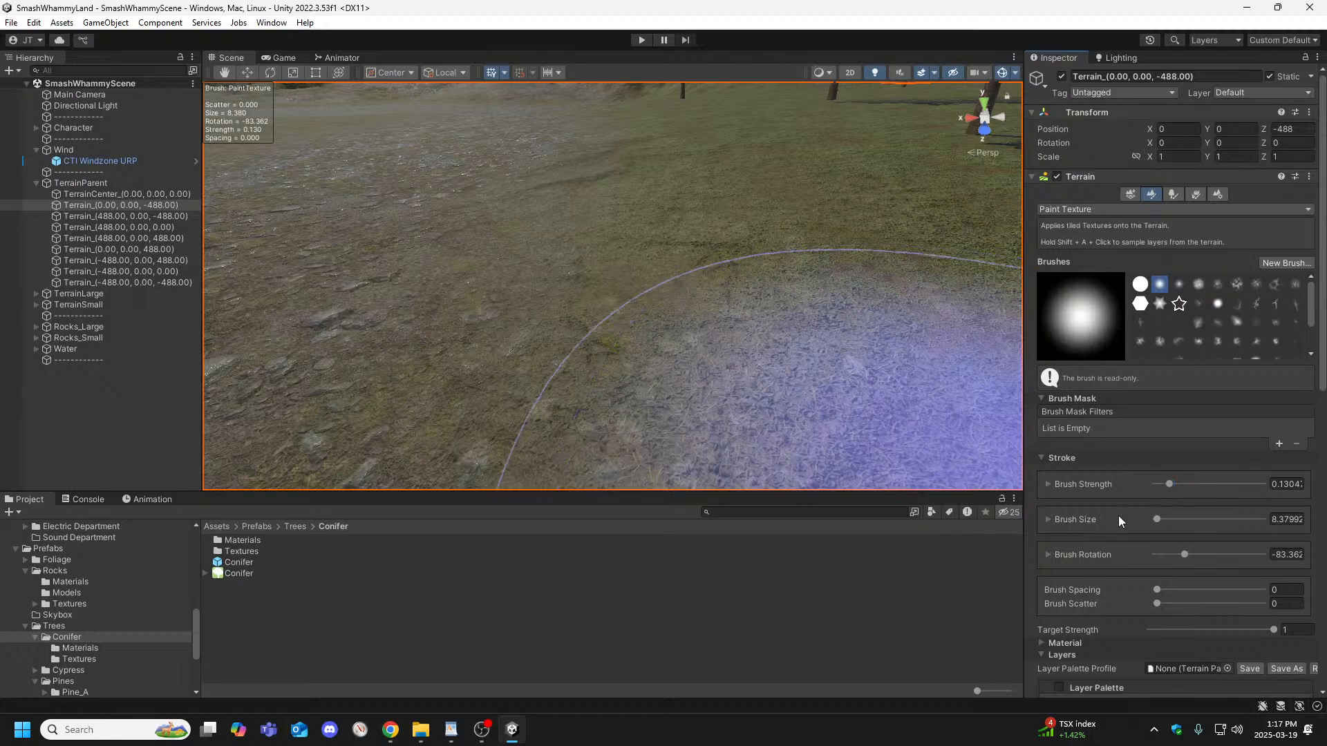
# Choose Soil_Rocks_TerrainLayer as the layer for texture painting.
pyautogui.scroll(-10, 1166, 529)
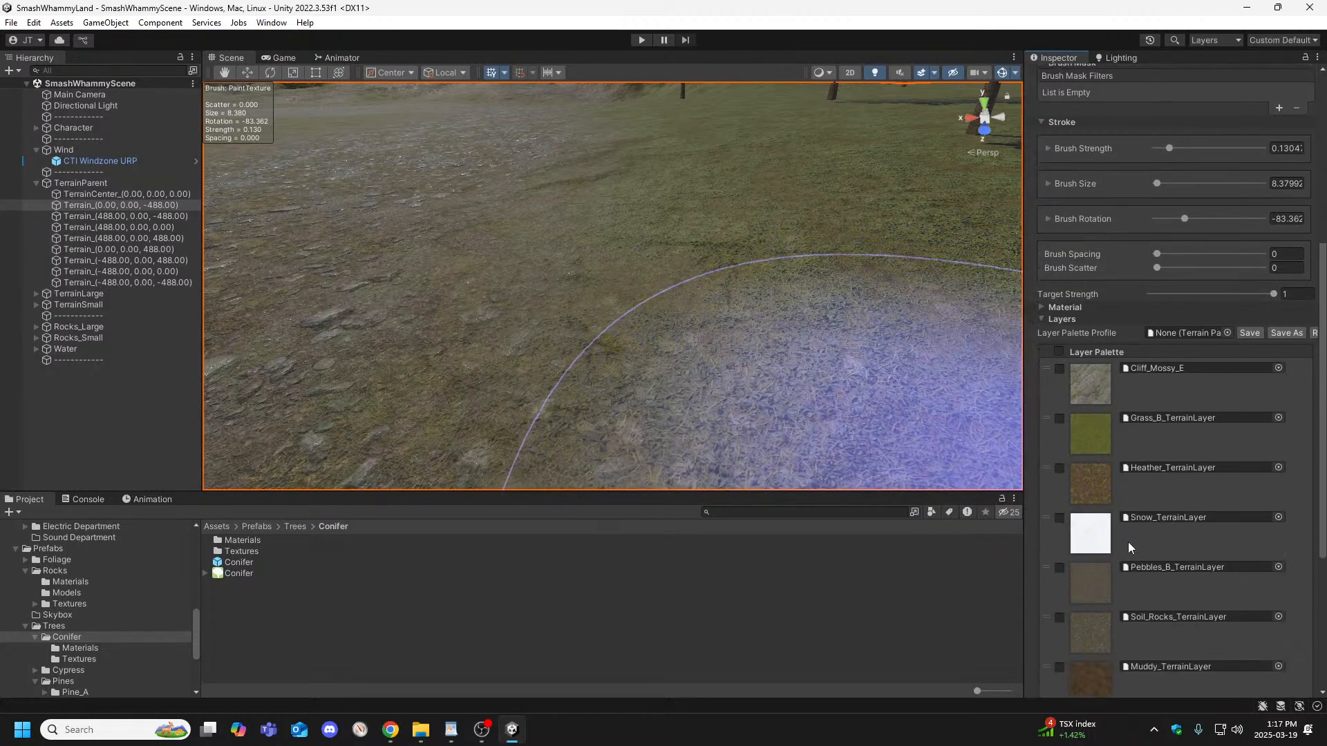
pyautogui.scroll(5, 1151, 296)
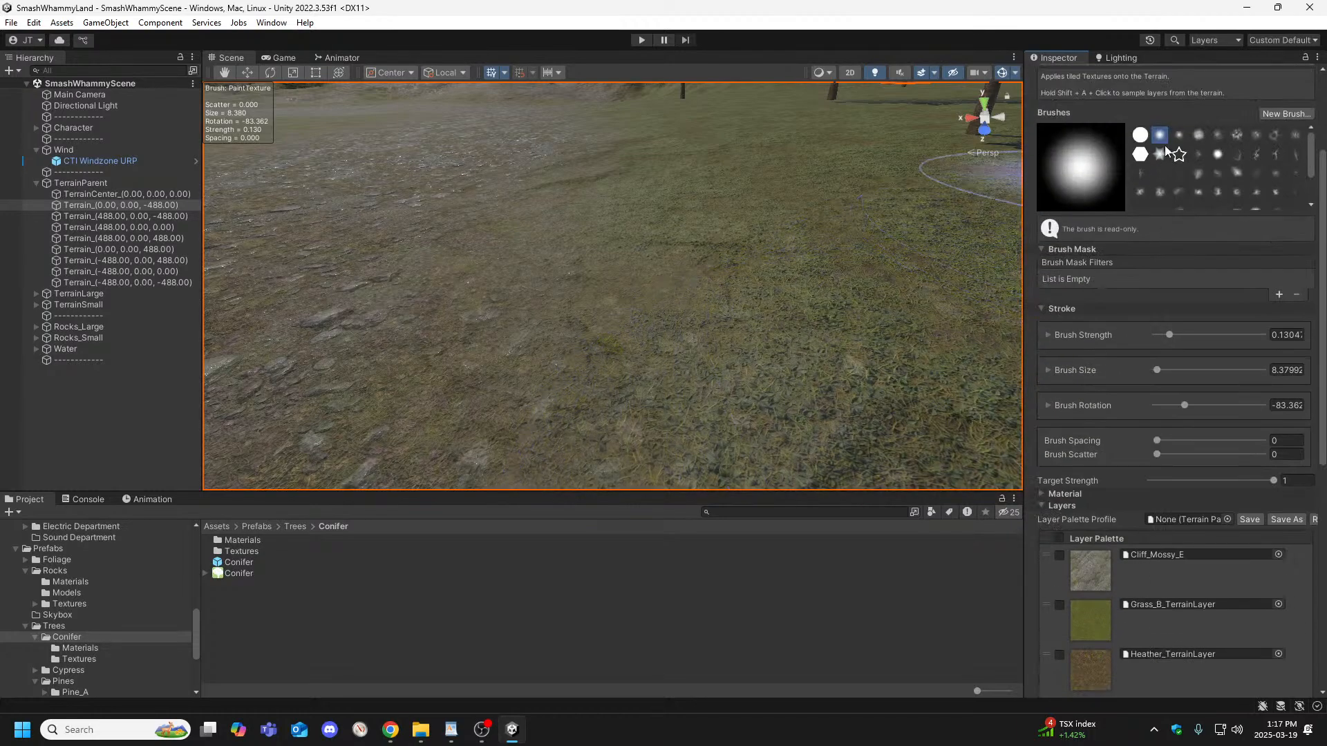
pyautogui.scroll(3, 1115, 220)
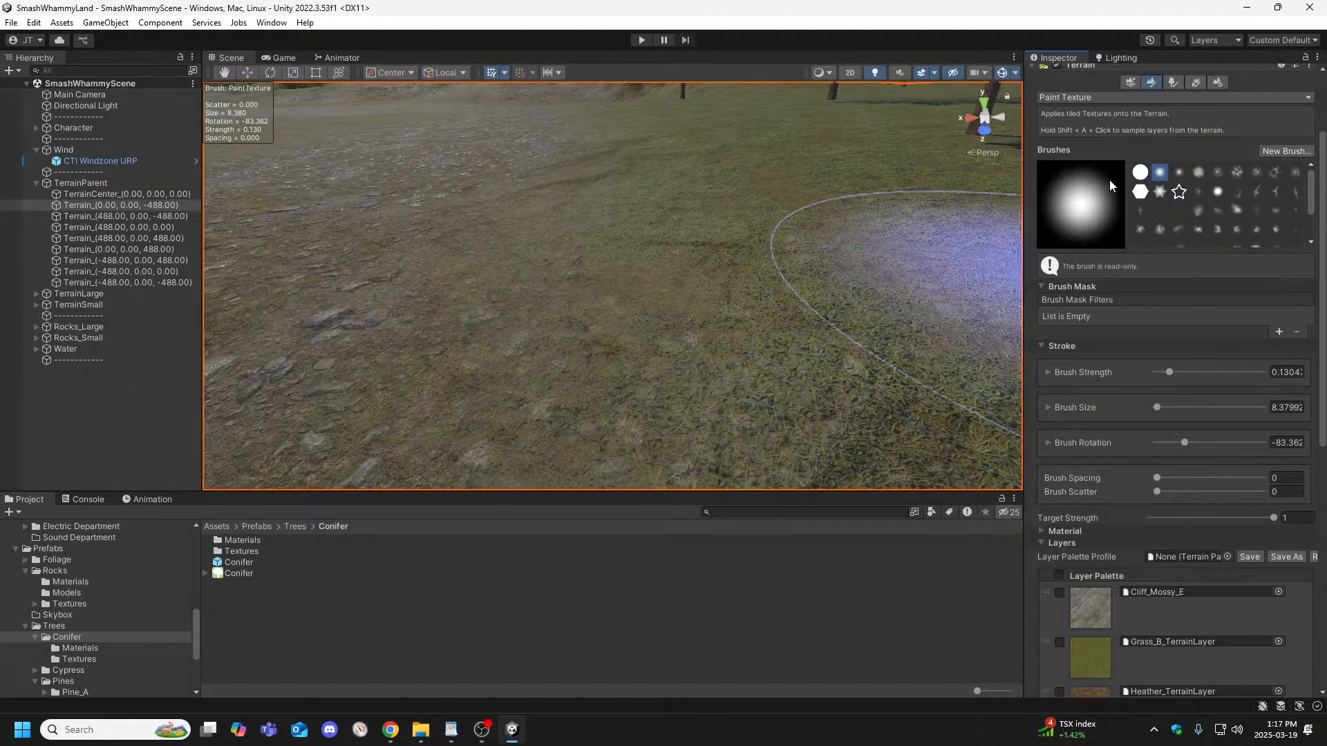
pyautogui.scroll(-5, 1132, 343)
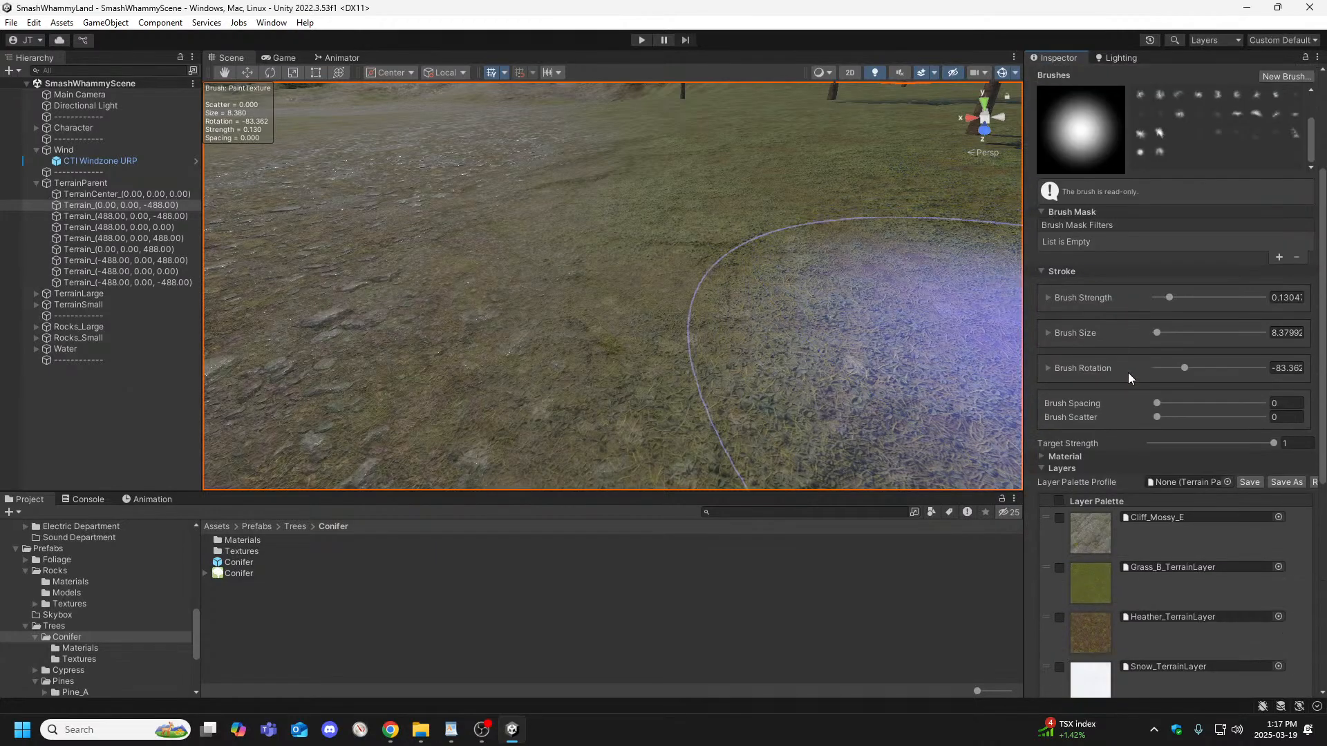
pyautogui.scroll(-4, 1128, 550)
pyautogui.click(1117, 583)
pyautogui.scroll(3, 625, 277)
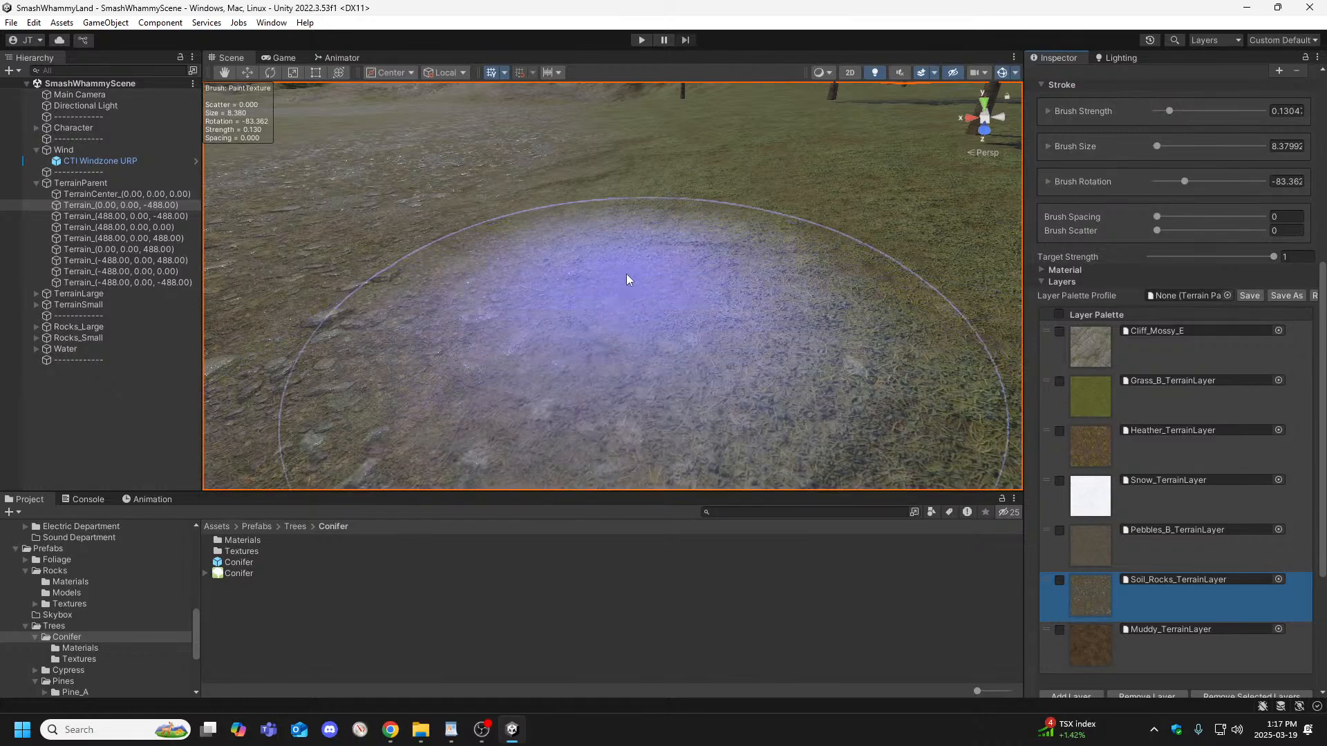
# Examine the blend between rocky ground and grass across the selected terrain tile, up close and along the stony path.
pyautogui.scroll(-3, 639, 309)
pyautogui.moveTo(649, 309)
pyautogui.mouseDown(button='right')
pyautogui.moveTo(719, 317)
pyautogui.moveTo(740, 335)
pyautogui.moveTo(1013, 257)
pyautogui.mouseUp(button='right')
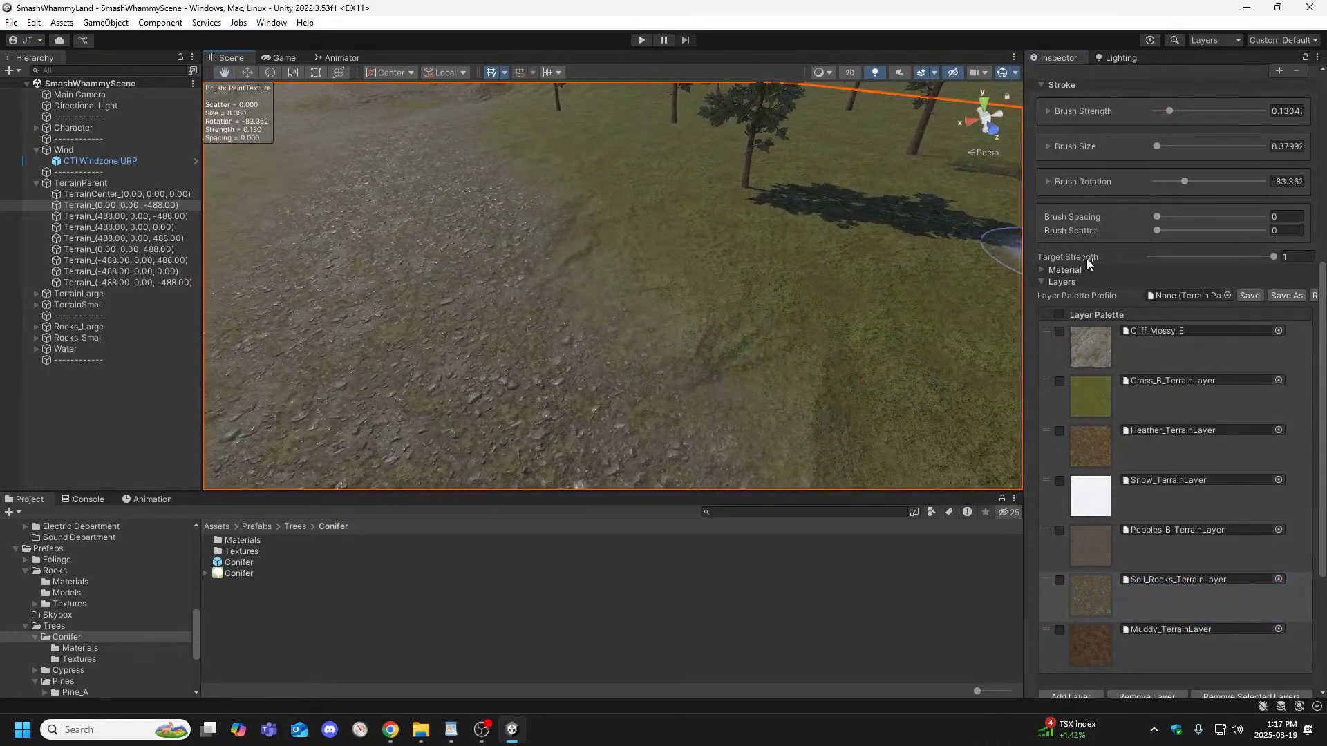
pyautogui.scroll(4, 1086, 258)
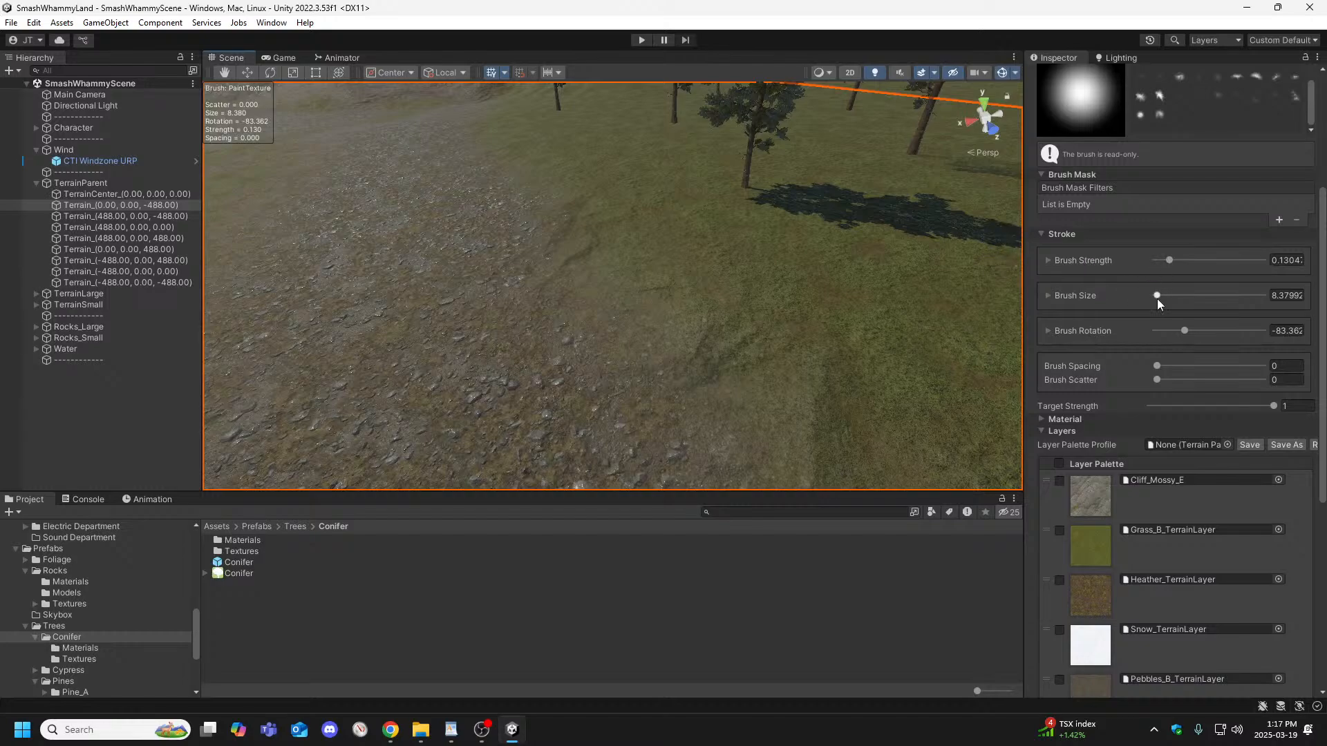
pyautogui.moveTo(769, 279)
pyautogui.mouseDown(button='right')
pyautogui.moveTo(779, 213)
pyautogui.moveTo(750, 276)
pyautogui.moveTo(711, 260)
pyautogui.moveTo(967, 304)
pyautogui.mouseUp(button='right')
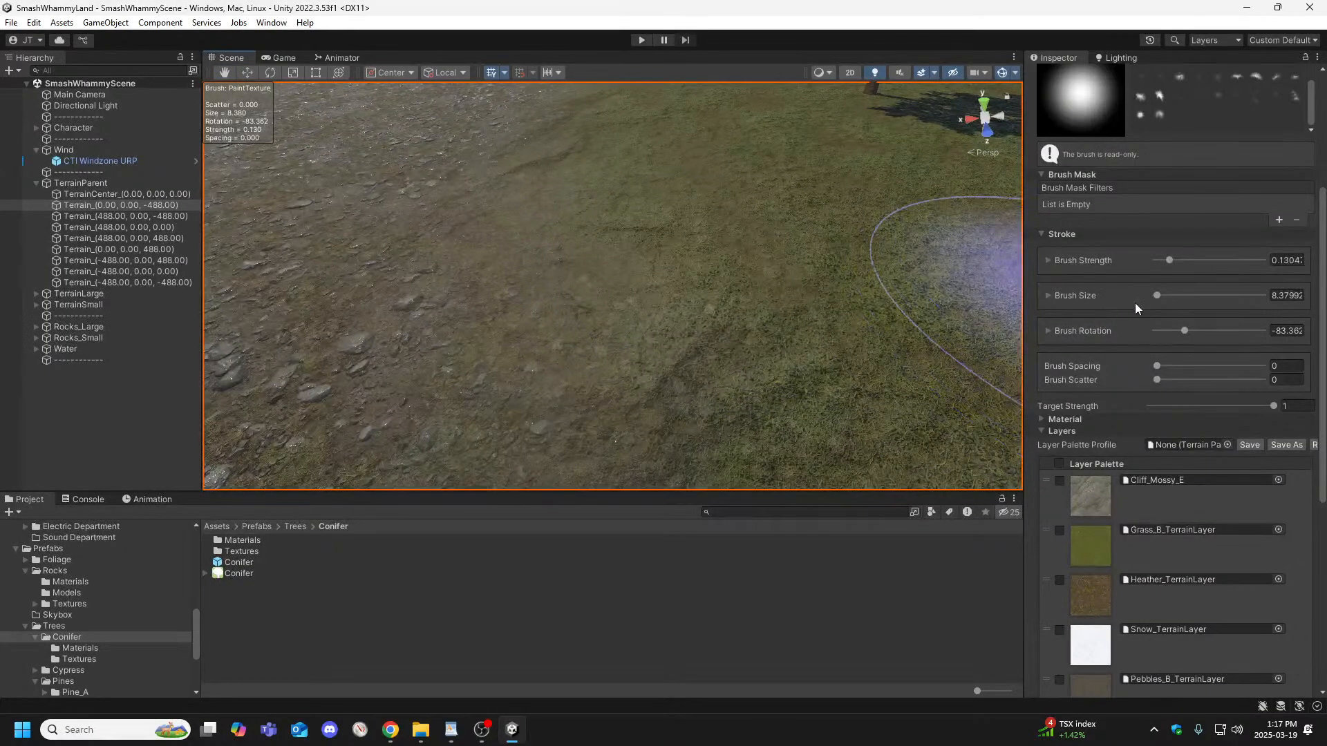
pyautogui.moveTo(797, 296)
pyautogui.mouseDown(button='right')
pyautogui.moveTo(548, 231)
pyautogui.moveTo(548, 217)
pyautogui.moveTo(549, 303)
pyautogui.moveTo(604, 293)
pyautogui.moveTo(428, 317)
pyautogui.moveTo(453, 290)
pyautogui.moveTo(532, 290)
pyautogui.moveTo(483, 287)
pyautogui.moveTo(499, 358)
pyautogui.moveTo(642, 401)
pyautogui.moveTo(630, 442)
pyautogui.moveTo(690, 346)
pyautogui.moveTo(672, 317)
pyautogui.moveTo(628, 317)
pyautogui.mouseUp(button='right')
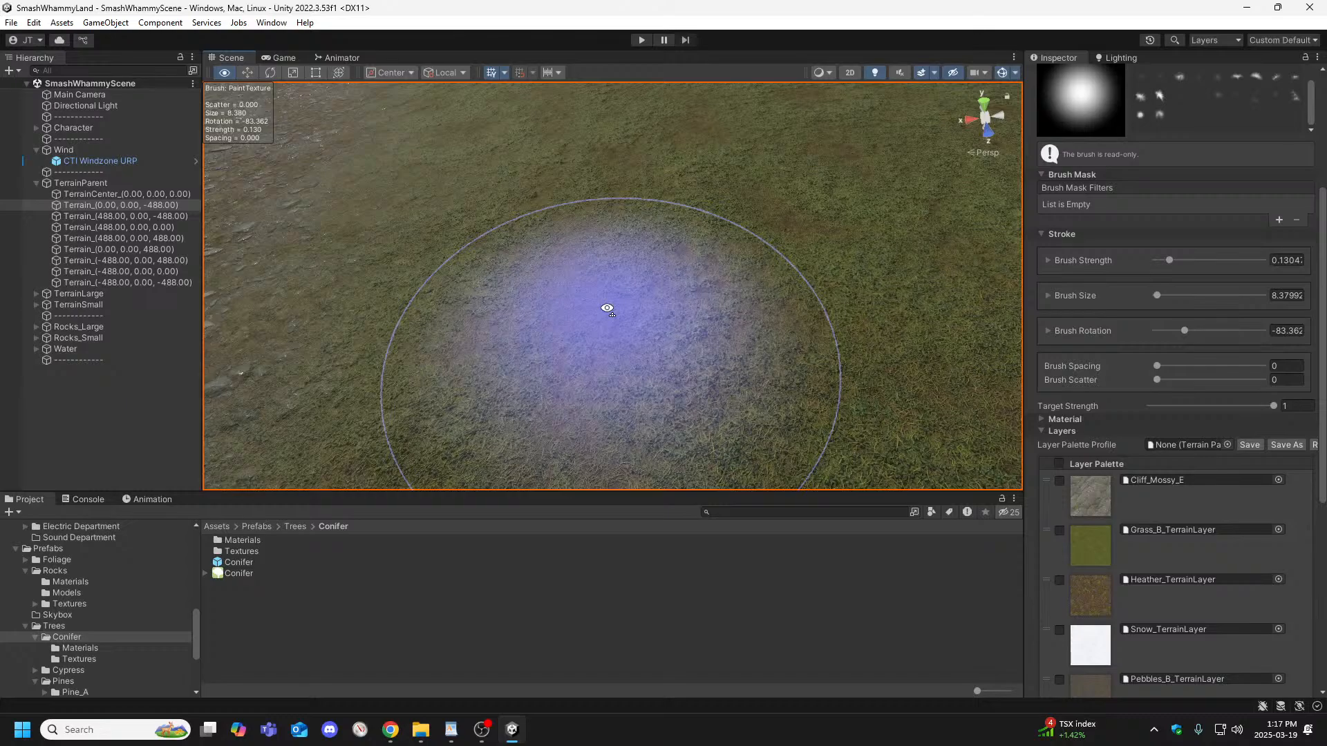
pyautogui.moveTo(636, 284)
pyautogui.mouseDown(button='right')
pyautogui.moveTo(640, 328)
pyautogui.moveTo(559, 308)
pyautogui.moveTo(584, 298)
pyautogui.moveTo(610, 314)
pyautogui.moveTo(577, 323)
pyautogui.moveTo(607, 323)
pyautogui.moveTo(586, 319)
pyautogui.moveTo(613, 284)
pyautogui.moveTo(593, 310)
pyautogui.mouseUp(button='right')
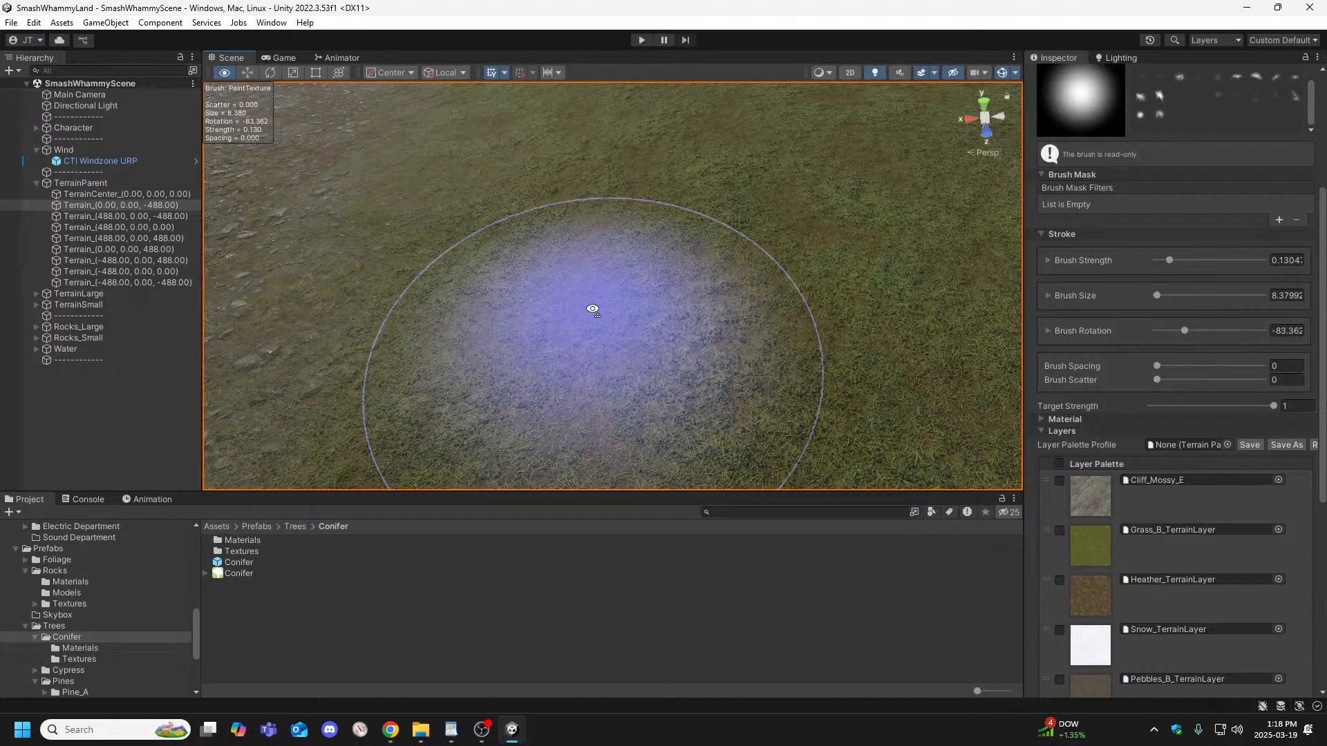
pyautogui.keyDown('alt'); pyautogui.moveTo(592, 309); pyautogui.dragTo(573, 324); pyautogui.keyUp('alt')
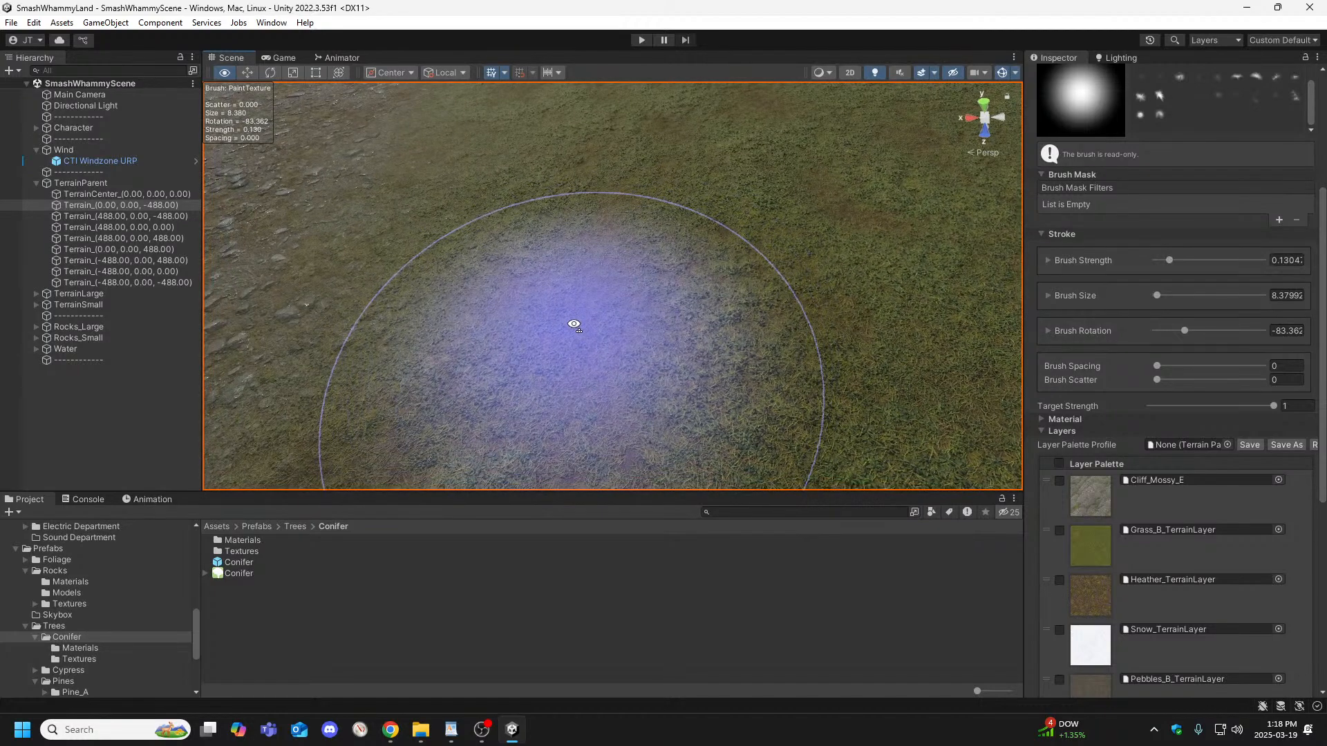
pyautogui.keyDown('alt'); pyautogui.moveTo(574, 324); pyautogui.dragTo(588, 309); pyautogui.keyUp('alt')
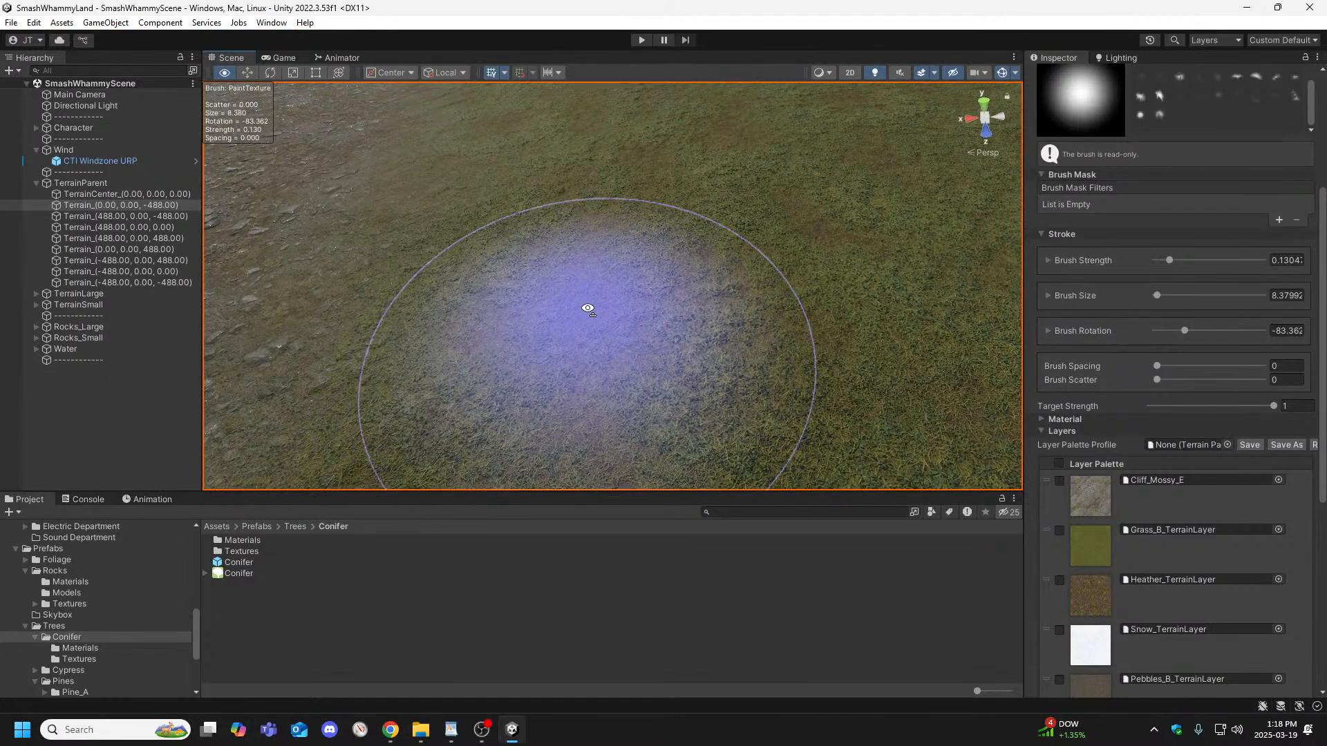
pyautogui.moveTo(587, 309)
pyautogui.keyDown('alt'); pyautogui.mouseDown()
pyautogui.moveTo(438, 304)
pyautogui.moveTo(474, 310)
pyautogui.mouseUp(); pyautogui.keyUp('alt')
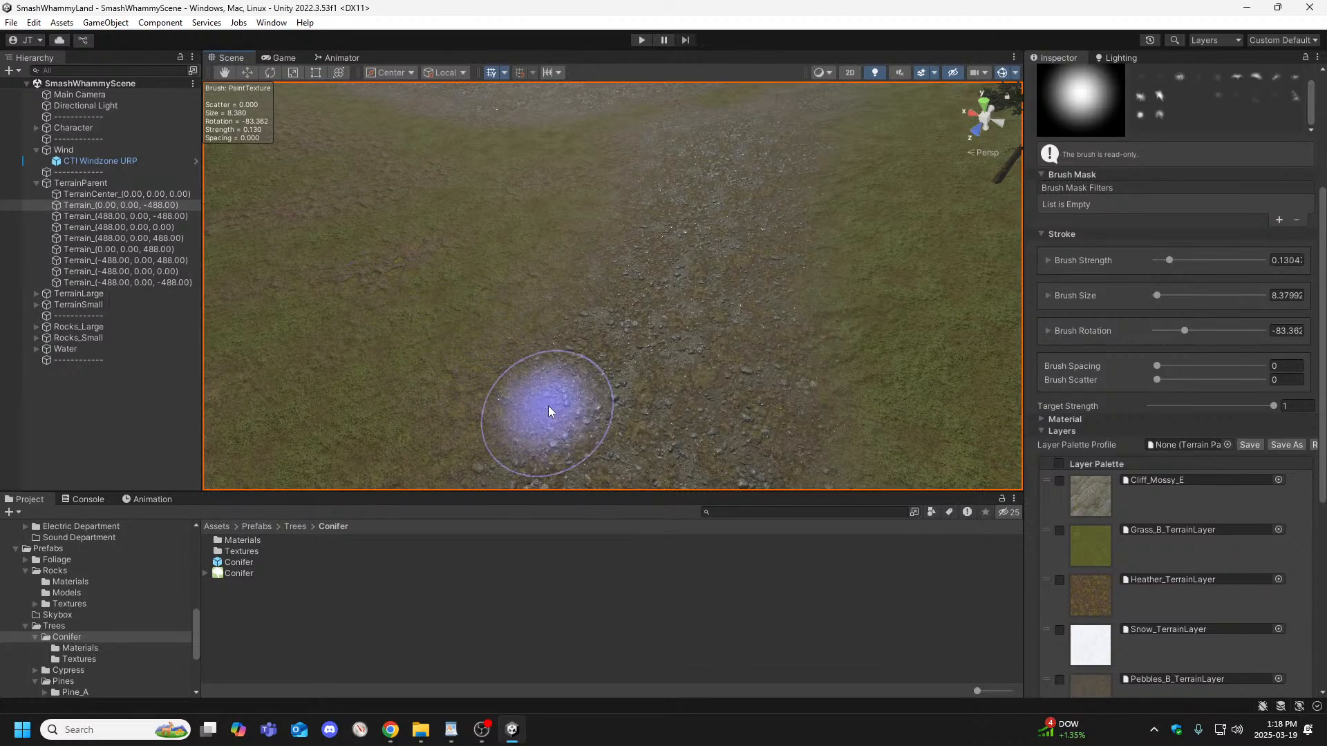
pyautogui.press('2')
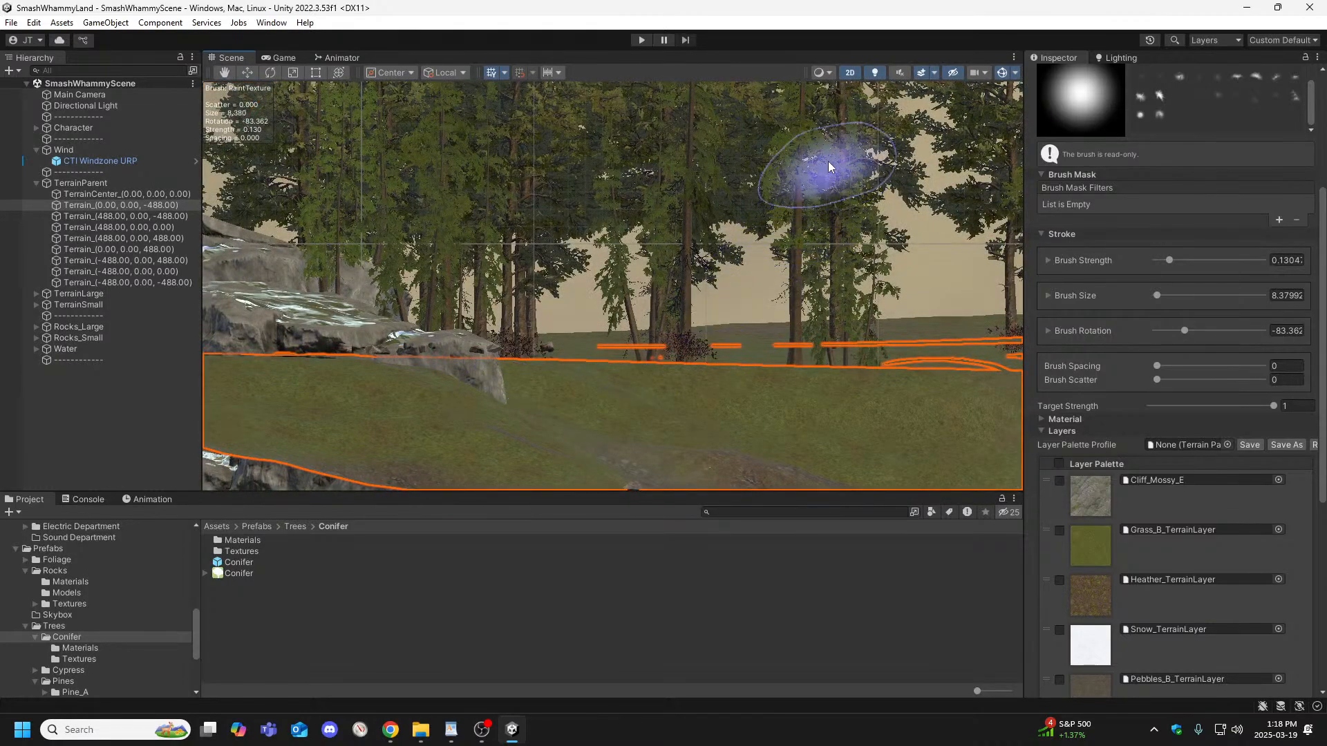
pyautogui.click(851, 73)
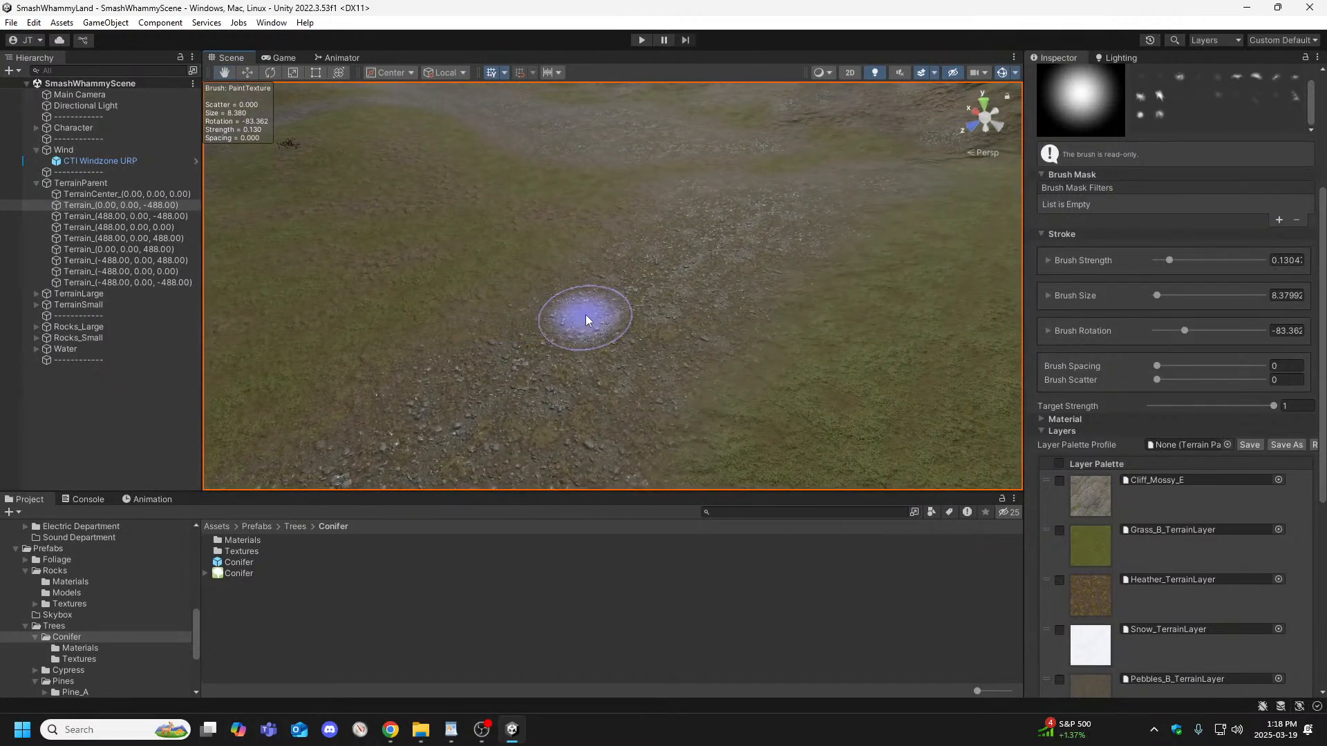
pyautogui.press('2')
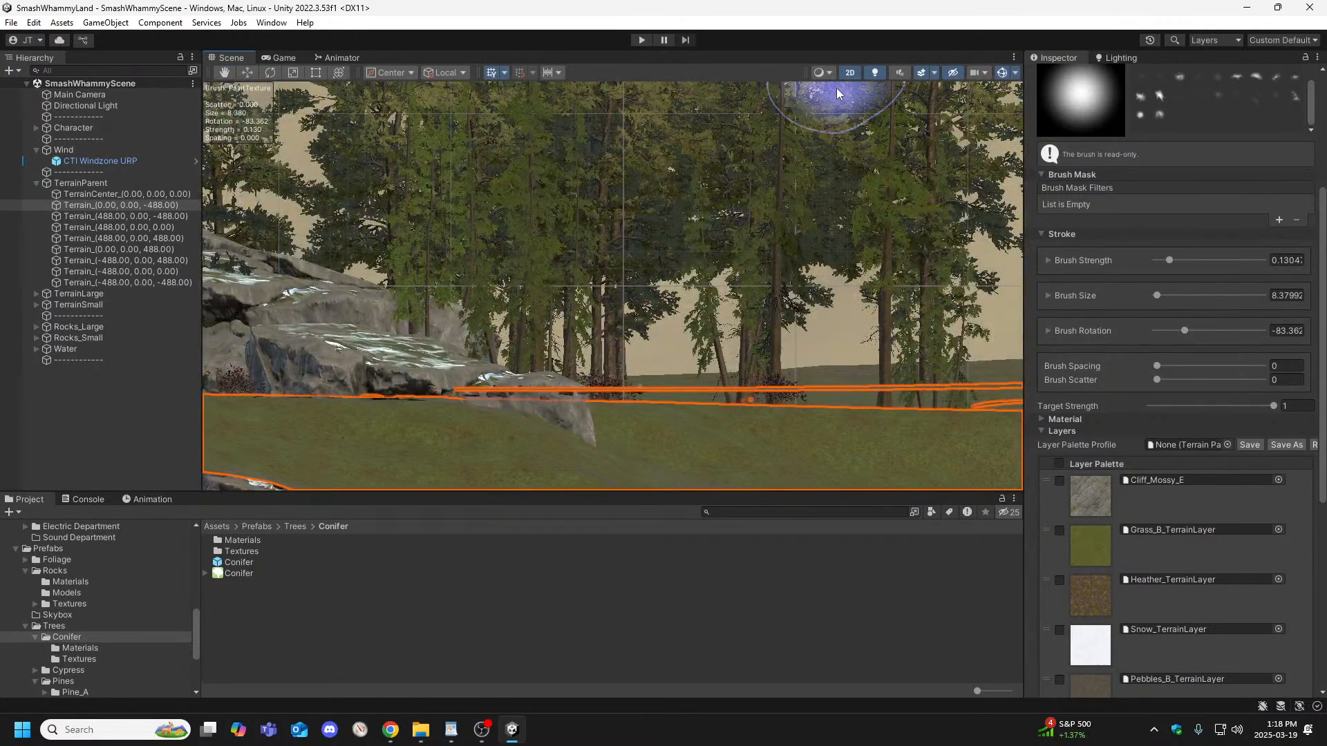
pyautogui.click(850, 73)
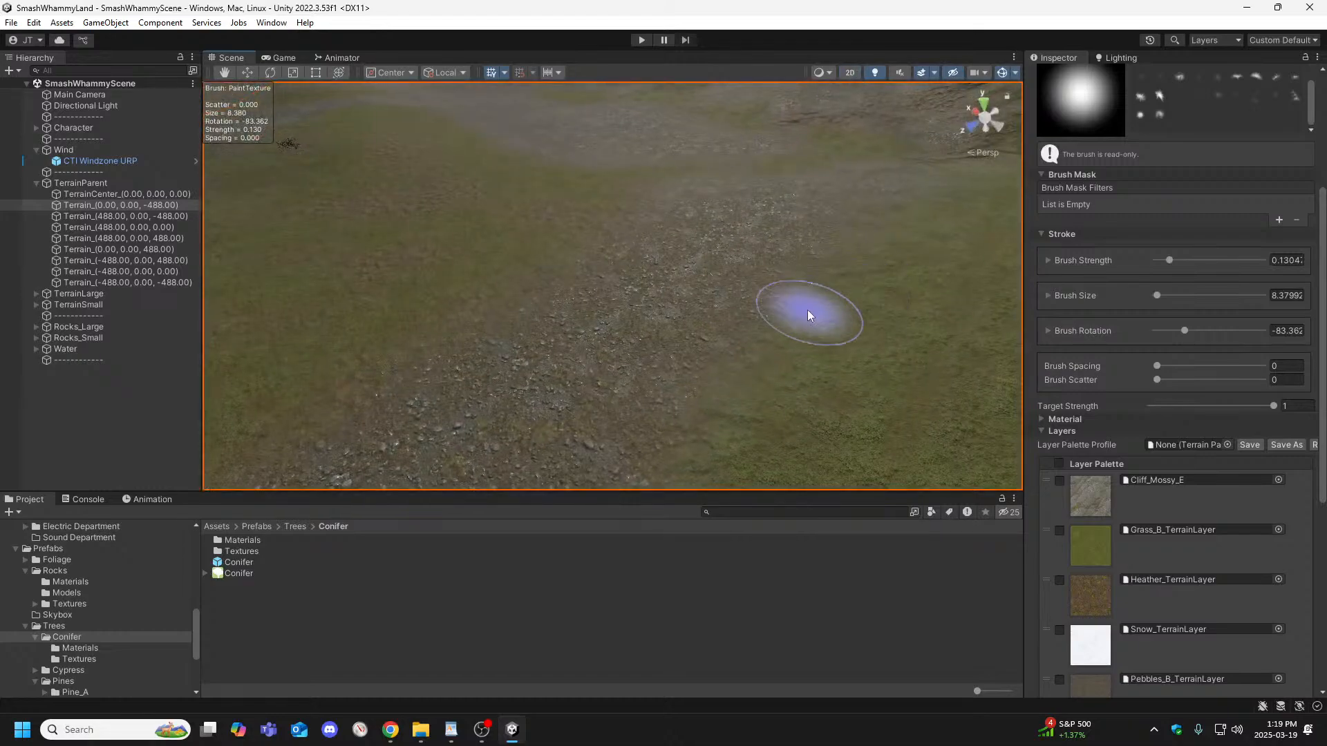
# Set the brush strength to about 0.128 and return the terrain tile to Paint Texture after viewing Paint Trees.
pyautogui.press('a')
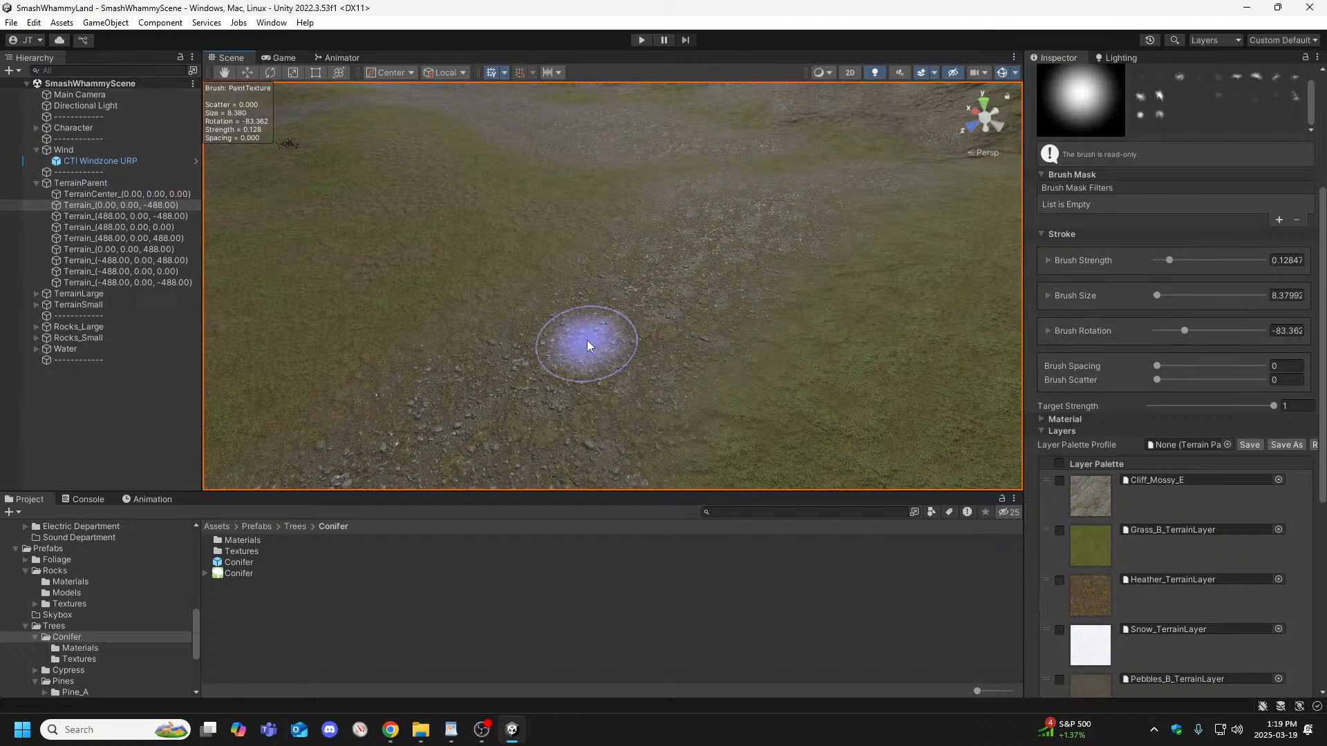
pyautogui.press('w')
pyautogui.moveTo(644, 285)
pyautogui.mouseDown(button='right')
pyautogui.moveTo(570, 209)
pyautogui.moveTo(497, 205)
pyautogui.moveTo(841, 237)
pyautogui.moveTo(470, 206)
pyautogui.moveTo(549, 227)
pyautogui.moveTo(743, 237)
pyautogui.moveTo(364, 222)
pyautogui.moveTo(551, 287)
pyautogui.moveTo(953, 250)
pyautogui.moveTo(962, 217)
pyautogui.moveTo(995, 226)
pyautogui.mouseUp(button='right')
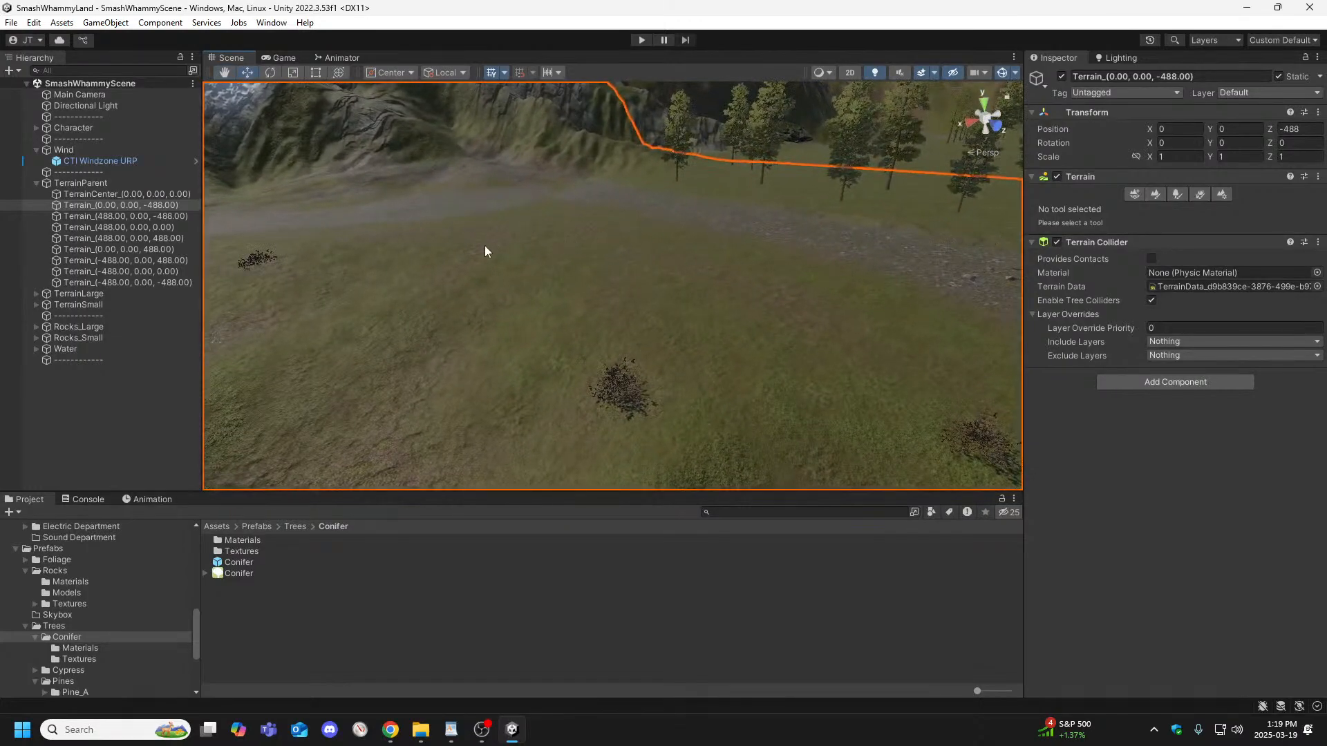
pyautogui.moveTo(621, 292); pyautogui.dragTo(698, 304, button='right')
pyautogui.click(1177, 194)
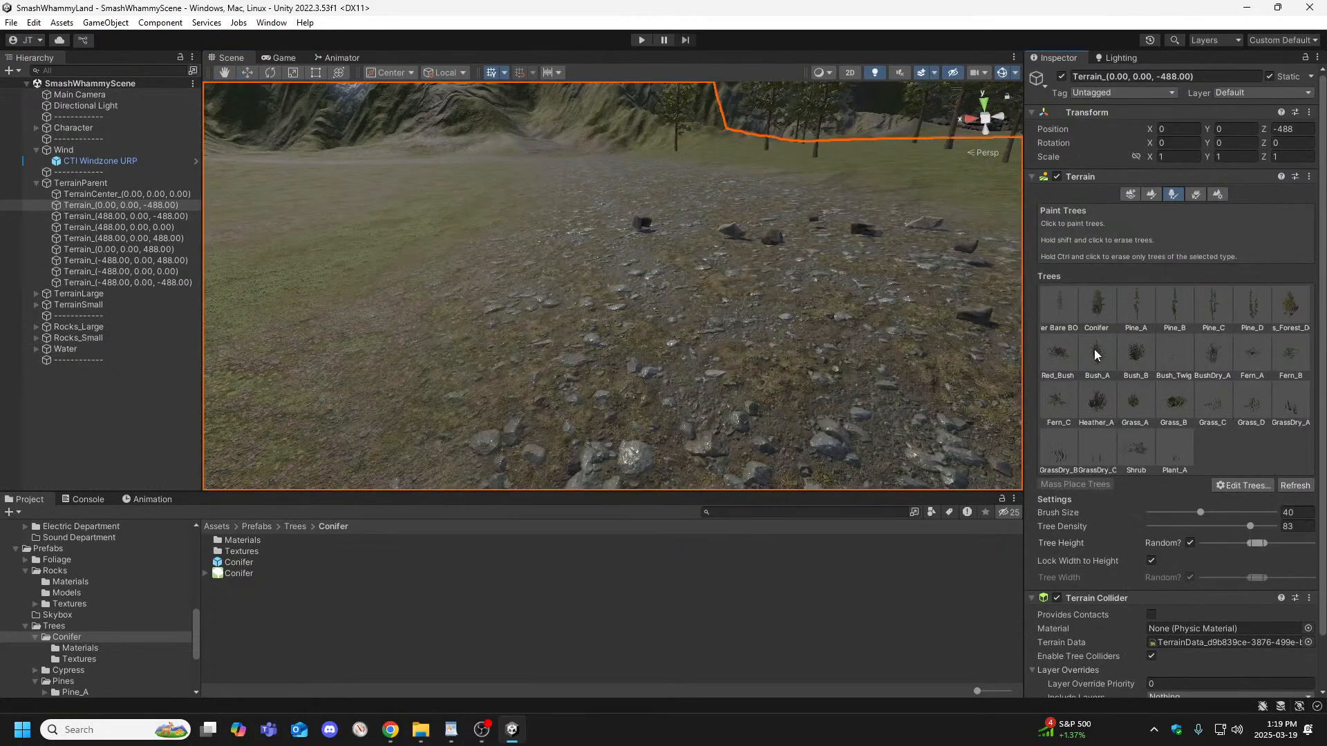
pyautogui.click(1150, 194)
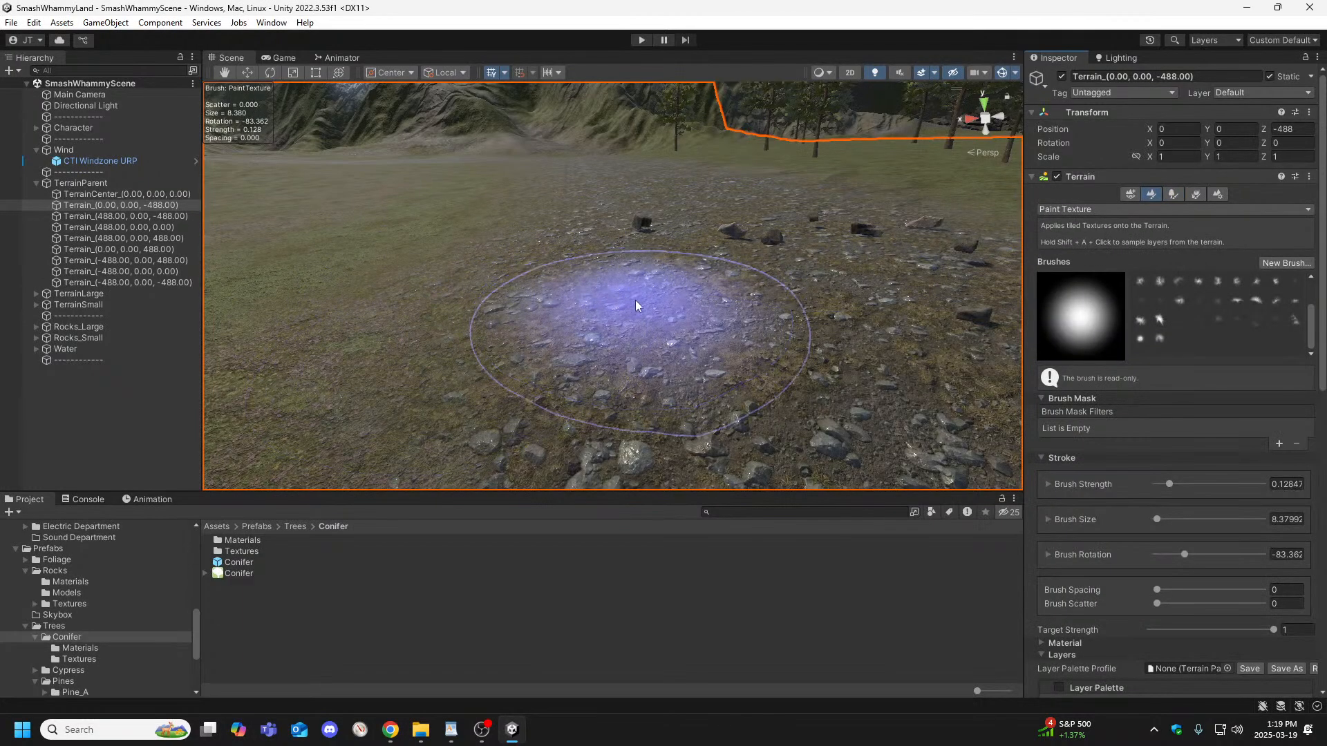
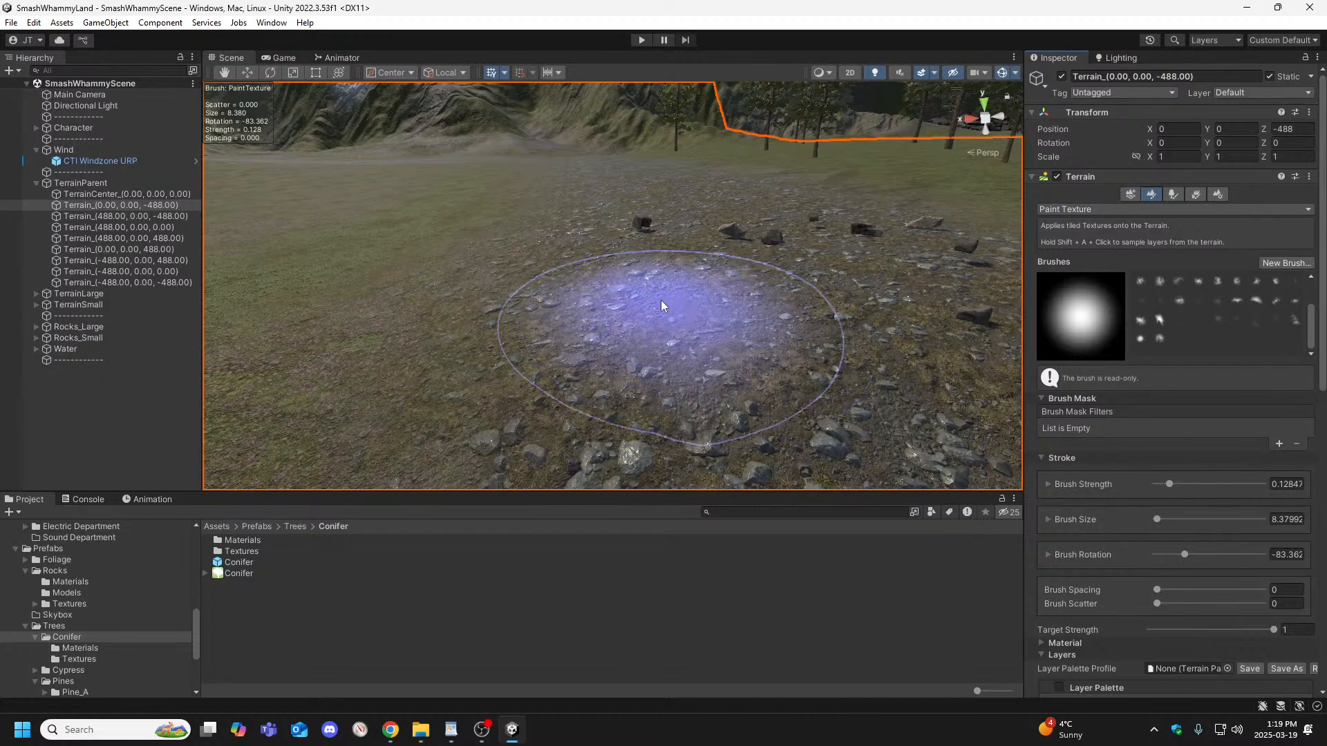
# Set the texture brush's strength to about 0.182 and its rotation to about -157 degrees.
pyautogui.click(552, 309)
pyautogui.press('a')
pyautogui.press('2')
pyautogui.press('2')
pyautogui.scroll(5, 623, 239)
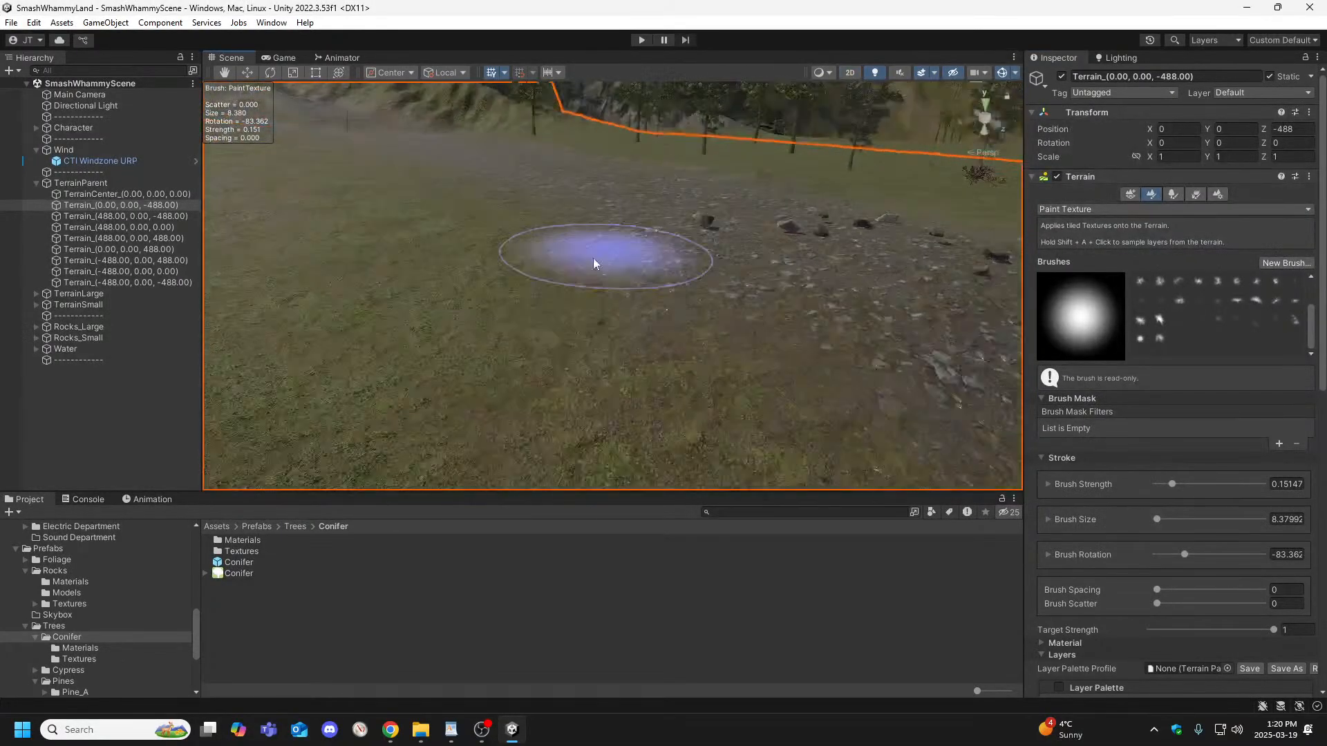
pyautogui.scroll(3, 623, 239)
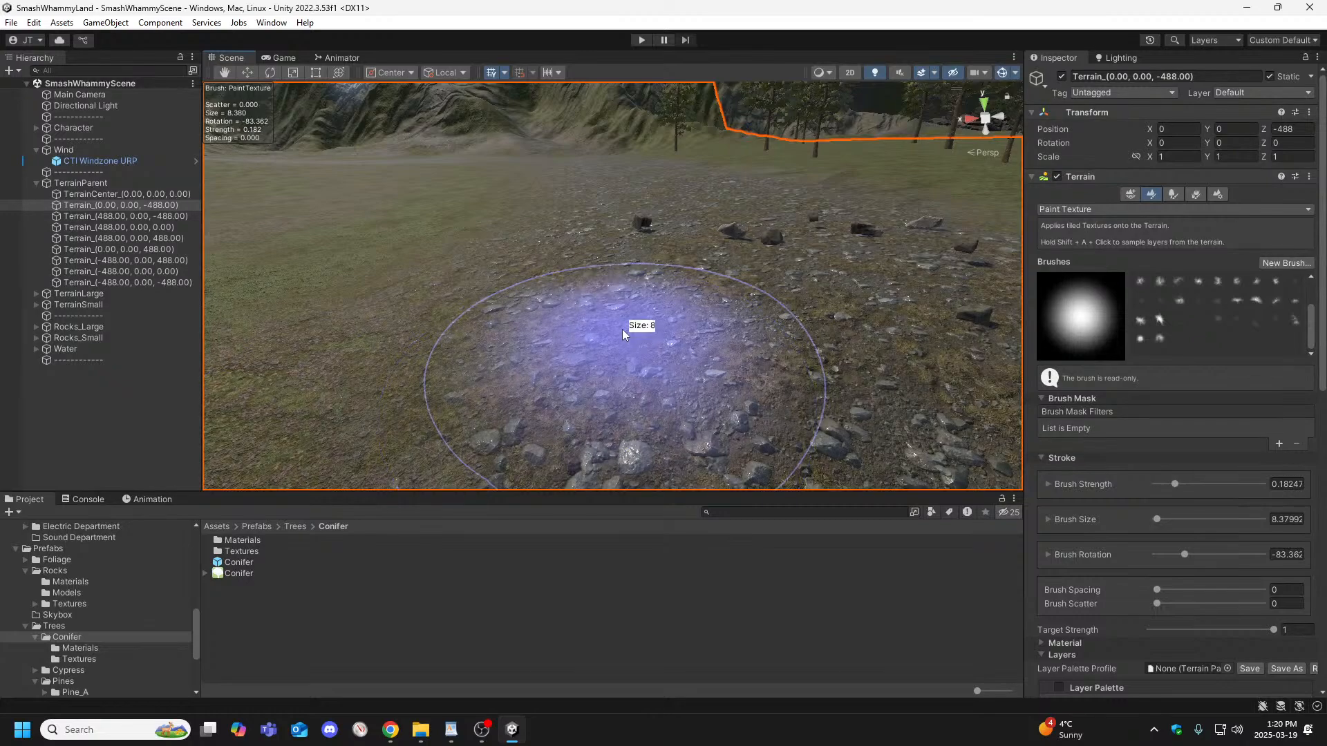
pyautogui.press('d')
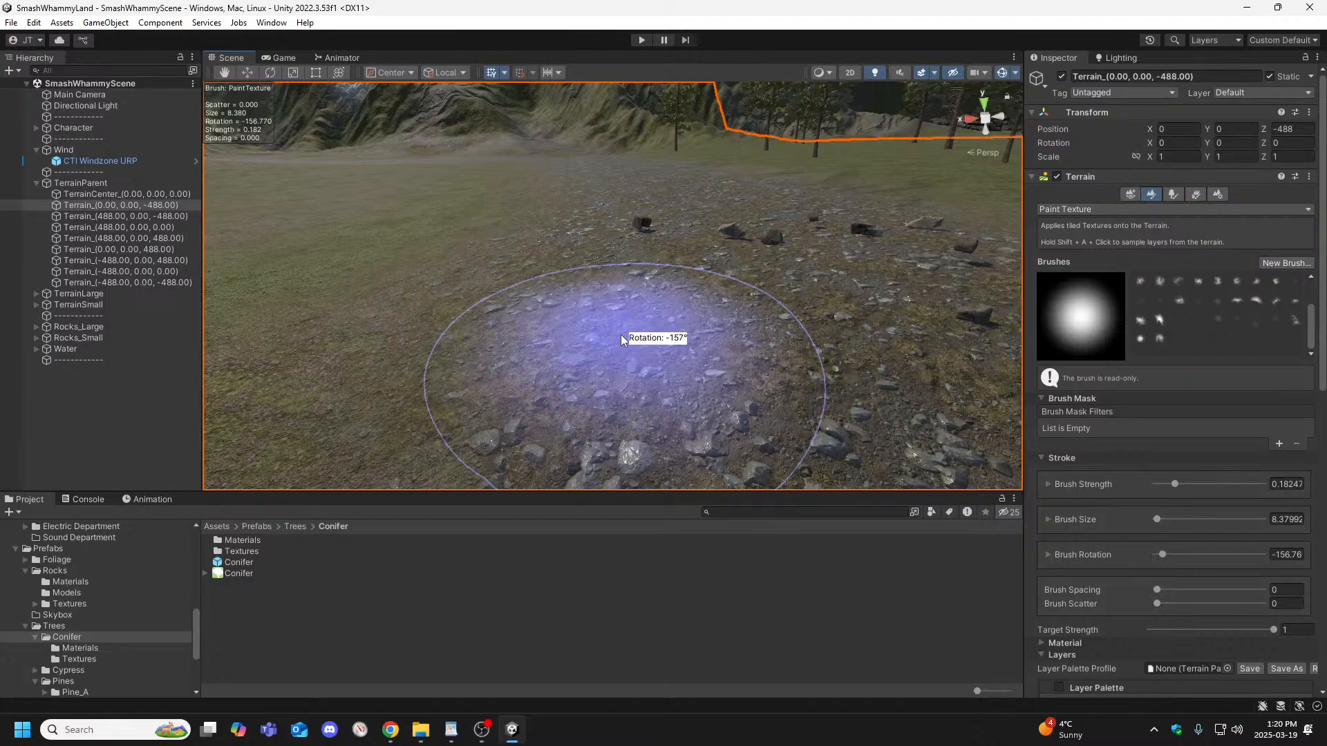
# Choose Pebbles_B_TerrainLayer as the layer for texture painting.
pyautogui.moveTo(739, 335)
pyautogui.mouseDown(button='right')
pyautogui.moveTo(578, 332)
pyautogui.moveTo(684, 348)
pyautogui.moveTo(590, 361)
pyautogui.moveTo(631, 355)
pyautogui.moveTo(311, 364)
pyautogui.moveTo(228, 333)
pyautogui.moveTo(110, 327)
pyautogui.moveTo(31, 351)
pyautogui.moveTo(1205, 381)
pyautogui.moveTo(1092, 397)
pyautogui.moveTo(1075, 367)
pyautogui.moveTo(669, 283)
pyautogui.moveTo(647, 247)
pyautogui.moveTo(645, 214)
pyautogui.moveTo(664, 204)
pyautogui.moveTo(856, 217)
pyautogui.moveTo(755, 246)
pyautogui.moveTo(801, 244)
pyautogui.moveTo(1127, 378)
pyautogui.mouseUp(button='right')
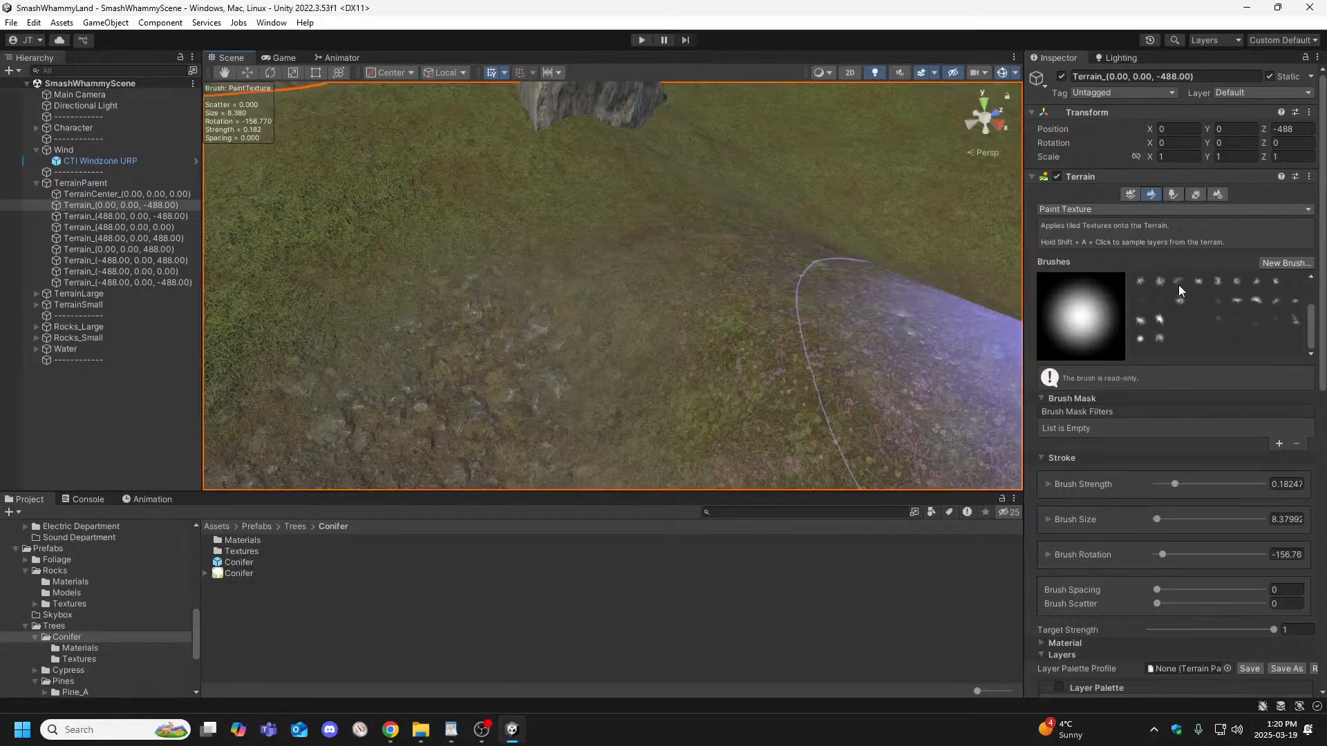
pyautogui.scroll(-10, 1154, 426)
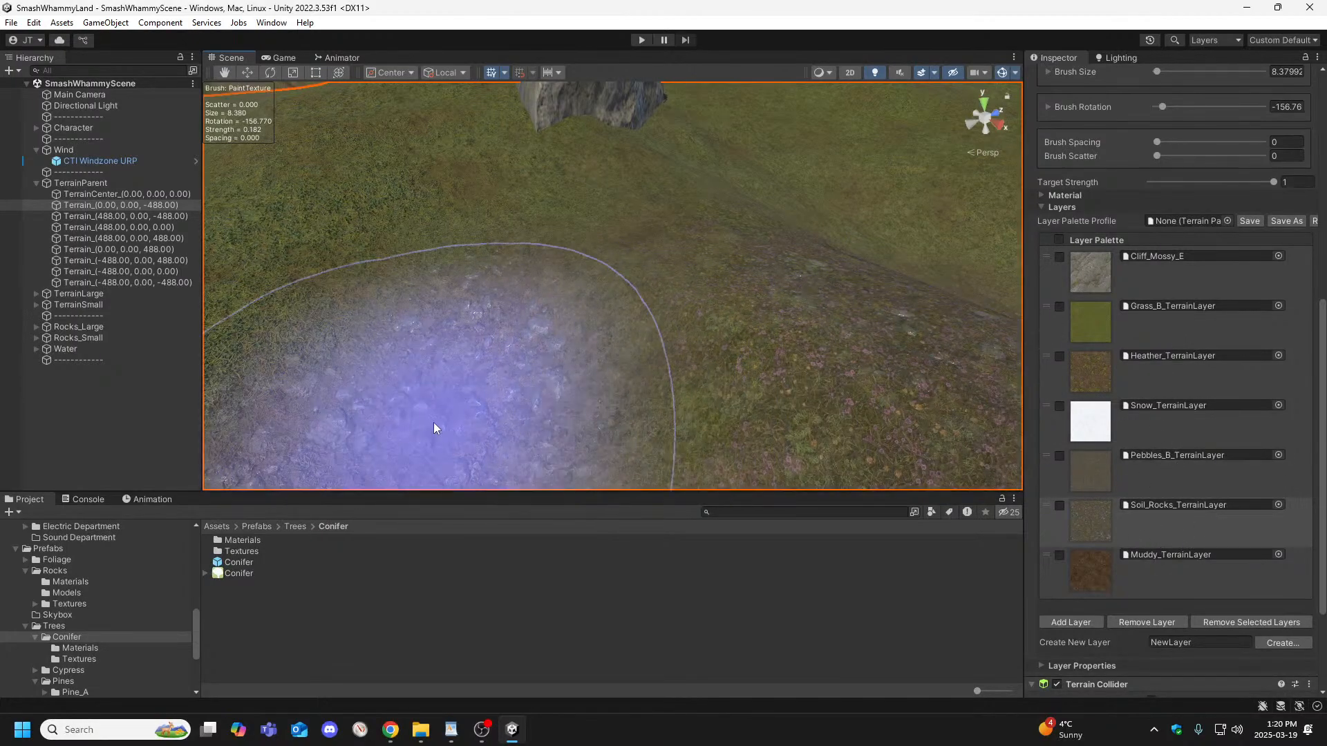
pyautogui.moveTo(713, 347)
pyautogui.mouseDown(button='right')
pyautogui.moveTo(859, 272)
pyautogui.moveTo(869, 318)
pyautogui.moveTo(935, 331)
pyautogui.moveTo(778, 350)
pyautogui.moveTo(912, 359)
pyautogui.moveTo(921, 413)
pyautogui.moveTo(915, 333)
pyautogui.moveTo(785, 356)
pyautogui.mouseUp(button='right')
pyautogui.click(1146, 470)
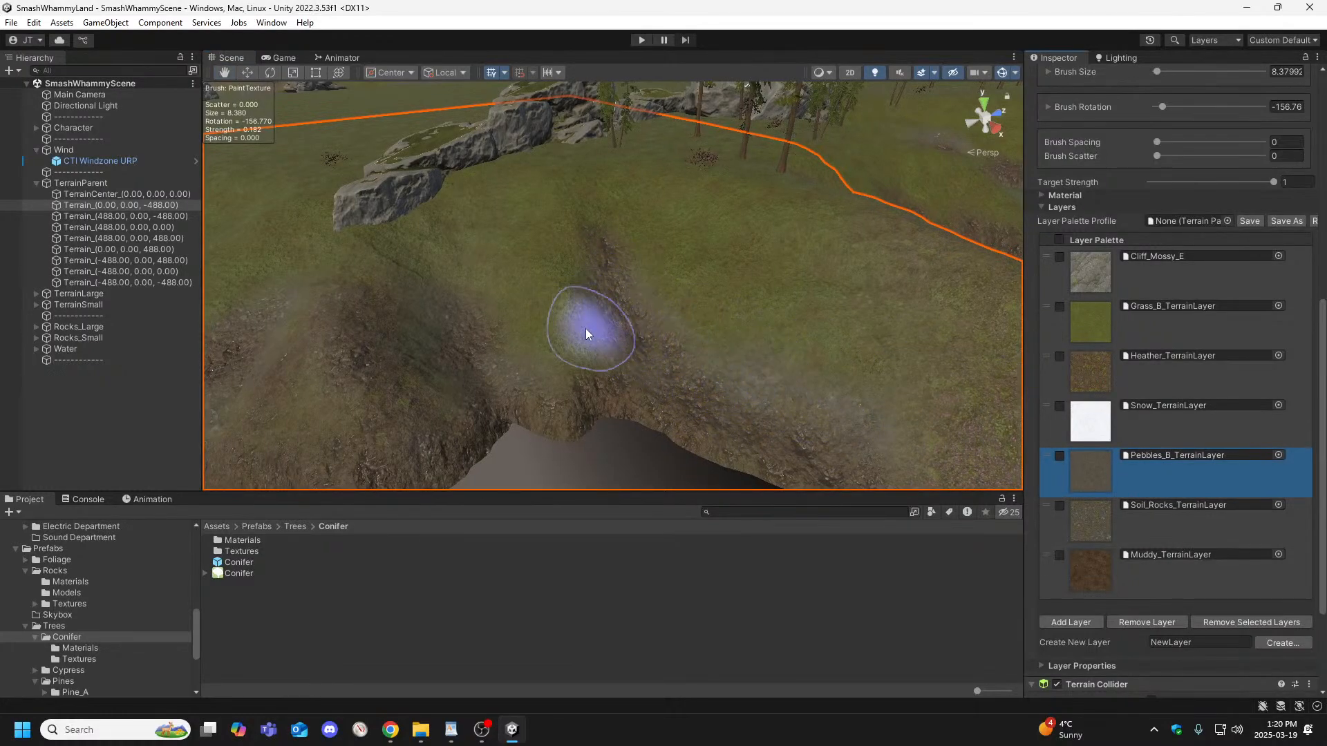
# Examine the ground textures on the river canyon's banks, the grassy slopes and the rocky path beside the trees.
pyautogui.moveTo(536, 340); pyautogui.dragTo(470, 347, button='right')
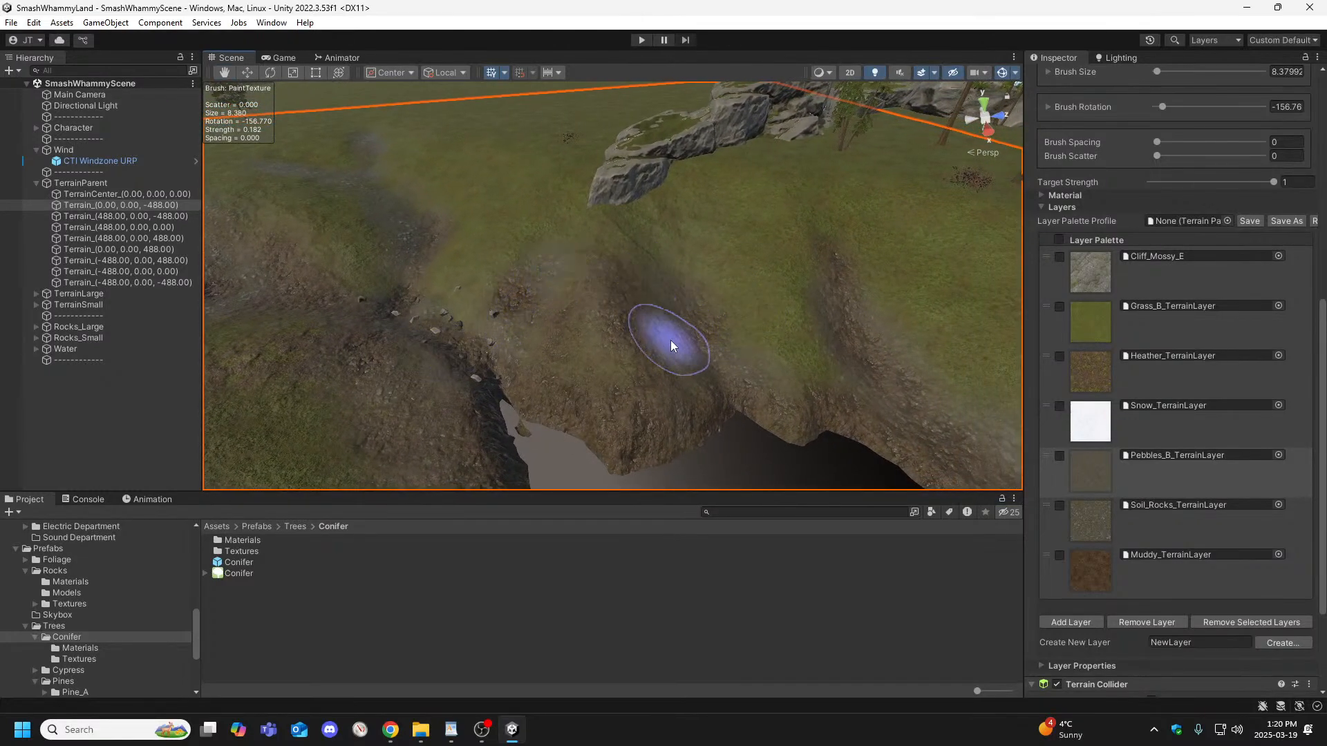
pyautogui.moveTo(848, 357); pyautogui.dragTo(723, 377, button='right')
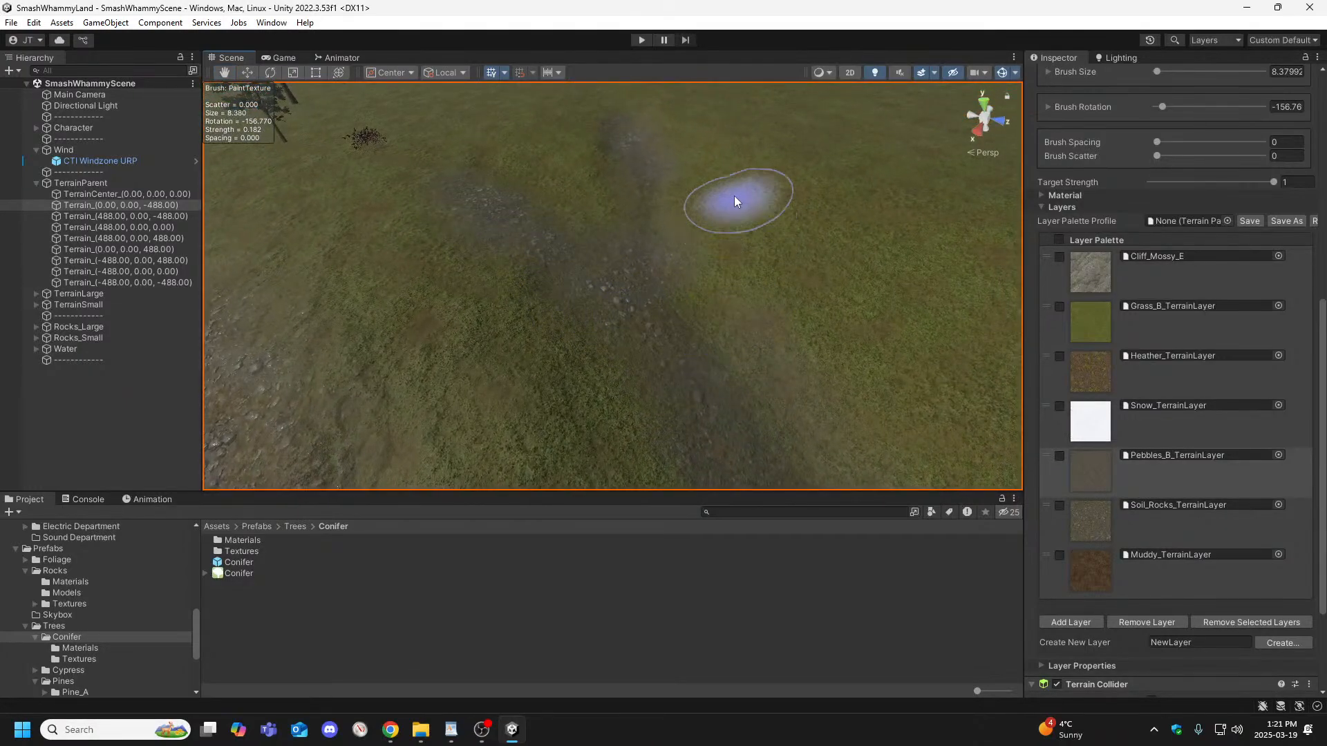
pyautogui.moveTo(775, 262); pyautogui.dragTo(758, 236, button='right')
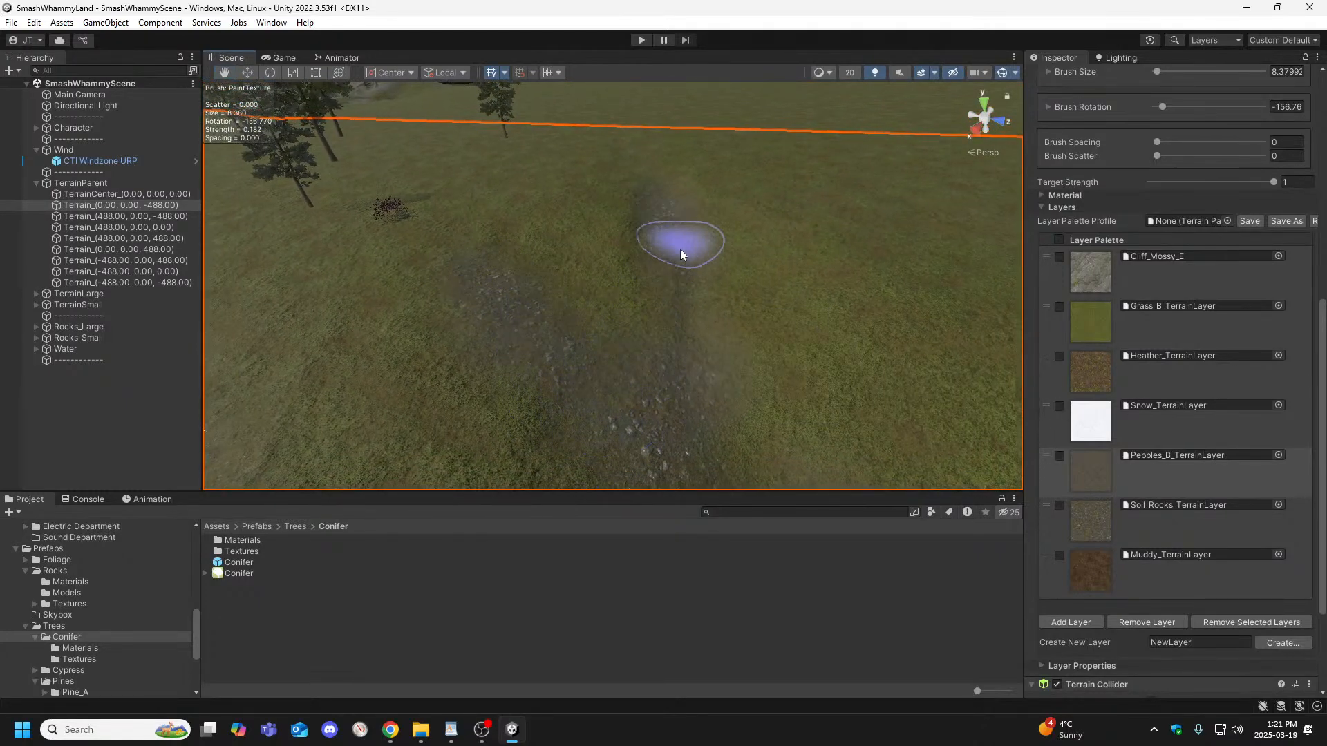
pyautogui.moveTo(935, 401); pyautogui.dragTo(592, 394, button='right')
pyautogui.moveTo(496, 368); pyautogui.dragTo(1049, 371, button='right')
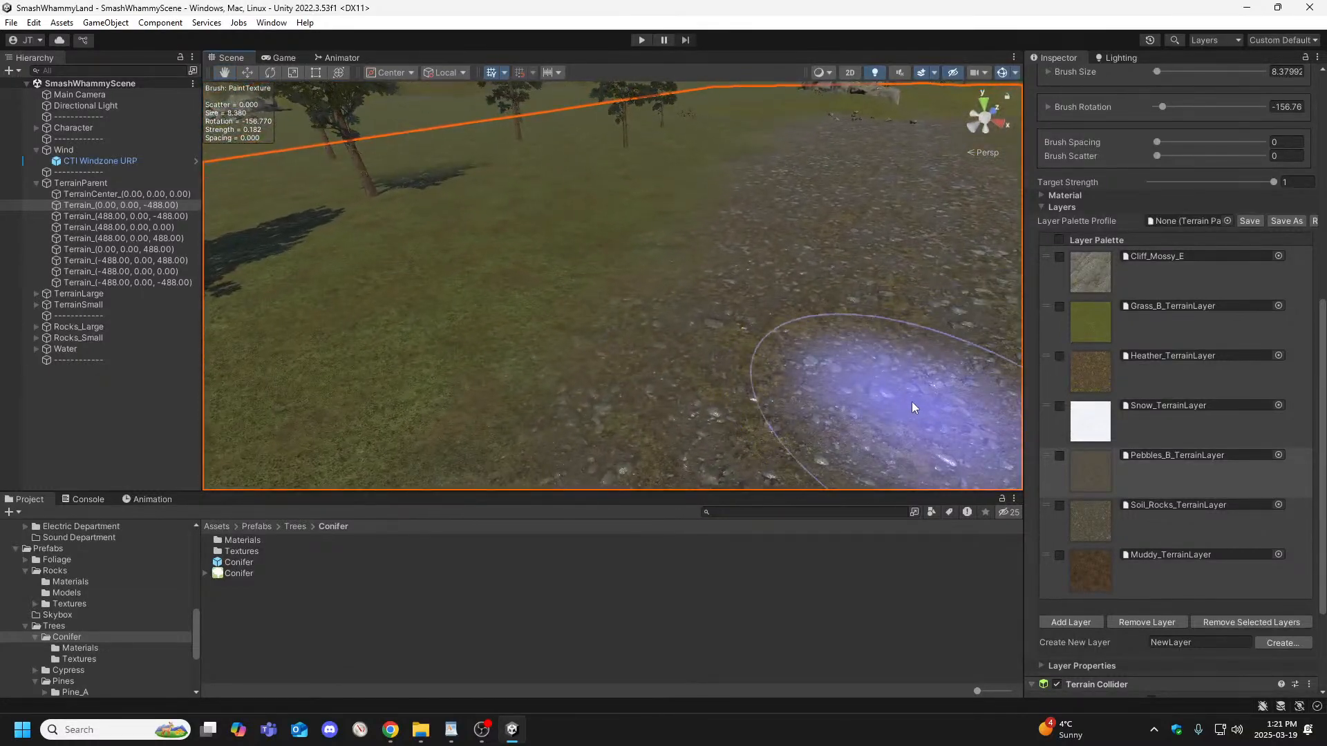
# Choose Soil_Rocks_TerrainLayer for painting, and raise the brush strength to about 0.867 and the brush size to about 426.
pyautogui.click(1125, 516)
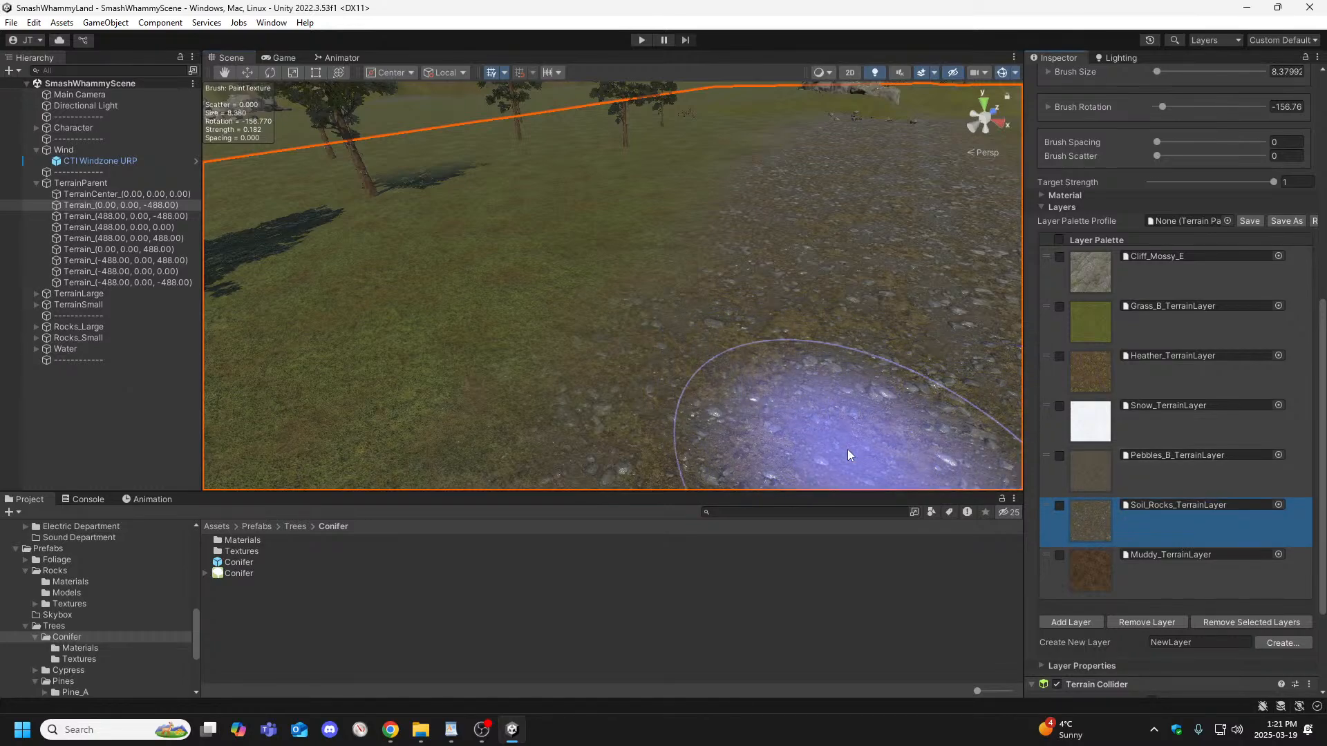
pyautogui.moveTo(747, 385); pyautogui.dragTo(819, 387, button='right')
pyautogui.scroll(5, 1168, 284)
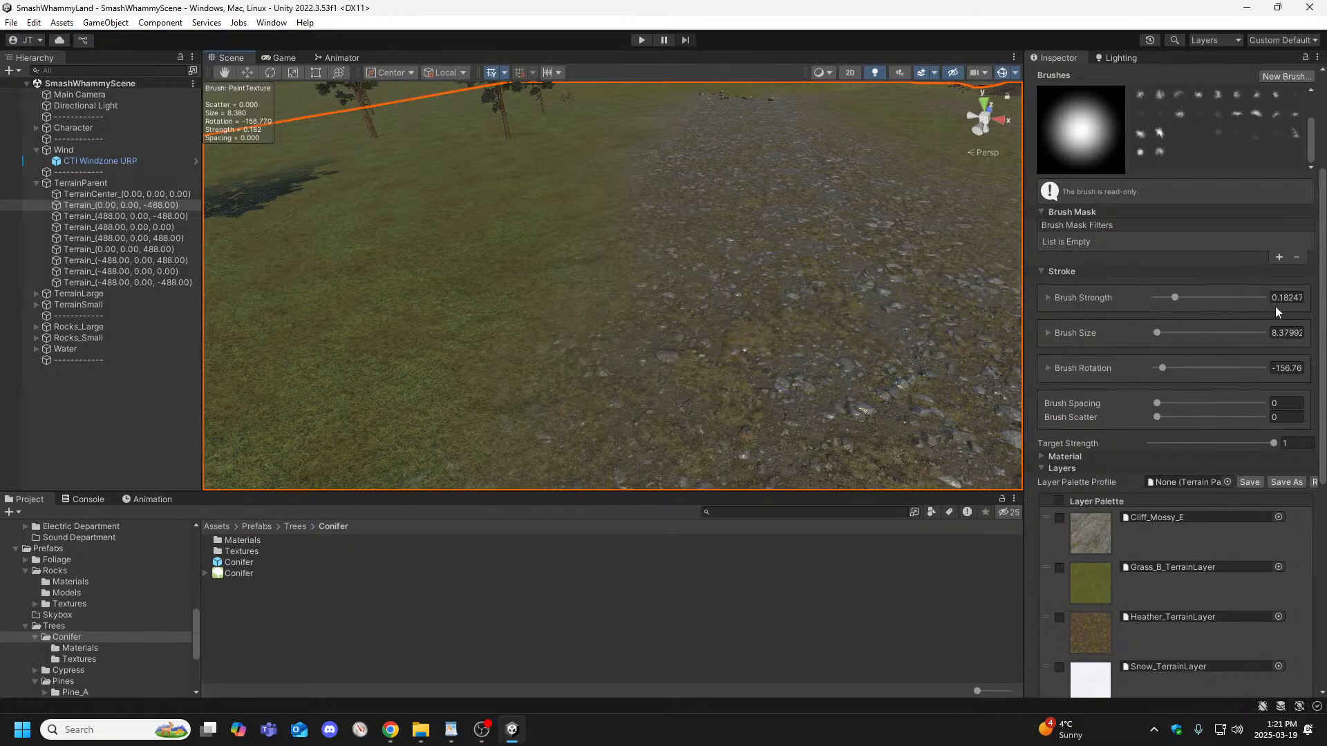
pyautogui.moveTo(1169, 305); pyautogui.dragTo(1245, 311)
pyautogui.moveTo(1155, 332); pyautogui.dragTo(1247, 335)
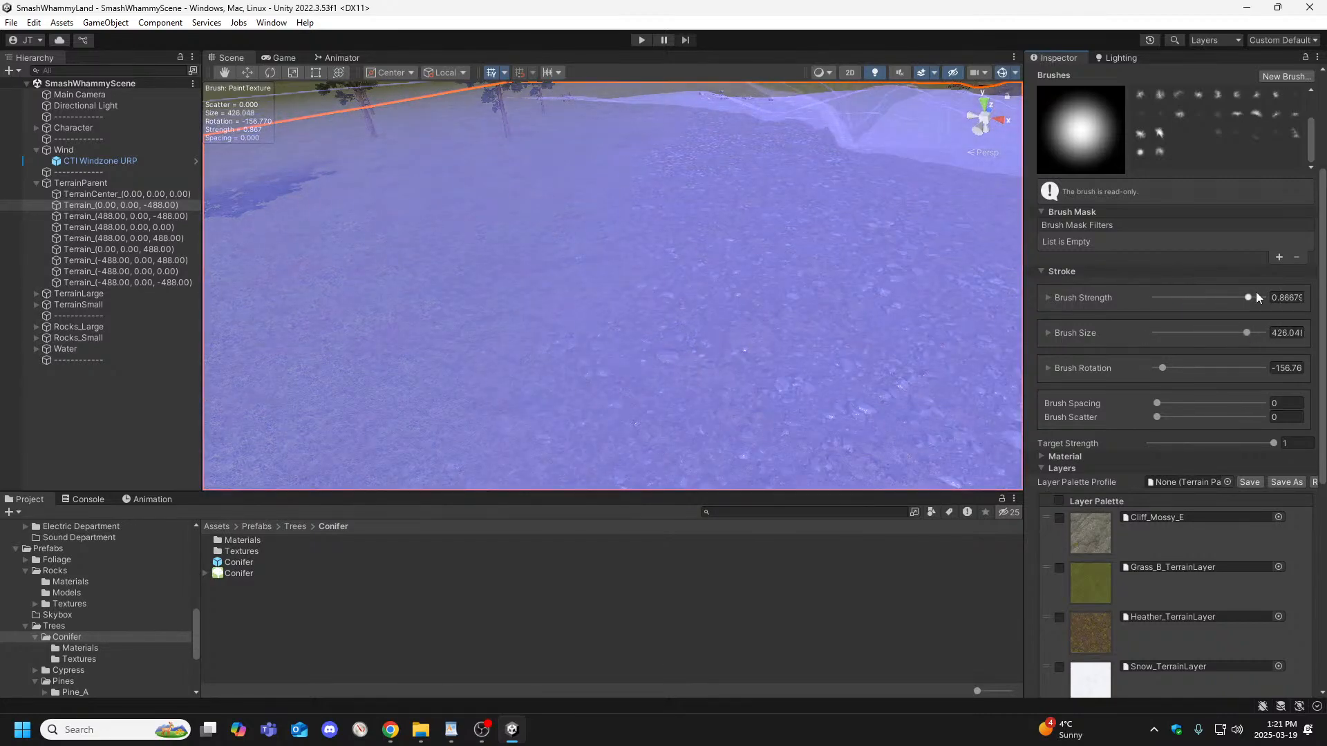
# Reduce the texture brush's strength to about 0.083 and its size to about 24.1.
pyautogui.moveTo(1261, 300); pyautogui.dragTo(1168, 308)
pyautogui.moveTo(1248, 333); pyautogui.dragTo(1164, 338)
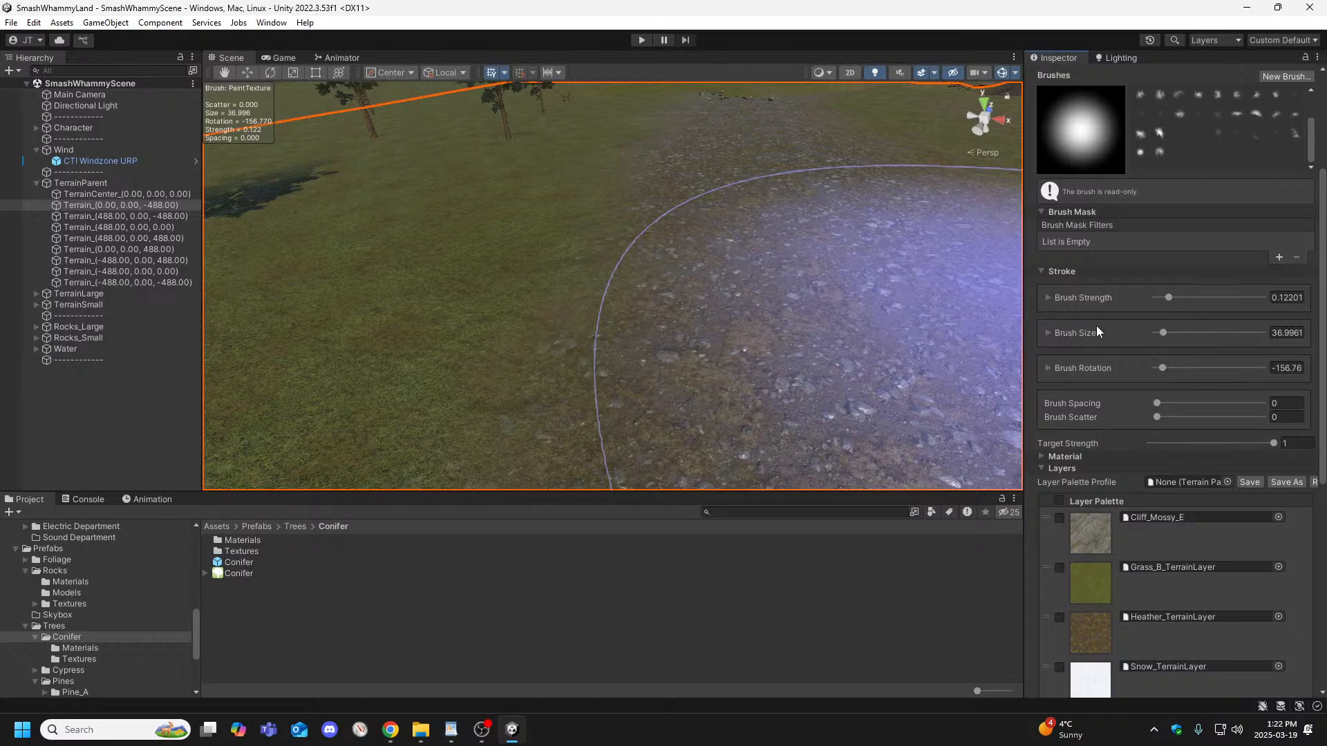
pyautogui.moveTo(1163, 335); pyautogui.dragTo(1165, 298)
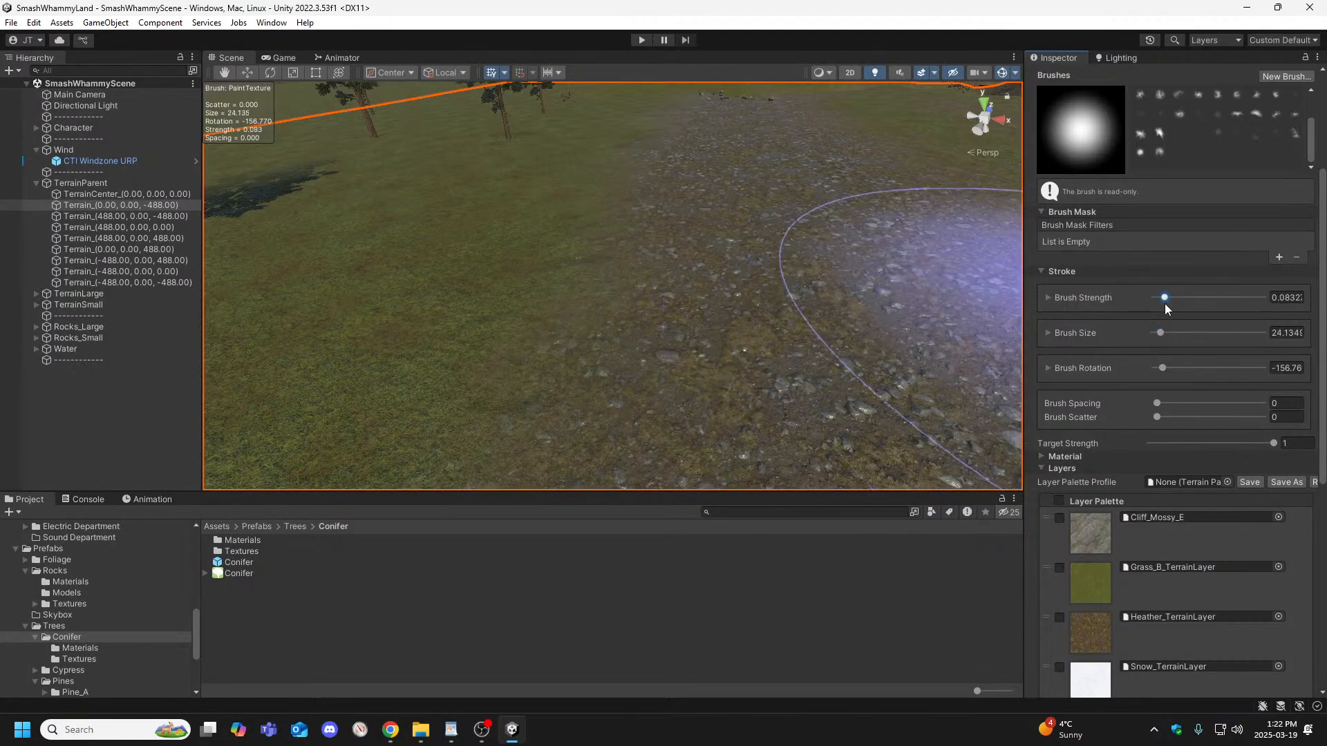
# Select the Character object in place of the terrain tile and look over the grassy terrain near the trees.
pyautogui.moveTo(767, 260)
pyautogui.keyDown('alt'); pyautogui.mouseDown()
pyautogui.moveTo(711, 267)
pyautogui.moveTo(877, 272)
pyautogui.moveTo(893, 247)
pyautogui.moveTo(926, 367)
pyautogui.moveTo(924, 346)
pyautogui.moveTo(775, 271)
pyautogui.moveTo(575, 290)
pyautogui.moveTo(321, 284)
pyautogui.mouseUp(); pyautogui.keyUp('alt')
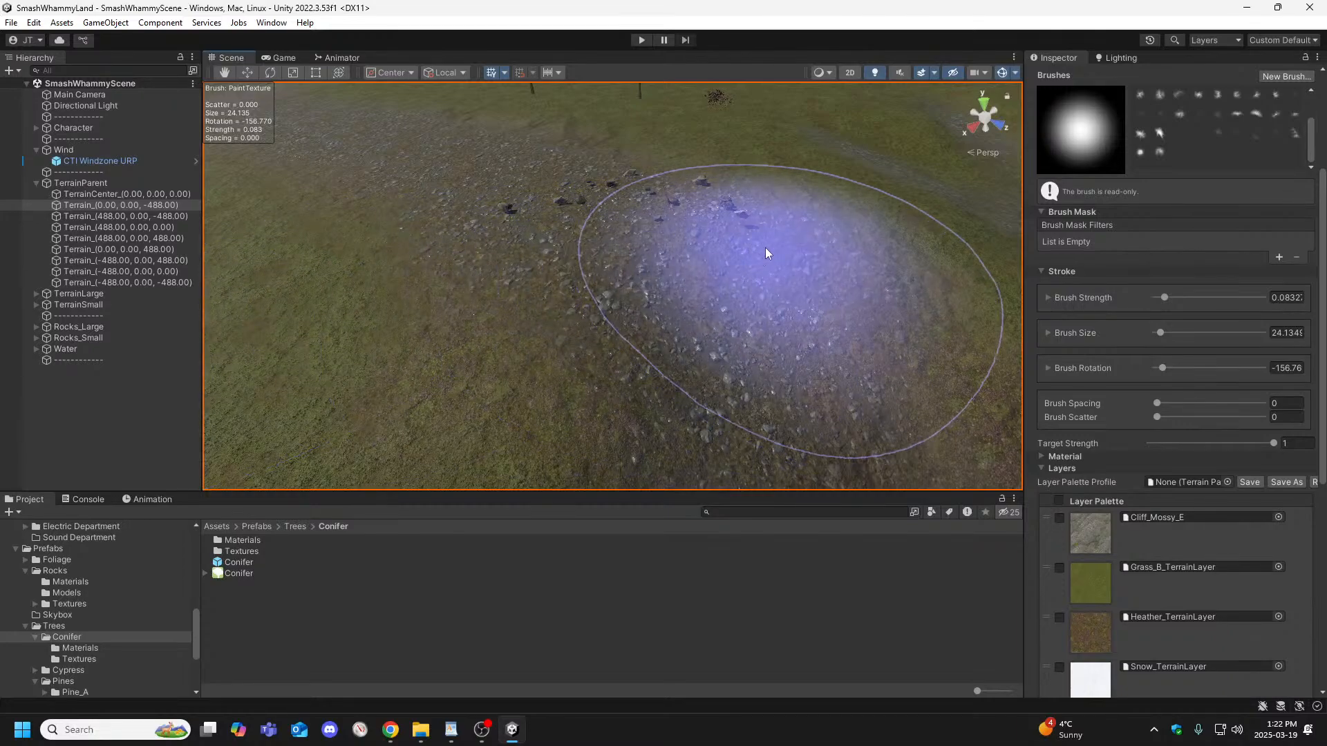
pyautogui.moveTo(816, 240)
pyautogui.keyDown('alt'); pyautogui.mouseDown()
pyautogui.moveTo(790, 255)
pyautogui.moveTo(778, 222)
pyautogui.moveTo(851, 183)
pyautogui.moveTo(889, 181)
pyautogui.mouseUp(); pyautogui.keyUp('alt')
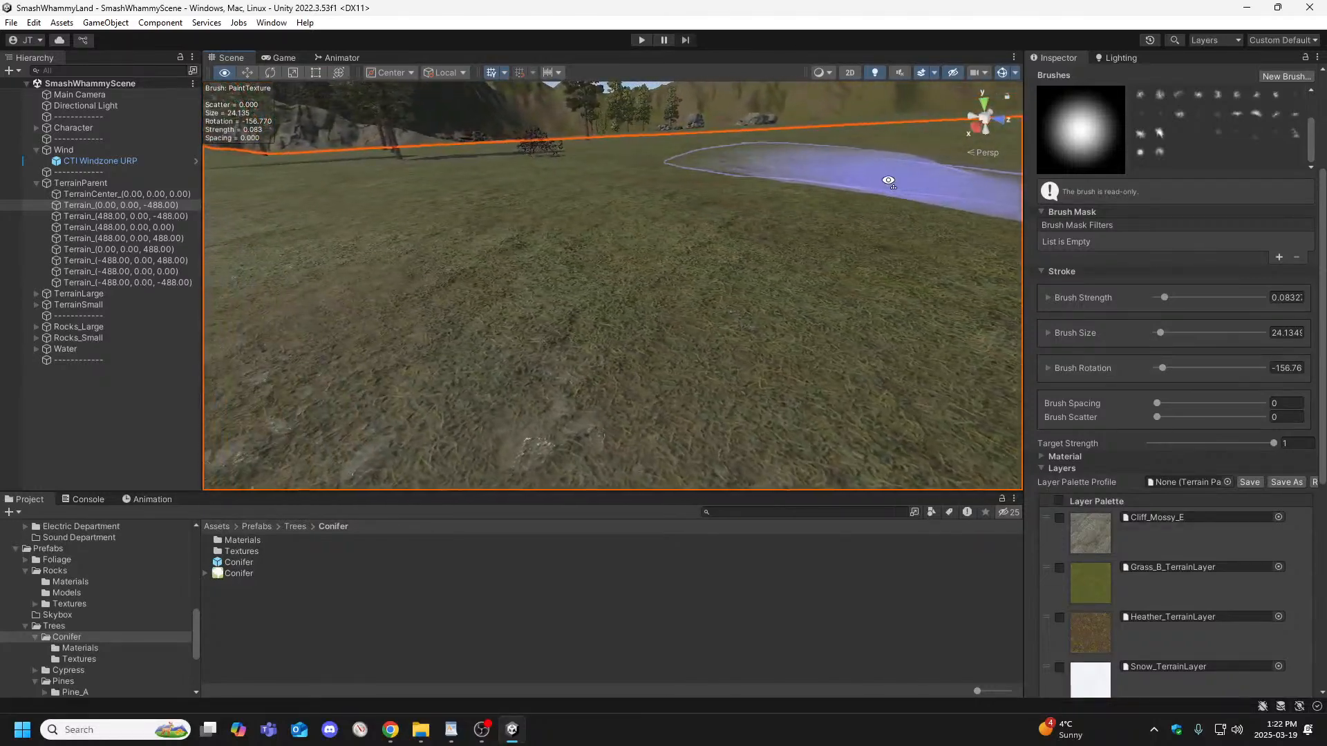
pyautogui.click(88, 130)
pyautogui.moveTo(557, 225)
pyautogui.keyDown('alt'); pyautogui.mouseDown()
pyautogui.moveTo(459, 287)
pyautogui.moveTo(504, 281)
pyautogui.moveTo(414, 287)
pyautogui.moveTo(562, 231)
pyautogui.moveTo(574, 244)
pyautogui.mouseUp(); pyautogui.keyUp('alt')
pyautogui.moveTo(574, 244); pyautogui.dragTo(660, 267, button='right')
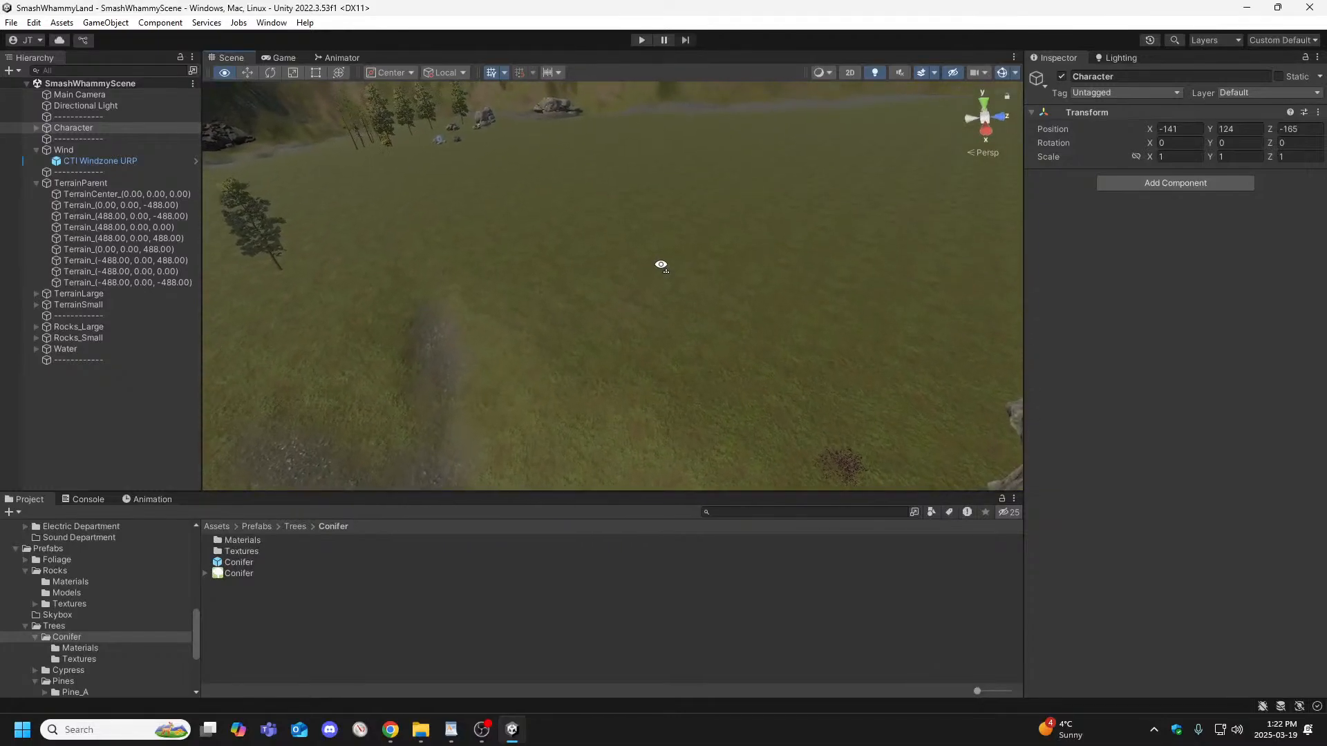
# Examine how the grass and rocky ground textures blend across the open field, the rocky path and the flowery slope.
pyautogui.moveTo(740, 259); pyautogui.dragTo(776, 242, button='right')
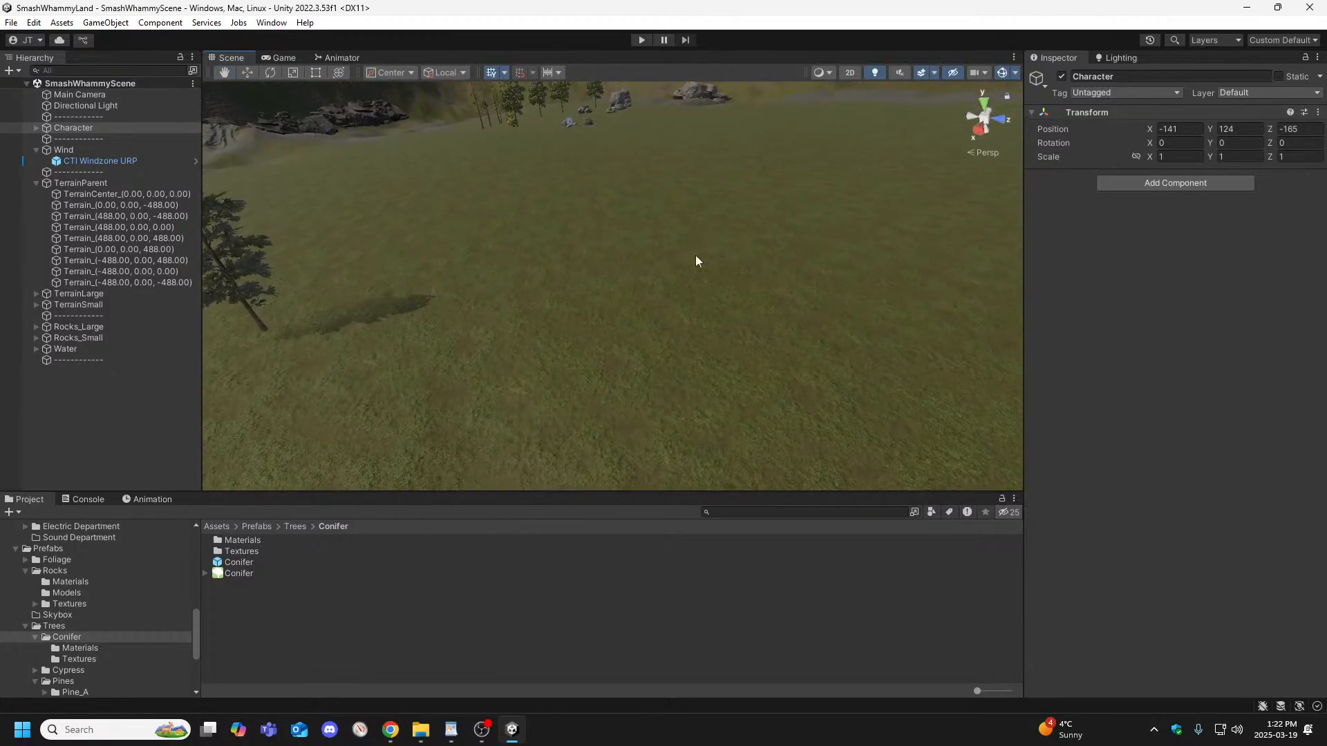
pyautogui.moveTo(453, 291); pyautogui.dragTo(674, 270, button='right')
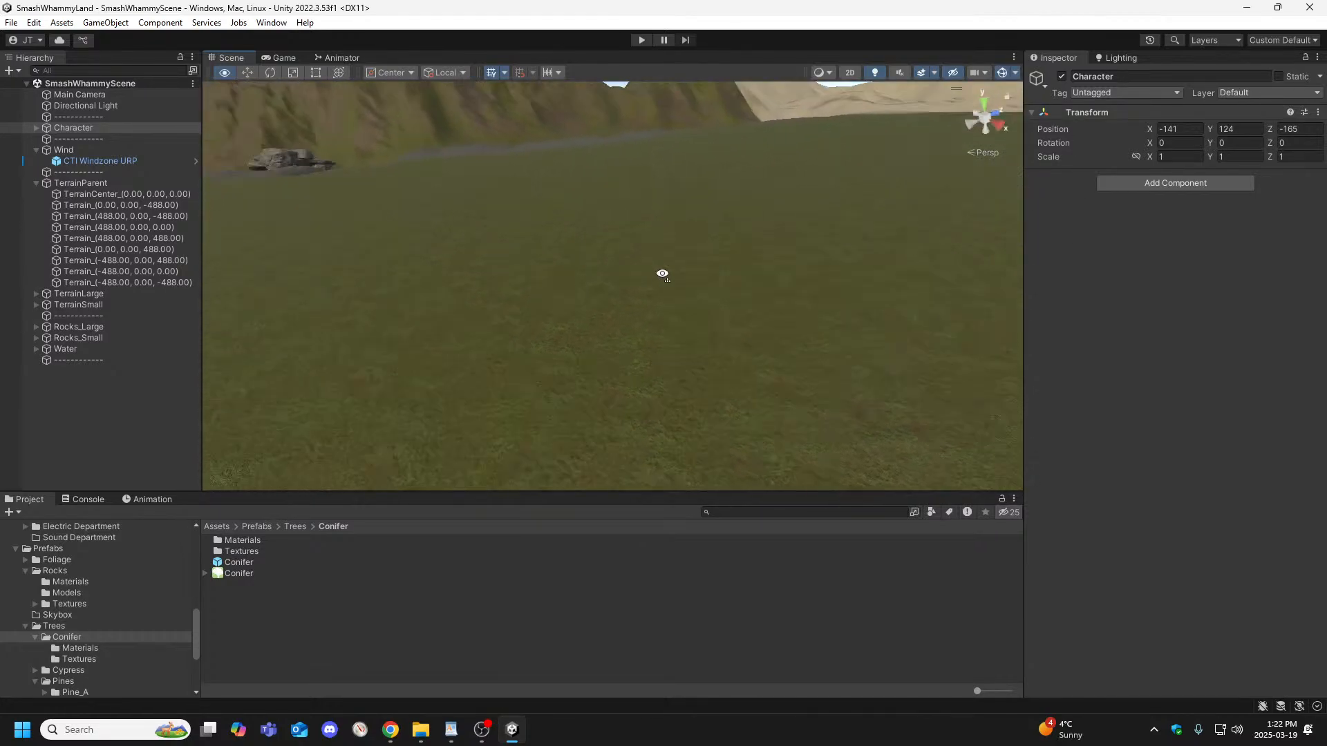
pyautogui.moveTo(457, 322); pyautogui.dragTo(499, 278, button='right')
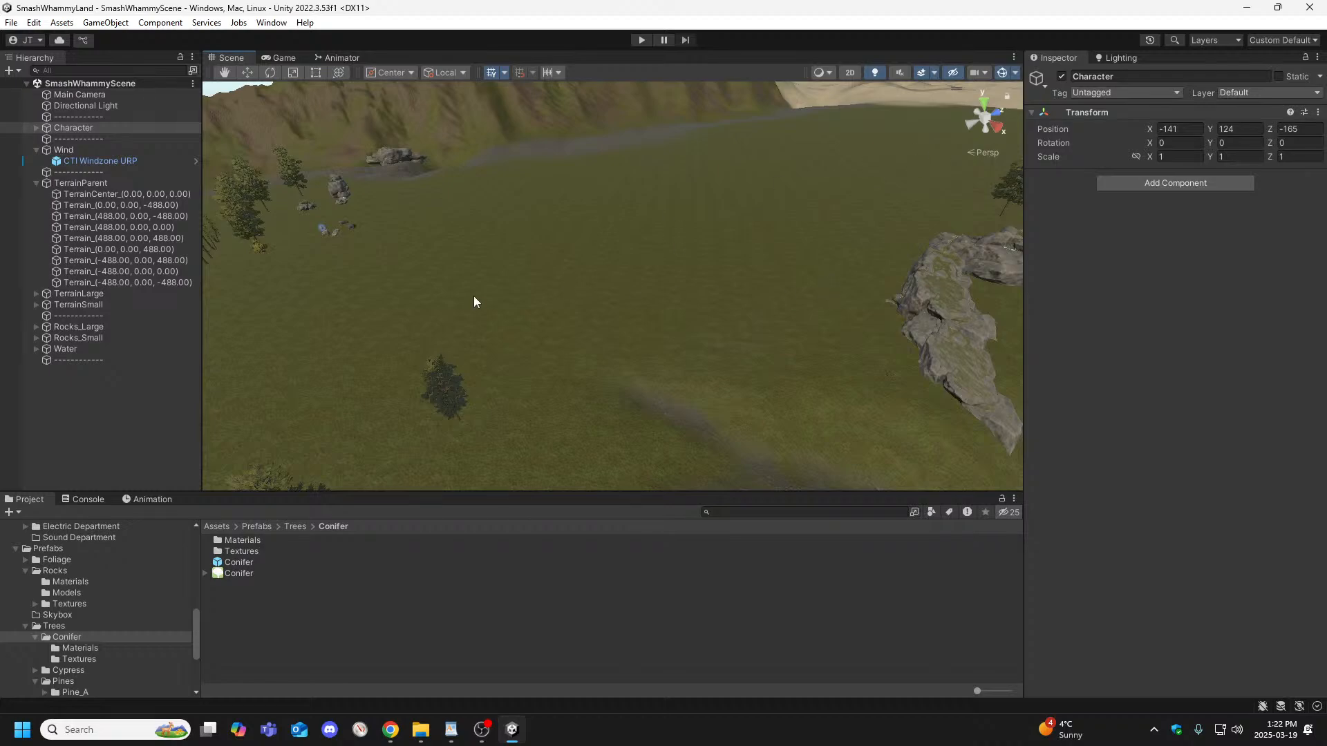
pyautogui.moveTo(729, 258); pyautogui.dragTo(700, 257, button='right')
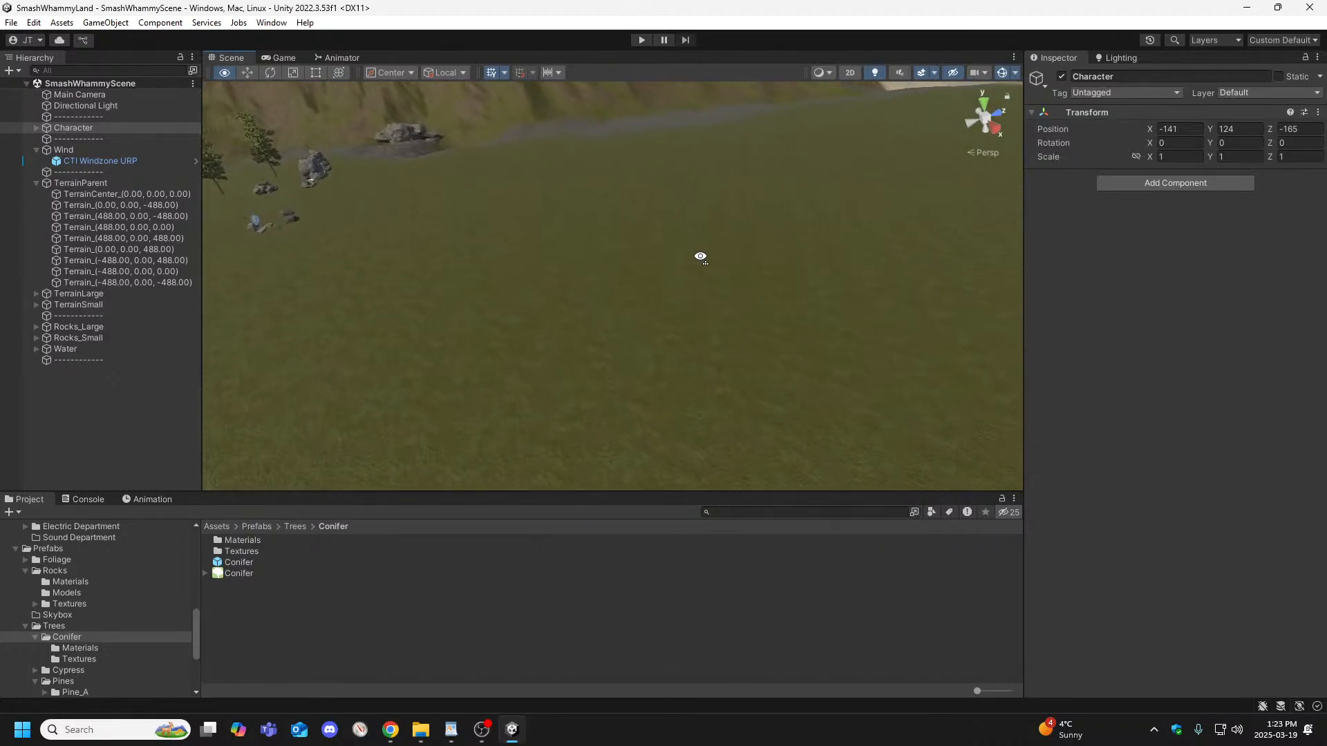
pyautogui.moveTo(725, 247); pyautogui.dragTo(759, 266, button='right')
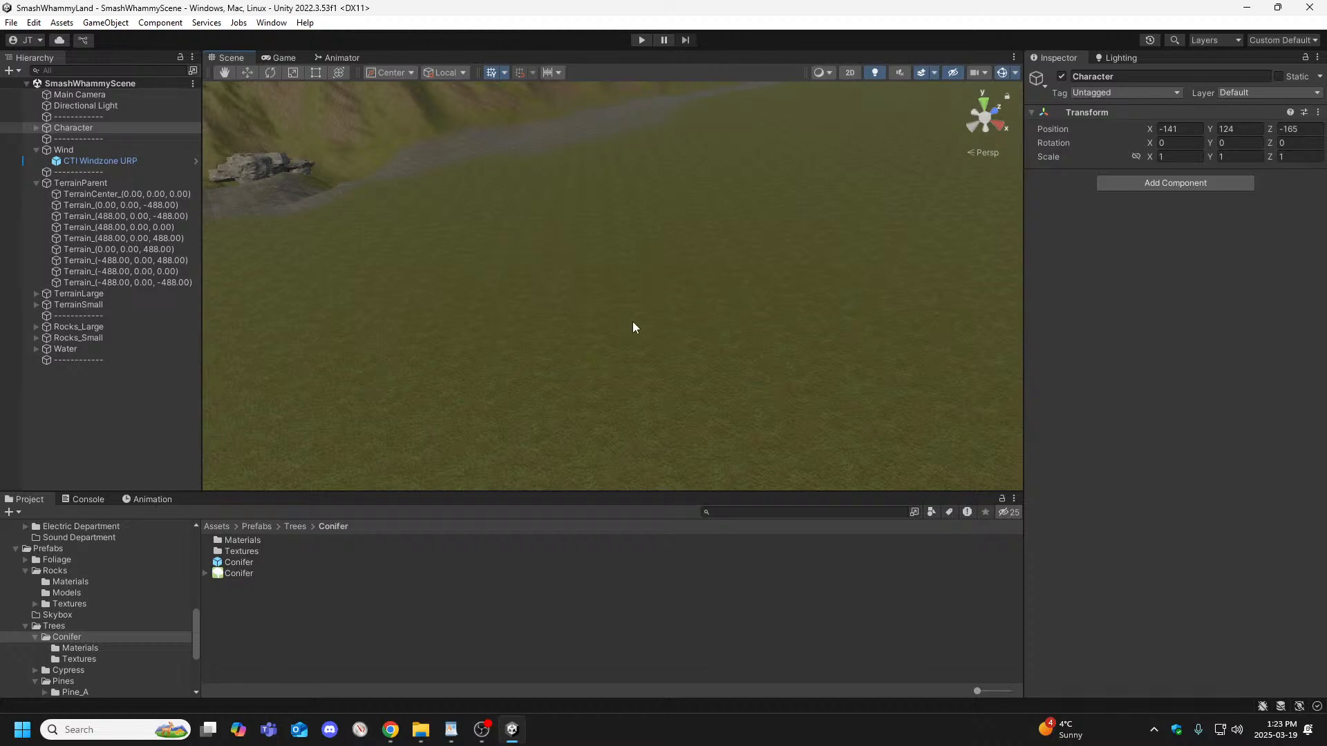
pyautogui.moveTo(779, 335); pyautogui.dragTo(1093, 296, button='right')
pyautogui.press('w')
pyautogui.moveTo(733, 408); pyautogui.dragTo(1161, 468, button='right')
pyautogui.press('w')
pyautogui.press('w')
pyautogui.click(769, 365)
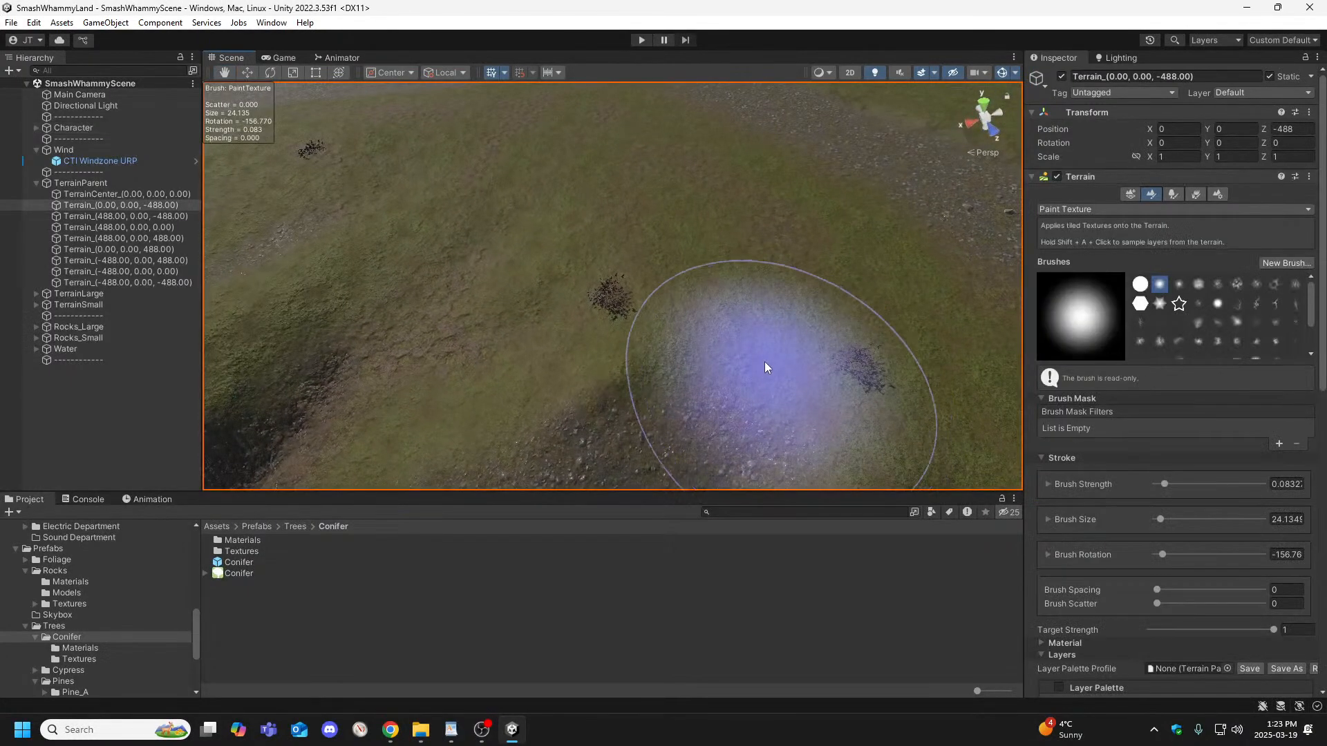
pyautogui.moveTo(771, 335)
pyautogui.mouseDown(button='right')
pyautogui.moveTo(495, 254)
pyautogui.moveTo(504, 278)
pyautogui.moveTo(355, 213)
pyautogui.moveTo(150, 206)
pyautogui.moveTo(41, 259)
pyautogui.moveTo(61, 285)
pyautogui.moveTo(23, 252)
pyautogui.moveTo(1297, 264)
pyautogui.moveTo(1271, 273)
pyautogui.mouseUp(button='right')
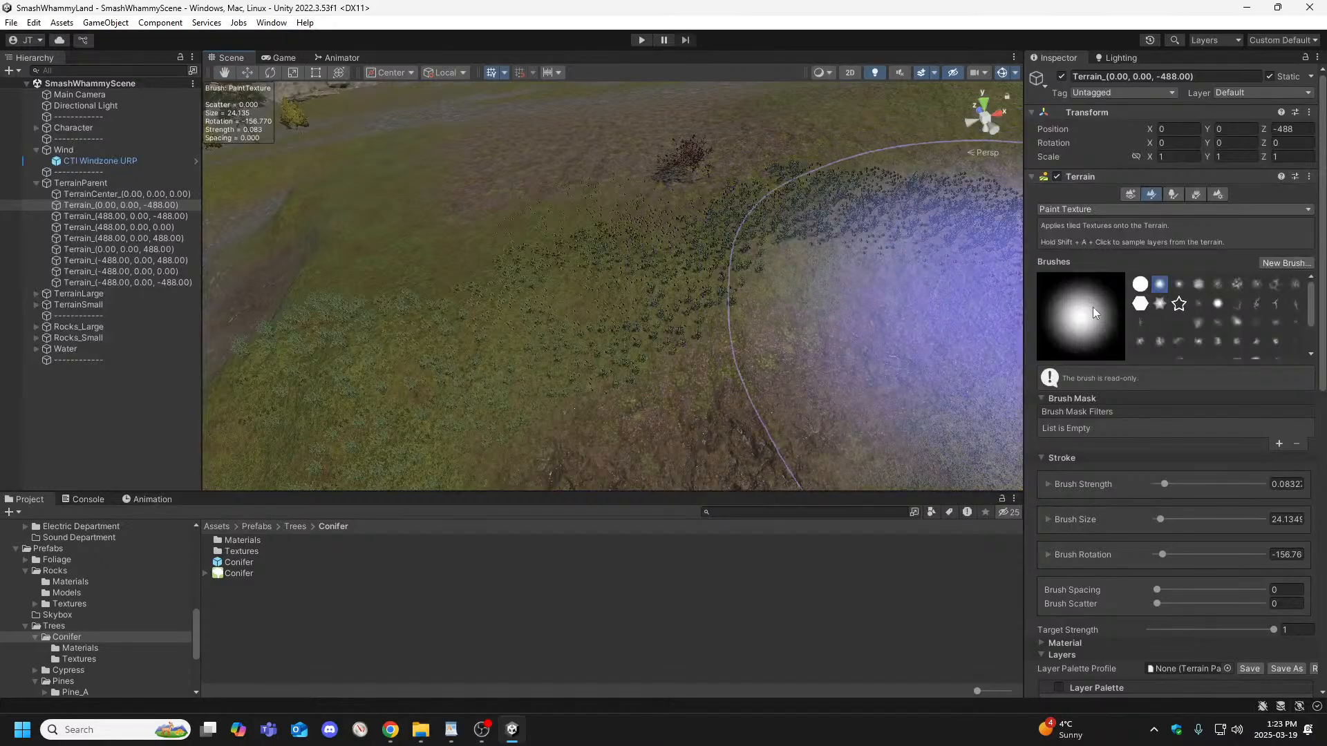
# Select the Character object in place of the terrain tile and inspect the dense bushes on the slope up close.
pyautogui.click(74, 128)
pyautogui.moveTo(722, 300); pyautogui.dragTo(572, 258, button='right')
pyautogui.press('w')
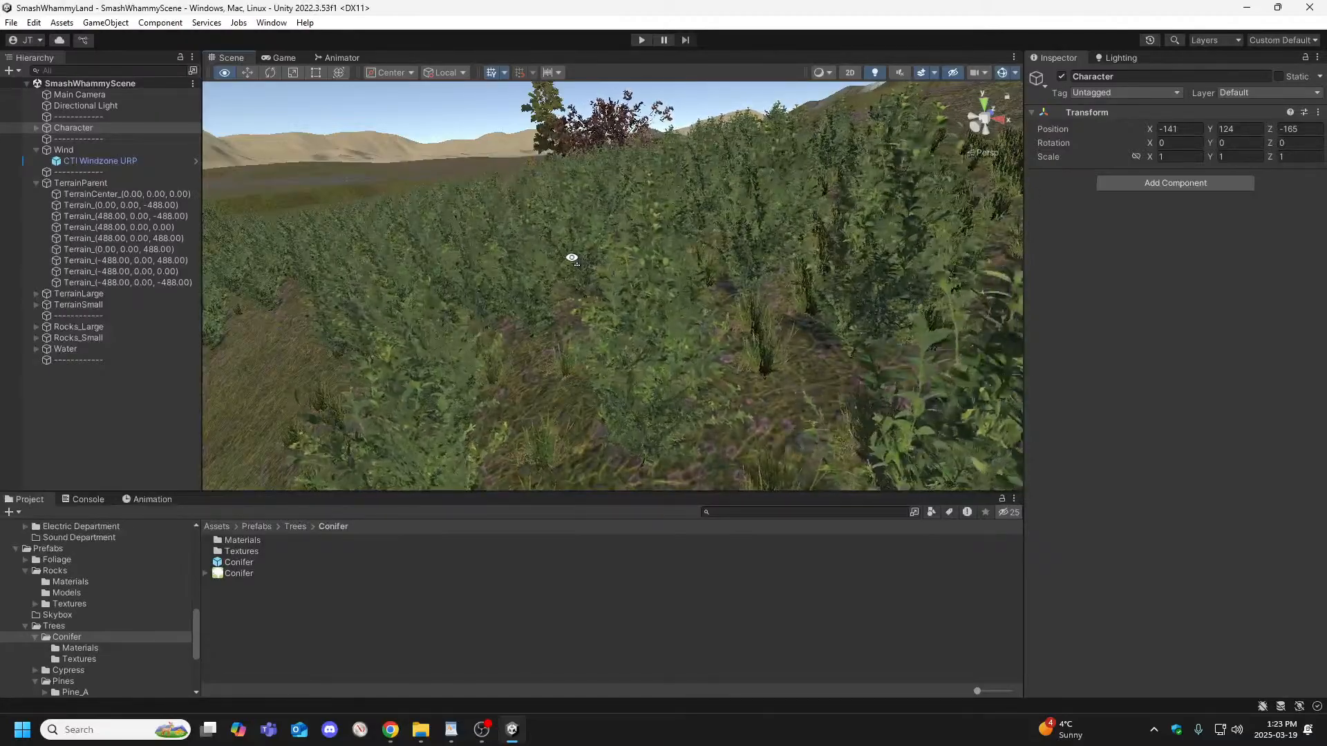
pyautogui.moveTo(572, 258); pyautogui.dragTo(677, 247, button='right')
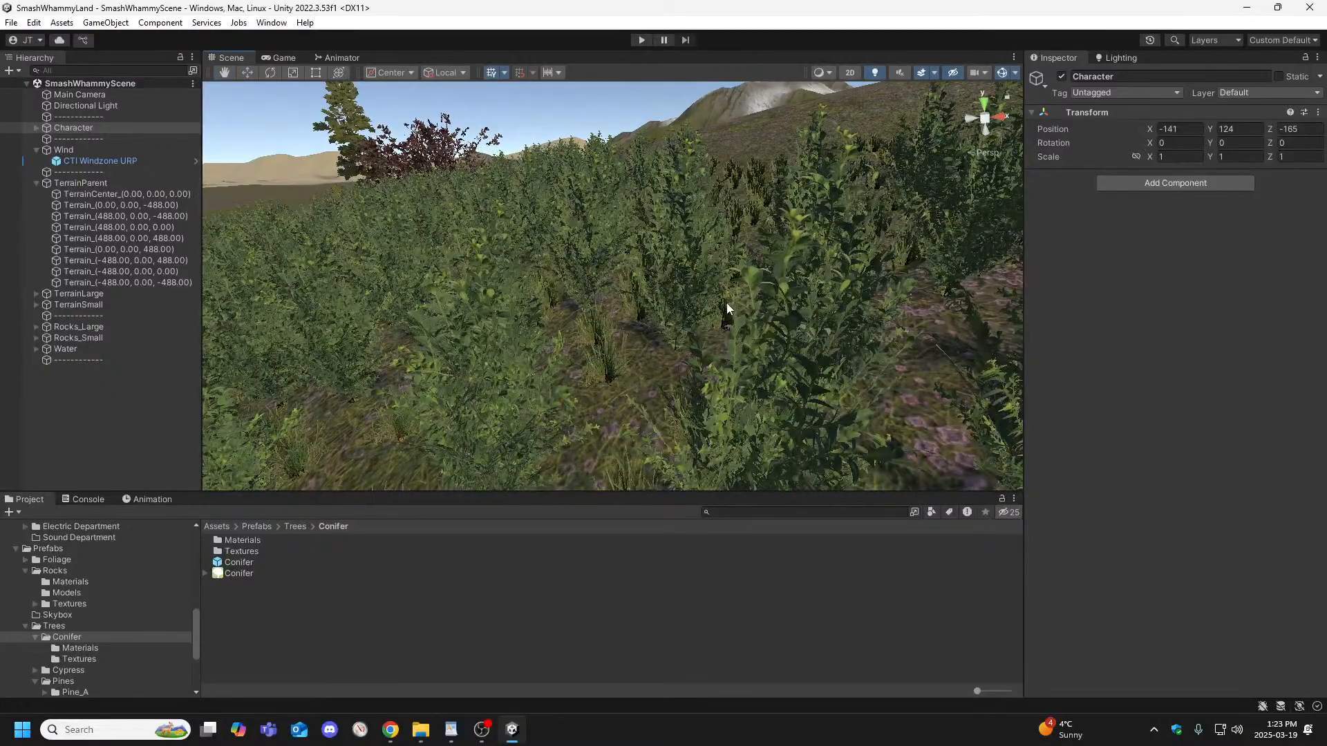
# Select Terrain_(488.00, 0.00, 0.00) near the red bush and switch it to tree painting.
pyautogui.moveTo(677, 308)
pyautogui.mouseDown(button='right')
pyautogui.moveTo(663, 305)
pyautogui.moveTo(726, 299)
pyautogui.moveTo(791, 317)
pyautogui.mouseUp(button='right')
pyautogui.click(790, 318)
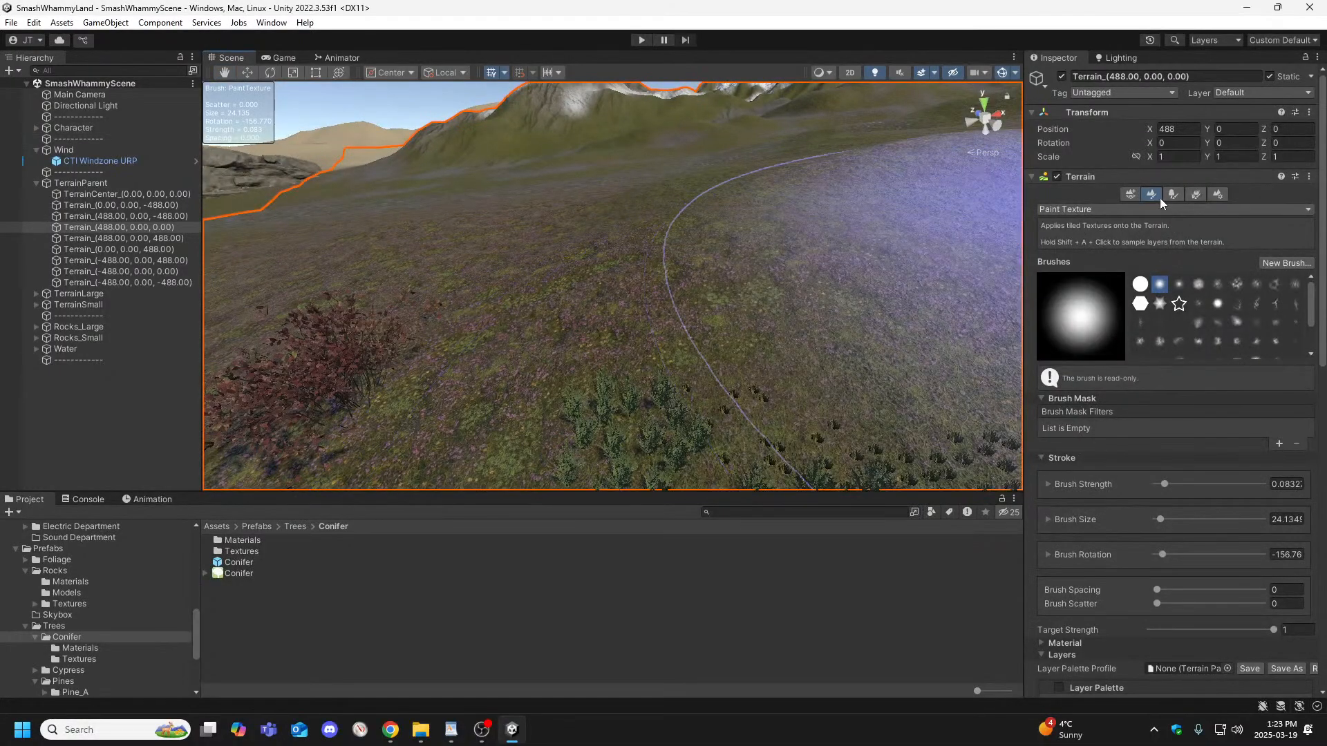
pyautogui.click(1173, 195)
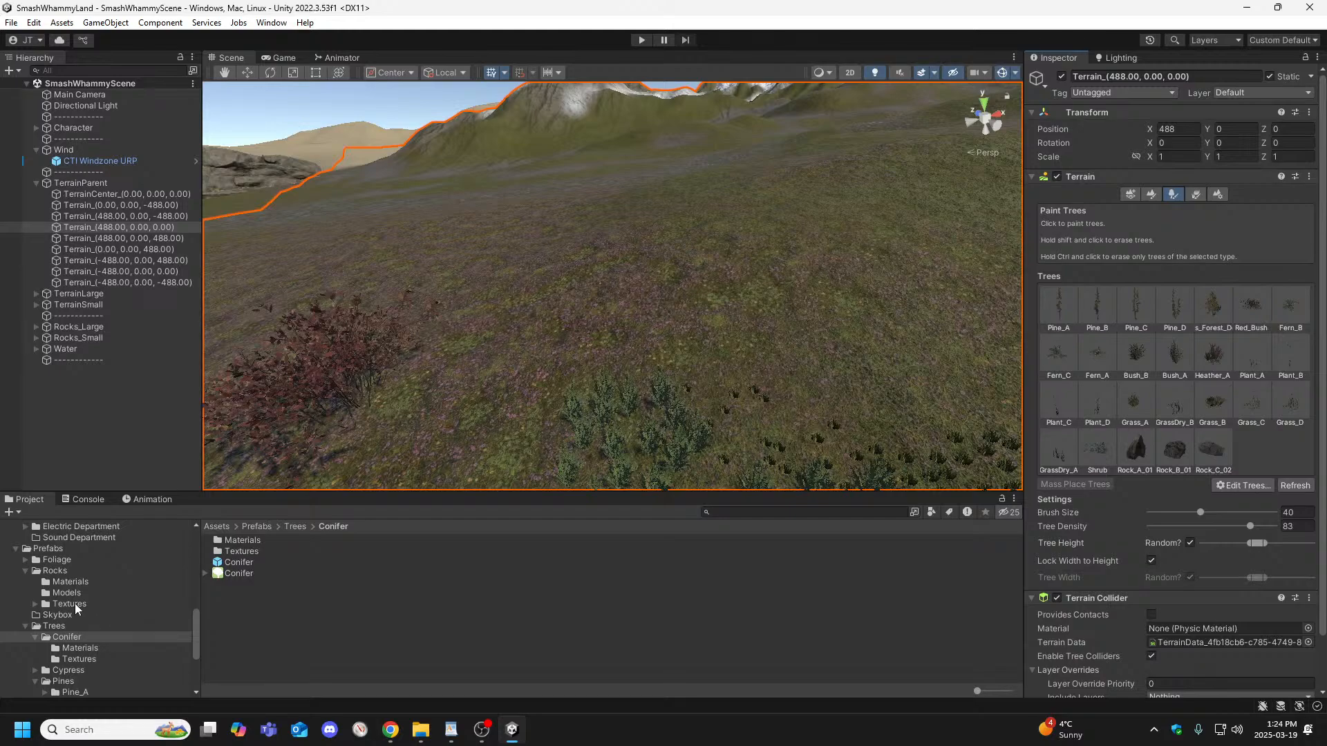
# View the rock prefabs' materials, and collapse the Rocks, Pines, Trees and Prefabs folders in the project.
pyautogui.click(71, 583)
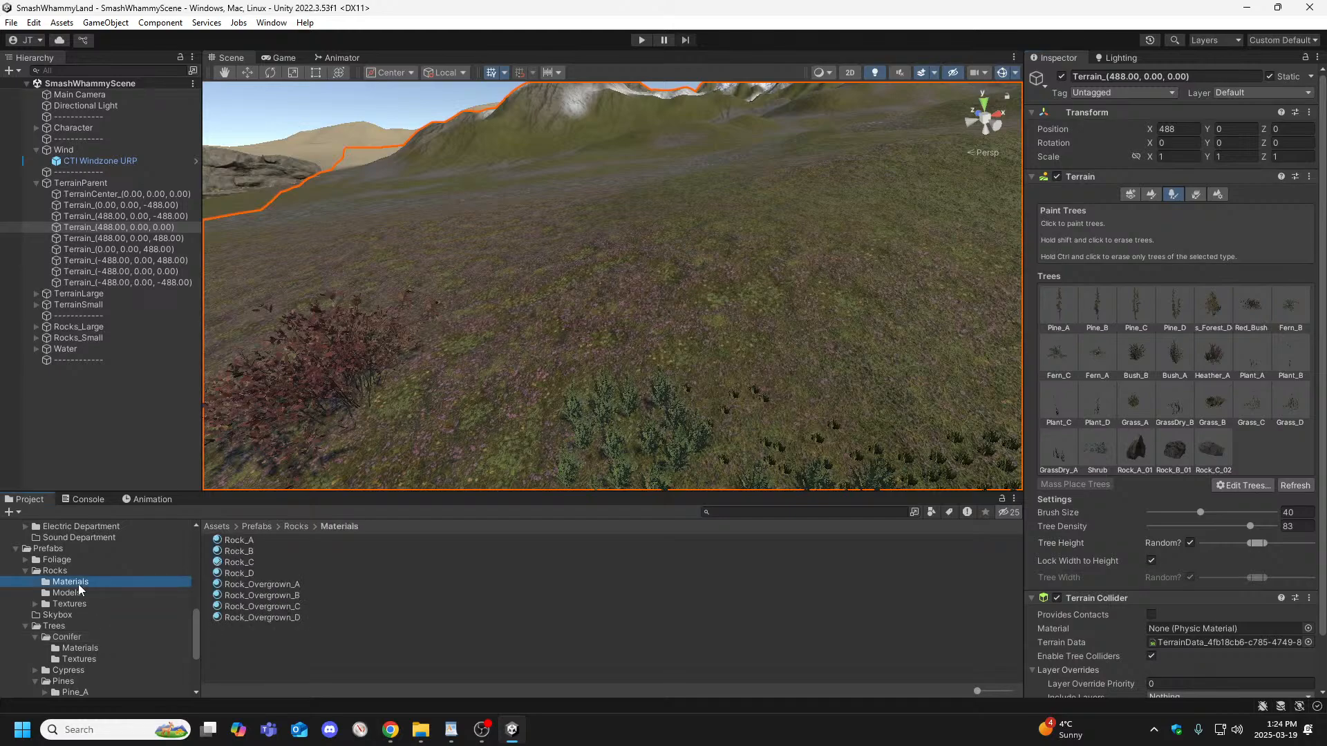
pyautogui.click(26, 571)
pyautogui.scroll(-3, 68, 580)
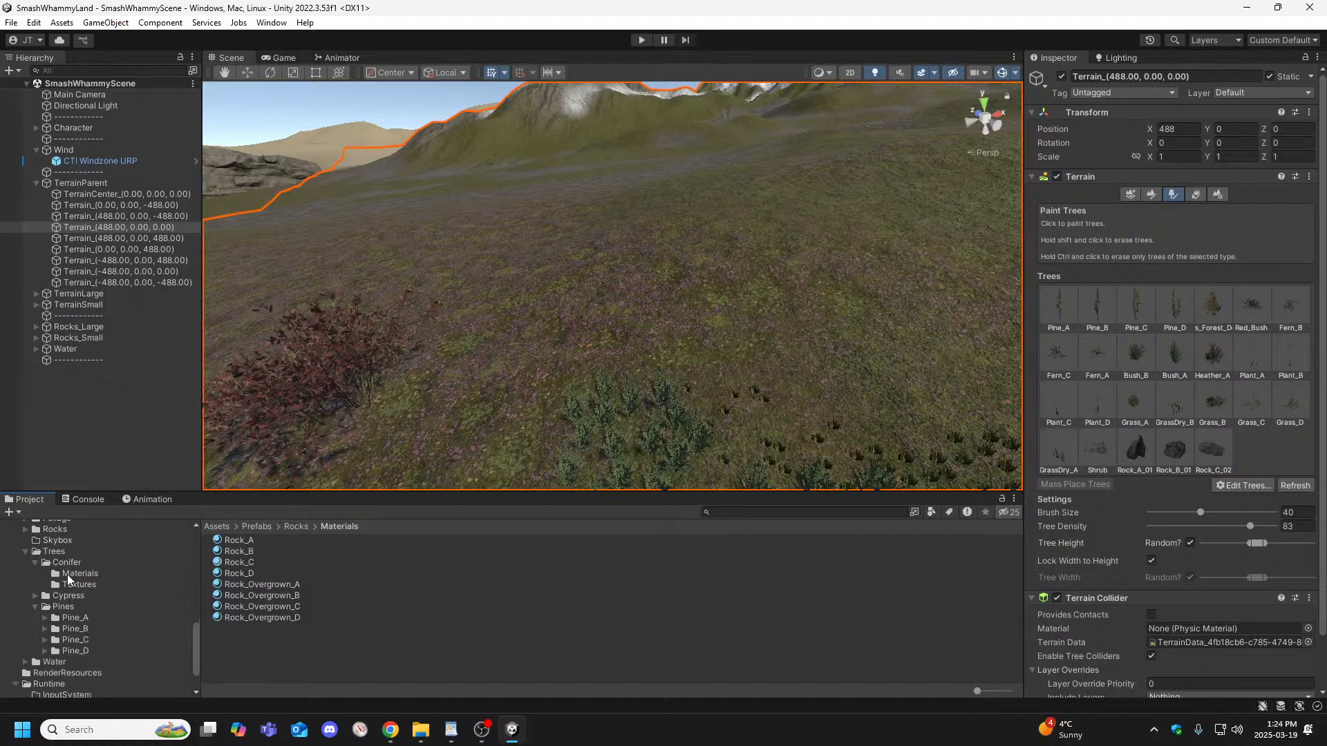
pyautogui.click(36, 606)
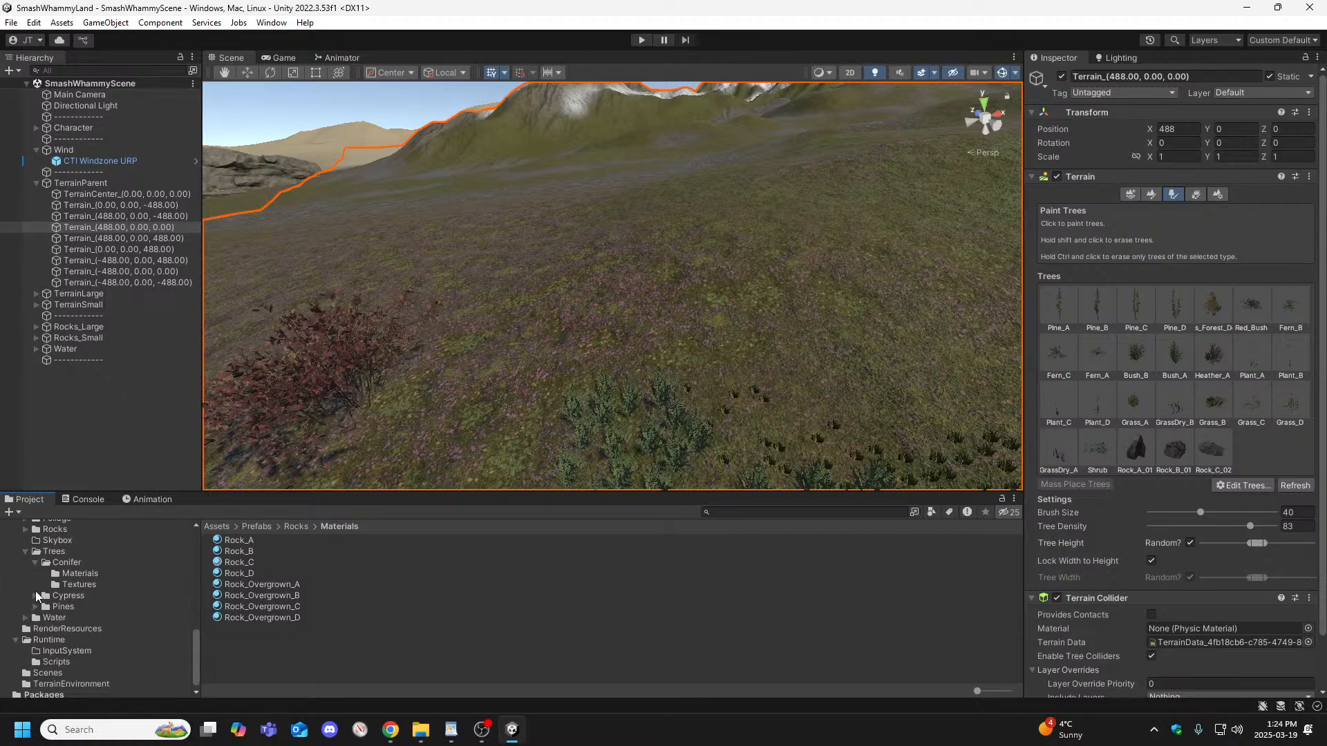
pyautogui.click(33, 564)
pyautogui.click(27, 568)
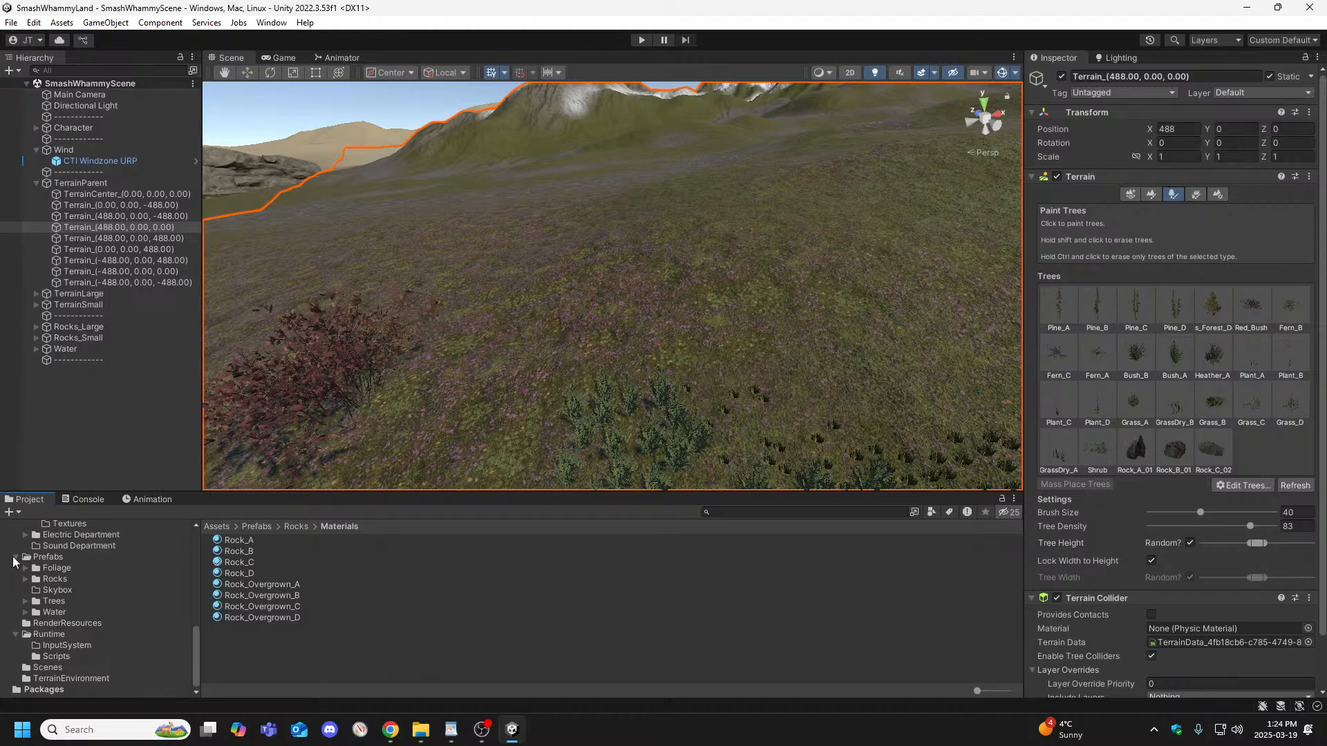
pyautogui.click(15, 557)
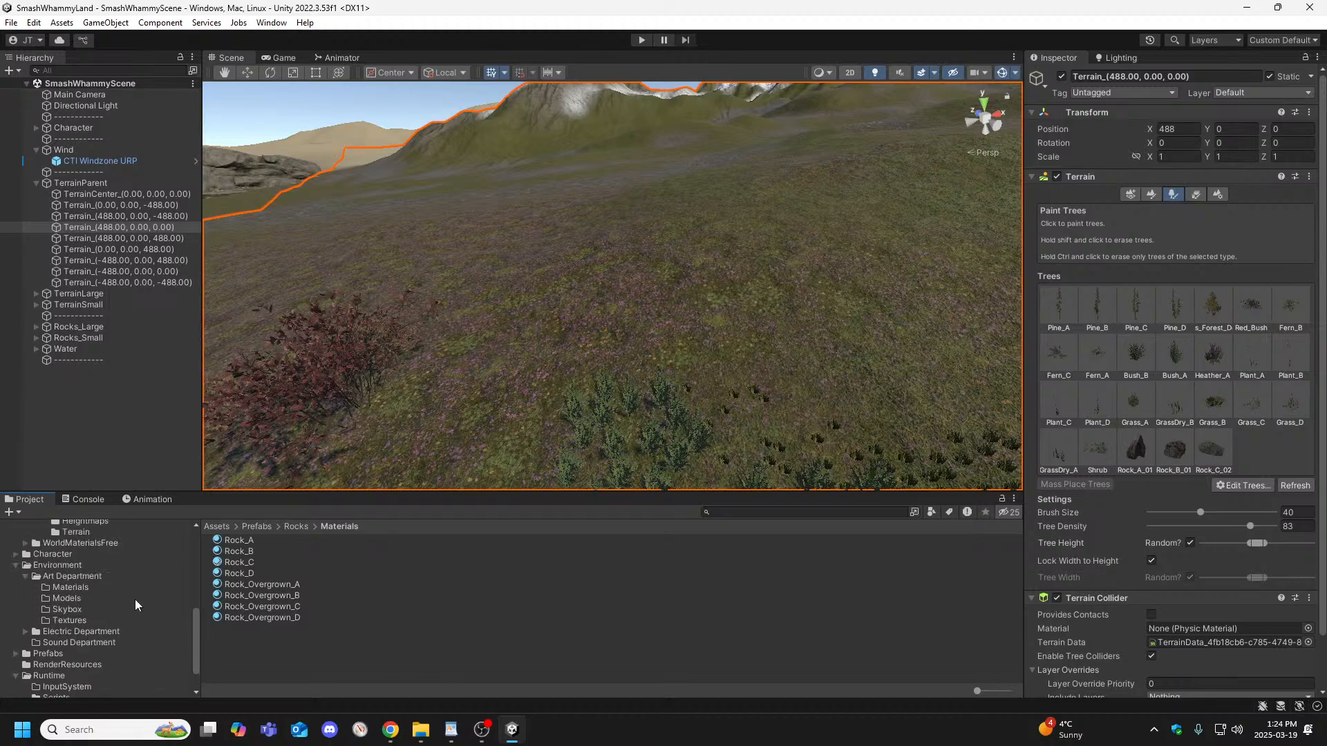
# Look through the project's material and model folders and open the Materials folder of TerrainSampleAssets.
pyautogui.click(70, 588)
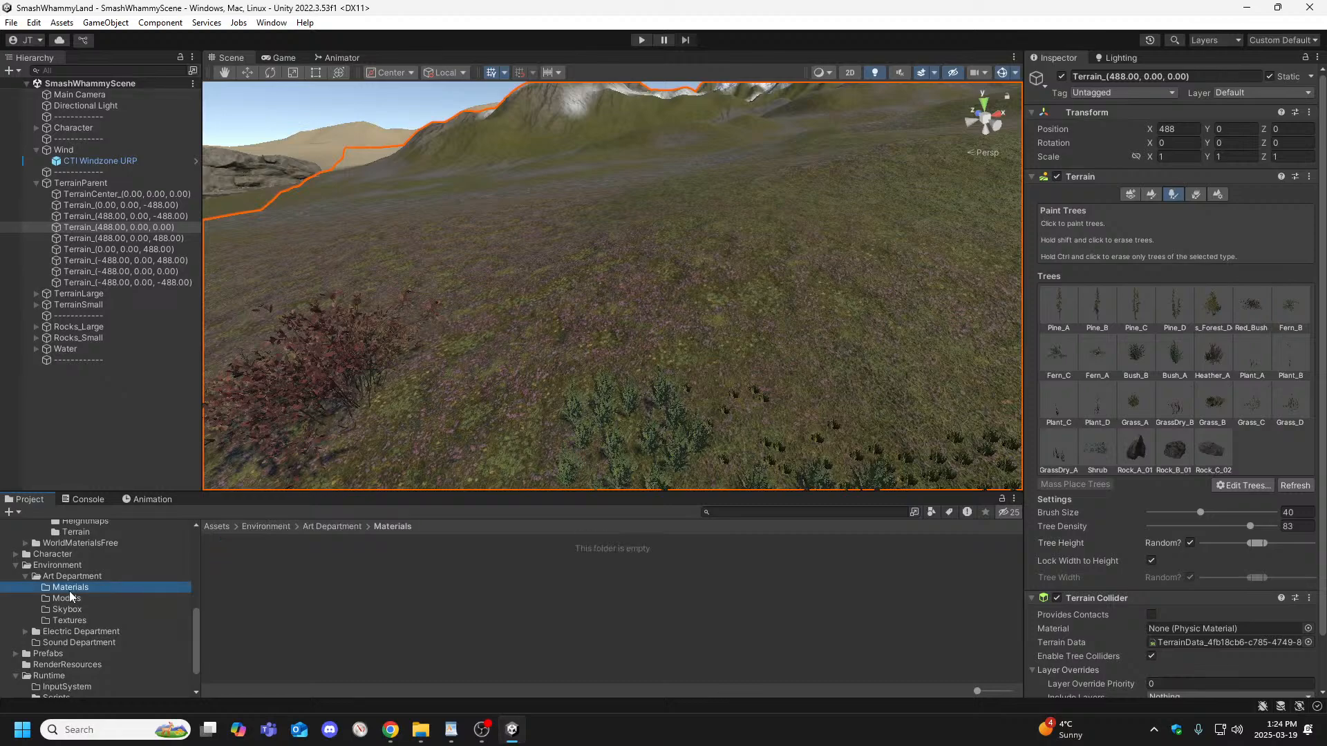
pyautogui.scroll(3, 76, 613)
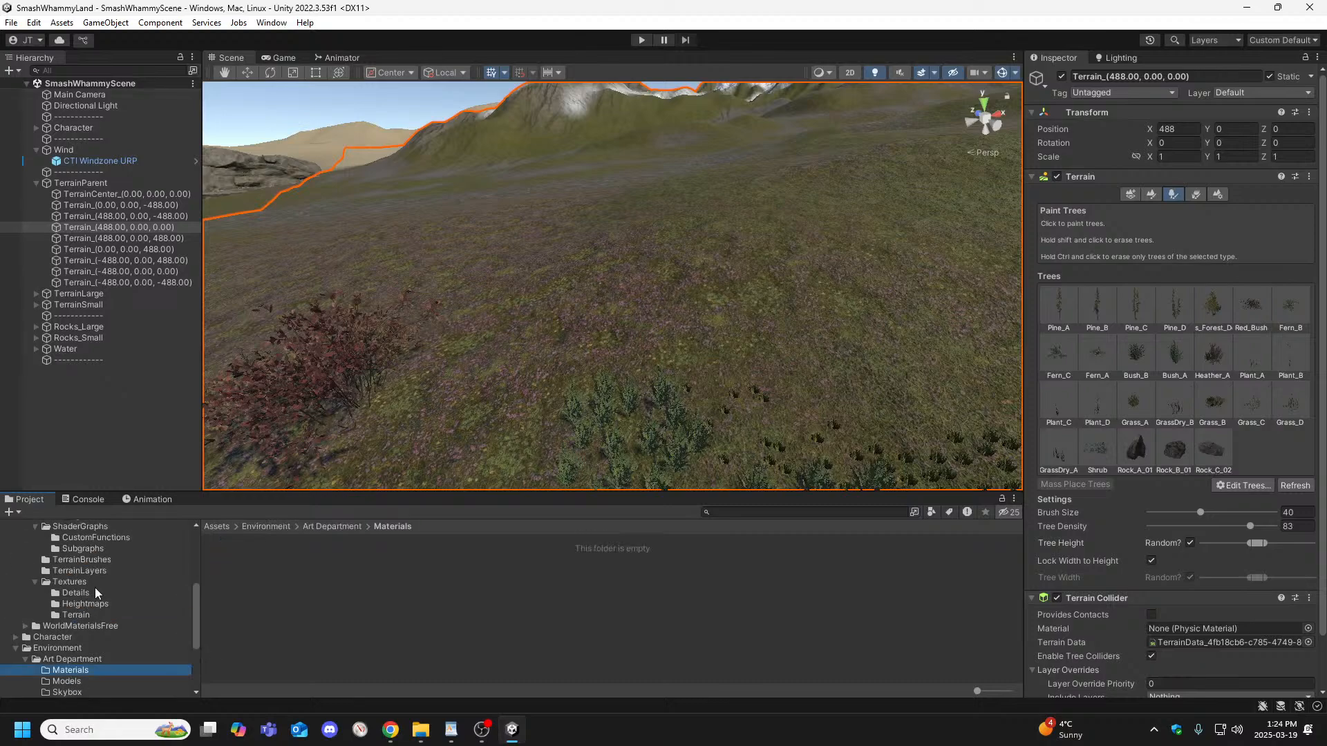
pyautogui.scroll(3, 97, 593)
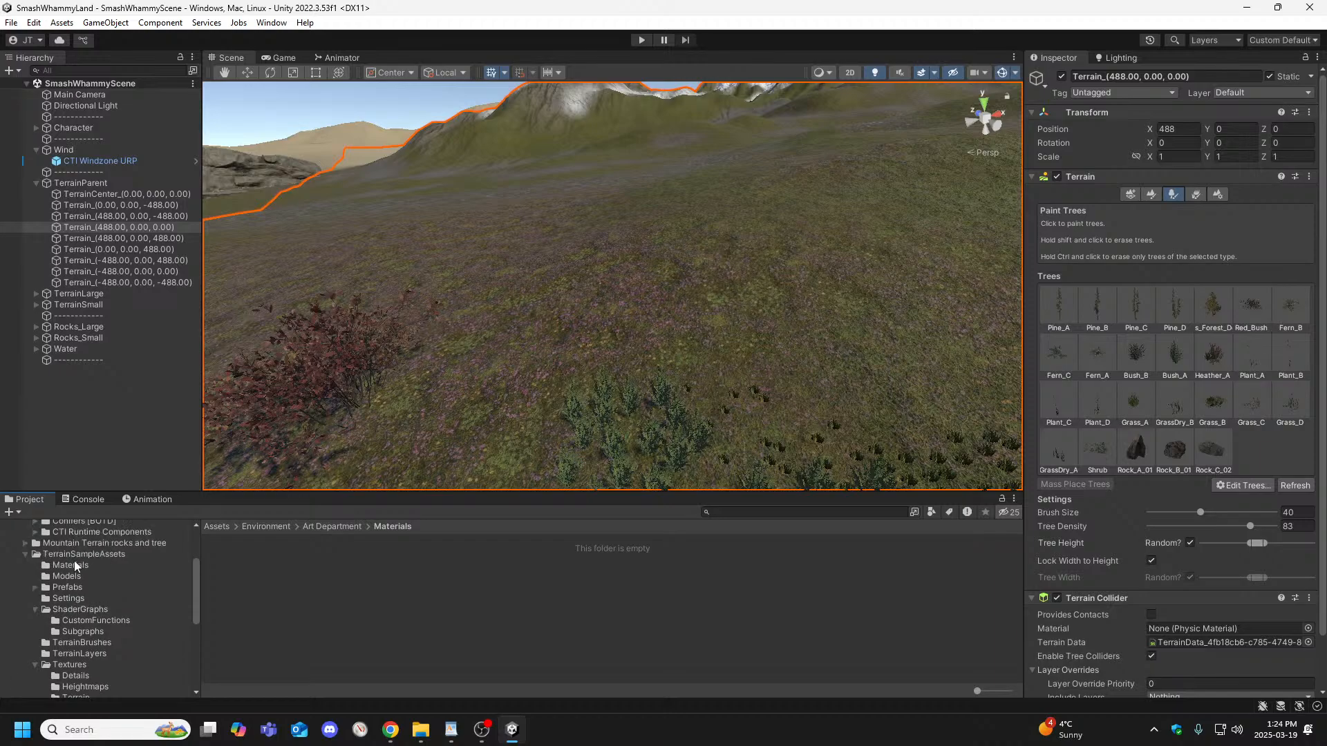
pyautogui.click(69, 577)
pyautogui.click(74, 568)
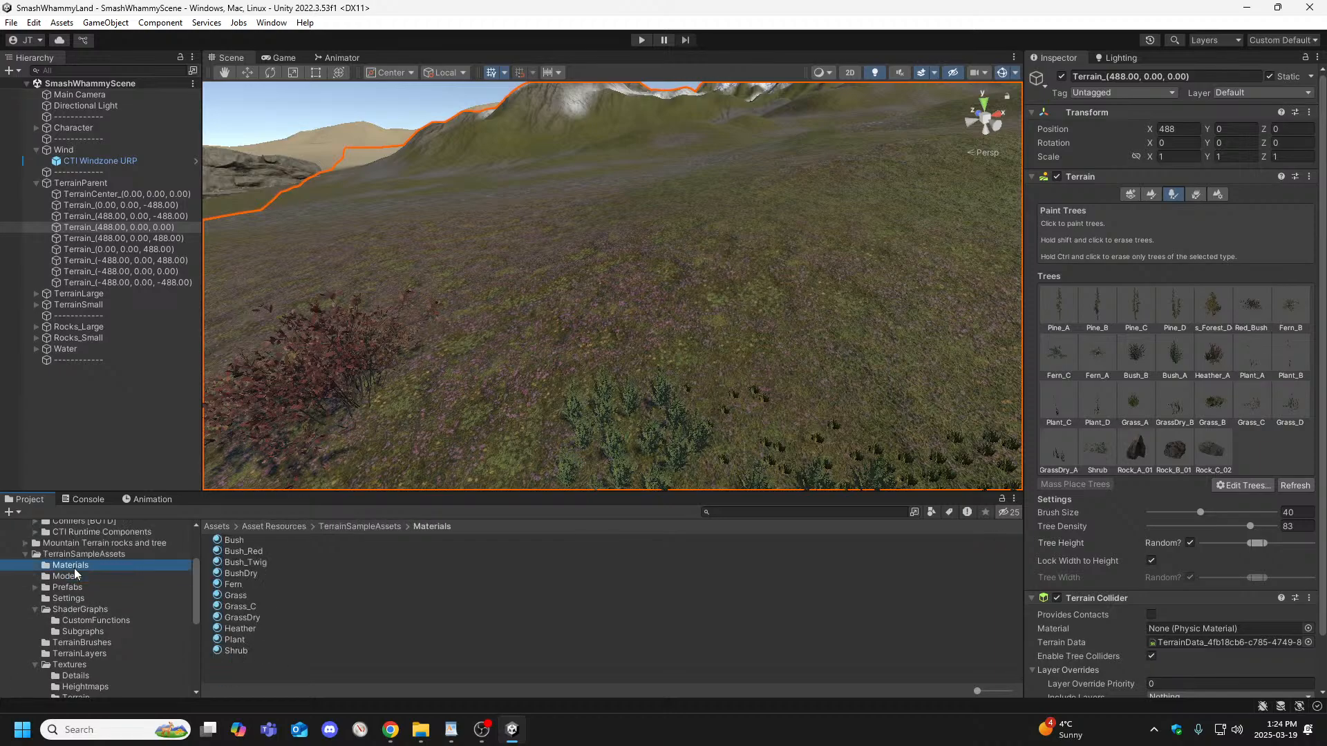
pyautogui.click(69, 577)
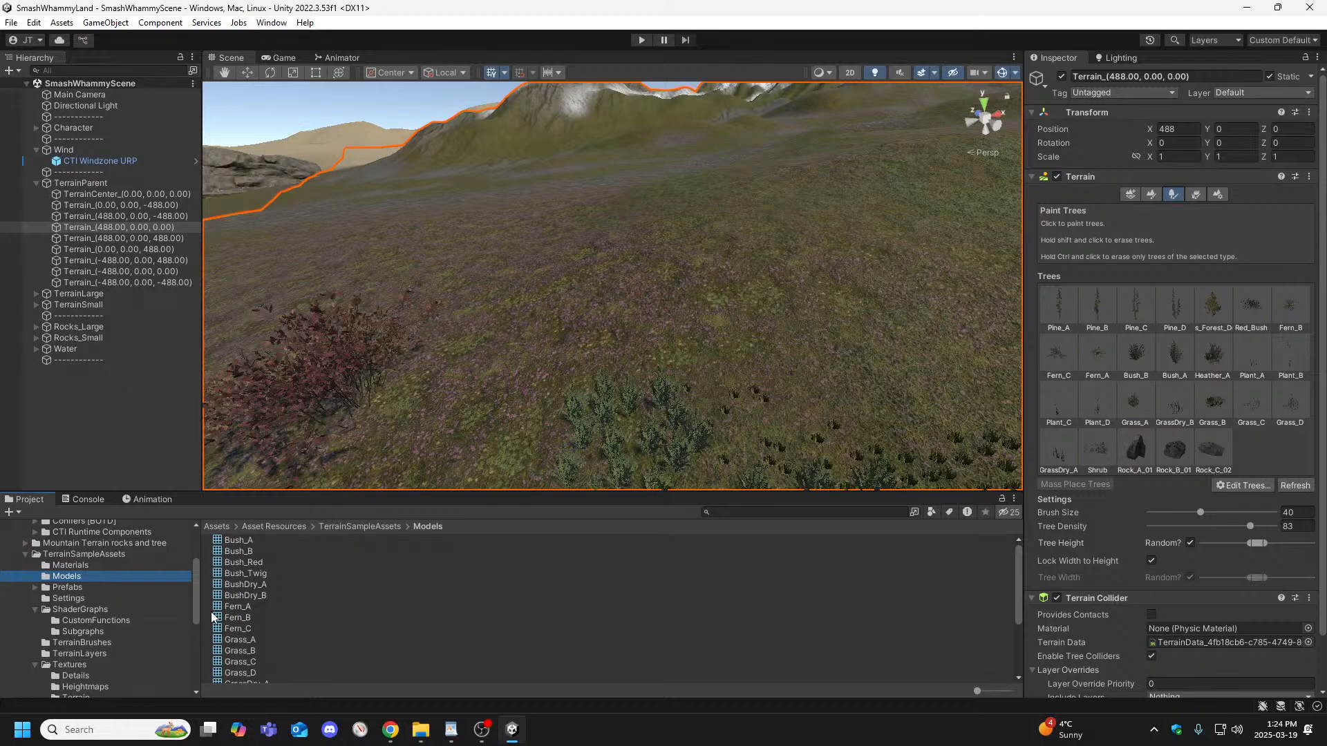
pyautogui.click(86, 566)
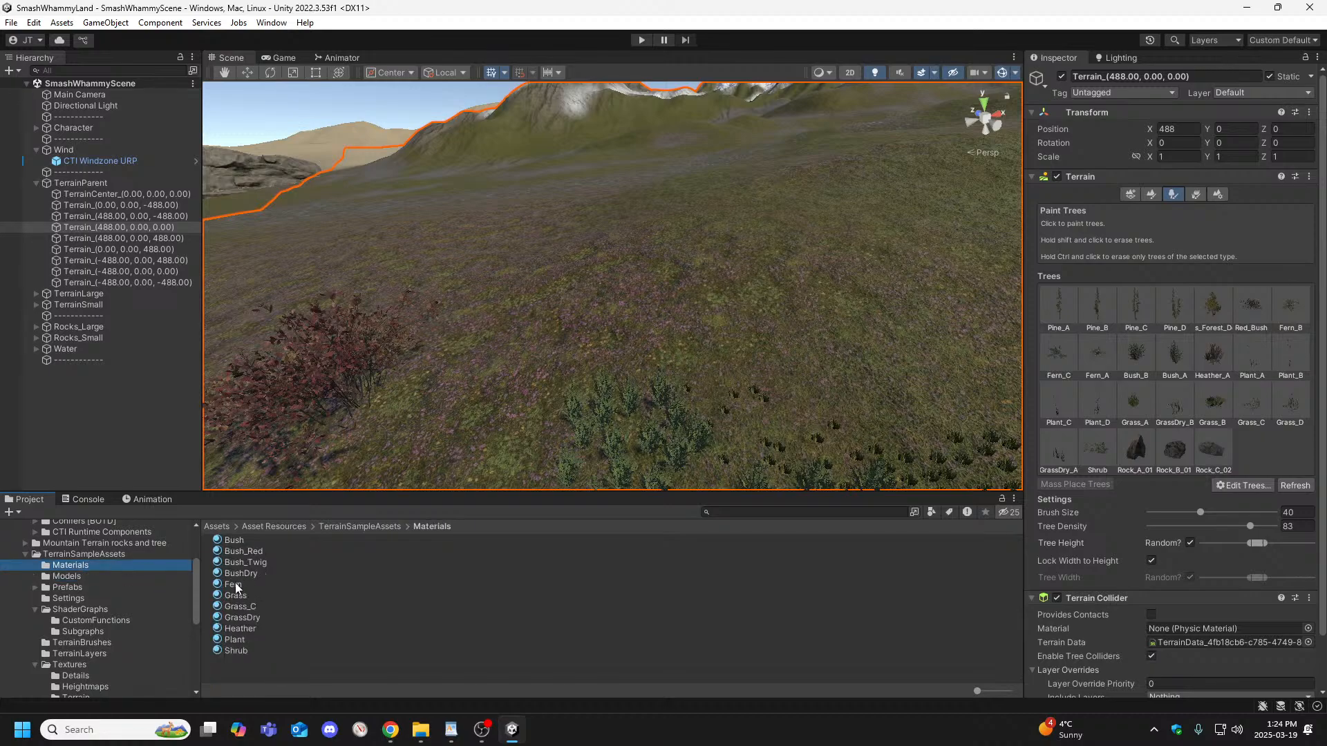
# Open the Bush material and examine its surface, distance fade and wind settings alongside the bushes in the scene.
pyautogui.click(235, 541)
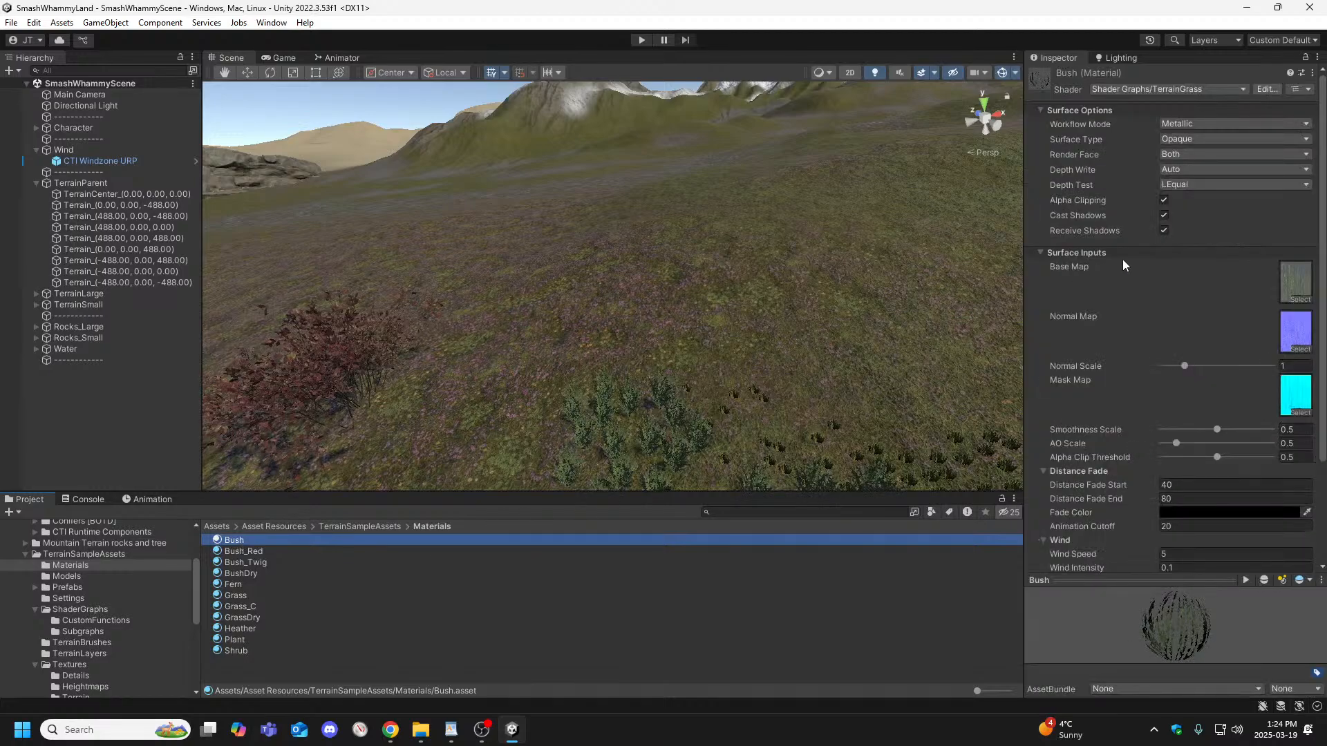
pyautogui.scroll(-5, 1123, 432)
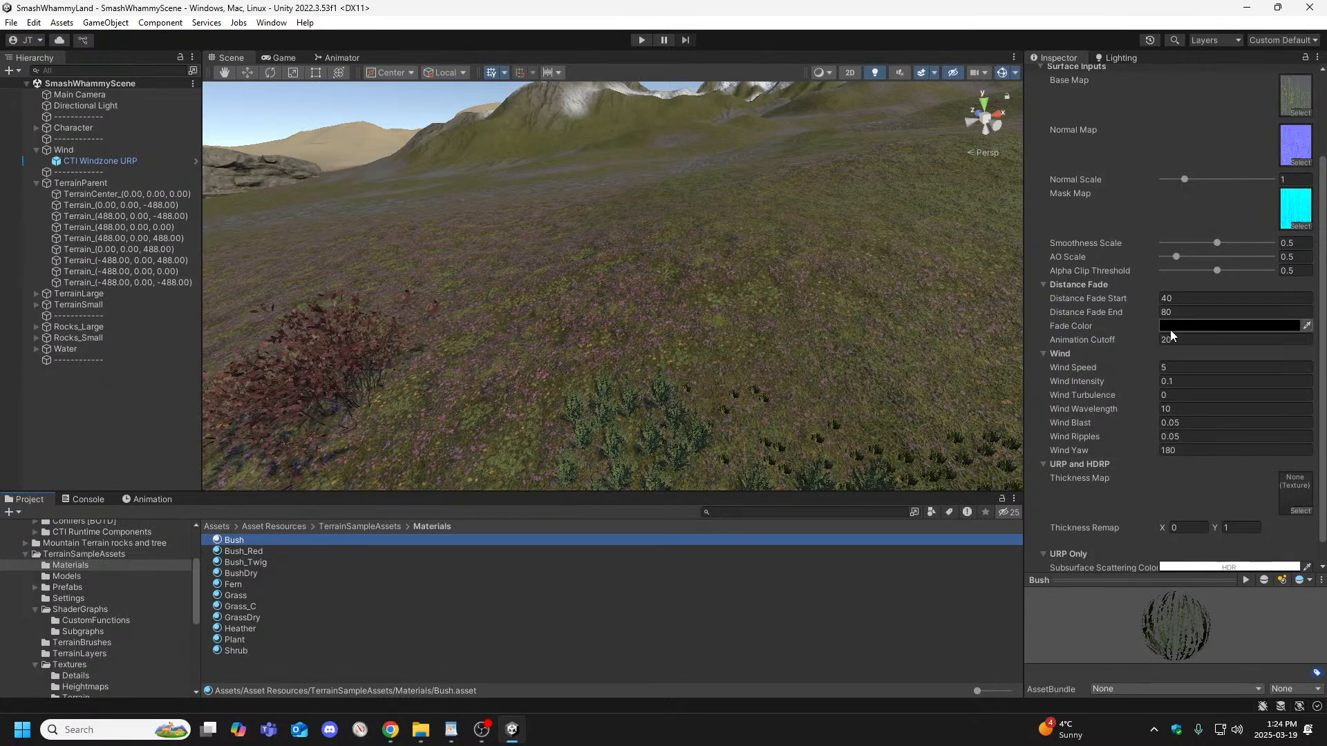
pyautogui.moveTo(874, 367); pyautogui.dragTo(761, 340, button='right')
pyautogui.press('w')
pyautogui.press('a')
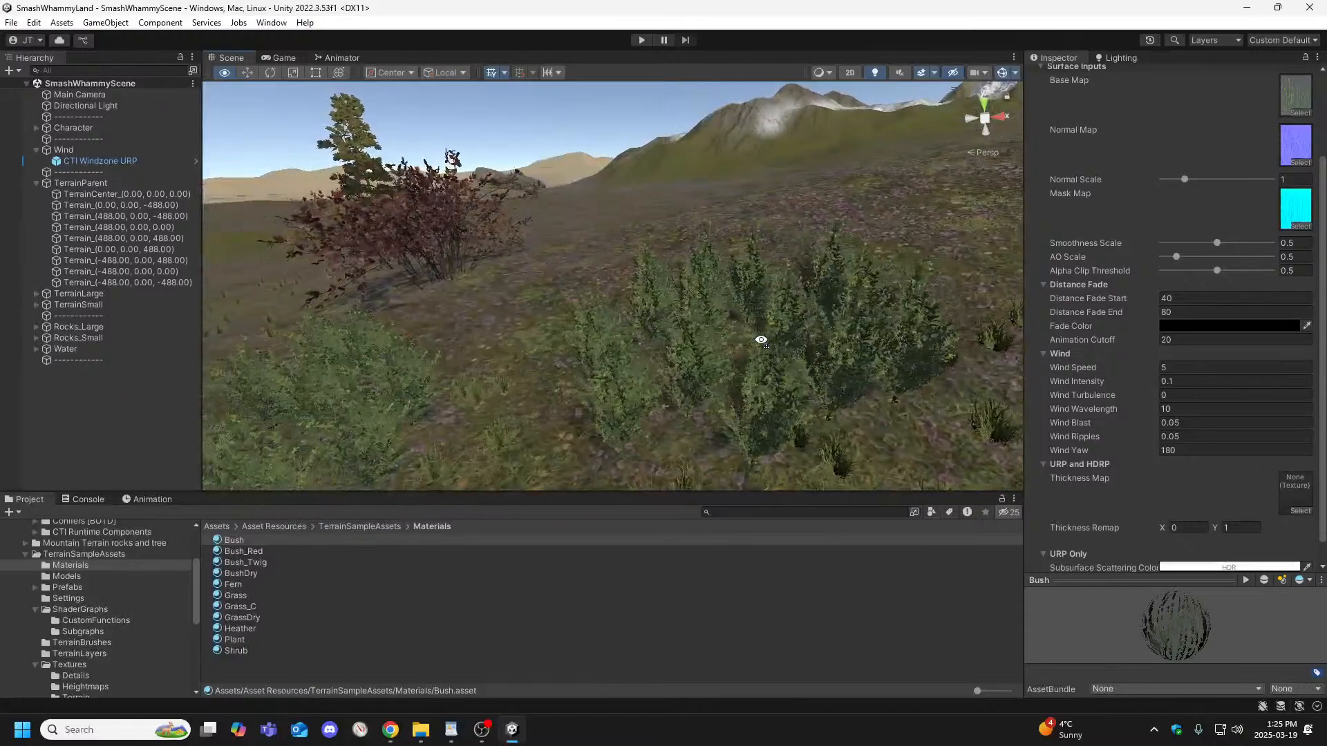
pyautogui.press('s')
pyautogui.moveTo(760, 340); pyautogui.dragTo(797, 341, button='right')
pyautogui.scroll(3, 1104, 238)
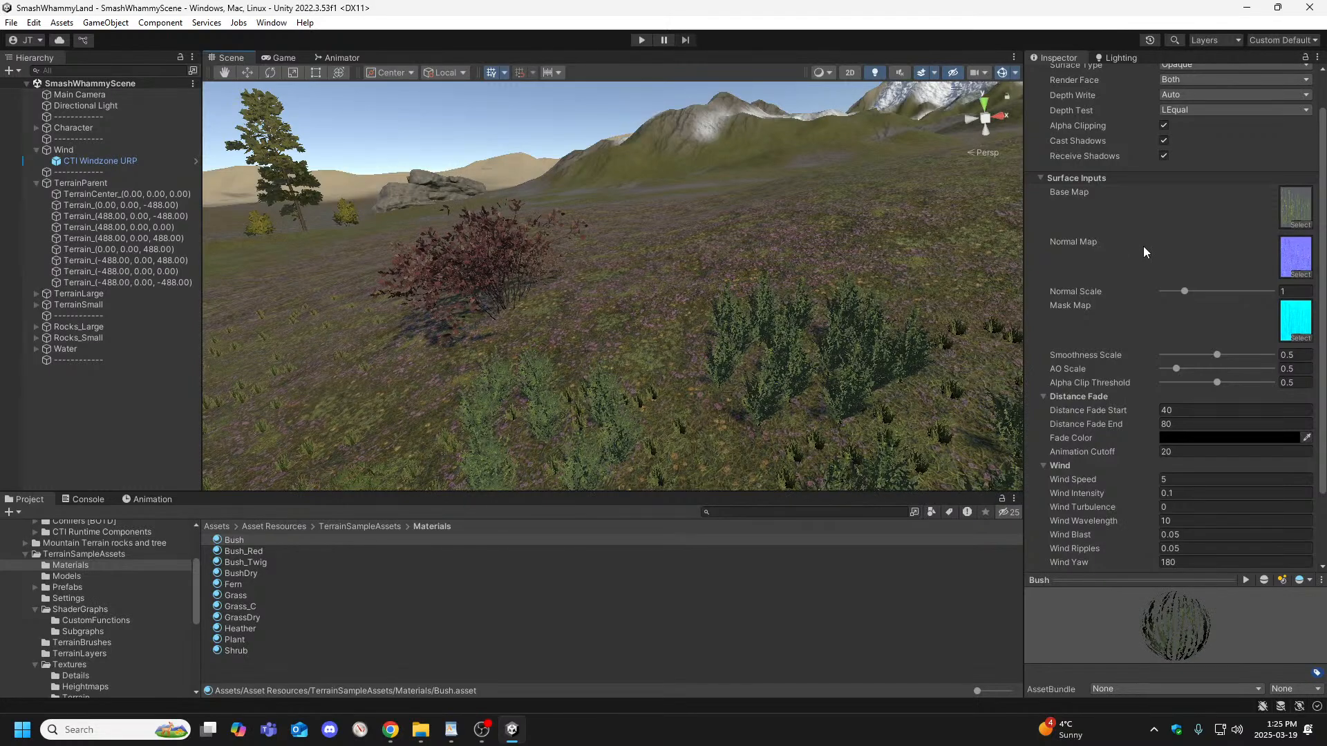
pyautogui.scroll(2, 1143, 246)
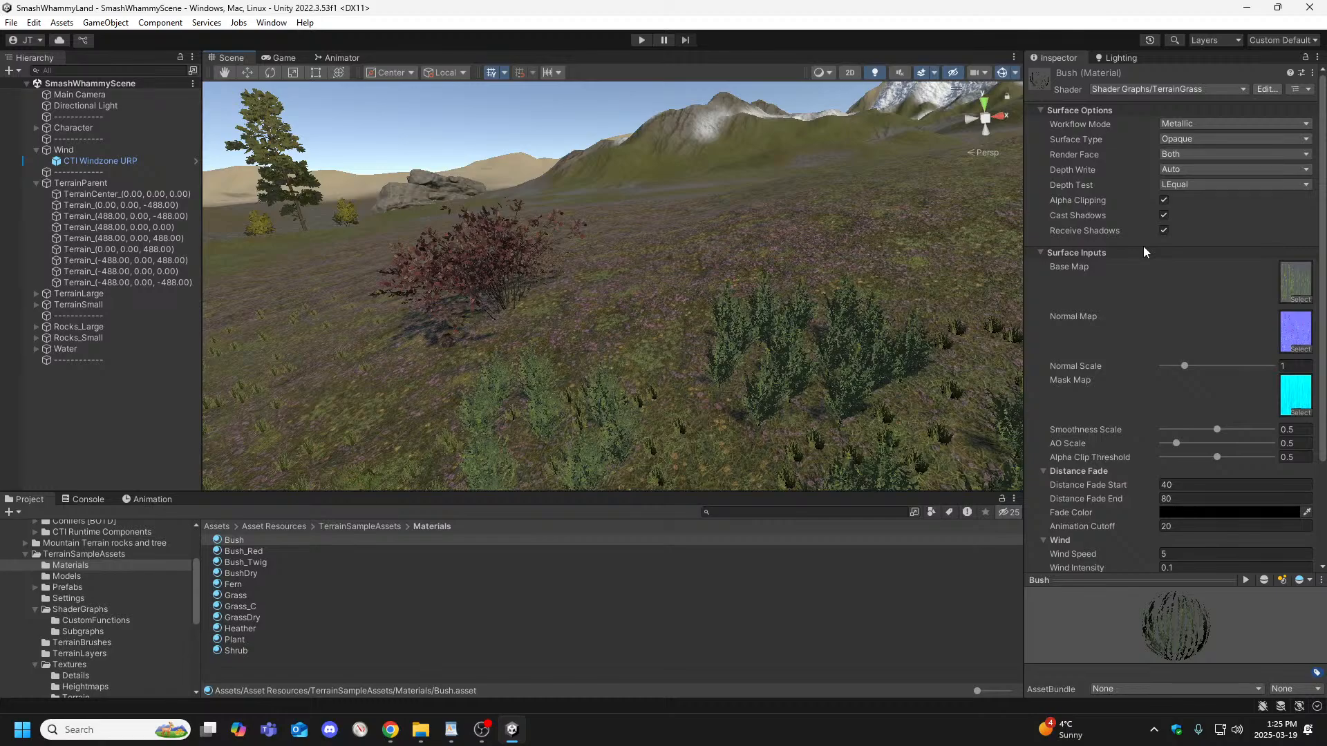
# On Terrain_(488.00, 0.00, 0.00), choose Grass_A for tree painting with brush size 3 and tree density 58.
pyautogui.moveTo(725, 316); pyautogui.dragTo(815, 317, button='right')
pyautogui.press('s')
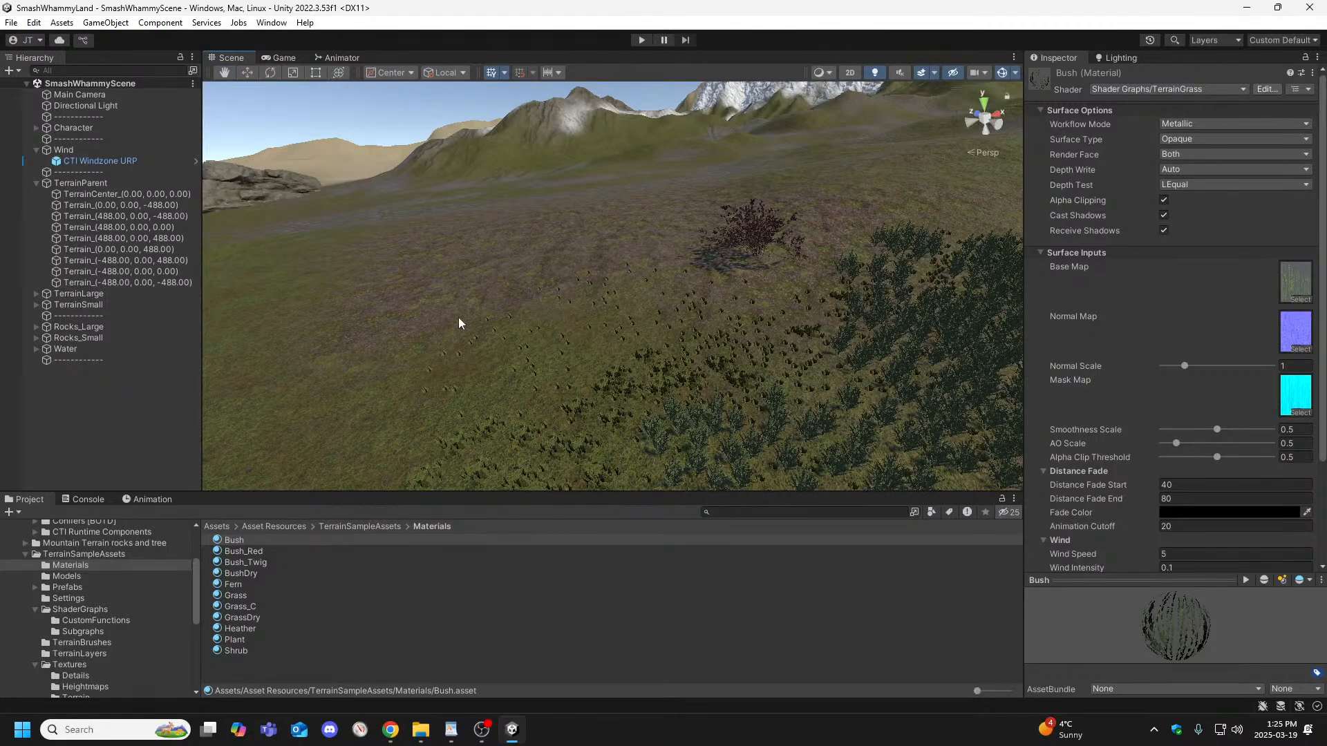
pyautogui.click(575, 378)
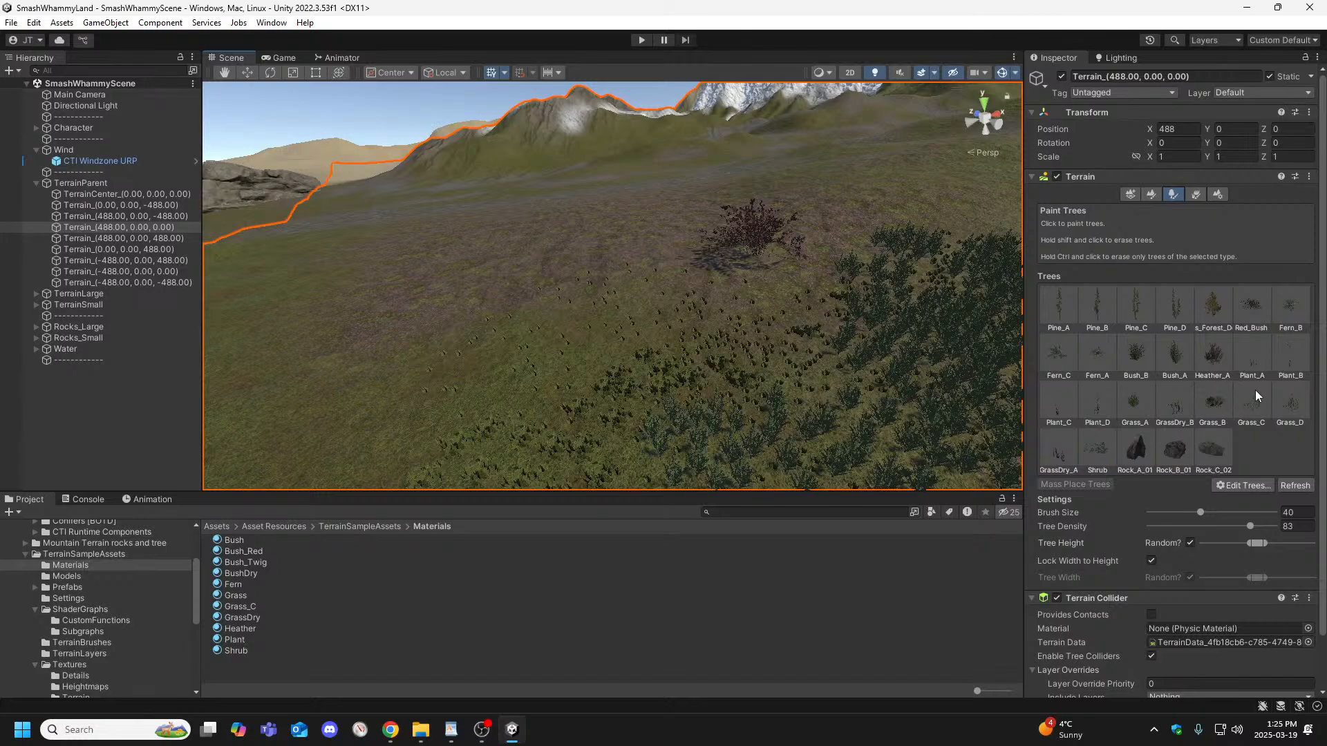
pyautogui.click(1135, 402)
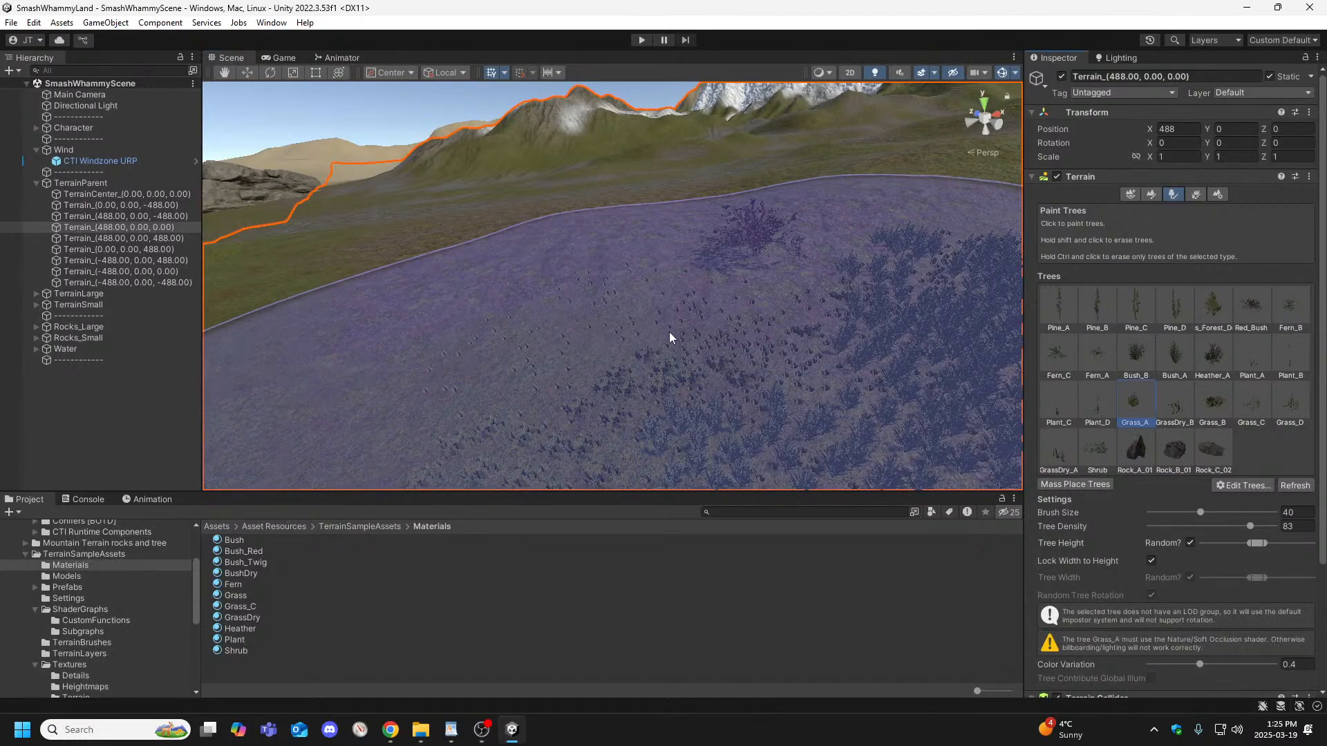
pyautogui.scroll(-3, 1189, 387)
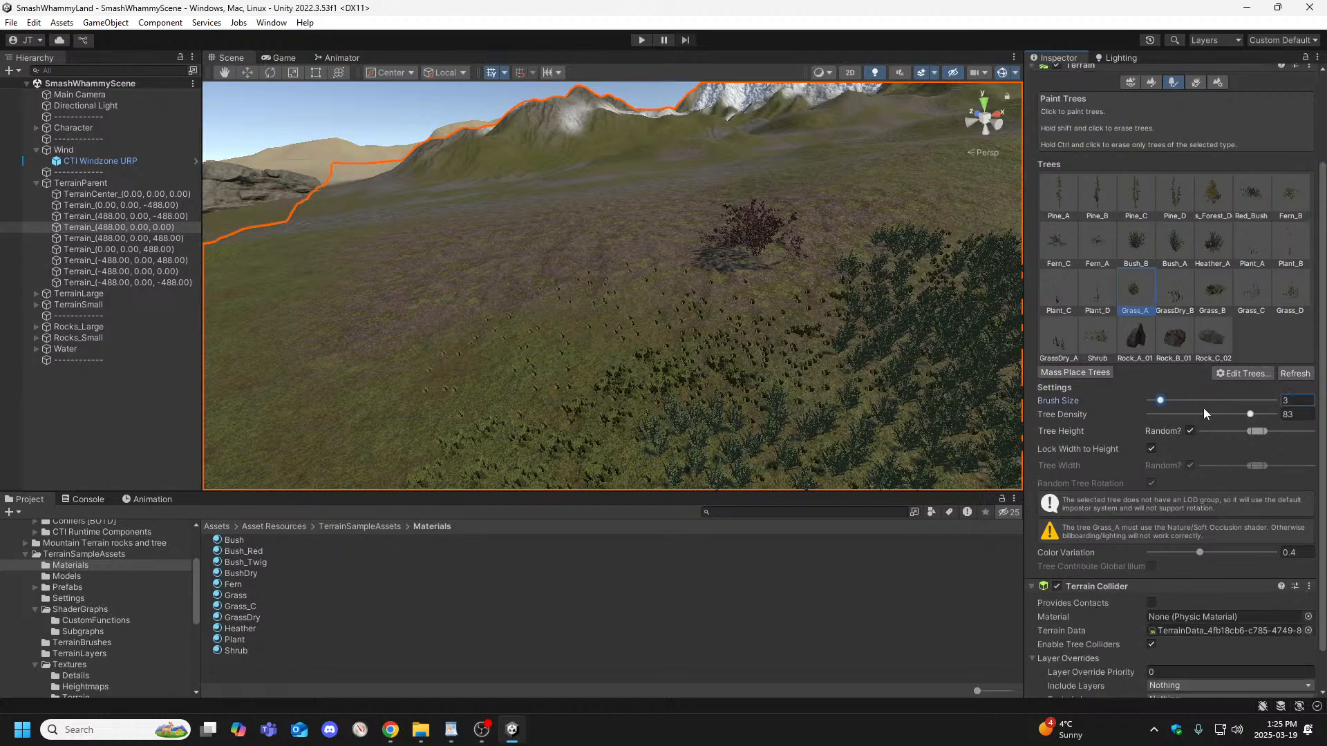
pyautogui.moveTo(1171, 415); pyautogui.dragTo(1216, 415)
# Paint a small patch of Grass_A on the flowery ground of the slope.
pyautogui.press('w')
pyautogui.moveTo(551, 322)
pyautogui.mouseDown(button='right')
pyautogui.moveTo(512, 340)
pyautogui.moveTo(588, 377)
pyautogui.mouseUp(button='right')
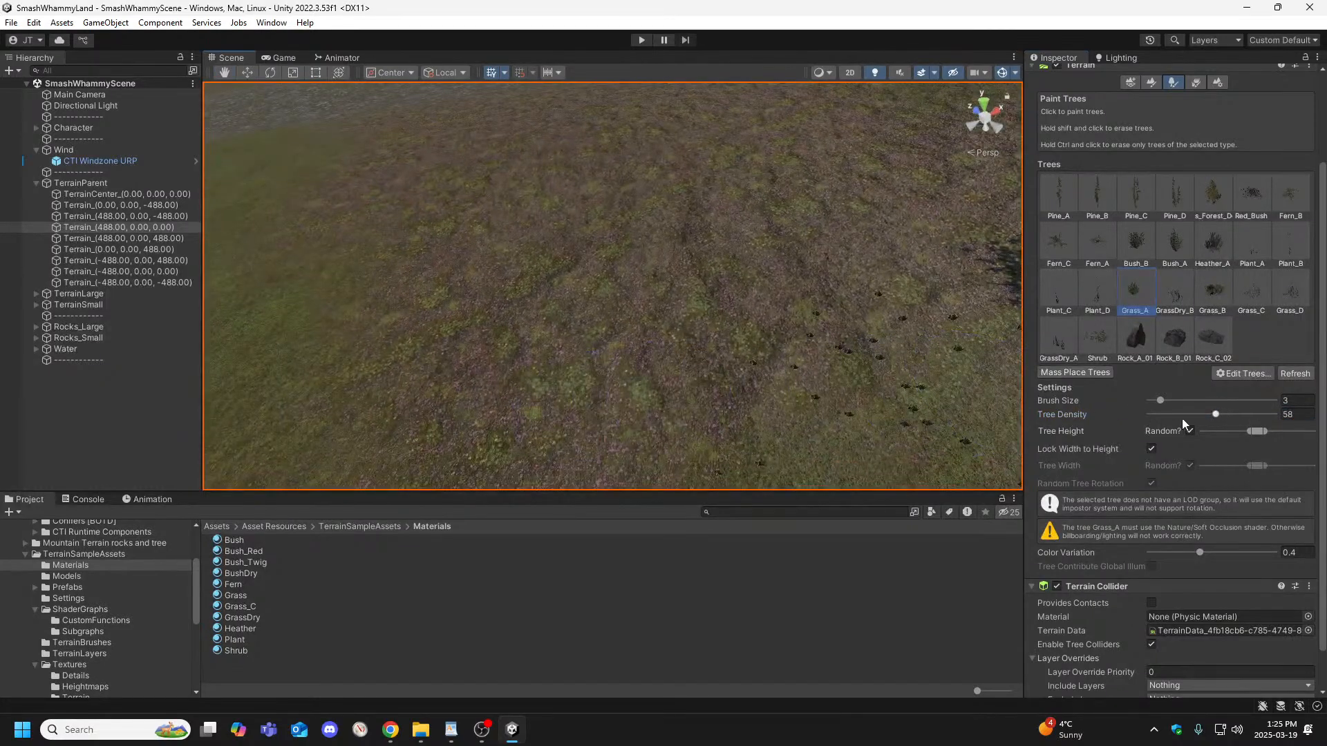
pyautogui.press('w')
pyautogui.moveTo(702, 375)
pyautogui.mouseDown(button='right')
pyautogui.moveTo(640, 385)
pyautogui.moveTo(658, 346)
pyautogui.mouseUp(button='right')
pyautogui.moveTo(802, 352)
pyautogui.mouseDown(button='right')
pyautogui.moveTo(838, 361)
pyautogui.moveTo(790, 367)
pyautogui.moveTo(878, 339)
pyautogui.moveTo(882, 353)
pyautogui.mouseUp(button='right')
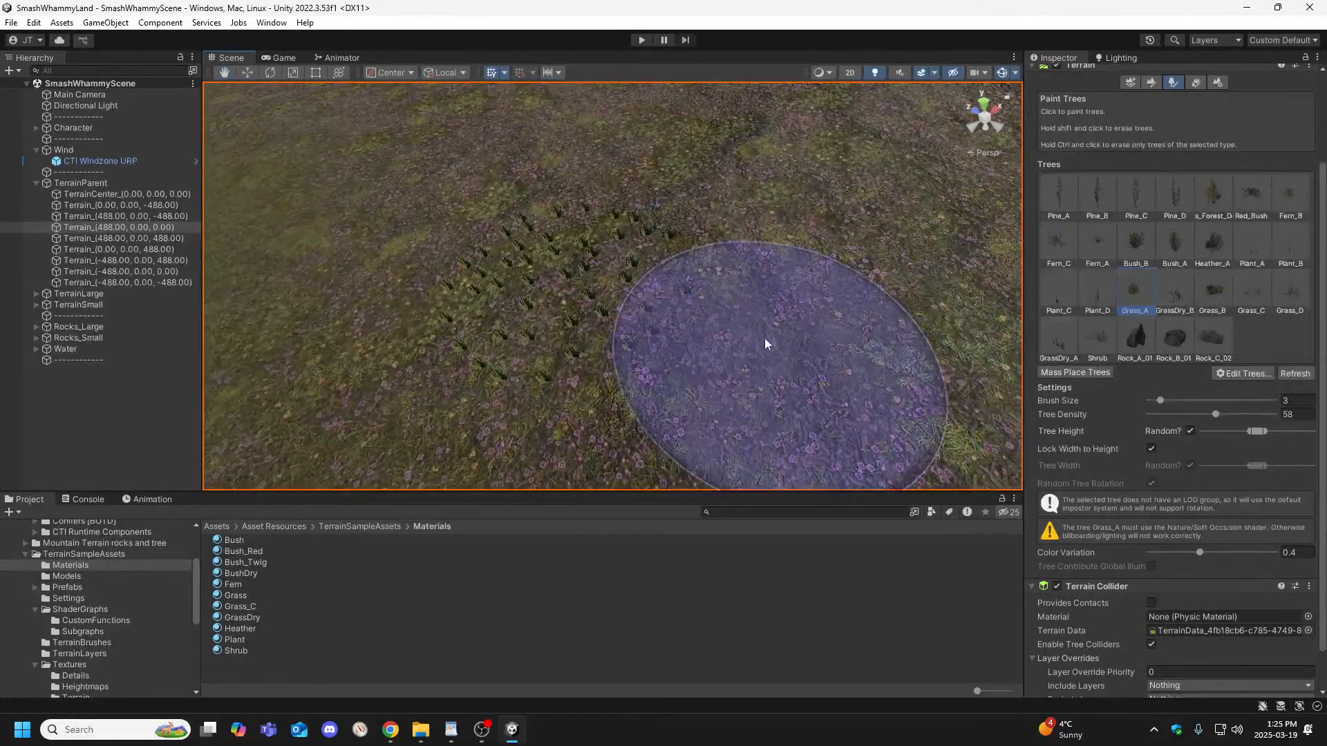
# Set the tree density to 77 for painting Grass_A.
pyautogui.moveTo(797, 300)
pyautogui.mouseDown(button='right')
pyautogui.moveTo(844, 290)
pyautogui.moveTo(859, 225)
pyautogui.moveTo(941, 172)
pyautogui.moveTo(881, 186)
pyautogui.moveTo(941, 201)
pyautogui.moveTo(975, 239)
pyautogui.moveTo(1003, 242)
pyautogui.moveTo(760, 269)
pyautogui.mouseUp(button='right')
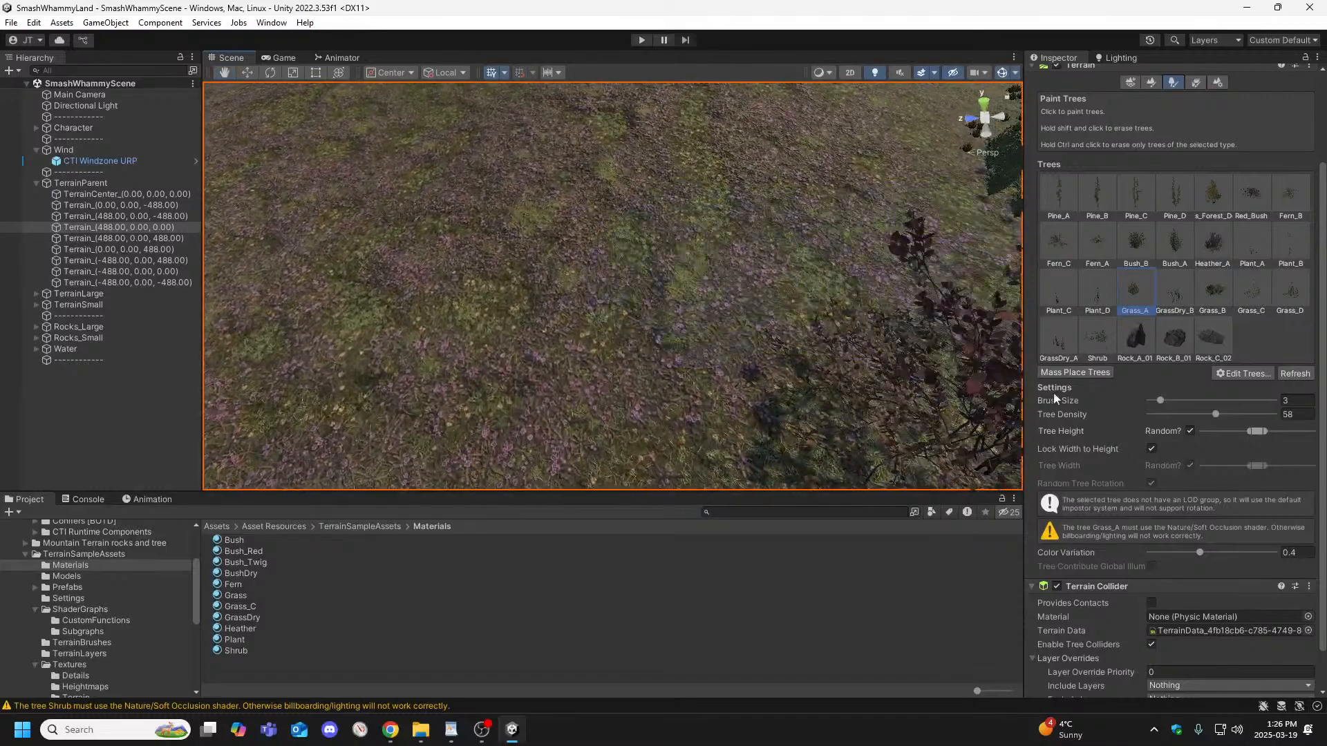
pyautogui.moveTo(1217, 417); pyautogui.dragTo(1233, 420)
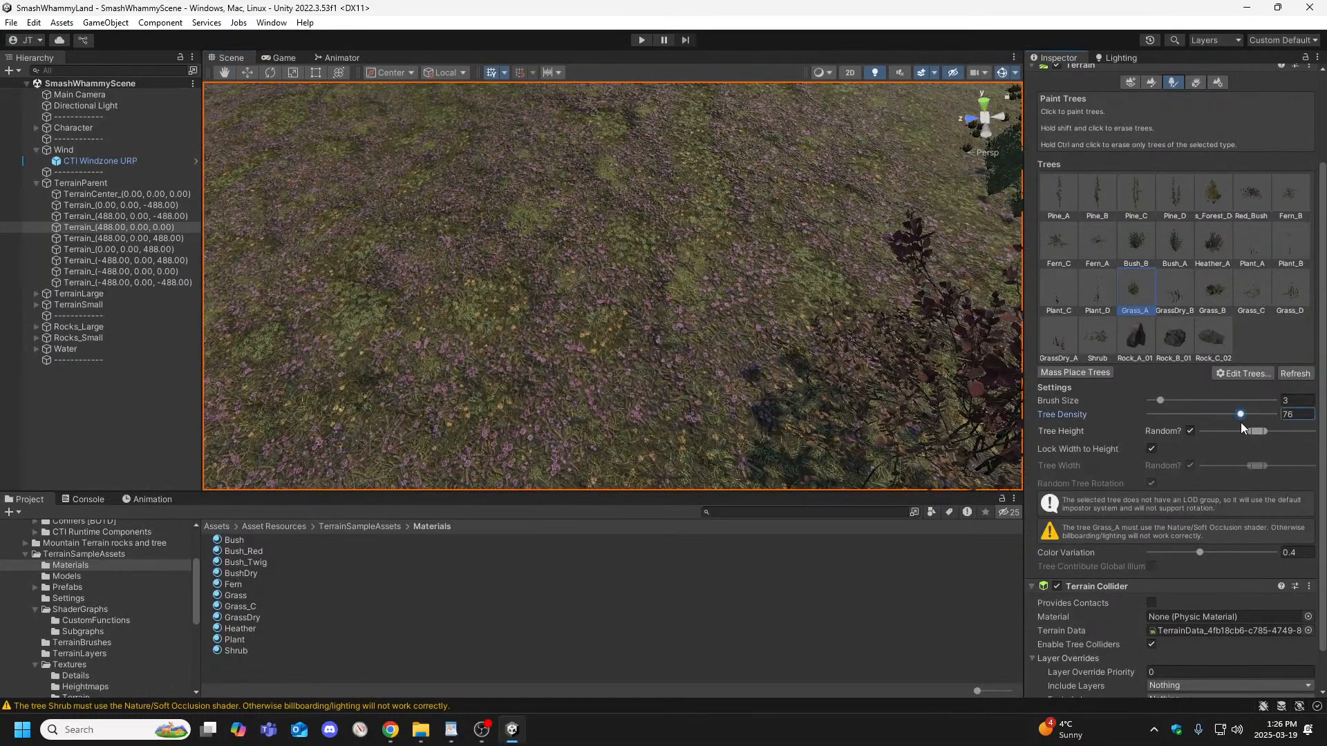
# Paint a trial patch of Grass_A on the flowery ground, inspect it up close and undo it.
pyautogui.moveTo(608, 247); pyautogui.dragTo(681, 254)
pyautogui.moveTo(681, 254)
pyautogui.mouseDown(button='right')
pyautogui.moveTo(527, 231)
pyautogui.moveTo(554, 205)
pyautogui.mouseUp(button='right')
pyautogui.press('w')
pyautogui.press('s')
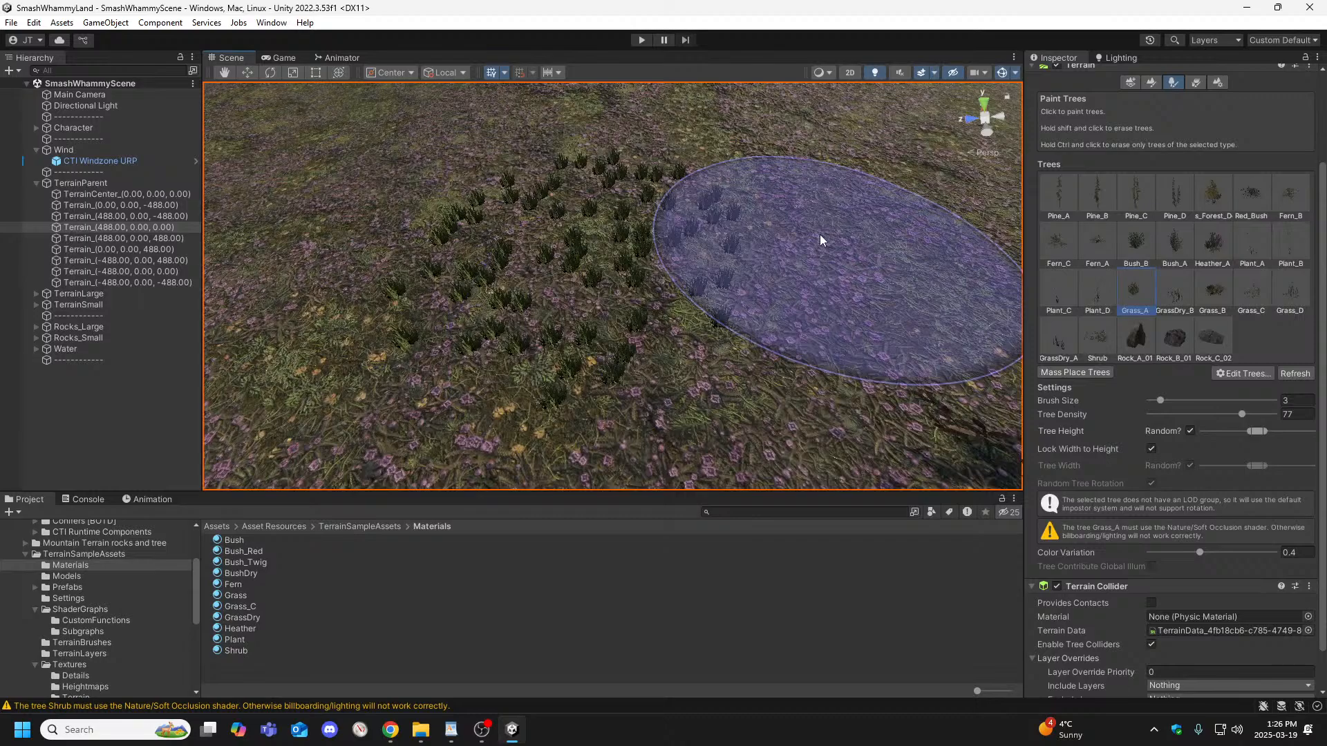
pyautogui.hotkey('ctrl', 'z')
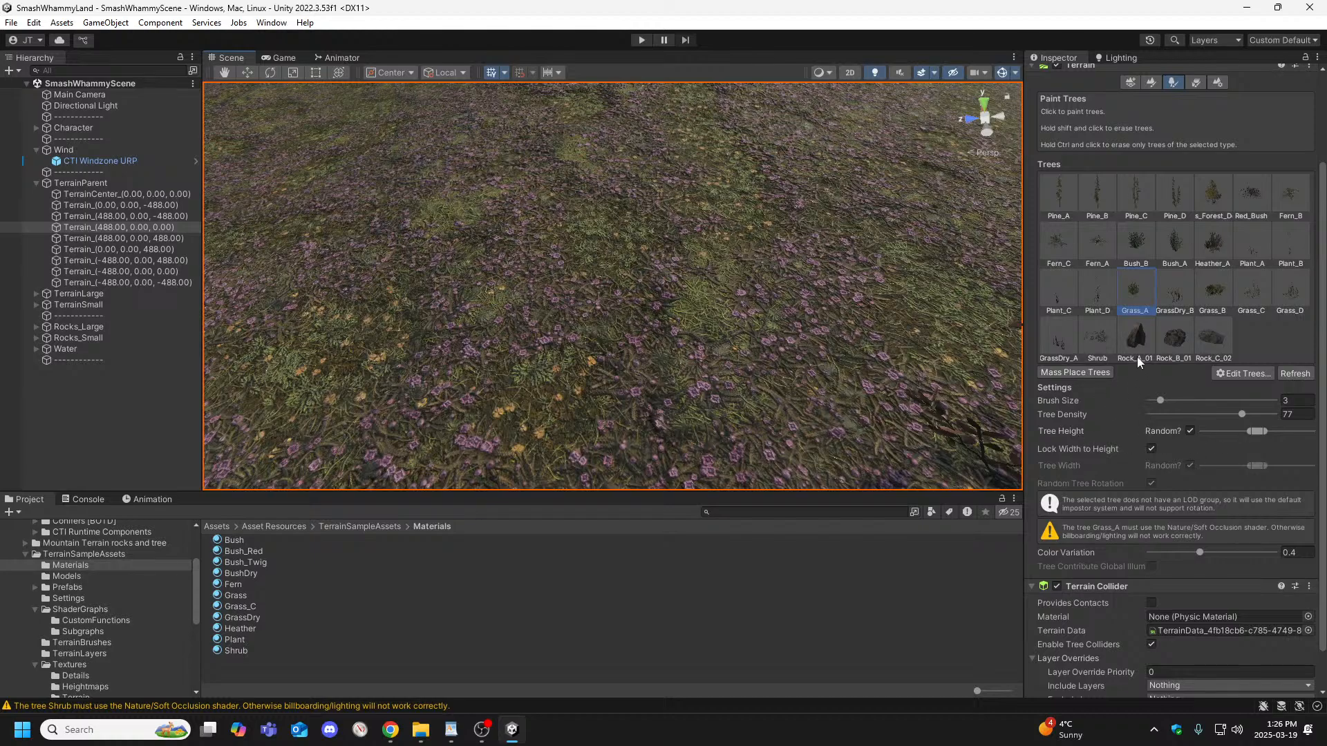
# Remove Rock_C_02, Rock_B_01 and Rock_A_01 from the tree list of Terrain_(488.00, 0.00, 0.00).
pyautogui.click(1221, 340)
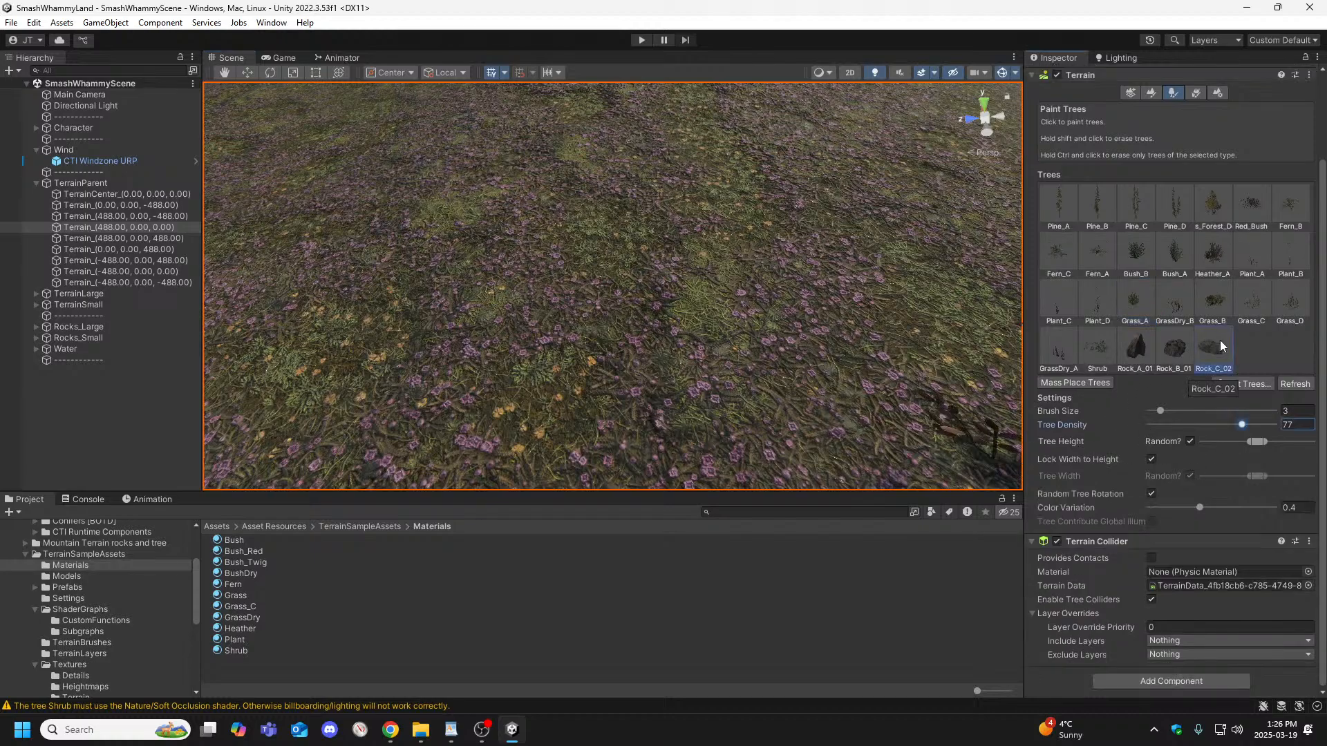
pyautogui.click(1255, 387)
pyautogui.click(1251, 413)
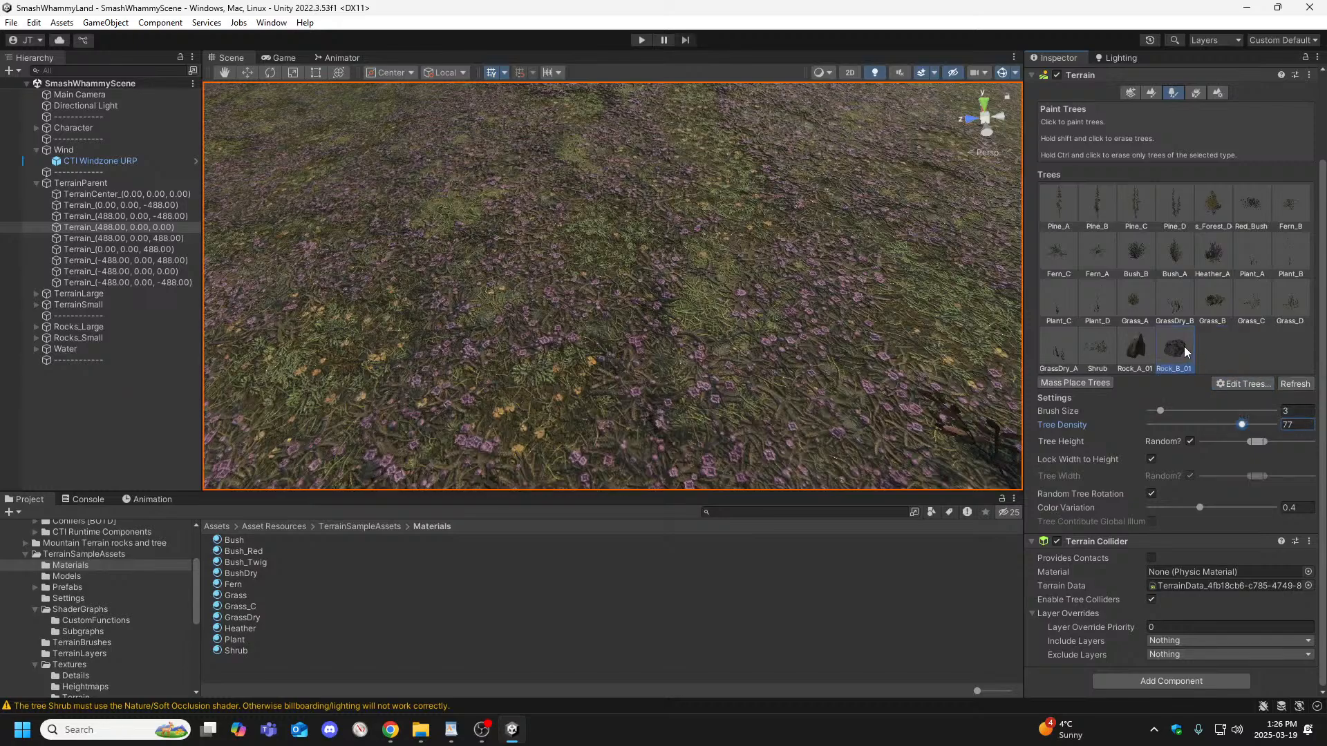
pyautogui.click(1240, 386)
pyautogui.click(1247, 416)
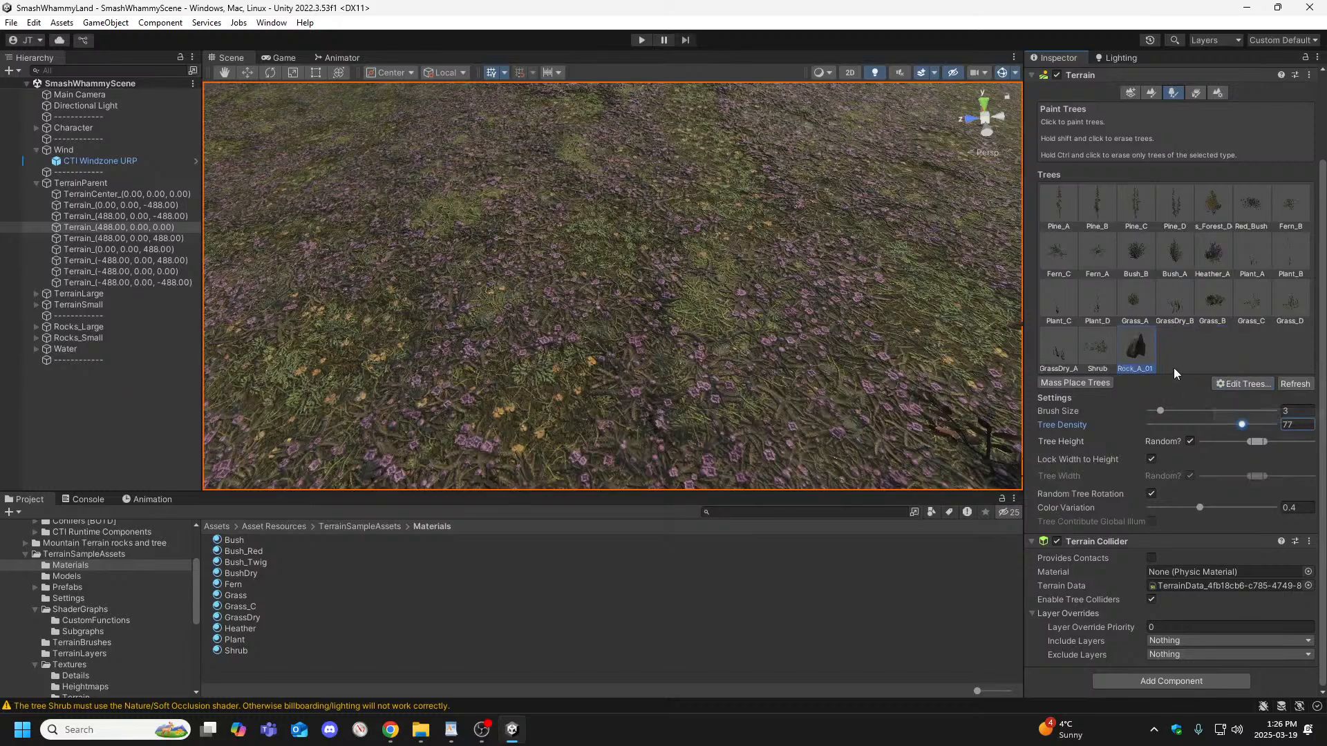
pyautogui.click(1229, 383)
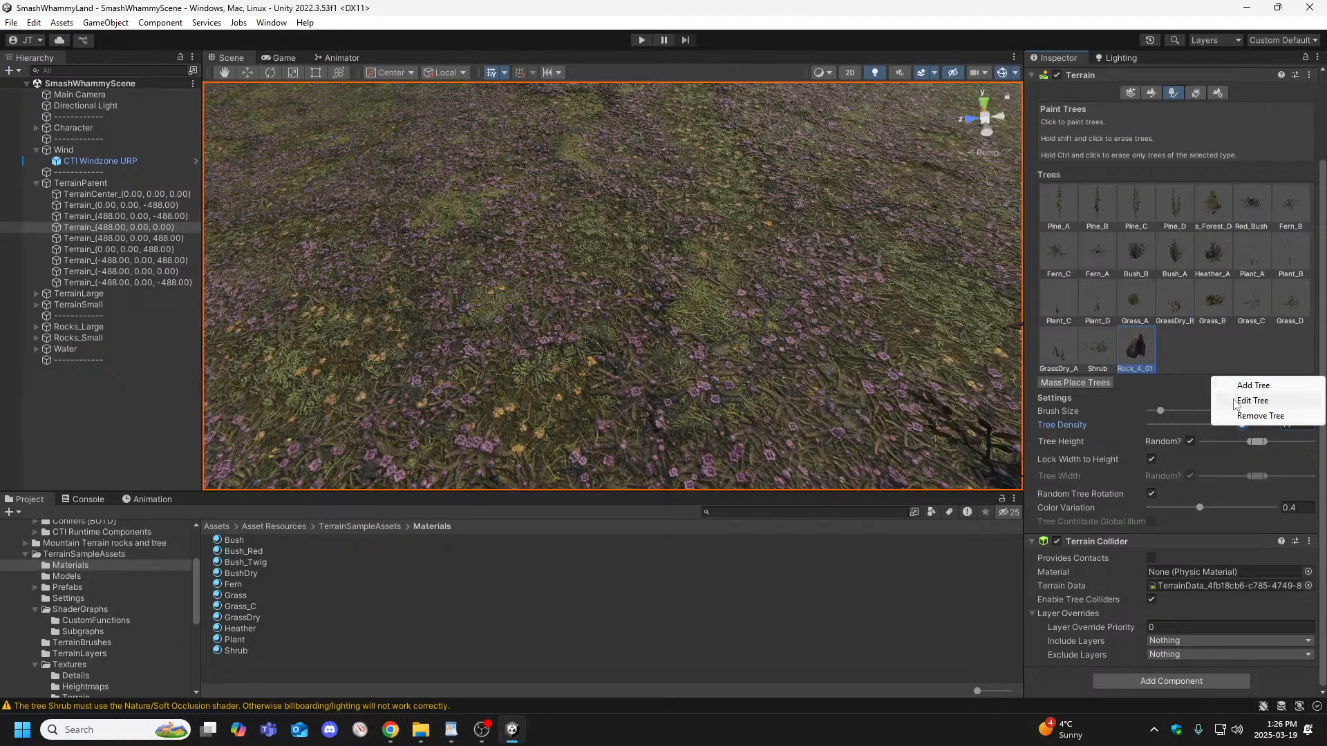
pyautogui.click(1181, 414)
# Look over the flowery slope, eroded banks, pine trees and rock formations across the terrain.
pyautogui.moveTo(725, 283); pyautogui.dragTo(714, 284, button='right')
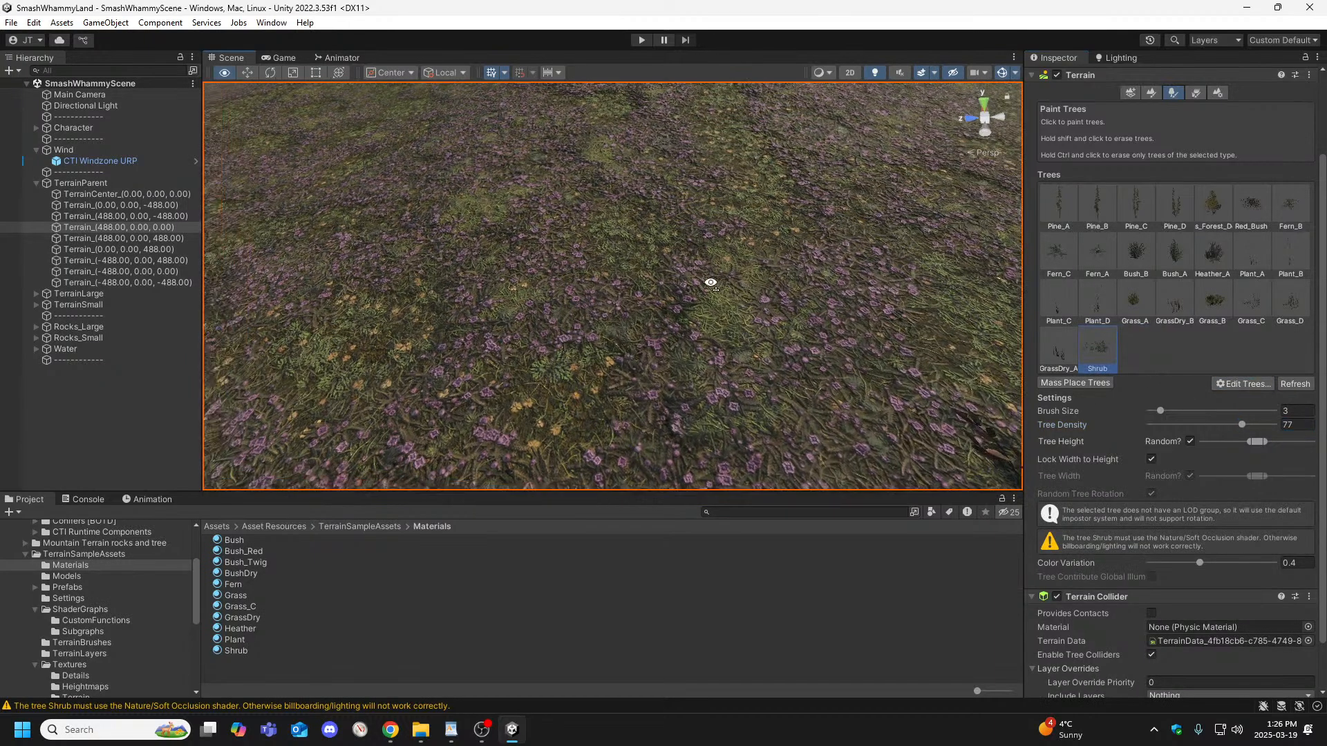
pyautogui.moveTo(173, 225); pyautogui.dragTo(288, 237, button='right')
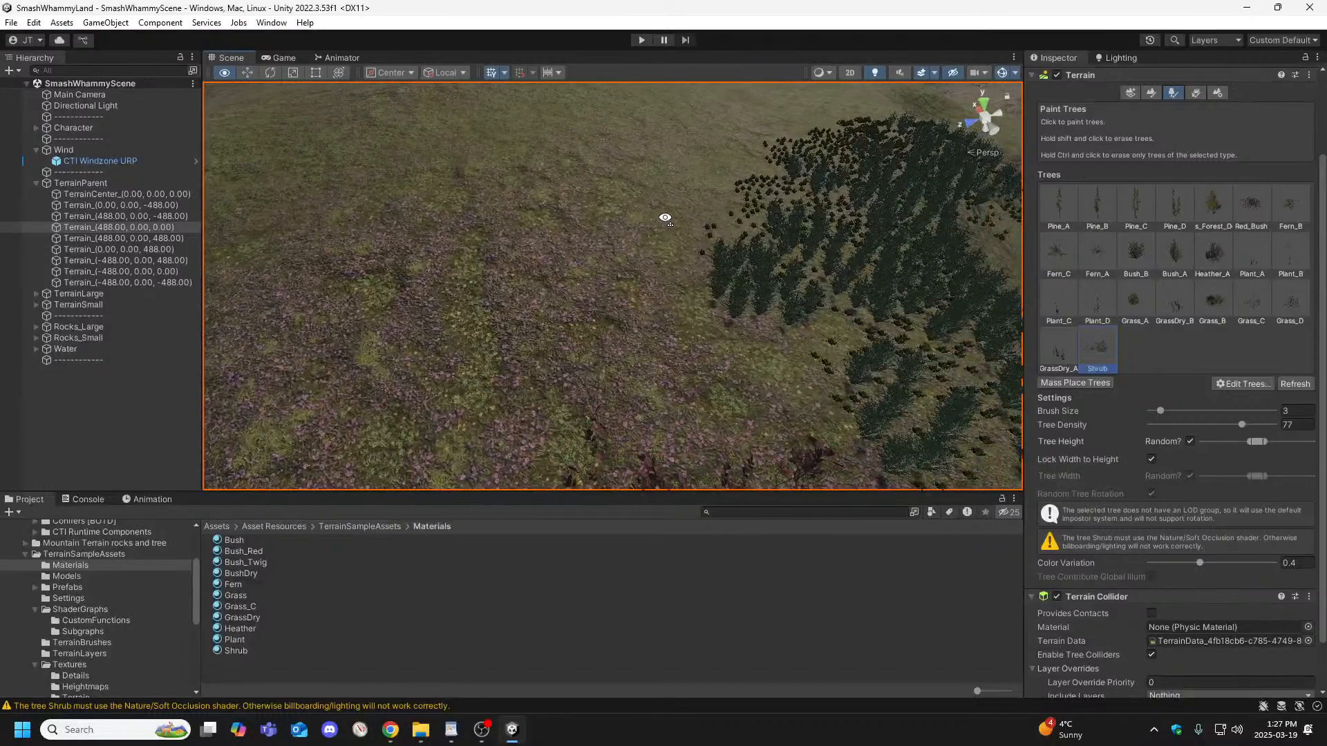
pyautogui.moveTo(370, 253); pyautogui.dragTo(1319, 168, button='right')
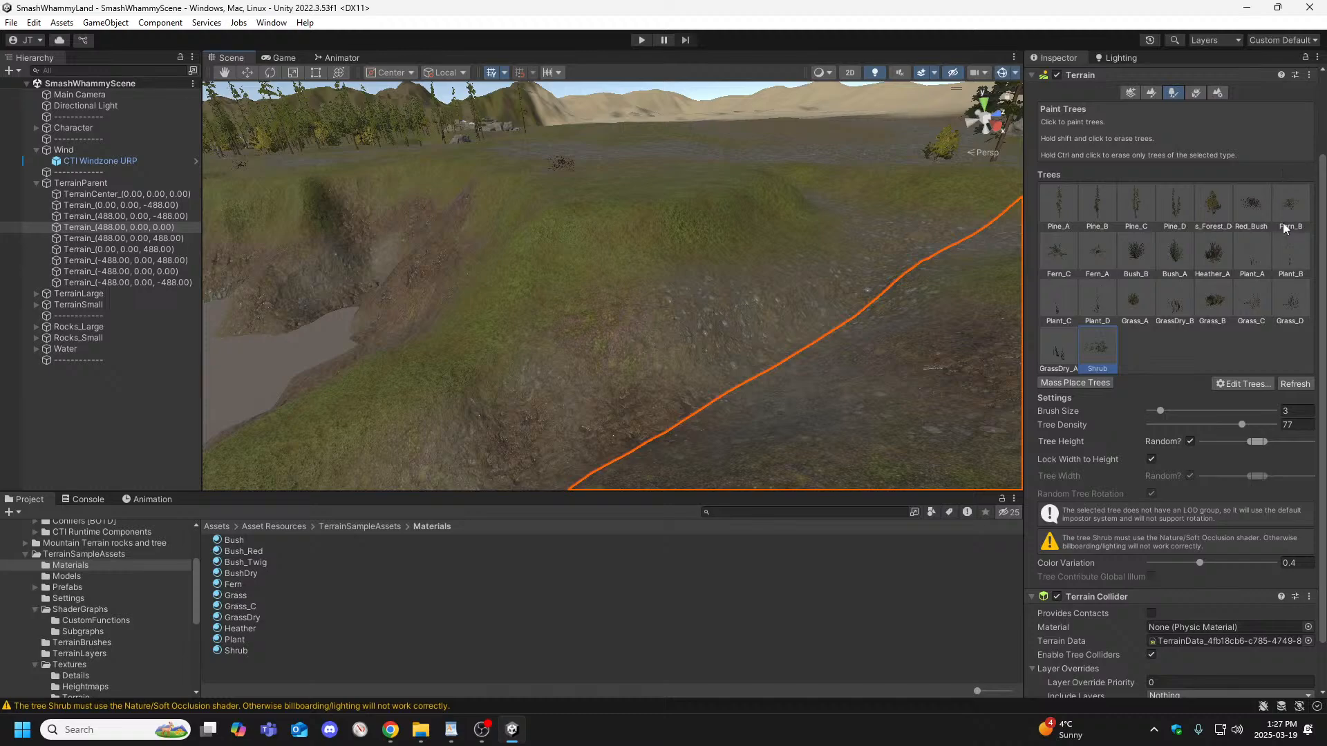
pyautogui.moveTo(740, 207)
pyautogui.mouseDown(button='right')
pyautogui.moveTo(583, 214)
pyautogui.moveTo(734, 246)
pyautogui.moveTo(699, 246)
pyautogui.mouseUp(button='right')
pyautogui.moveTo(777, 282); pyautogui.dragTo(871, 269, button='right')
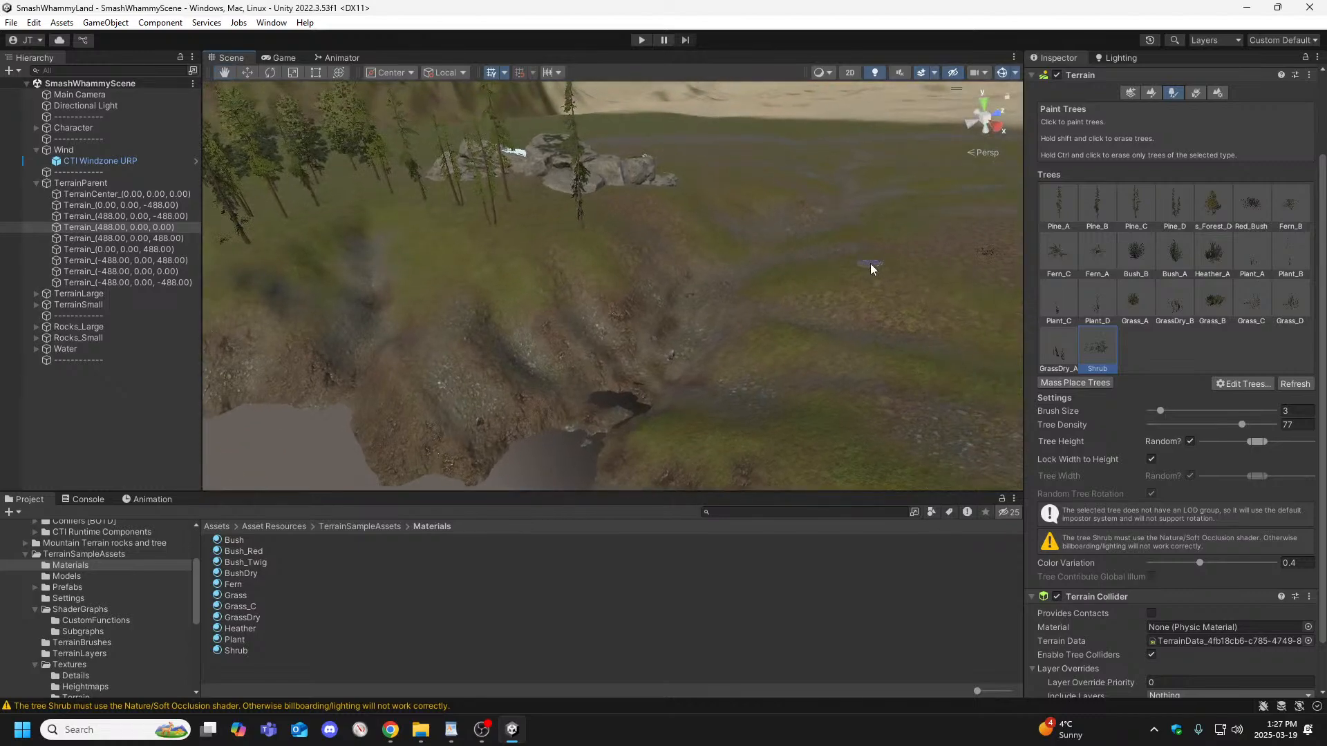
pyautogui.moveTo(732, 312); pyautogui.dragTo(290, 330, button='right')
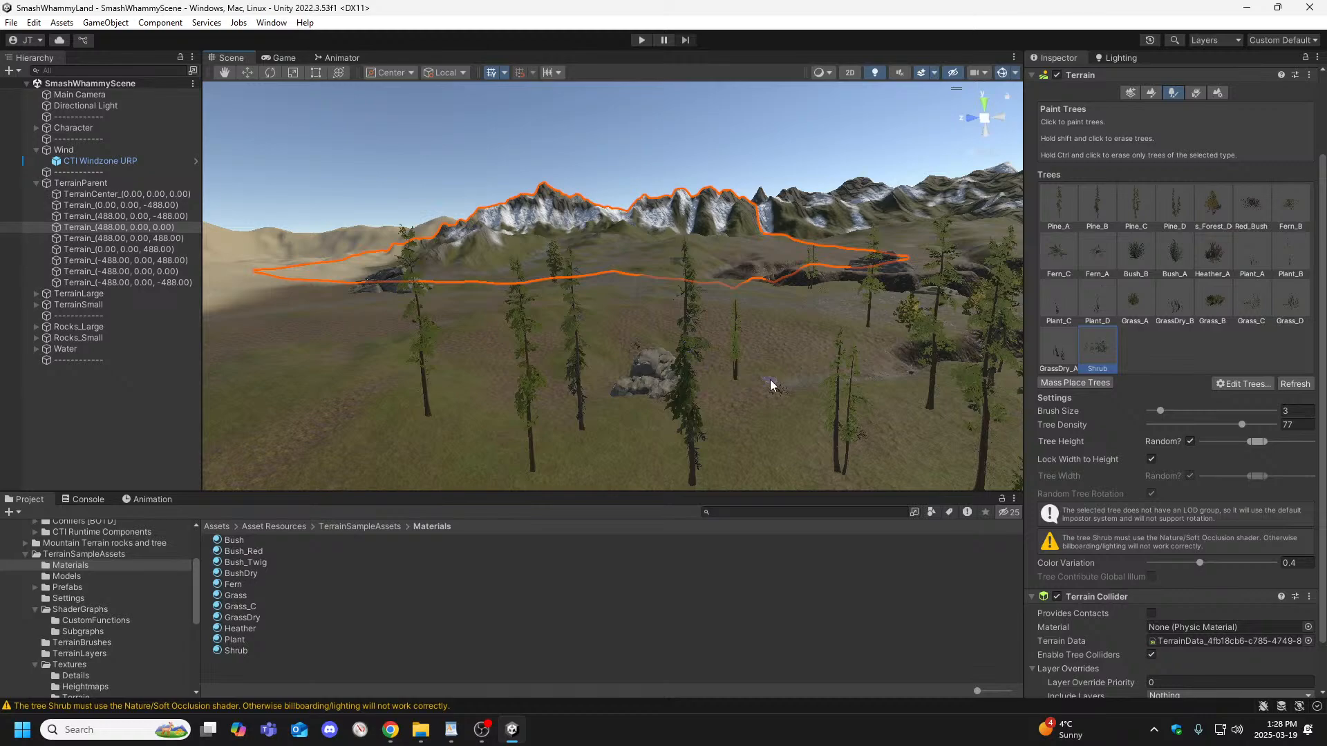
pyautogui.moveTo(830, 364); pyautogui.dragTo(924, 458, button='right')
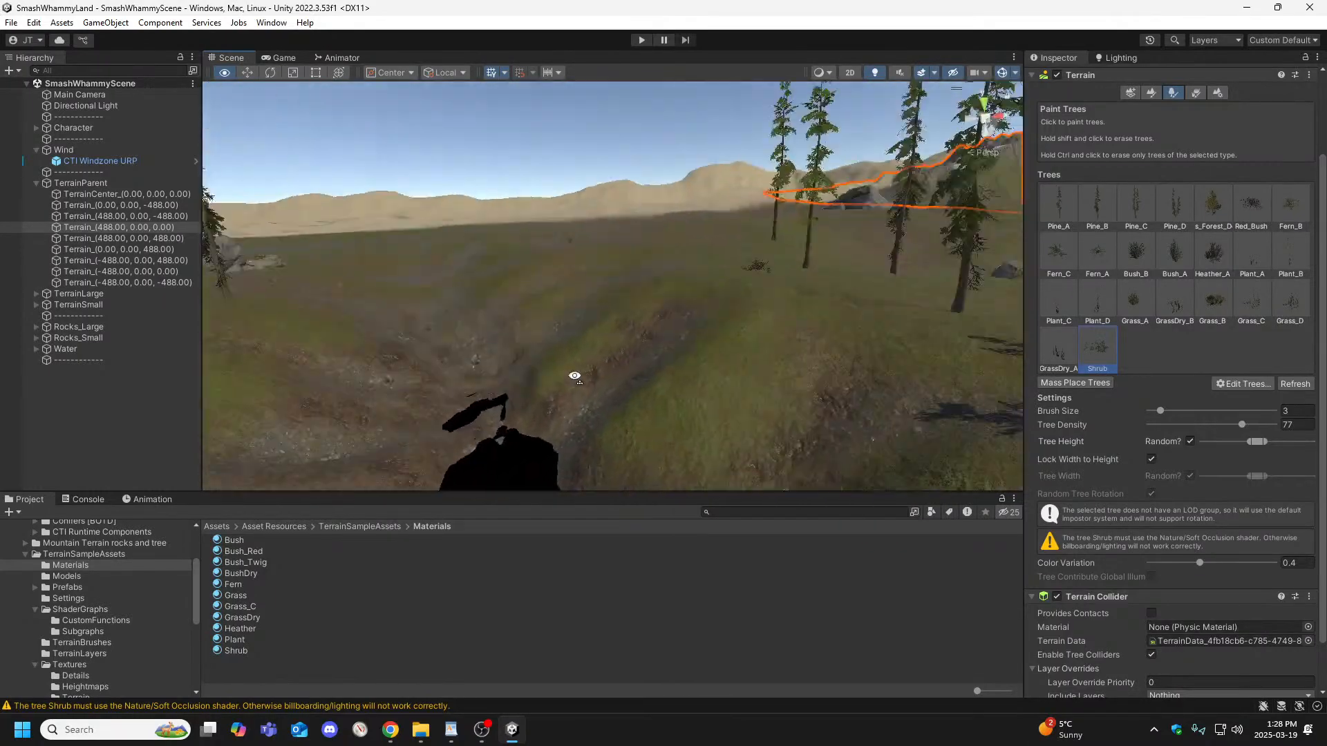
pyautogui.moveTo(800, 376); pyautogui.dragTo(859, 388, button='right')
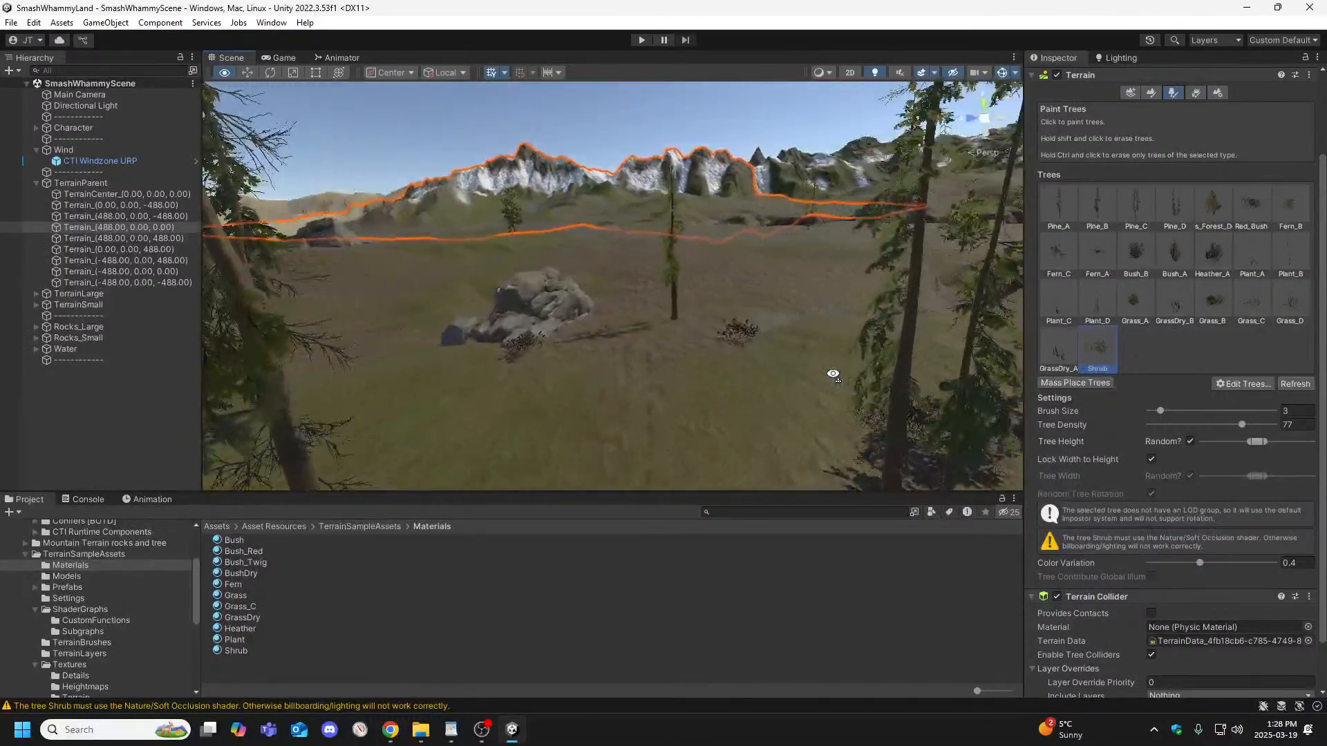
pyautogui.moveTo(832, 374); pyautogui.dragTo(1021, 399, button='right')
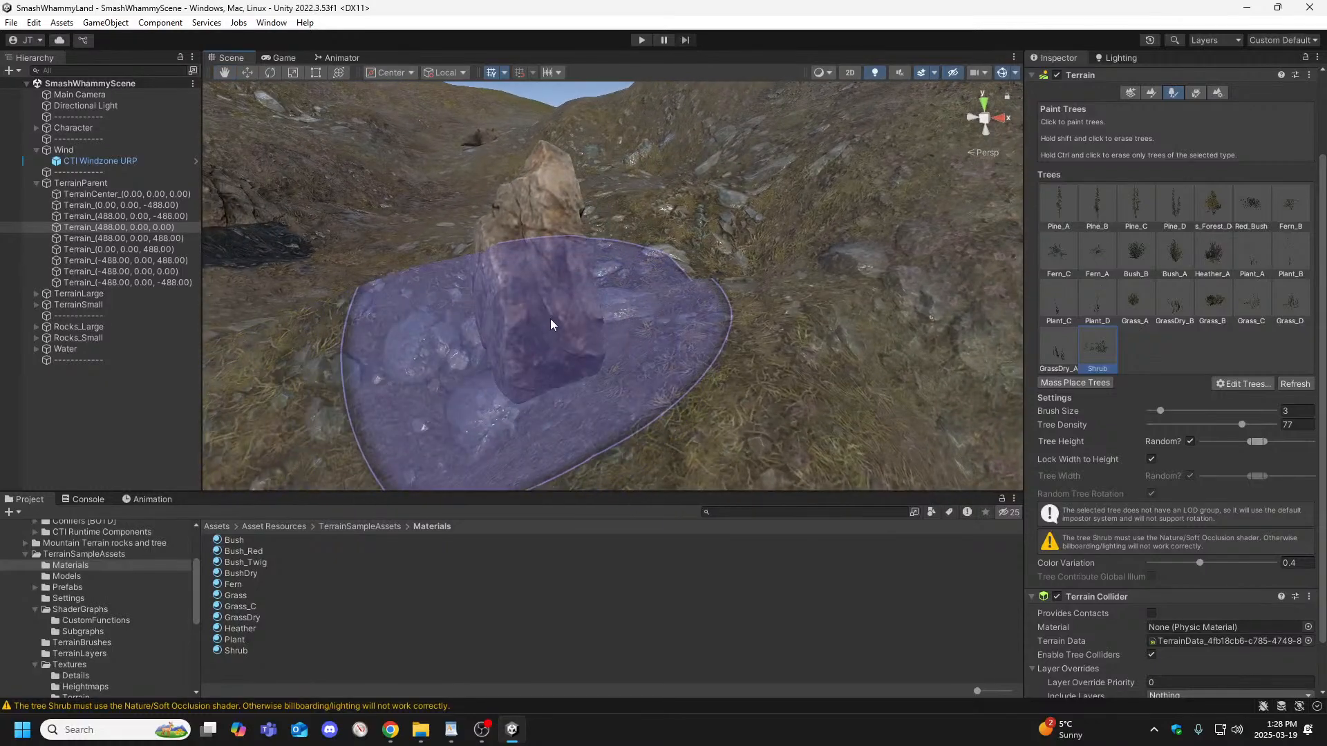
# Paint Shrub around the upright rock on TerrainCenter_(0.00, 0.00, 0.00) and undo the painting.
pyautogui.click(78, 129)
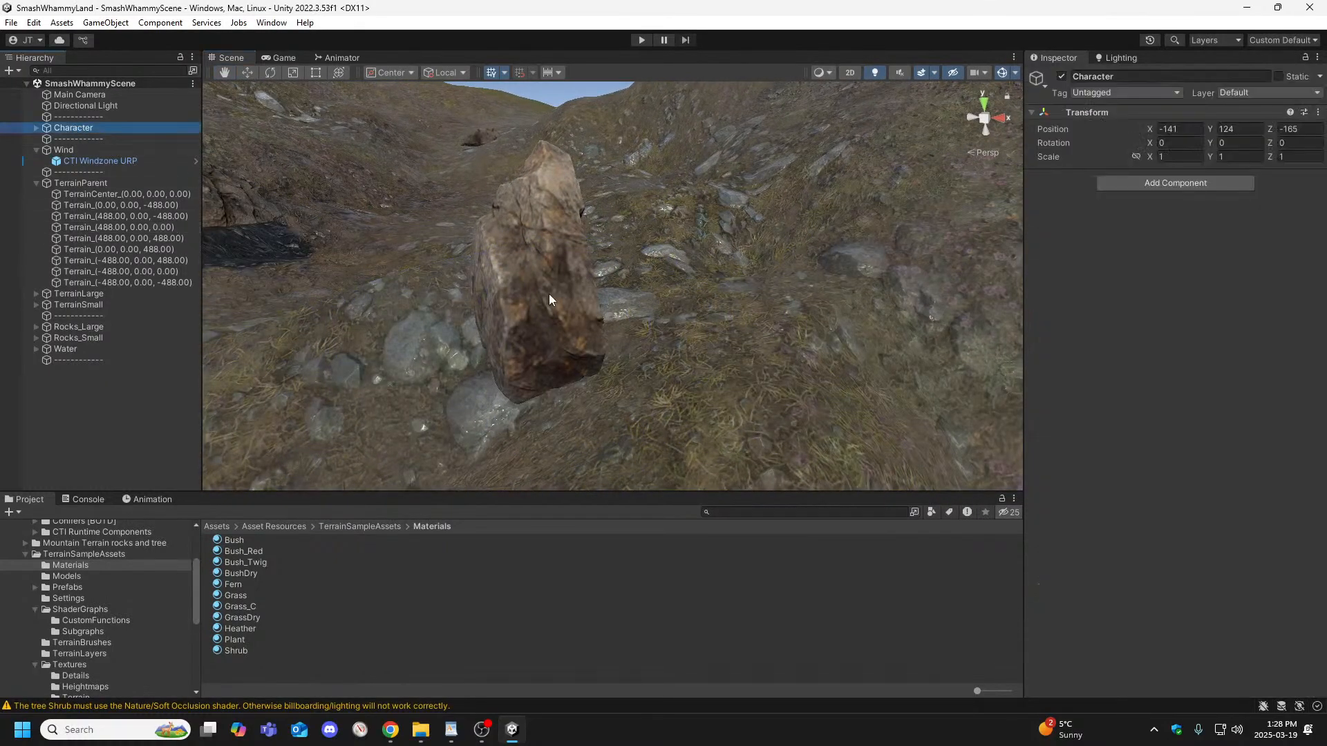
pyautogui.click(523, 331)
pyautogui.moveTo(656, 289); pyautogui.dragTo(647, 311)
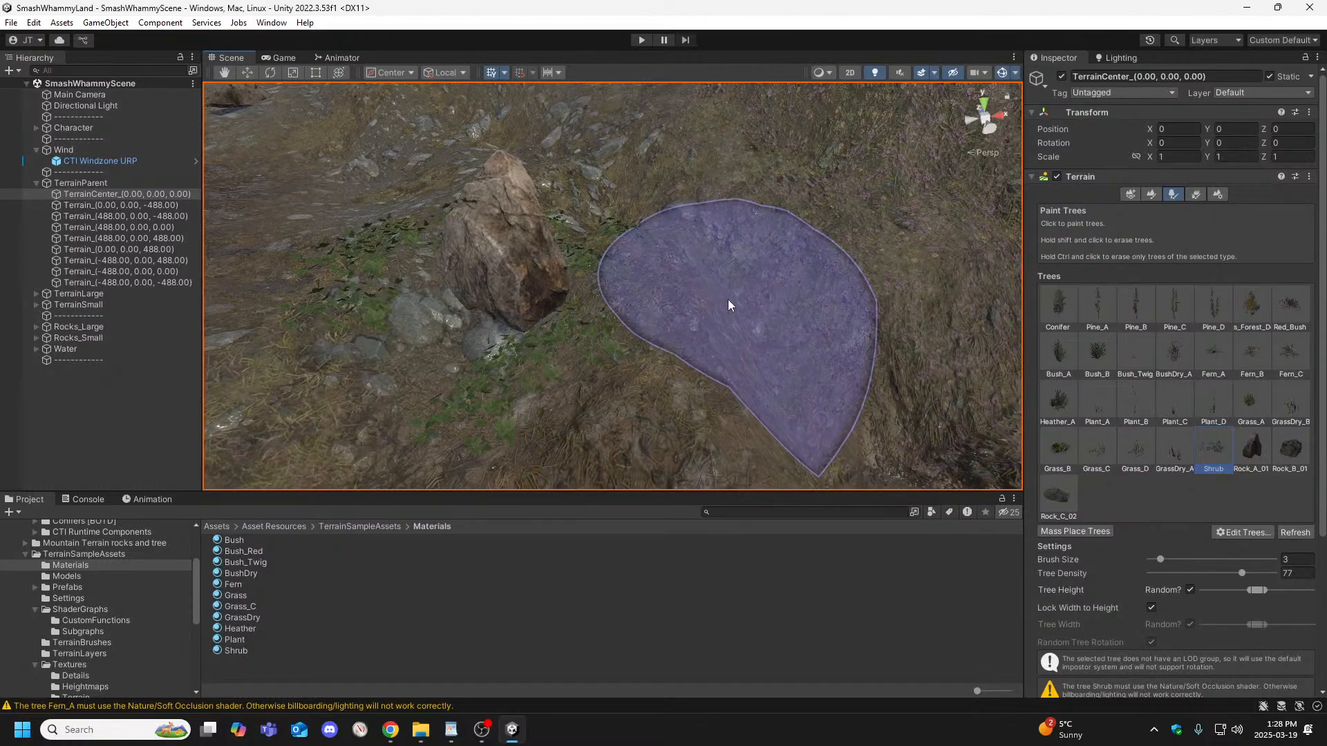
pyautogui.hotkey('ctrl', 'z')
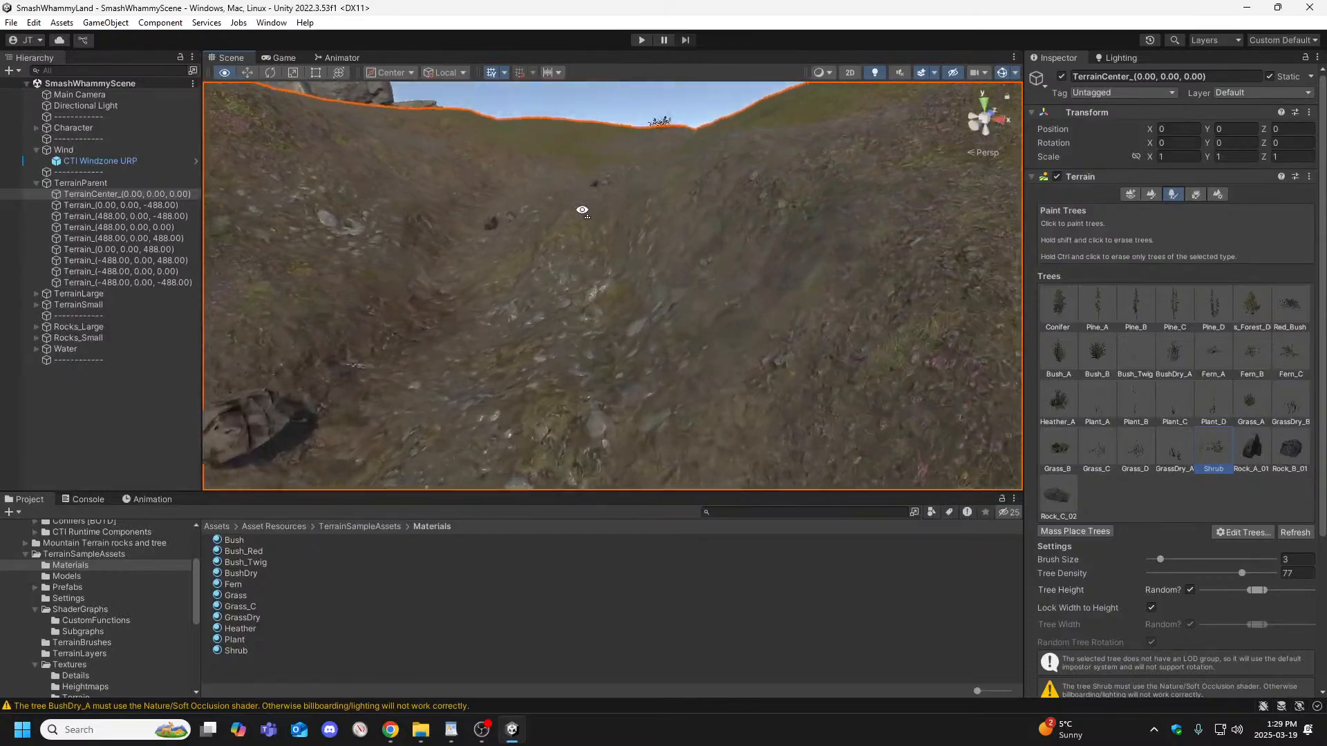
# Examine the ground textures and rocks in the gully and the cliffs along the river.
pyautogui.moveTo(585, 202); pyautogui.dragTo(201, 238, button='right')
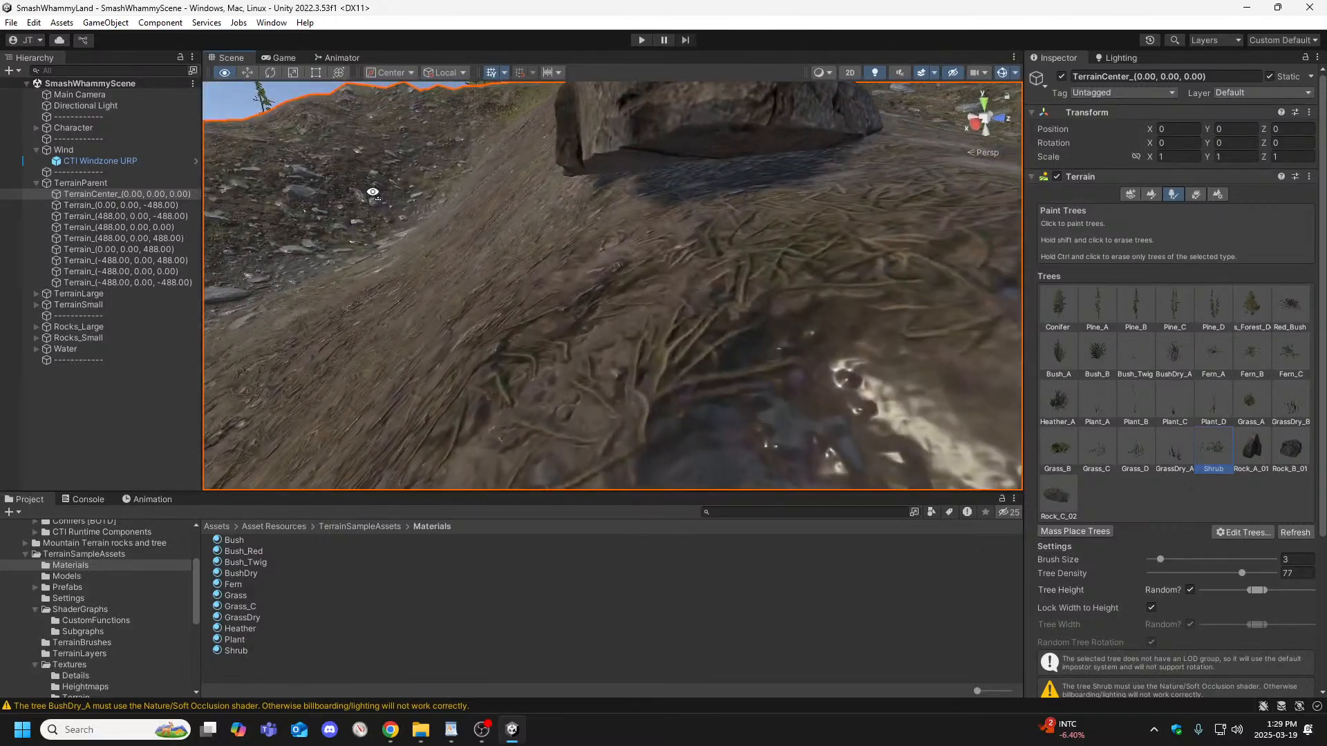
pyautogui.moveTo(213, 206); pyautogui.dragTo(338, 213, button='right')
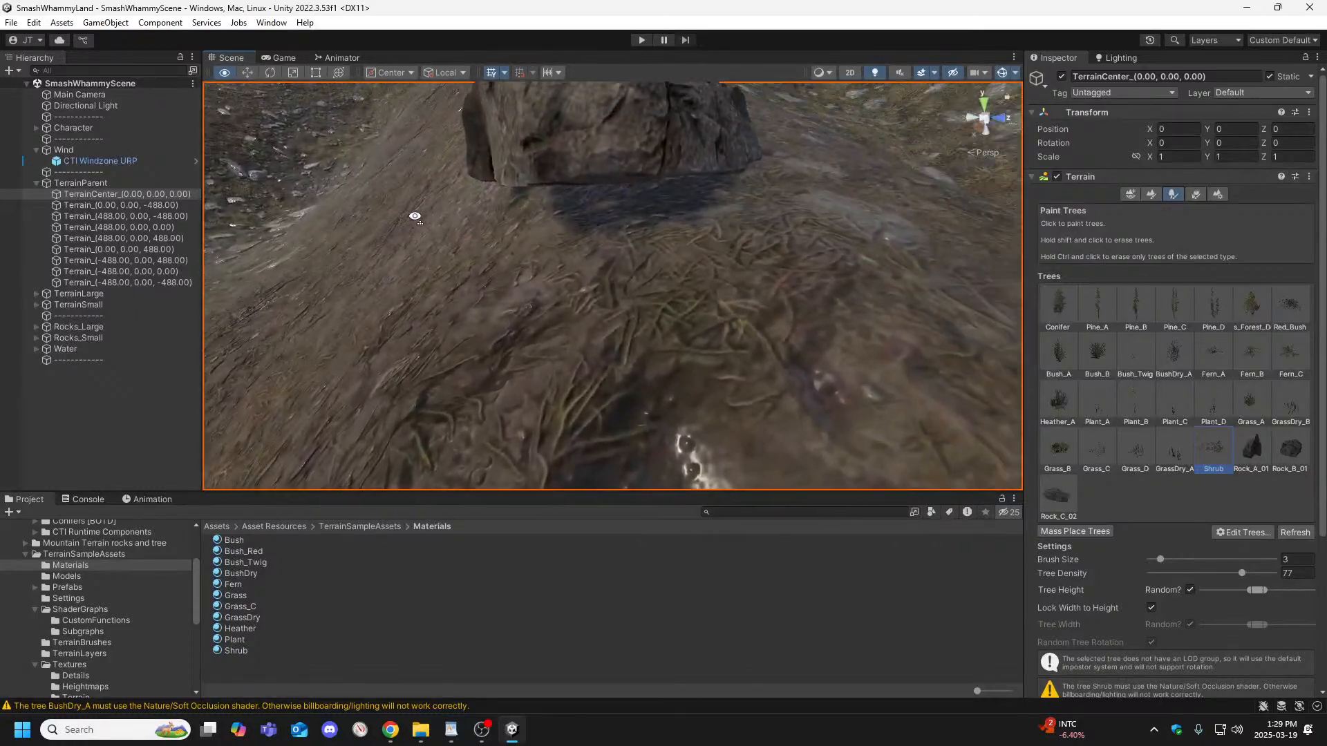
pyautogui.moveTo(260, 232); pyautogui.dragTo(235, 250, button='right')
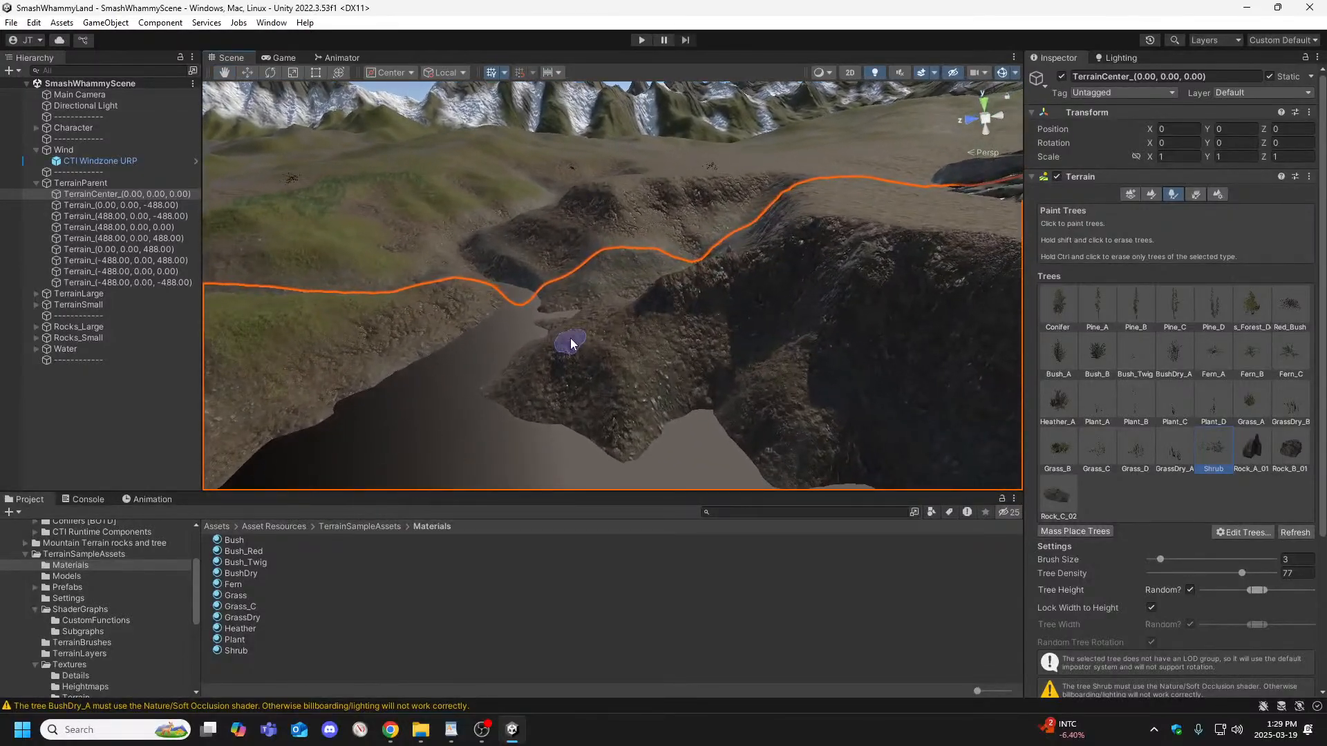
pyautogui.moveTo(723, 322); pyautogui.dragTo(1091, 352, button='right')
pyautogui.moveTo(1009, 342)
pyautogui.mouseDown(button='right')
pyautogui.moveTo(779, 391)
pyautogui.moveTo(839, 347)
pyautogui.mouseUp(button='right')
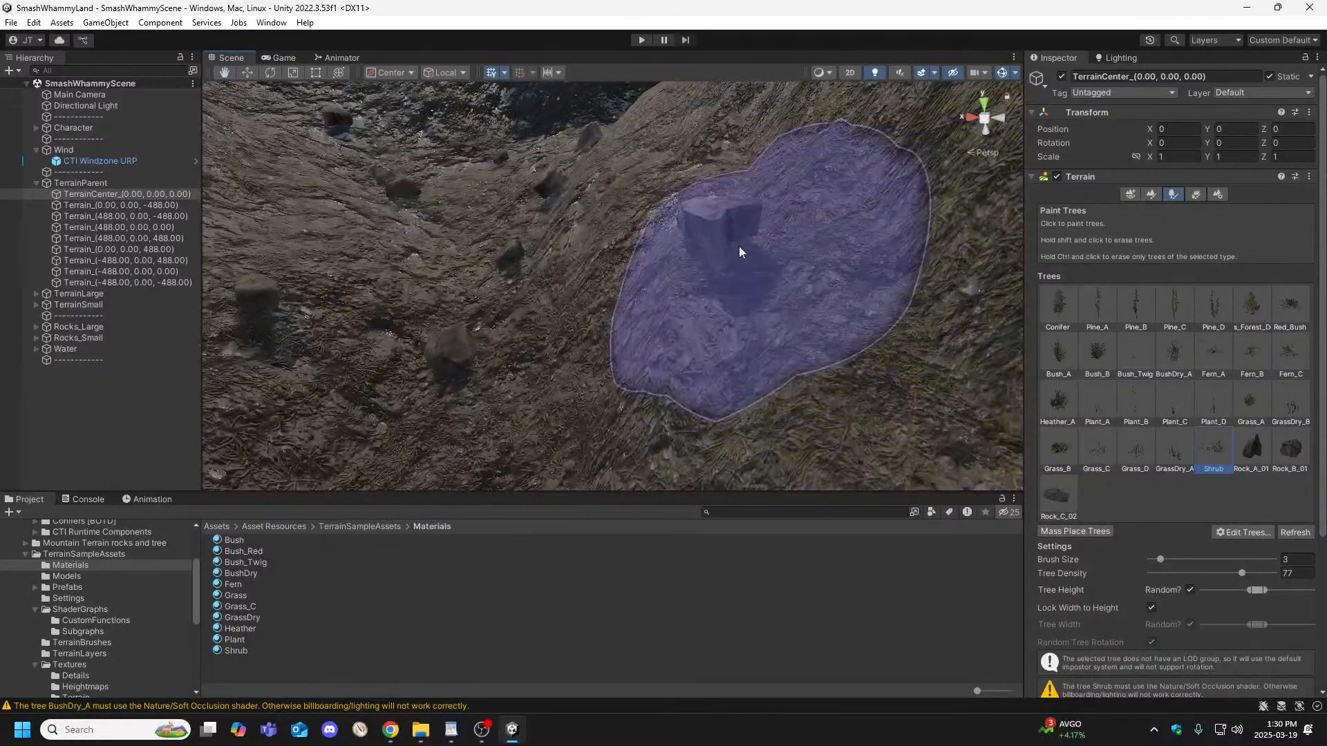
# Undo the Shrub painted over the small rock on the slope and select the Character object instead of the terrain.
pyautogui.click(722, 225)
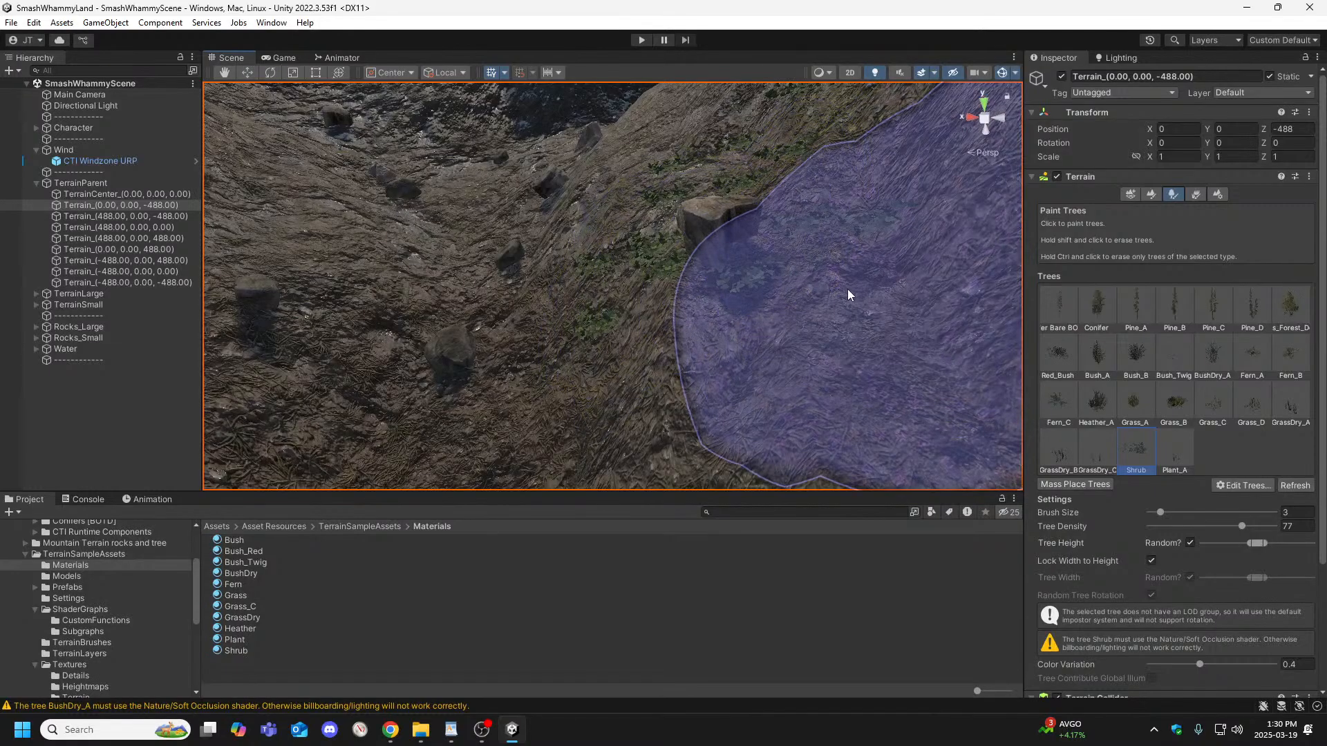
pyautogui.hotkey('ctrl', 'z')
pyautogui.doubleClick(90, 133)
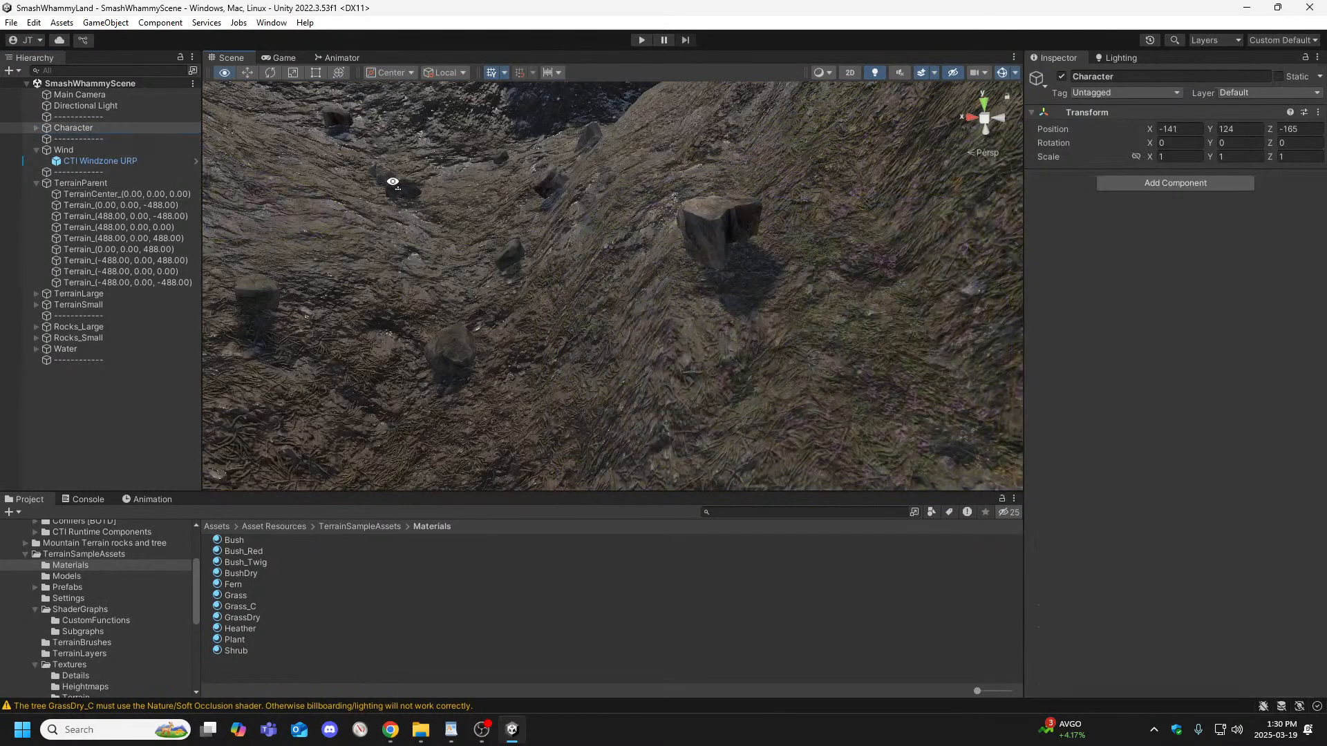
# Select the small rock Rock_A_01 (4) in the gully, rotate it and undo the rotation.
pyautogui.click(414, 233)
pyautogui.moveTo(429, 264)
pyautogui.mouseDown(button='right')
pyautogui.moveTo(549, 224)
pyautogui.moveTo(626, 240)
pyautogui.mouseUp(button='right')
pyautogui.press('w')
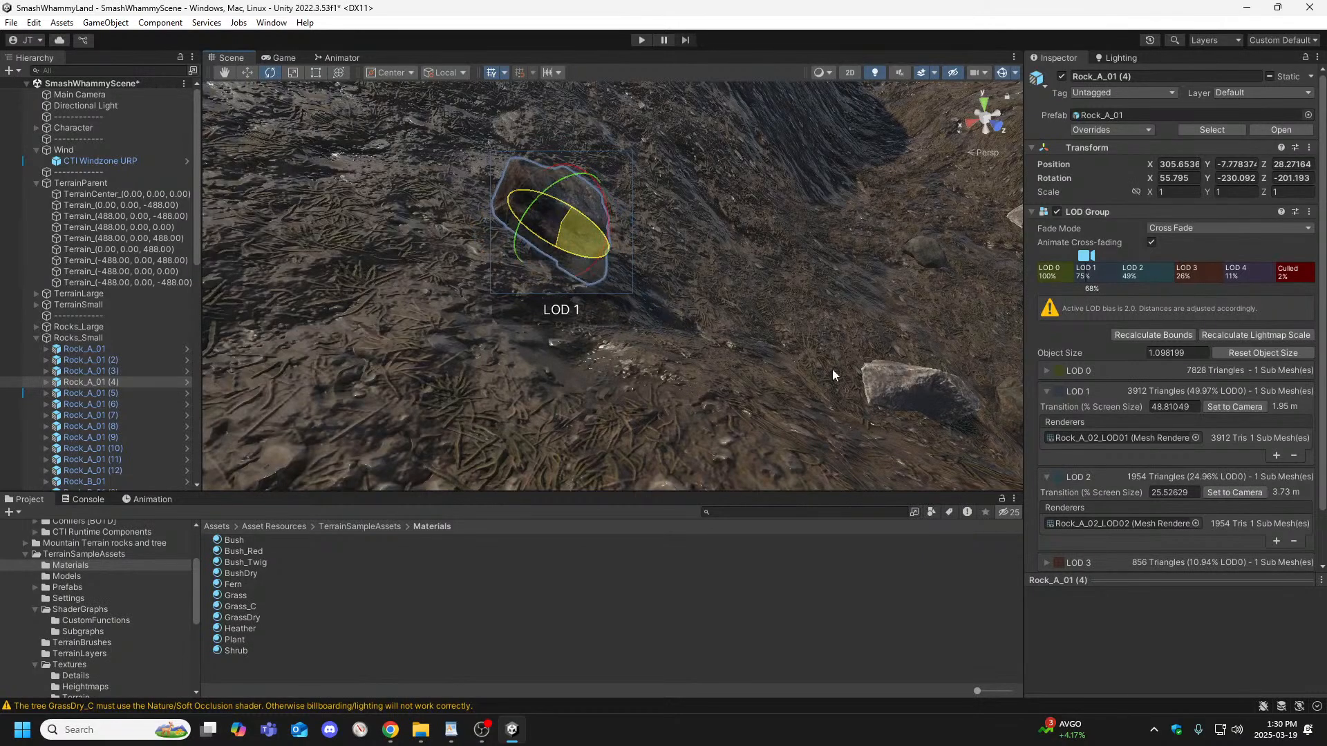
pyautogui.hotkey('ctrl', 'z')
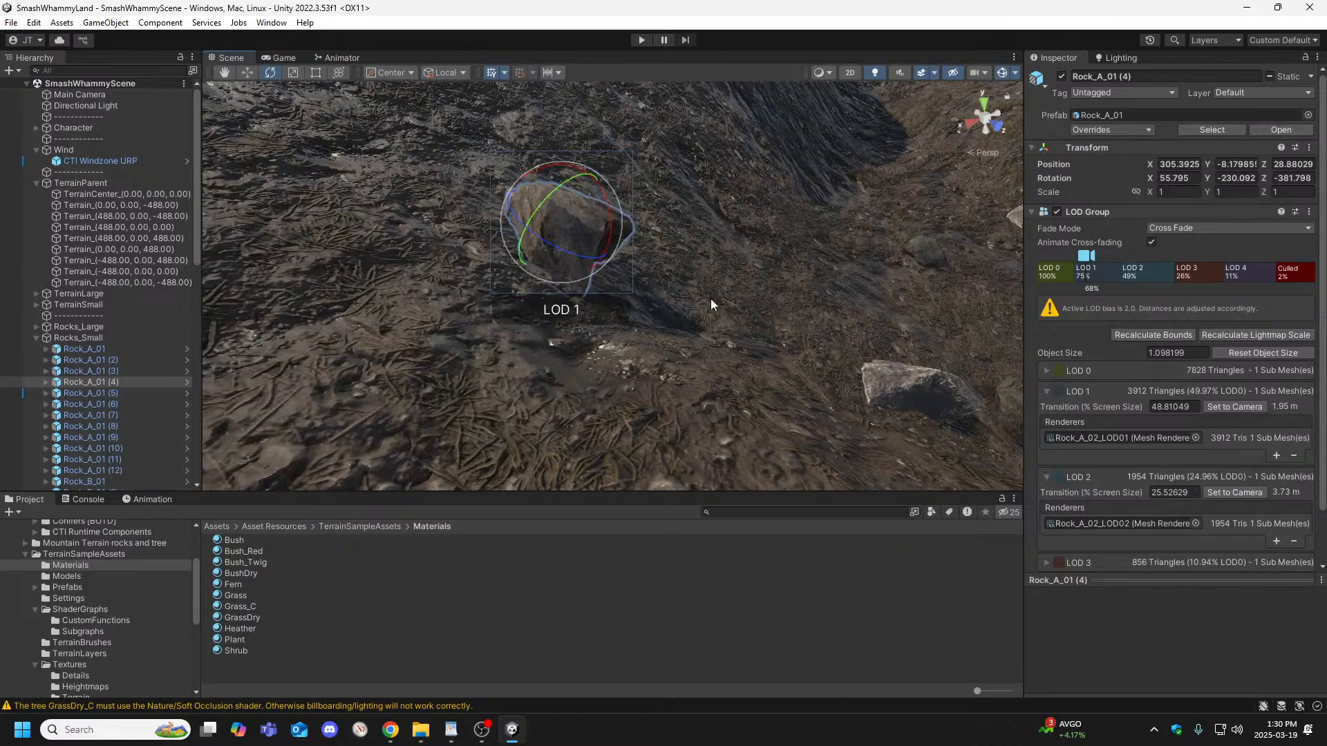
# Select Terrain_(0.00, 0.00, -488.00) and examine how grass, flower textures and scattered plants blend across the hills.
pyautogui.moveTo(741, 289); pyautogui.dragTo(675, 273, button='right')
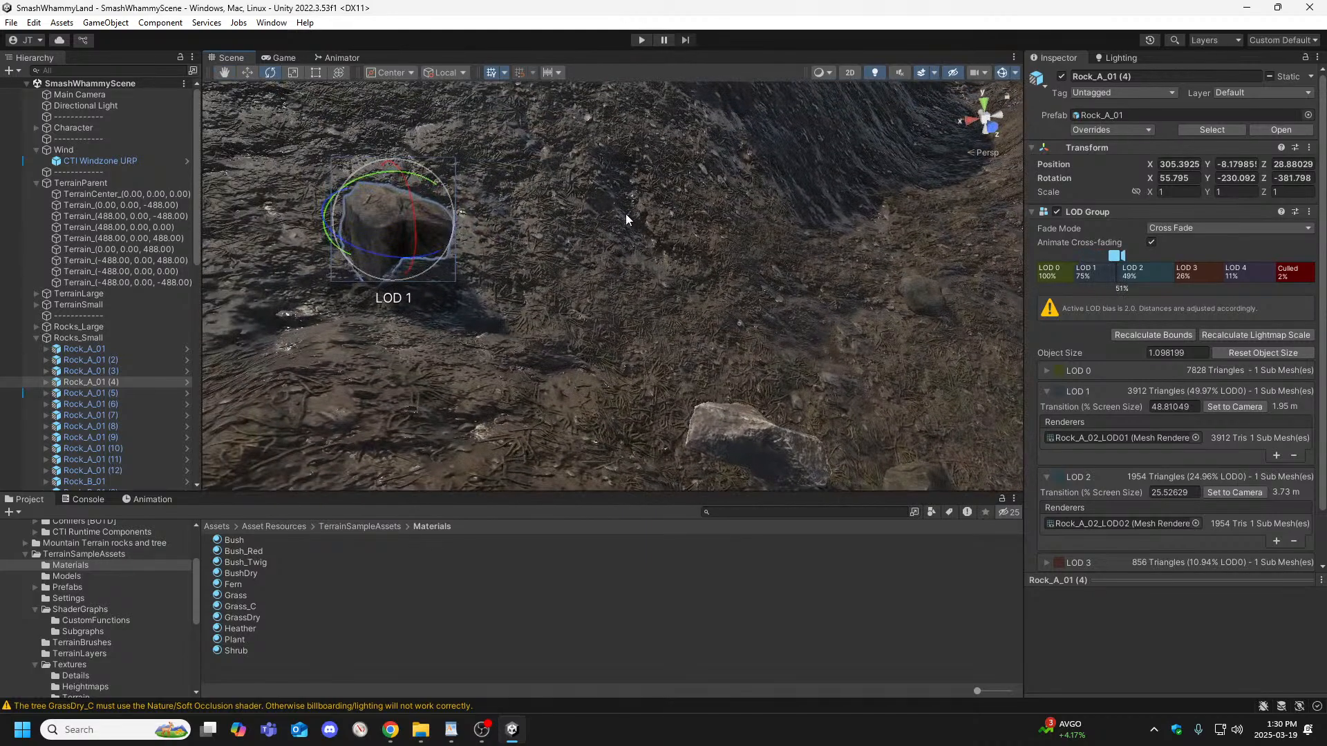
pyautogui.click(503, 384)
pyautogui.moveTo(614, 359); pyautogui.dragTo(760, 372, button='right')
pyautogui.moveTo(463, 353); pyautogui.dragTo(465, 358, button='right')
pyautogui.moveTo(653, 375); pyautogui.dragTo(1026, 316, button='right')
pyautogui.moveTo(1131, 319); pyautogui.dragTo(1291, 359, button='right')
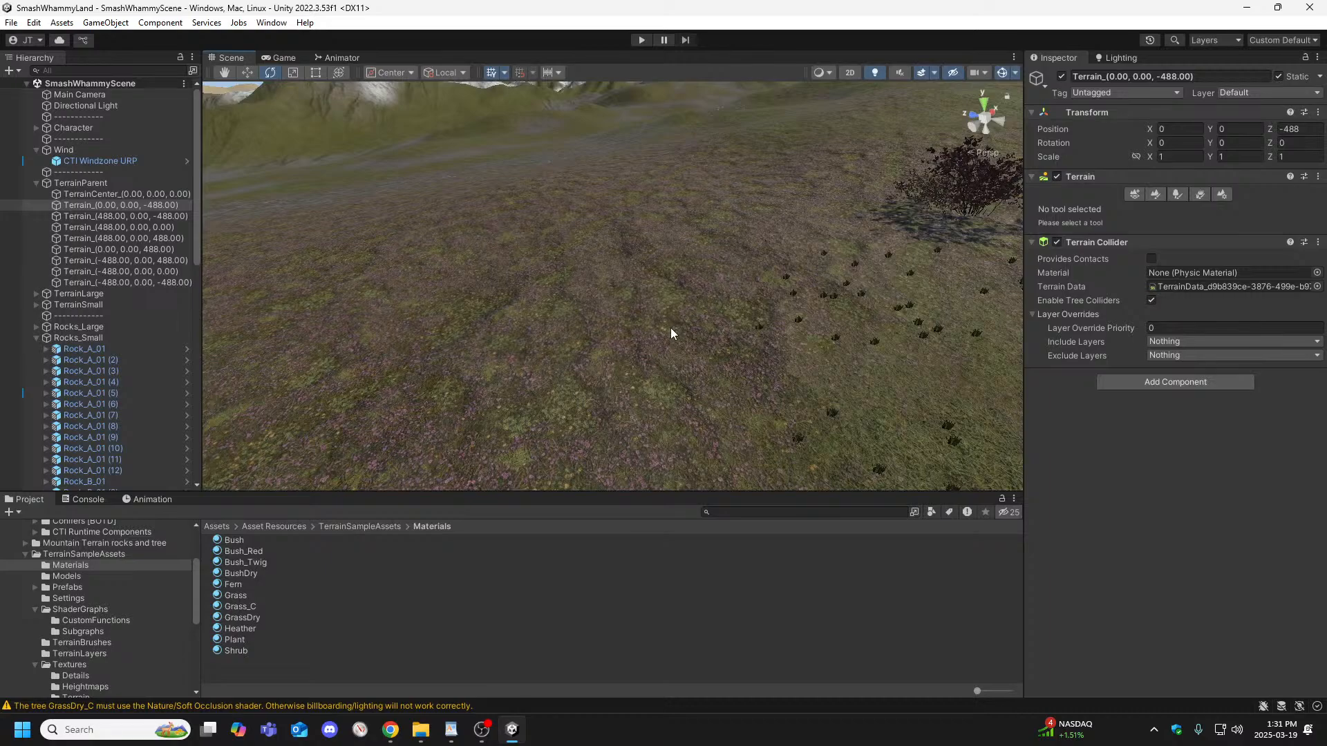
pyautogui.moveTo(670, 327); pyautogui.dragTo(494, 347, button='right')
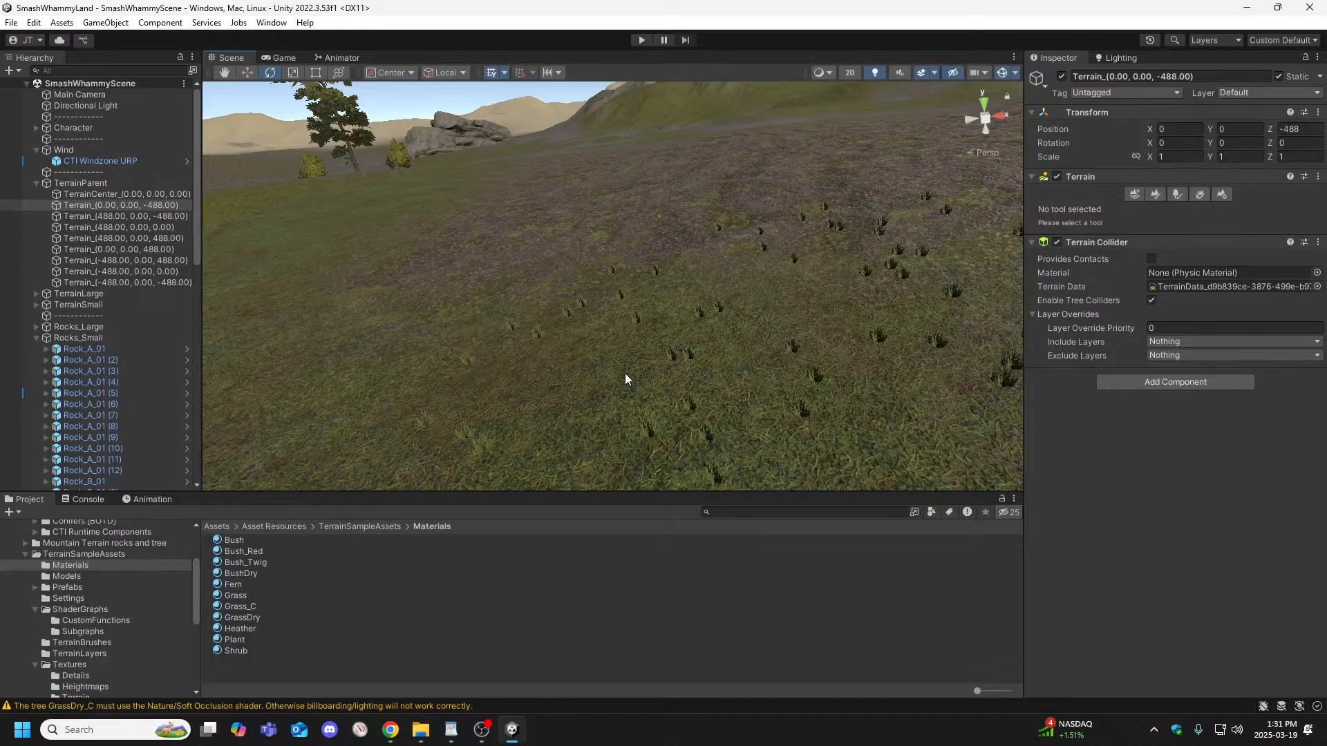
pyautogui.moveTo(722, 384); pyautogui.dragTo(875, 353, button='right')
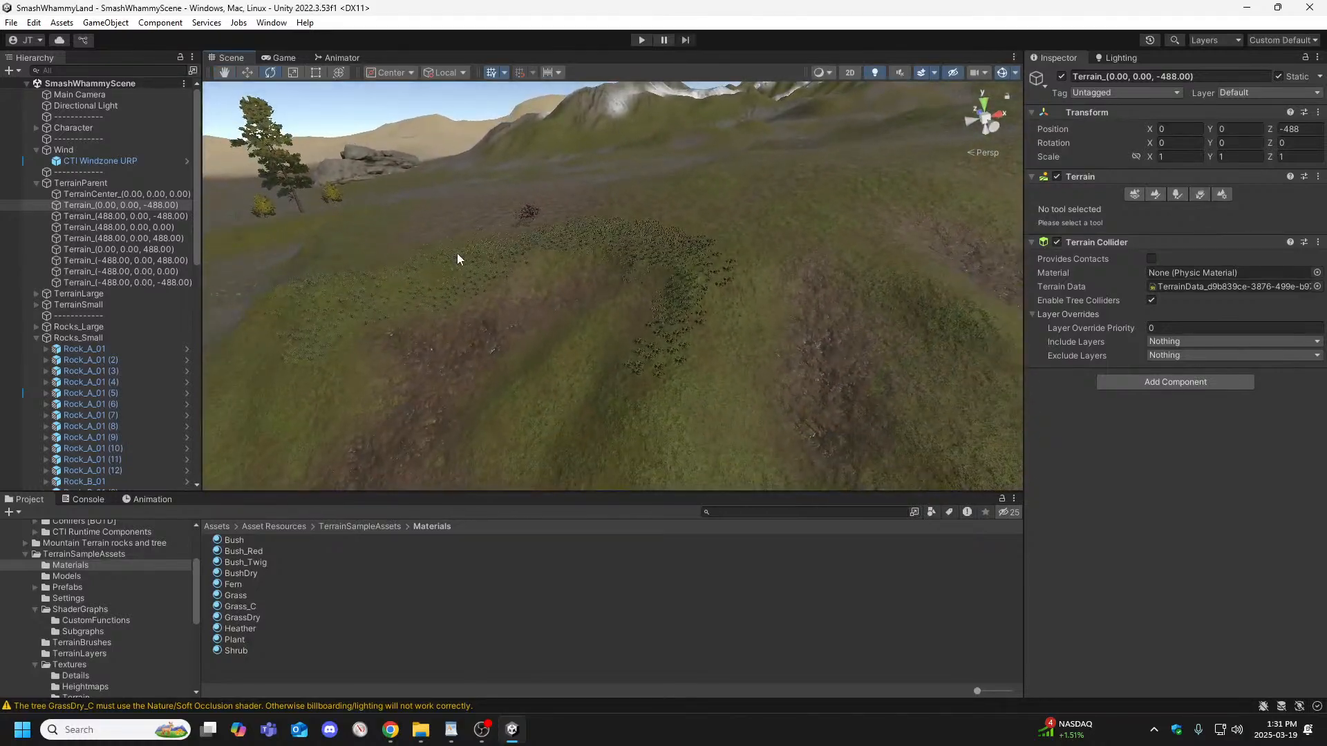
pyautogui.moveTo(648, 397); pyautogui.dragTo(638, 337, button='right')
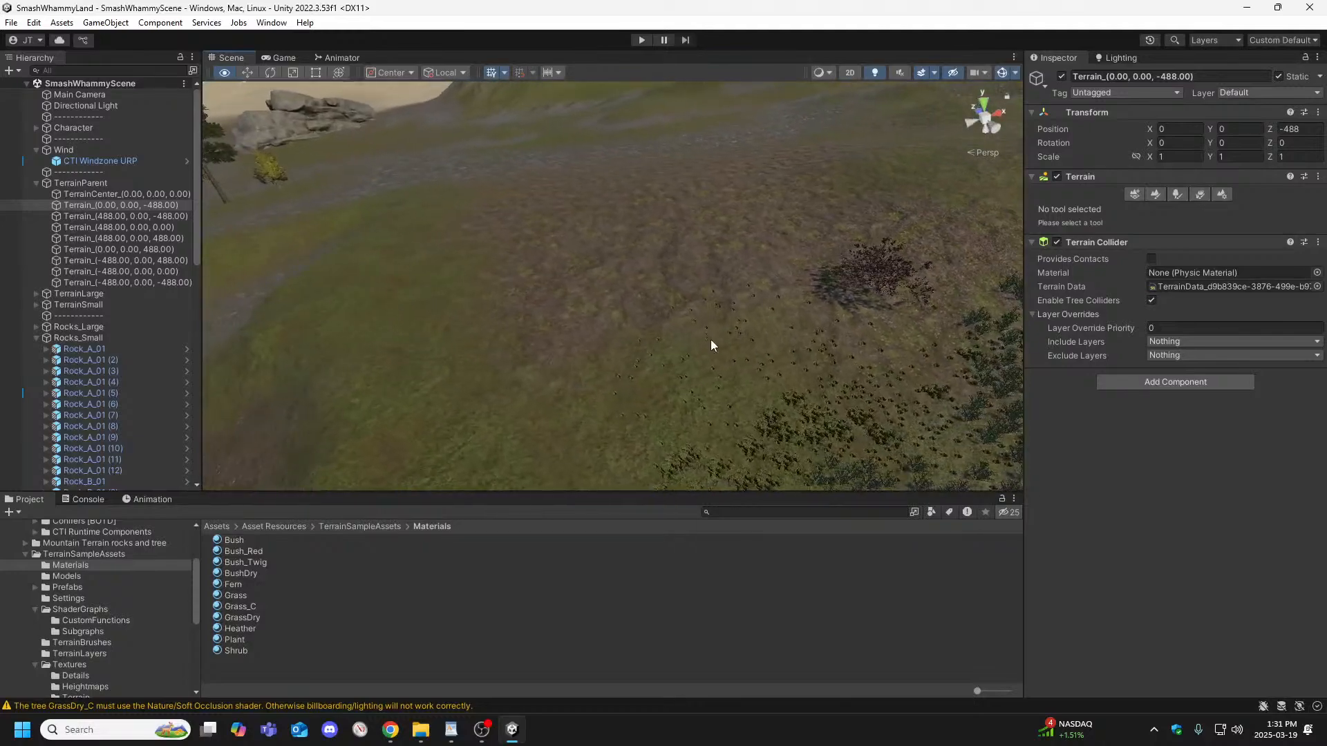
pyautogui.moveTo(695, 386); pyautogui.dragTo(483, 290, button='right')
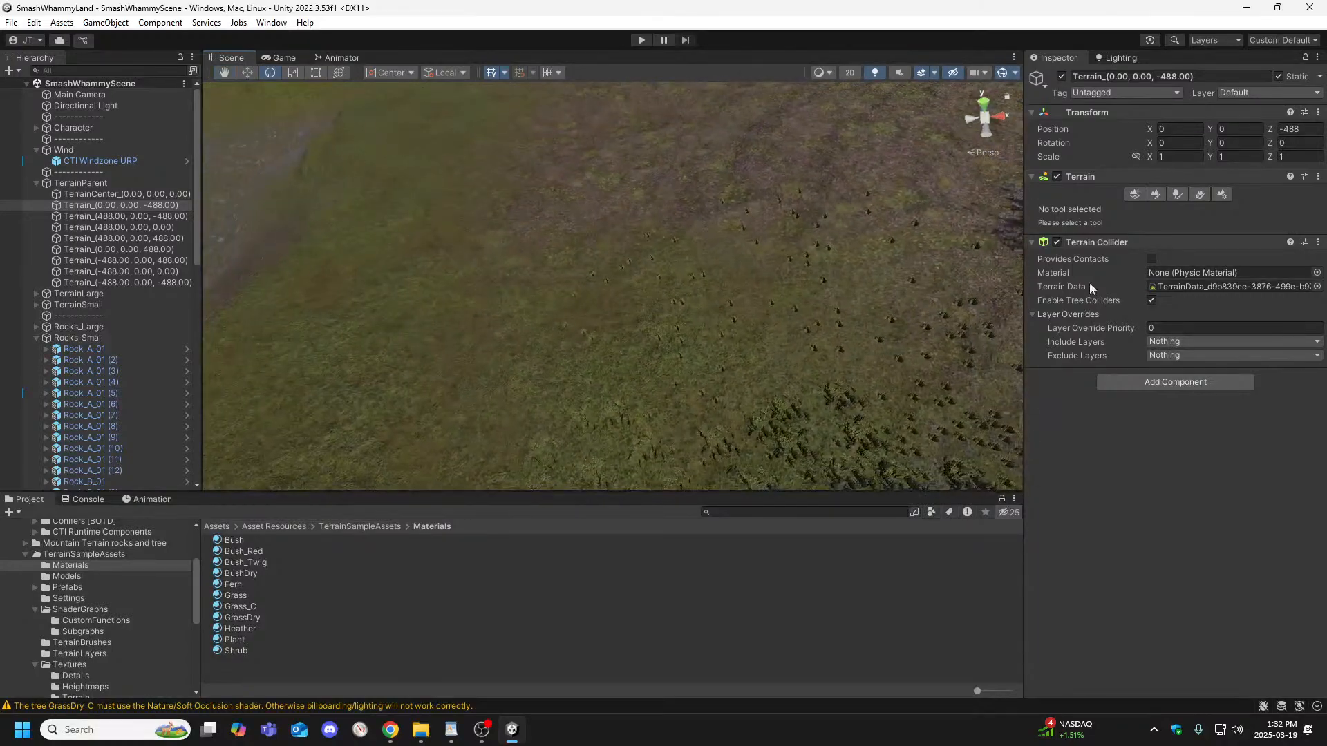
# Browse the prefabs available for a new tree on Terrain_(0.00, 0.00, -488.00), choose Bush_Twig and close the dialog without adding it.
pyautogui.click(1175, 196)
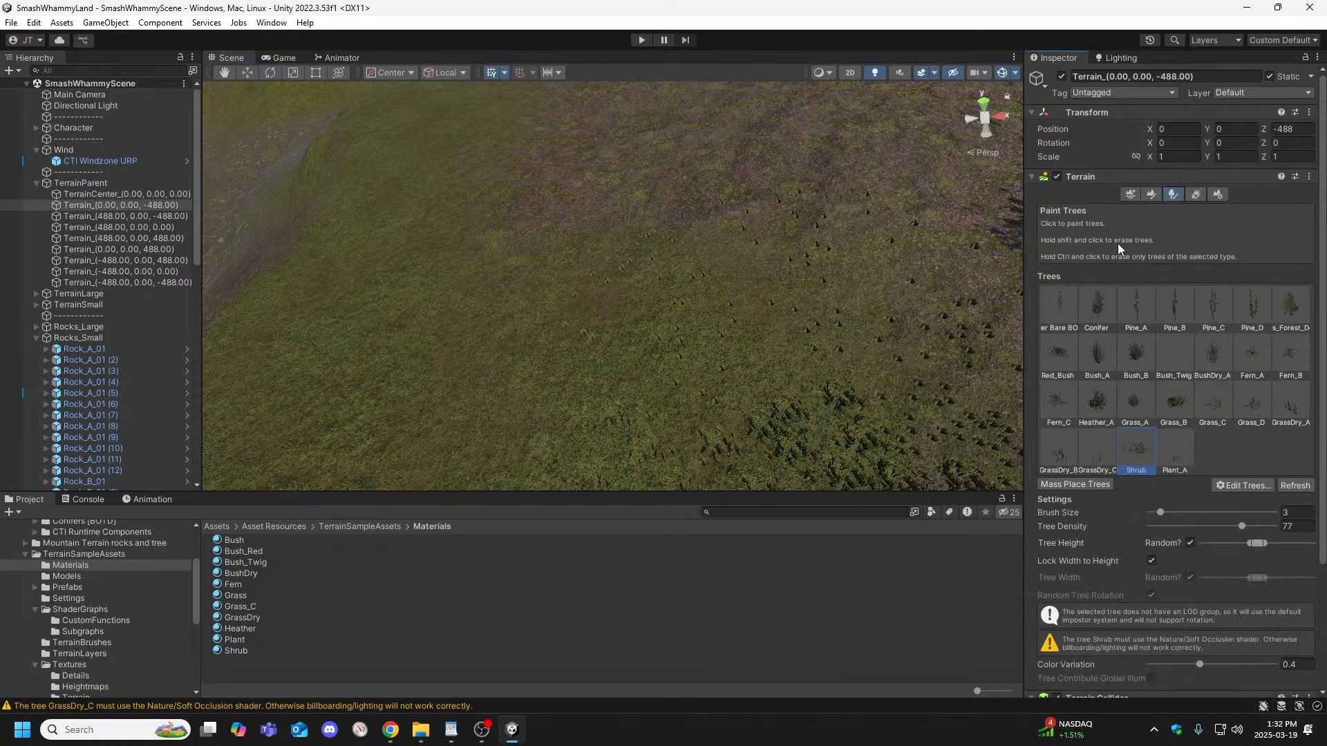
pyautogui.click(1235, 485)
pyautogui.click(1250, 491)
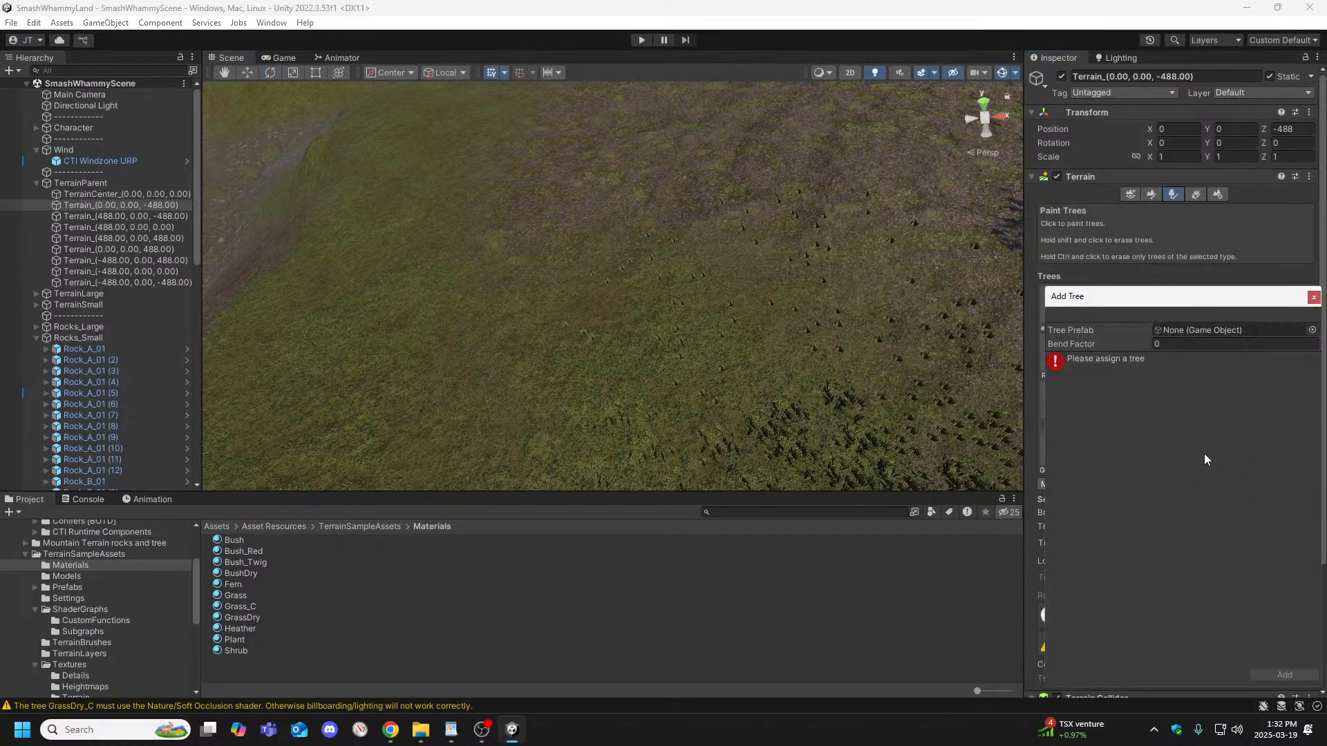
pyautogui.click(1312, 330)
pyautogui.scroll(-10, 1072, 536)
pyautogui.scroll(-2, 1068, 536)
pyautogui.scroll(12, 1060, 525)
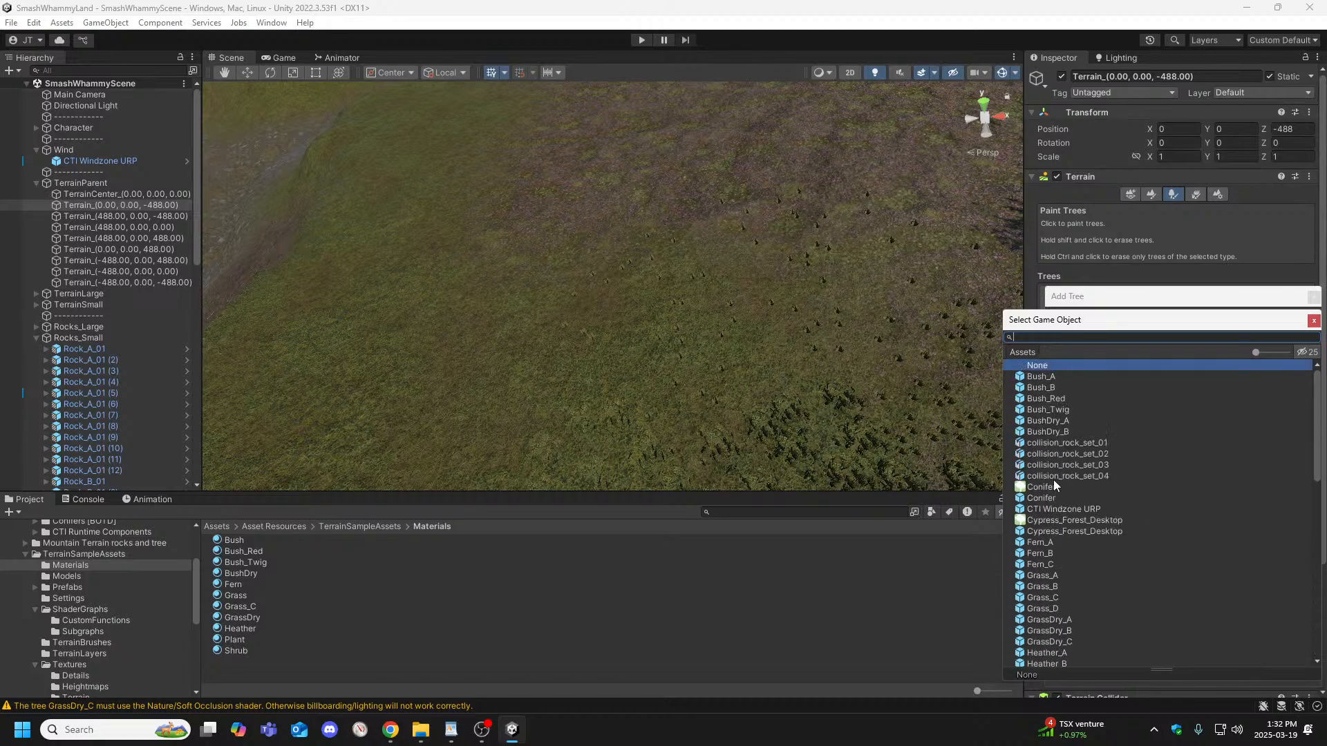
pyautogui.click(1055, 407)
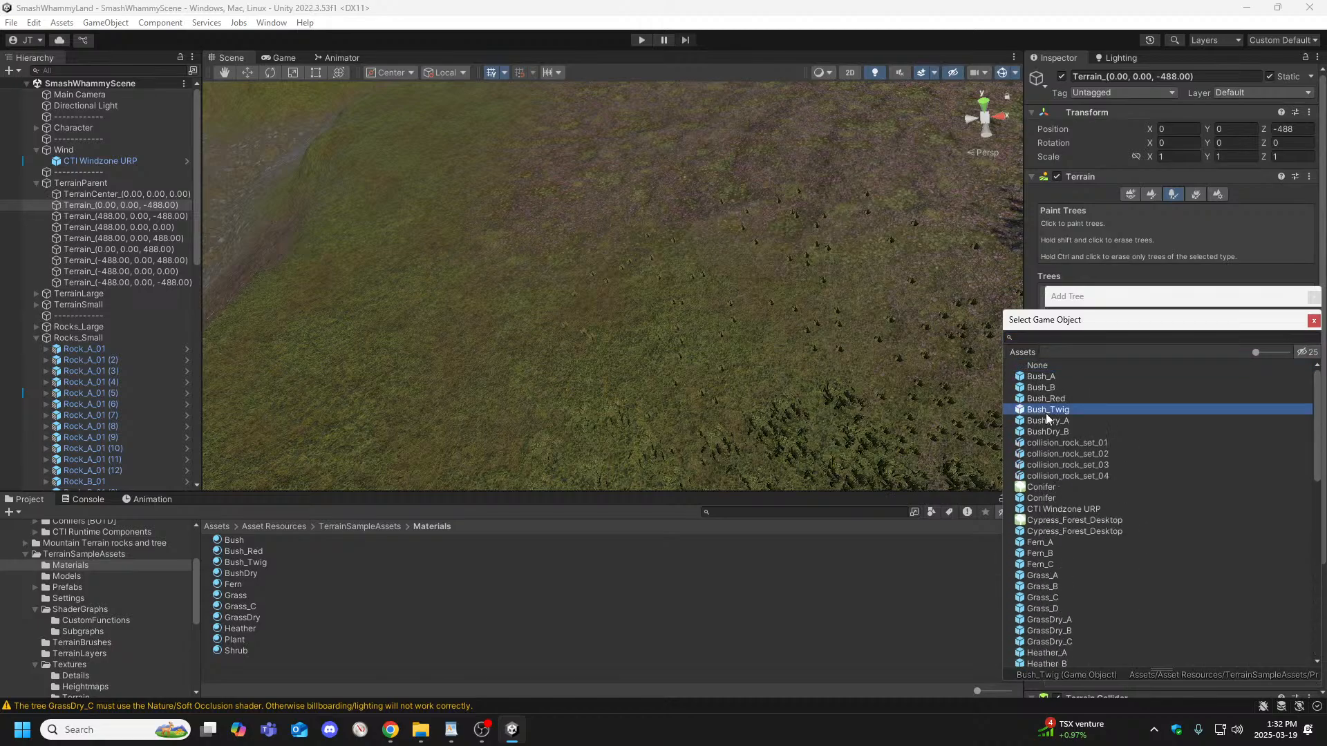
pyautogui.click(1314, 321)
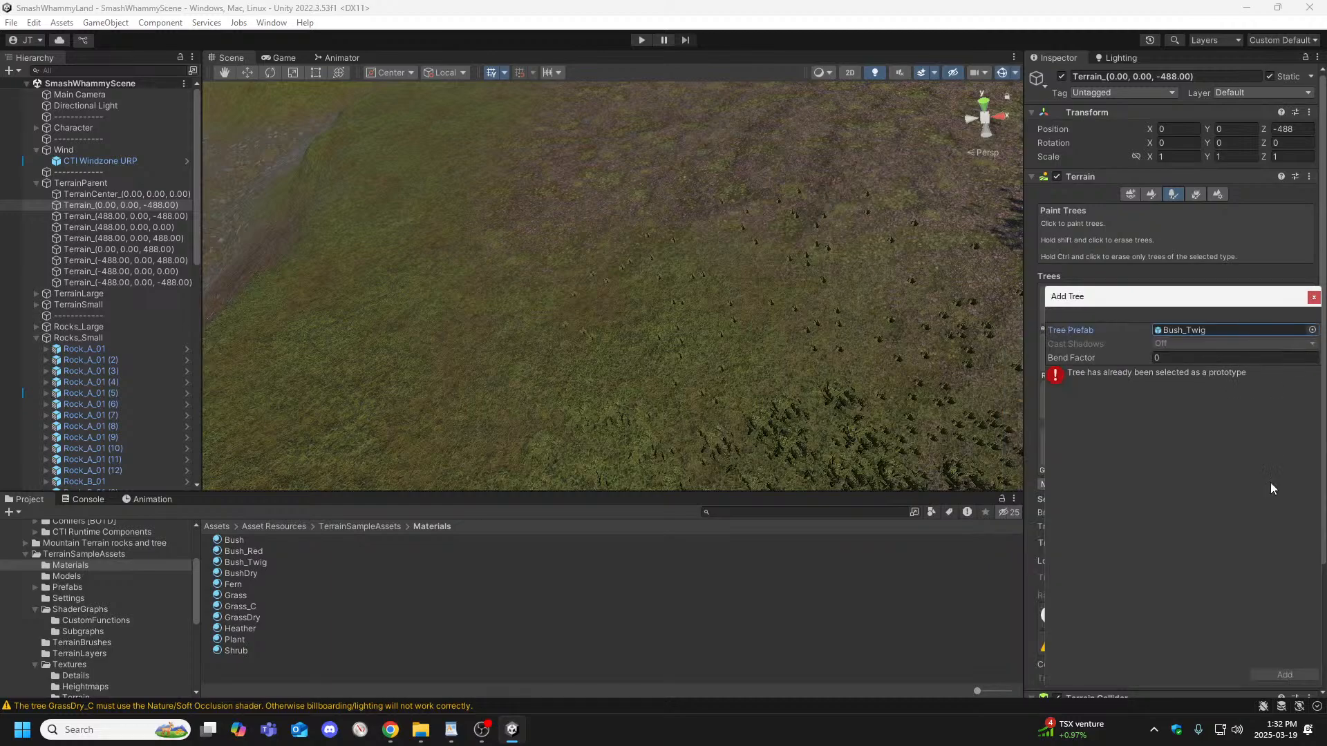
pyautogui.click(1313, 297)
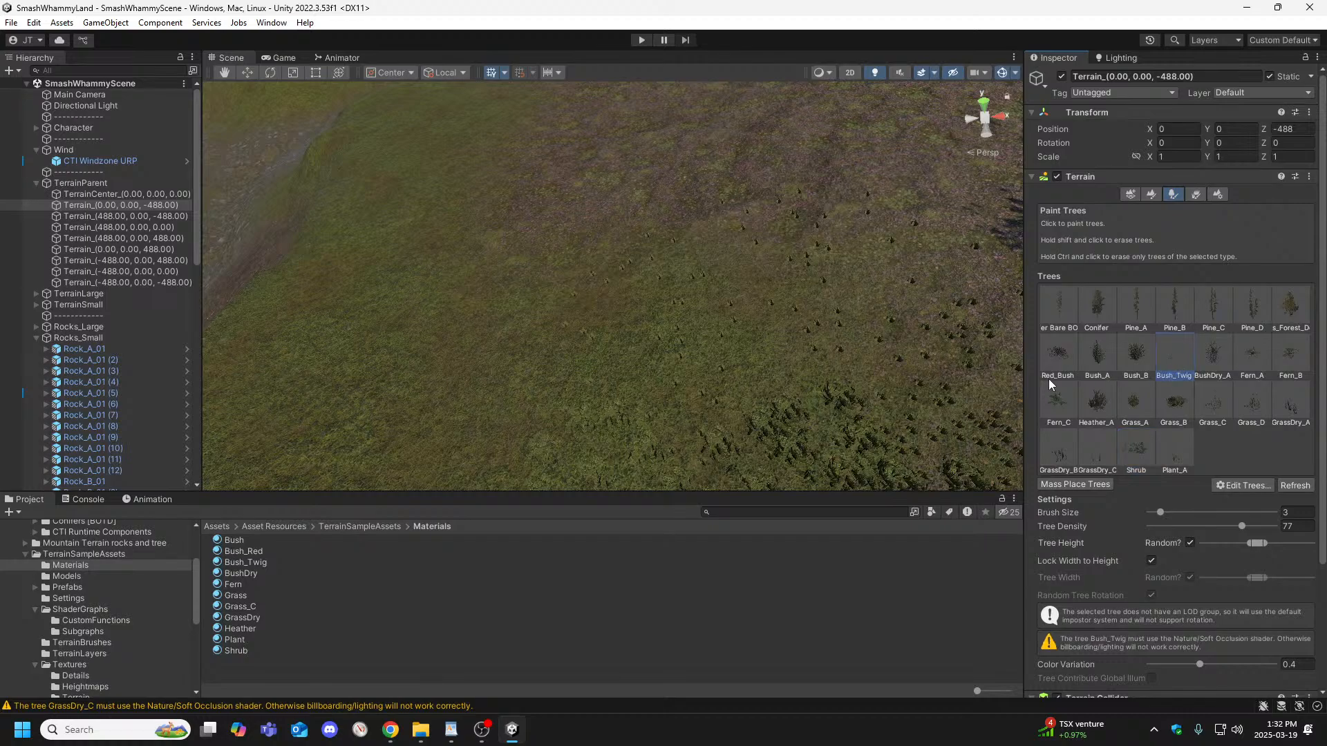
# Select the neighbouring Terrain_(488.00, 0.00, 0.00) on the hillside and review its list of paintable trees.
pyautogui.moveTo(589, 360)
pyautogui.mouseDown(button='right')
pyautogui.moveTo(806, 405)
pyautogui.moveTo(749, 376)
pyautogui.moveTo(758, 405)
pyautogui.moveTo(779, 329)
pyautogui.moveTo(841, 300)
pyautogui.moveTo(740, 317)
pyautogui.moveTo(753, 310)
pyautogui.mouseUp(button='right')
pyautogui.click(694, 392)
pyautogui.press('s')
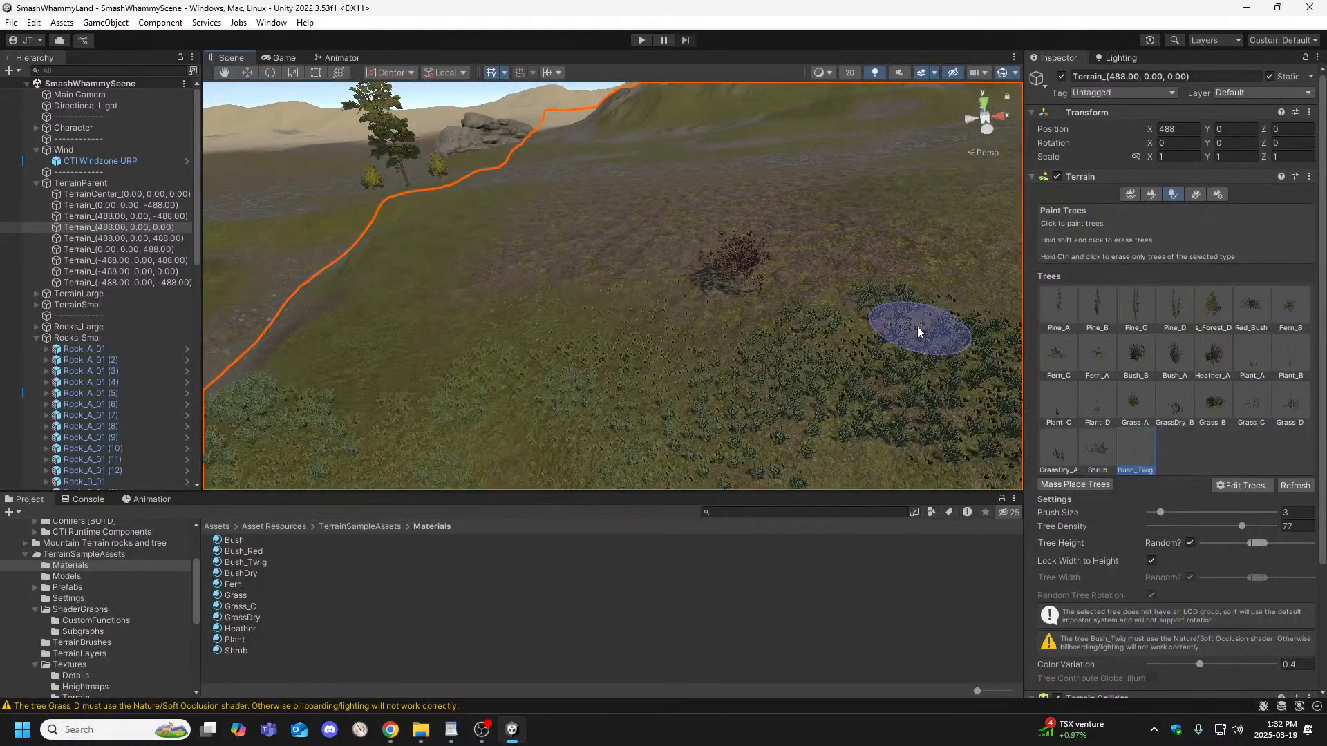
pyautogui.scroll(-3, 1114, 505)
pyautogui.scroll(3, 1149, 395)
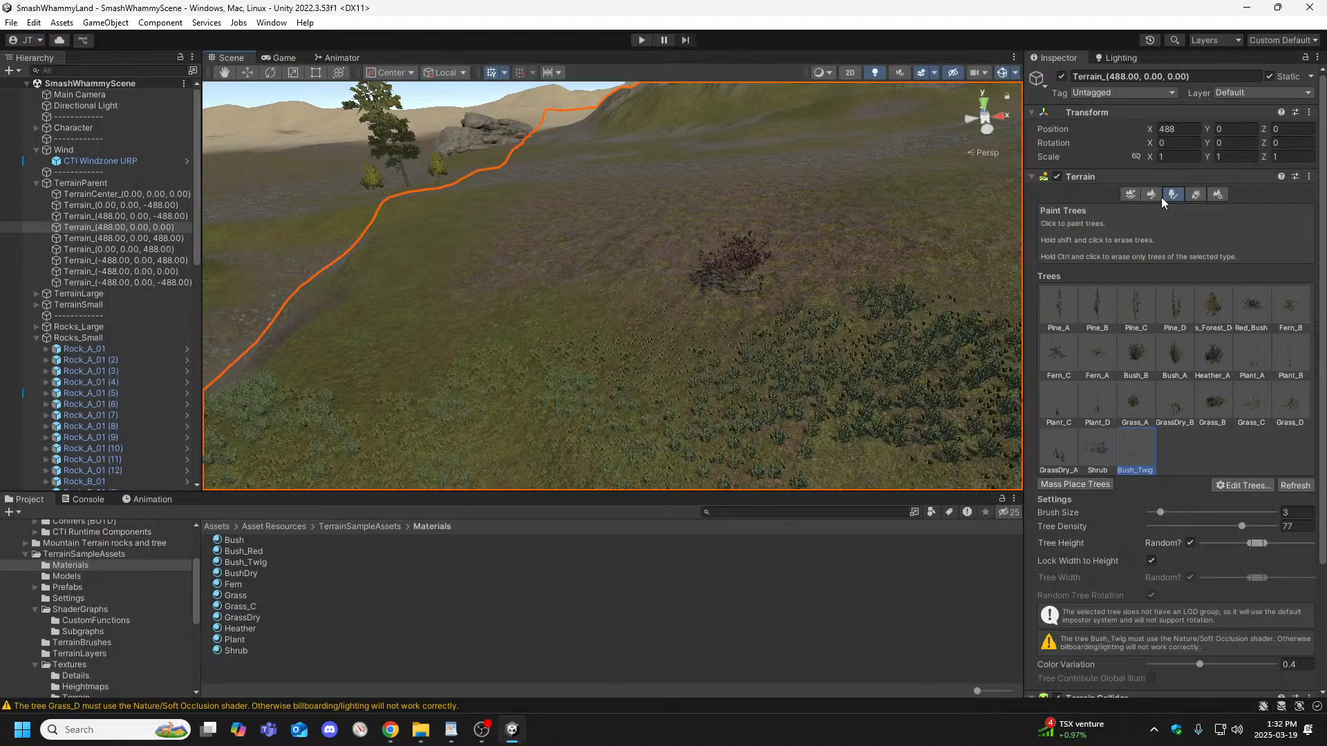
# Review the terrain's Paint Texture brush settings and layer palette from Cliff_Mossy_E to Muddy_TerrainLayer, and return to Paint Trees.
pyautogui.click(1152, 195)
pyautogui.scroll(-5, 1202, 525)
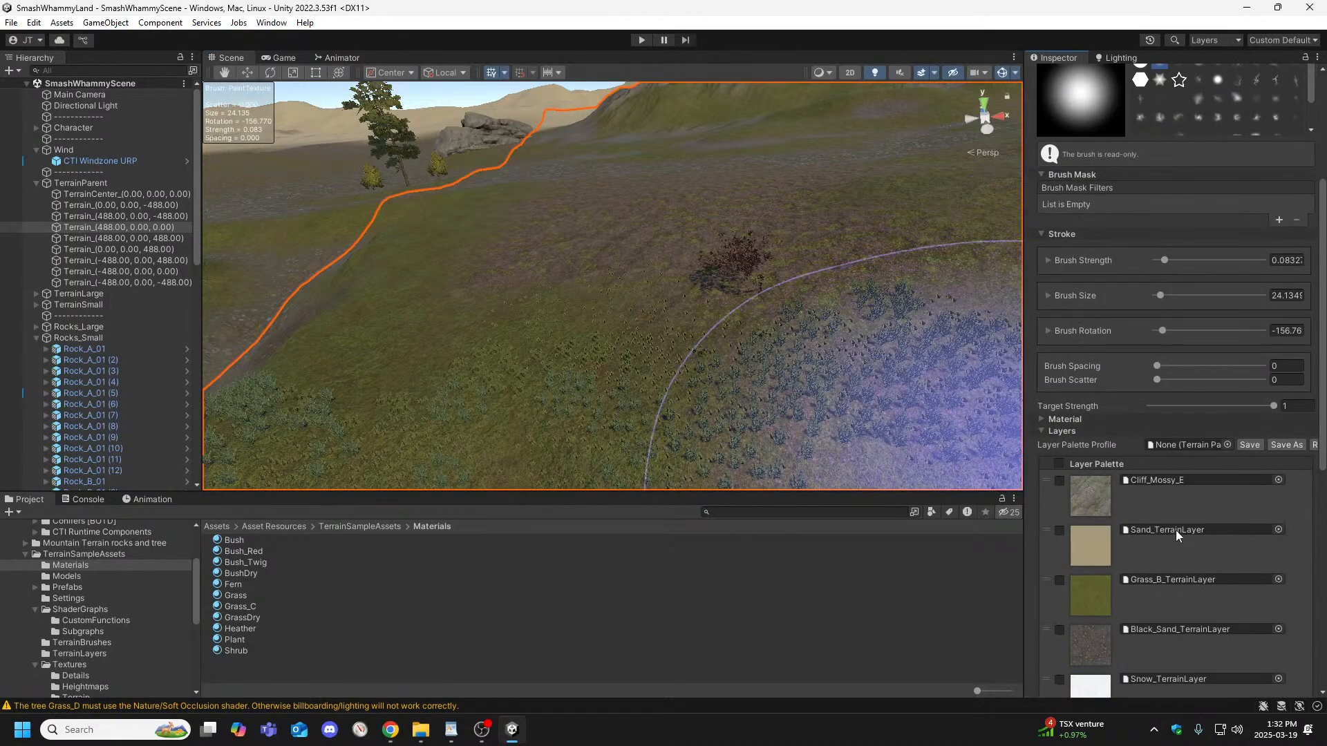
pyautogui.scroll(-3, 1202, 556)
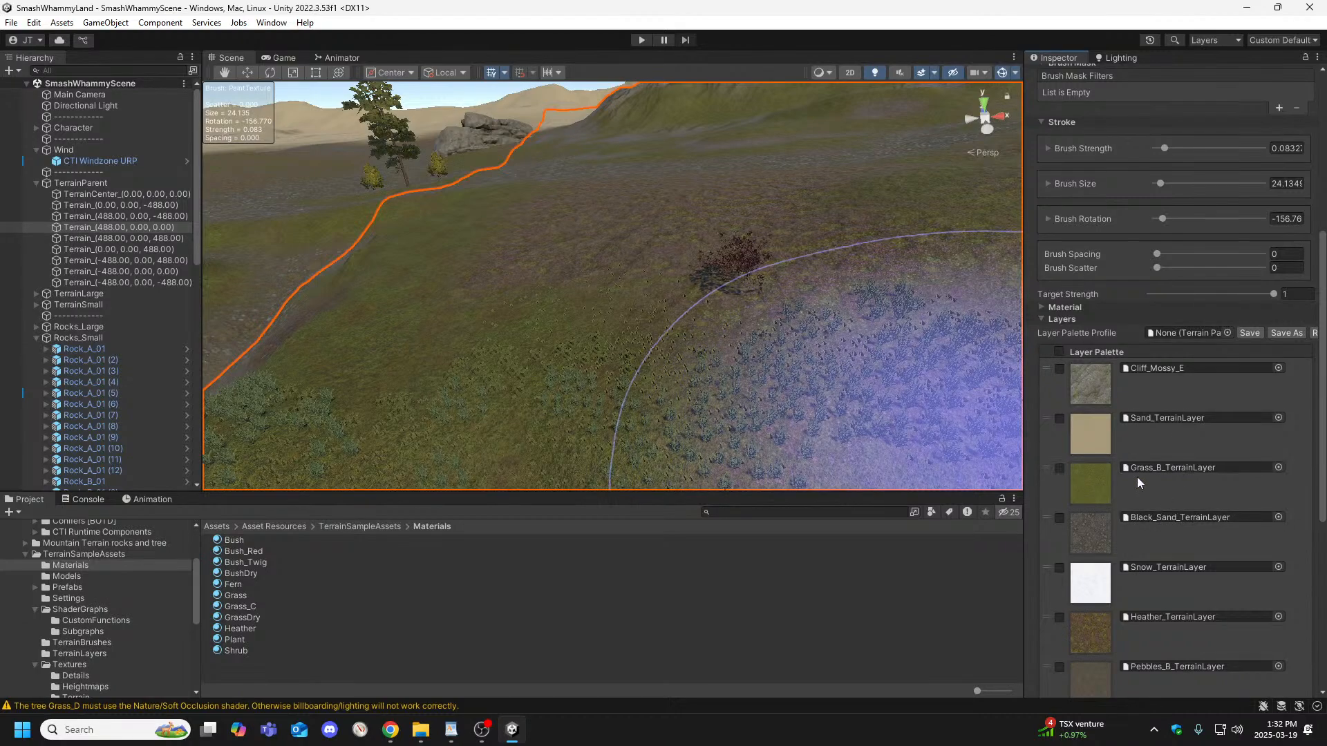
pyautogui.scroll(-2, 1188, 532)
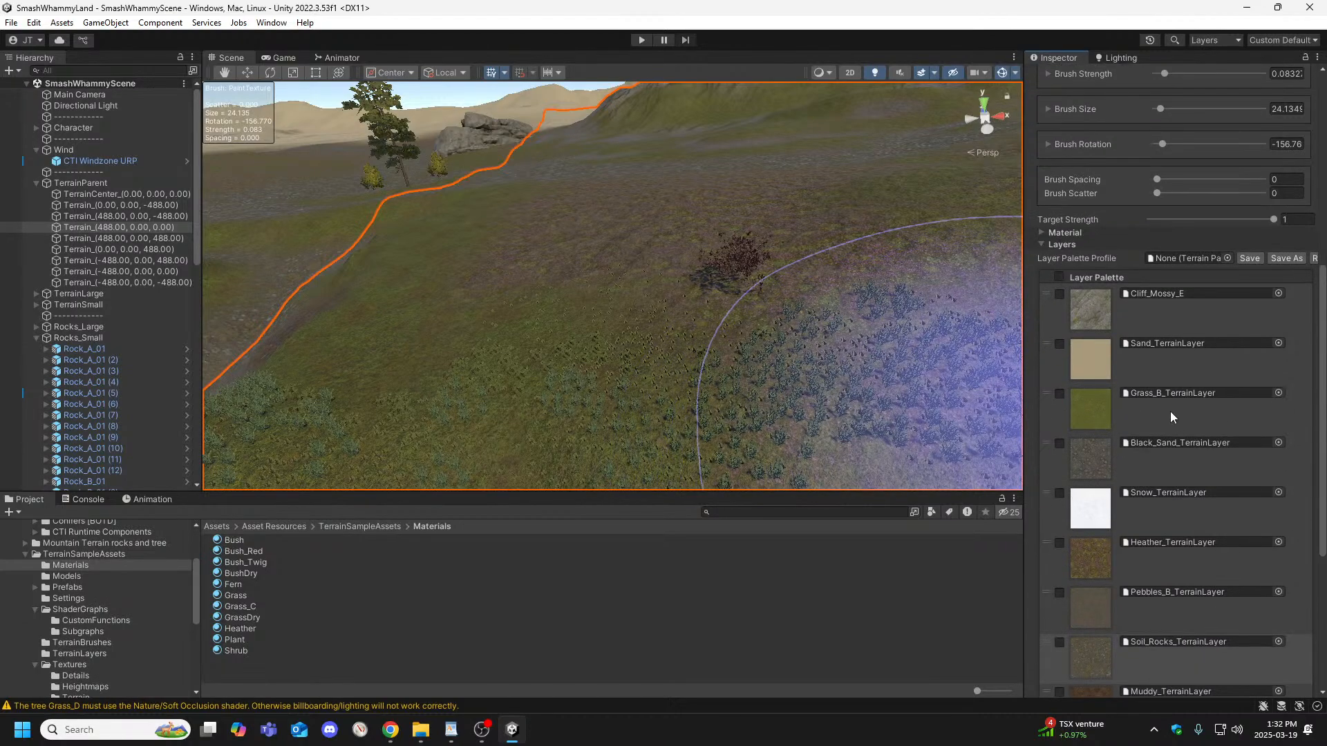
pyautogui.scroll(-2, 1170, 412)
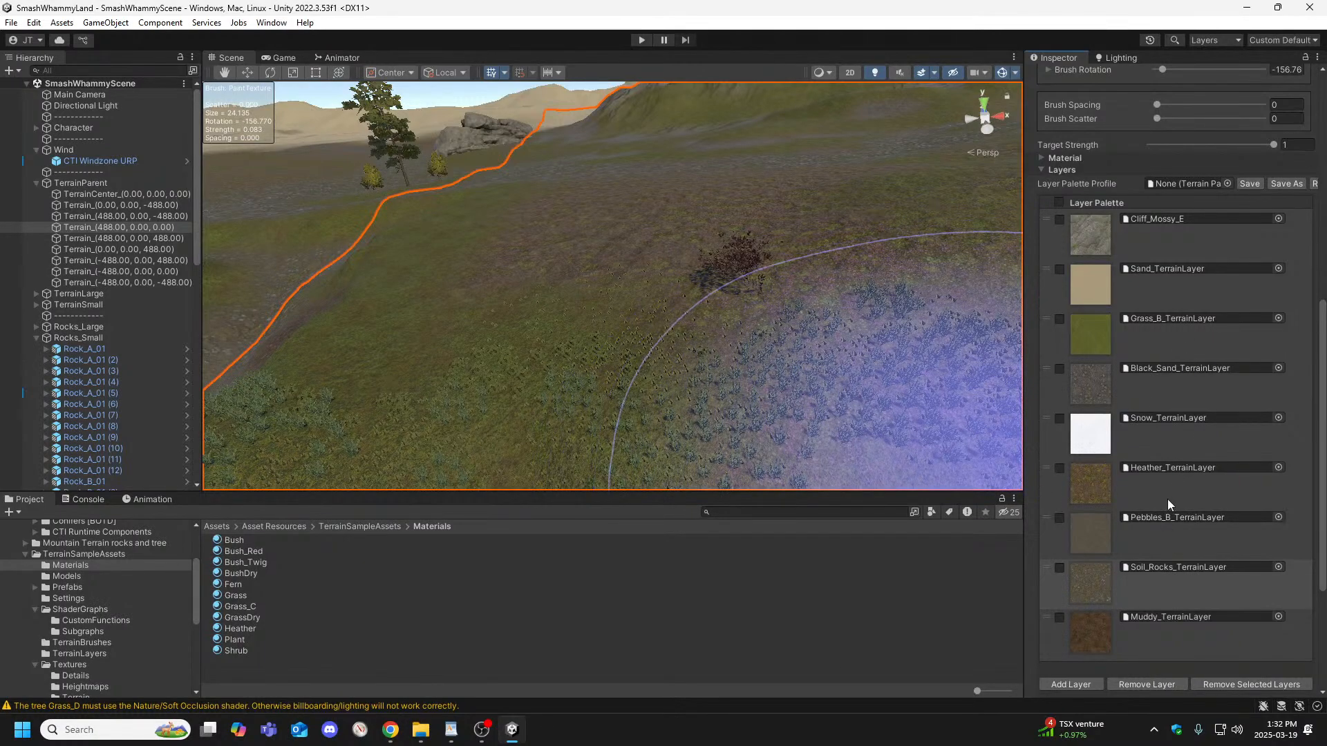
pyautogui.scroll(7, 1167, 499)
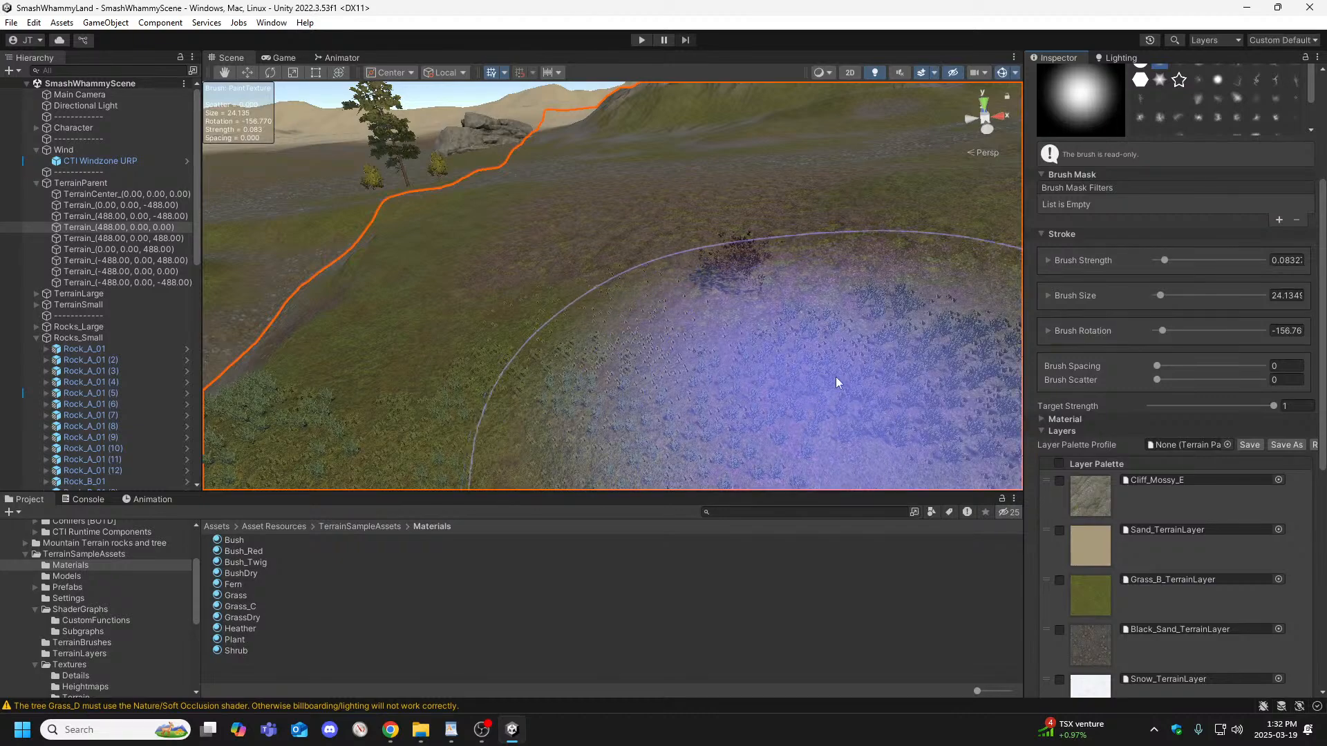
pyautogui.scroll(3, 1186, 231)
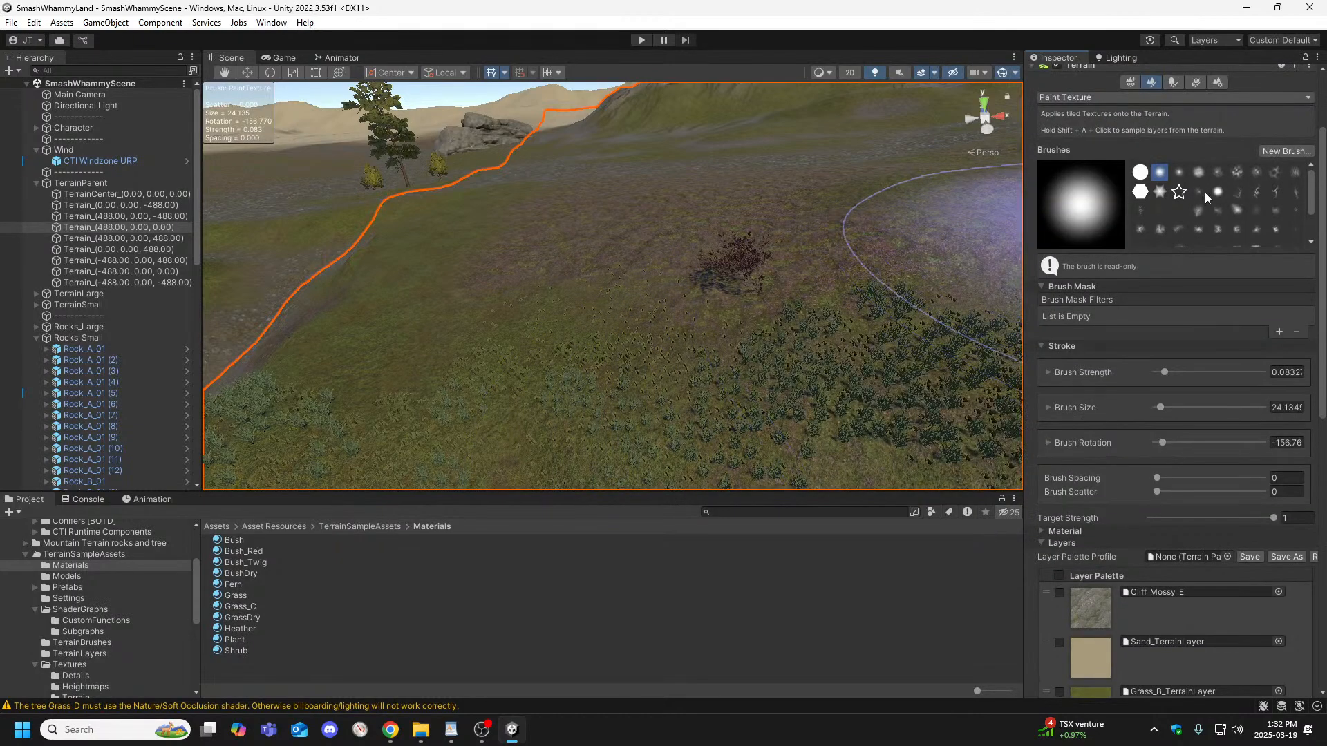
pyautogui.click(1173, 82)
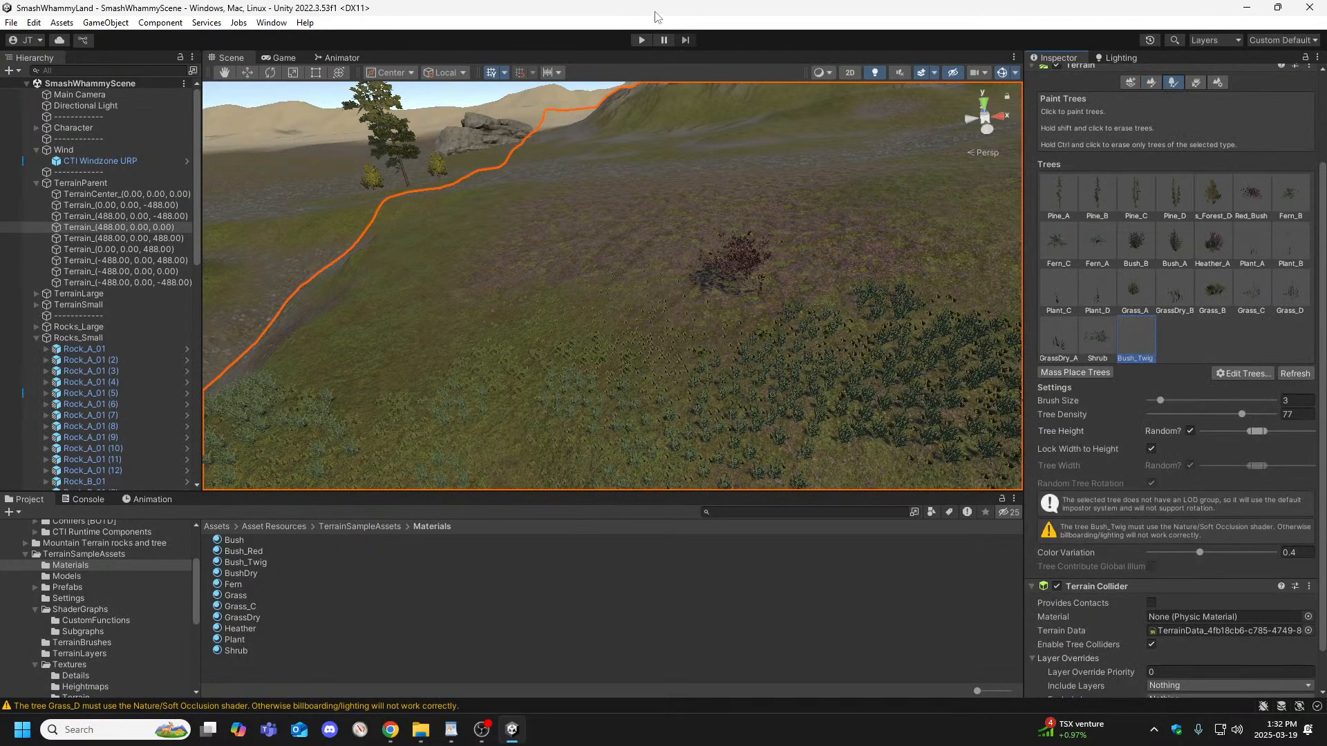
# Examine how the painted shrubs, twigs and grass clumps sit on the ground texture, from ground level and from above.
pyautogui.press('w')
pyautogui.moveTo(752, 226); pyautogui.dragTo(361, 183, button='right')
pyautogui.moveTo(262, 170); pyautogui.dragTo(339, 139, button='right')
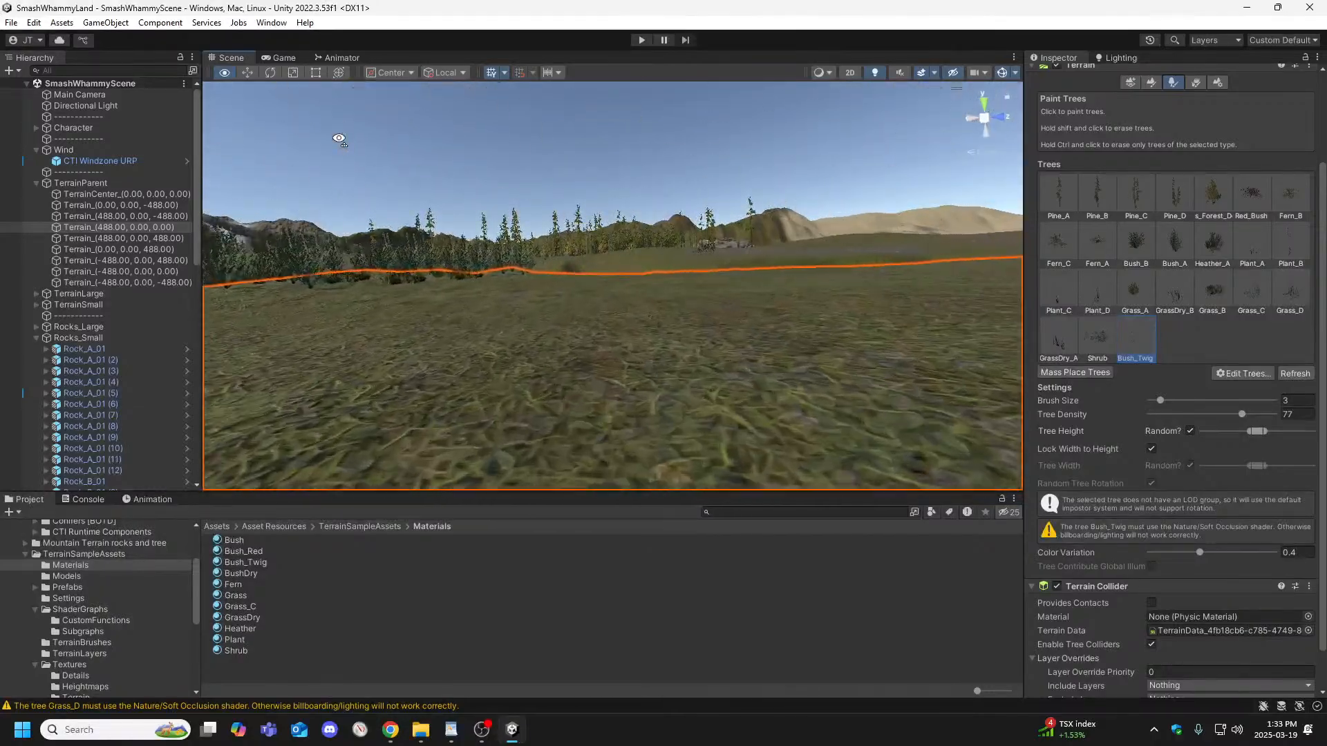
pyautogui.moveTo(804, 181); pyautogui.dragTo(1027, 326, button='right')
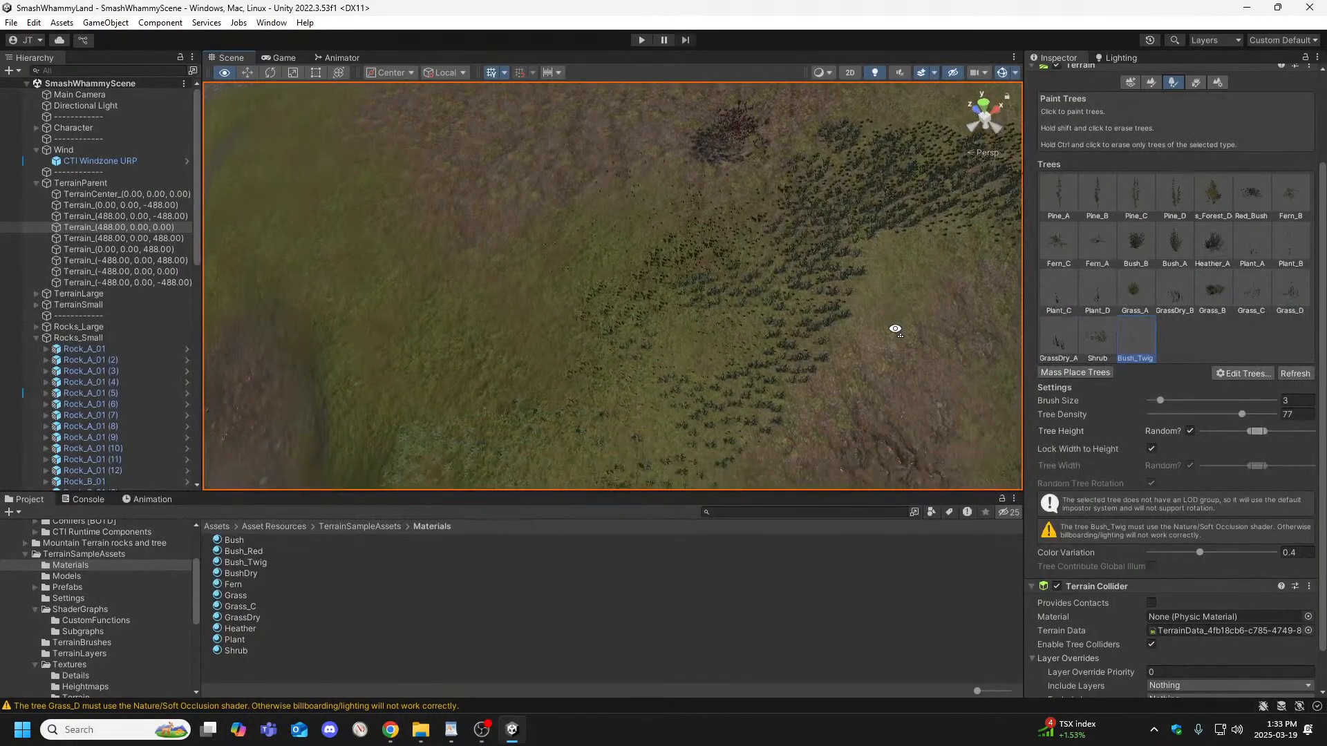
pyautogui.moveTo(890, 244); pyautogui.dragTo(884, 184, button='right')
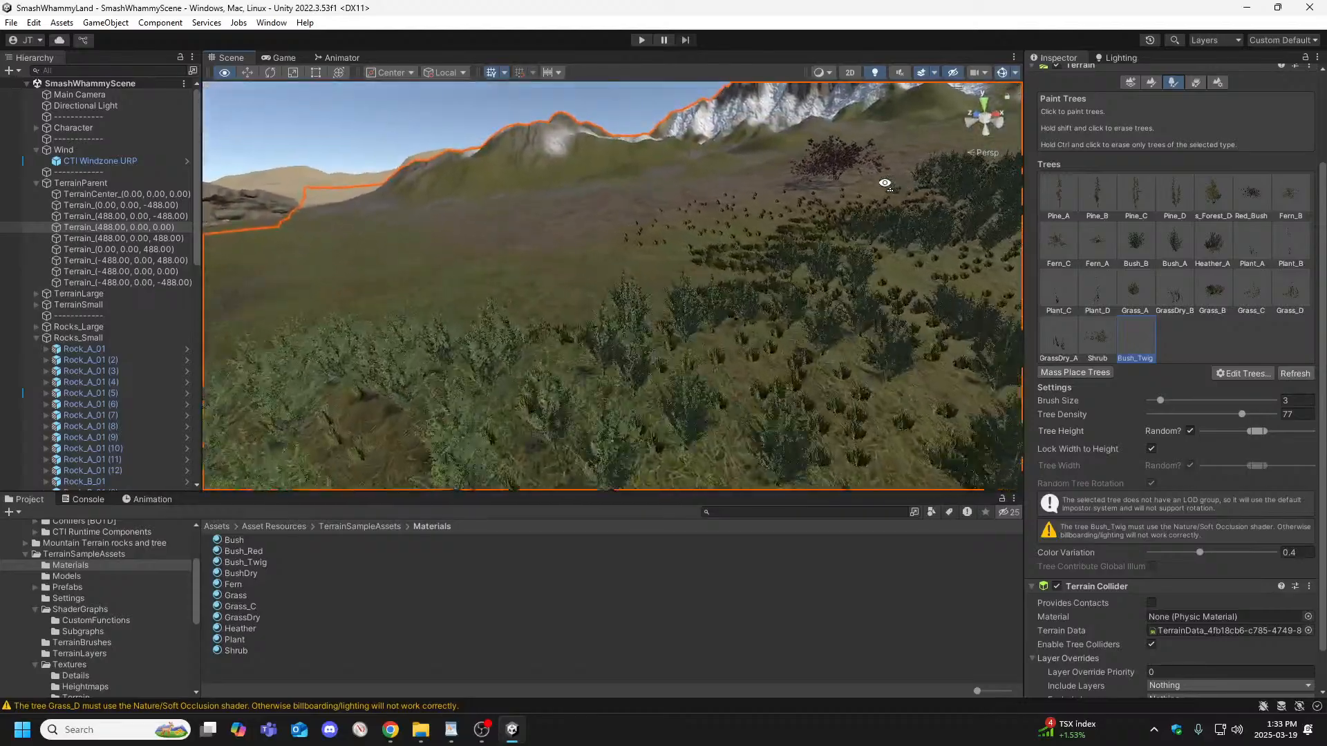
pyautogui.moveTo(1165, 178); pyautogui.dragTo(1220, 167, button='right')
pyautogui.moveTo(1266, 163); pyautogui.dragTo(984, 143, button='right')
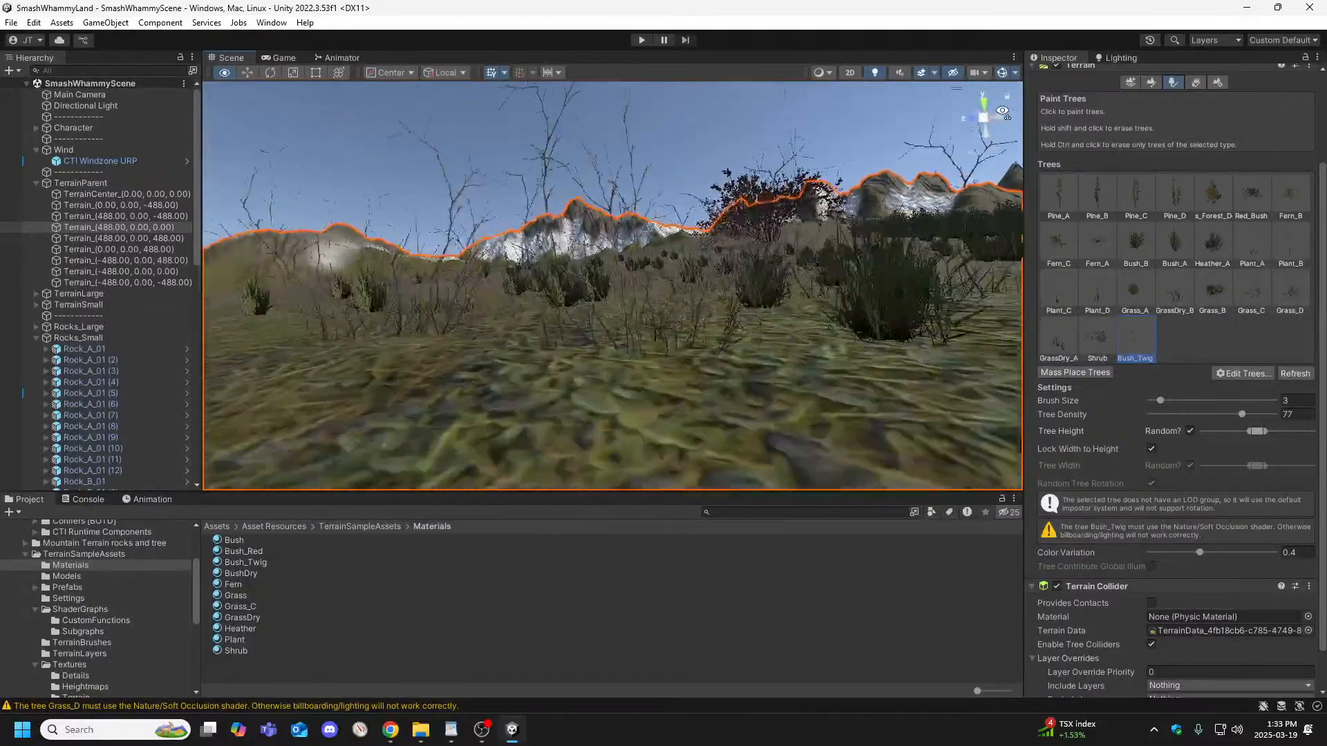
pyautogui.moveTo(993, 104)
pyautogui.mouseDown(button='right')
pyautogui.moveTo(893, 106)
pyautogui.moveTo(734, 225)
pyautogui.moveTo(646, 321)
pyautogui.mouseUp(button='right')
pyautogui.moveTo(575, 291)
pyautogui.mouseDown(button='right')
pyautogui.moveTo(631, 314)
pyautogui.moveTo(550, 389)
pyautogui.moveTo(634, 379)
pyautogui.moveTo(591, 411)
pyautogui.mouseUp(button='right')
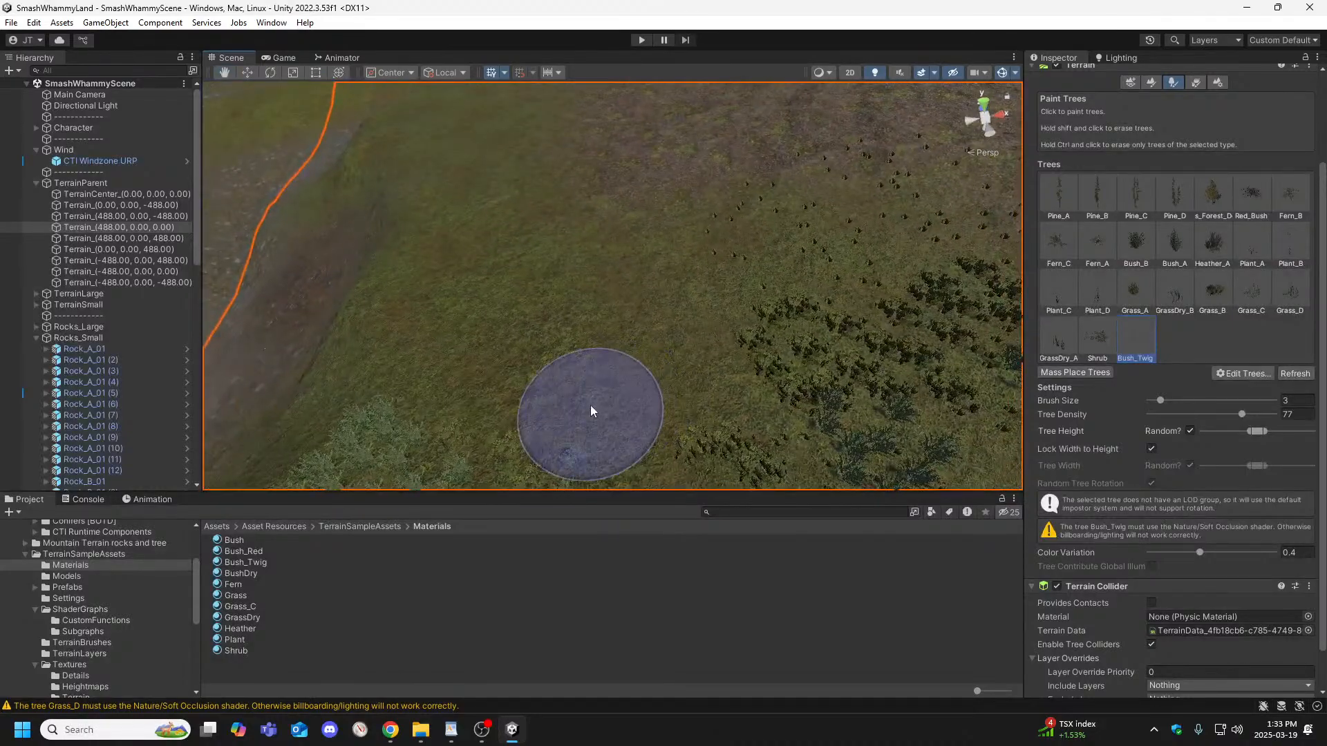
pyautogui.moveTo(733, 315); pyautogui.dragTo(965, 460, button='right')
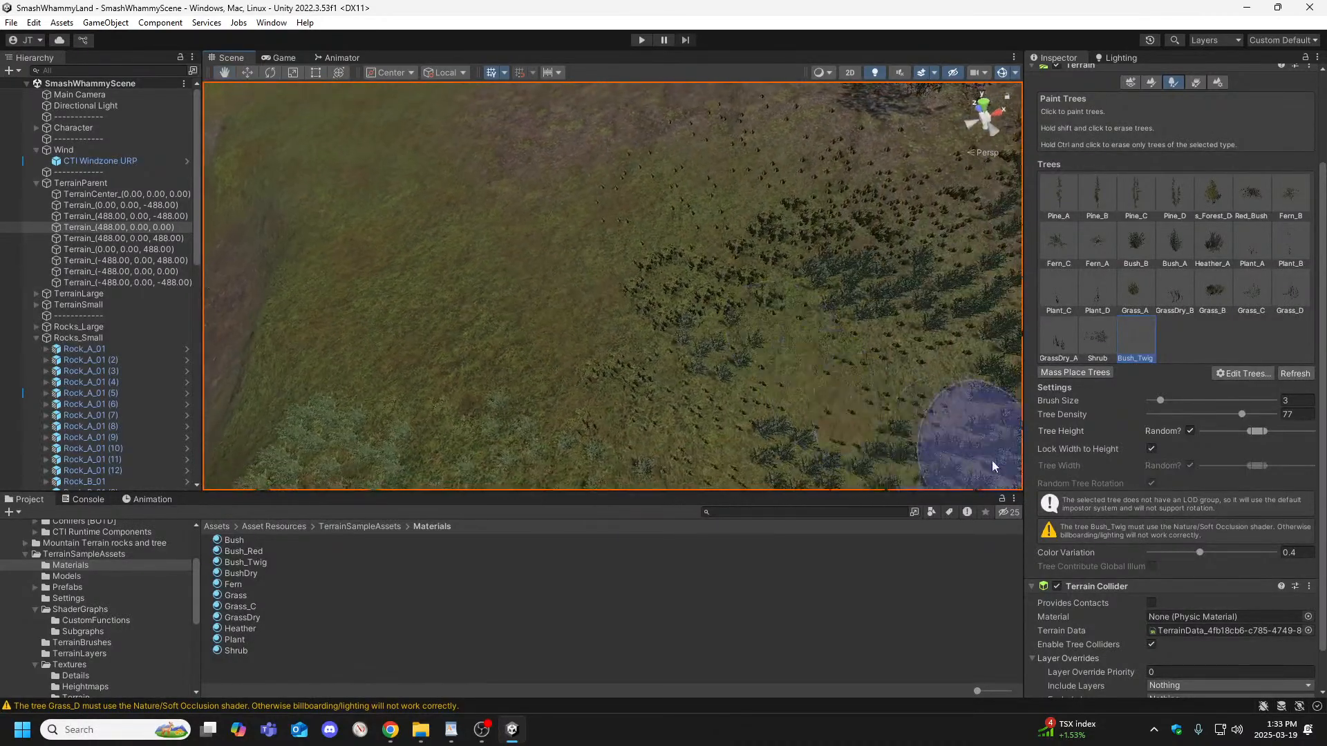
# Set the tree brush size to 10 and the tree density to 83 for Bush_Twig.
pyautogui.scroll(-2, 1099, 477)
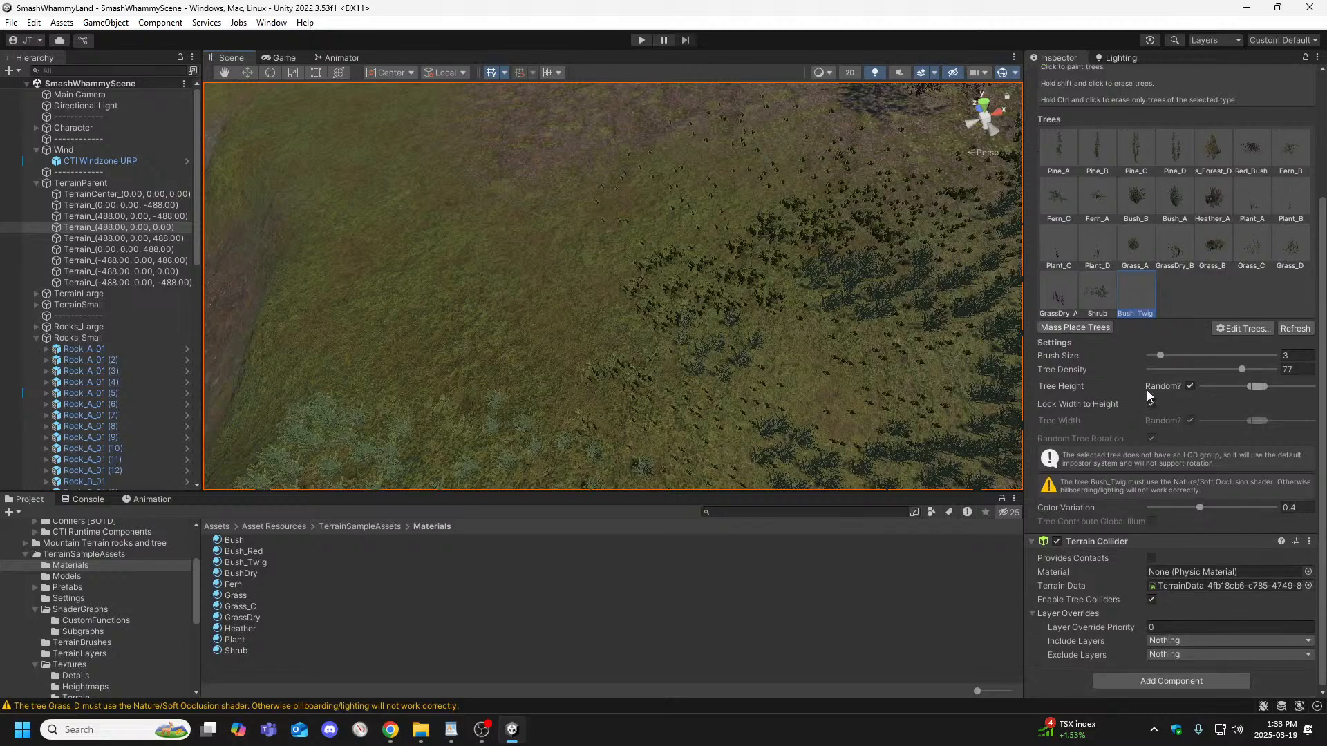
pyautogui.moveTo(1160, 355); pyautogui.dragTo(1176, 355)
pyautogui.moveTo(1247, 369); pyautogui.dragTo(1248, 369)
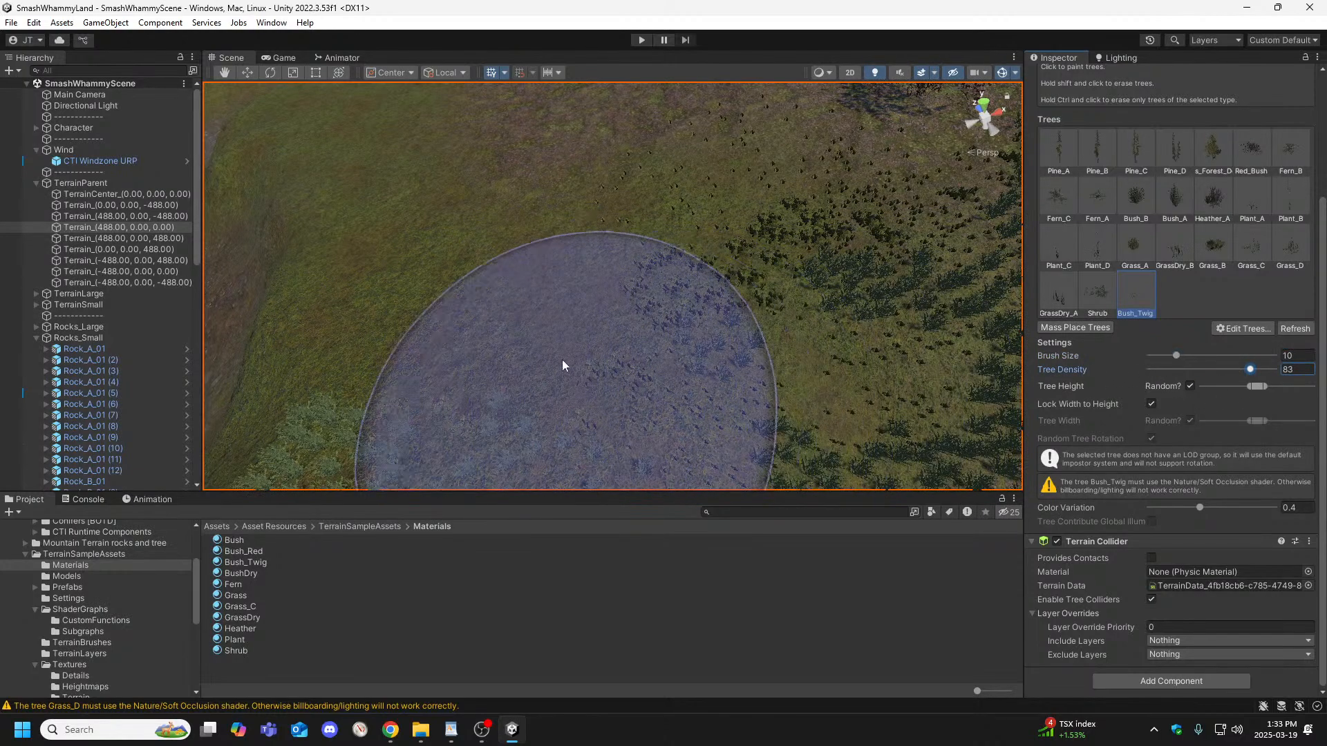
pyautogui.moveTo(645, 274)
pyautogui.mouseDown(button='right')
pyautogui.moveTo(657, 289)
pyautogui.moveTo(702, 276)
pyautogui.moveTo(718, 193)
pyautogui.moveTo(684, 195)
pyautogui.moveTo(678, 145)
pyautogui.moveTo(607, 130)
pyautogui.moveTo(548, 163)
pyautogui.moveTo(557, 221)
pyautogui.moveTo(623, 249)
pyautogui.mouseUp(button='right')
pyautogui.press('w')
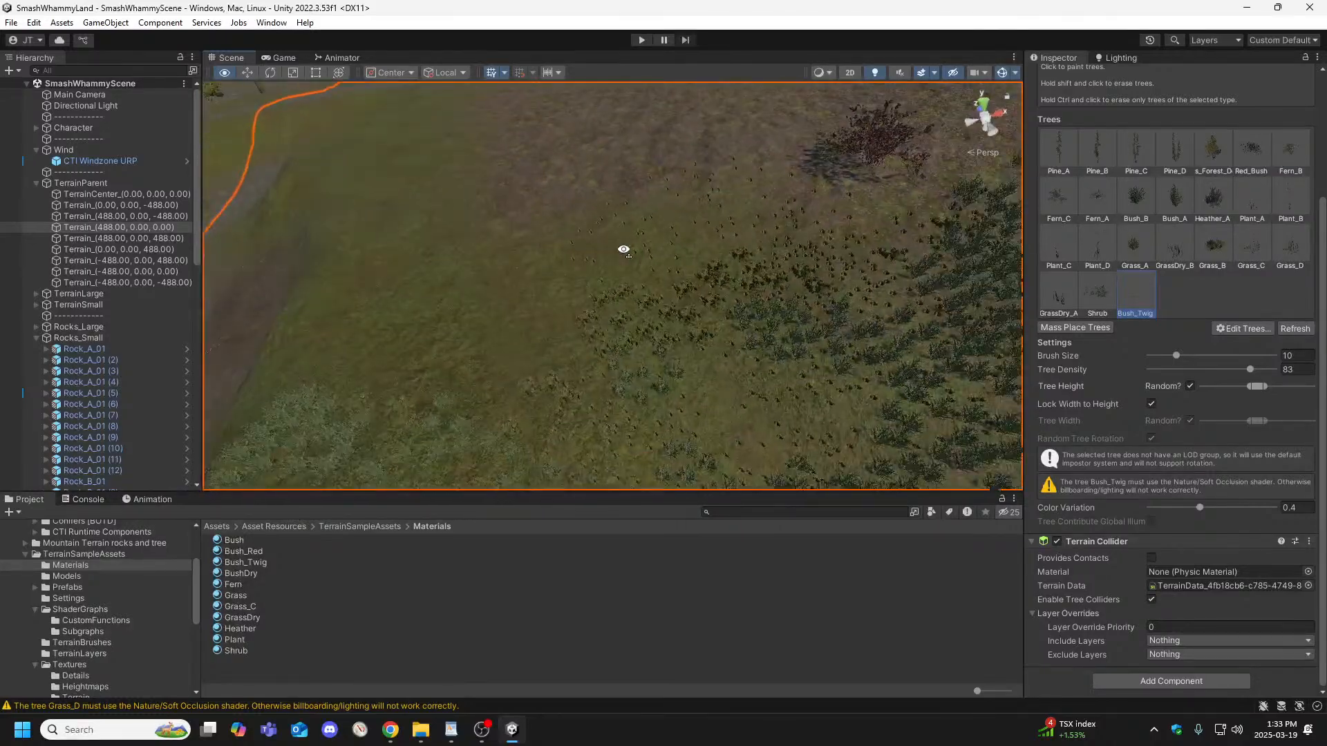
# Select Terrain_(0.00, 0.00, -488.00) and examine the grass clump and purple flower texture up close.
pyautogui.click(818, 313)
pyautogui.moveTo(818, 312); pyautogui.dragTo(677, 249, button='right')
pyautogui.moveTo(596, 287)
pyautogui.mouseDown(button='right')
pyautogui.moveTo(479, 323)
pyautogui.moveTo(545, 322)
pyautogui.moveTo(527, 284)
pyautogui.moveTo(622, 287)
pyautogui.moveTo(600, 304)
pyautogui.mouseUp(button='right')
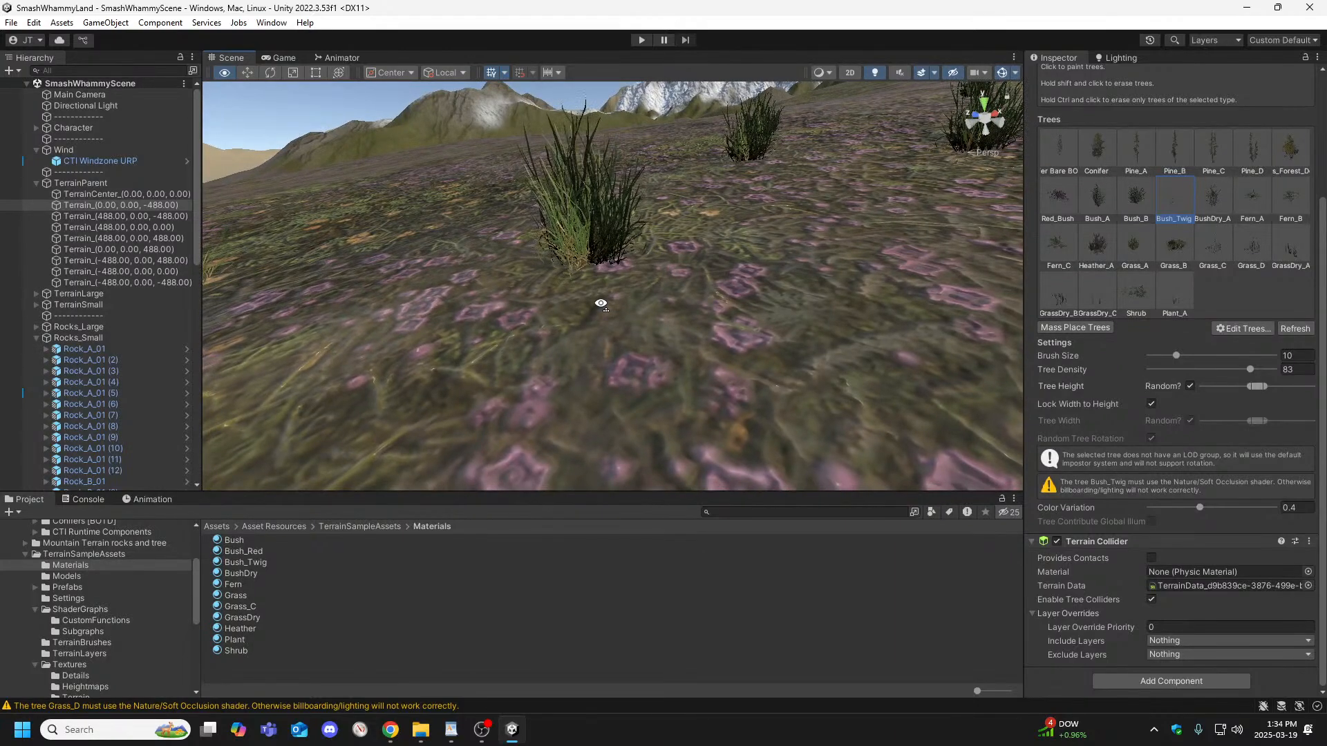
pyautogui.moveTo(600, 304); pyautogui.dragTo(598, 303, button='right')
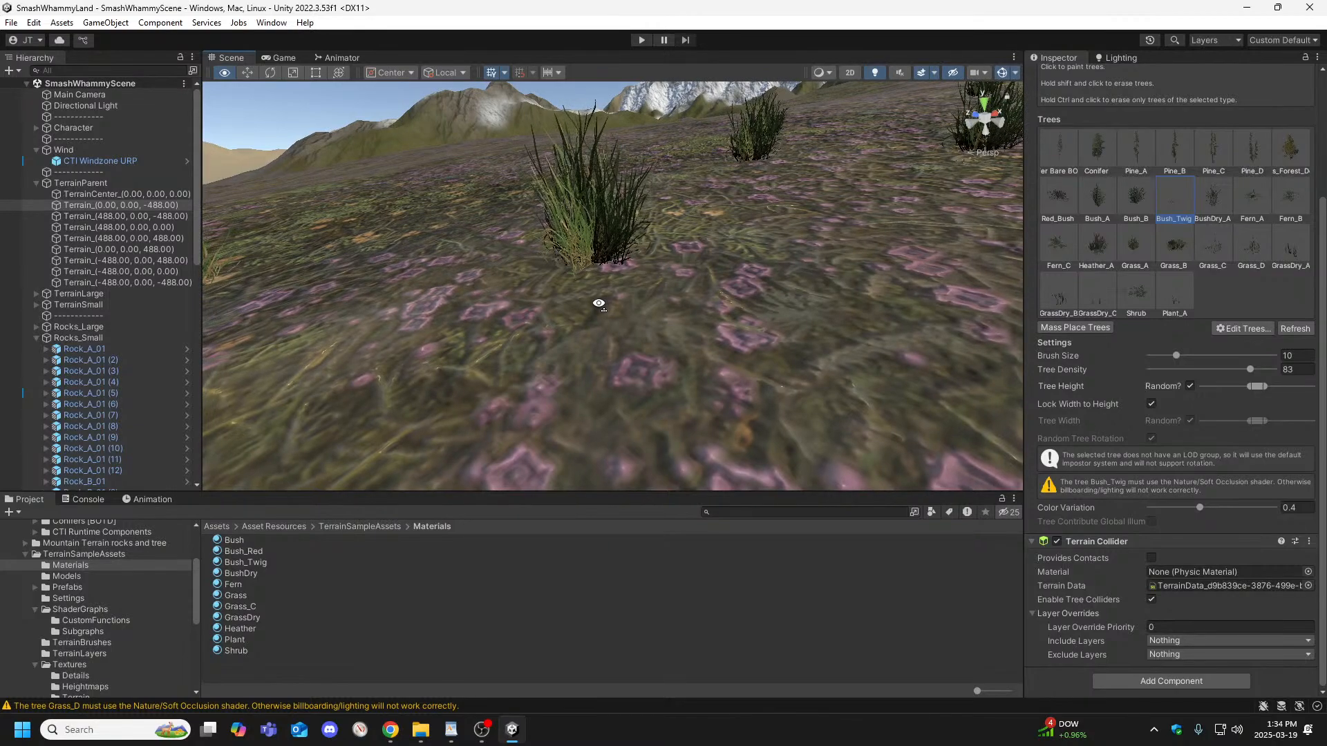
pyautogui.moveTo(599, 304); pyautogui.dragTo(590, 329, button='right')
# Set the tree brush size to 3 and the tree density to 47, and compare the brush with the scattered grass clumps.
pyautogui.press('s')
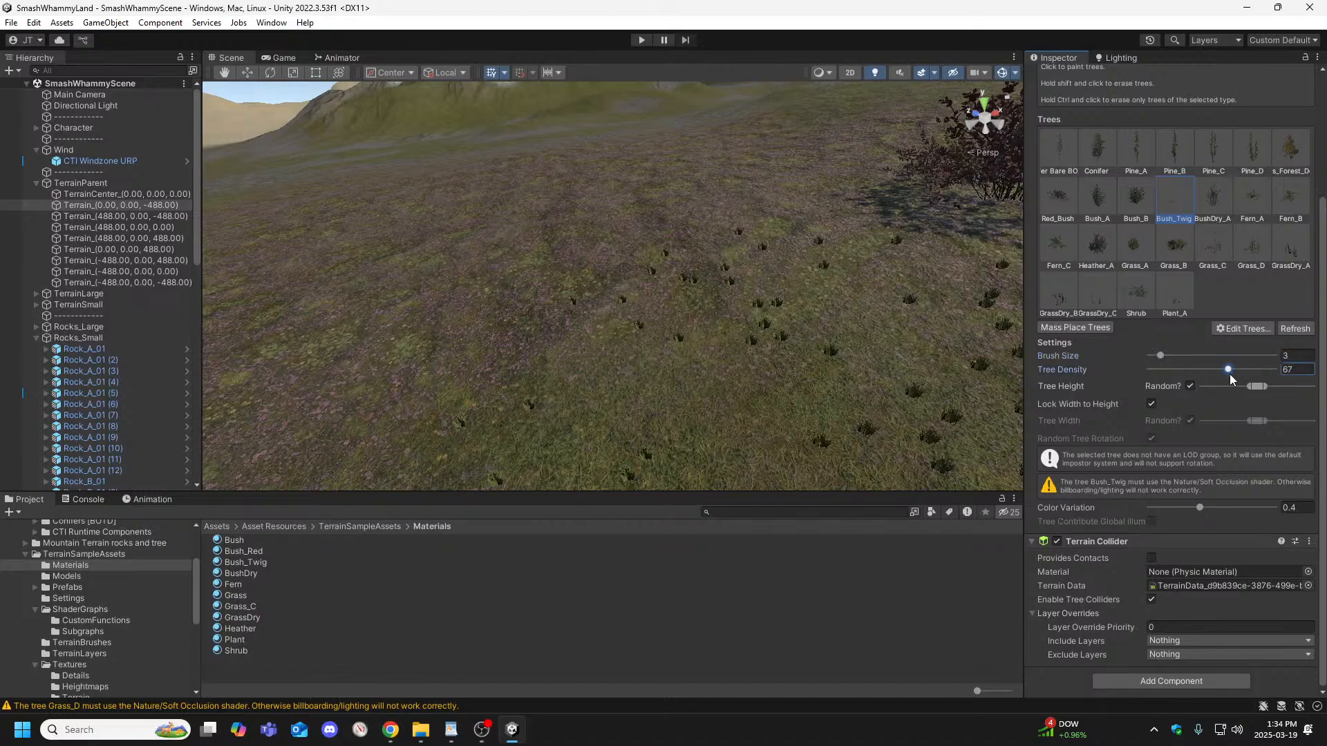
pyautogui.scroll(-10, 740, 373)
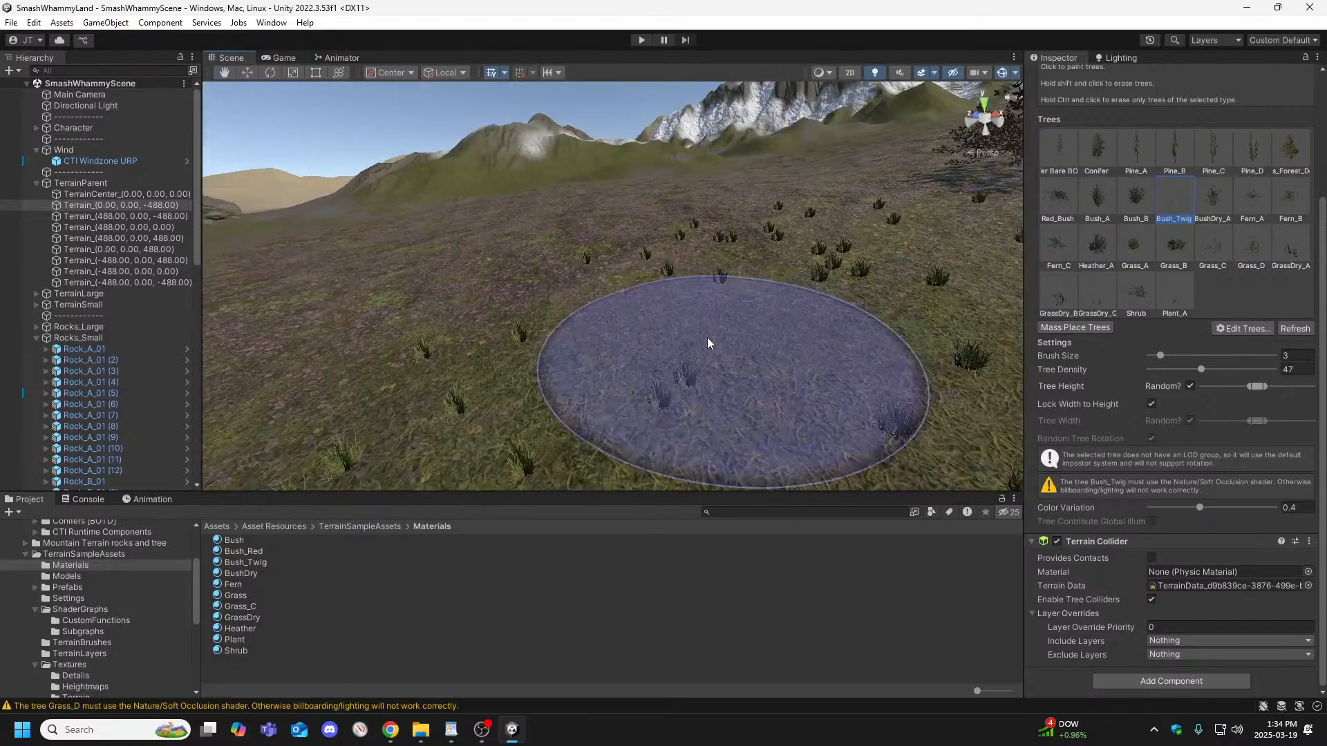
pyautogui.press('w')
pyautogui.moveTo(712, 343)
pyautogui.mouseDown(button='right')
pyautogui.moveTo(776, 350)
pyautogui.moveTo(787, 325)
pyautogui.moveTo(823, 350)
pyautogui.moveTo(941, 343)
pyautogui.moveTo(965, 296)
pyautogui.moveTo(777, 314)
pyautogui.moveTo(788, 329)
pyautogui.moveTo(939, 299)
pyautogui.moveTo(675, 352)
pyautogui.moveTo(689, 380)
pyautogui.moveTo(571, 438)
pyautogui.moveTo(640, 385)
pyautogui.moveTo(684, 406)
pyautogui.moveTo(684, 420)
pyautogui.moveTo(747, 375)
pyautogui.moveTo(761, 308)
pyautogui.moveTo(875, 308)
pyautogui.moveTo(719, 367)
pyautogui.moveTo(607, 365)
pyautogui.moveTo(583, 375)
pyautogui.moveTo(584, 410)
pyautogui.moveTo(619, 416)
pyautogui.moveTo(687, 396)
pyautogui.moveTo(746, 421)
pyautogui.moveTo(804, 347)
pyautogui.moveTo(843, 336)
pyautogui.mouseUp(button='right')
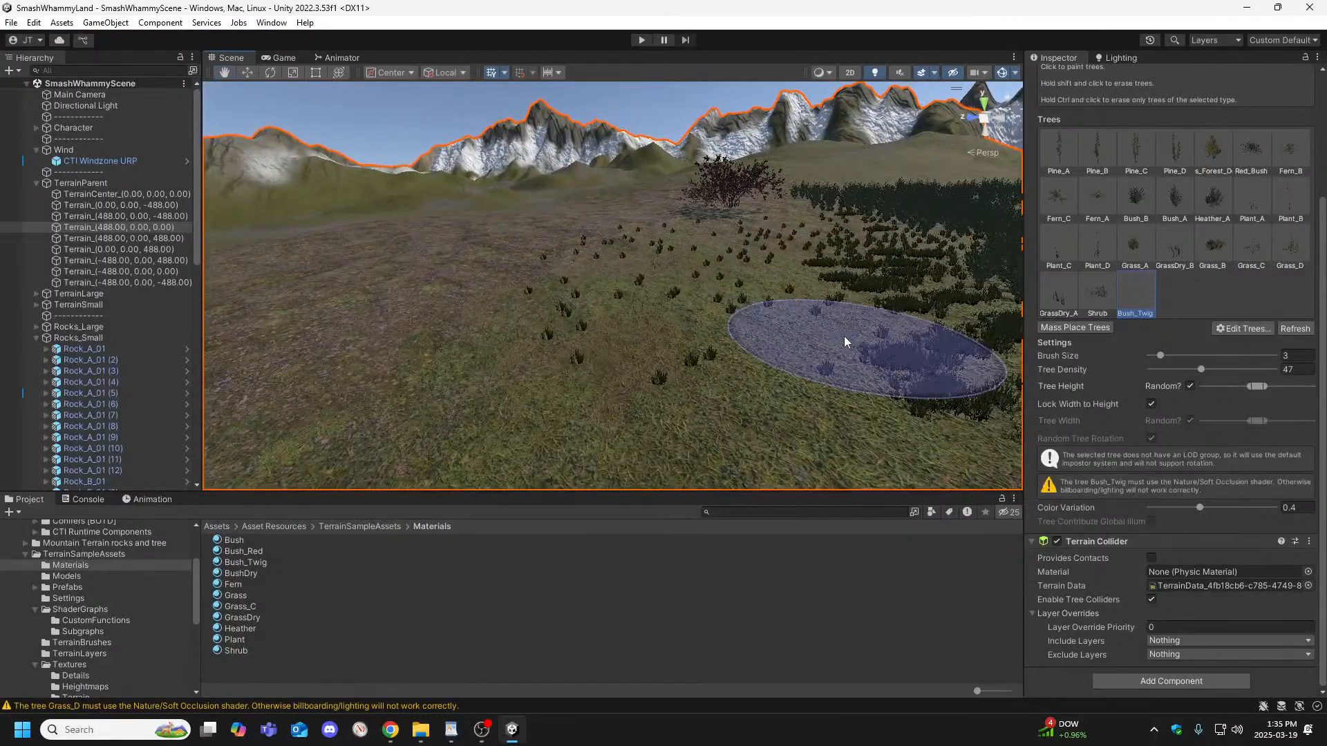
# Select Terrain_(0.00, 0.00, -488.00) again and examine the dark red bush and sparse grass on the flowered slope.
pyautogui.click(844, 337)
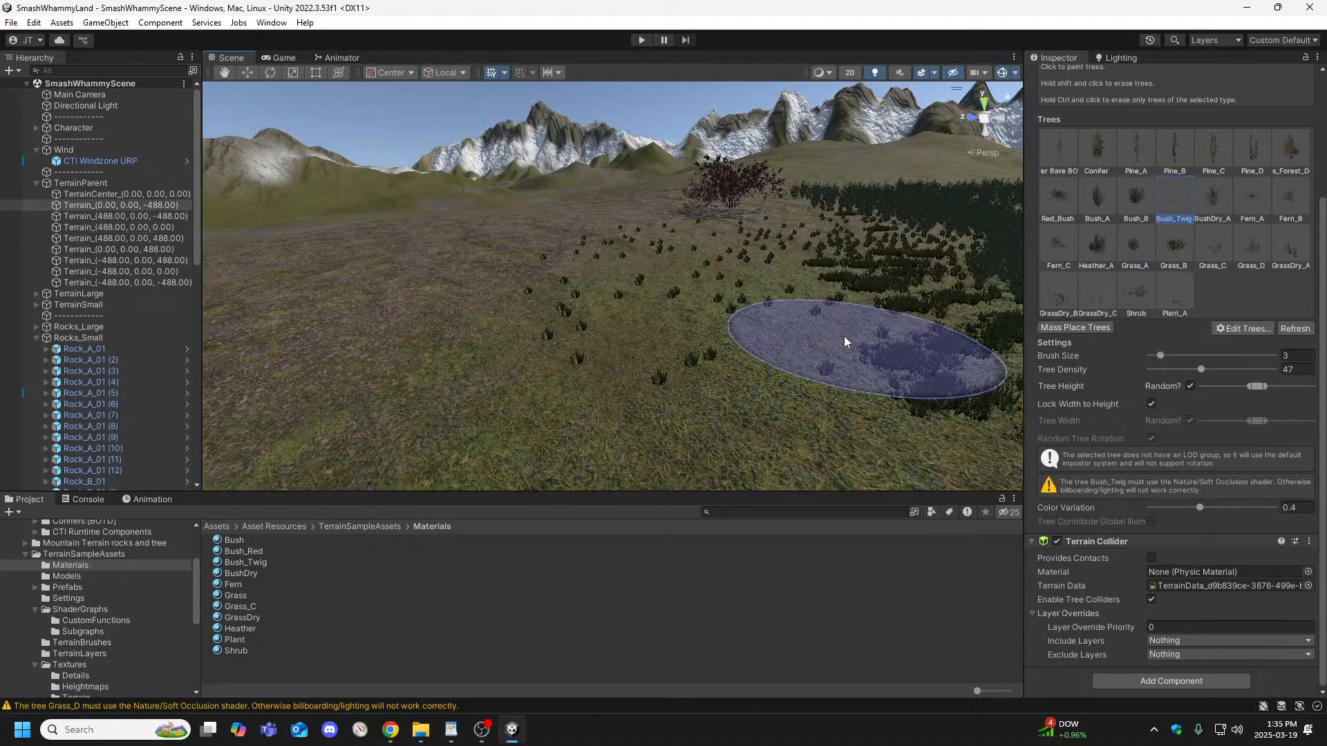
pyautogui.click(844, 334)
pyautogui.moveTo(759, 305); pyautogui.dragTo(694, 318, button='right')
pyautogui.press('w')
pyautogui.press('s')
pyautogui.press('d')
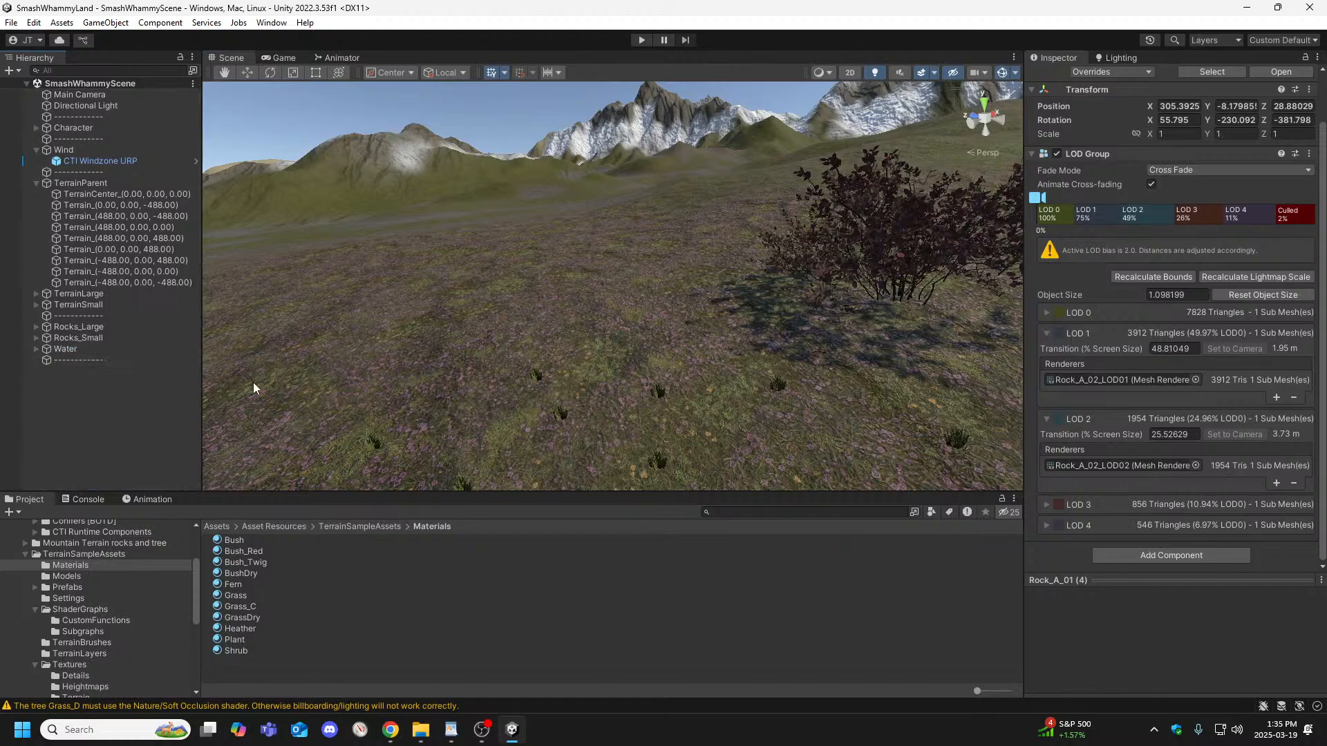
pyautogui.moveTo(646, 399); pyautogui.dragTo(641, 384, button='right')
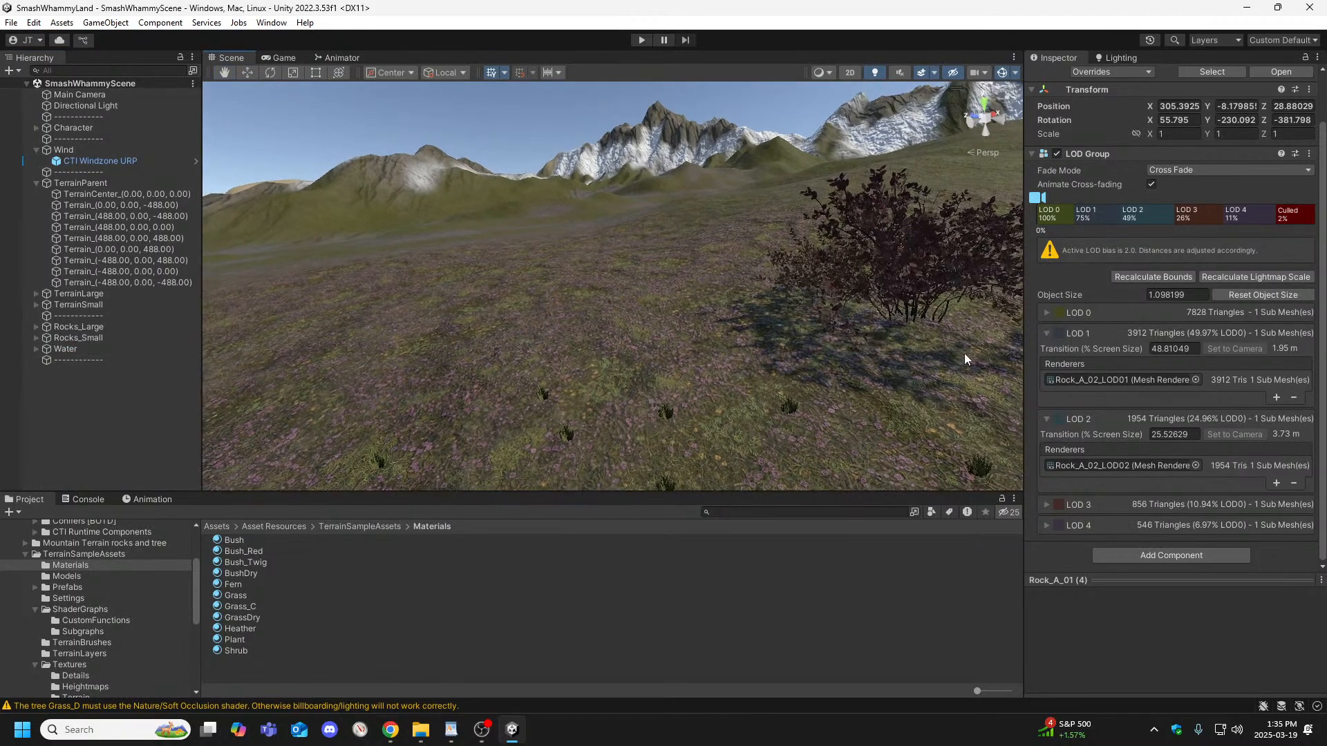
# Select Terrain_(488.00, 0.00, 0.00), try the Bush_Twig brush on the distant hills and look toward the lone tree.
pyautogui.click(572, 334)
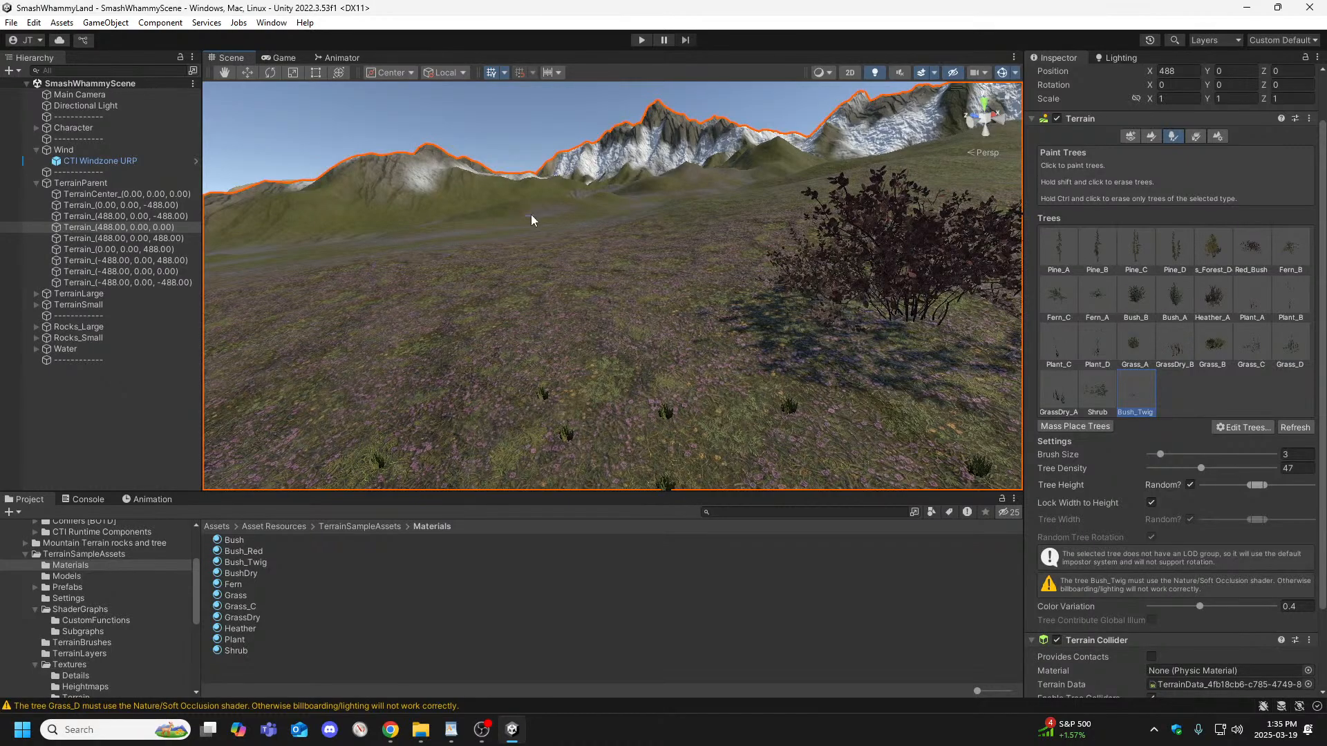
pyautogui.click(558, 185)
pyautogui.click(559, 186)
pyautogui.moveTo(472, 376)
pyautogui.mouseDown(button='right')
pyautogui.moveTo(207, 415)
pyautogui.moveTo(243, 370)
pyautogui.moveTo(456, 314)
pyautogui.moveTo(246, 320)
pyautogui.moveTo(128, 355)
pyautogui.moveTo(30, 365)
pyautogui.moveTo(48, 335)
pyautogui.moveTo(206, 352)
pyautogui.mouseUp(button='right')
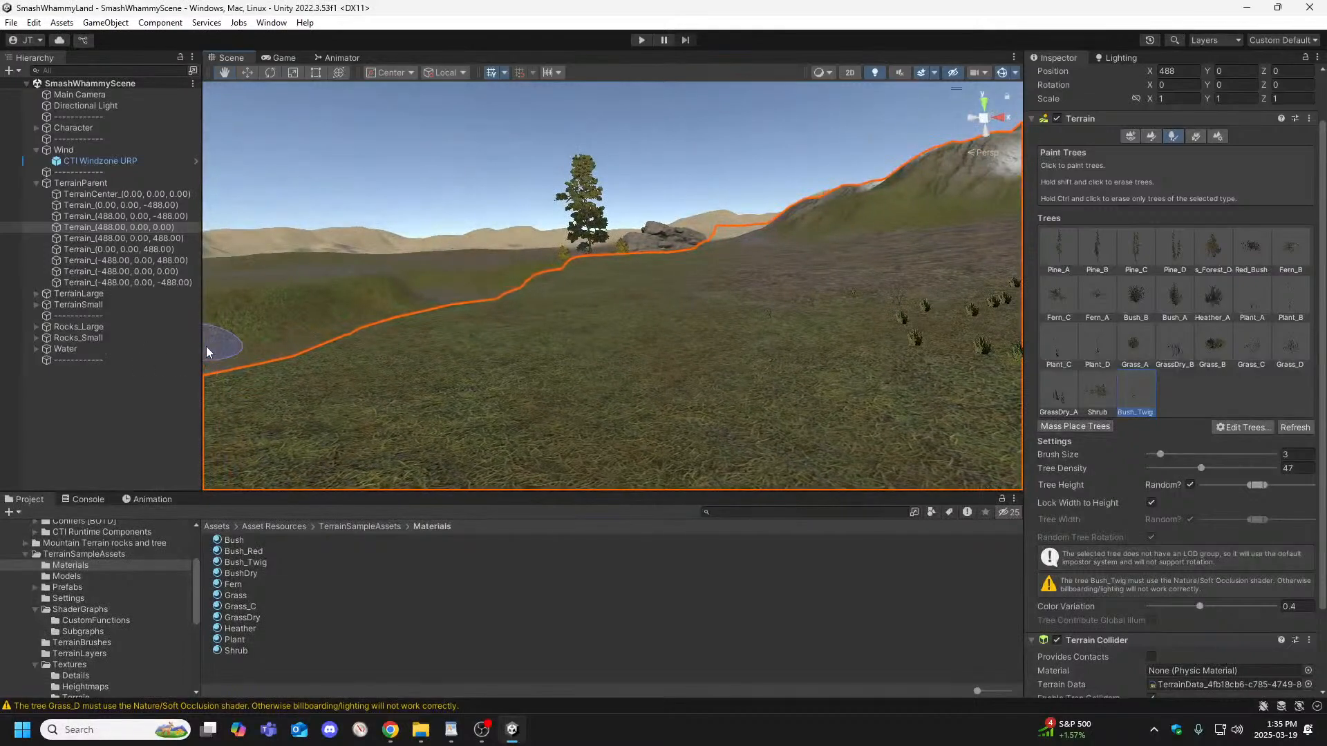
# Undo the recent terrain clicks and selections back to the point where the Character object is selected.
pyautogui.hotkey('ctrl', 'z')
pyautogui.hotkey('ctrl', 'z')
pyautogui.hotkey('ctrl', 'z')
pyautogui.hotkey('ctrl', 'z')
pyautogui.hotkey('ctrl', 'z')
pyautogui.hotkey('ctrl', 'z')
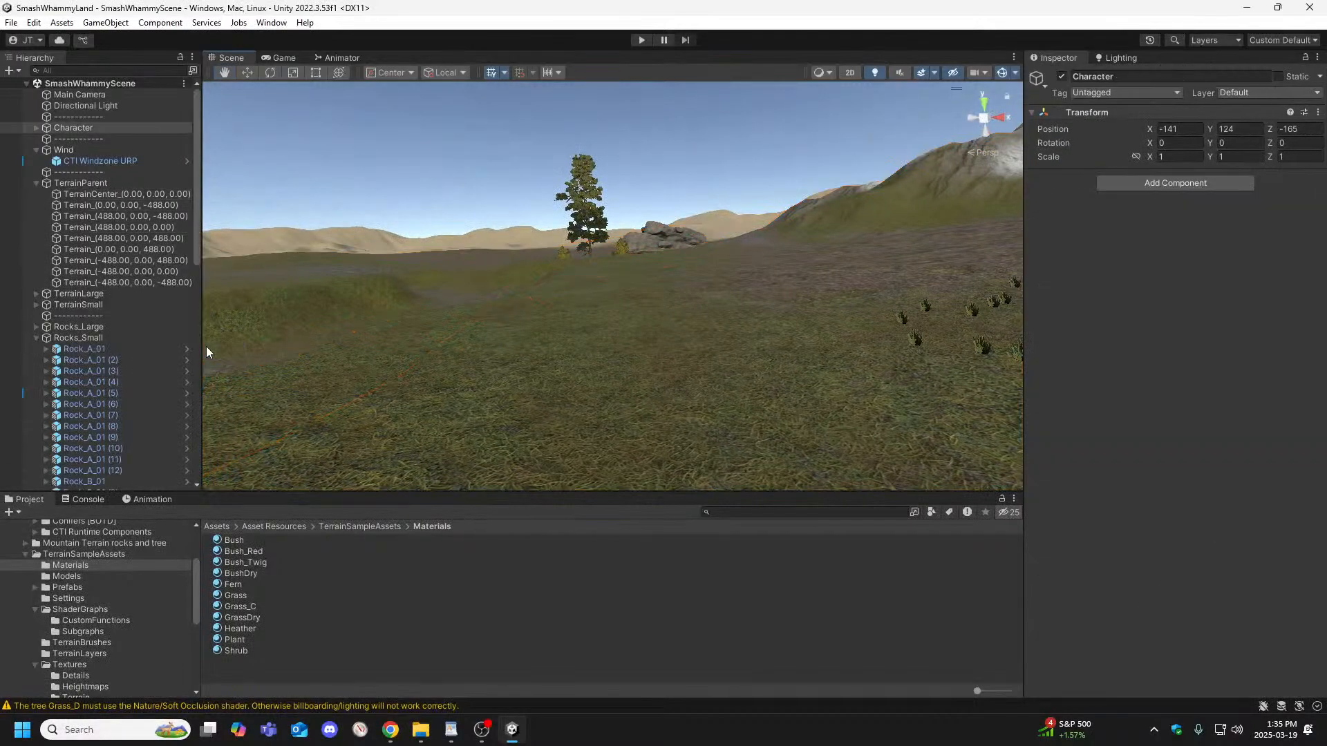
# Undo the recent selections and tree-list additions, including the rock entries, back to the point where Terrain_(488.00, 0.00, 0.00) is selected.
pyautogui.hotkey('ctrl', 'z')
pyautogui.hotkey('ctrl', 'z')
pyautogui.hotkey('ctrl', 'z')
pyautogui.hotkey('ctrl', 'z')
pyautogui.hotkey('ctrl', 'z')
pyautogui.hotkey('ctrl', 'z')
pyautogui.hotkey('ctrl', 'z')
pyautogui.hotkey('ctrl', 'z')
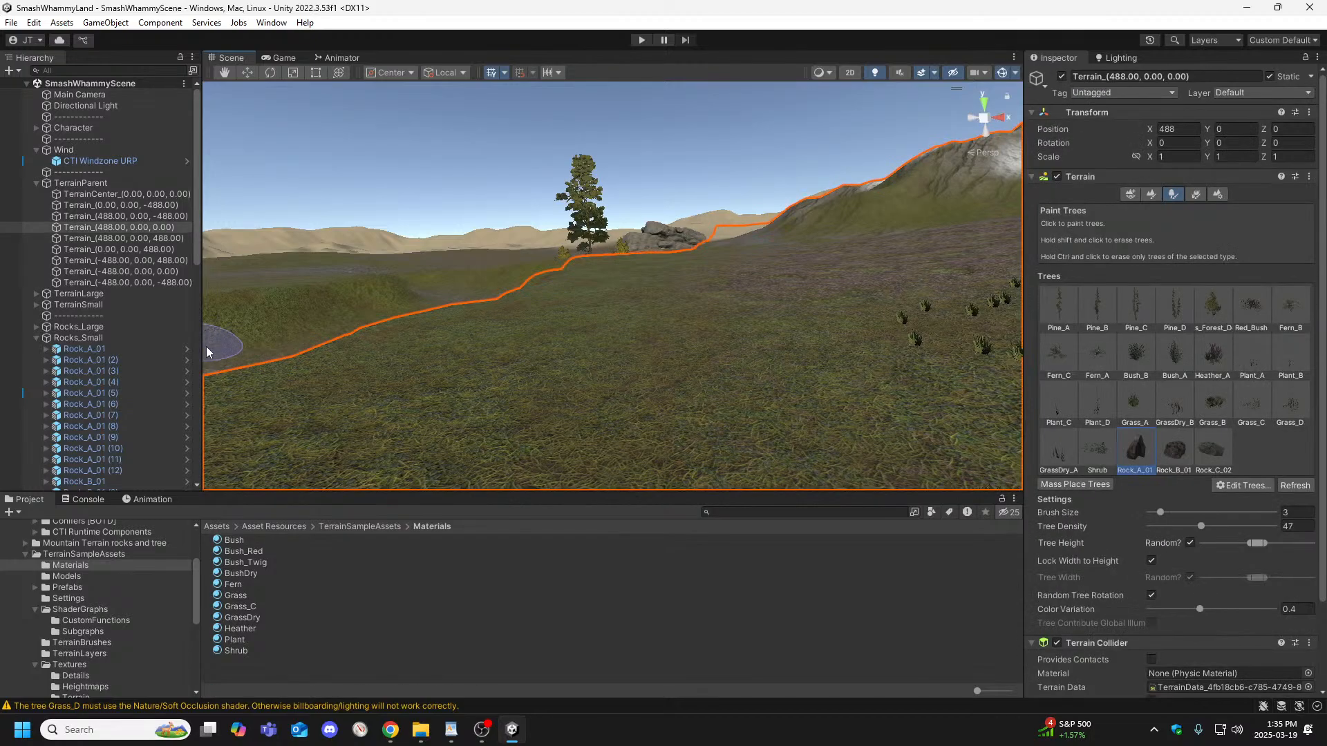
pyautogui.hotkey('ctrl', 'z')
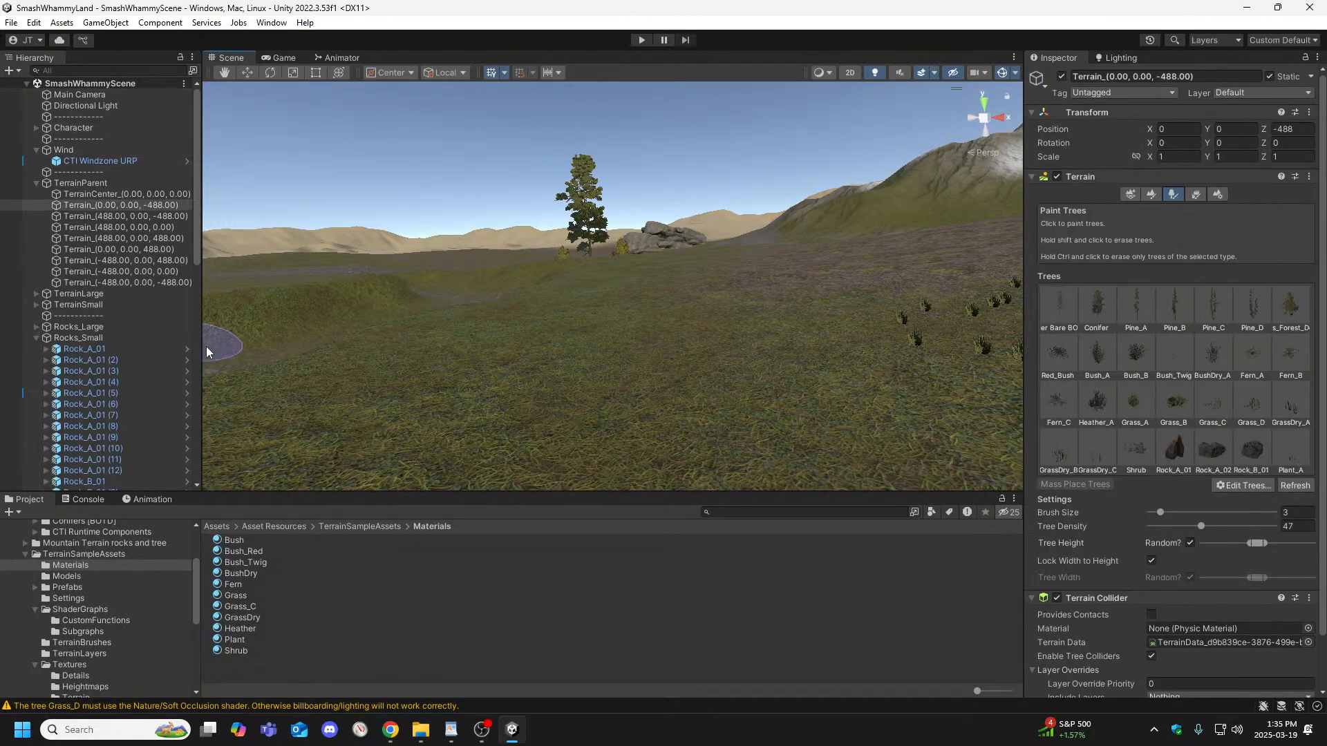
pyautogui.hotkey('ctrl', 'z')
pyautogui.hotkey('ctrl', 'z')
pyautogui.hotkey('ctrl', 'z')
pyautogui.hotkey('ctrl', 'z')
pyautogui.hotkey('ctrl', 'z')
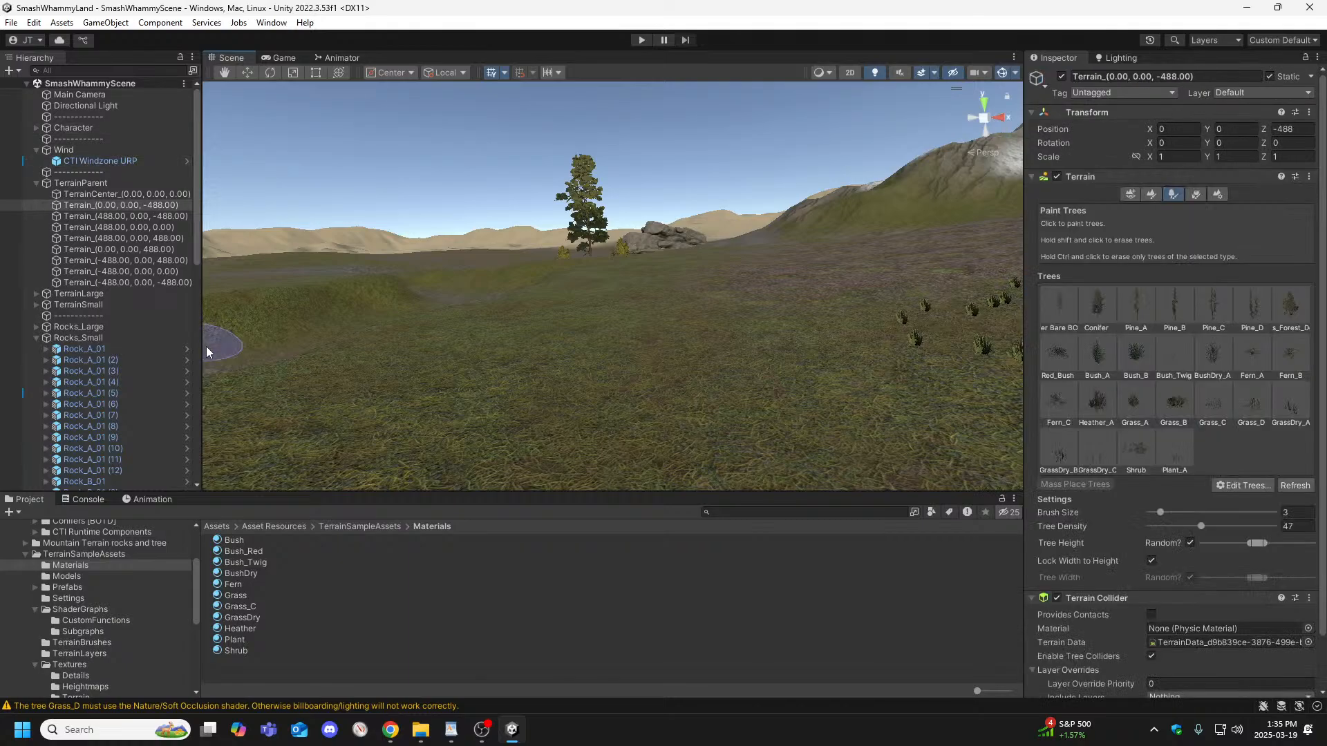
pyautogui.hotkey('ctrl', 'z')
pyautogui.hotkey('ctrl', 'z')
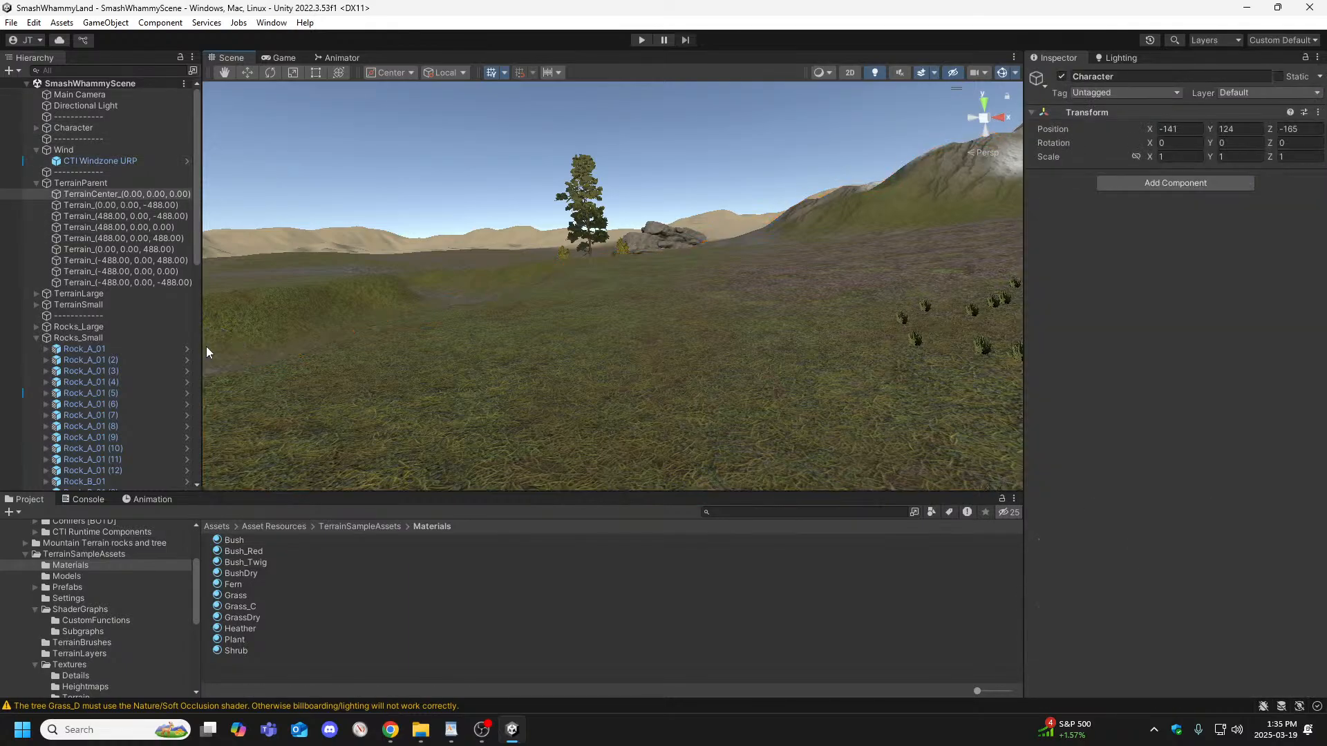
pyautogui.hotkey('ctrl', 'z')
pyautogui.hotkey('ctrl', 'z')
pyautogui.hotkey('ctrl', 'z')
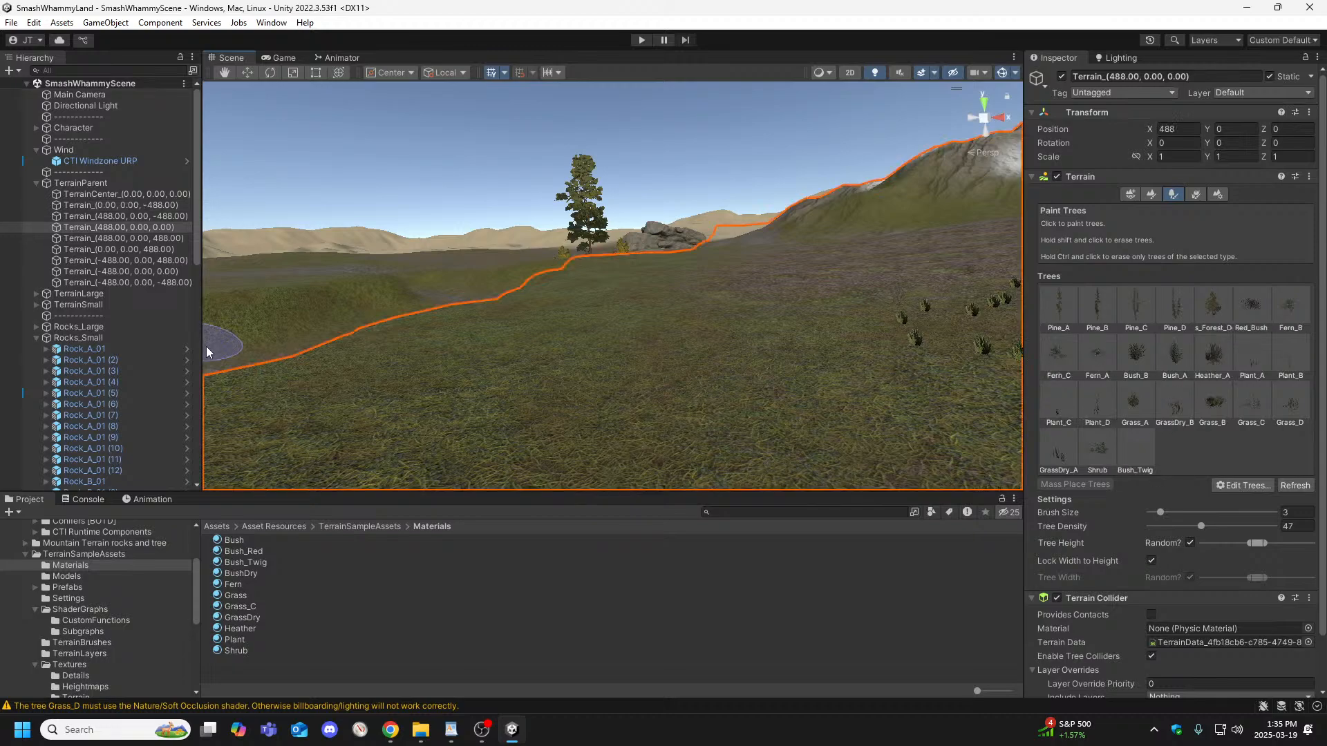
# Examine the flowered slope and the planted red and green bush patches on Terrain_(488.00, 0.00, 0.00).
pyautogui.press('w')
pyautogui.moveTo(750, 392)
pyautogui.mouseDown(button='right')
pyautogui.moveTo(808, 405)
pyautogui.moveTo(776, 362)
pyautogui.moveTo(868, 412)
pyautogui.moveTo(924, 394)
pyautogui.moveTo(806, 462)
pyautogui.moveTo(832, 456)
pyautogui.moveTo(838, 408)
pyautogui.moveTo(865, 370)
pyautogui.moveTo(1253, 320)
pyautogui.moveTo(1038, 334)
pyautogui.moveTo(1209, 335)
pyautogui.moveTo(1228, 393)
pyautogui.moveTo(1148, 405)
pyautogui.moveTo(1183, 409)
pyautogui.moveTo(888, 406)
pyautogui.moveTo(826, 428)
pyautogui.mouseUp(button='right')
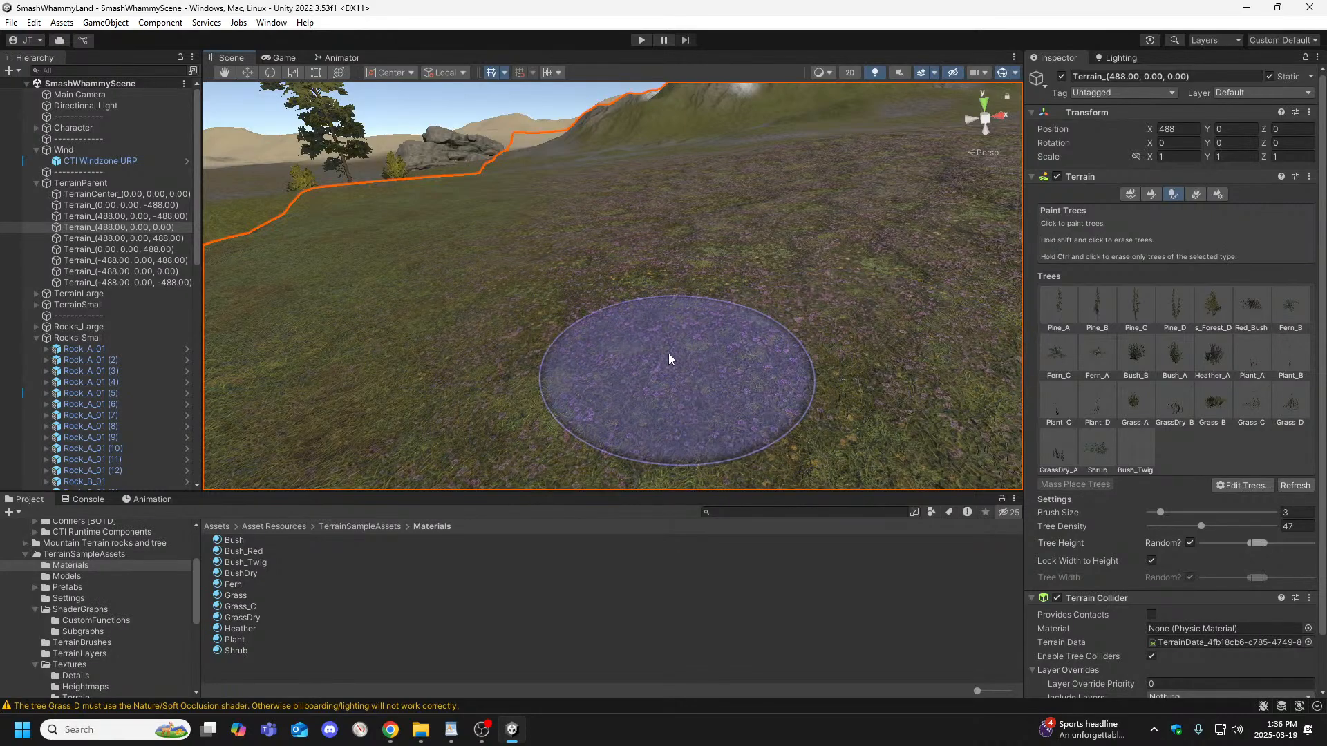
pyautogui.moveTo(746, 345)
pyautogui.mouseDown(button='right')
pyautogui.moveTo(856, 351)
pyautogui.moveTo(758, 407)
pyautogui.moveTo(731, 404)
pyautogui.moveTo(761, 375)
pyautogui.moveTo(663, 356)
pyautogui.mouseUp(button='right')
pyautogui.moveTo(752, 321)
pyautogui.mouseDown(button='right')
pyautogui.moveTo(716, 321)
pyautogui.moveTo(820, 284)
pyautogui.moveTo(912, 314)
pyautogui.moveTo(814, 346)
pyautogui.moveTo(841, 293)
pyautogui.moveTo(783, 291)
pyautogui.moveTo(820, 279)
pyautogui.moveTo(935, 287)
pyautogui.moveTo(847, 315)
pyautogui.moveTo(897, 364)
pyautogui.moveTo(787, 293)
pyautogui.moveTo(535, 350)
pyautogui.moveTo(714, 325)
pyautogui.moveTo(850, 343)
pyautogui.mouseUp(button='right')
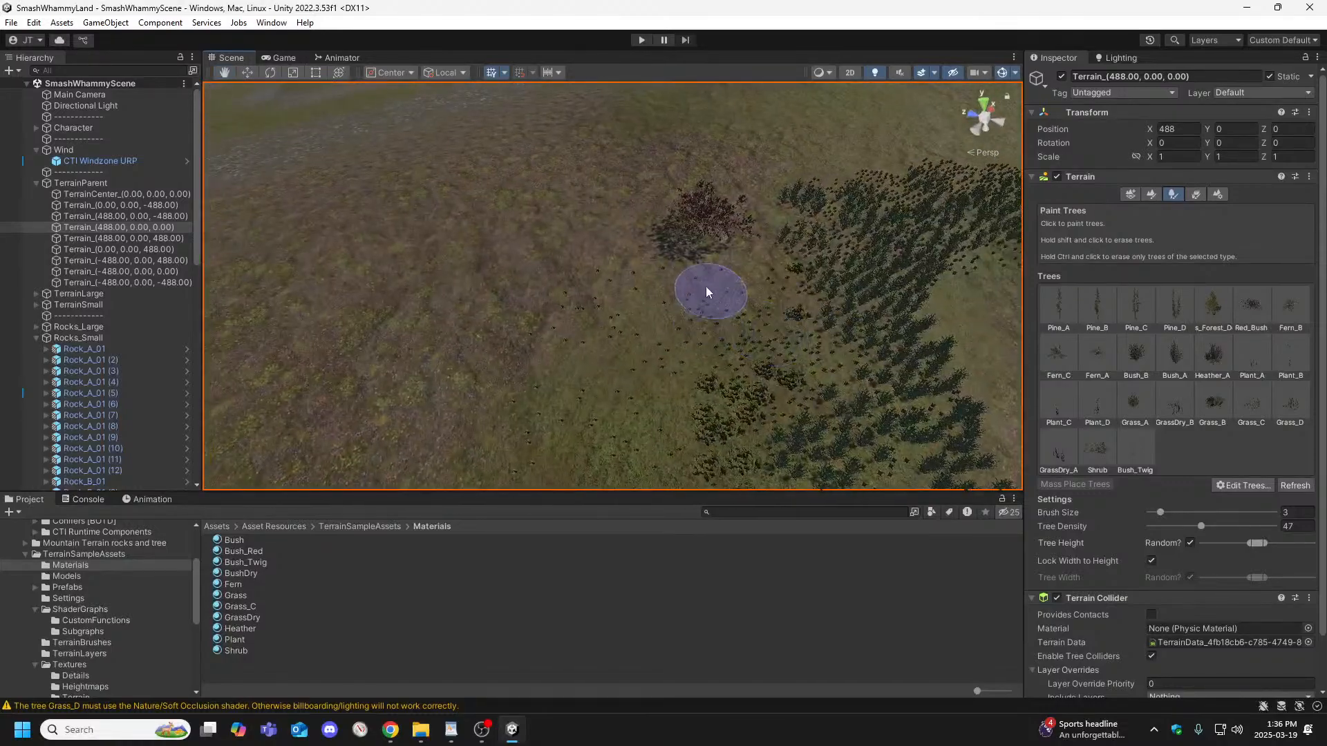
pyautogui.press('w')
pyautogui.press('d')
pyautogui.moveTo(772, 273); pyautogui.dragTo(772, 274, button='right')
pyautogui.moveTo(650, 142)
pyautogui.mouseDown(button='right')
pyautogui.moveTo(755, 169)
pyautogui.moveTo(815, 143)
pyautogui.moveTo(639, 178)
pyautogui.moveTo(583, 145)
pyautogui.moveTo(611, 62)
pyautogui.mouseUp(button='right')
pyautogui.press('w')
pyautogui.press('w')
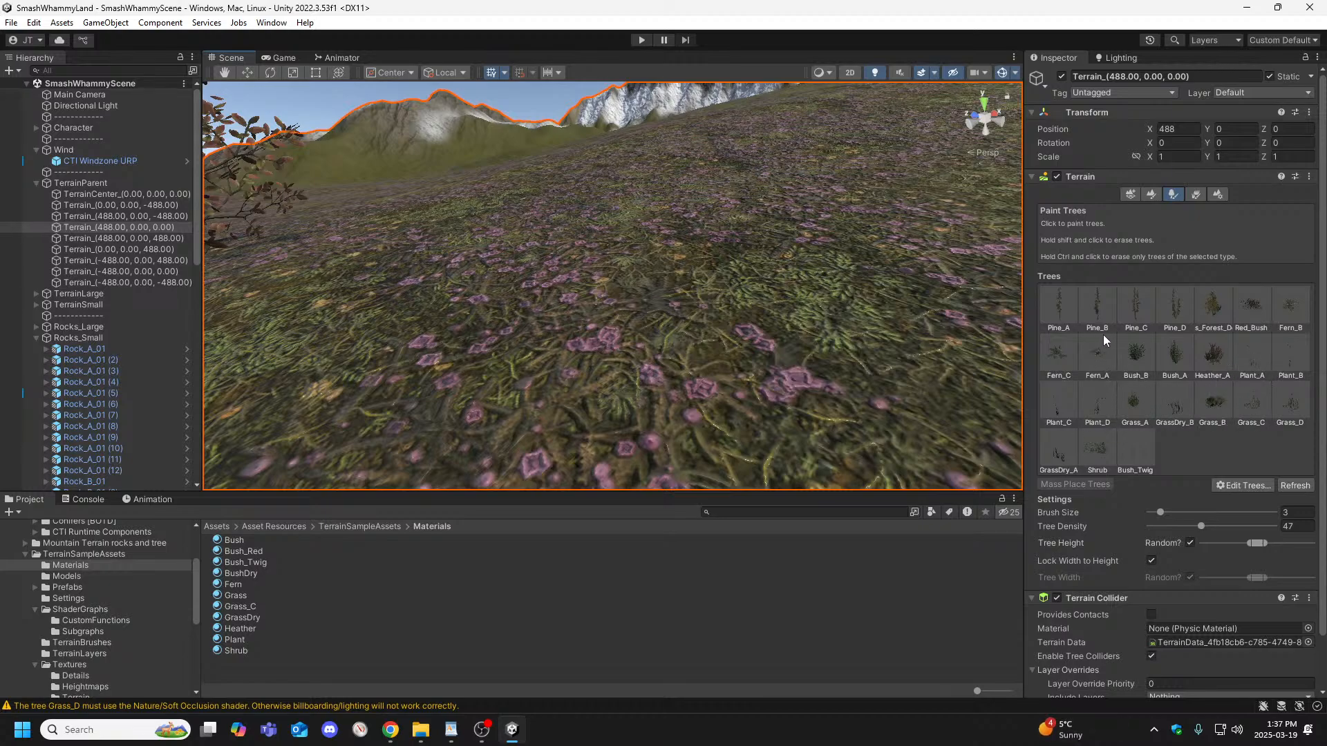
# Choose Bush_Twig as the tree to paint and place a clump on the grassy ground of Terrain_(488.00, 0.00, 0.00).
pyautogui.click(1135, 450)
pyautogui.moveTo(429, 311)
pyautogui.mouseDown(button='right')
pyautogui.moveTo(427, 299)
pyautogui.moveTo(421, 310)
pyautogui.moveTo(482, 355)
pyautogui.mouseUp(button='right')
pyautogui.press('s')
pyautogui.moveTo(572, 370)
pyautogui.mouseDown(button='right')
pyautogui.moveTo(519, 379)
pyautogui.moveTo(519, 393)
pyautogui.moveTo(489, 338)
pyautogui.moveTo(483, 297)
pyautogui.moveTo(557, 263)
pyautogui.moveTo(576, 276)
pyautogui.moveTo(503, 341)
pyautogui.moveTo(463, 409)
pyautogui.moveTo(488, 435)
pyautogui.moveTo(635, 375)
pyautogui.mouseUp(button='right')
pyautogui.moveTo(697, 339)
pyautogui.mouseDown(button='right')
pyautogui.moveTo(663, 358)
pyautogui.moveTo(583, 367)
pyautogui.moveTo(592, 313)
pyautogui.moveTo(540, 329)
pyautogui.moveTo(631, 326)
pyautogui.moveTo(533, 317)
pyautogui.moveTo(626, 292)
pyautogui.moveTo(624, 313)
pyautogui.moveTo(556, 343)
pyautogui.moveTo(631, 287)
pyautogui.moveTo(640, 309)
pyautogui.moveTo(681, 316)
pyautogui.moveTo(740, 302)
pyautogui.moveTo(951, 332)
pyautogui.moveTo(924, 288)
pyautogui.moveTo(877, 304)
pyautogui.moveTo(595, 332)
pyautogui.moveTo(719, 393)
pyautogui.moveTo(534, 297)
pyautogui.mouseUp(button='right')
pyautogui.moveTo(610, 282)
pyautogui.mouseDown(button='right')
pyautogui.moveTo(631, 272)
pyautogui.moveTo(705, 297)
pyautogui.moveTo(734, 336)
pyautogui.moveTo(850, 288)
pyautogui.moveTo(869, 260)
pyautogui.moveTo(777, 293)
pyautogui.moveTo(657, 299)
pyautogui.moveTo(786, 296)
pyautogui.moveTo(820, 276)
pyautogui.moveTo(578, 242)
pyautogui.moveTo(645, 264)
pyautogui.moveTo(628, 272)
pyautogui.moveTo(574, 255)
pyautogui.moveTo(646, 246)
pyautogui.moveTo(592, 258)
pyautogui.moveTo(625, 237)
pyautogui.moveTo(525, 201)
pyautogui.moveTo(574, 221)
pyautogui.moveTo(497, 257)
pyautogui.moveTo(287, 284)
pyautogui.moveTo(299, 251)
pyautogui.moveTo(392, 202)
pyautogui.moveTo(14, 227)
pyautogui.moveTo(1200, 236)
pyautogui.moveTo(1295, 194)
pyautogui.moveTo(102, 217)
pyautogui.mouseUp(button='right')
pyautogui.moveTo(641, 395)
pyautogui.mouseDown(button='right')
pyautogui.moveTo(926, 358)
pyautogui.moveTo(1044, 372)
pyautogui.moveTo(873, 359)
pyautogui.moveTo(1027, 350)
pyautogui.moveTo(953, 350)
pyautogui.moveTo(725, 284)
pyautogui.moveTo(817, 317)
pyautogui.moveTo(836, 249)
pyautogui.moveTo(903, 216)
pyautogui.moveTo(1000, 226)
pyautogui.moveTo(815, 241)
pyautogui.moveTo(794, 255)
pyautogui.moveTo(862, 329)
pyautogui.moveTo(856, 361)
pyautogui.moveTo(986, 335)
pyautogui.moveTo(789, 297)
pyautogui.mouseUp(button='right')
pyautogui.moveTo(650, 338)
pyautogui.mouseDown(button='right')
pyautogui.moveTo(632, 329)
pyautogui.moveTo(868, 340)
pyautogui.moveTo(946, 364)
pyautogui.moveTo(879, 373)
pyautogui.moveTo(755, 341)
pyautogui.mouseUp(button='right')
pyautogui.moveTo(698, 275)
pyautogui.mouseDown(button='right')
pyautogui.moveTo(1061, 325)
pyautogui.moveTo(1017, 315)
pyautogui.moveTo(1025, 266)
pyautogui.moveTo(966, 237)
pyautogui.moveTo(711, 237)
pyautogui.moveTo(930, 246)
pyautogui.moveTo(950, 276)
pyautogui.moveTo(924, 248)
pyautogui.moveTo(583, 248)
pyautogui.moveTo(695, 269)
pyautogui.moveTo(453, 264)
pyautogui.moveTo(445, 246)
pyautogui.moveTo(158, 242)
pyautogui.moveTo(12, 217)
pyautogui.moveTo(55, 230)
pyautogui.mouseUp(button='right')
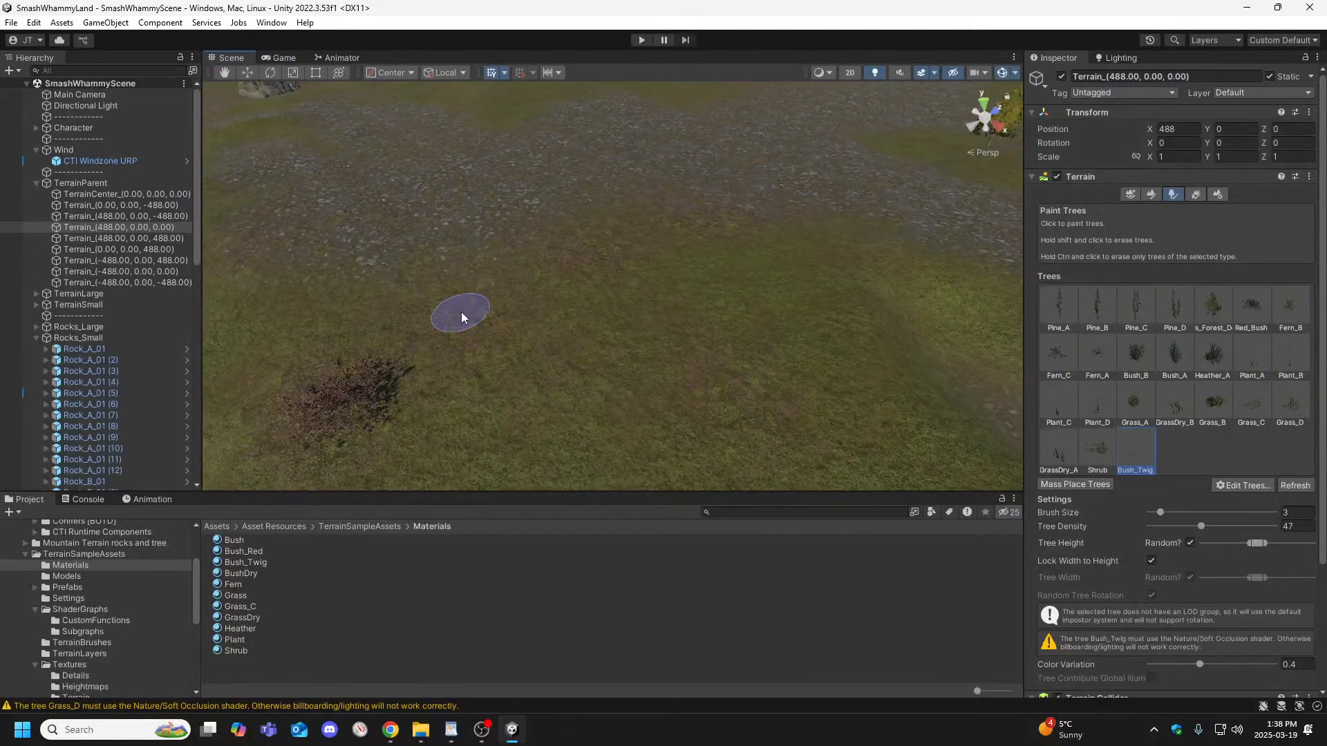
# Select TerrainCenter_(0.00, 0.00, 0.00) with the Bush_Twig brush and inspect the ground around its trees and ravine.
pyautogui.moveTo(544, 310)
pyautogui.mouseDown(button='right')
pyautogui.moveTo(486, 317)
pyautogui.moveTo(364, 281)
pyautogui.moveTo(385, 216)
pyautogui.moveTo(463, 207)
pyautogui.moveTo(384, 147)
pyautogui.moveTo(459, 284)
pyautogui.moveTo(428, 314)
pyautogui.moveTo(521, 260)
pyautogui.moveTo(560, 269)
pyautogui.moveTo(504, 278)
pyautogui.moveTo(732, 309)
pyautogui.moveTo(507, 299)
pyautogui.moveTo(553, 313)
pyautogui.mouseUp(button='right')
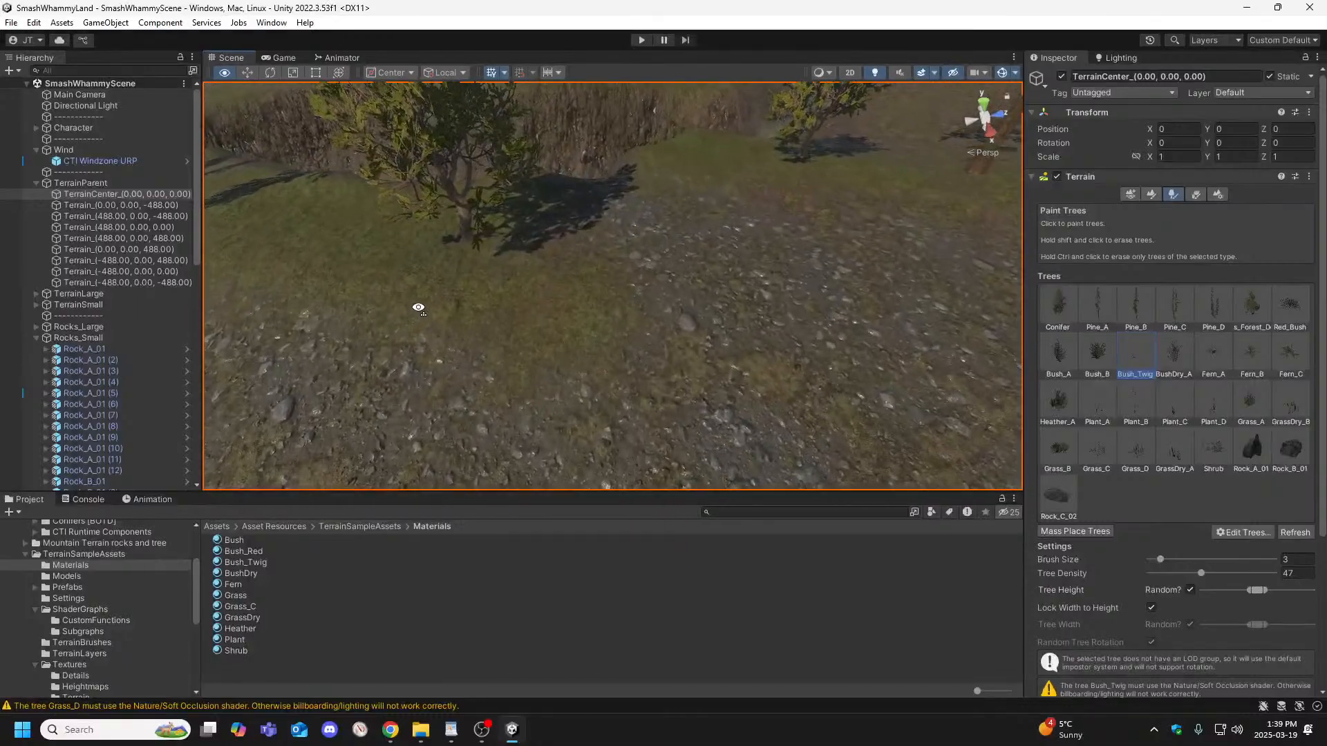
pyautogui.moveTo(1227, 292); pyautogui.dragTo(87, 298, button='right')
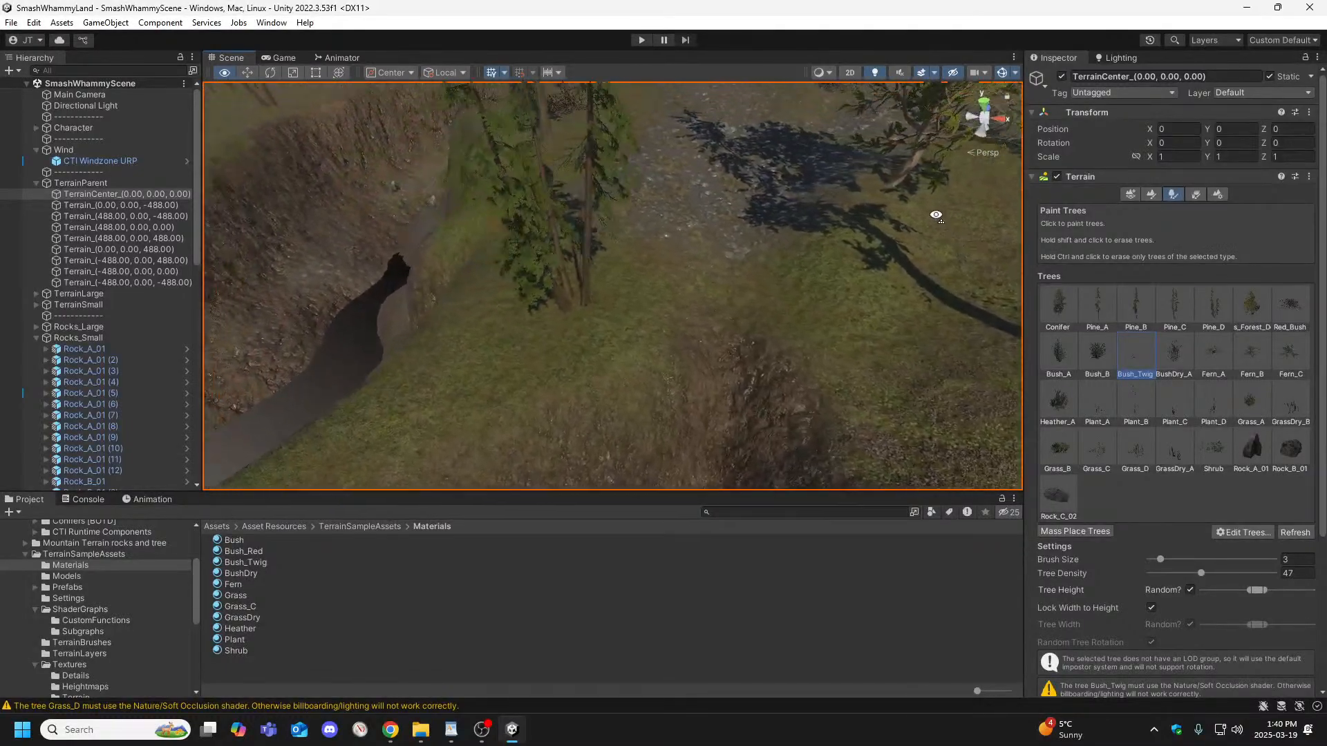
pyautogui.moveTo(726, 170)
pyautogui.mouseDown(button='right')
pyautogui.moveTo(596, 184)
pyautogui.moveTo(715, 185)
pyautogui.moveTo(628, 193)
pyautogui.moveTo(441, 160)
pyautogui.moveTo(393, 170)
pyautogui.moveTo(76, 149)
pyautogui.moveTo(1317, 139)
pyautogui.moveTo(1247, 136)
pyautogui.moveTo(1205, 161)
pyautogui.moveTo(66, 188)
pyautogui.moveTo(195, 176)
pyautogui.moveTo(201, 228)
pyautogui.moveTo(105, 193)
pyautogui.moveTo(137, 178)
pyautogui.moveTo(231, 194)
pyautogui.moveTo(550, 284)
pyautogui.mouseUp(button='right')
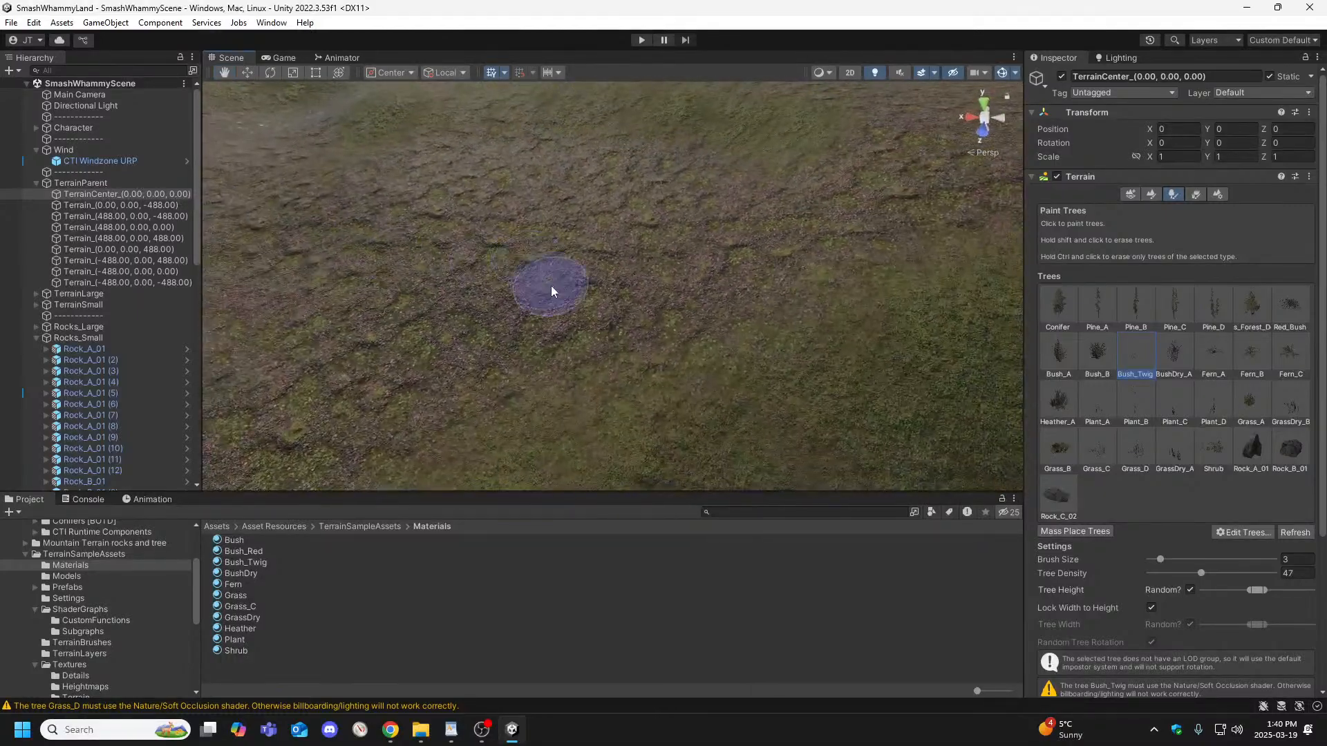
# Select Terrain_(488.00, 0.00, -488.00), set the tree brush size to 6 and paint a Bush_Twig clump beside the stony path.
pyautogui.click(557, 316)
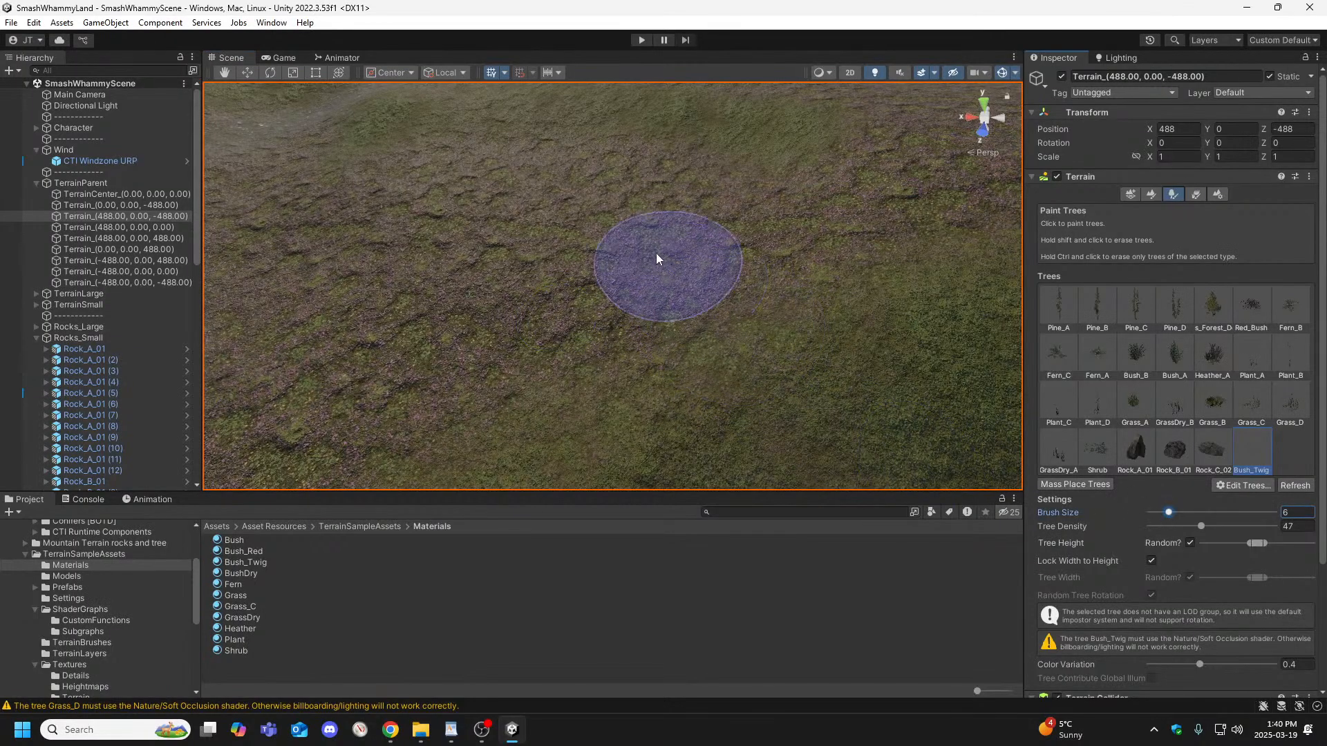
pyautogui.moveTo(657, 254)
pyautogui.mouseDown(button='right')
pyautogui.moveTo(685, 217)
pyautogui.moveTo(838, 219)
pyautogui.moveTo(669, 255)
pyautogui.mouseUp(button='right')
pyautogui.moveTo(734, 226)
pyautogui.mouseDown(button='right')
pyautogui.moveTo(820, 242)
pyautogui.moveTo(702, 252)
pyautogui.moveTo(820, 234)
pyautogui.moveTo(820, 216)
pyautogui.moveTo(696, 228)
pyautogui.mouseUp(button='right')
pyautogui.moveTo(635, 269)
pyautogui.mouseDown(button='right')
pyautogui.moveTo(735, 231)
pyautogui.moveTo(821, 243)
pyautogui.mouseUp(button='right')
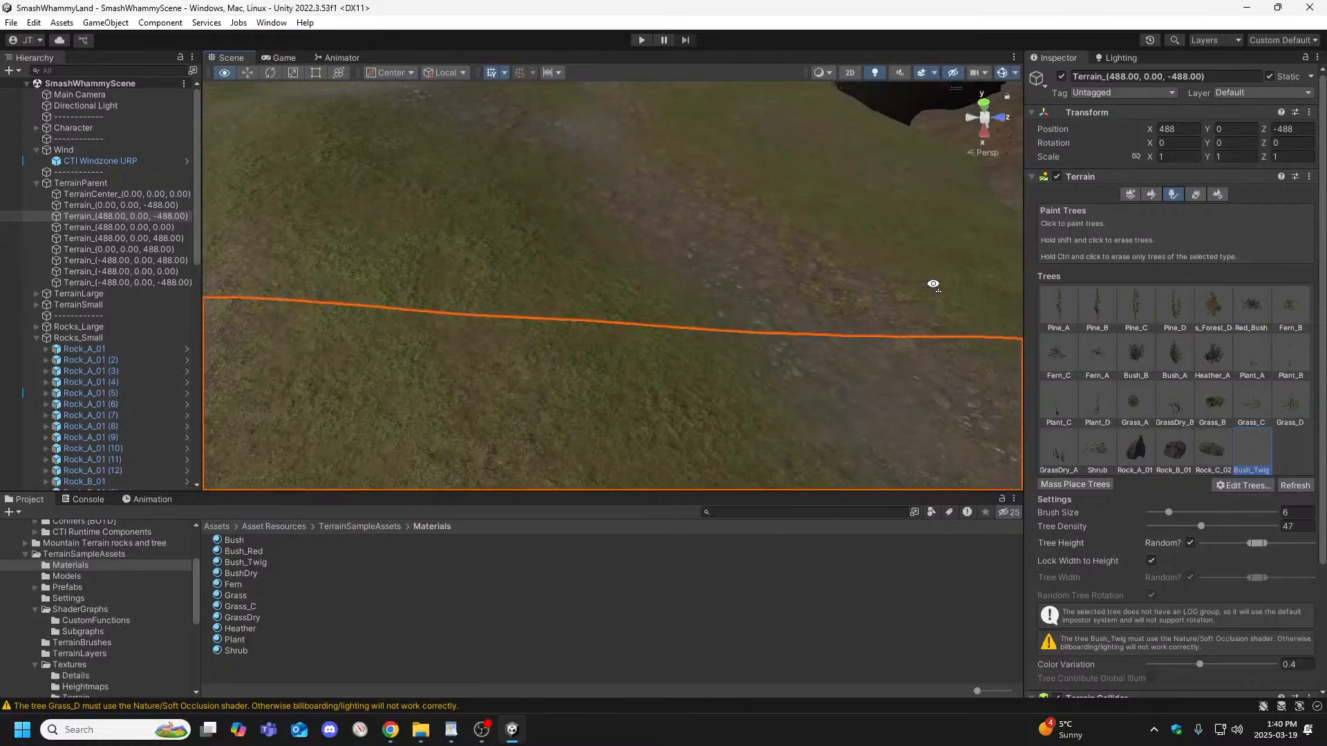
pyautogui.moveTo(916, 266); pyautogui.dragTo(442, 286, button='right')
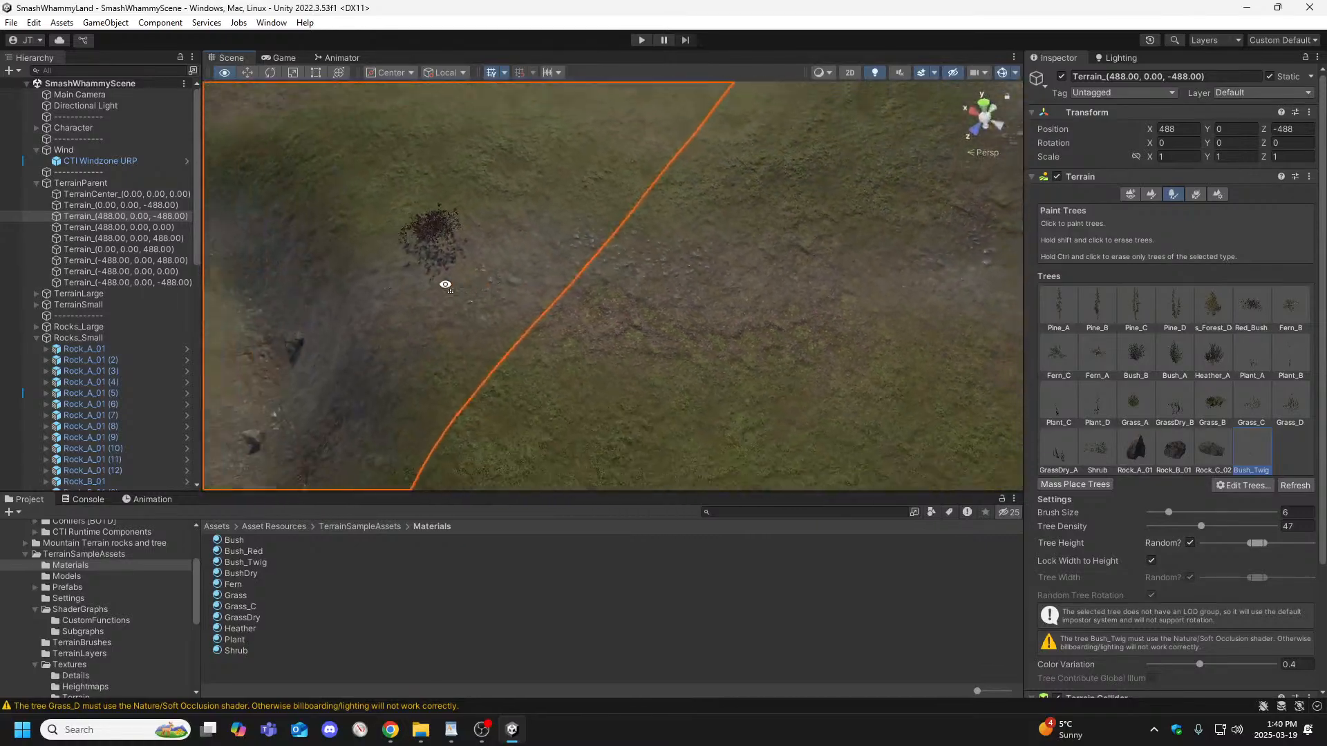
# Select Terrain_(0.00, 0.00, -488.00) and paint a Bush_Twig clump on the open hill near the boulder.
pyautogui.moveTo(794, 353); pyautogui.dragTo(859, 339, button='right')
pyautogui.press('w')
pyautogui.press('w')
pyautogui.moveTo(702, 297); pyautogui.dragTo(756, 288, button='right')
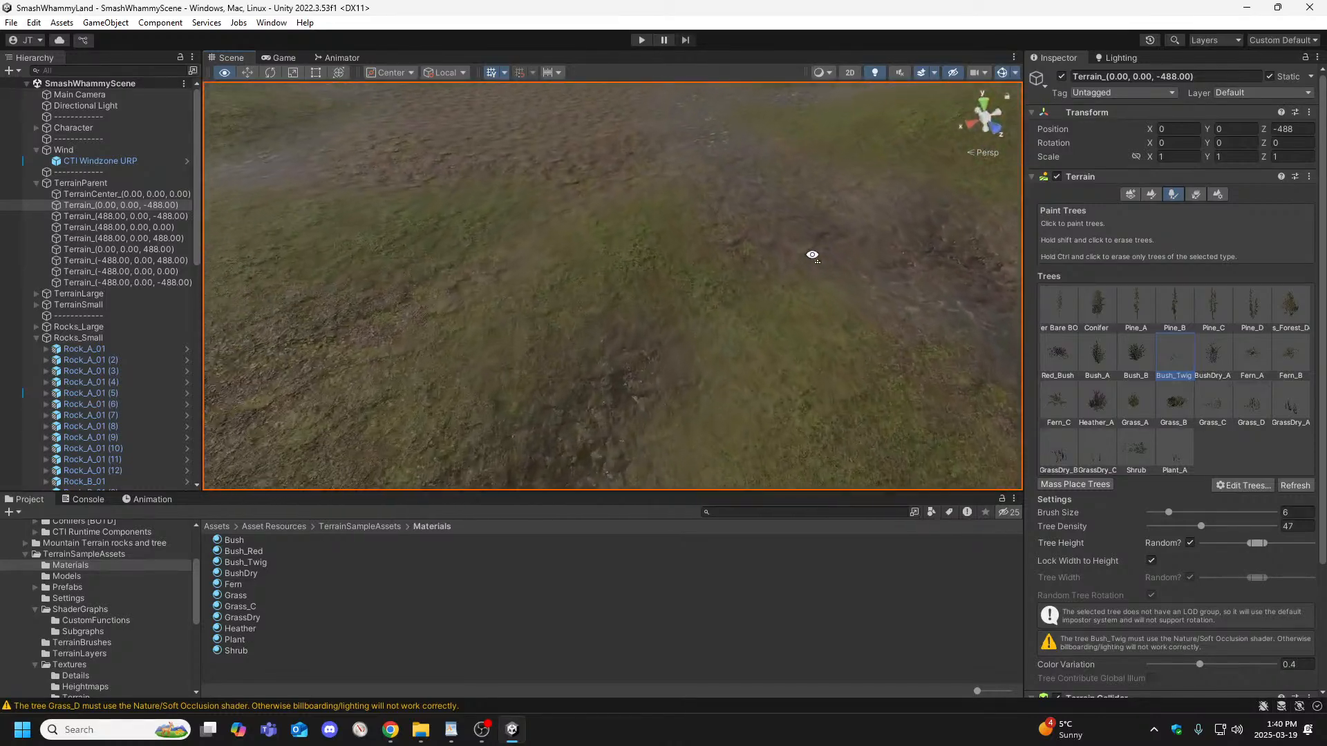
pyautogui.moveTo(812, 255); pyautogui.dragTo(811, 255, button='right')
pyautogui.press('d')
pyautogui.moveTo(675, 263)
pyautogui.mouseDown(button='right')
pyautogui.moveTo(720, 331)
pyautogui.moveTo(802, 325)
pyautogui.moveTo(835, 222)
pyautogui.moveTo(941, 250)
pyautogui.moveTo(829, 286)
pyautogui.mouseUp(button='right')
pyautogui.press('e')
pyautogui.moveTo(737, 242)
pyautogui.mouseDown(button='right')
pyautogui.moveTo(686, 273)
pyautogui.moveTo(720, 281)
pyautogui.moveTo(628, 291)
pyautogui.moveTo(791, 222)
pyautogui.mouseUp(button='right')
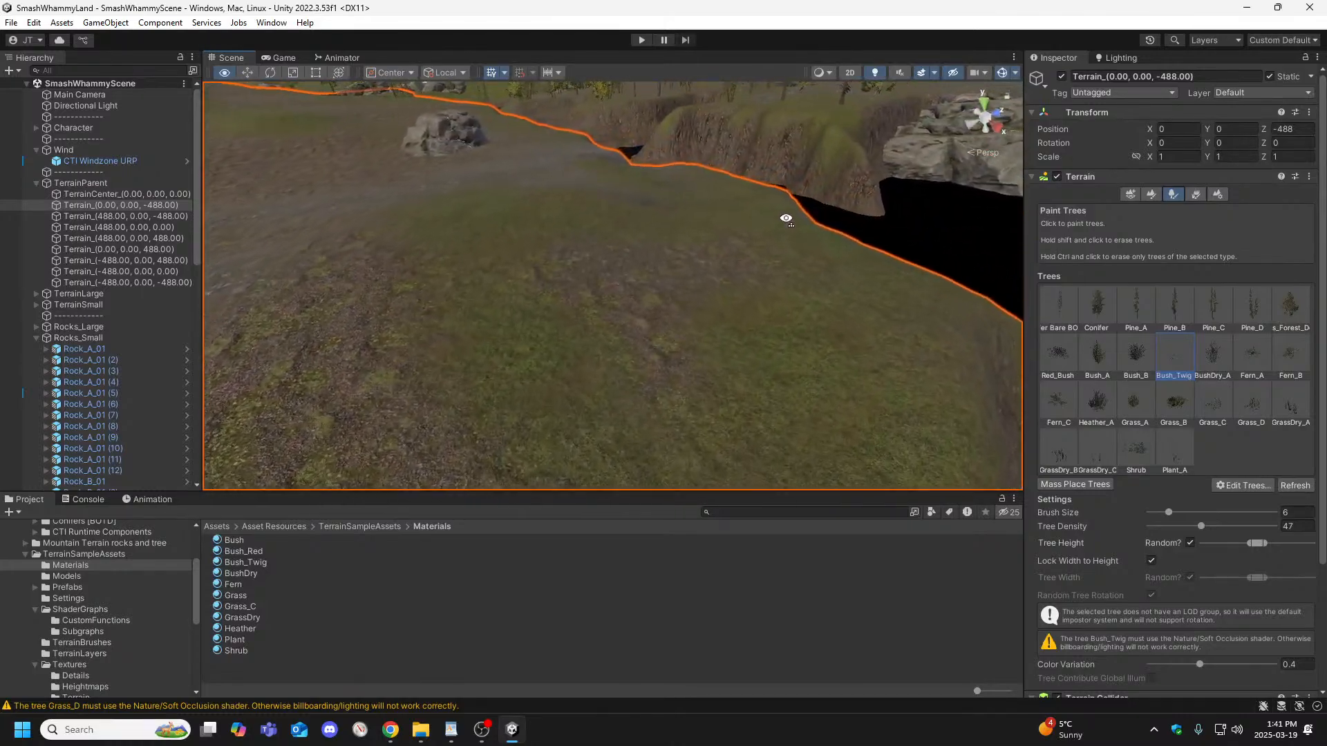
pyautogui.moveTo(566, 335)
pyautogui.mouseDown(button='right')
pyautogui.moveTo(589, 329)
pyautogui.moveTo(309, 319)
pyautogui.moveTo(318, 281)
pyautogui.moveTo(501, 231)
pyautogui.mouseUp(button='right')
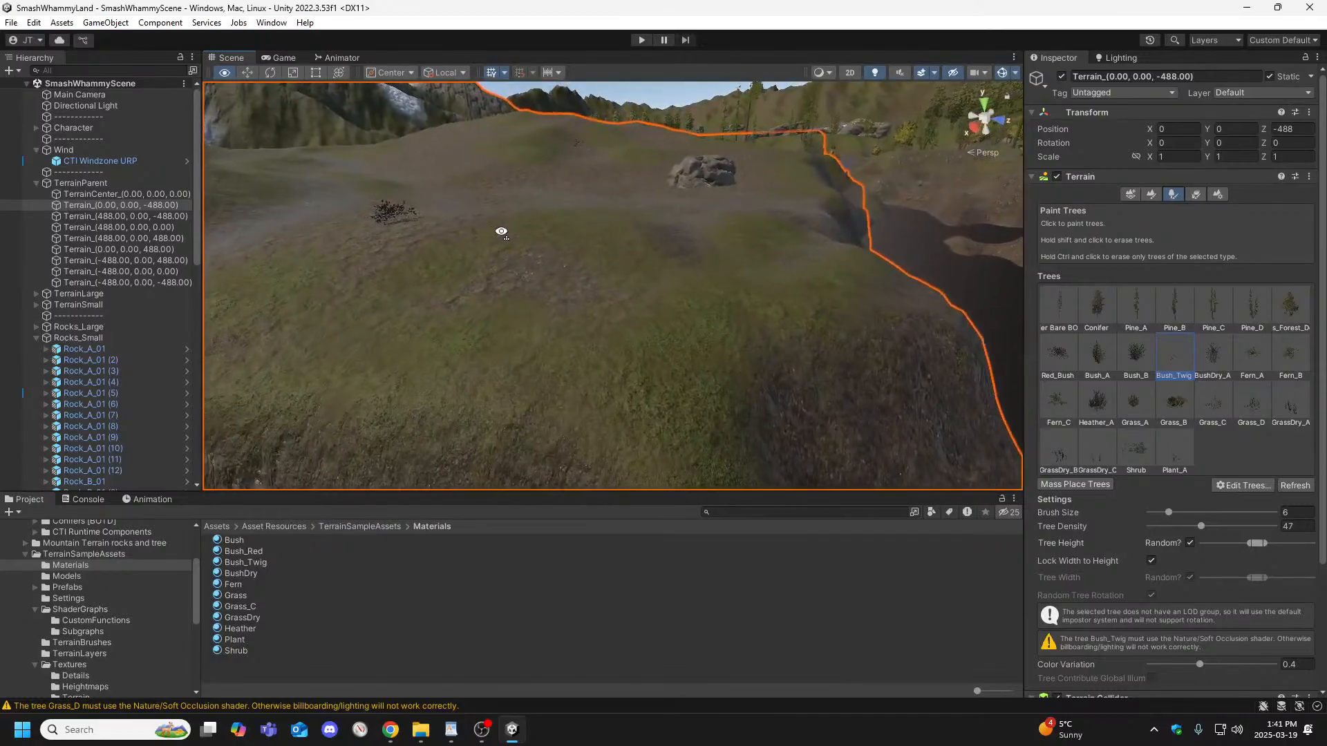
# Paint more scattered Bush_Twig clumps on the grassy and flowered hills of Terrain_(0.00, 0.00, -488.00).
pyautogui.moveTo(635, 236)
pyautogui.mouseDown(button='right')
pyautogui.moveTo(459, 279)
pyautogui.moveTo(367, 279)
pyautogui.moveTo(361, 297)
pyautogui.moveTo(405, 287)
pyautogui.moveTo(369, 340)
pyautogui.mouseUp(button='right')
pyautogui.moveTo(552, 299); pyautogui.dragTo(542, 287, button='right')
pyautogui.moveTo(456, 270)
pyautogui.mouseDown(button='right')
pyautogui.moveTo(462, 290)
pyautogui.moveTo(524, 258)
pyautogui.moveTo(595, 263)
pyautogui.moveTo(586, 300)
pyautogui.moveTo(687, 252)
pyautogui.moveTo(704, 215)
pyautogui.moveTo(639, 280)
pyautogui.moveTo(548, 326)
pyautogui.moveTo(479, 325)
pyautogui.moveTo(544, 270)
pyautogui.moveTo(765, 184)
pyautogui.moveTo(926, 154)
pyautogui.moveTo(576, 255)
pyautogui.moveTo(637, 247)
pyautogui.moveTo(714, 203)
pyautogui.moveTo(612, 215)
pyautogui.mouseUp(button='right')
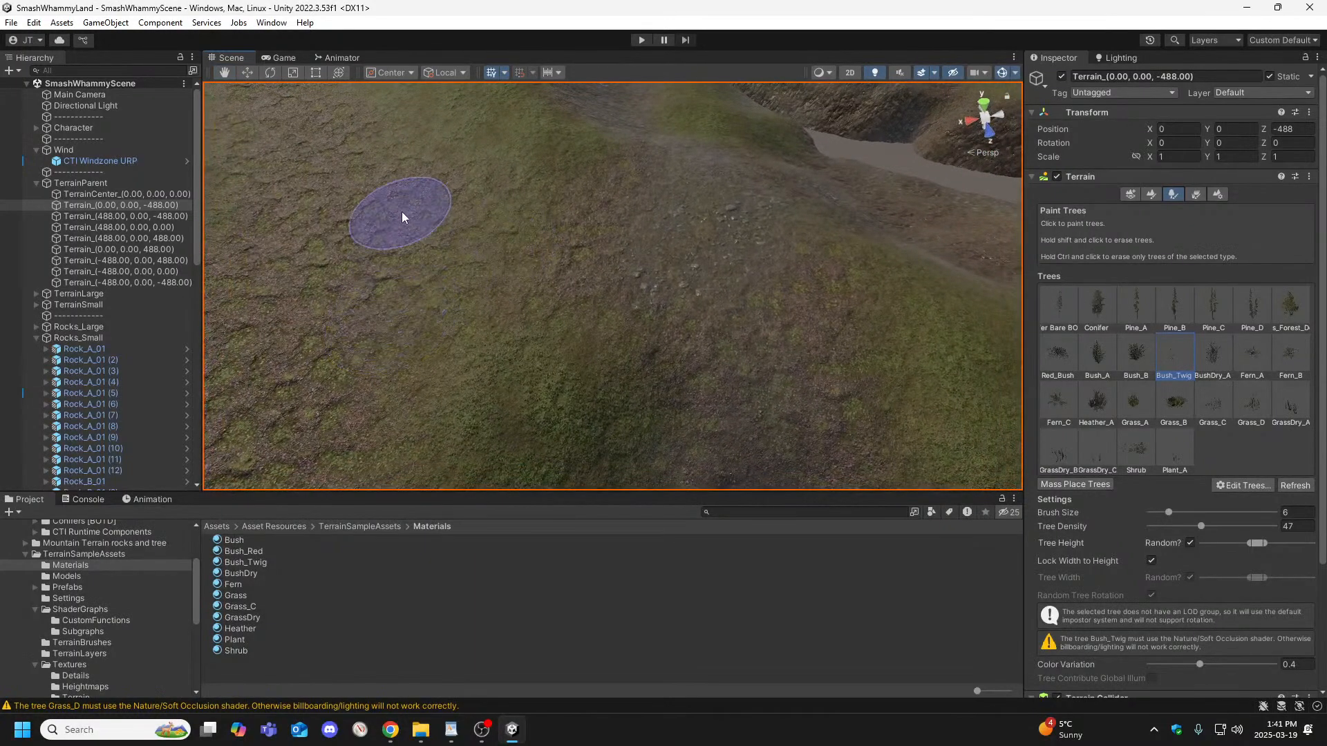
pyautogui.moveTo(433, 241)
pyautogui.mouseDown(button='right')
pyautogui.moveTo(541, 253)
pyautogui.moveTo(344, 260)
pyautogui.moveTo(442, 296)
pyautogui.moveTo(776, 260)
pyautogui.moveTo(839, 293)
pyautogui.moveTo(835, 272)
pyautogui.moveTo(726, 281)
pyautogui.moveTo(723, 263)
pyautogui.moveTo(574, 217)
pyautogui.moveTo(504, 228)
pyautogui.moveTo(598, 169)
pyautogui.moveTo(514, 213)
pyautogui.moveTo(359, 217)
pyautogui.moveTo(544, 223)
pyautogui.moveTo(340, 213)
pyautogui.moveTo(675, 223)
pyautogui.moveTo(738, 252)
pyautogui.moveTo(828, 254)
pyautogui.mouseUp(button='right')
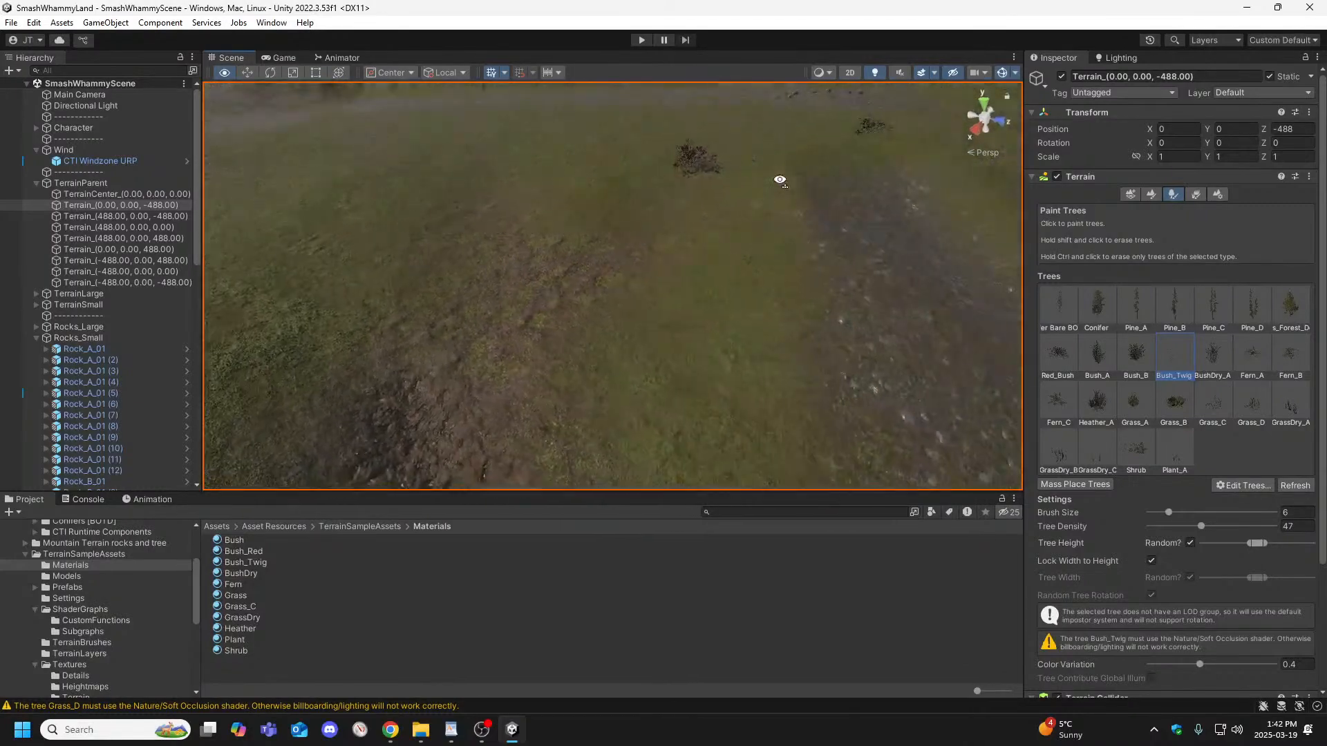
pyautogui.moveTo(779, 195)
pyautogui.mouseDown(button='right')
pyautogui.moveTo(765, 222)
pyautogui.moveTo(742, 205)
pyautogui.moveTo(789, 187)
pyautogui.mouseUp(button='right')
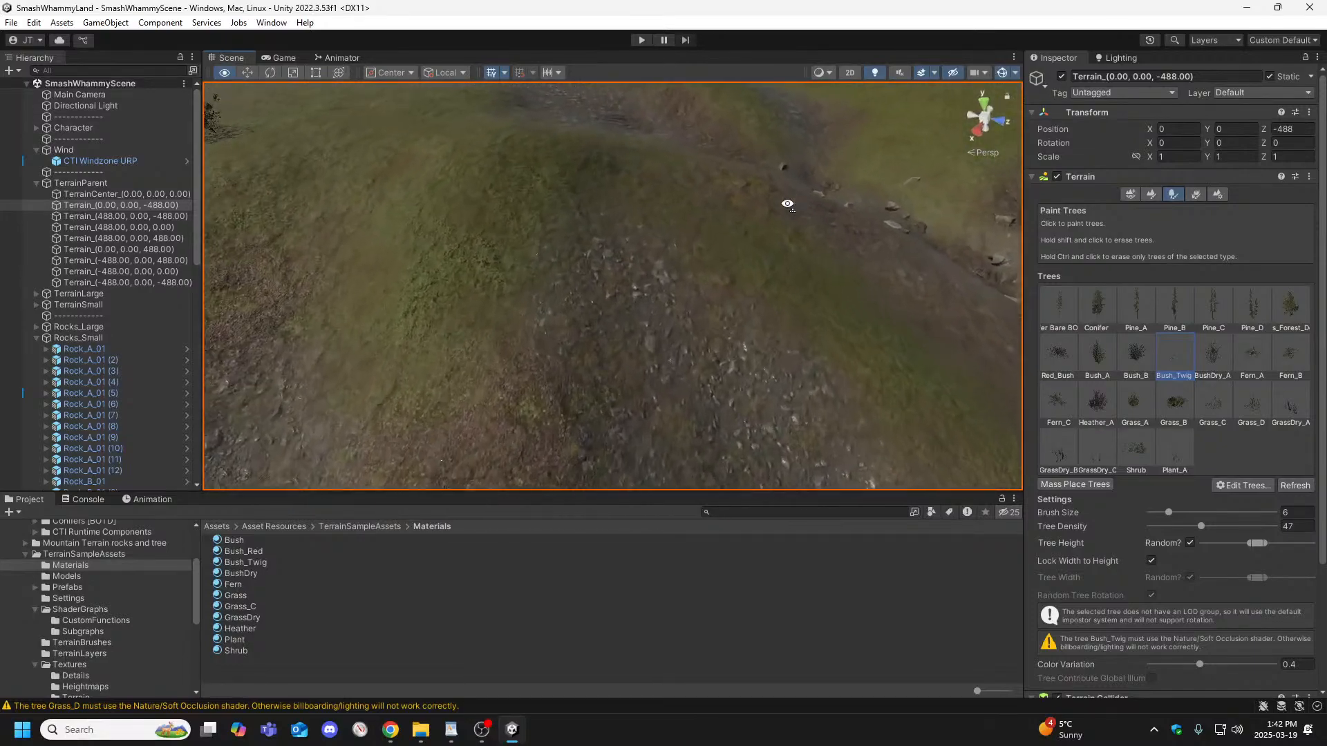
pyautogui.moveTo(862, 251)
pyautogui.mouseDown(button='right')
pyautogui.moveTo(527, 225)
pyautogui.moveTo(644, 212)
pyautogui.moveTo(735, 167)
pyautogui.moveTo(761, 240)
pyautogui.moveTo(734, 352)
pyautogui.moveTo(816, 308)
pyautogui.moveTo(1104, 342)
pyautogui.moveTo(1113, 288)
pyautogui.moveTo(1237, 264)
pyautogui.moveTo(1088, 291)
pyautogui.mouseUp(button='right')
pyautogui.moveTo(1004, 318)
pyautogui.mouseDown(button='right')
pyautogui.moveTo(1248, 268)
pyautogui.moveTo(311, 275)
pyautogui.moveTo(559, 299)
pyautogui.moveTo(749, 252)
pyautogui.moveTo(677, 222)
pyautogui.moveTo(607, 246)
pyautogui.moveTo(557, 207)
pyautogui.moveTo(450, 243)
pyautogui.moveTo(471, 231)
pyautogui.moveTo(603, 289)
pyautogui.mouseUp(button='right')
pyautogui.moveTo(687, 267)
pyautogui.mouseDown(button='right')
pyautogui.moveTo(608, 216)
pyautogui.moveTo(660, 316)
pyautogui.moveTo(805, 317)
pyautogui.moveTo(1010, 267)
pyautogui.moveTo(1012, 208)
pyautogui.moveTo(945, 276)
pyautogui.mouseUp(button='right')
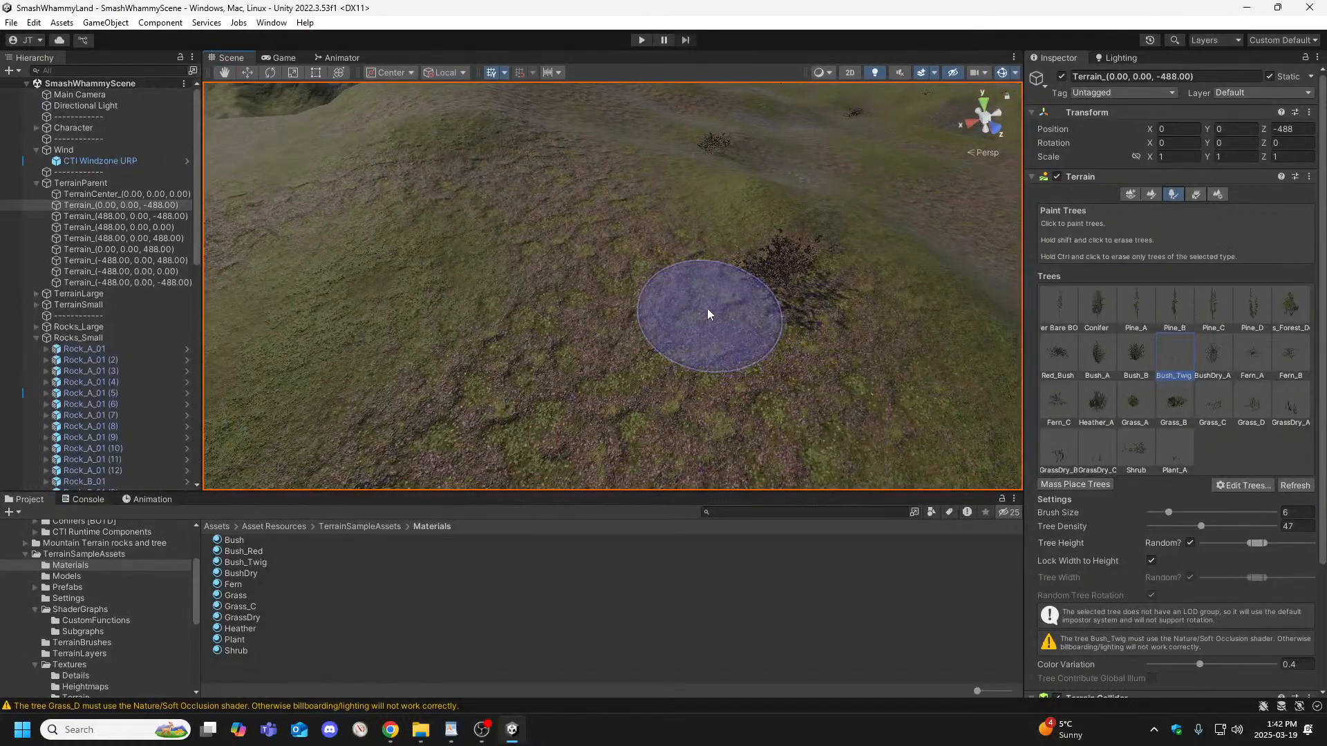
# Add Bush_Twig clumps on the slopes facing the rocky mountains and beside the eroded stony patches.
pyautogui.press('d')
pyautogui.moveTo(860, 413); pyautogui.dragTo(868, 416, button='right')
pyautogui.moveTo(581, 362)
pyautogui.mouseDown(button='right')
pyautogui.moveTo(429, 349)
pyautogui.moveTo(332, 320)
pyautogui.moveTo(275, 325)
pyautogui.moveTo(872, 245)
pyautogui.moveTo(826, 283)
pyautogui.moveTo(732, 281)
pyautogui.moveTo(932, 211)
pyautogui.moveTo(287, 276)
pyautogui.moveTo(214, 296)
pyautogui.moveTo(462, 298)
pyautogui.mouseUp(button='right')
pyautogui.press('w')
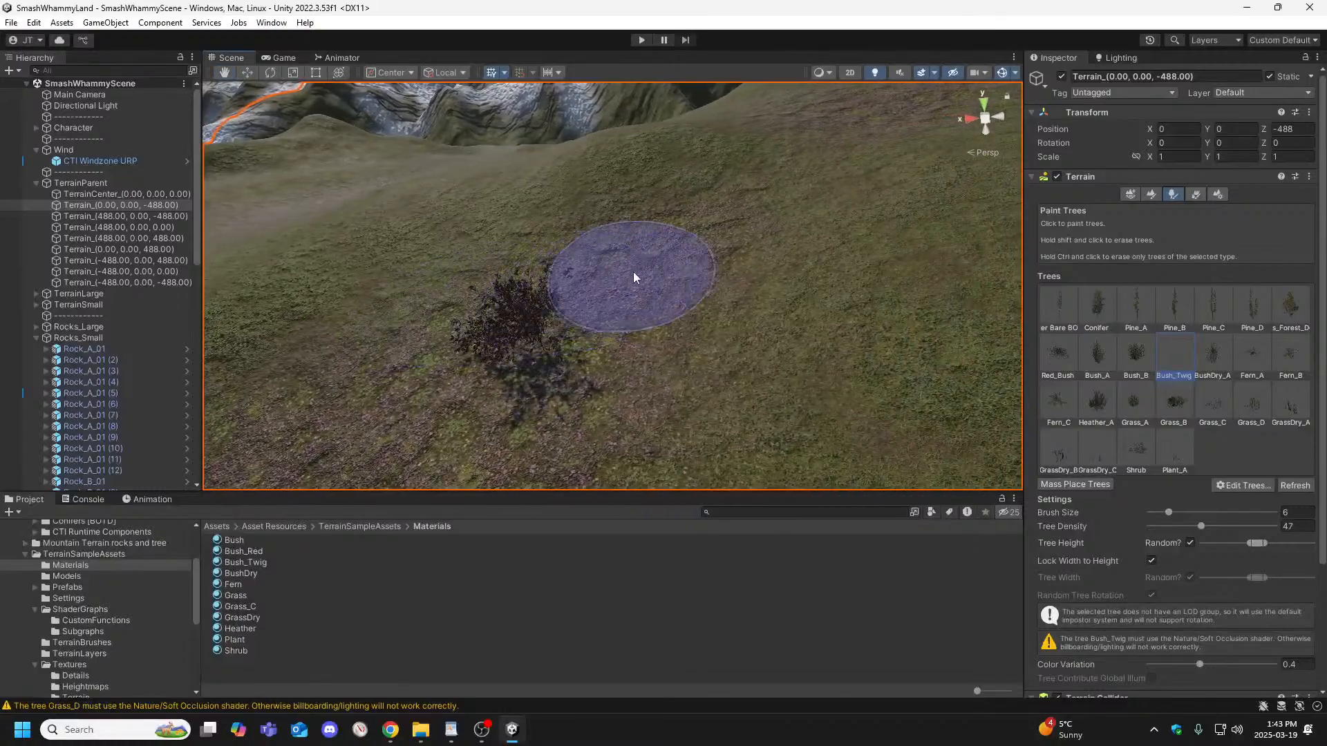
pyautogui.moveTo(613, 290)
pyautogui.mouseDown(button='right')
pyautogui.moveTo(347, 346)
pyautogui.moveTo(220, 281)
pyautogui.moveTo(101, 308)
pyautogui.mouseUp(button='right')
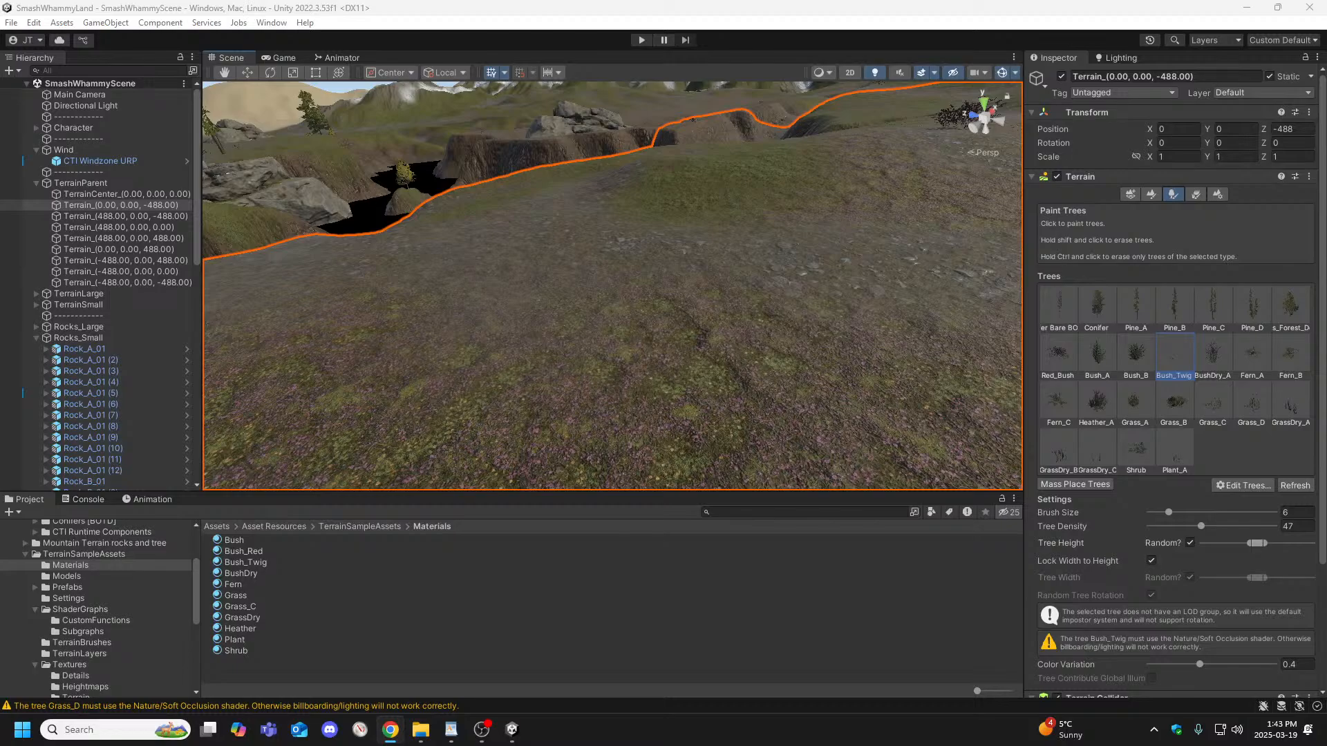
pyautogui.press('w')
pyautogui.moveTo(806, 235); pyautogui.dragTo(1213, 272, button='right')
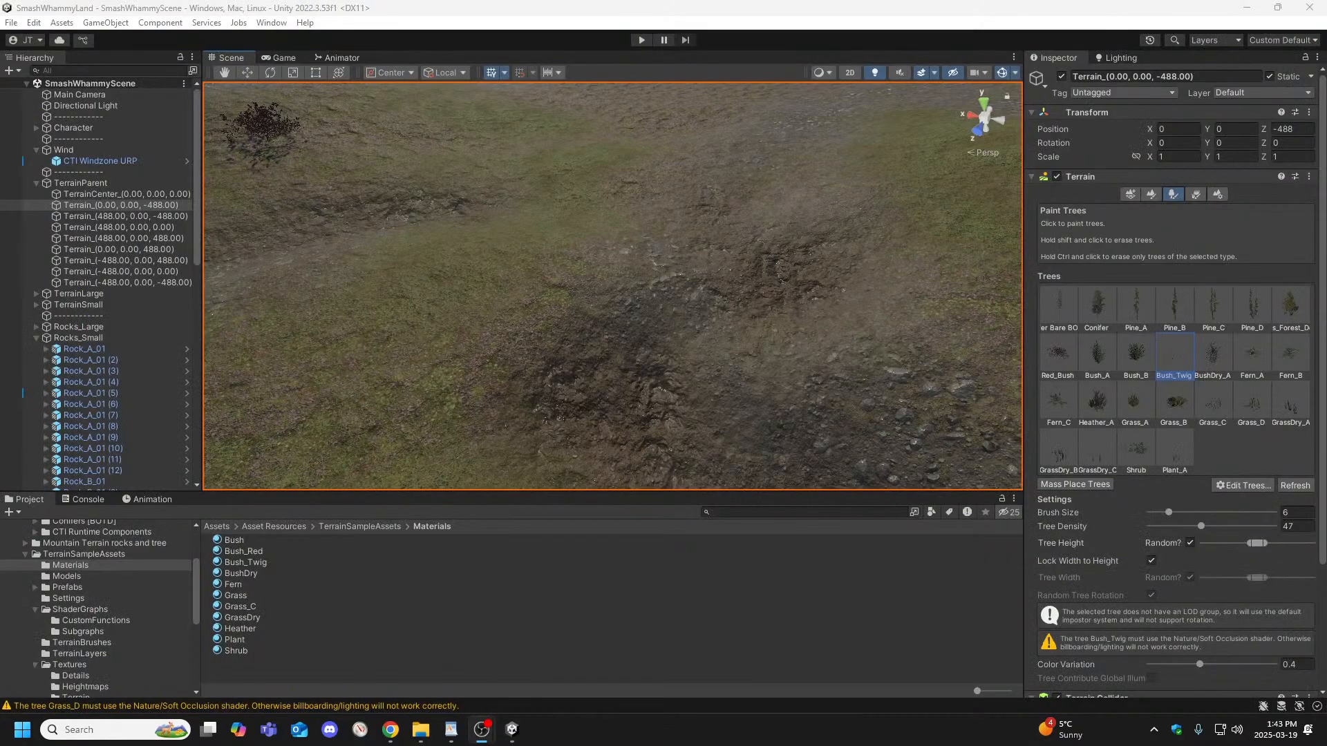
pyautogui.moveTo(581, 281); pyautogui.dragTo(527, 281, button='right')
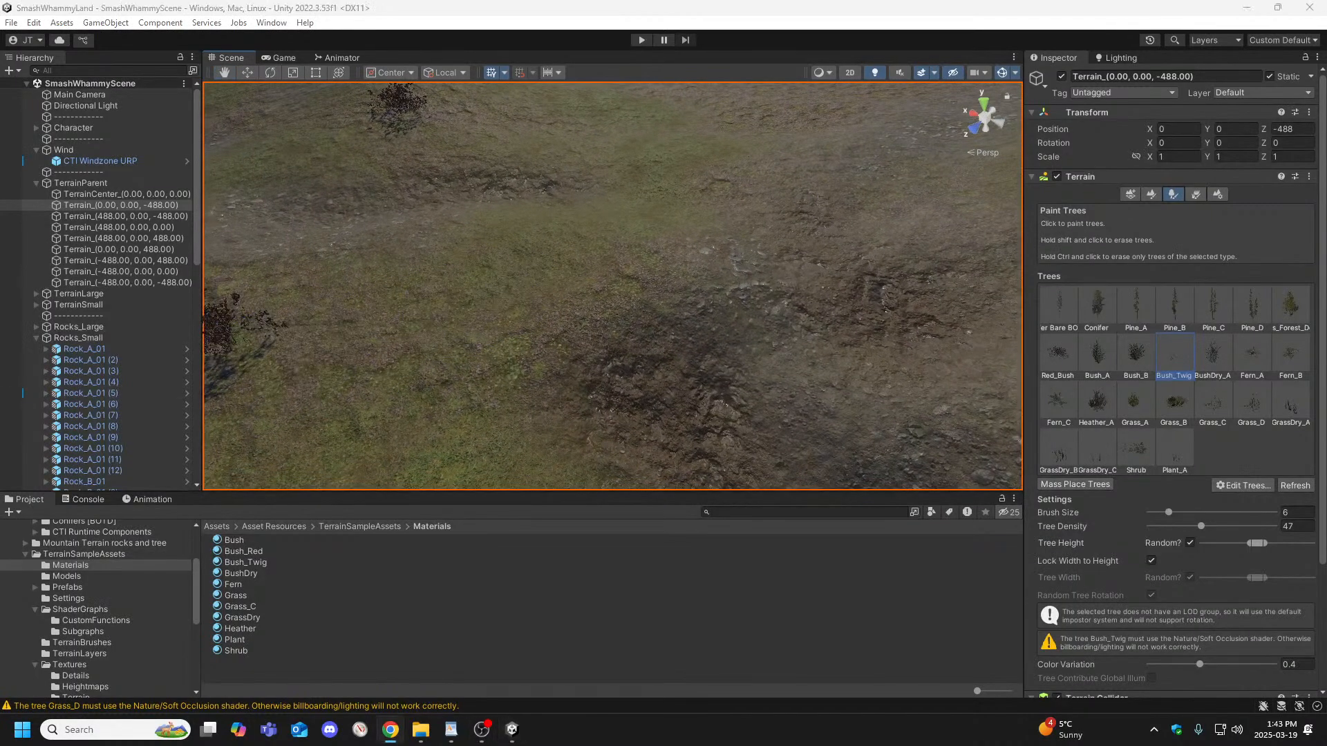
# Select Terrain_(488.00, 0.00, -488.00) again and go over its flowered hills and boulder area with the Bush_Twig brush.
pyautogui.moveTo(710, 326)
pyautogui.mouseDown(button='right')
pyautogui.moveTo(672, 288)
pyautogui.moveTo(755, 269)
pyautogui.moveTo(562, 281)
pyautogui.moveTo(563, 306)
pyautogui.moveTo(607, 293)
pyautogui.moveTo(850, 304)
pyautogui.mouseUp(button='right')
pyautogui.moveTo(758, 328)
pyautogui.mouseDown(button='right')
pyautogui.moveTo(430, 329)
pyautogui.moveTo(237, 308)
pyautogui.moveTo(546, 355)
pyautogui.moveTo(657, 355)
pyautogui.moveTo(663, 332)
pyautogui.moveTo(719, 335)
pyautogui.moveTo(704, 309)
pyautogui.moveTo(654, 341)
pyautogui.mouseUp(button='right')
pyautogui.click(610, 271)
pyautogui.moveTo(607, 271)
pyautogui.mouseDown(button='right')
pyautogui.moveTo(490, 283)
pyautogui.moveTo(495, 257)
pyautogui.moveTo(610, 248)
pyautogui.moveTo(512, 276)
pyautogui.moveTo(521, 249)
pyautogui.moveTo(547, 250)
pyautogui.moveTo(545, 282)
pyautogui.moveTo(503, 267)
pyautogui.moveTo(444, 276)
pyautogui.moveTo(468, 260)
pyautogui.moveTo(553, 299)
pyautogui.moveTo(556, 346)
pyautogui.moveTo(363, 302)
pyautogui.moveTo(255, 334)
pyautogui.moveTo(556, 327)
pyautogui.moveTo(648, 282)
pyautogui.mouseUp(button='right')
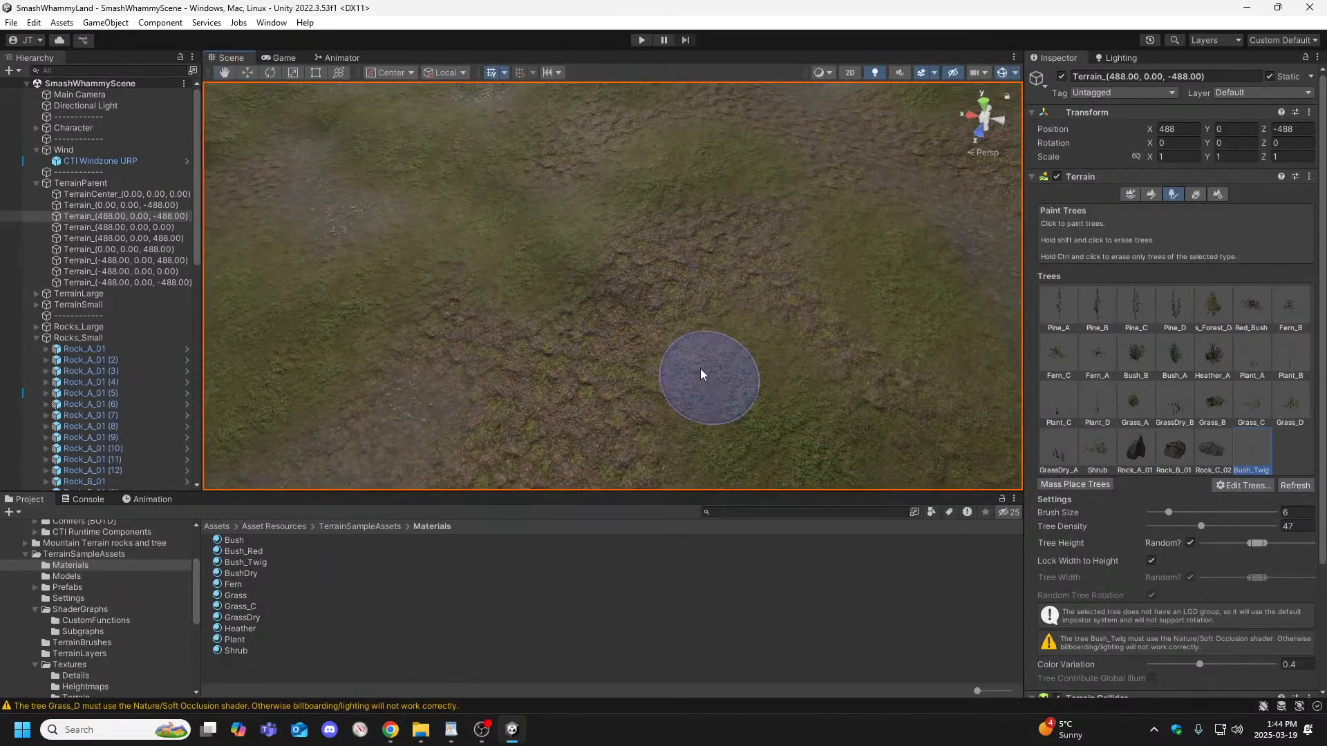
pyautogui.moveTo(625, 387)
pyautogui.mouseDown(button='right')
pyautogui.moveTo(566, 406)
pyautogui.moveTo(785, 317)
pyautogui.moveTo(692, 289)
pyautogui.moveTo(654, 248)
pyautogui.moveTo(421, 251)
pyautogui.moveTo(655, 332)
pyautogui.moveTo(681, 350)
pyautogui.moveTo(686, 375)
pyautogui.moveTo(653, 387)
pyautogui.moveTo(382, 366)
pyautogui.moveTo(456, 308)
pyautogui.moveTo(623, 327)
pyautogui.moveTo(628, 337)
pyautogui.moveTo(533, 394)
pyautogui.mouseUp(button='right')
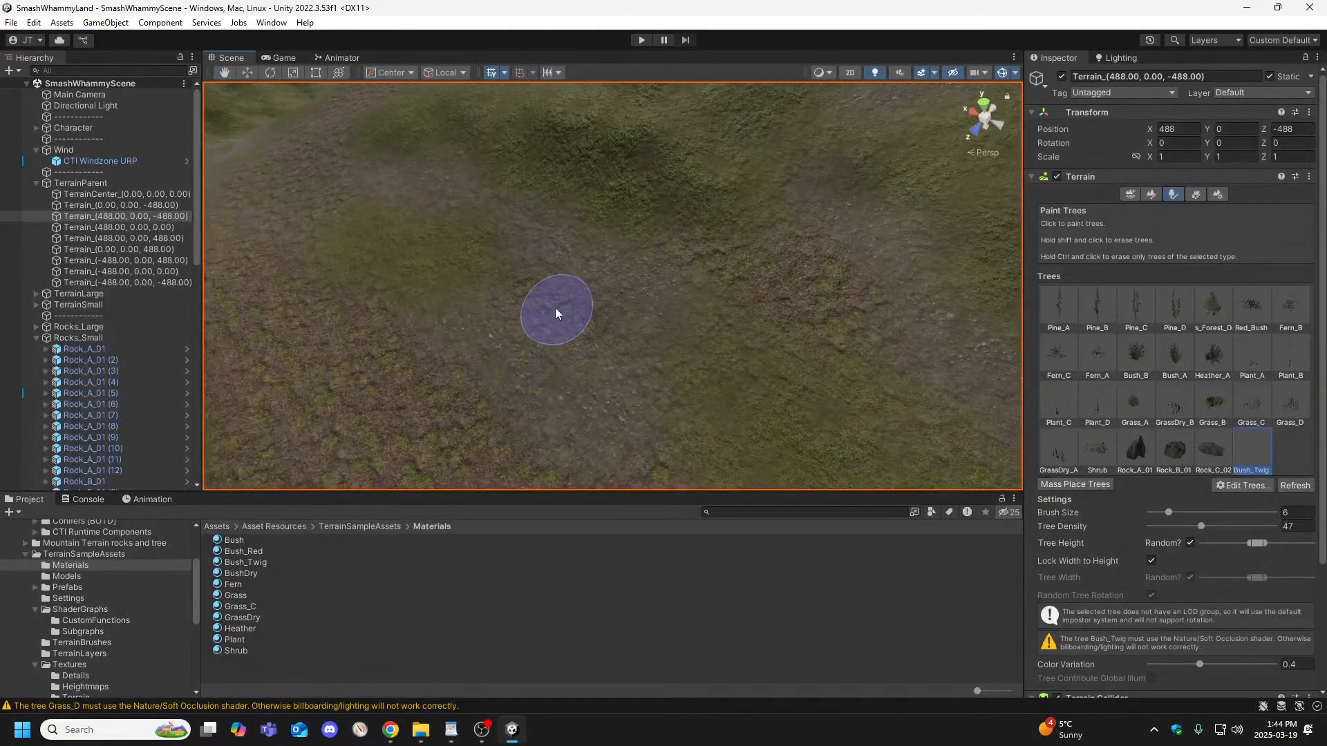
pyautogui.moveTo(548, 325)
pyautogui.mouseDown(button='right')
pyautogui.moveTo(488, 355)
pyautogui.moveTo(720, 384)
pyautogui.moveTo(531, 318)
pyautogui.moveTo(468, 314)
pyautogui.moveTo(403, 376)
pyautogui.moveTo(639, 373)
pyautogui.moveTo(817, 319)
pyautogui.moveTo(844, 275)
pyautogui.moveTo(911, 265)
pyautogui.moveTo(480, 299)
pyautogui.moveTo(496, 255)
pyautogui.moveTo(495, 275)
pyautogui.moveTo(565, 367)
pyautogui.moveTo(661, 325)
pyautogui.moveTo(826, 311)
pyautogui.moveTo(557, 271)
pyautogui.moveTo(583, 299)
pyautogui.moveTo(657, 292)
pyautogui.moveTo(626, 260)
pyautogui.moveTo(609, 309)
pyautogui.moveTo(657, 272)
pyautogui.moveTo(652, 235)
pyautogui.mouseUp(button='right')
pyautogui.moveTo(1072, 261); pyautogui.dragTo(297, 282, button='right')
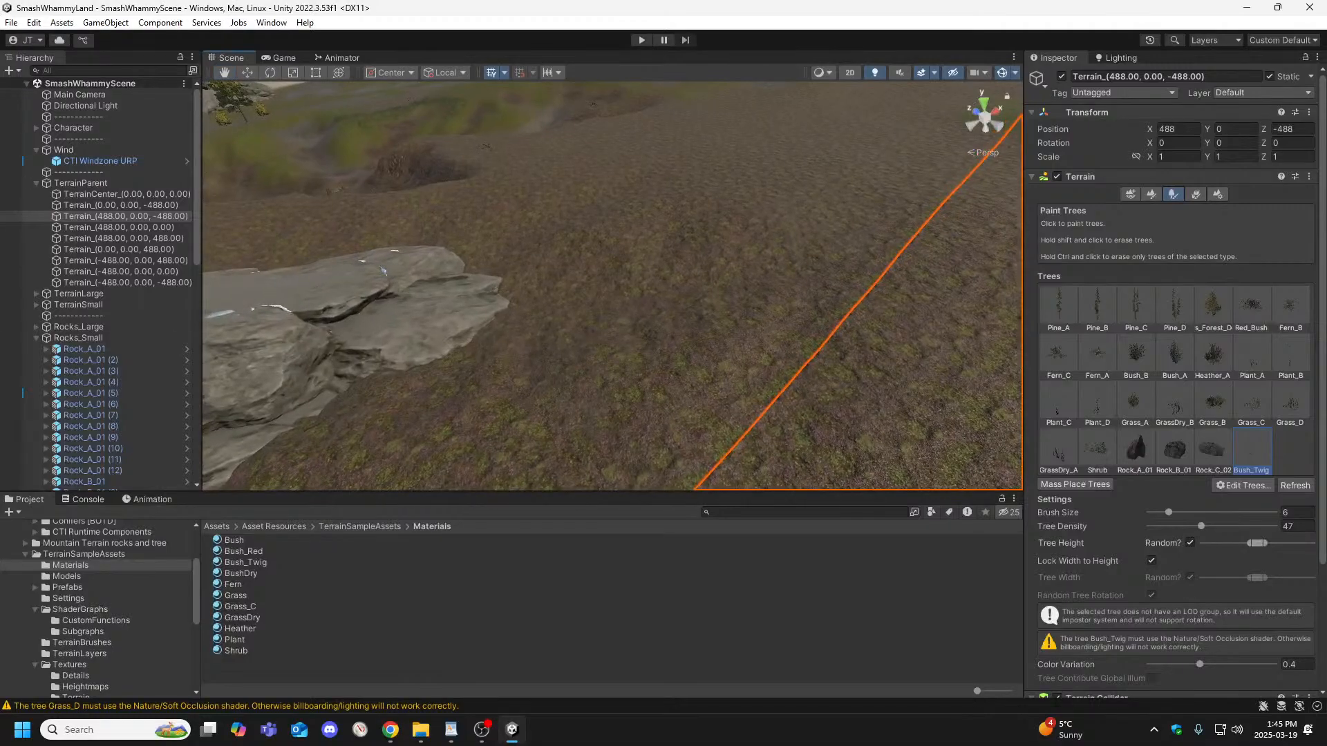
# Inspect the eroded hills, muddy riverbed and distant forest for the spread of the bush clumps.
pyautogui.moveTo(619, 398); pyautogui.dragTo(1072, 386, button='right')
pyautogui.moveTo(651, 311)
pyautogui.mouseDown(button='right')
pyautogui.moveTo(551, 347)
pyautogui.moveTo(672, 372)
pyautogui.moveTo(720, 364)
pyautogui.moveTo(734, 332)
pyautogui.moveTo(560, 349)
pyautogui.moveTo(486, 325)
pyautogui.mouseUp(button='right')
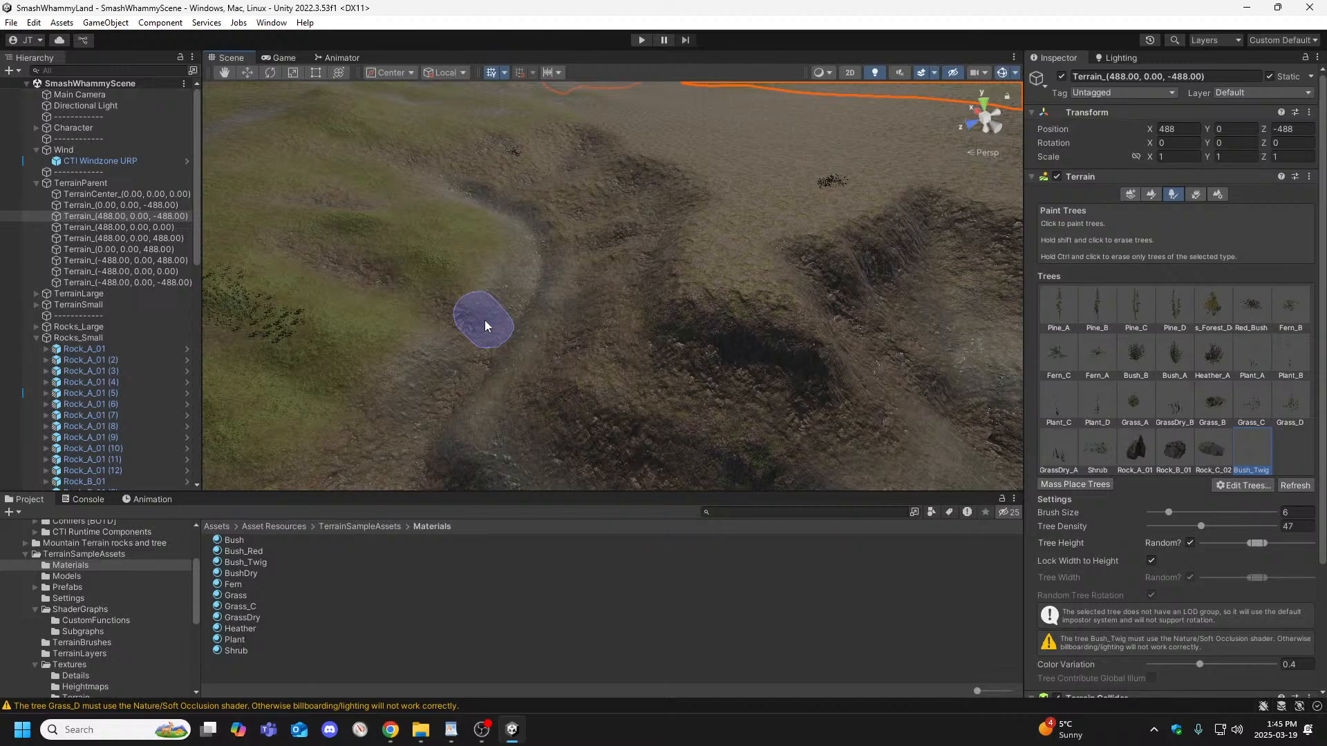
pyautogui.moveTo(677, 335)
pyautogui.mouseDown(button='right')
pyautogui.moveTo(873, 250)
pyautogui.moveTo(961, 248)
pyautogui.mouseUp(button='right')
pyautogui.moveTo(820, 335); pyautogui.dragTo(1072, 323, button='right')
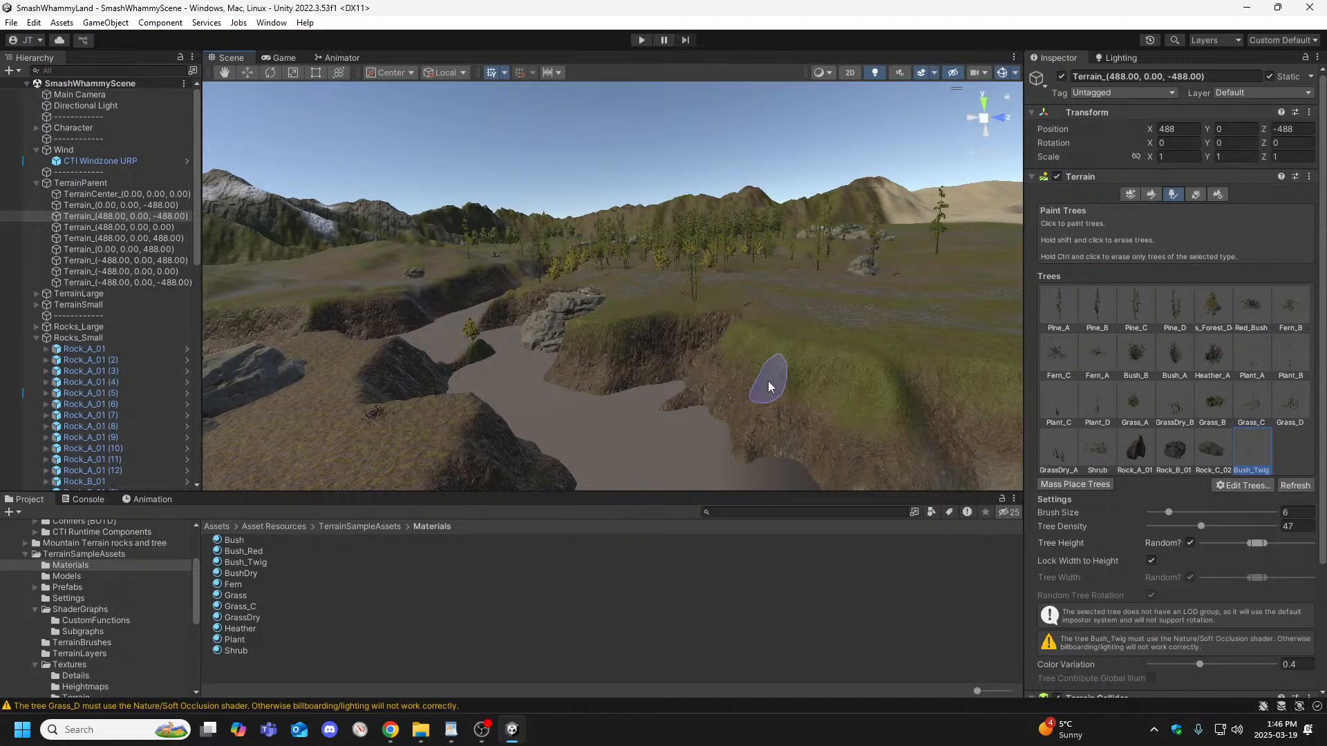
pyautogui.moveTo(683, 340); pyautogui.dragTo(616, 362, button='right')
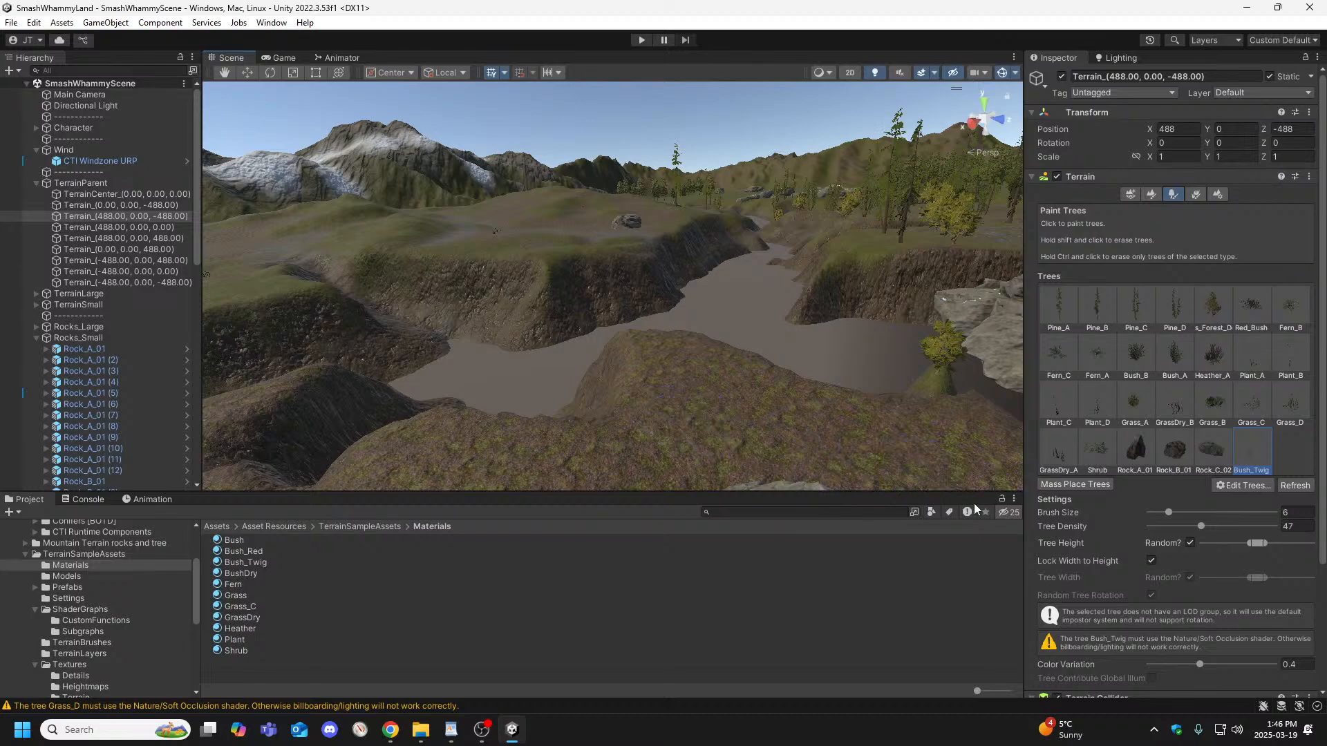
# Switch the terrain to Paint Texture and review its layer palette from Cliff_Mossy_E to Muddy_TerrainLayer.
pyautogui.click(1149, 197)
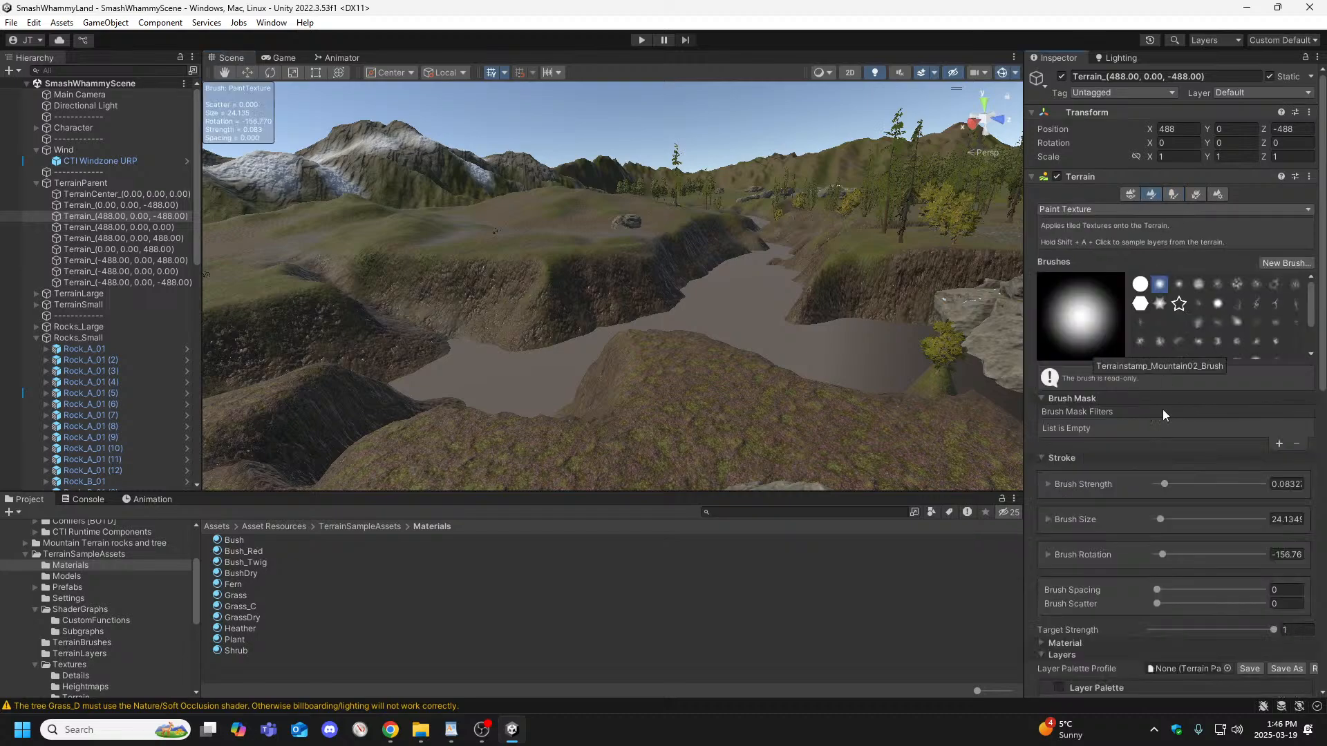
pyautogui.scroll(-10, 1181, 551)
pyautogui.scroll(-3, 1175, 519)
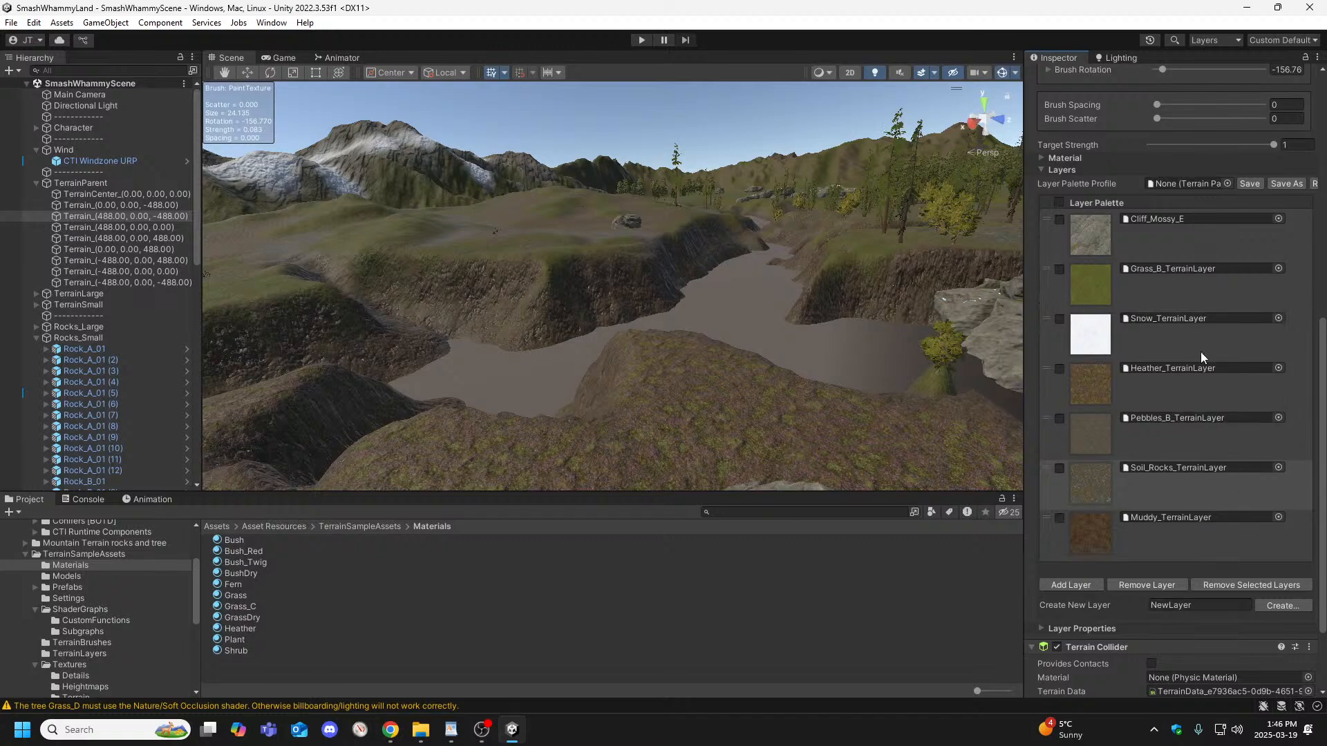
pyautogui.scroll(10, 1200, 354)
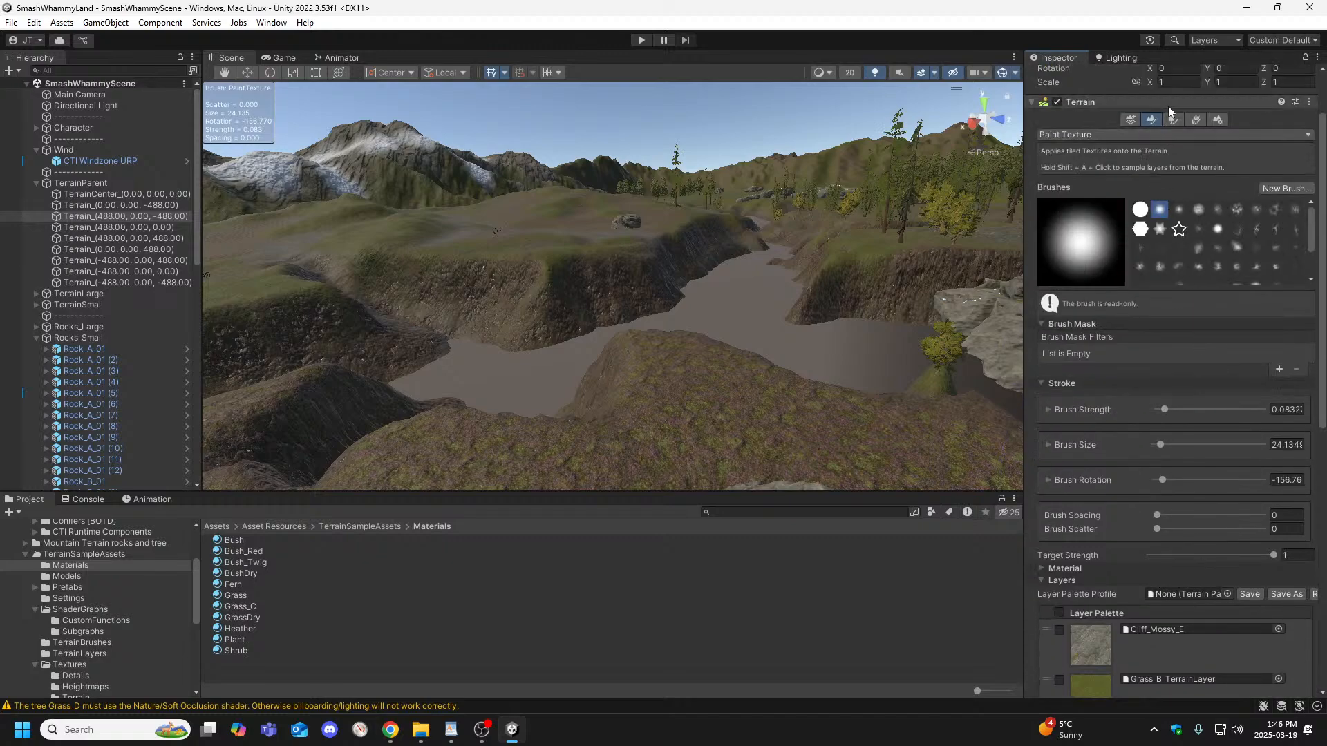
# Switch the terrain back to Paint Trees with Bush_Twig and make TerrainCenter_(0.00, 0.00, 0.00) the active tile.
pyautogui.click(1172, 120)
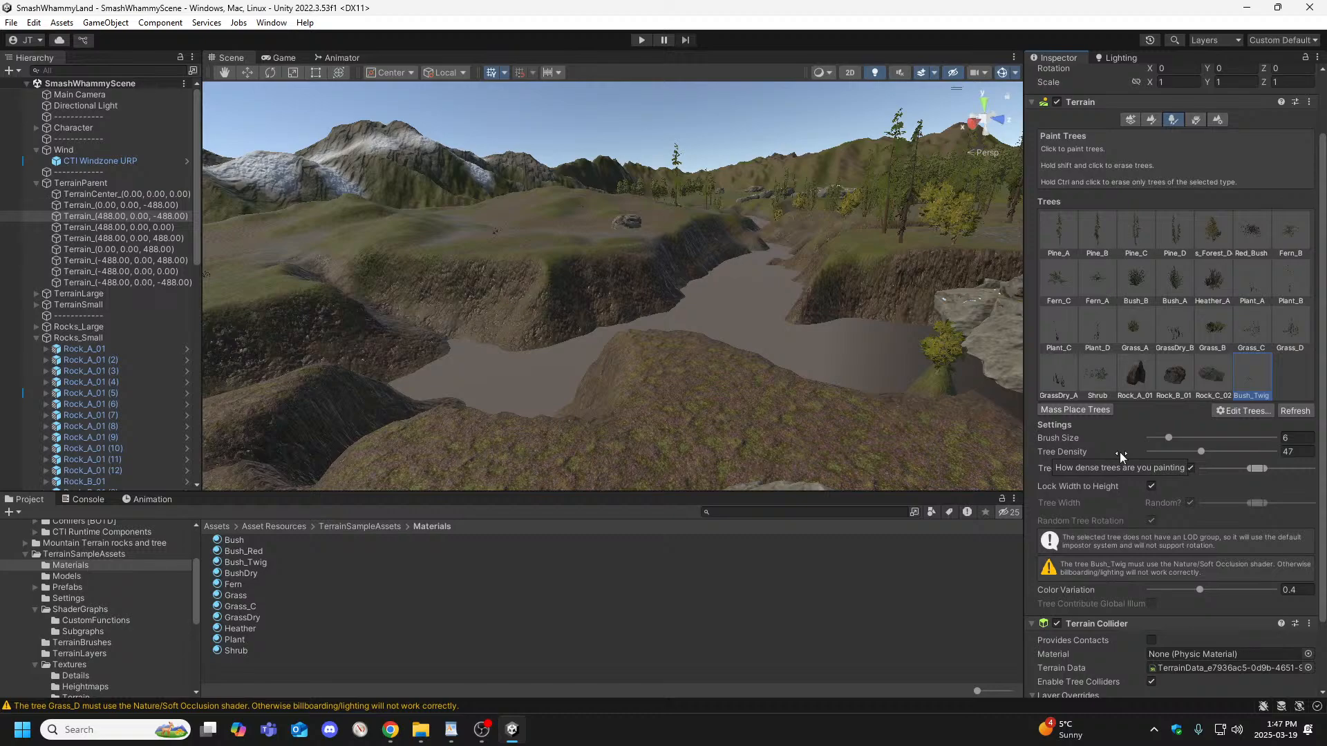
pyautogui.moveTo(738, 259)
pyautogui.mouseDown(button='right')
pyautogui.moveTo(815, 312)
pyautogui.moveTo(855, 309)
pyautogui.moveTo(874, 334)
pyautogui.moveTo(1071, 345)
pyautogui.moveTo(1068, 325)
pyautogui.moveTo(1082, 343)
pyautogui.moveTo(790, 327)
pyautogui.moveTo(780, 370)
pyautogui.moveTo(953, 373)
pyautogui.moveTo(915, 362)
pyautogui.moveTo(933, 311)
pyautogui.mouseUp(button='right')
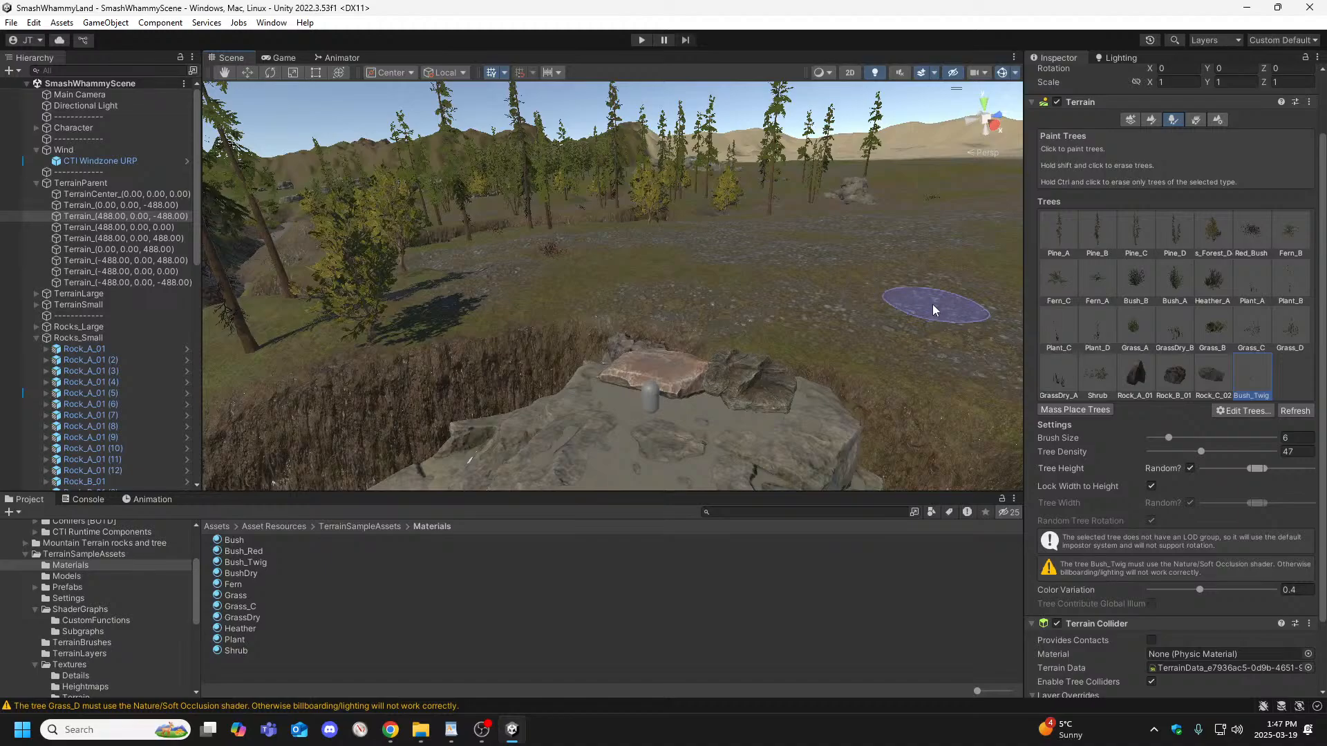
pyautogui.moveTo(675, 346)
pyautogui.mouseDown(button='right')
pyautogui.moveTo(442, 368)
pyautogui.moveTo(474, 358)
pyautogui.moveTo(541, 380)
pyautogui.moveTo(538, 406)
pyautogui.moveTo(557, 421)
pyautogui.moveTo(758, 394)
pyautogui.moveTo(756, 376)
pyautogui.moveTo(650, 376)
pyautogui.moveTo(734, 346)
pyautogui.moveTo(841, 384)
pyautogui.moveTo(1108, 391)
pyautogui.moveTo(1202, 351)
pyautogui.moveTo(1296, 373)
pyautogui.moveTo(767, 377)
pyautogui.moveTo(631, 387)
pyautogui.moveTo(551, 426)
pyautogui.moveTo(304, 391)
pyautogui.moveTo(281, 370)
pyautogui.moveTo(912, 370)
pyautogui.moveTo(720, 337)
pyautogui.mouseUp(button='right')
pyautogui.click(743, 358)
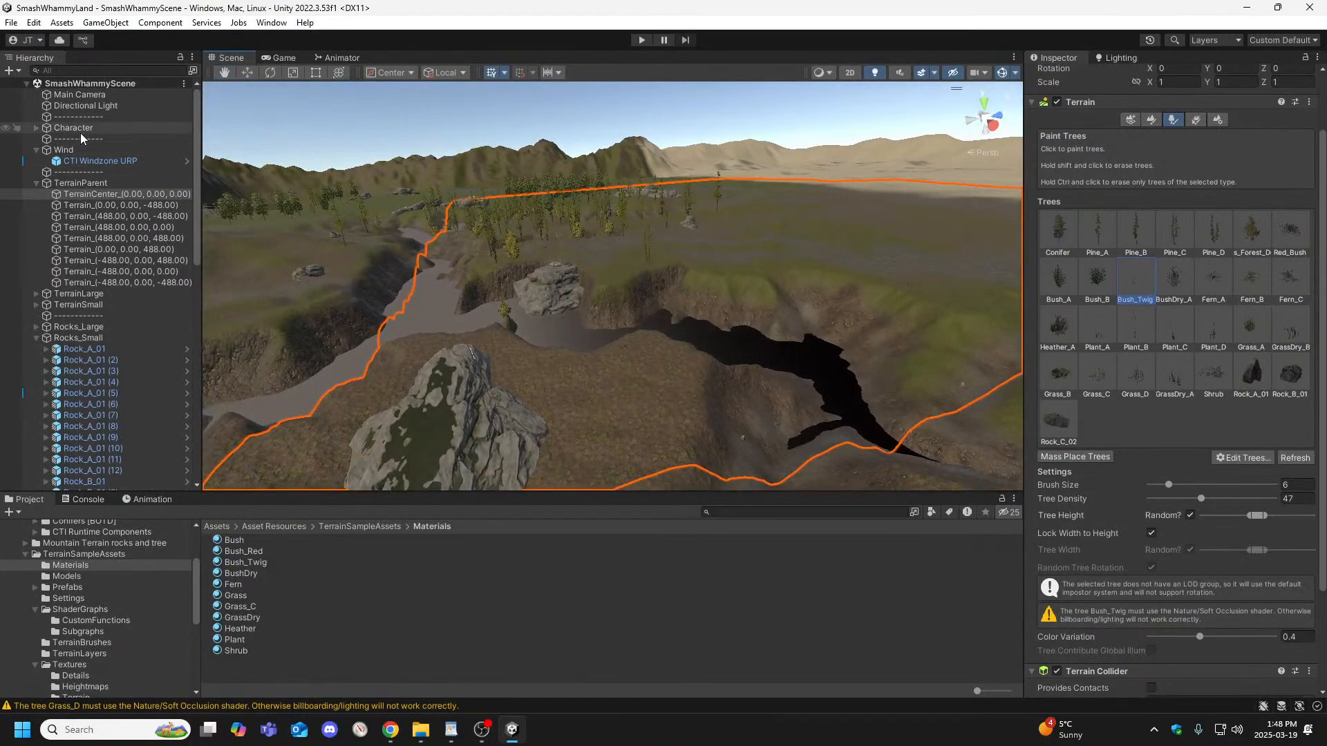
# Select the Character object to leave terrain painting and inspect the flowered ground, stony patches, rock outcrops and riverbed.
pyautogui.click(73, 128)
pyautogui.moveTo(522, 253); pyautogui.dragTo(388, 263, button='right')
pyautogui.moveTo(1096, 296); pyautogui.dragTo(142, 347, button='right')
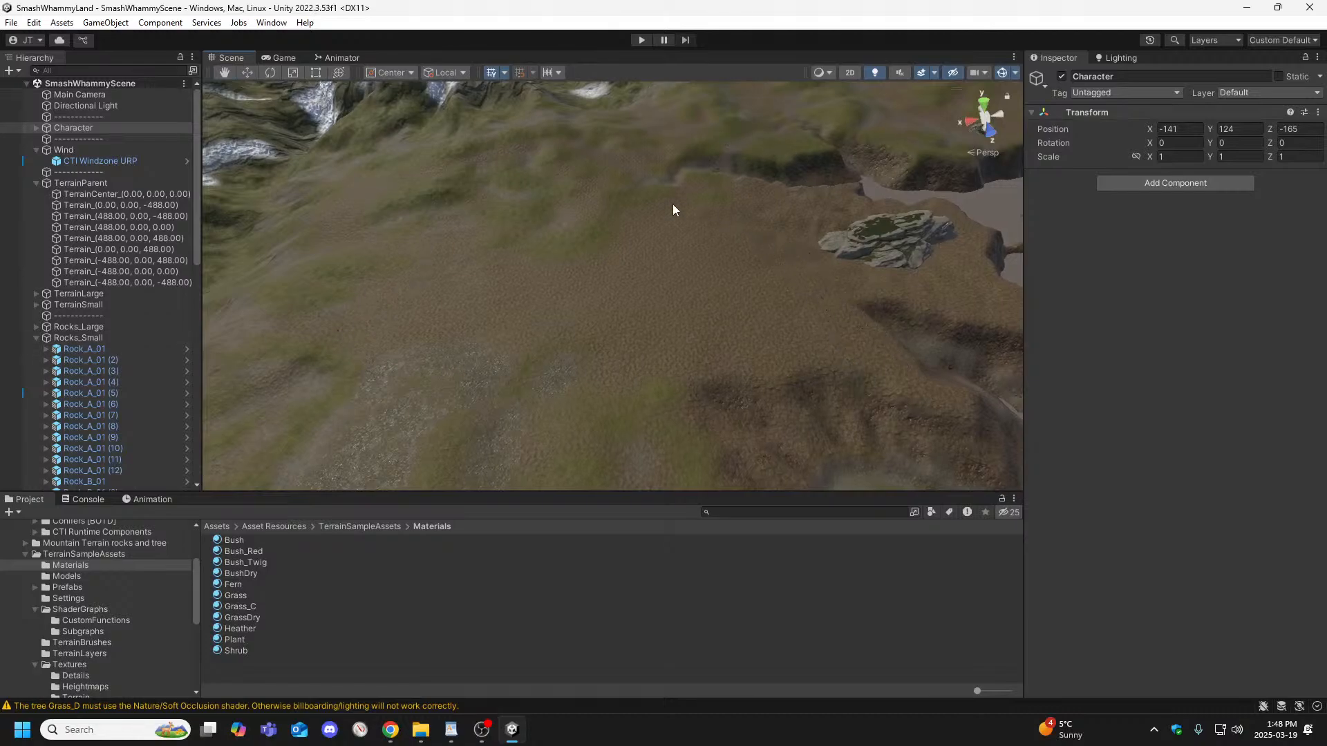
pyautogui.moveTo(735, 352); pyautogui.dragTo(726, 393, button='right')
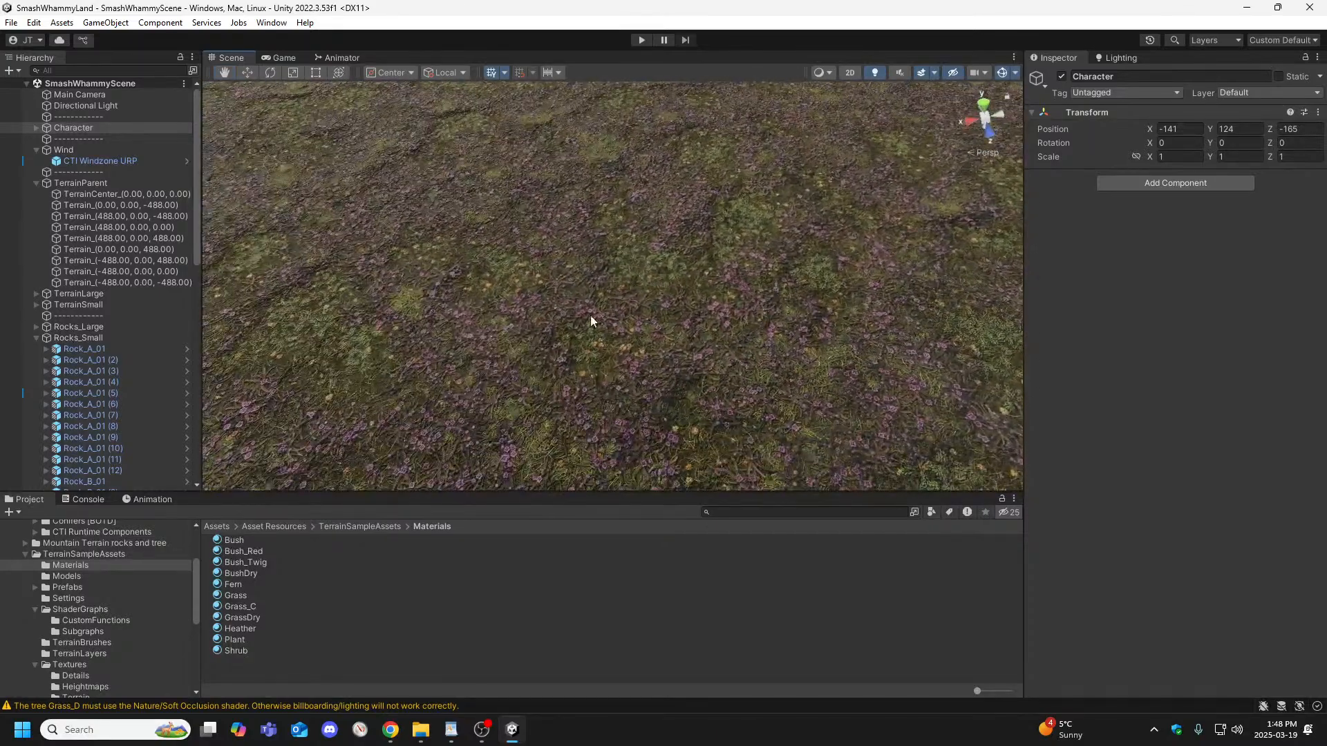
pyautogui.moveTo(535, 369); pyautogui.dragTo(482, 261, button='right')
pyautogui.press('w')
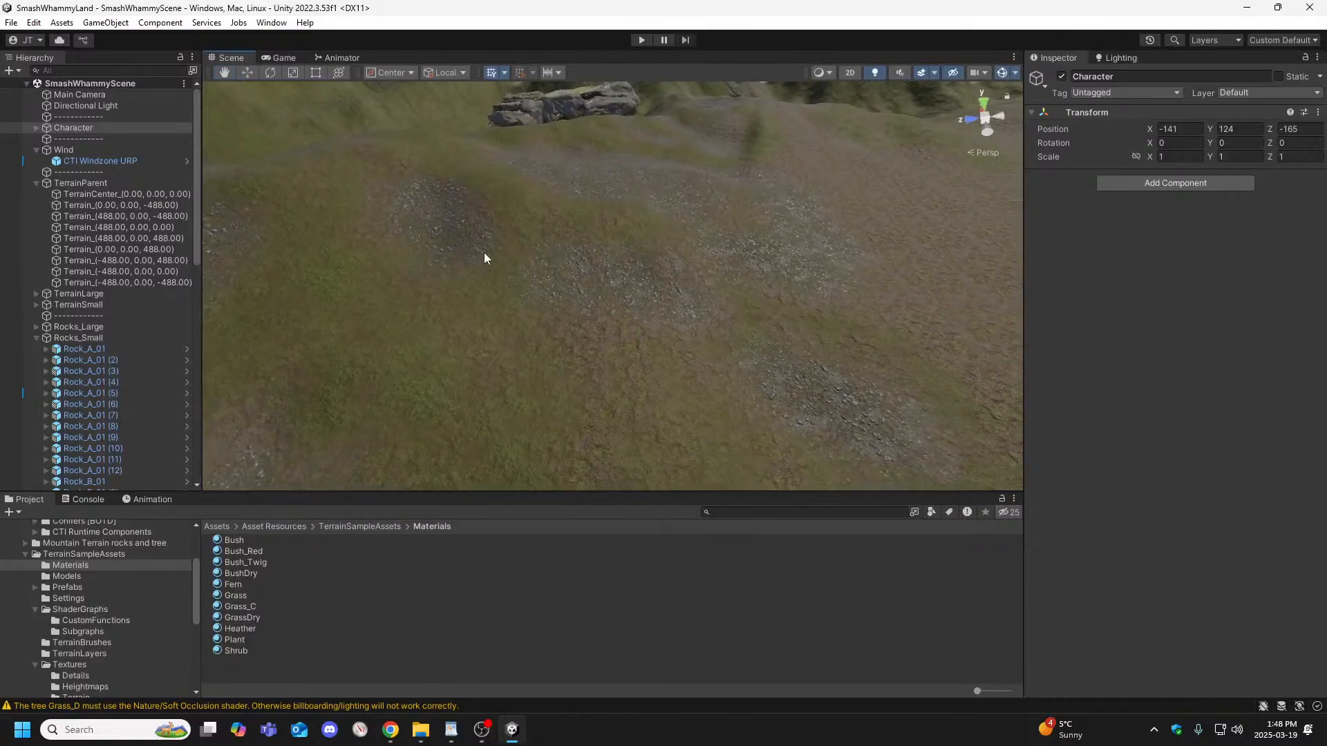
pyautogui.moveTo(688, 325); pyautogui.dragTo(853, 408, button='right')
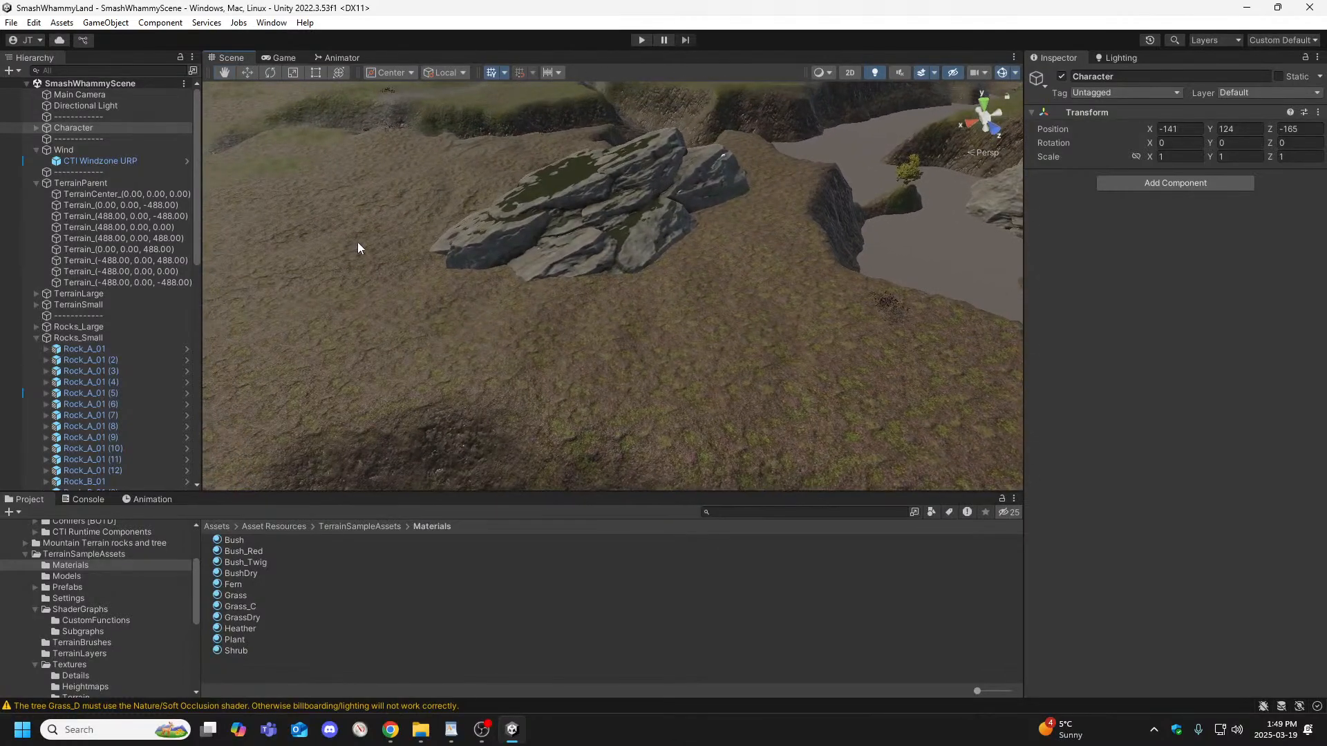
pyautogui.moveTo(734, 344); pyautogui.dragTo(302, 219, button='right')
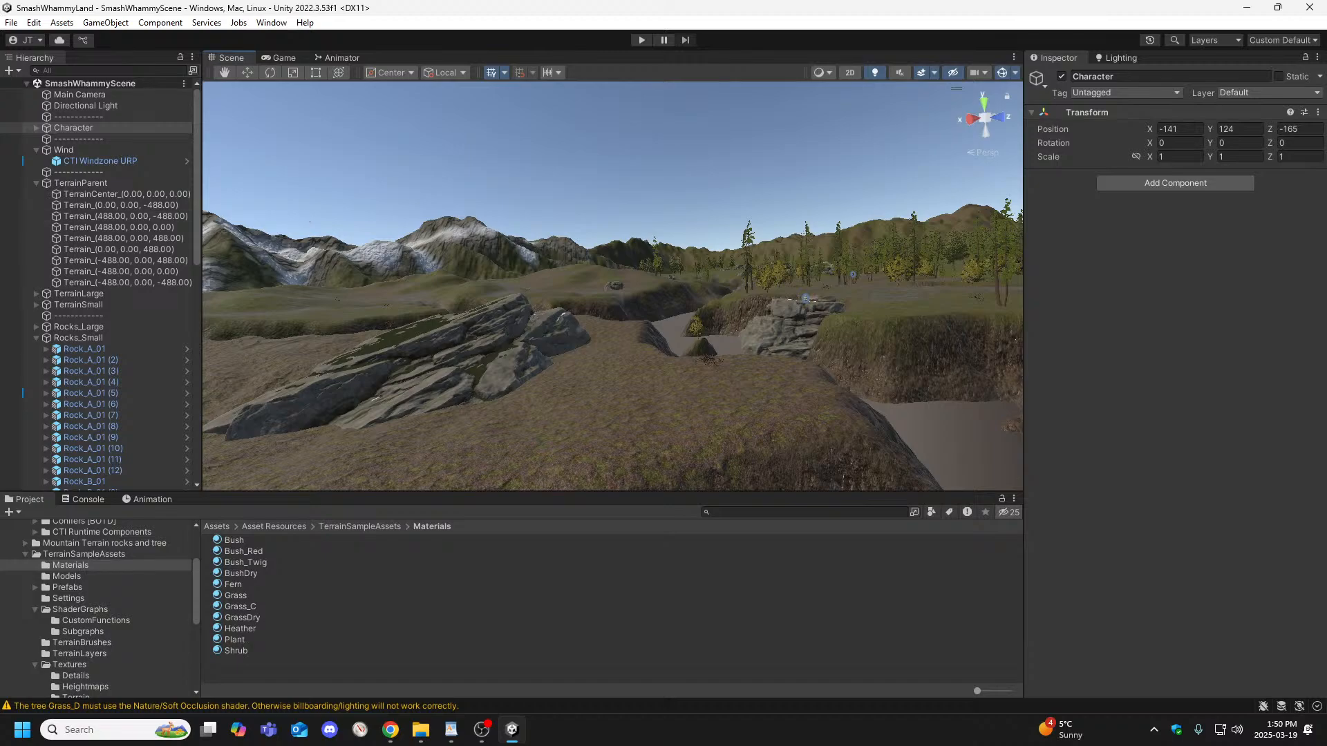
pyautogui.hotkey('alt', 'Tab')
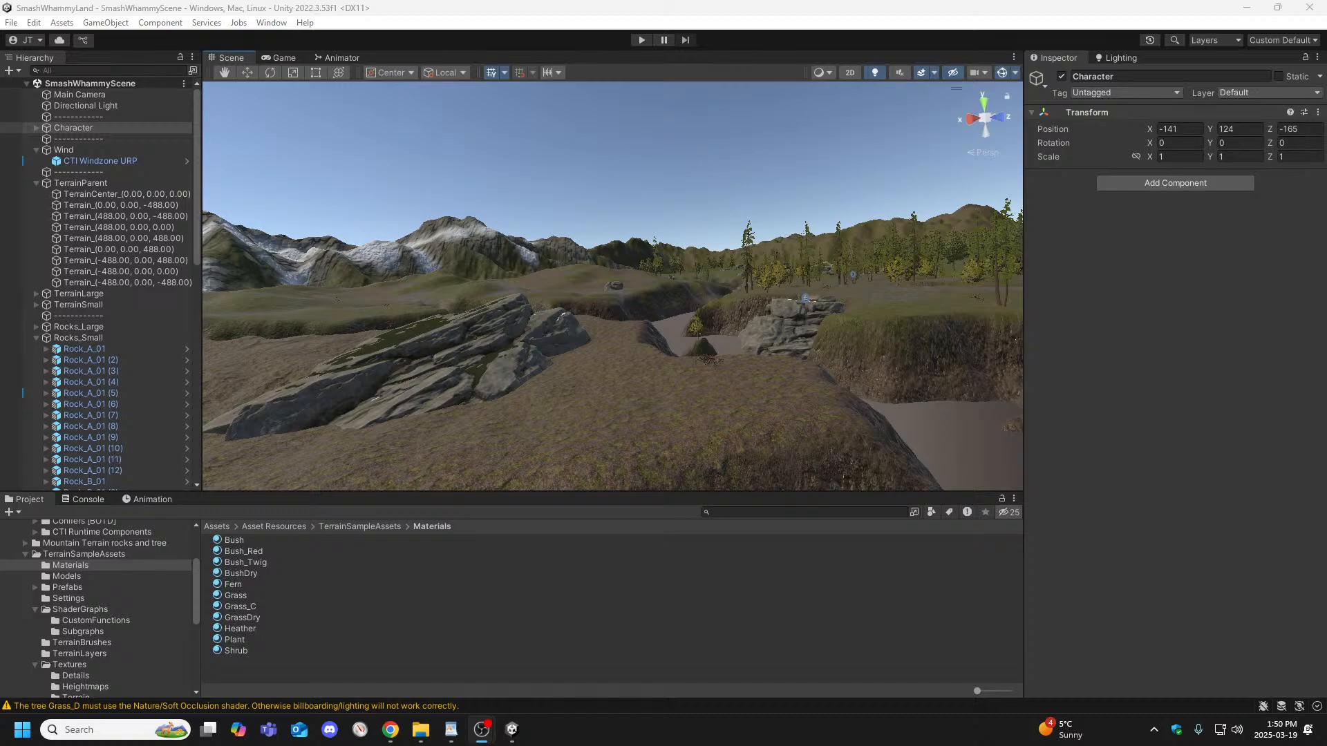
pyautogui.hotkey('alt', 'Tab')
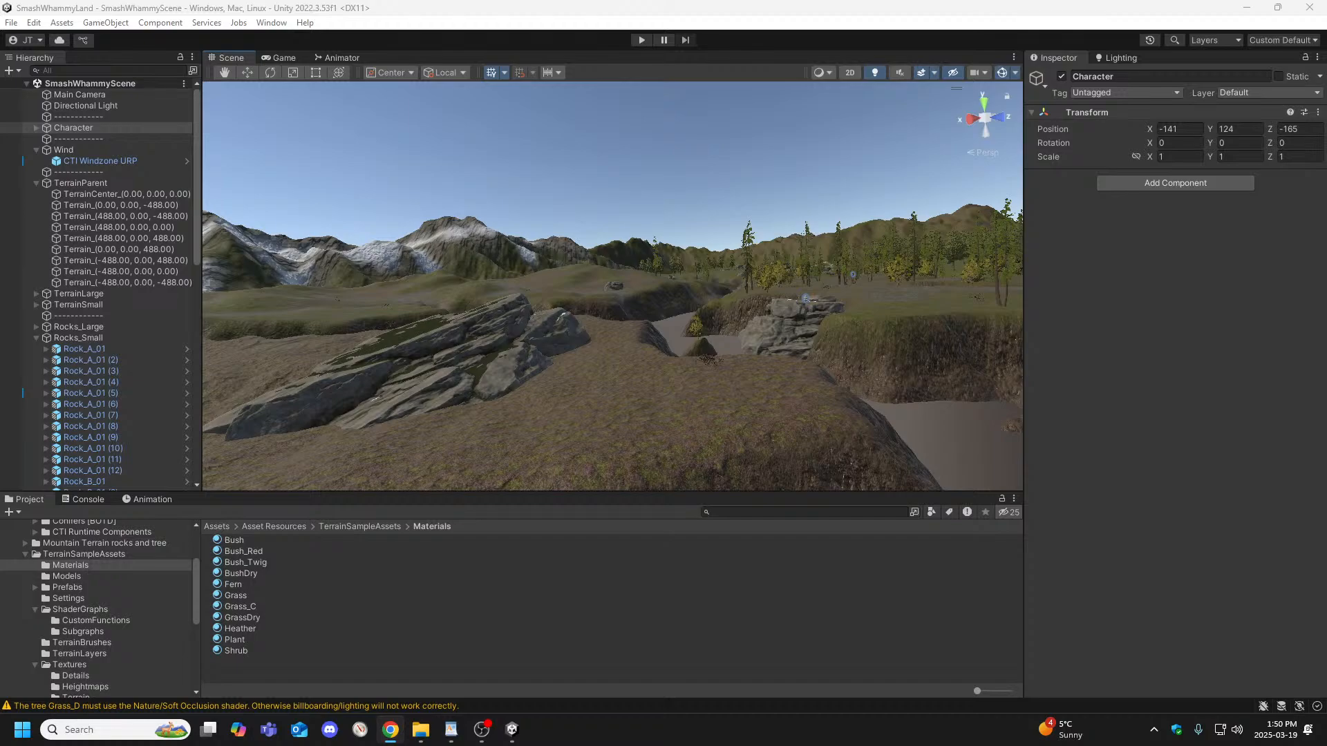
pyautogui.hotkey('alt', 'Tab')
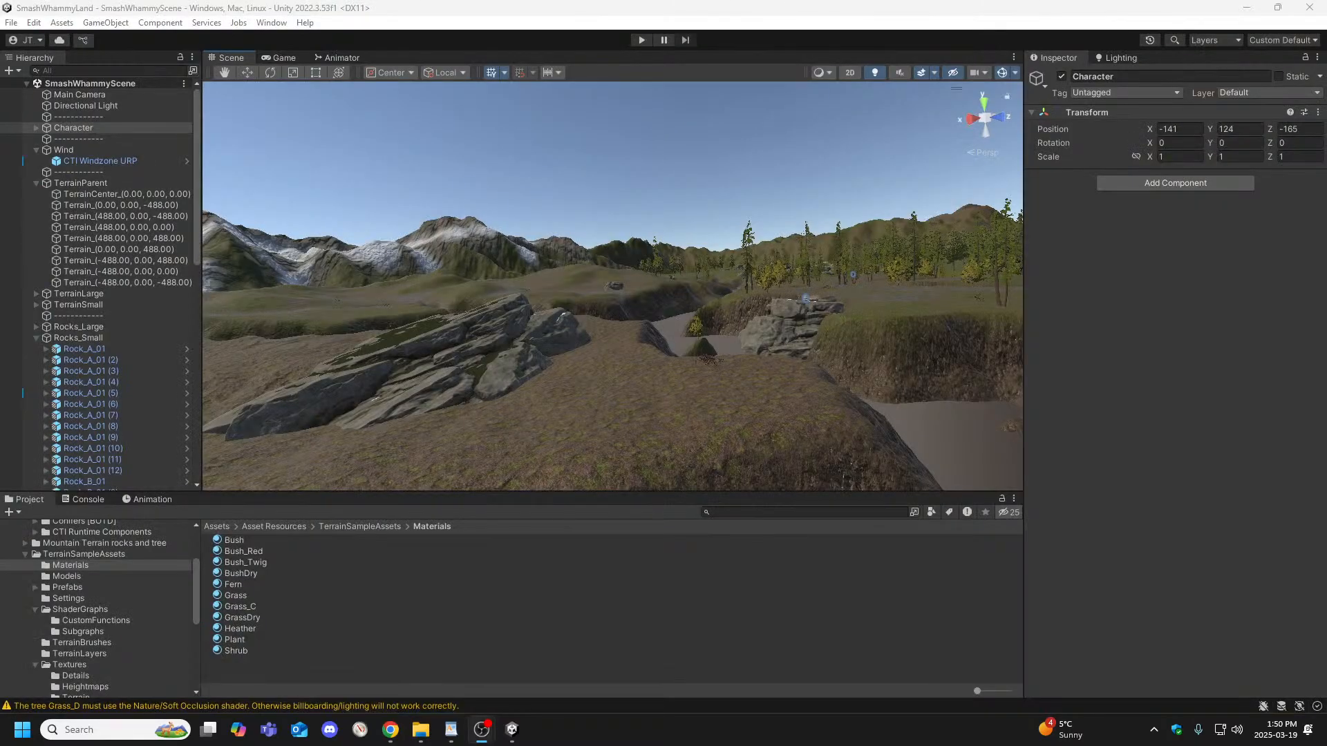